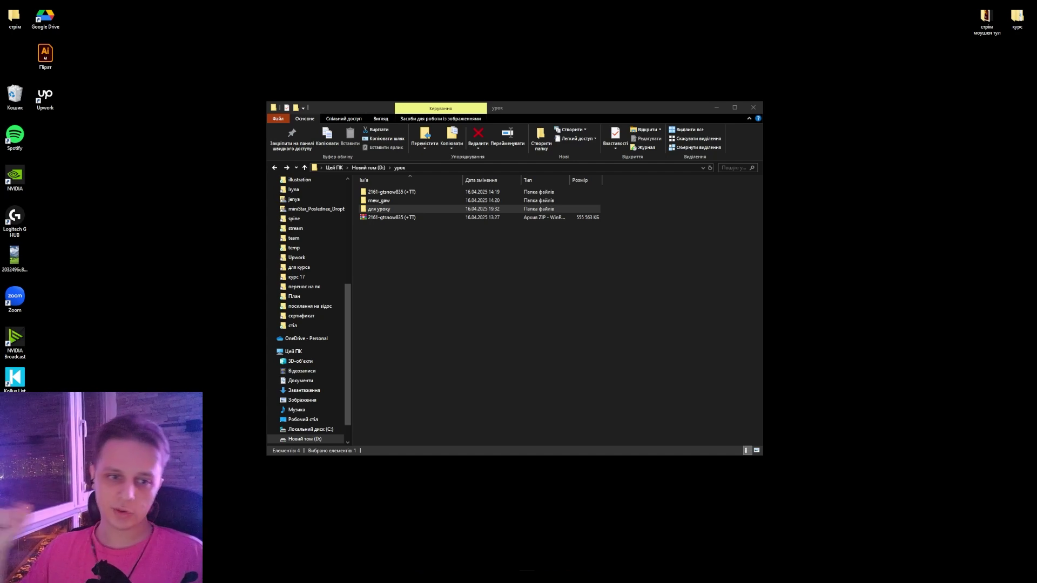
- Open the "для уроку" folder, view the Logo_Icon image, and close the image
{"action": "key", "text": "Return"}
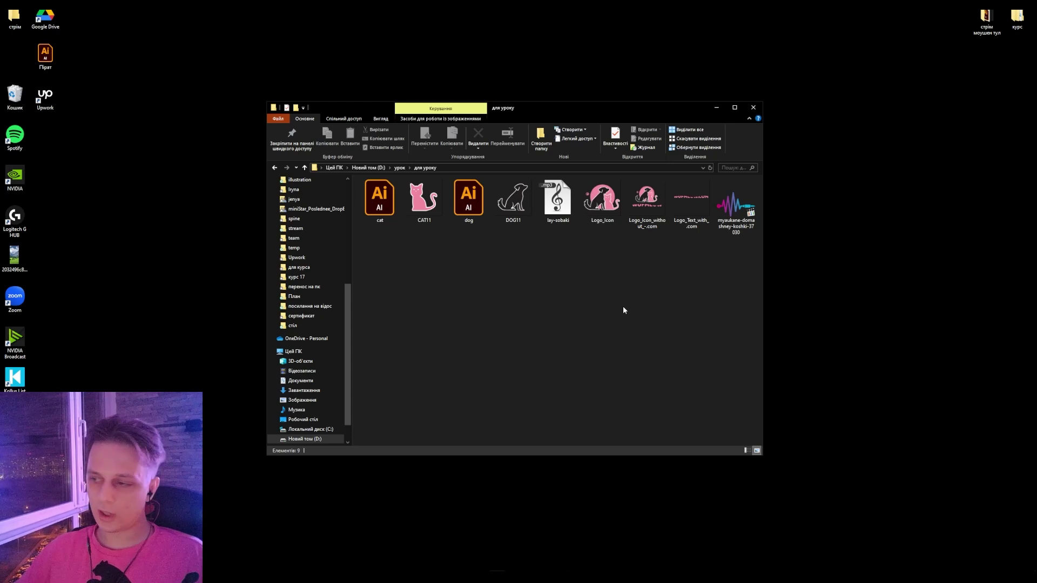
{"action": "double_click", "coordinate": [602, 201]}
{"action": "left_click", "coordinate": [838, 227]}
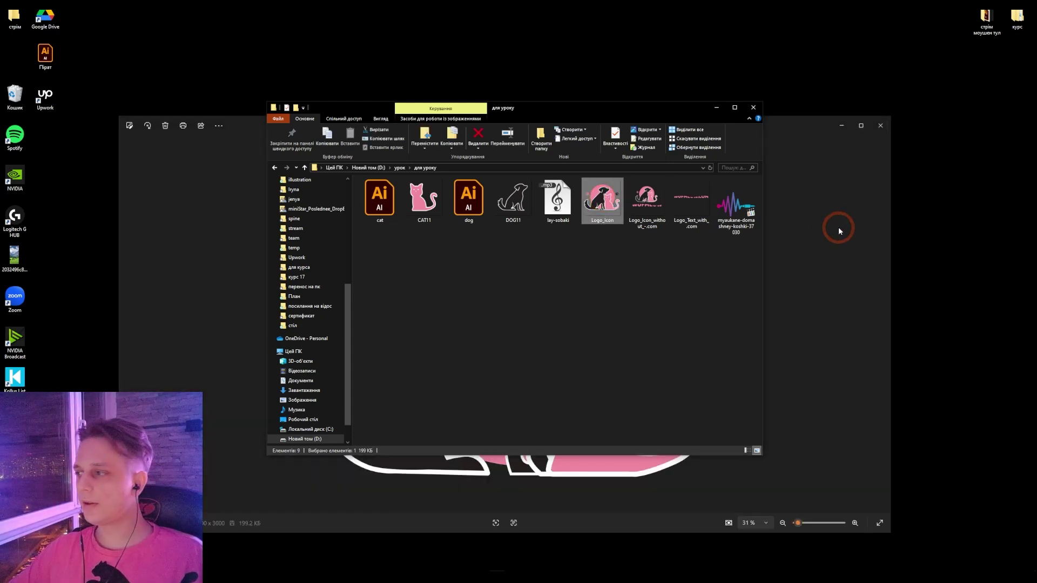
{"action": "left_click", "coordinate": [532, 192]}
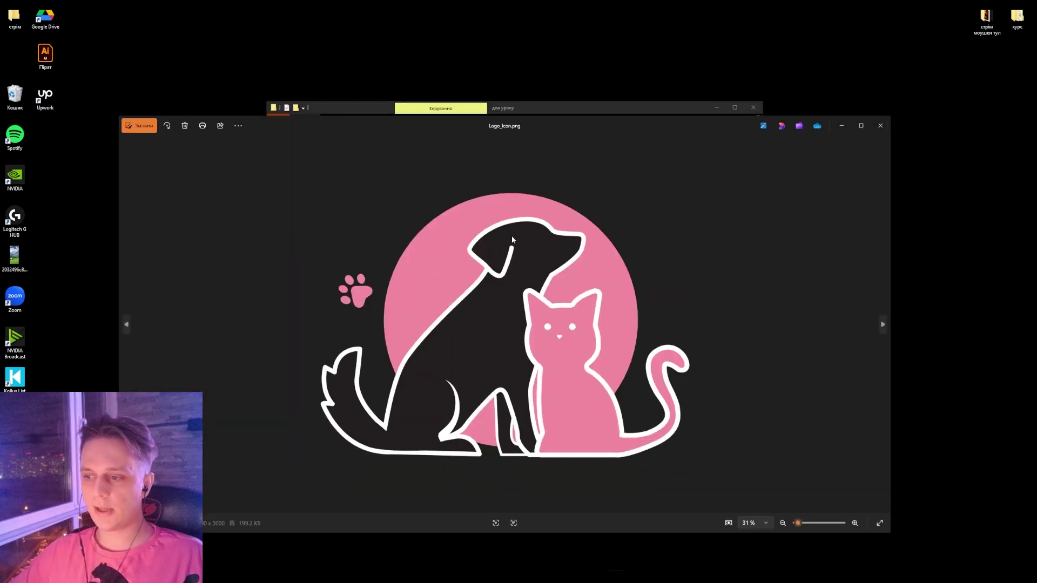
{"action": "left_click", "coordinate": [881, 126]}
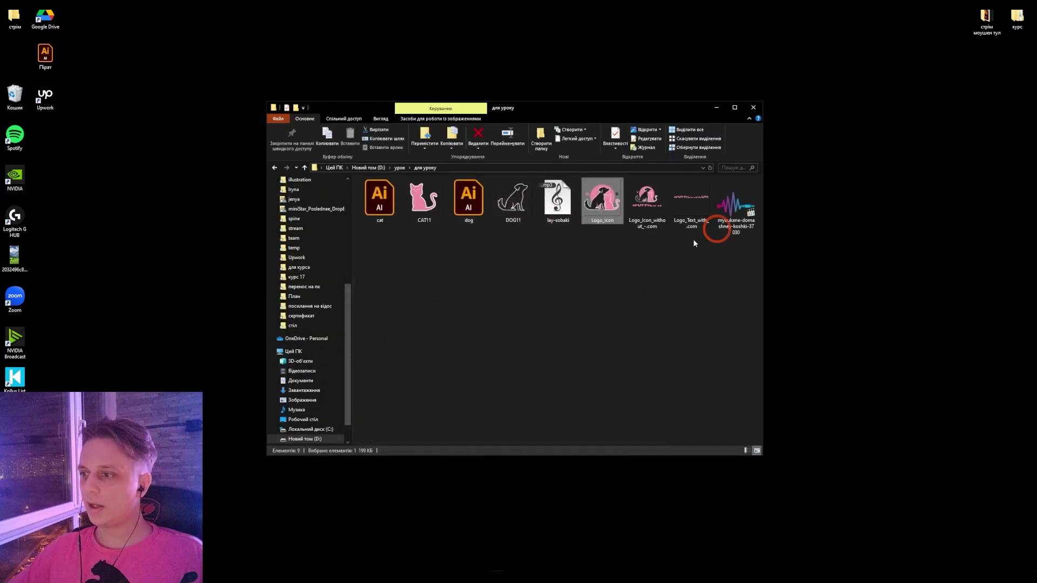
{"action": "left_click", "coordinate": [438, 314]}
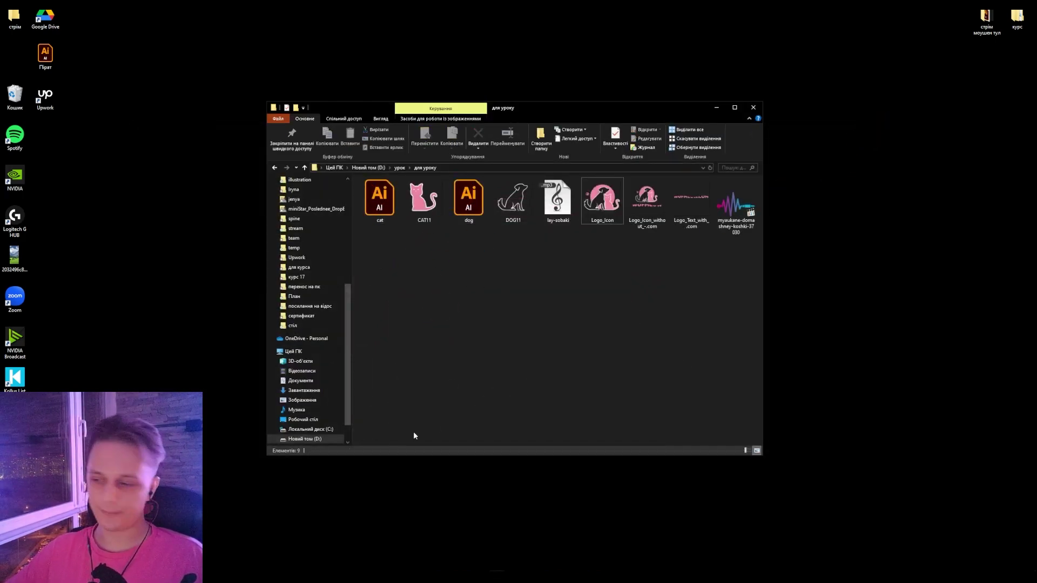
- Launch Adobe After Effects
{"action": "left_click", "coordinate": [432, 566]}
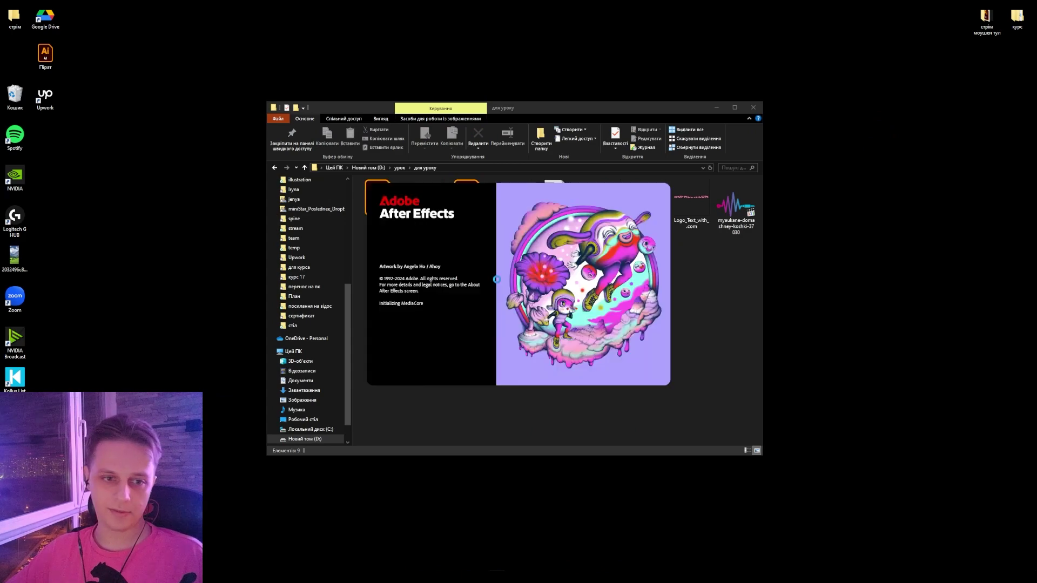
{"action": "left_click_drag", "start_coordinate": [505, 173], "coordinate": [112, 281]}
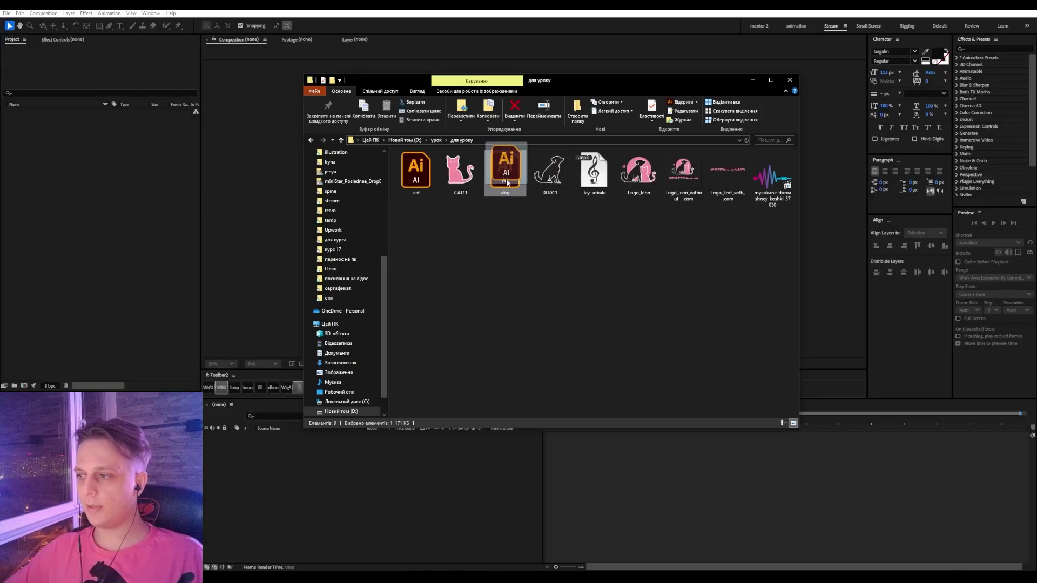
{"action": "left_click", "coordinate": [111, 245]}
{"action": "double_click", "coordinate": [110, 245]}
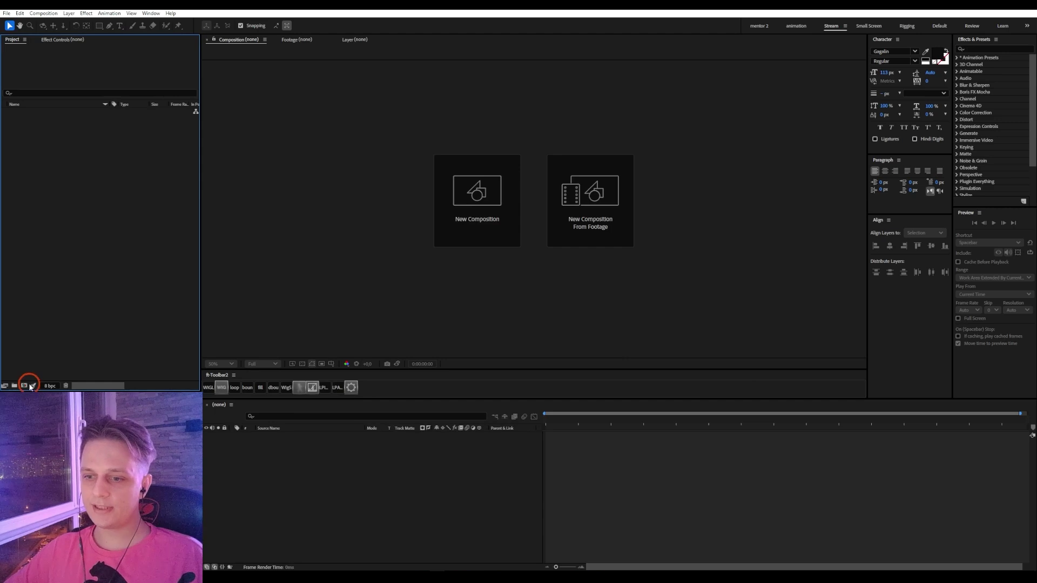
- Create a new HD 1920x1080 composition at 29.97 fps with a 15-second duration
{"action": "left_click", "coordinate": [31, 386]}
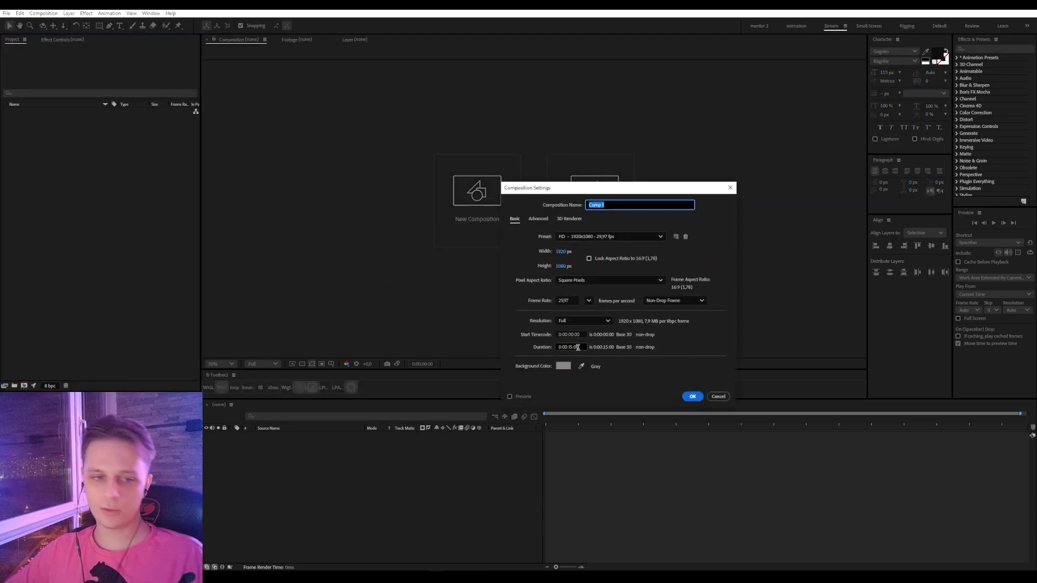
{"action": "left_click", "coordinate": [691, 396]}
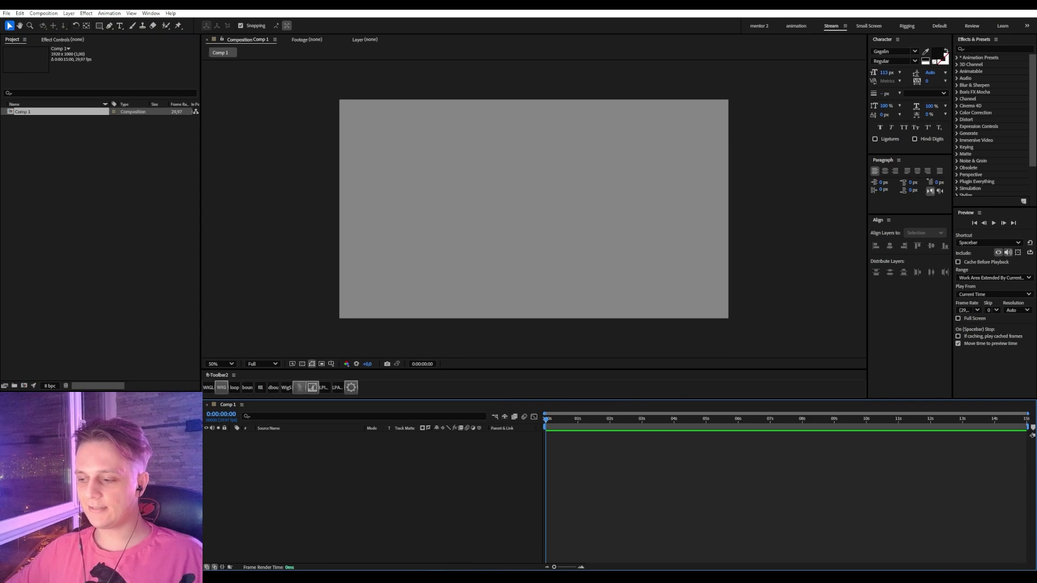
- Import the Illustrator file dog.ai into the project as a composition with layer-size footage dimensions
{"action": "left_click", "coordinate": [497, 570]}
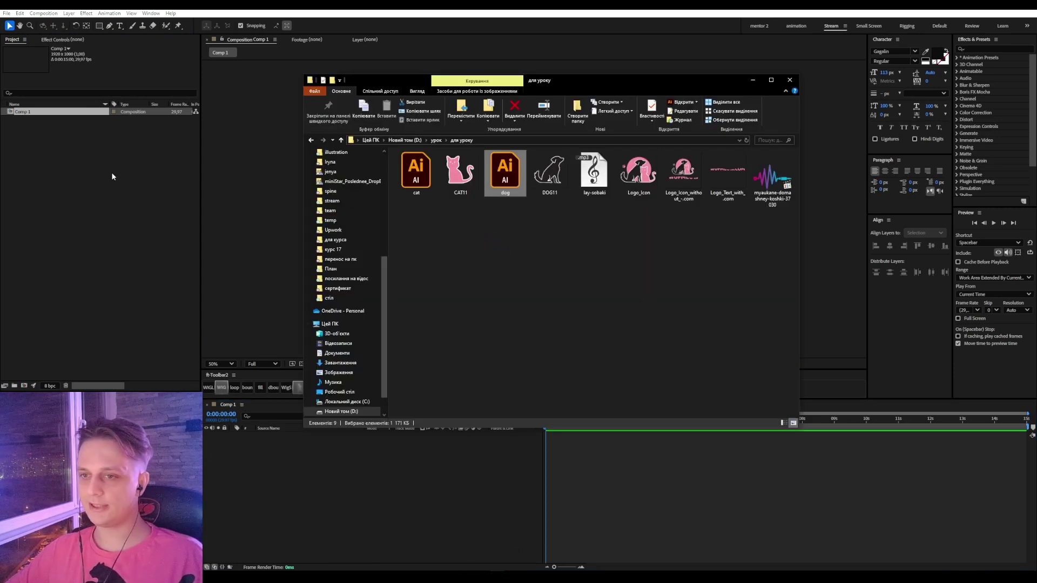
{"action": "left_click_drag", "start_coordinate": [500, 197], "coordinate": [225, 266]}
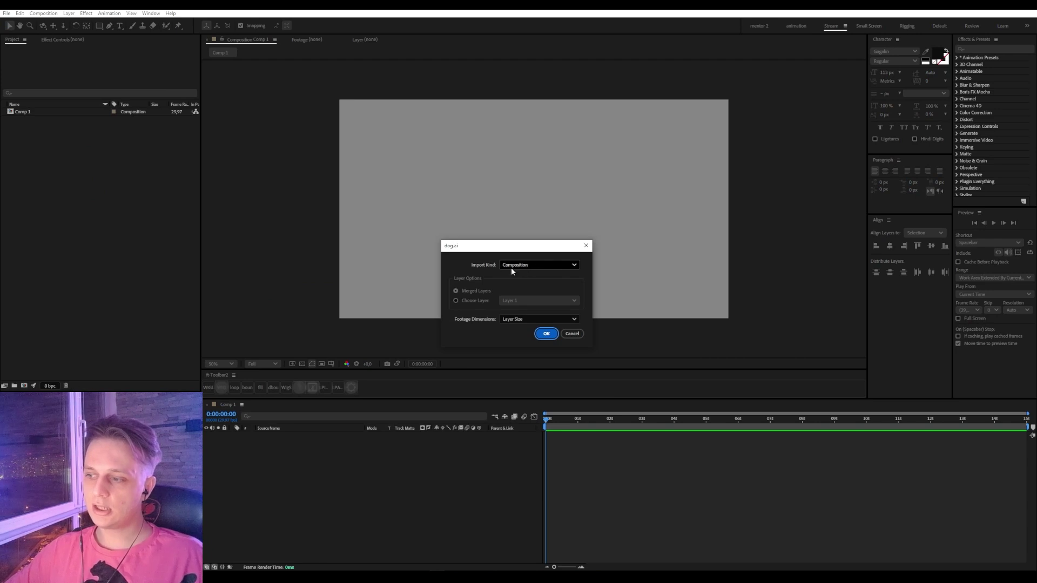
{"action": "left_click", "coordinate": [546, 333]}
- Import the Illustrator file cat.ai into the project as a composition with layer-size footage dimensions
{"action": "left_click", "coordinate": [504, 563]}
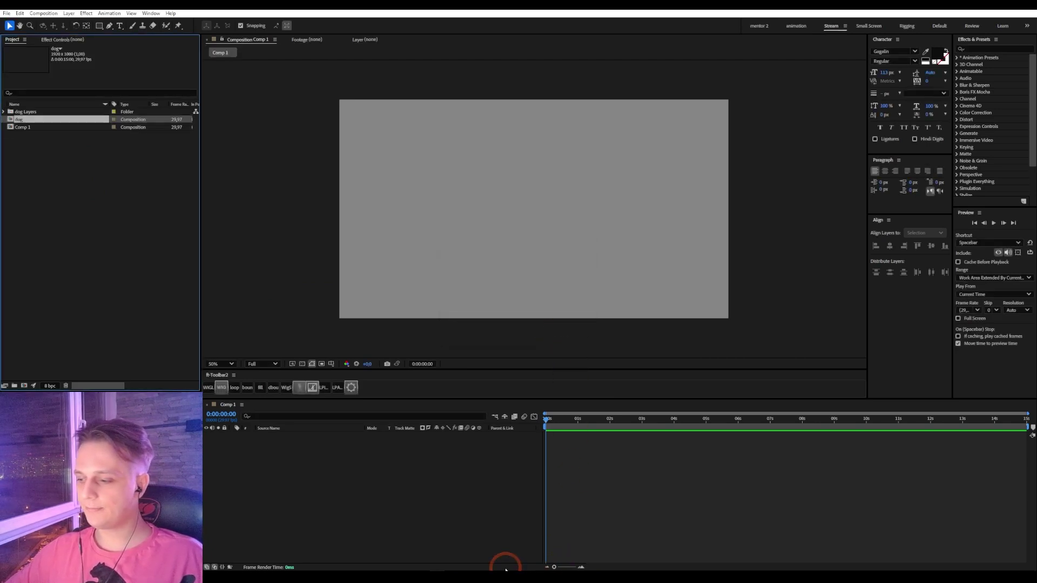
{"action": "left_click", "coordinate": [425, 195]}
{"action": "left_click_drag", "start_coordinate": [425, 195], "coordinate": [79, 250]}
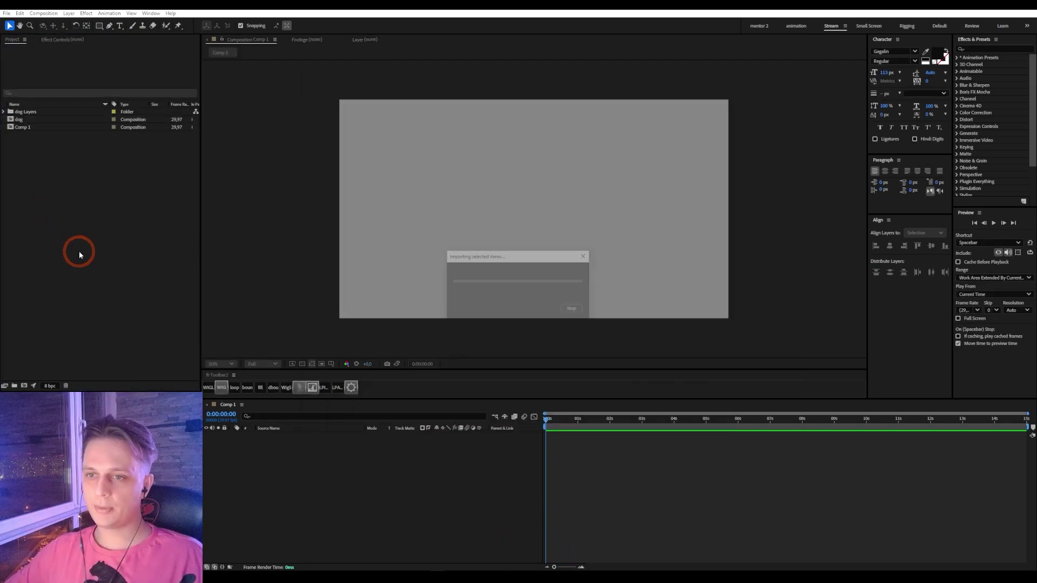
{"action": "left_click", "coordinate": [546, 334]}
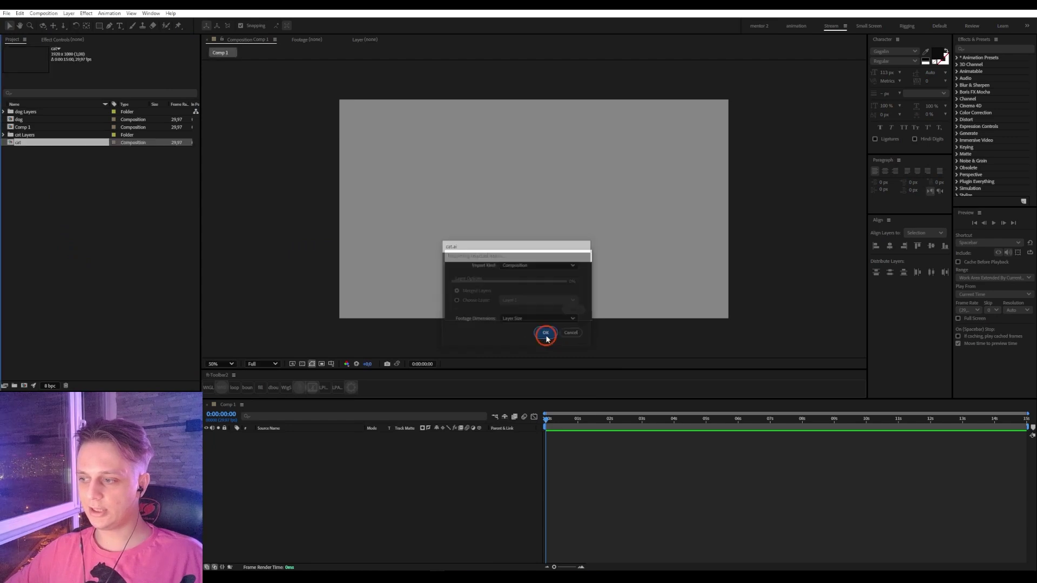
- Create a new project folder named "!_AI"
{"action": "left_click", "coordinate": [16, 386]}
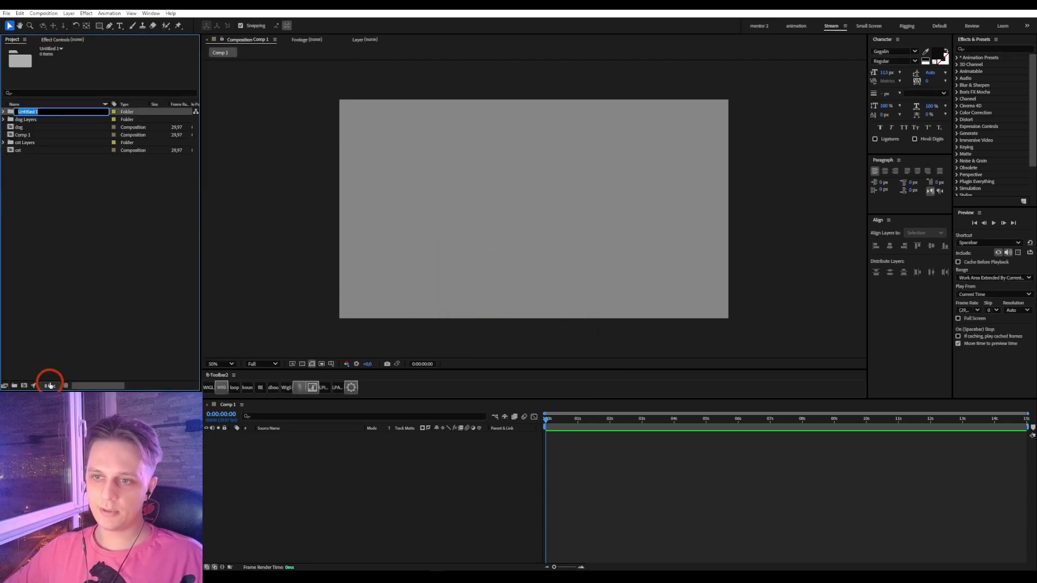
{"action": "type", "text": "f_A"}
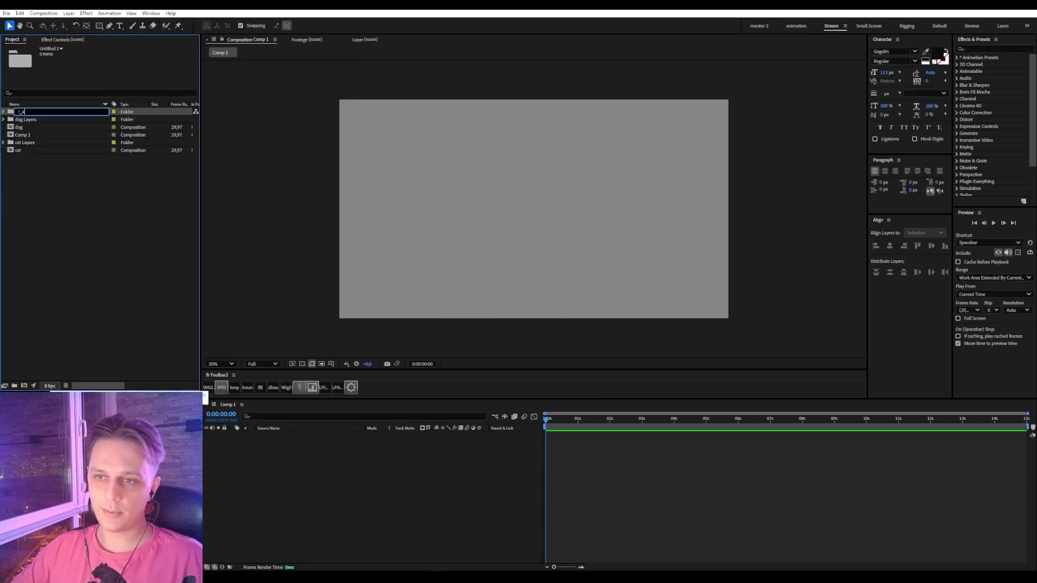
{"action": "type", "text": "I"}
{"action": "key", "text": "Return"}
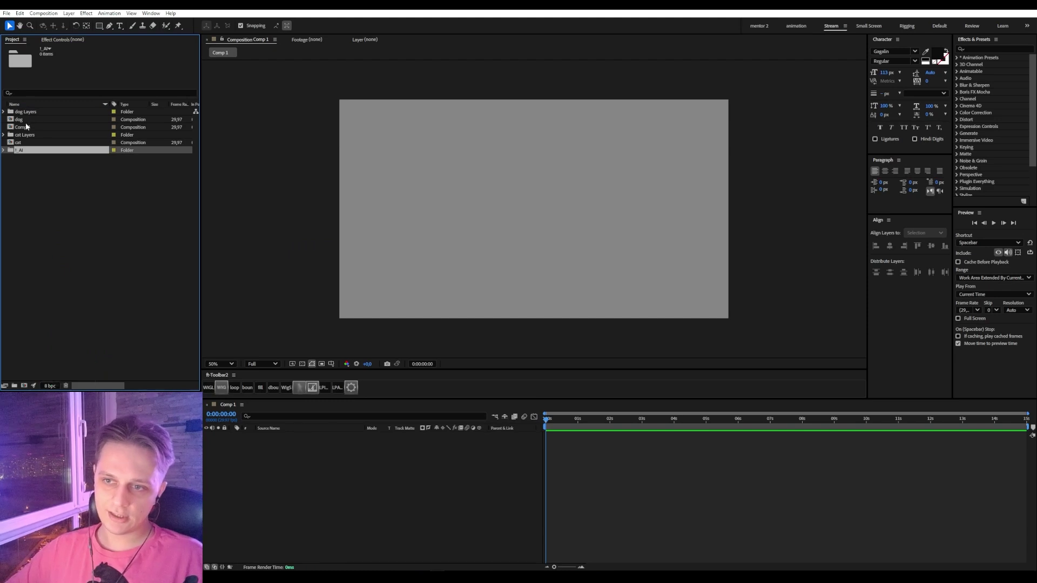
- Move the dog Layers and cat Layers folders into the !_AI folder
{"action": "left_click_drag", "start_coordinate": [25, 121], "coordinate": [25, 154]}
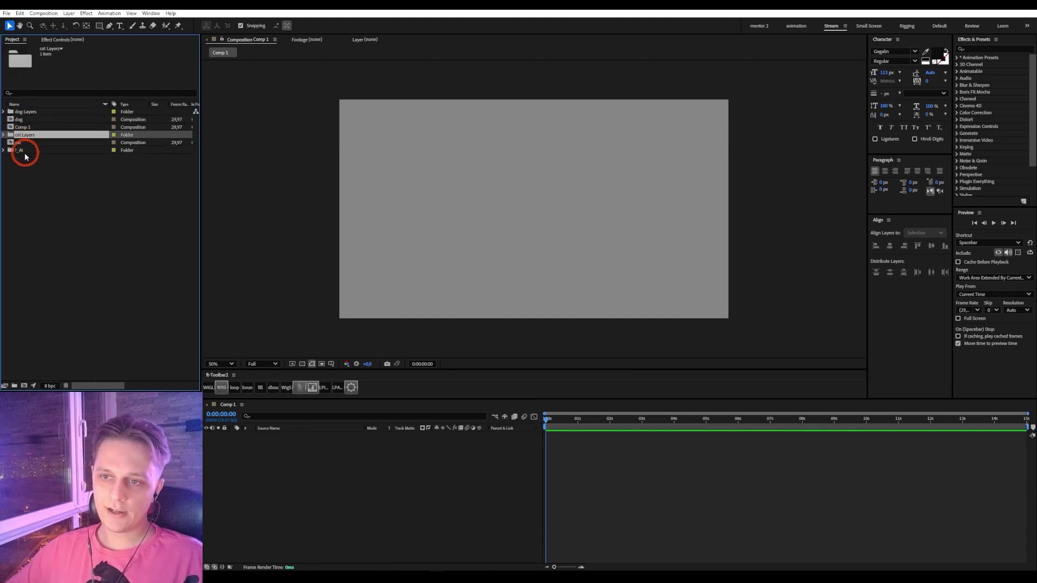
{"action": "left_click", "coordinate": [24, 152], "text": "ctrl"}
{"action": "left_click", "coordinate": [25, 143], "text": "ctrl"}
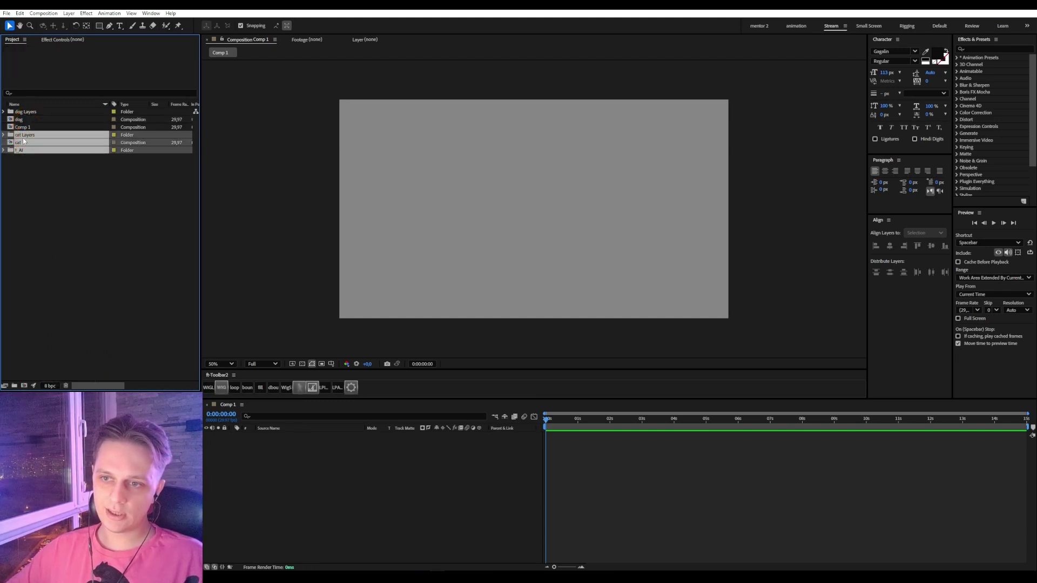
{"action": "left_click", "coordinate": [25, 141], "text": "ctrl"}
{"action": "mouse_move", "coordinate": [28, 135]}
{"action": "left_mouse_down"}
{"action": "mouse_move", "coordinate": [33, 110]}
{"action": "mouse_move", "coordinate": [47, 135]}
{"action": "mouse_move", "coordinate": [27, 149]}
{"action": "left_mouse_up"}
{"action": "left_click", "coordinate": [27, 152], "text": "ctrl"}
{"action": "left_click", "coordinate": [32, 113], "text": "ctrl"}
{"action": "left_click", "coordinate": [37, 189]}
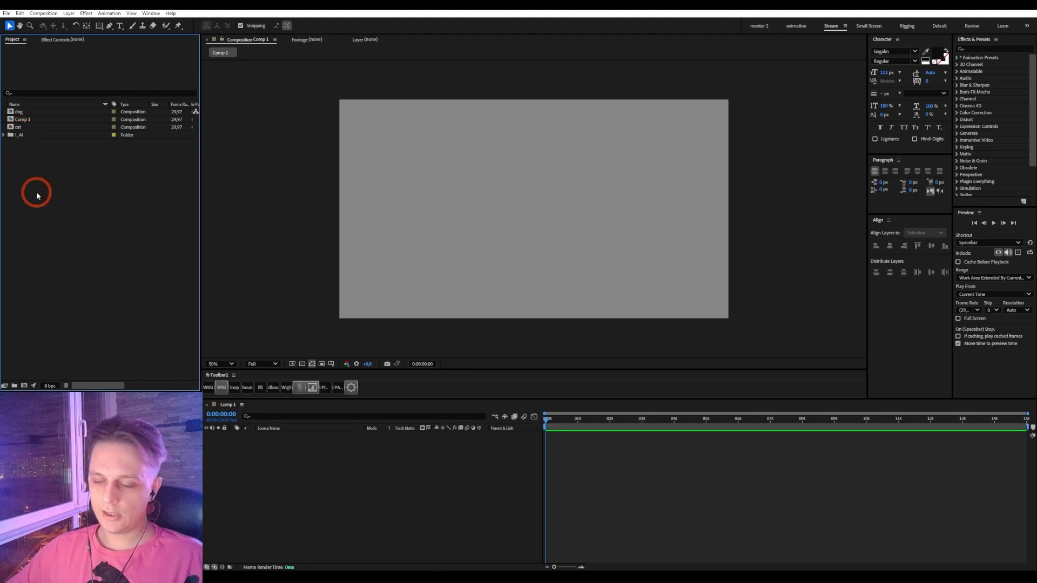
- Create a new project folder named "!_com"
{"action": "left_click", "coordinate": [14, 386]}
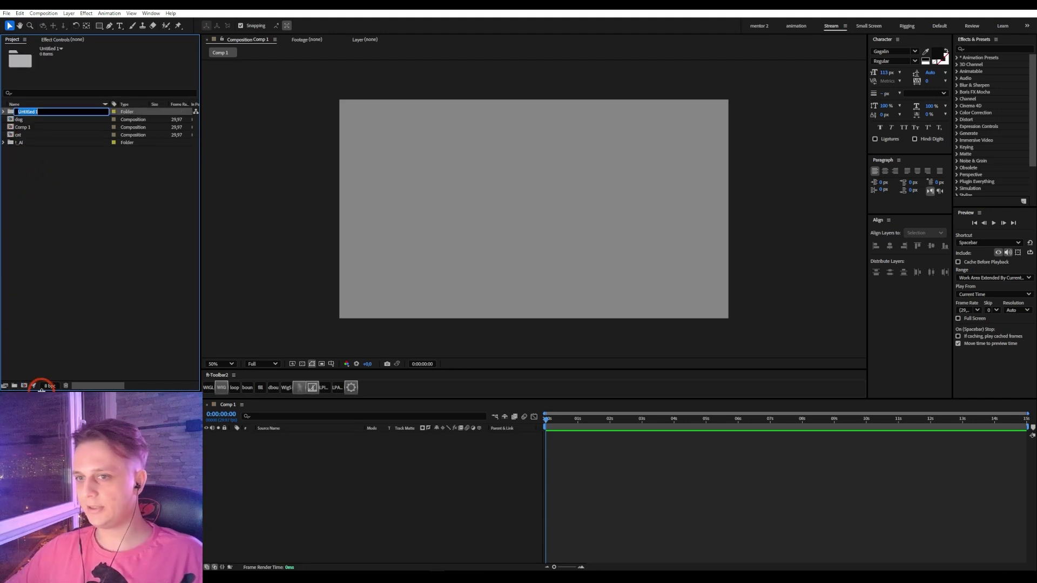
{"action": "type", "text": "!_Co"}
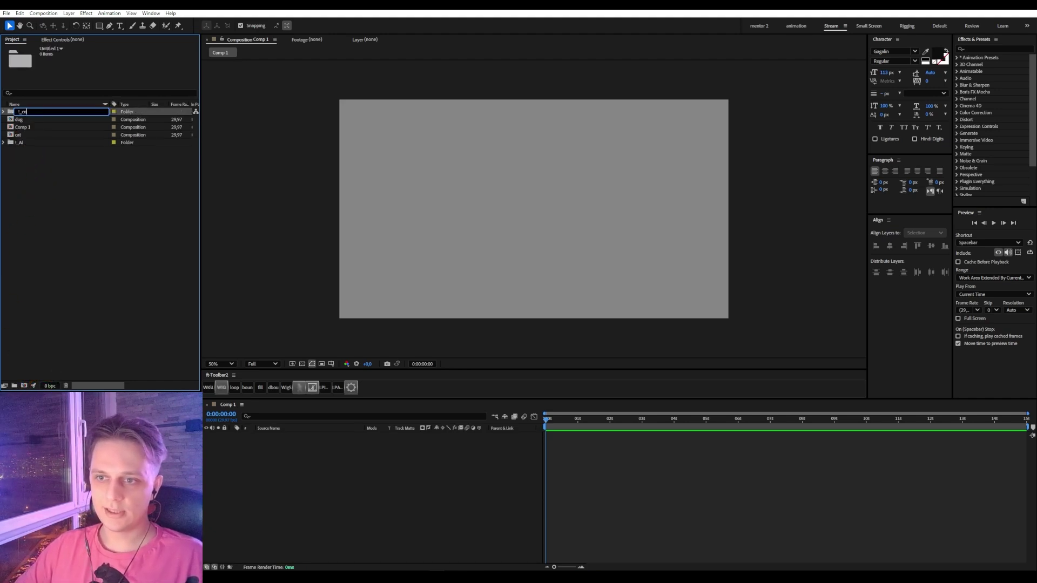
{"action": "type", "text": "com"}
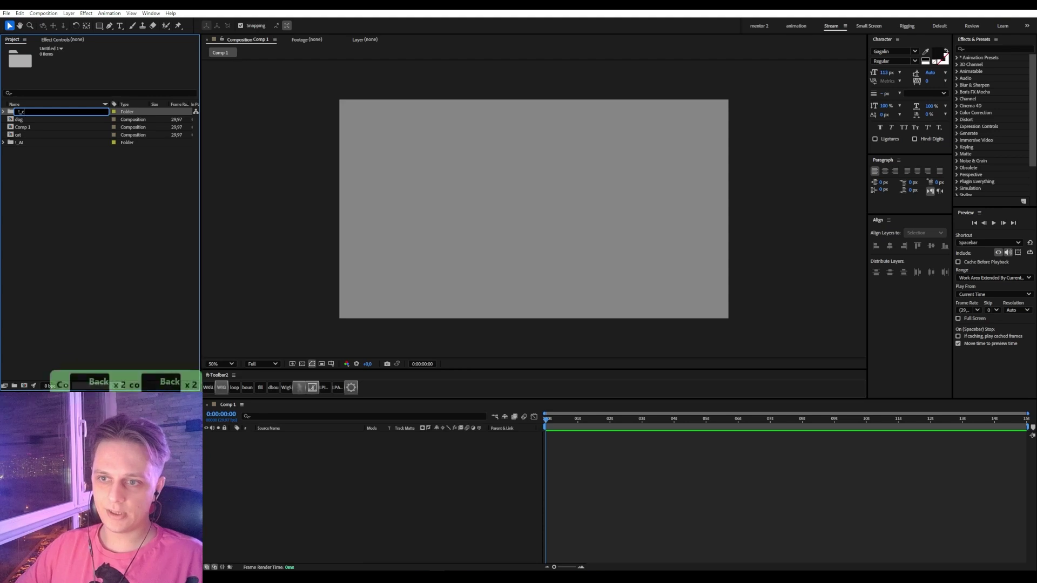
{"action": "key", "text": "Return"}
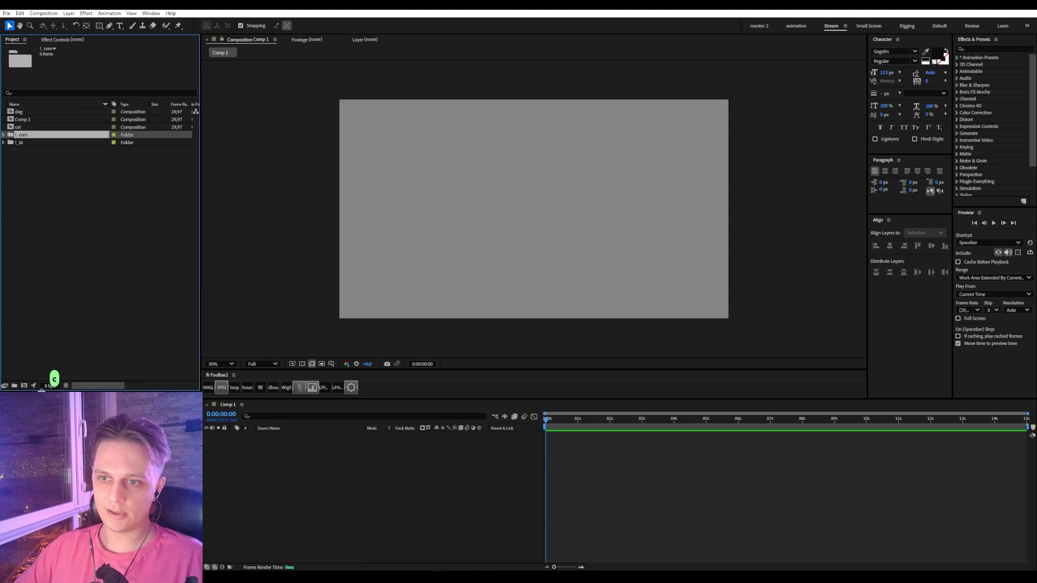
- Rename the Comp 1 composition as "main"
{"action": "left_click", "coordinate": [25, 119]}
{"action": "key", "text": "Return"}
{"action": "key", "text": "BackSpace"}
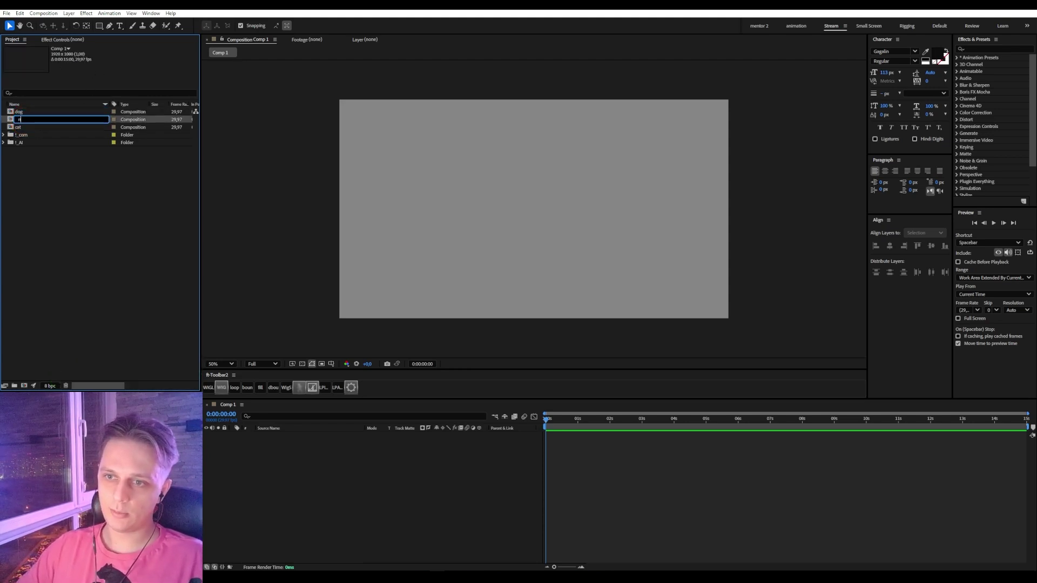
{"action": "type", "text": "main"}
{"action": "key", "text": "Return"}
- Move the dog and cat compositions into the !_com folder and expand that folder
{"action": "left_click", "coordinate": [20, 120]}
{"action": "left_click", "coordinate": [19, 127], "text": "shift"}
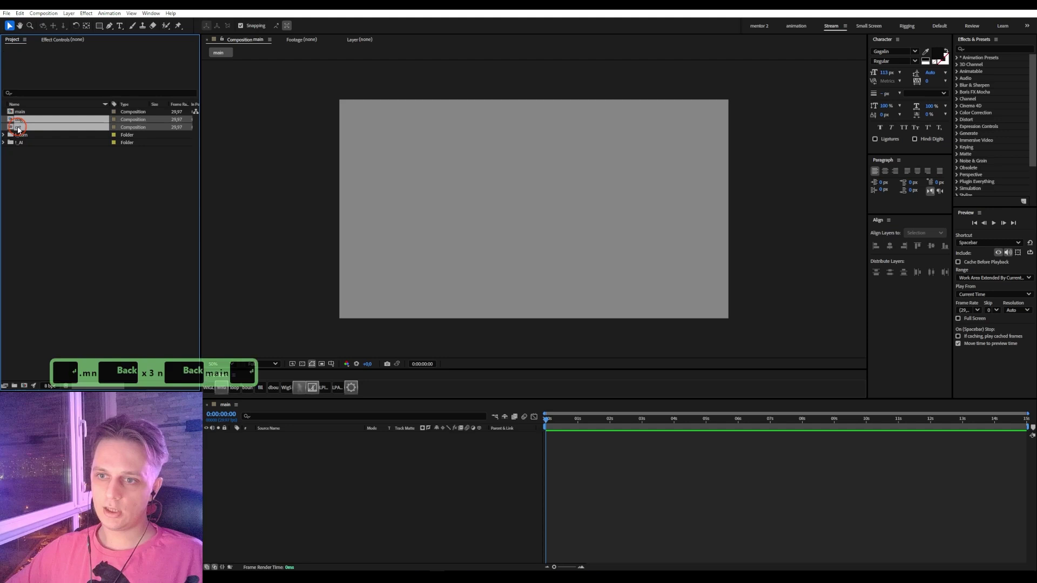
{"action": "mouse_move", "coordinate": [20, 118]}
{"action": "left_mouse_down"}
{"action": "mouse_move", "coordinate": [40, 118]}
{"action": "mouse_move", "coordinate": [9, 134]}
{"action": "left_mouse_up"}
{"action": "left_click", "coordinate": [5, 120]}
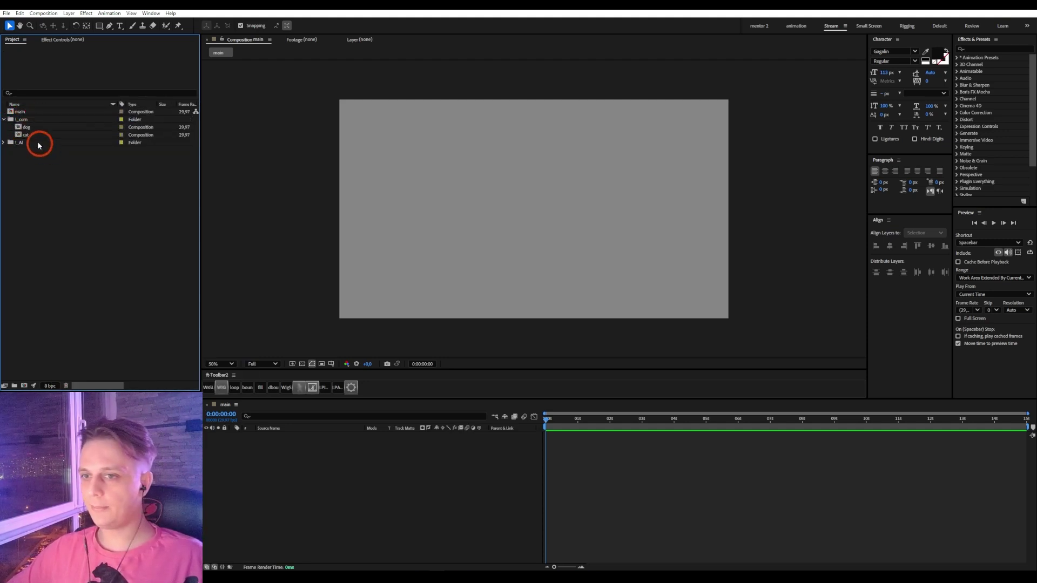
- Open the dog composition and change its background color to mid-gray, RGB 129, 129, 129
{"action": "double_click", "coordinate": [26, 127]}
{"action": "scroll", "coordinate": [560, 225], "scroll_direction": "up", "scroll_amount": 1}
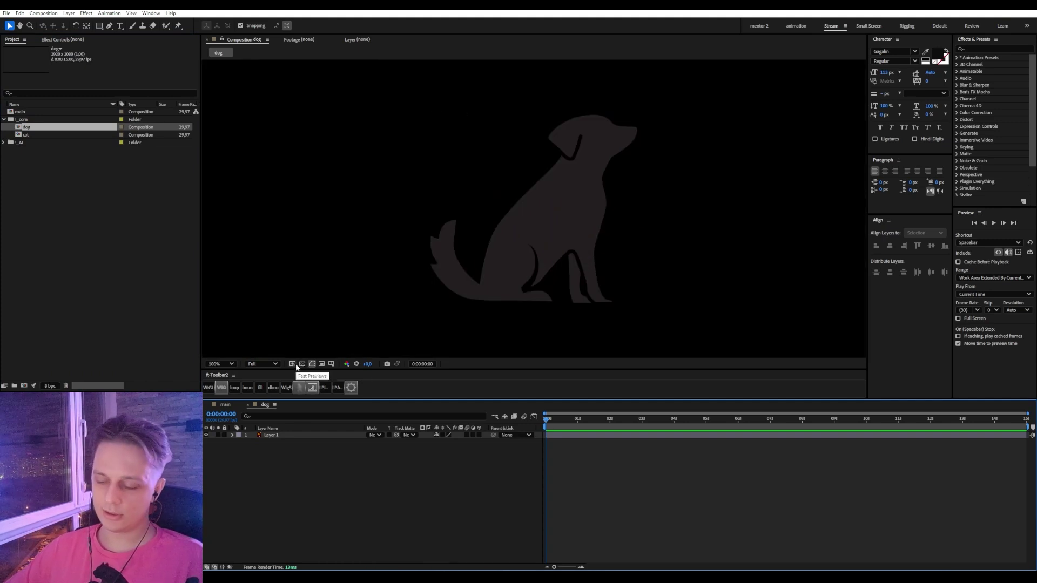
{"action": "key", "text": "ctrl+k"}
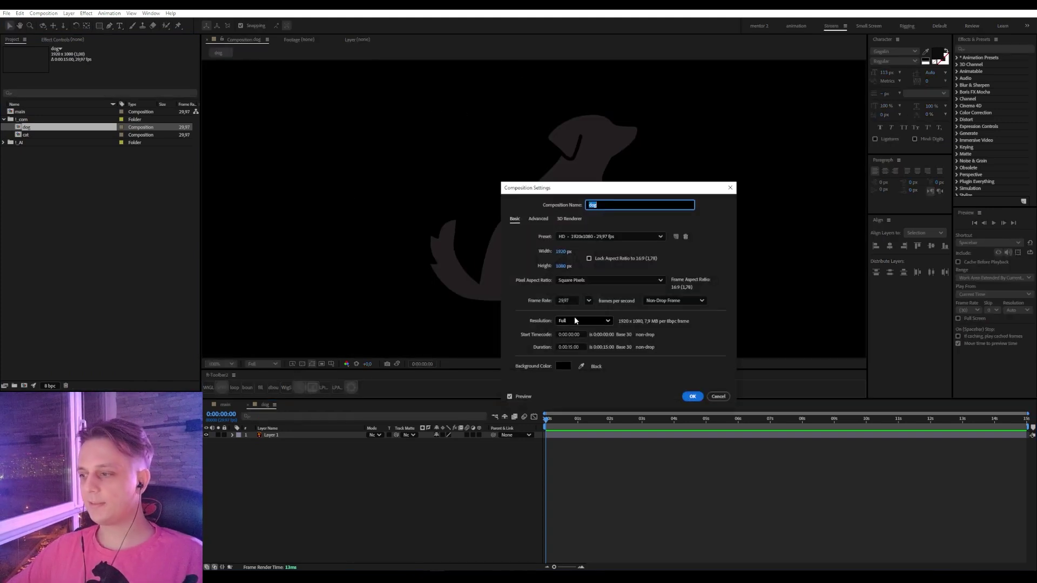
{"action": "left_click", "coordinate": [563, 366]}
{"action": "left_click_drag", "start_coordinate": [783, 335], "coordinate": [678, 308]}
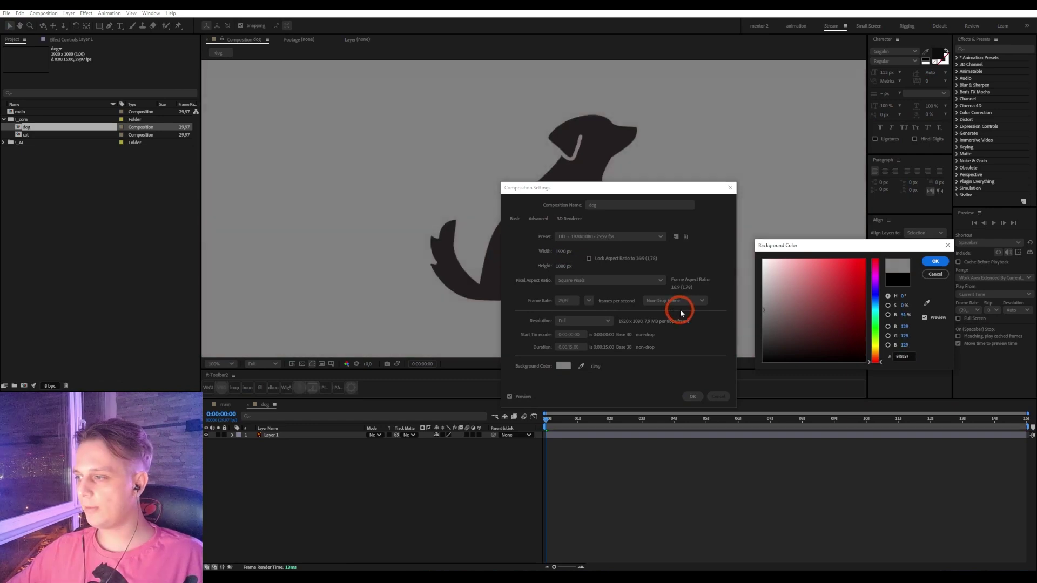
{"action": "left_click", "coordinate": [935, 262]}
{"action": "left_click", "coordinate": [693, 397]}
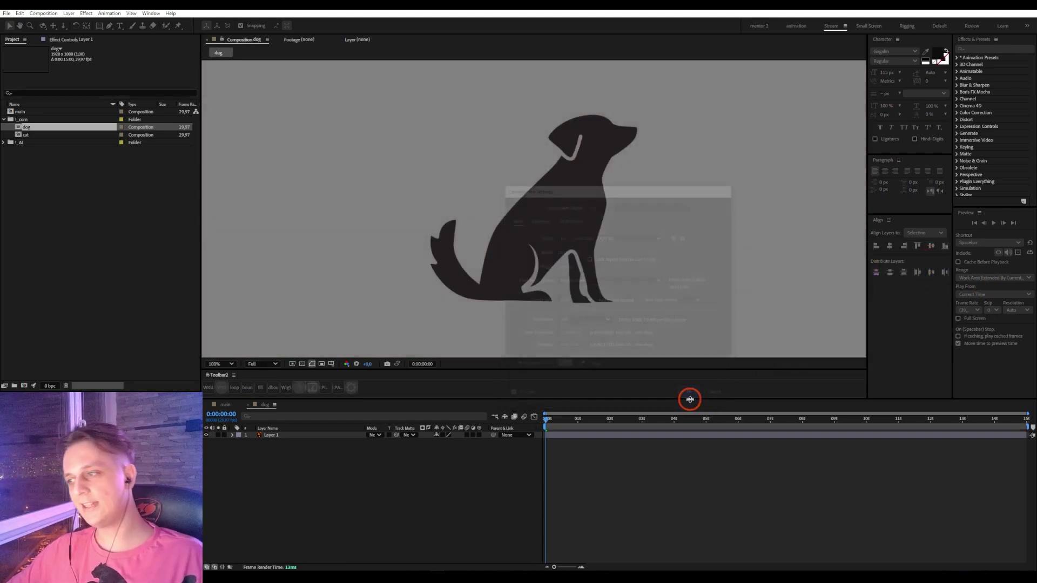
- Convert the dog's Layer 1 artwork into an editable shape layer with Create Shapes from Vector Layer
{"action": "left_click", "coordinate": [646, 399]}
{"action": "scroll", "coordinate": [555, 287], "scroll_direction": "up", "scroll_amount": 3}
{"action": "scroll", "coordinate": [475, 213], "scroll_direction": "down", "scroll_amount": 3}
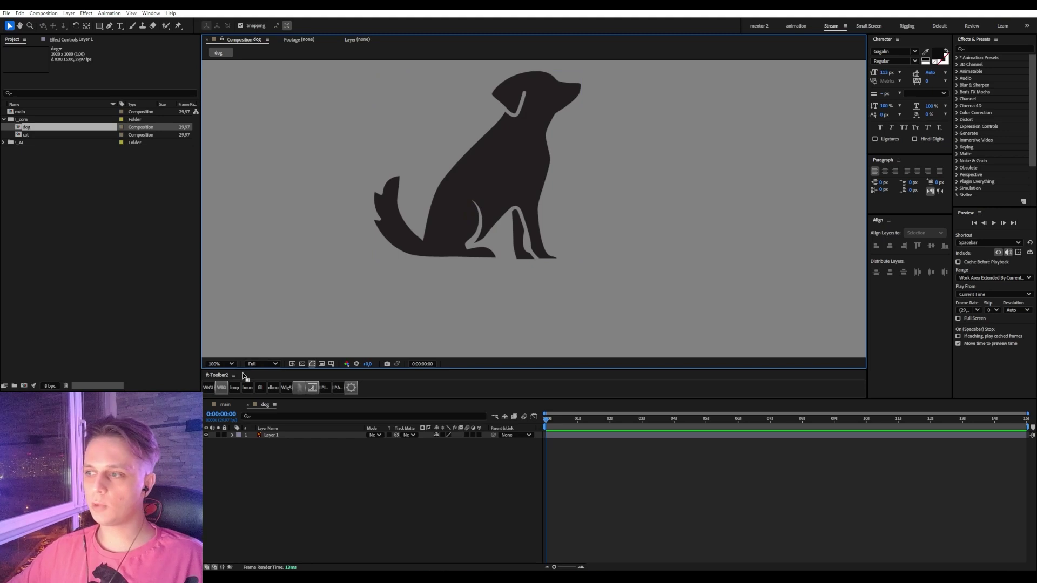
{"action": "left_click", "coordinate": [279, 439]}
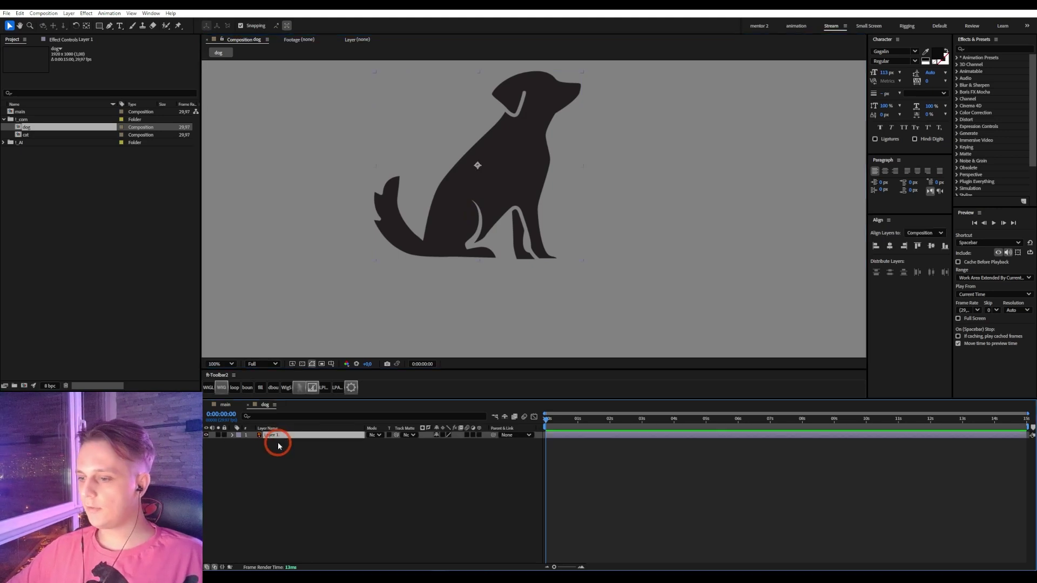
{"action": "right_click", "coordinate": [281, 437]}
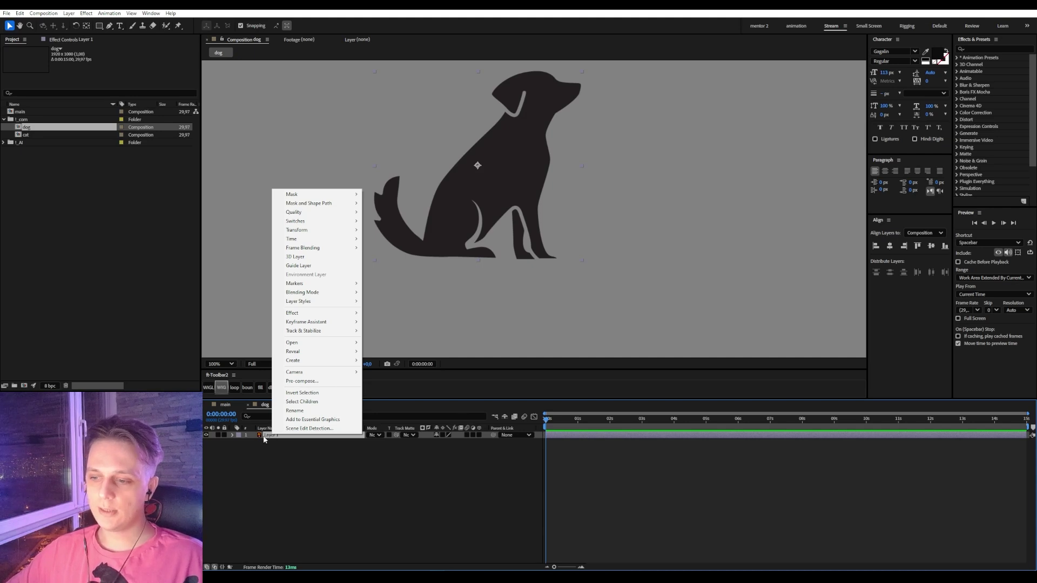
{"action": "mouse_move", "coordinate": [301, 360]}
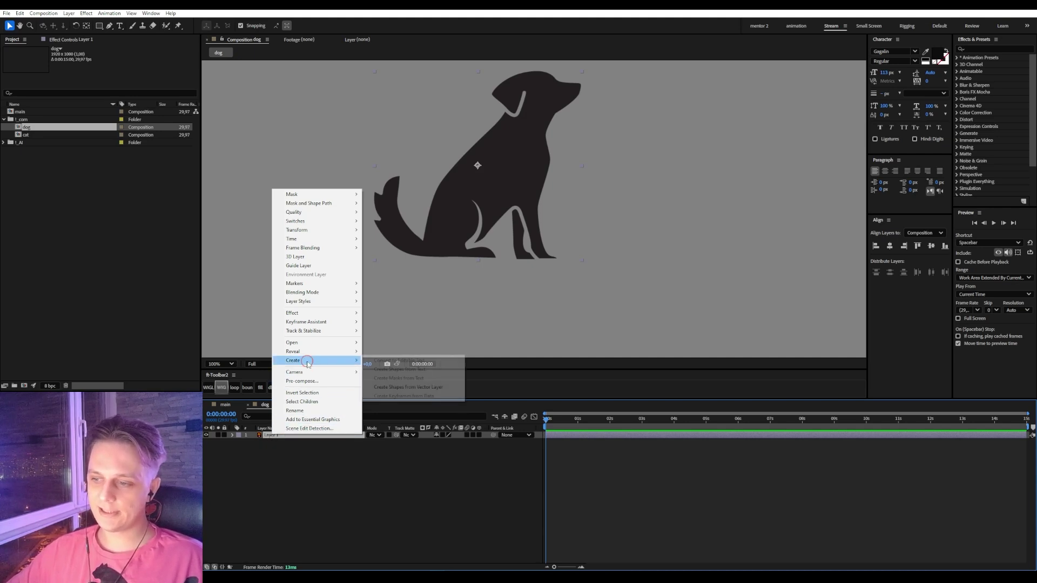
{"action": "left_click", "coordinate": [431, 387]}
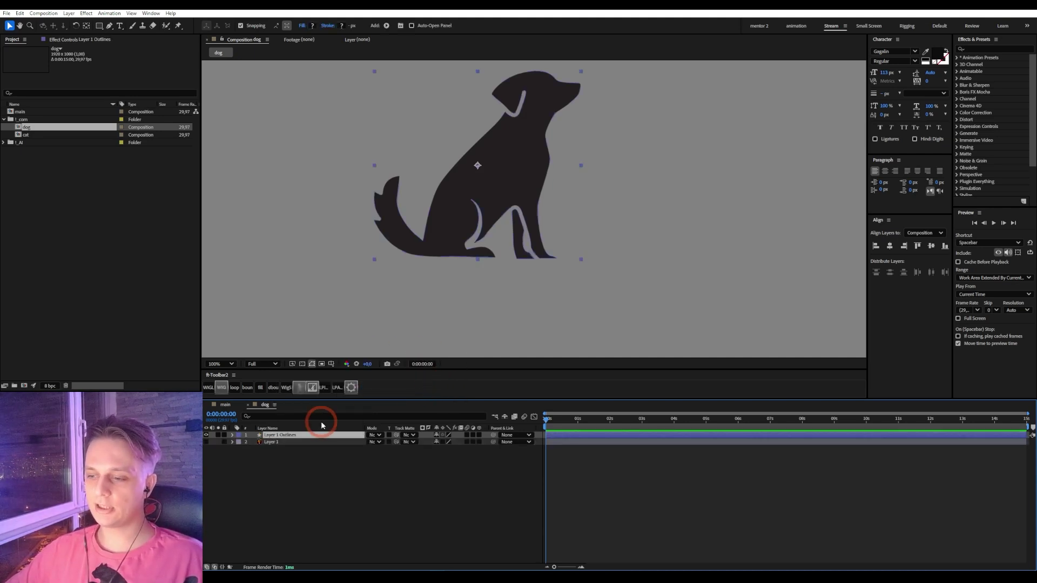
- Add a white stroke to the contents of Layer 1 Outlines and widen it to 19 px
{"action": "left_click", "coordinate": [232, 436]}
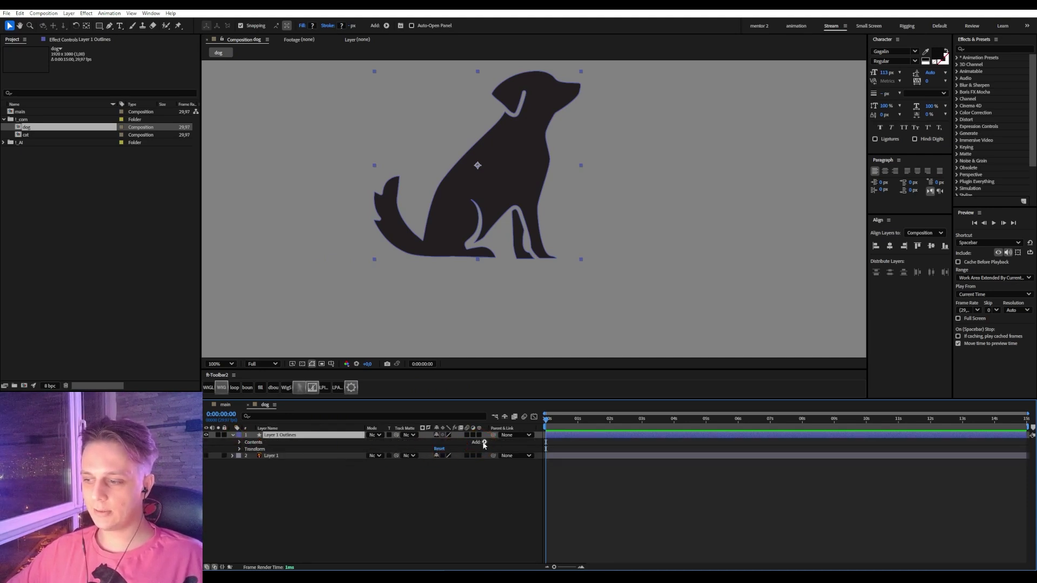
{"action": "left_click", "coordinate": [484, 443]}
{"action": "left_click", "coordinate": [513, 325]}
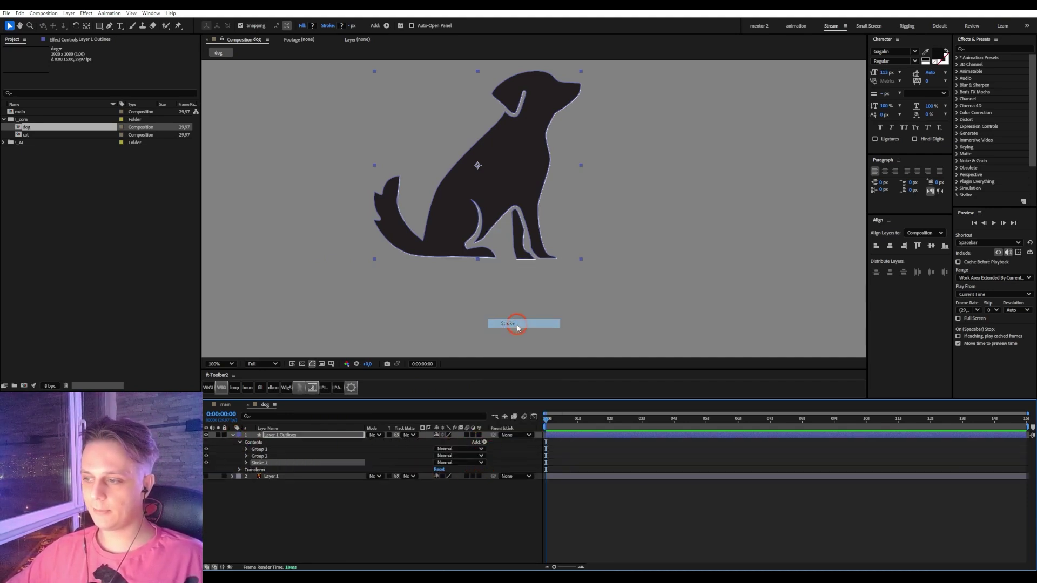
{"action": "left_click_drag", "start_coordinate": [350, 25], "coordinate": [358, 25]}
{"action": "left_click", "coordinate": [690, 457]}
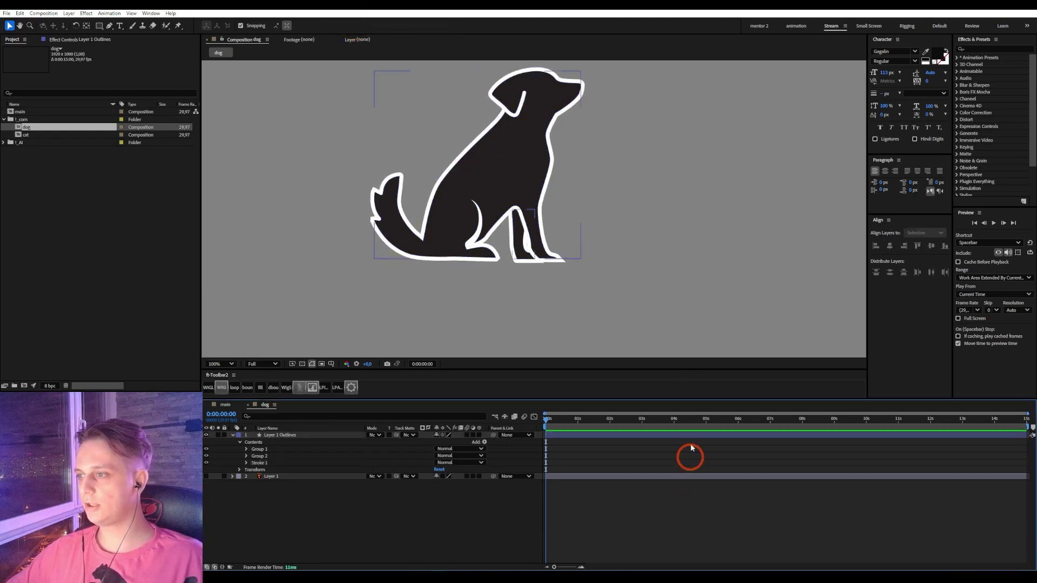
{"action": "scroll", "coordinate": [608, 225], "scroll_direction": "down", "scroll_amount": 2}
{"action": "scroll", "coordinate": [536, 277], "scroll_direction": "up", "scroll_amount": 2}
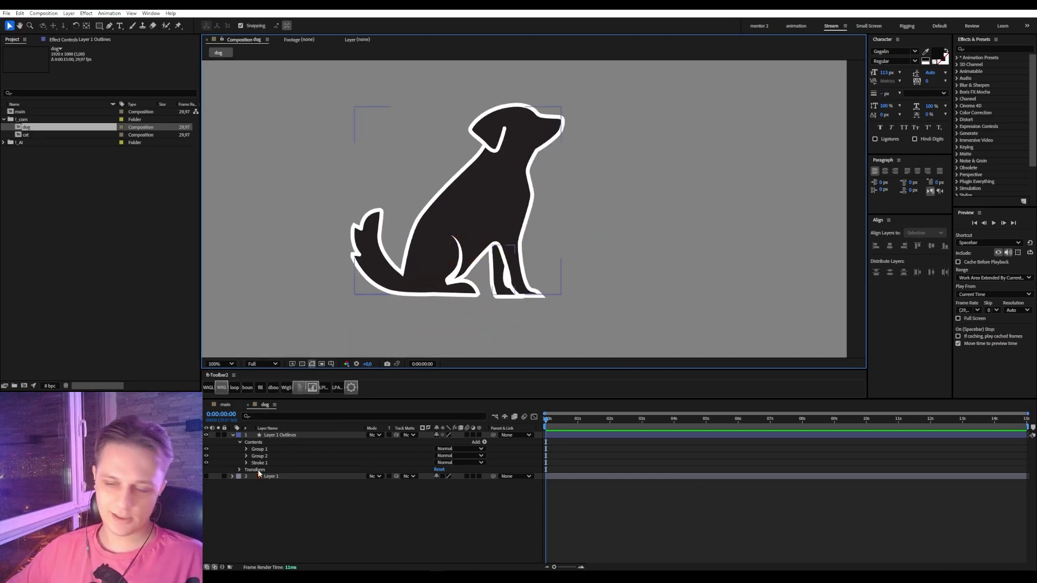
- Select Group 1 and Group 2 and toggle their visibility to identify which part of the dog each contains
{"action": "left_click", "coordinate": [262, 450]}
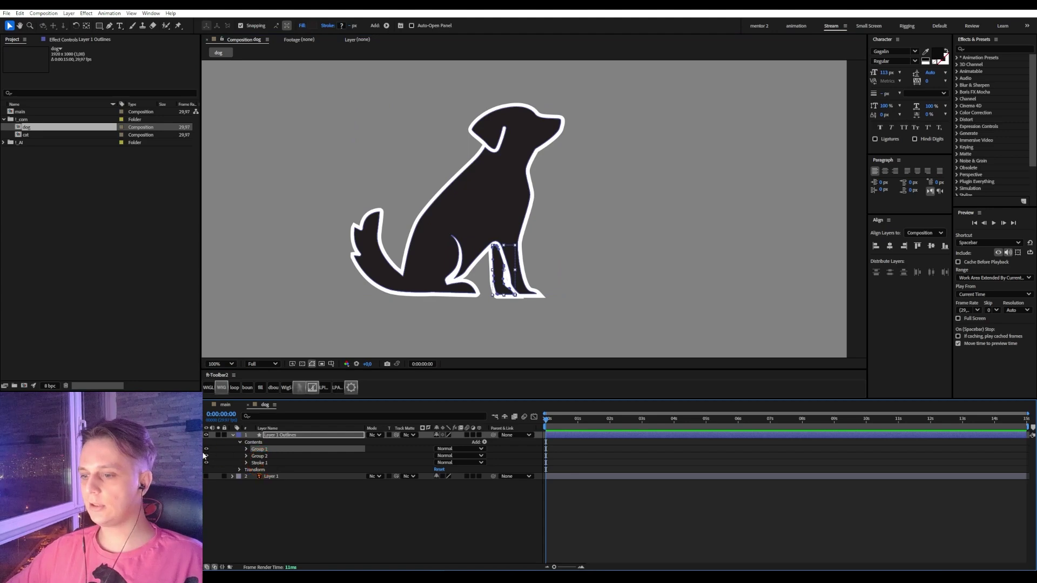
{"action": "left_click", "coordinate": [206, 448]}
{"action": "left_click", "coordinate": [206, 448]}
{"action": "left_click", "coordinate": [267, 456]}
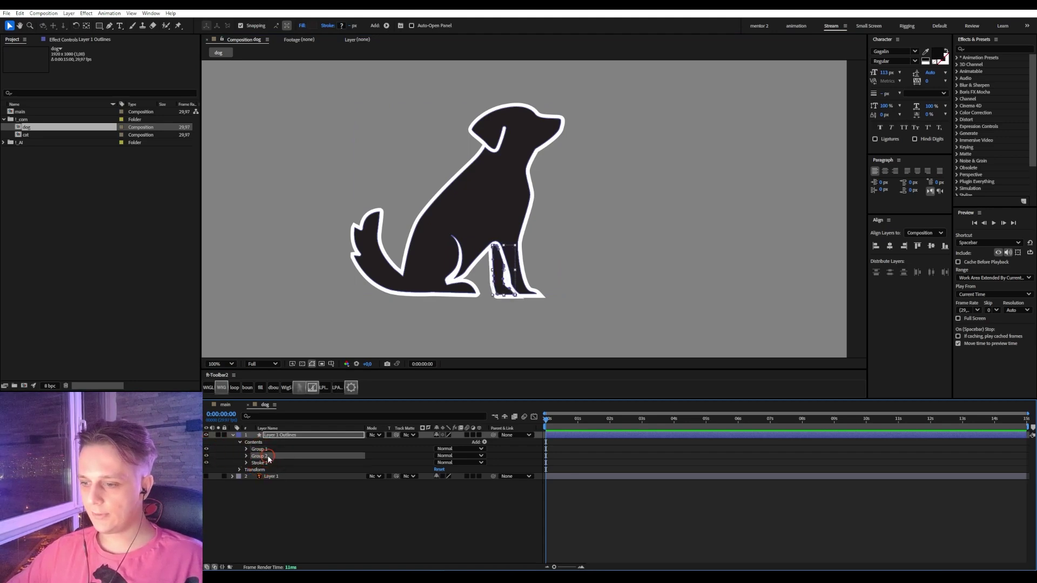
{"action": "left_click", "coordinate": [207, 456]}
{"action": "left_click", "coordinate": [206, 456]}
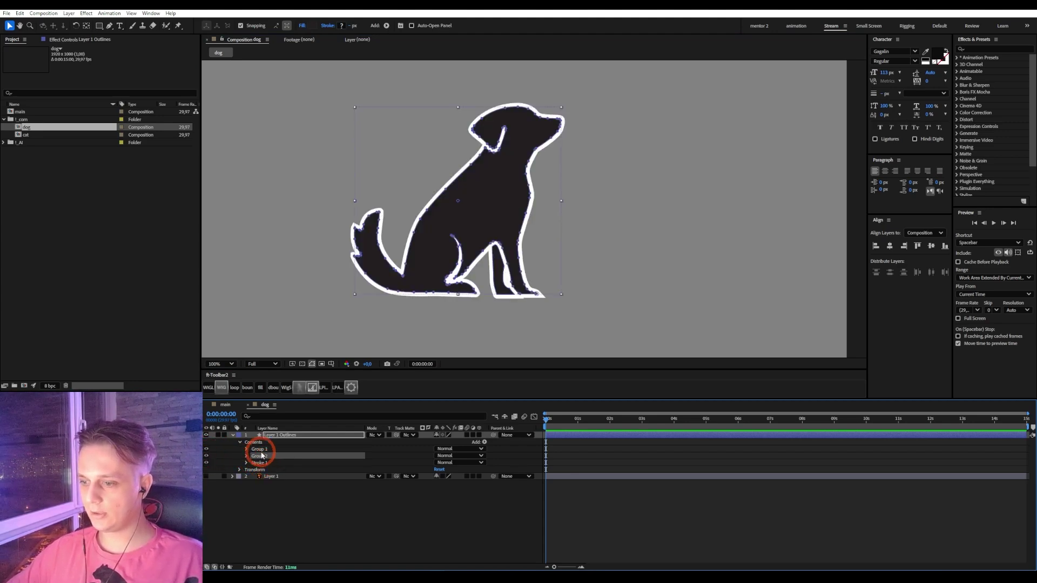
- Duplicate the Layer 1 Outlines layer and delete the front leg's Group 1 from the copy
{"action": "left_click", "coordinate": [281, 435]}
{"action": "key", "text": "ctrl+d"}
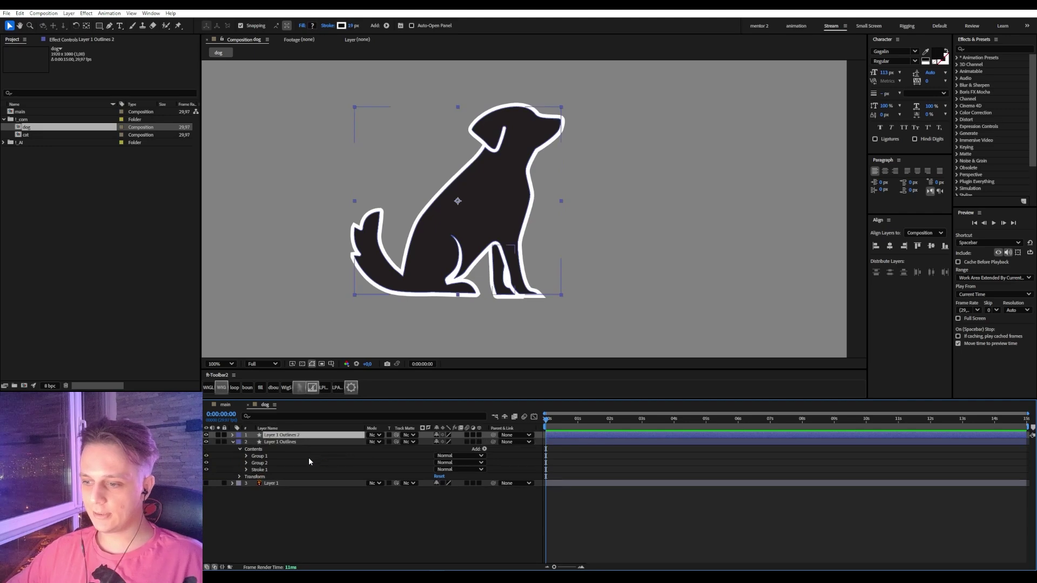
{"action": "left_click", "coordinate": [232, 435]}
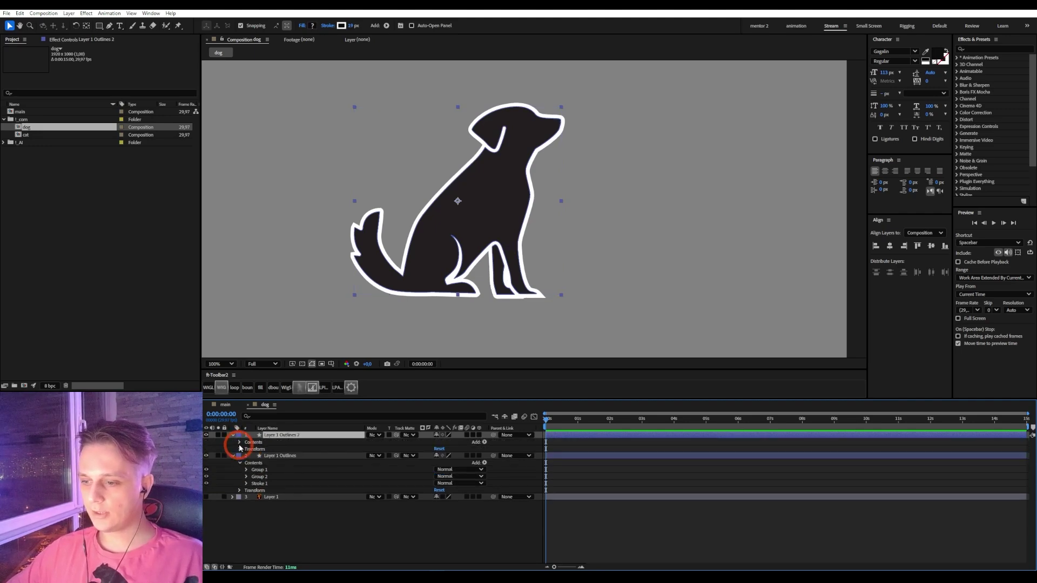
{"action": "left_click", "coordinate": [240, 442]}
{"action": "left_click", "coordinate": [259, 448]}
{"action": "key", "text": "Delete"}
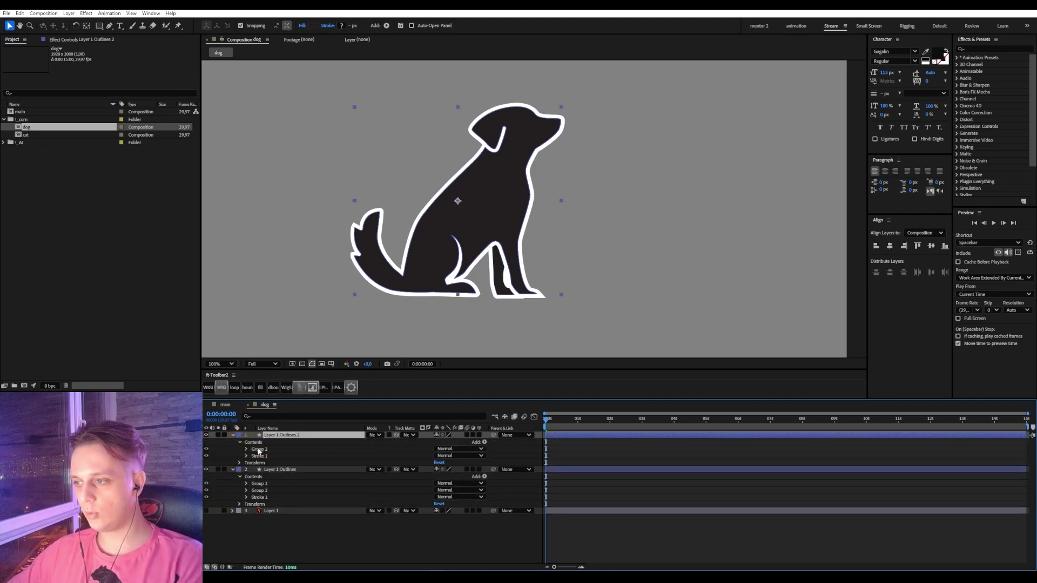
- Rename the duplicated outlines layer as "dog"
{"action": "key", "text": "Return"}
{"action": "type", "text": "dog"}
{"action": "key", "text": "Return"}
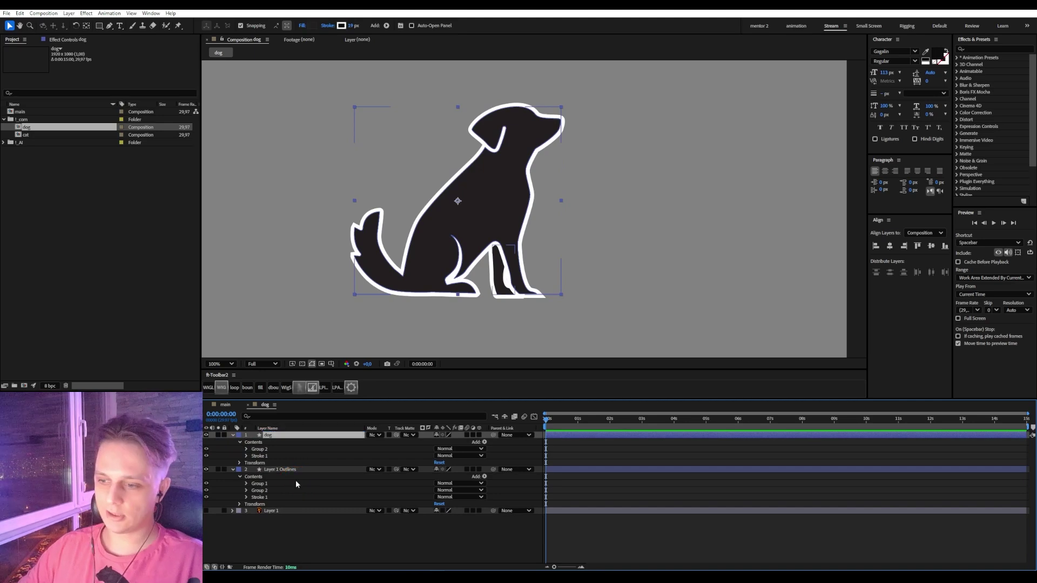
- Delete the body's Group 2 from the original Layer 1 Outlines and rename that layer as "noga"
{"action": "left_click", "coordinate": [260, 491]}
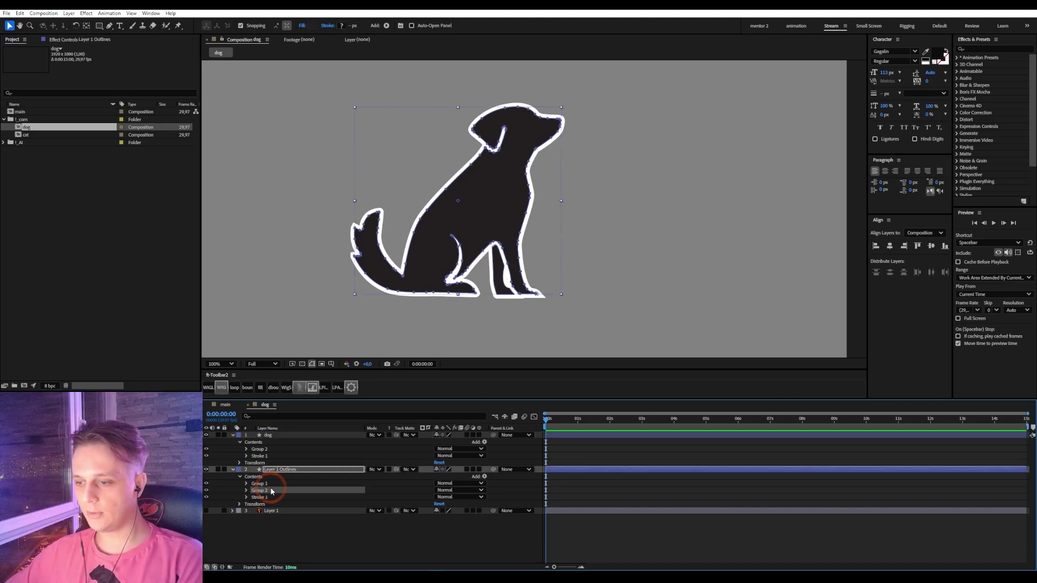
{"action": "key", "text": "Delete"}
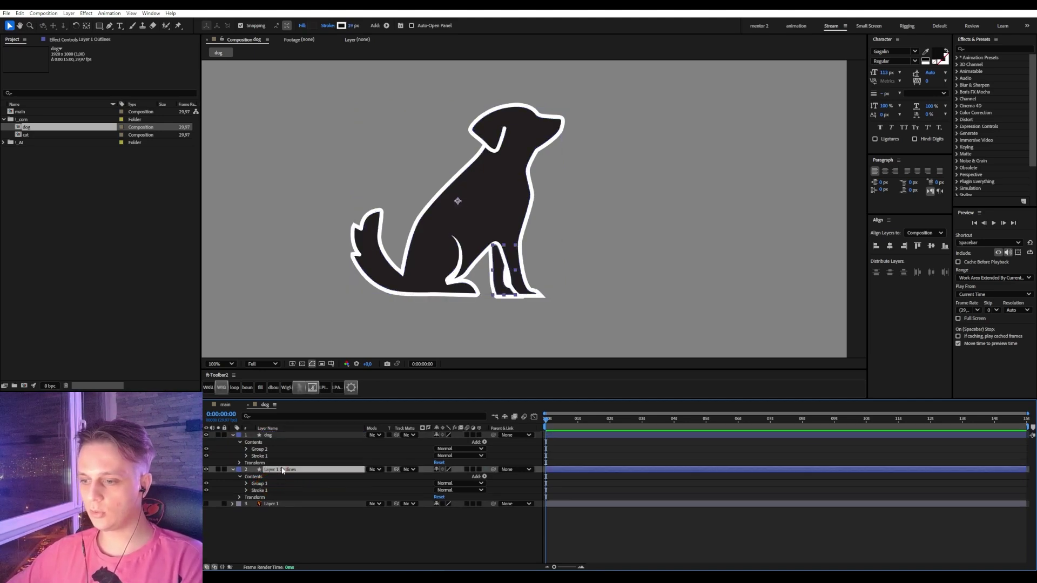
{"action": "left_click", "coordinate": [283, 469]}
{"action": "type", "text": "r"}
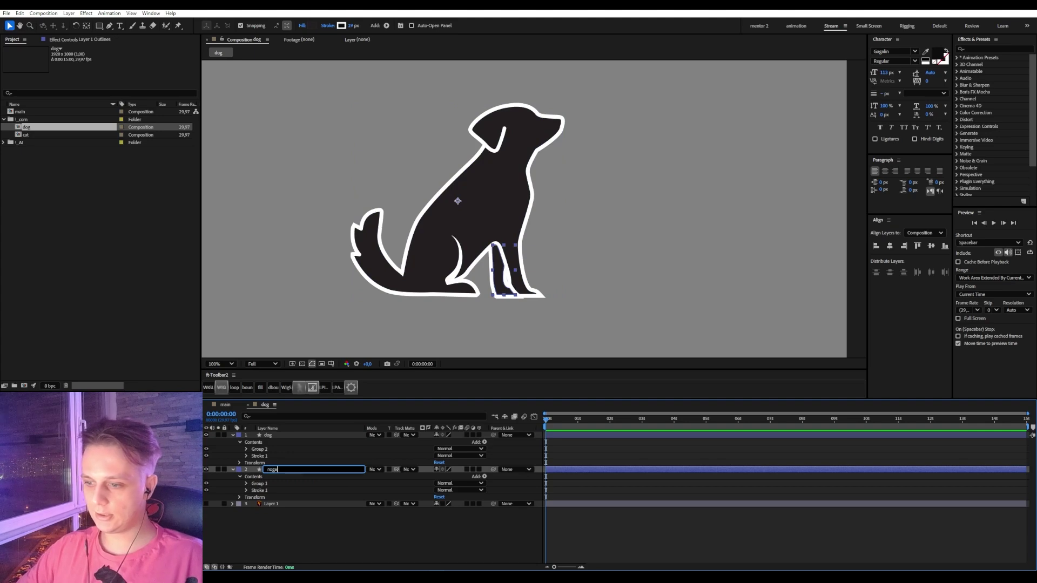
{"action": "type", "text": "oga"}
{"action": "key", "text": "Return"}
- Solo the noga and dog layers in turn to check their artwork, and collapse all layer properties
{"action": "left_click", "coordinate": [219, 469]}
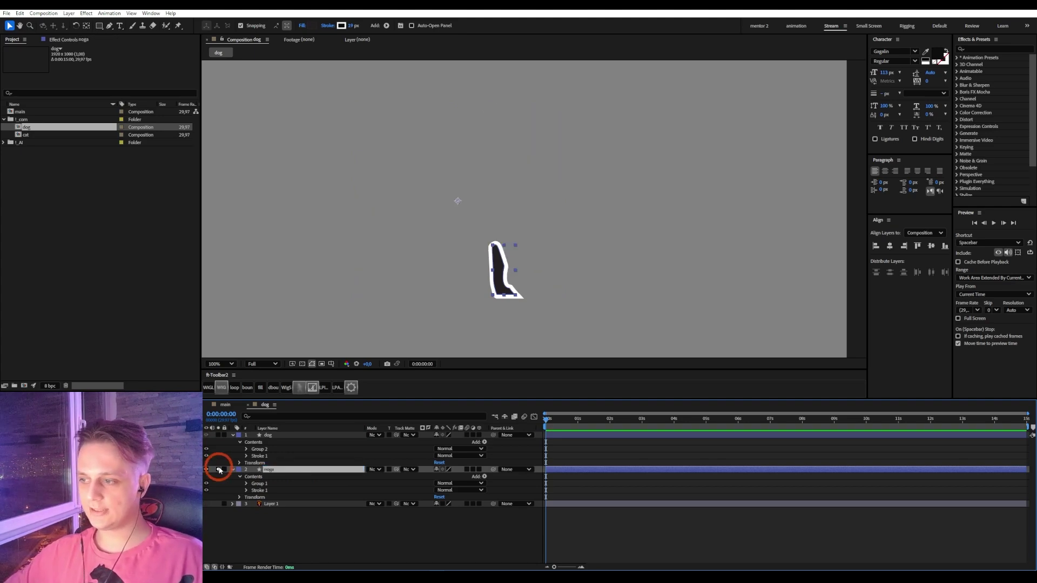
{"action": "left_click", "coordinate": [220, 469]}
{"action": "left_click", "coordinate": [219, 435]}
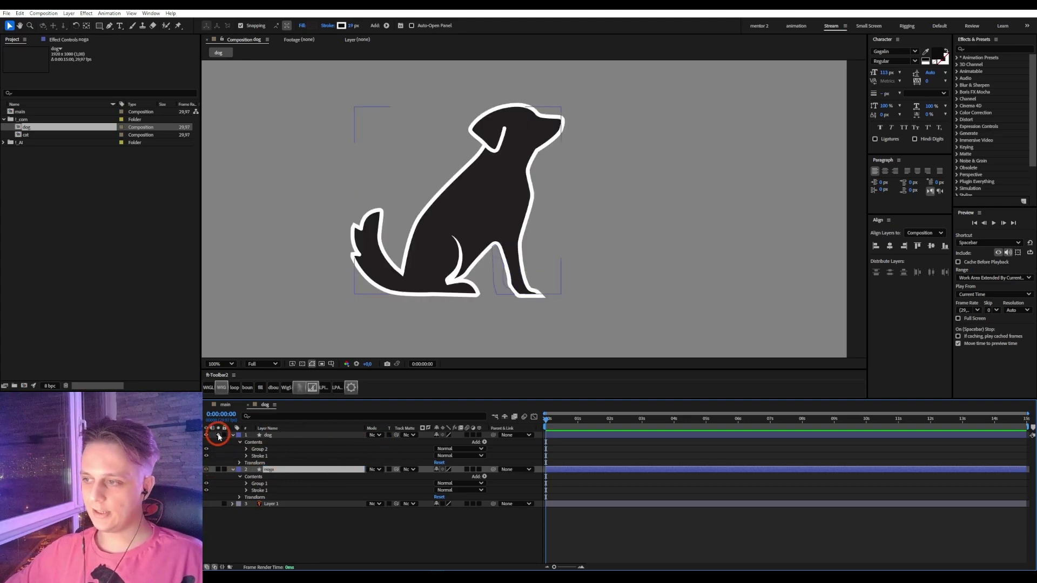
{"action": "left_click", "coordinate": [219, 435]}
{"action": "key", "text": "ctrl+a"}
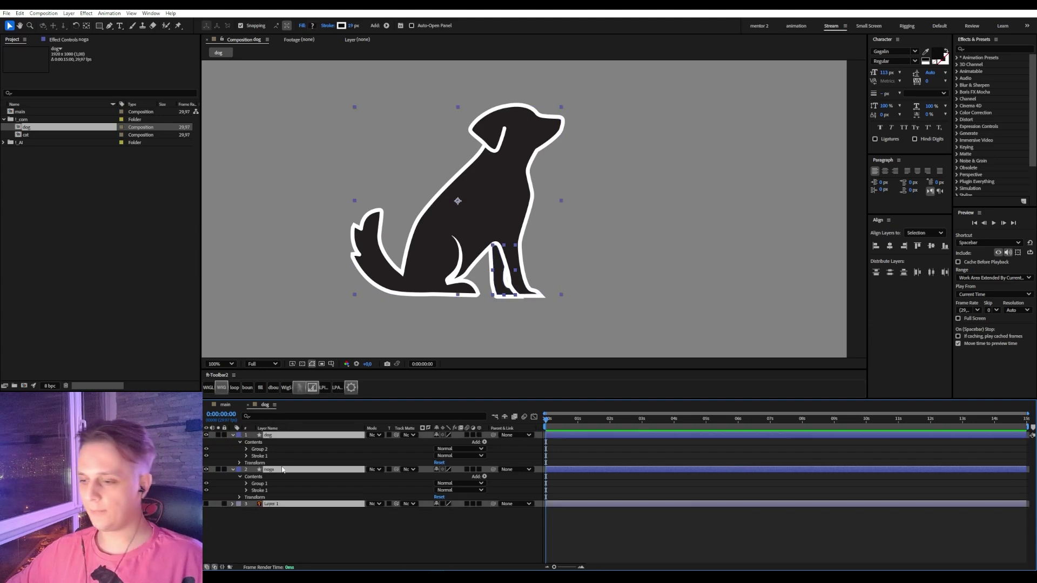
{"action": "key", "text": "ctrl+grave"}
{"action": "left_click", "coordinate": [373, 518]}
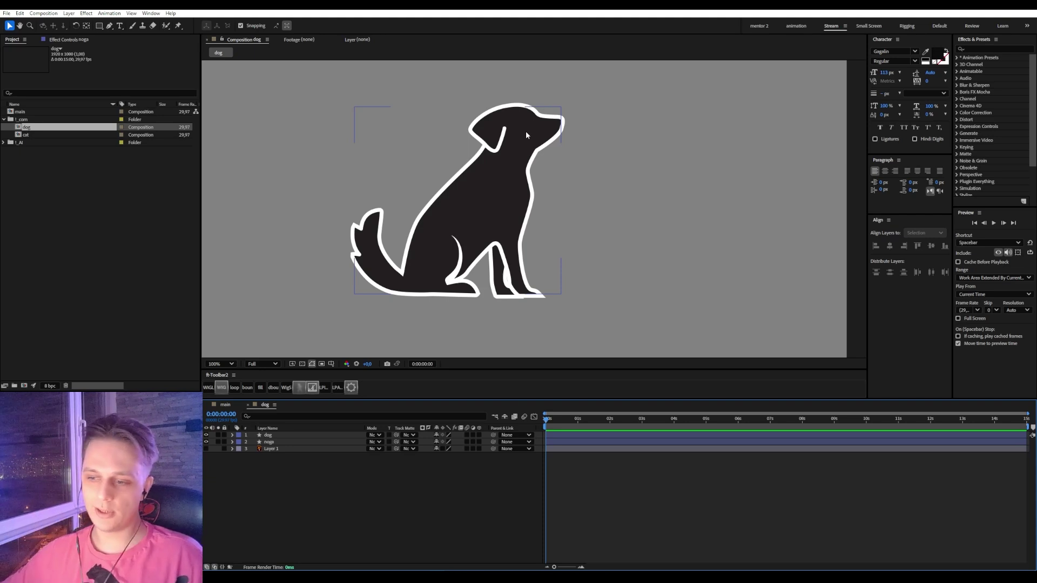
- Duplicate the dog layer and set the Pen tool to create masks on the copy
{"action": "left_click", "coordinate": [267, 436]}
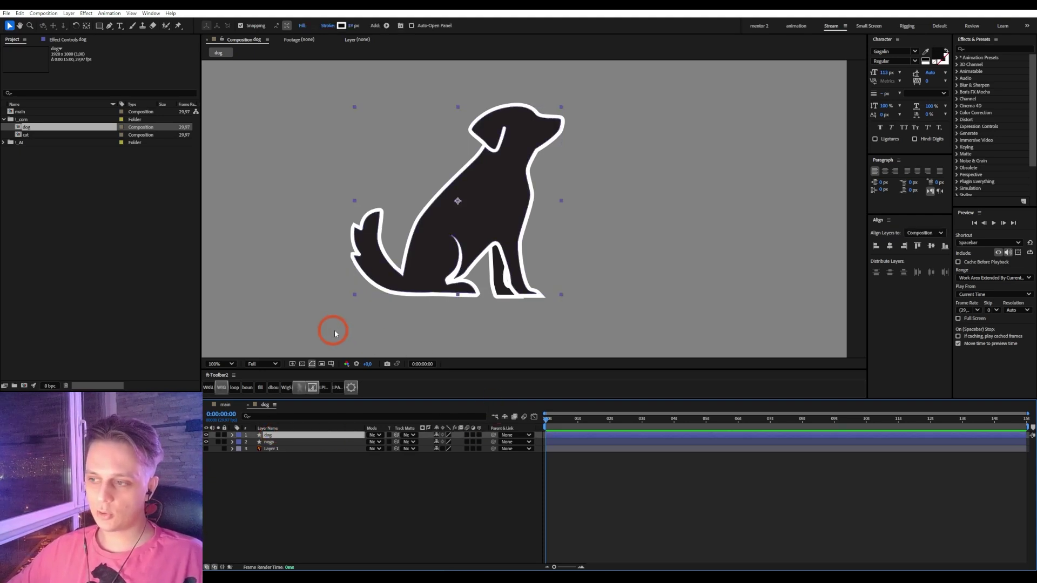
{"action": "key", "text": "ctrl+d"}
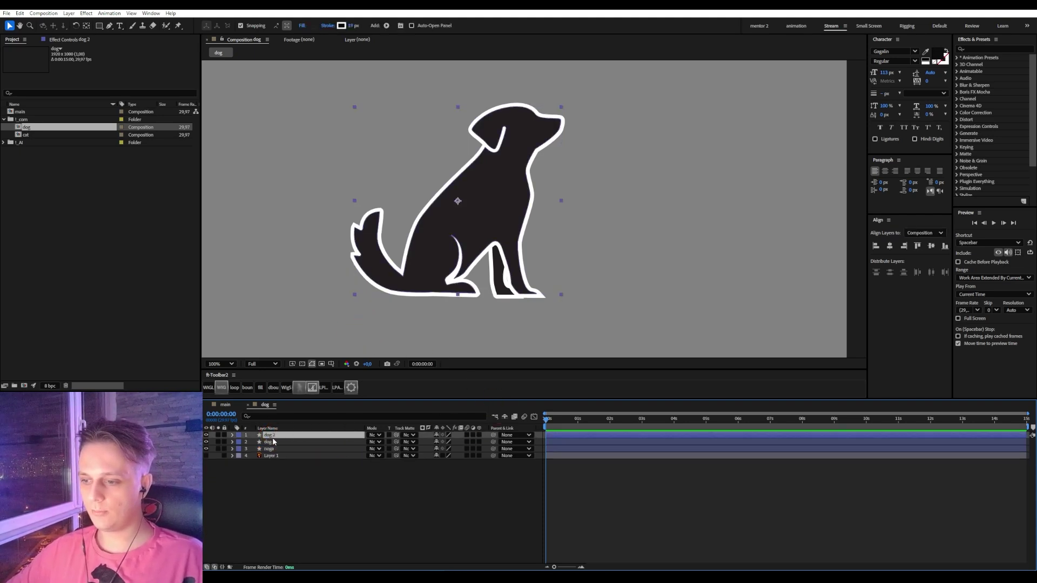
{"action": "scroll", "coordinate": [373, 282], "scroll_direction": "up", "scroll_amount": 3}
{"action": "scroll", "coordinate": [394, 262], "scroll_direction": "down", "scroll_amount": 1}
{"action": "key", "text": "g"}
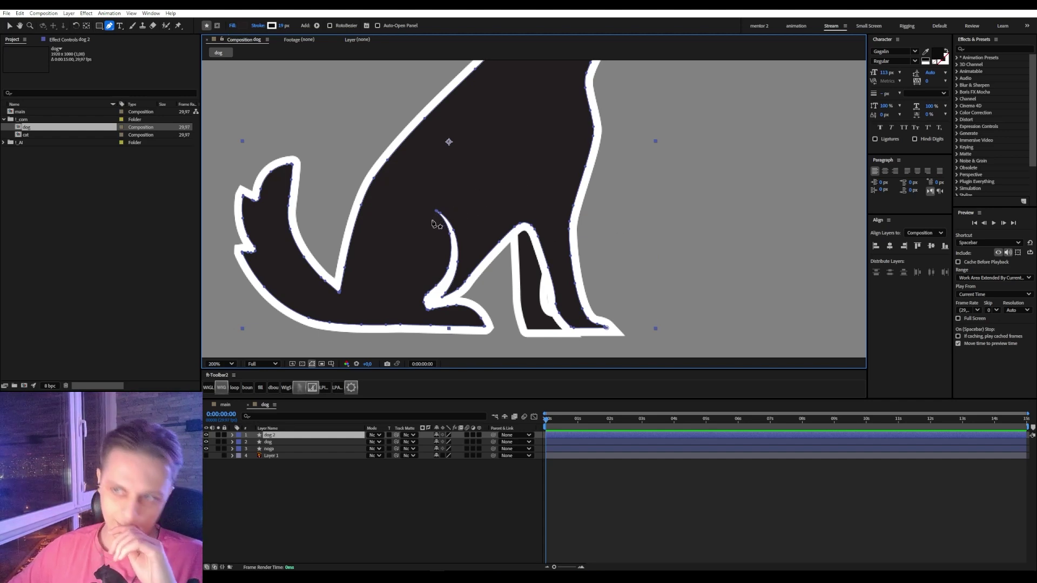
{"action": "left_click", "coordinate": [217, 25]}
- Draw a closed mask around the dog's tail on the duplicated layer, cutting across the tail's base with a curve
{"action": "scroll", "coordinate": [341, 316], "scroll_direction": "up", "scroll_amount": 2}
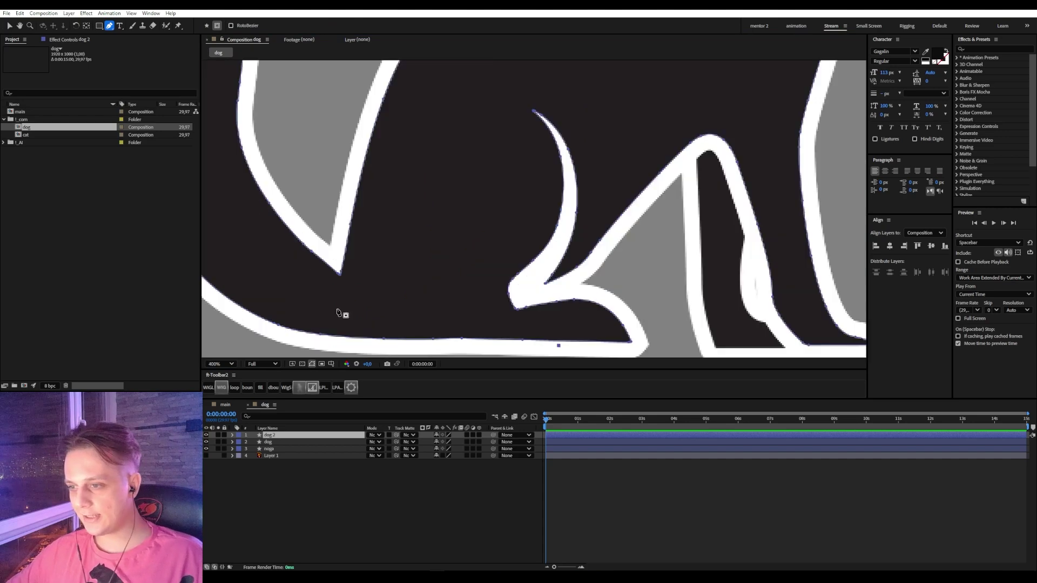
{"action": "left_click", "coordinate": [347, 195]}
{"action": "left_click", "coordinate": [371, 246]}
{"action": "left_click_drag", "start_coordinate": [371, 245], "coordinate": [371, 260]}
{"action": "left_click_drag", "start_coordinate": [367, 337], "coordinate": [342, 351]}
{"action": "left_click_drag", "start_coordinate": [272, 307], "coordinate": [420, 333]}
{"action": "scroll", "coordinate": [294, 280], "scroll_direction": "down", "scroll_amount": 1}
{"action": "left_click_drag", "start_coordinate": [250, 266], "coordinate": [249, 261]}
{"action": "left_click", "coordinate": [246, 139]}
{"action": "left_click", "coordinate": [298, 105]}
{"action": "left_click", "coordinate": [338, 98]}
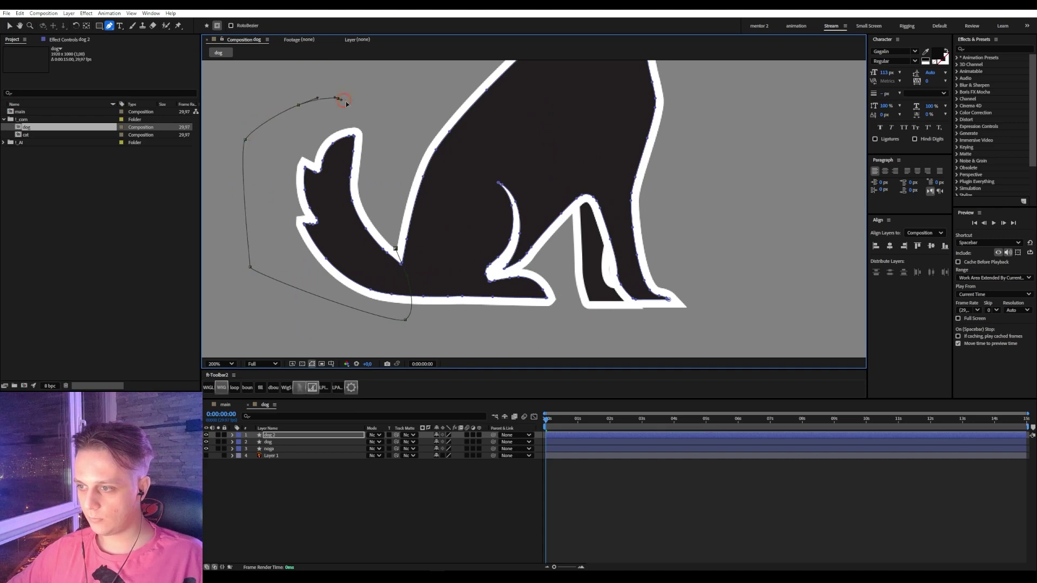
{"action": "left_click", "coordinate": [361, 120]}
{"action": "left_click", "coordinate": [374, 138]}
{"action": "left_click_drag", "start_coordinate": [381, 179], "coordinate": [381, 188]}
{"action": "left_click", "coordinate": [395, 249]}
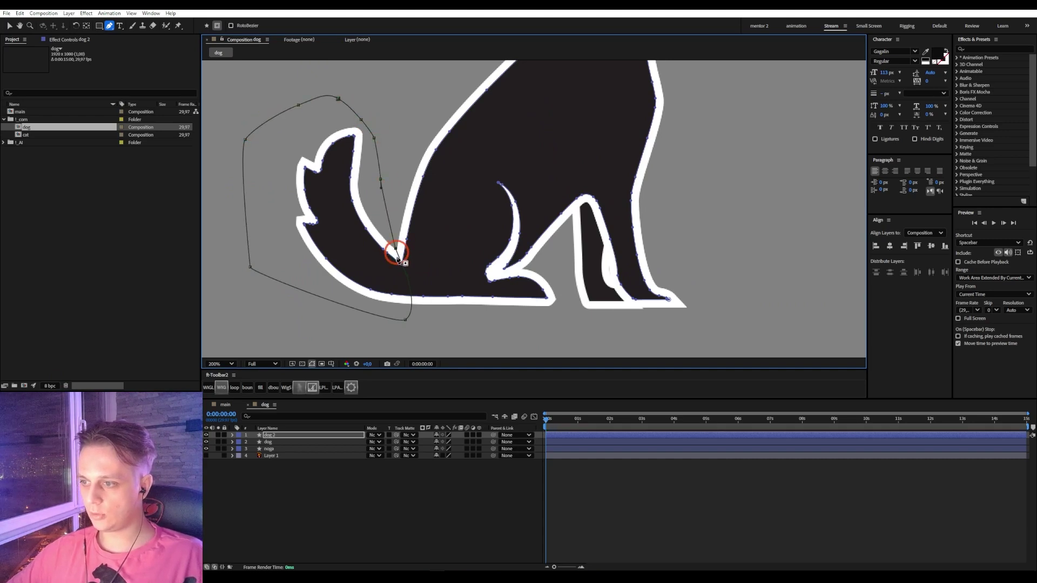
- Rename the masked tail layer as "hvost"
{"action": "left_click", "coordinate": [266, 455]}
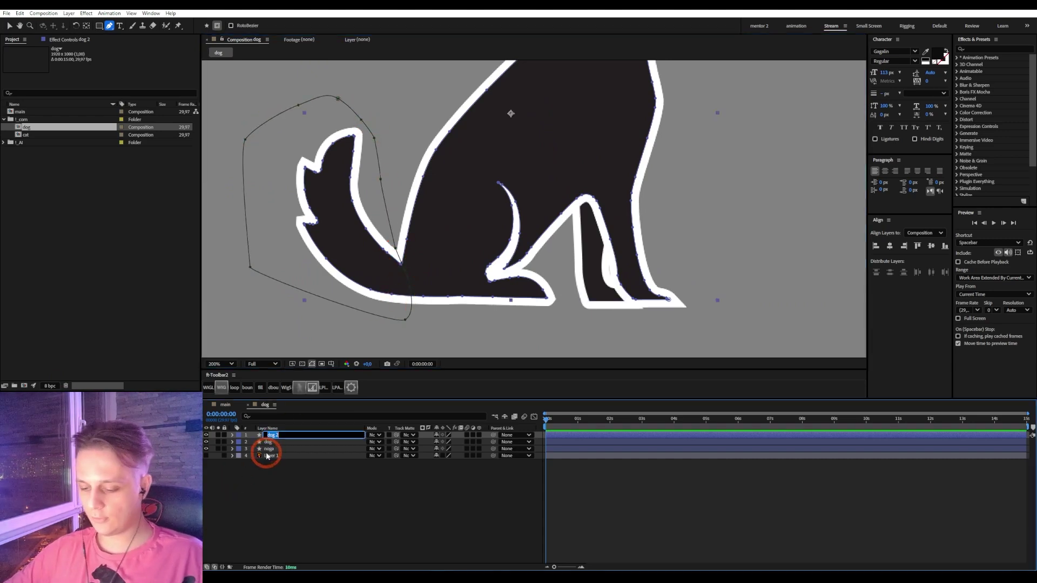
{"action": "key", "text": "Return"}
{"action": "type", "text": "hvost"}
{"action": "key", "text": "Return"}
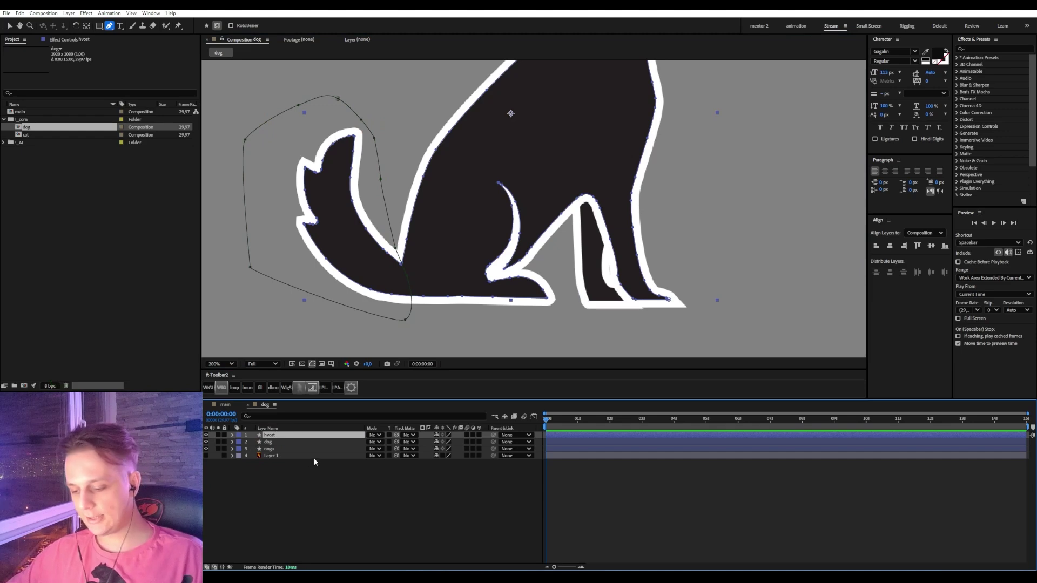
- Copy the tail mask from the hvost layer onto the dog layer and set its mode to Subtract
{"action": "key", "text": "m"}
{"action": "left_click_drag", "start_coordinate": [265, 443], "coordinate": [276, 458]}
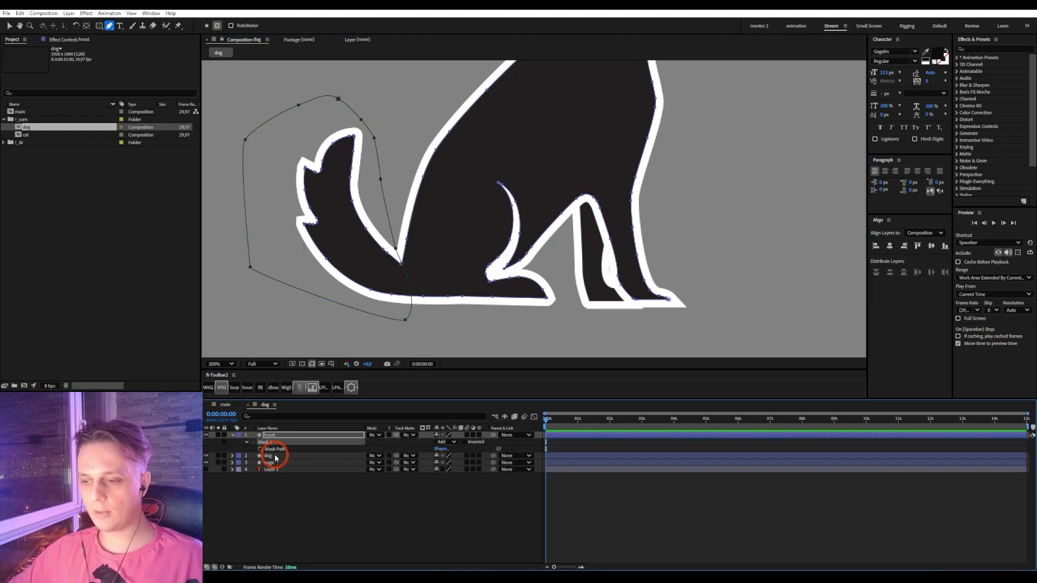
{"action": "left_click", "coordinate": [271, 455]}
{"action": "key", "text": "ctrl+v"}
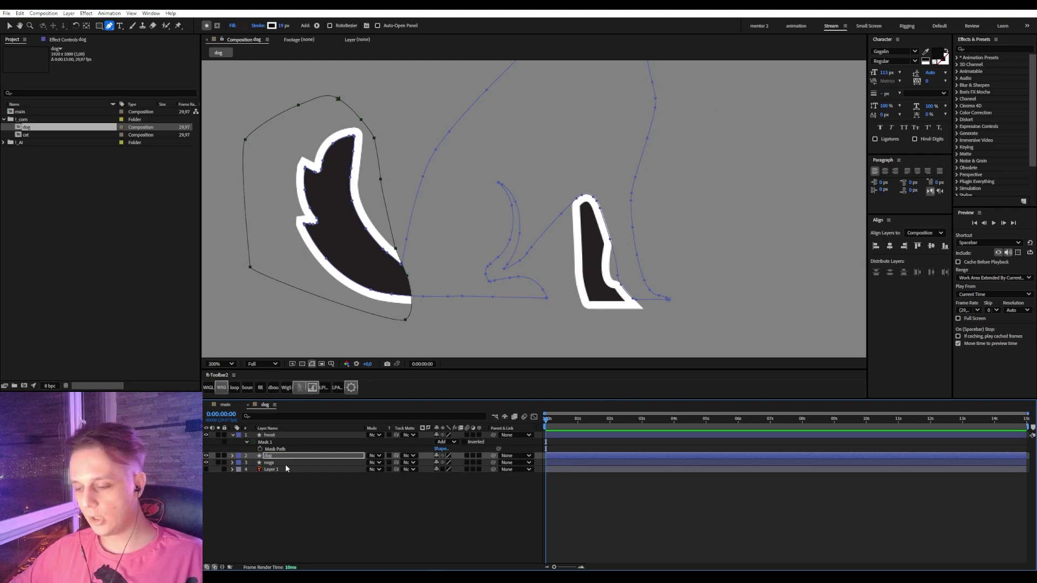
{"action": "key", "text": "m"}
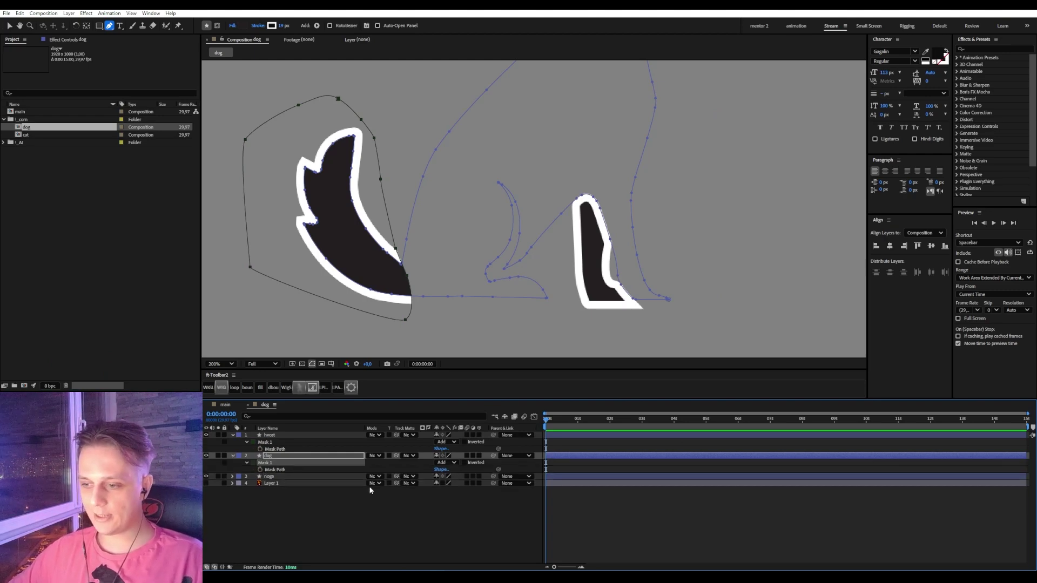
{"action": "left_click", "coordinate": [445, 463]}
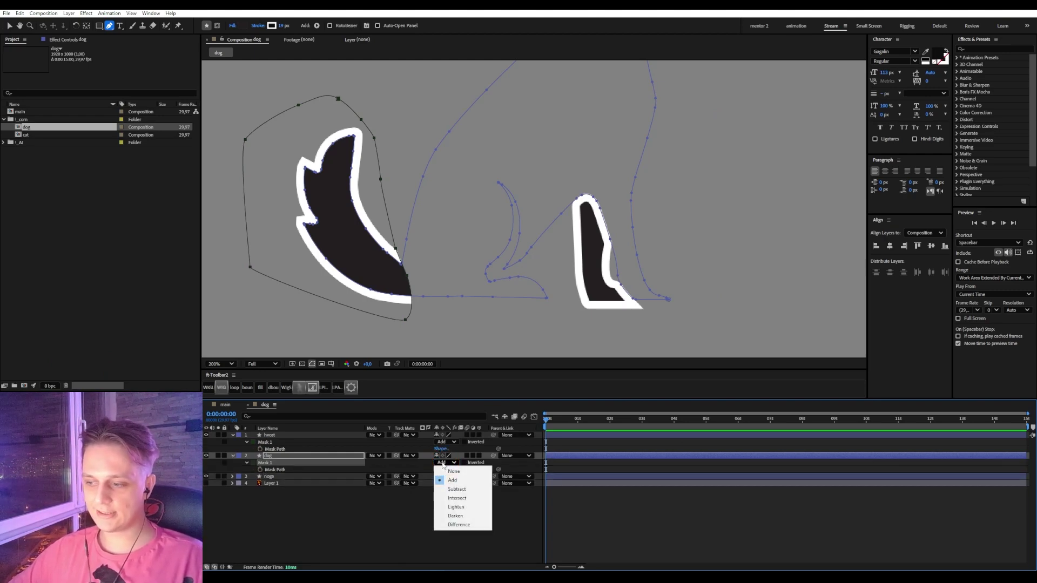
{"action": "left_click", "coordinate": [457, 489]}
{"action": "left_click", "coordinate": [440, 543]}
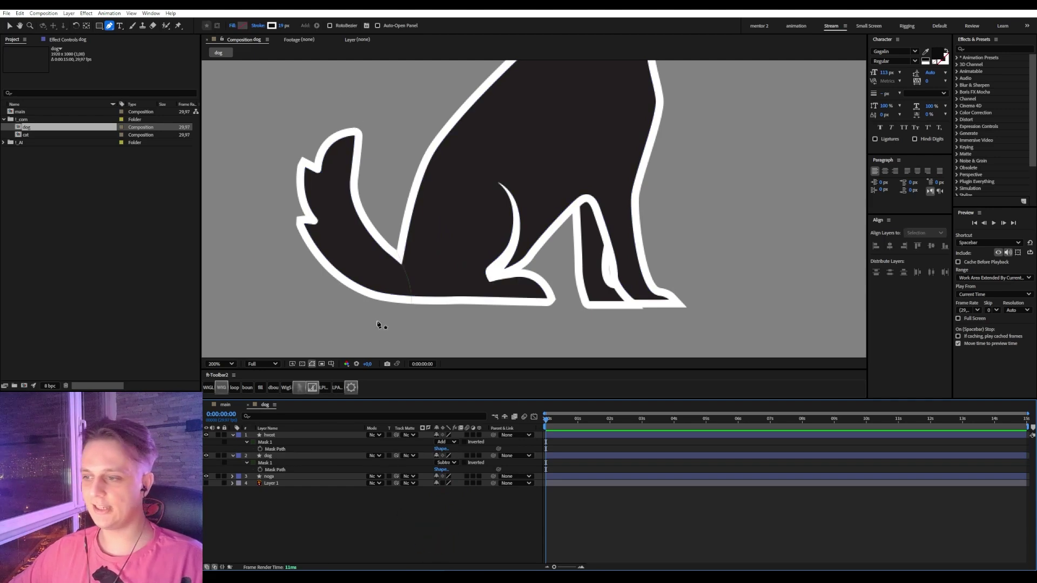
- Adjust the points of the dog layer's tail mask at the tail's base so the body slightly overlaps the tail and closes the seam
{"action": "scroll", "coordinate": [426, 307], "scroll_direction": "up", "scroll_amount": 1}
{"action": "left_click_drag", "start_coordinate": [381, 304], "coordinate": [470, 188]}
{"action": "scroll", "coordinate": [432, 204], "scroll_direction": "down", "scroll_amount": 1}
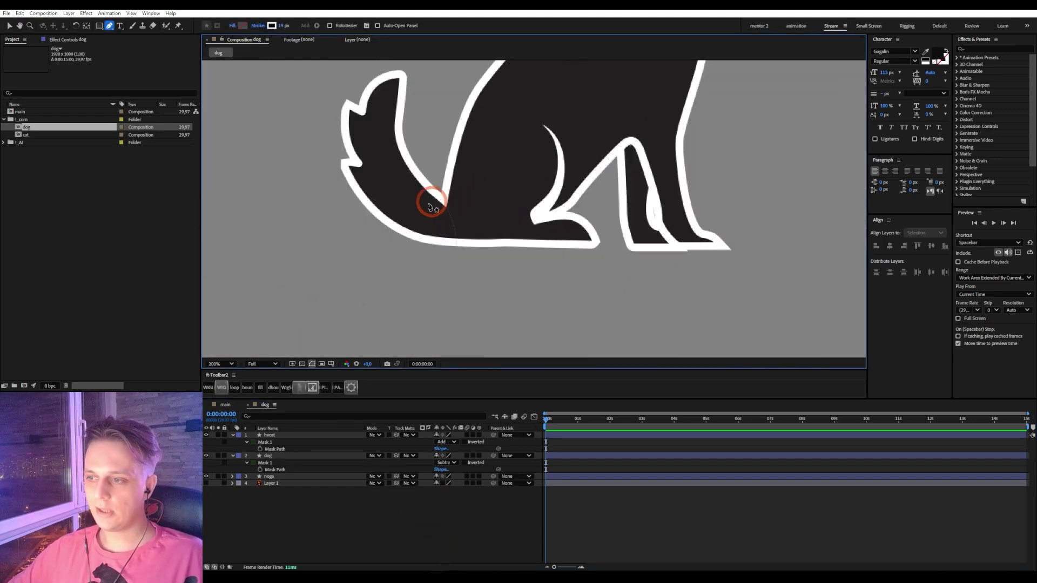
{"action": "scroll", "coordinate": [430, 207], "scroll_direction": "up", "scroll_amount": 2}
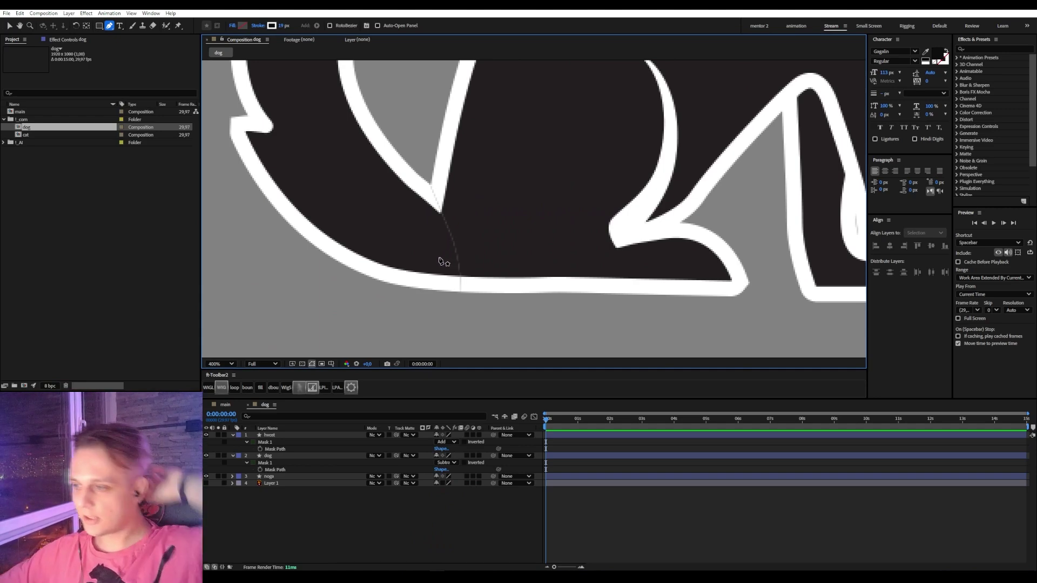
{"action": "left_click", "coordinate": [259, 462]}
{"action": "left_click", "coordinate": [269, 457]}
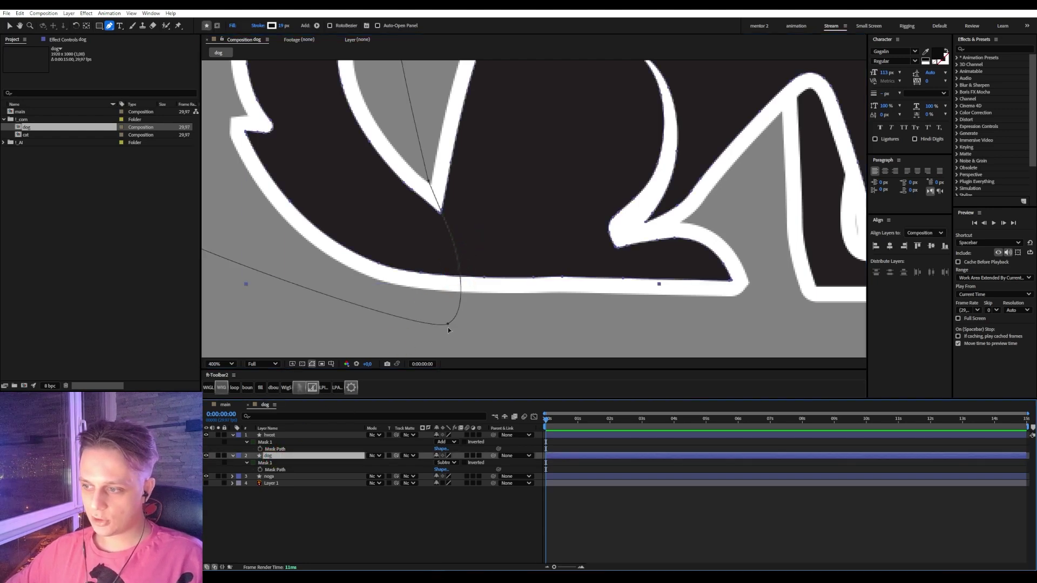
{"action": "left_click_drag", "start_coordinate": [442, 320], "coordinate": [467, 308]}
{"action": "left_click", "coordinate": [442, 205]}
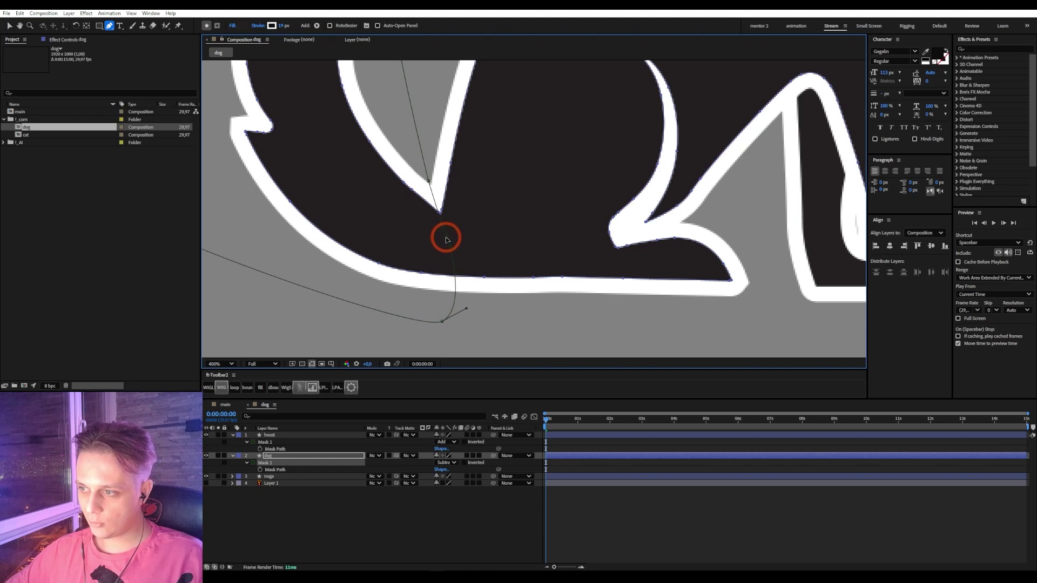
{"action": "left_click", "coordinate": [440, 215]}
{"action": "left_click", "coordinate": [563, 444]}
{"action": "scroll", "coordinate": [633, 250], "scroll_direction": "down", "scroll_amount": 1}
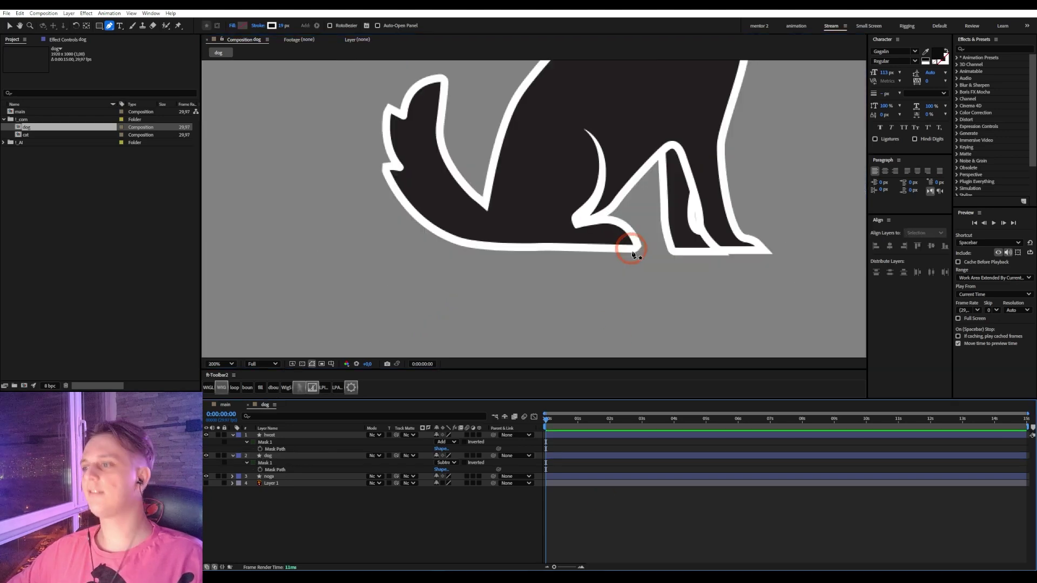
- Duplicate the dog layer and delete the inherited tail mask from the copy
{"action": "left_click_drag", "start_coordinate": [626, 176], "coordinate": [480, 353]}
{"action": "left_click", "coordinate": [274, 456]}
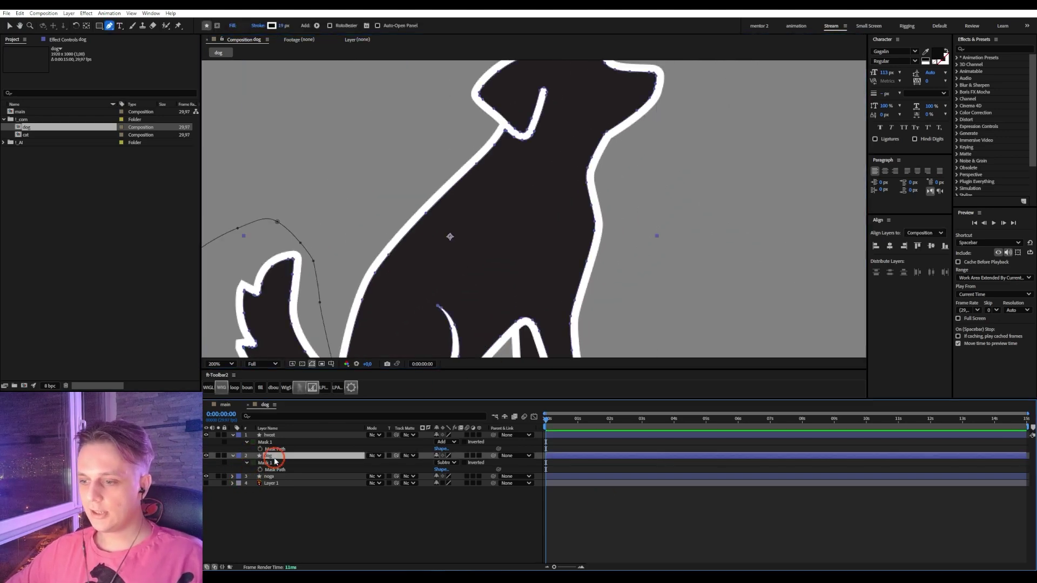
{"action": "key", "text": "ctrl+d"}
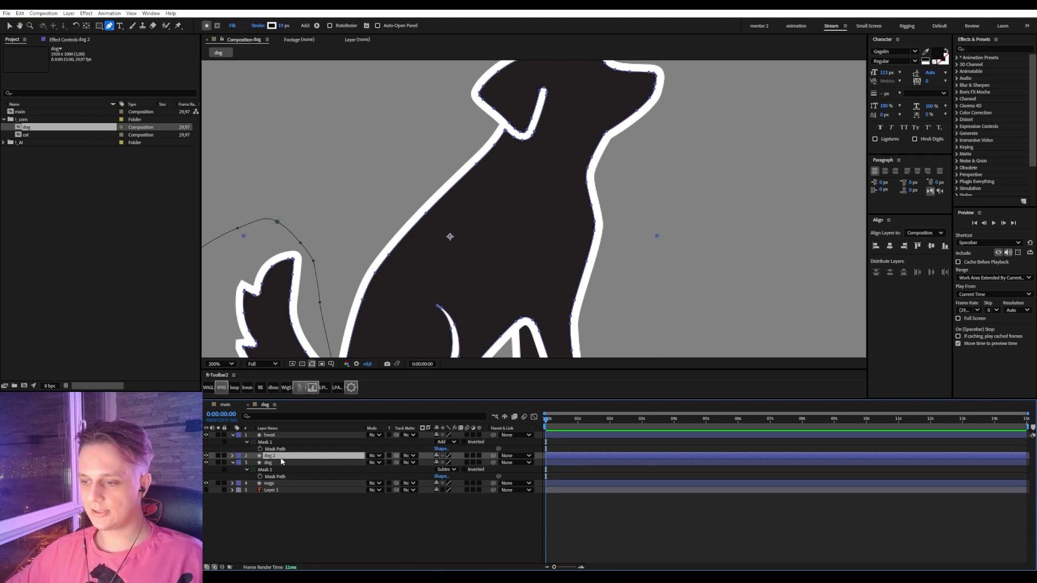
{"action": "key", "text": "m"}
{"action": "left_click", "coordinate": [273, 465]}
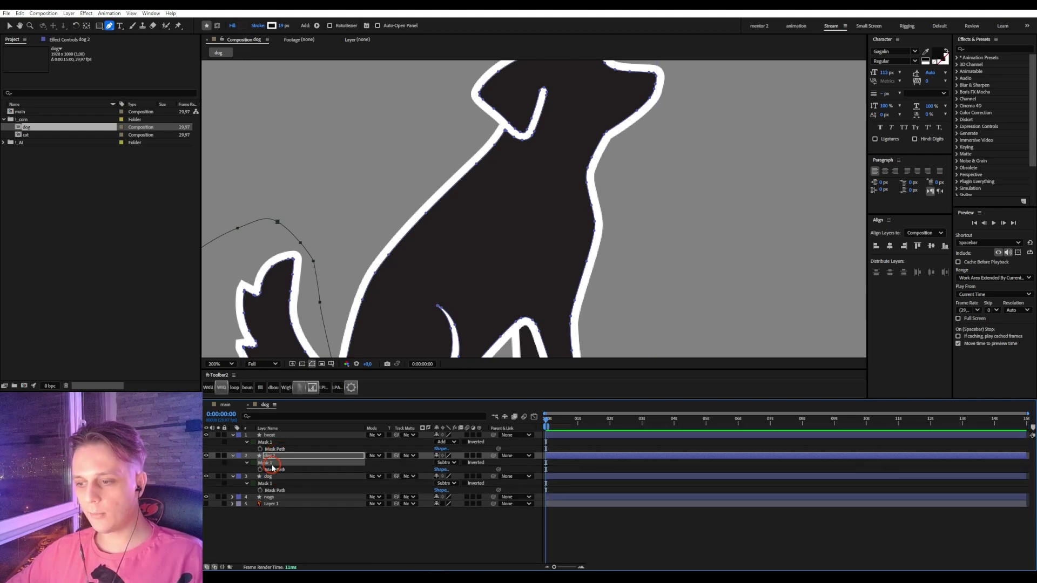
{"action": "key", "text": "Delete"}
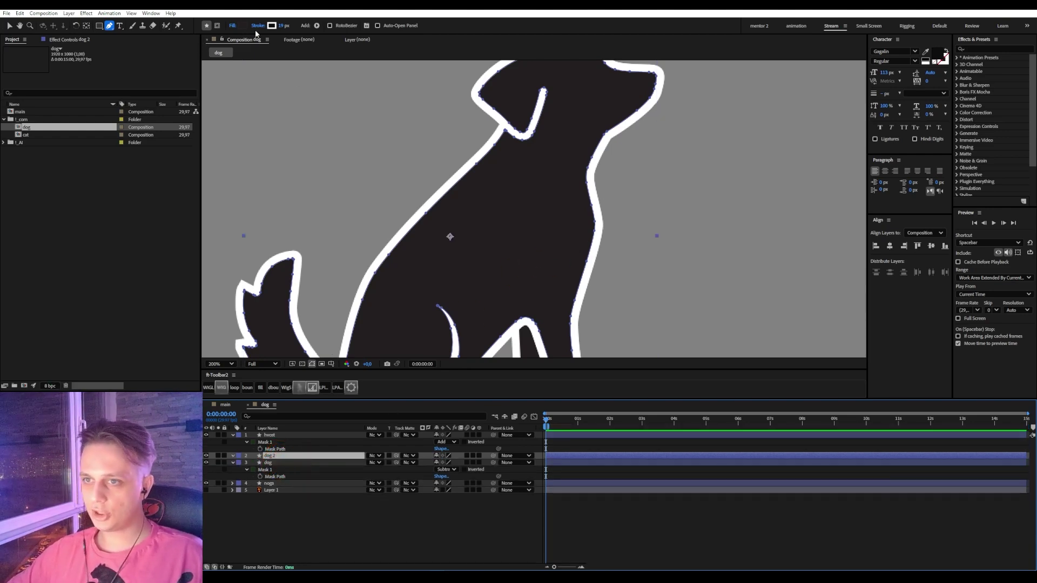
- Draw a closed mask around the dog's head on the duplicated layer, cutting across the neck with a curve below the ear
{"action": "left_click", "coordinate": [217, 26]}
{"action": "scroll", "coordinate": [562, 259], "scroll_direction": "up", "scroll_amount": 3}
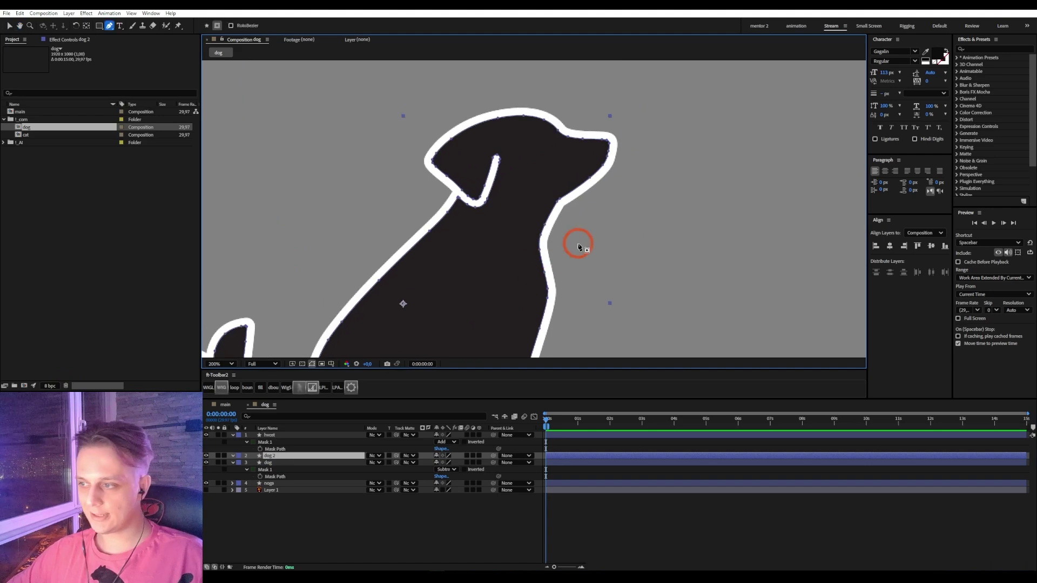
{"action": "left_click", "coordinate": [367, 175]}
{"action": "left_click_drag", "start_coordinate": [446, 232], "coordinate": [501, 244]}
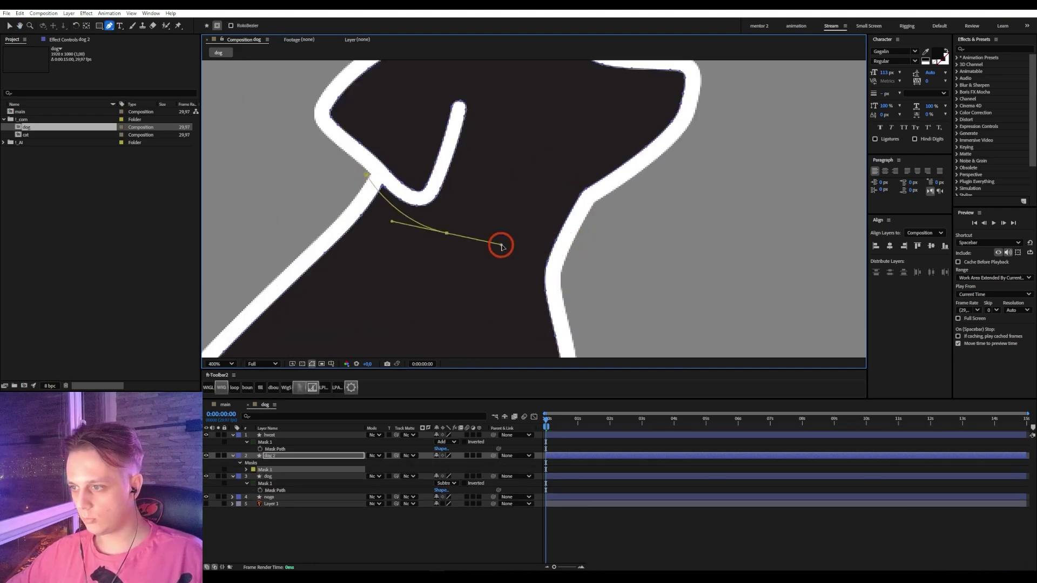
{"action": "left_click_drag", "start_coordinate": [614, 297], "coordinate": [653, 273]}
{"action": "scroll", "coordinate": [717, 178], "scroll_direction": "down", "scroll_amount": 1}
{"action": "left_click_drag", "start_coordinate": [718, 134], "coordinate": [682, 116]}
{"action": "left_click", "coordinate": [534, 111]}
{"action": "left_click", "coordinate": [488, 143]}
{"action": "left_click", "coordinate": [541, 210]}
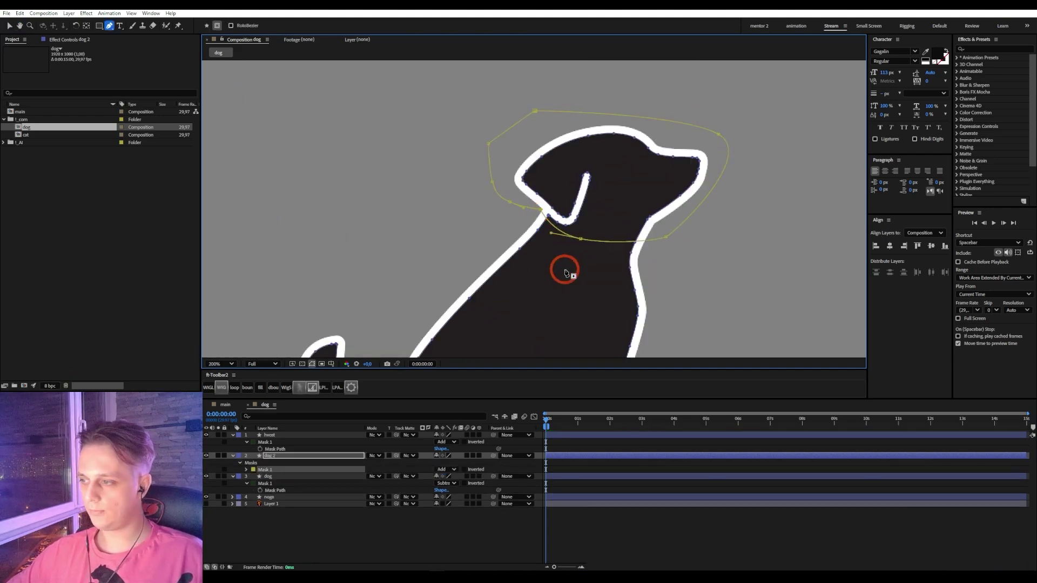
- Copy the head mask onto the original dog layer and set this second mask's mode to Subtract
{"action": "left_click", "coordinate": [265, 470]}
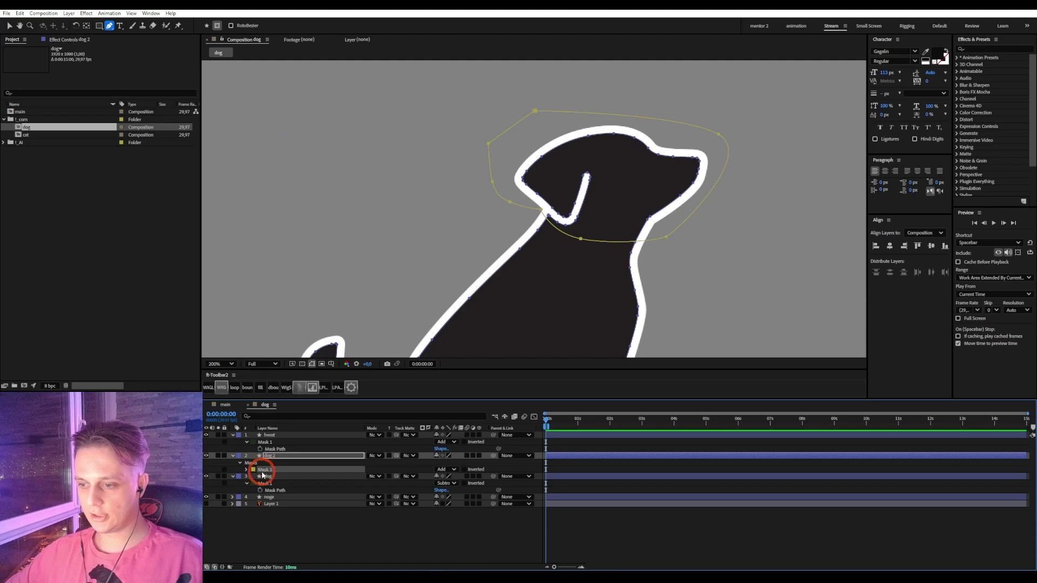
{"action": "left_click", "coordinate": [264, 478]}
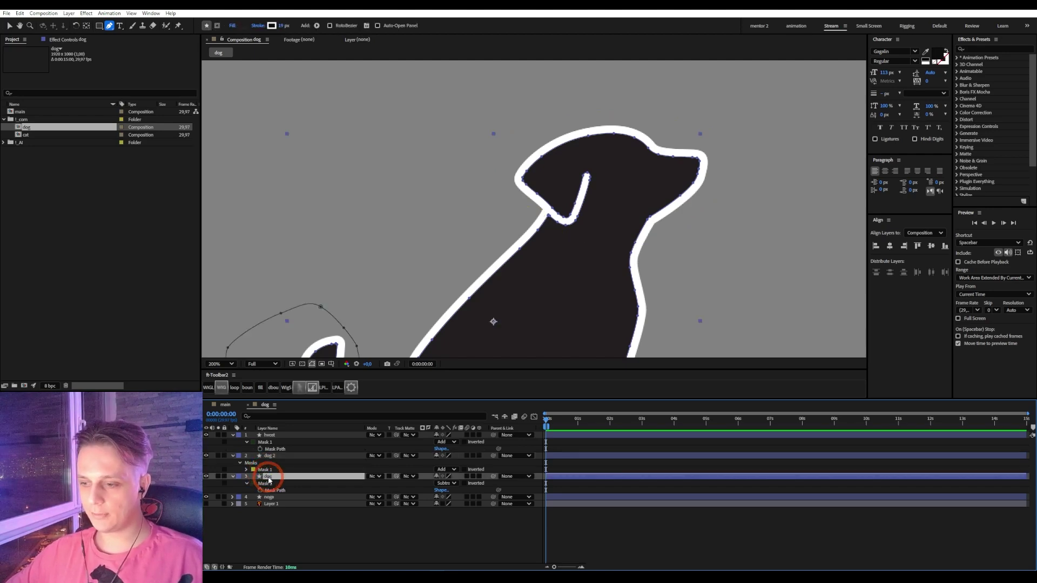
{"action": "key", "text": "ctrl+v"}
{"action": "key", "text": "u"}
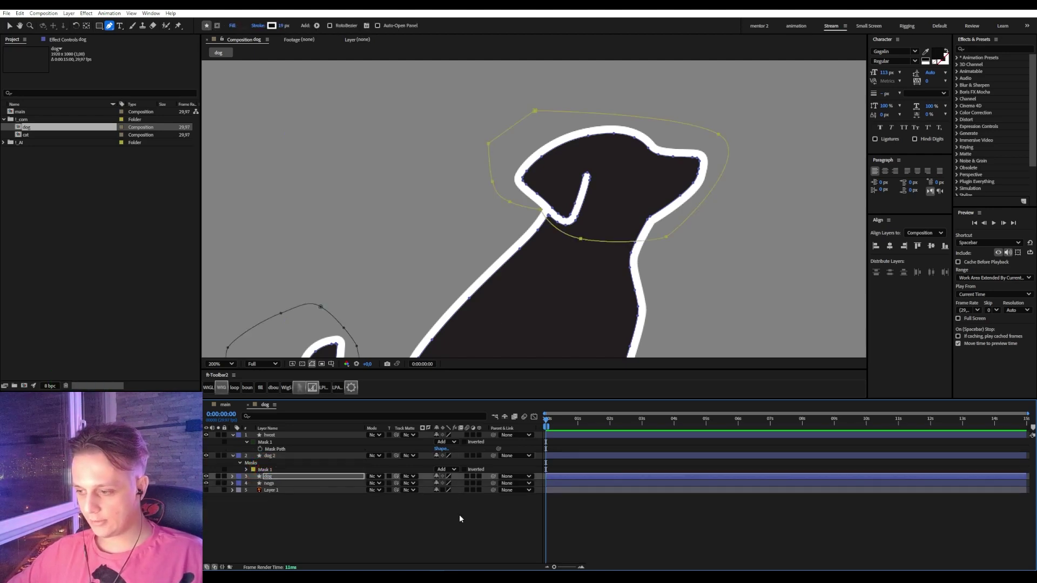
{"action": "key", "text": "m"}
{"action": "left_click", "coordinate": [447, 498]}
{"action": "left_click", "coordinate": [459, 524]}
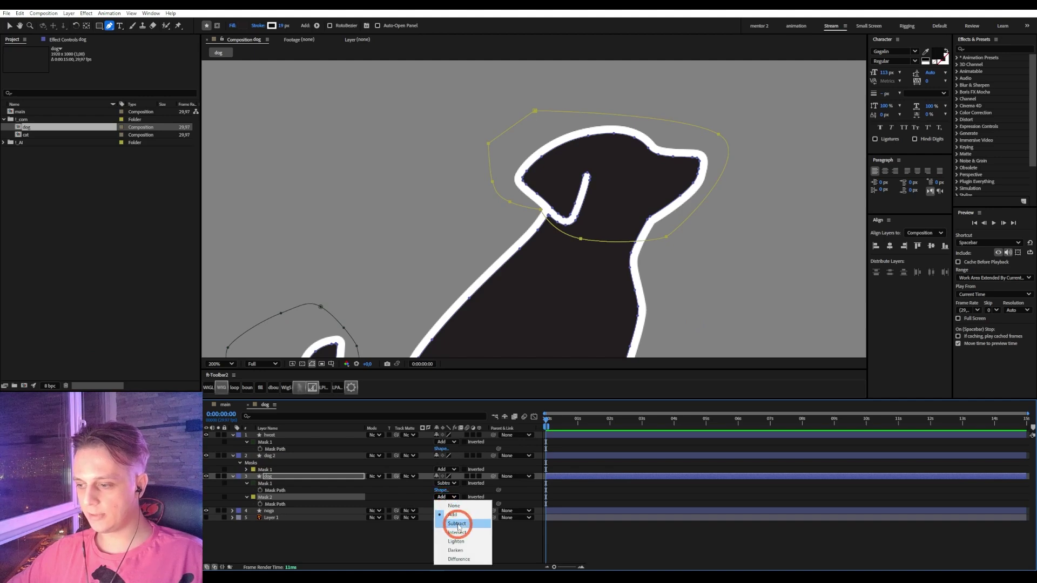
- Rename the masked head layer as "golova"
{"action": "left_click", "coordinate": [272, 457]}
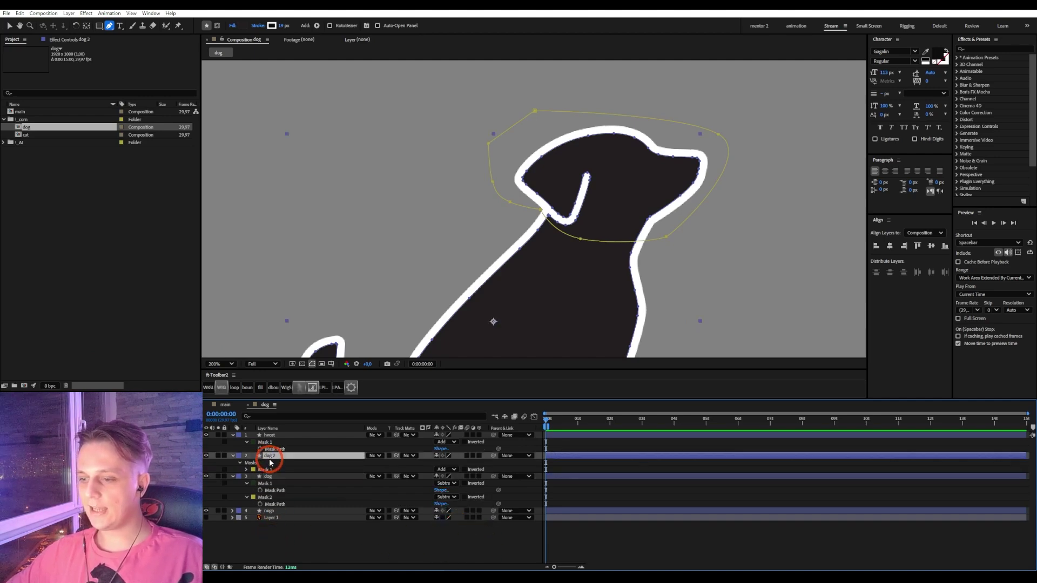
{"action": "key", "text": "Return"}
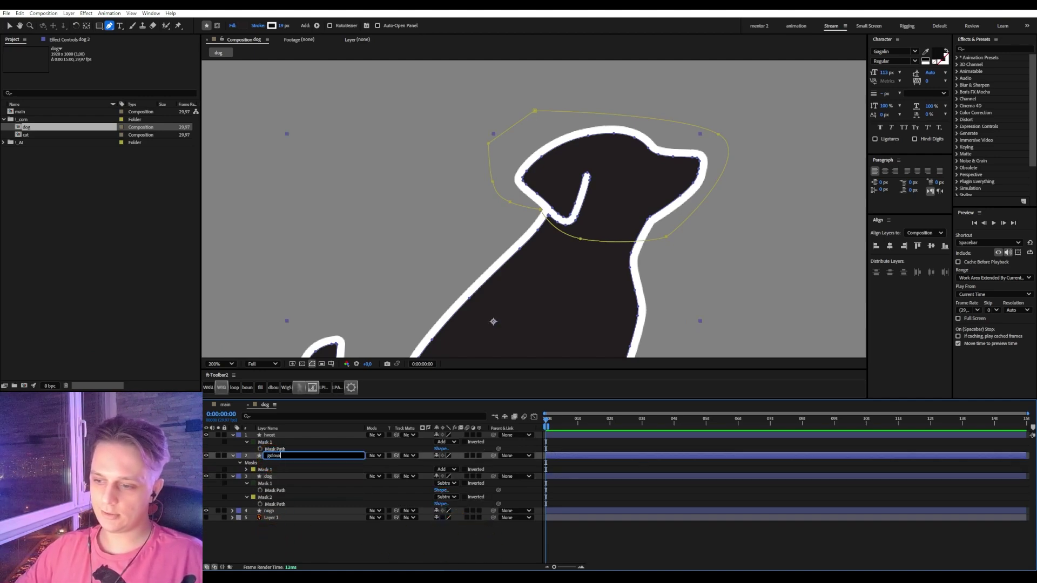
{"action": "type", "text": "golova"}
{"action": "key", "text": "Return"}
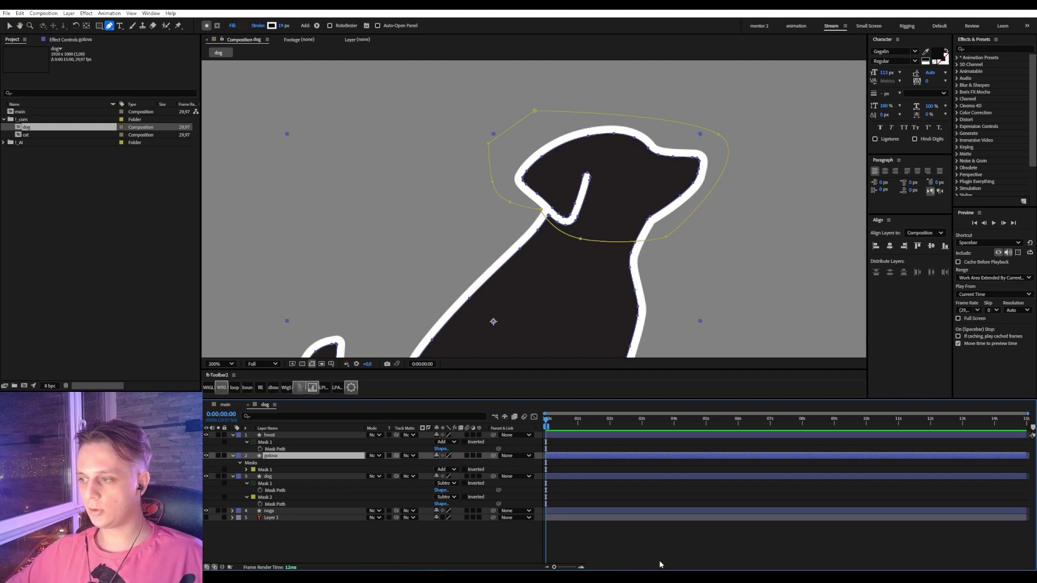
{"action": "left_click", "coordinate": [659, 560]}
- Shift the neck points of the dog layer's head mask slightly so the body overlaps the head and closes the seam
{"action": "left_click", "coordinate": [268, 477]}
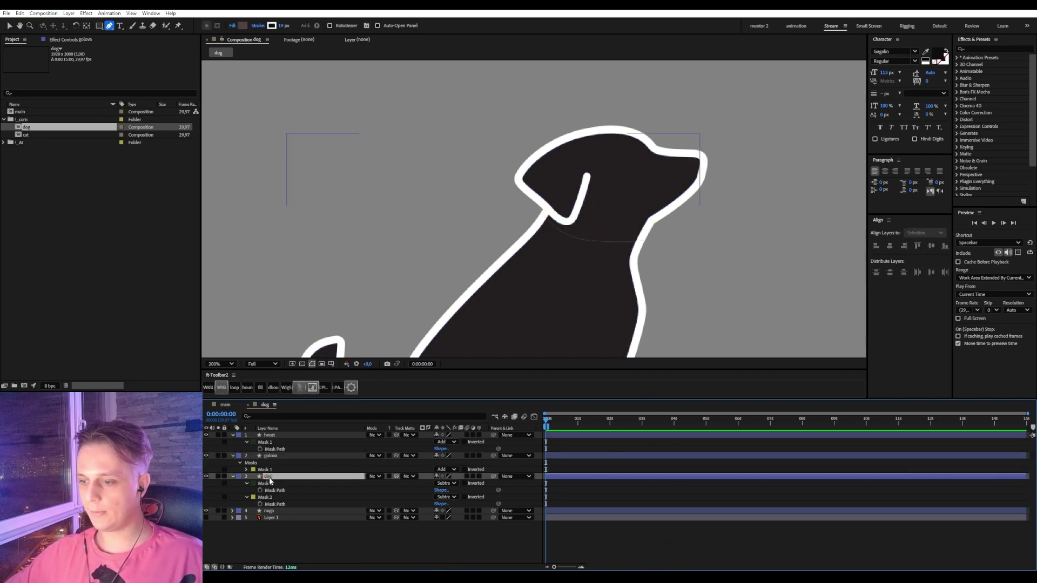
{"action": "scroll", "coordinate": [624, 281], "scroll_direction": "up", "scroll_amount": 2}
{"action": "left_click_drag", "start_coordinate": [627, 268], "coordinate": [628, 263]}
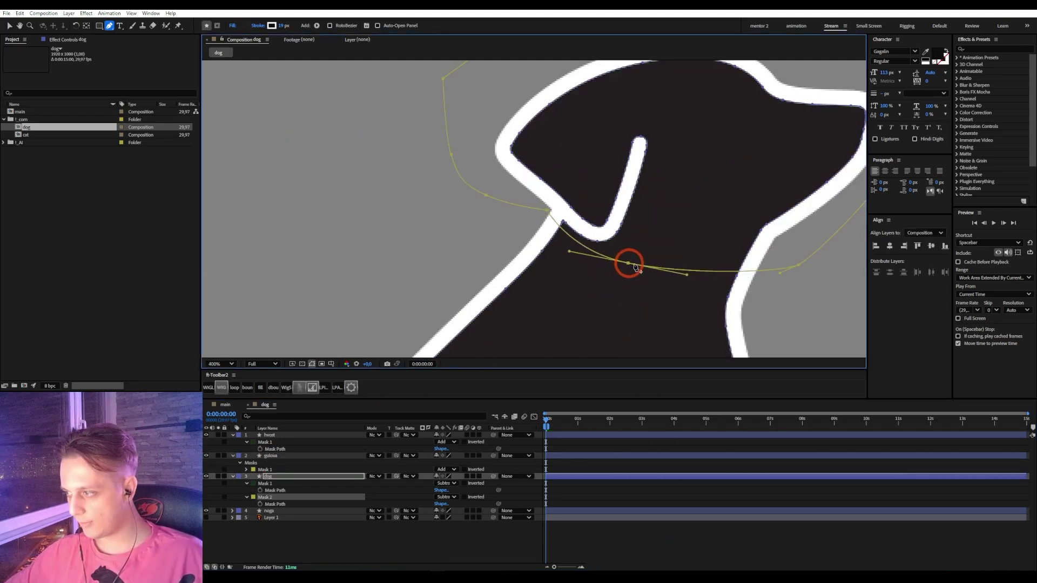
{"action": "left_click_drag", "start_coordinate": [799, 266], "coordinate": [799, 260]}
{"action": "left_click_drag", "start_coordinate": [548, 213], "coordinate": [545, 214]}
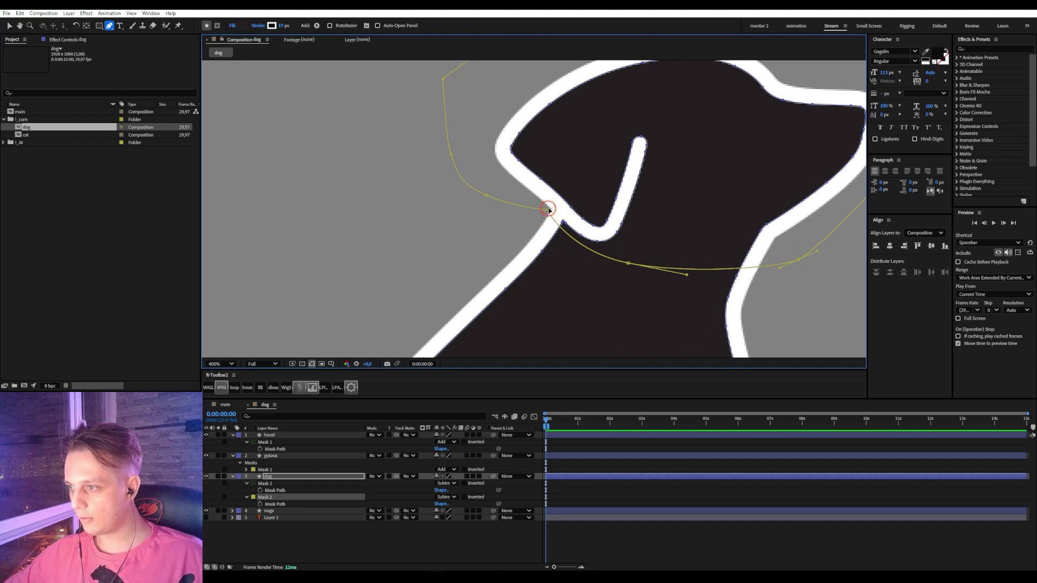
{"action": "left_click", "coordinate": [651, 455]}
- Collapse the properties of all layers in the dog composition and deselect them
{"action": "scroll", "coordinate": [656, 167], "scroll_direction": "down", "scroll_amount": 4}
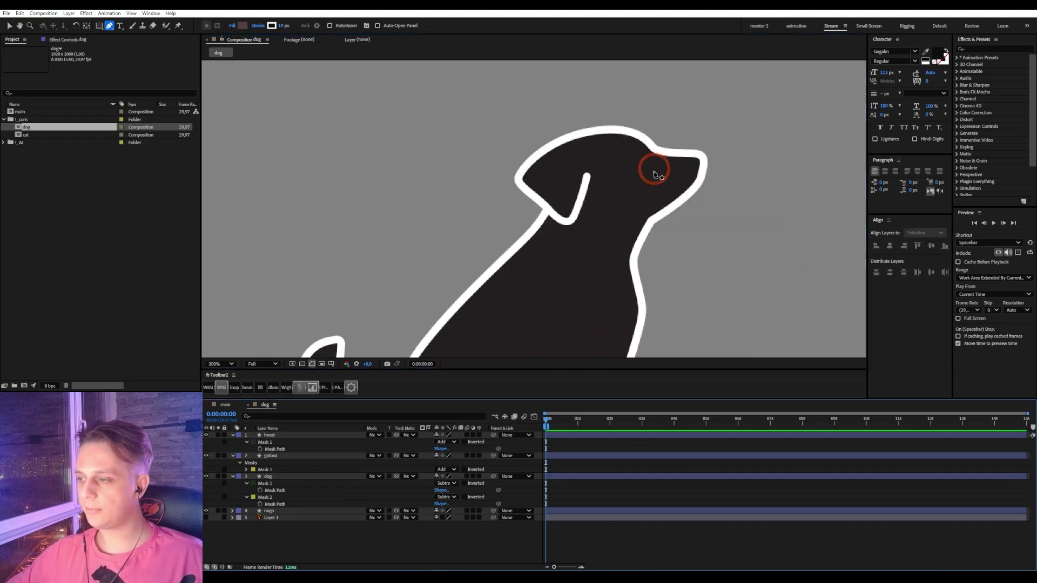
{"action": "key", "text": "ctrl+a"}
{"action": "left_click", "coordinate": [522, 503]}
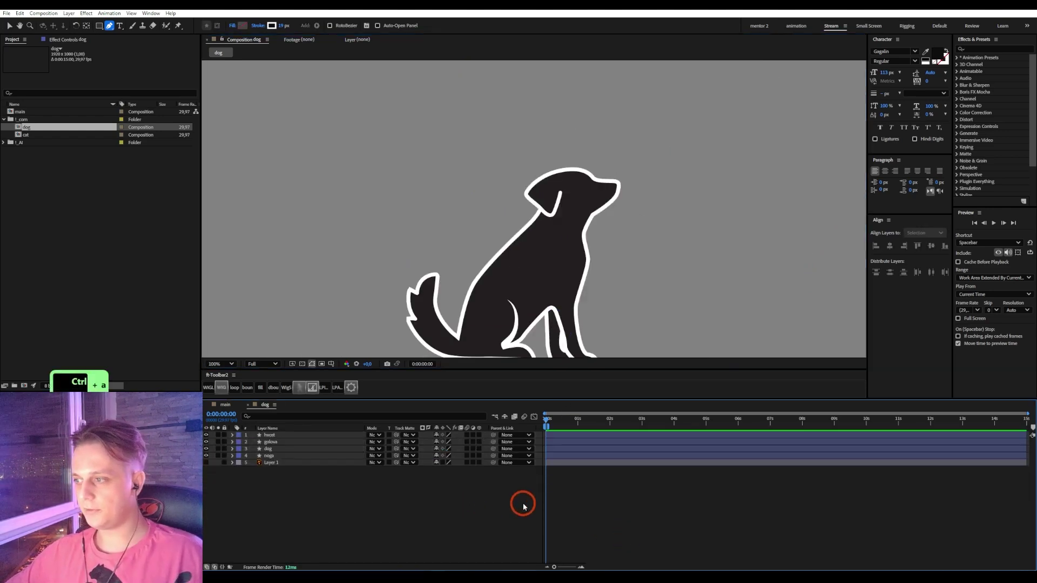
- Start drawing a lower-jaw shape with the Pen tool inside the "golova" layer, from the throat to beneath the dog's muzzle
{"action": "scroll", "coordinate": [540, 231], "scroll_direction": "up", "scroll_amount": 2}
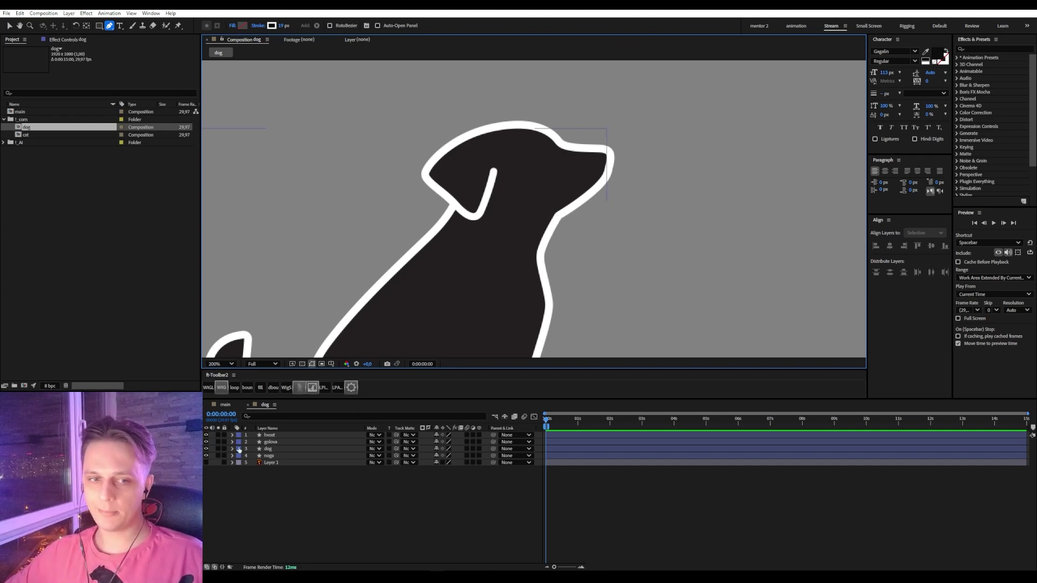
{"action": "left_click", "coordinate": [270, 443]}
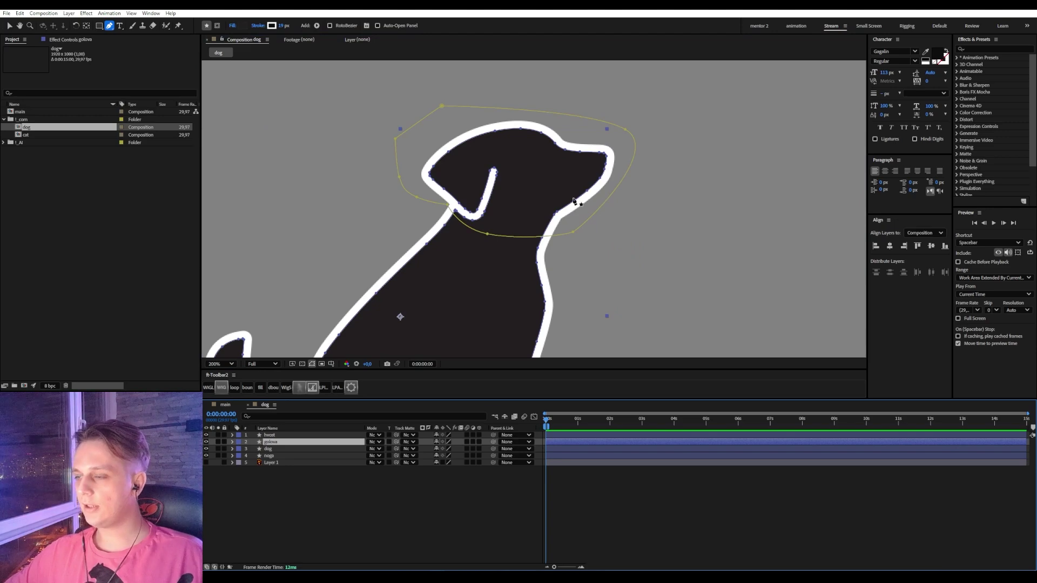
{"action": "scroll", "coordinate": [574, 201], "scroll_direction": "up", "scroll_amount": 2}
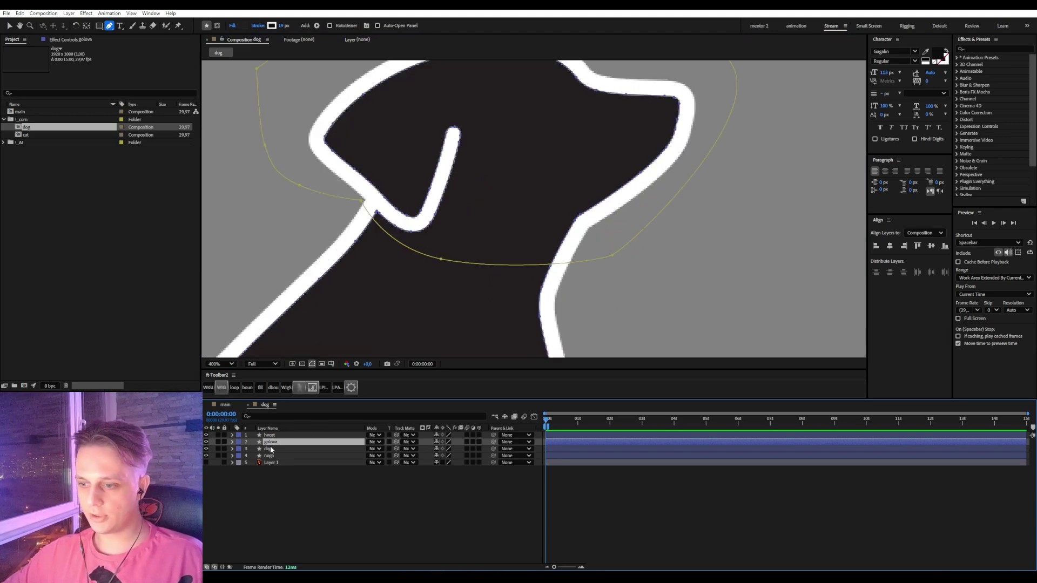
{"action": "left_click_drag", "start_coordinate": [272, 443], "coordinate": [155, 37]}
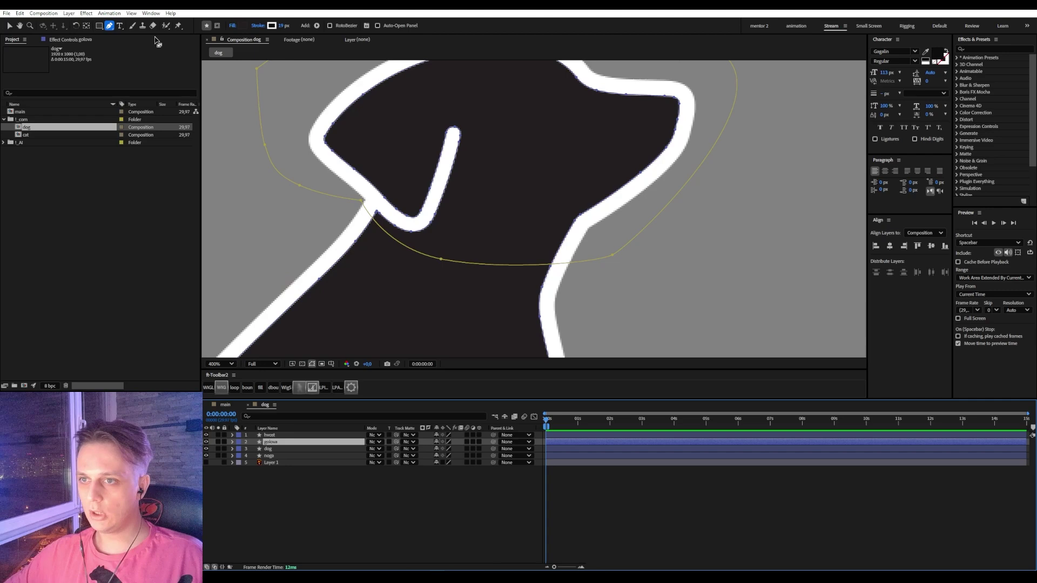
{"action": "left_click", "coordinate": [574, 207]}
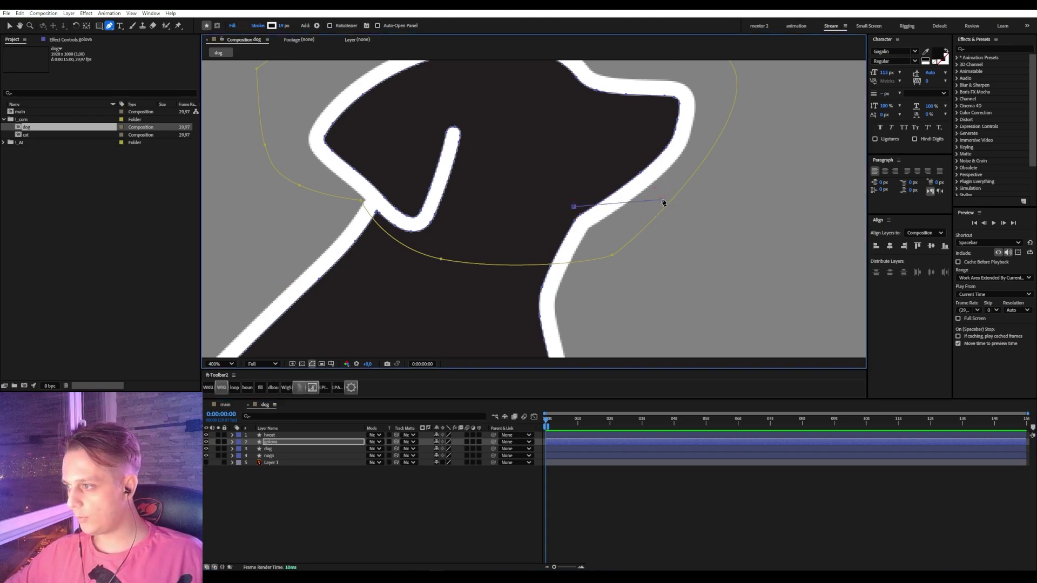
{"action": "left_click_drag", "start_coordinate": [663, 200], "coordinate": [681, 189]}
- Set the new jaw shape's own stroke width to 0 px
{"action": "left_click", "coordinate": [282, 26]}
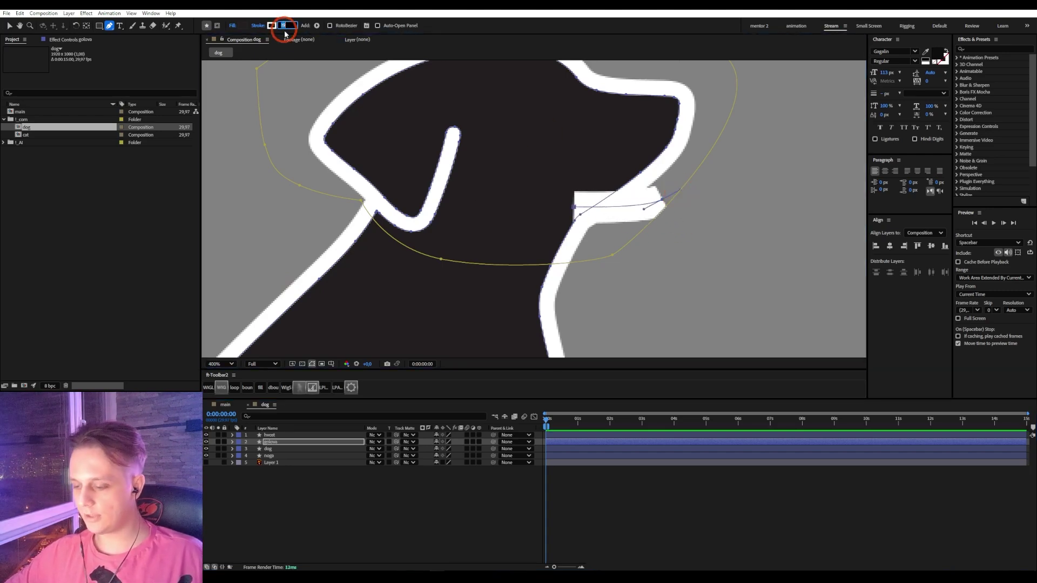
{"action": "type", "text": "0"}
{"action": "key", "text": "Return"}
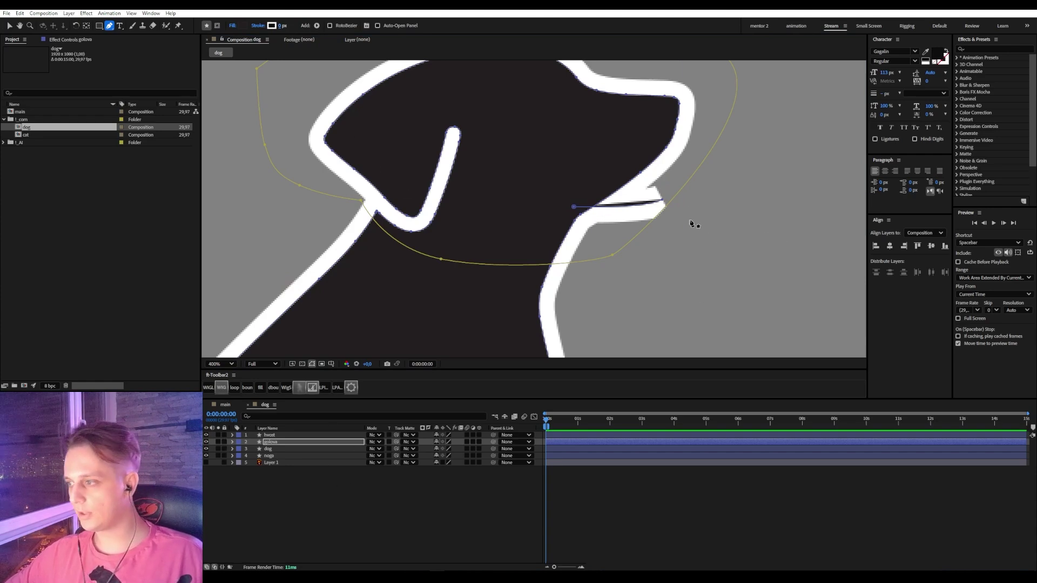
- Extend the jaw path up to the muzzle, close it at the throat, and adjust its points into a slim open lower jaw
{"action": "left_click", "coordinate": [663, 200]}
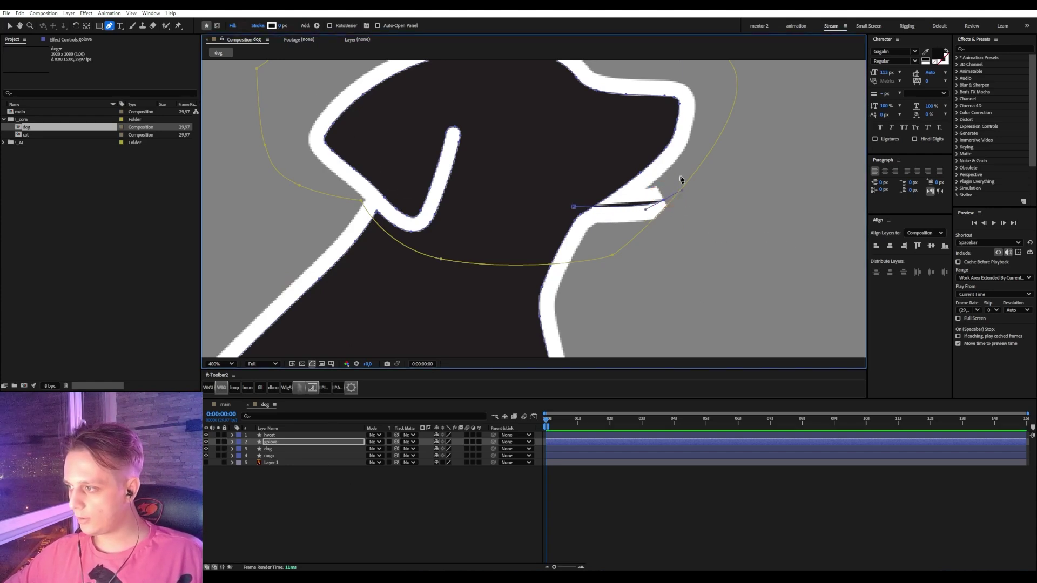
{"action": "left_click", "coordinate": [681, 176]}
{"action": "left_click_drag", "start_coordinate": [664, 200], "coordinate": [655, 199]}
{"action": "left_click", "coordinate": [573, 208]}
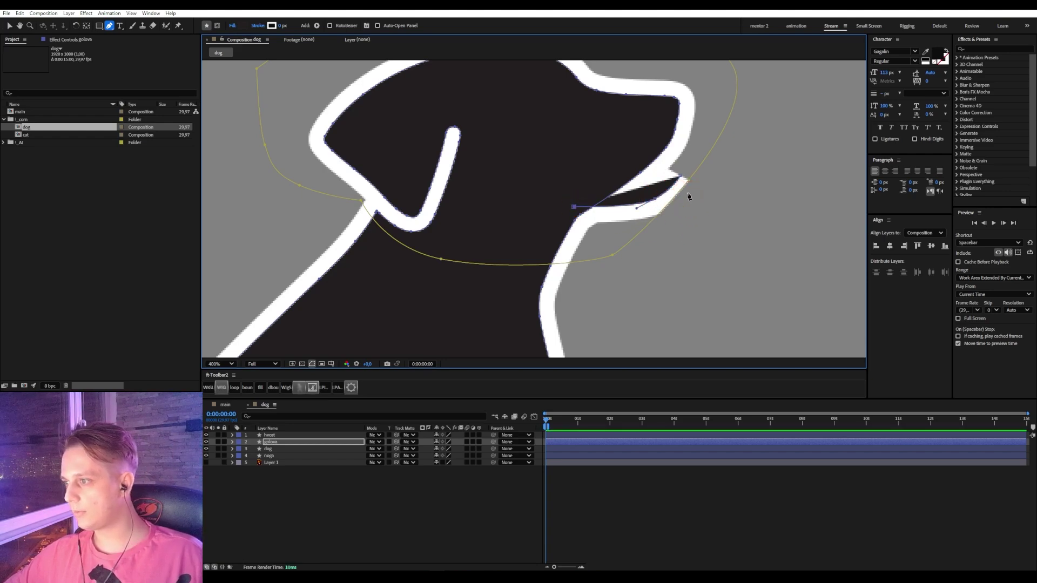
{"action": "left_click", "coordinate": [573, 208]}
{"action": "left_click_drag", "start_coordinate": [682, 177], "coordinate": [670, 170]}
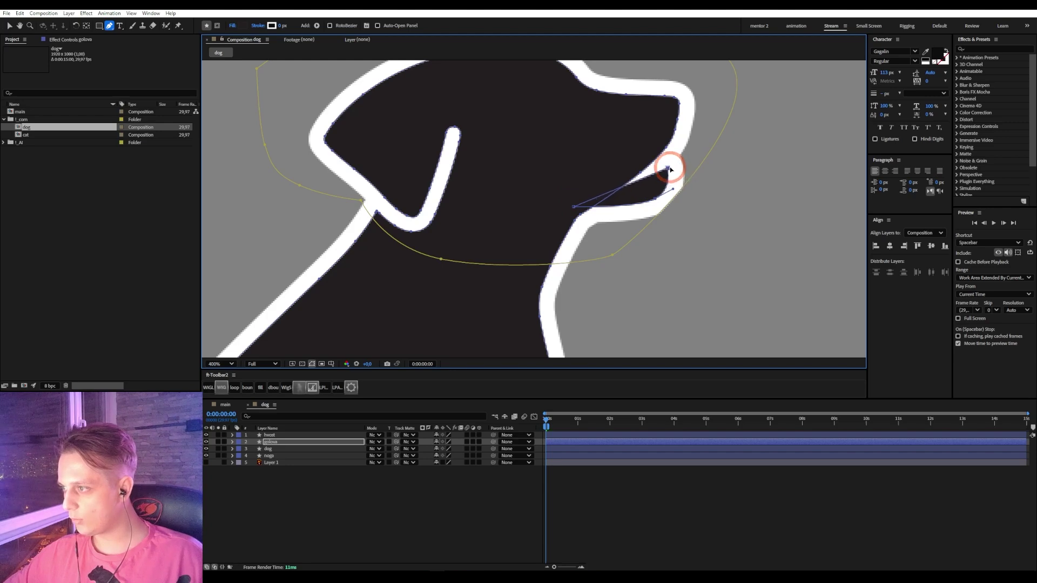
{"action": "left_click", "coordinate": [649, 193]}
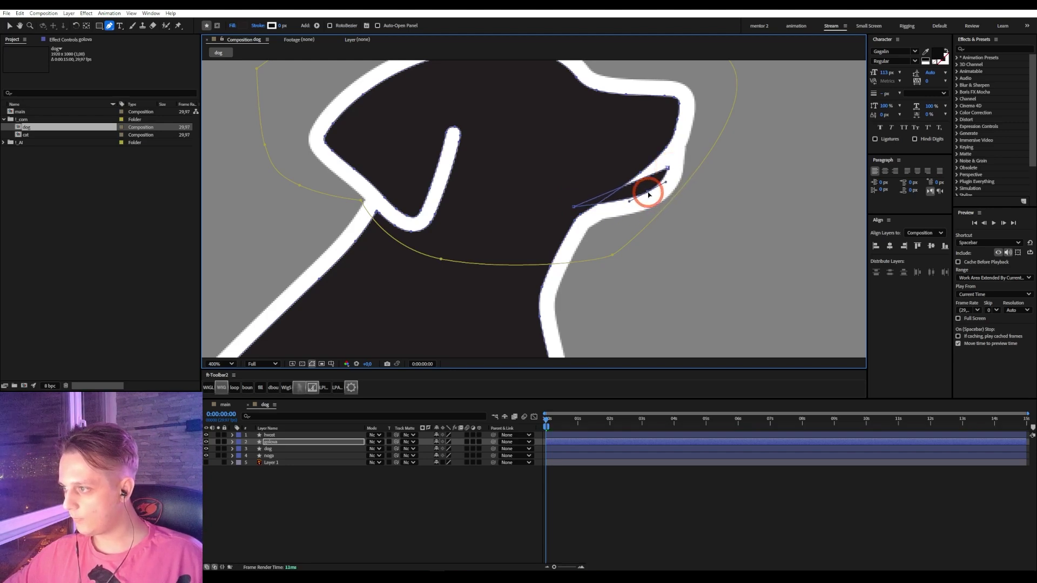
{"action": "left_click", "coordinate": [804, 512]}
{"action": "key", "text": "comma"}
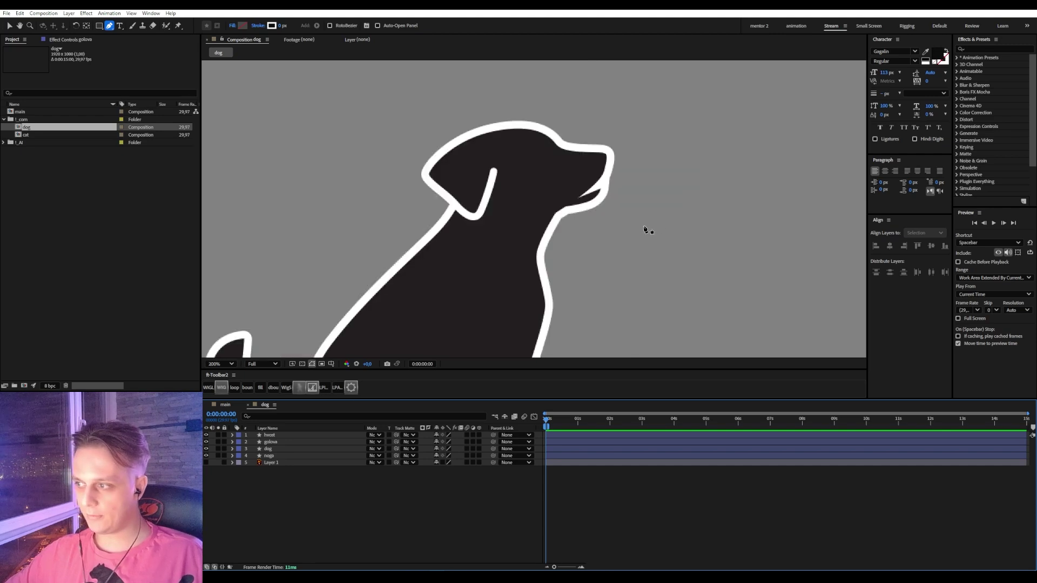
{"action": "key", "text": "period"}
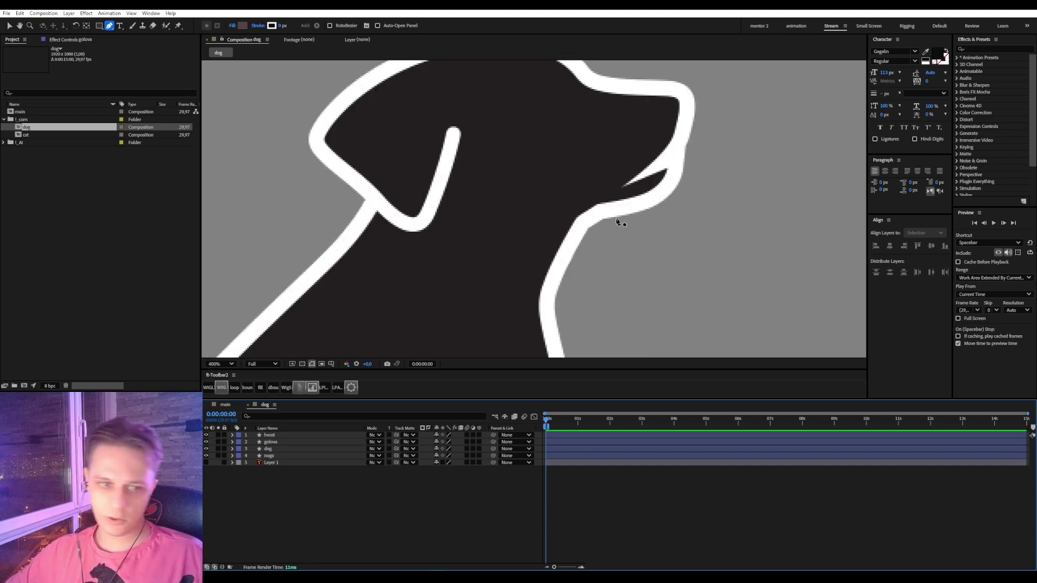
{"action": "left_click_drag", "start_coordinate": [665, 186], "coordinate": [577, 220]}
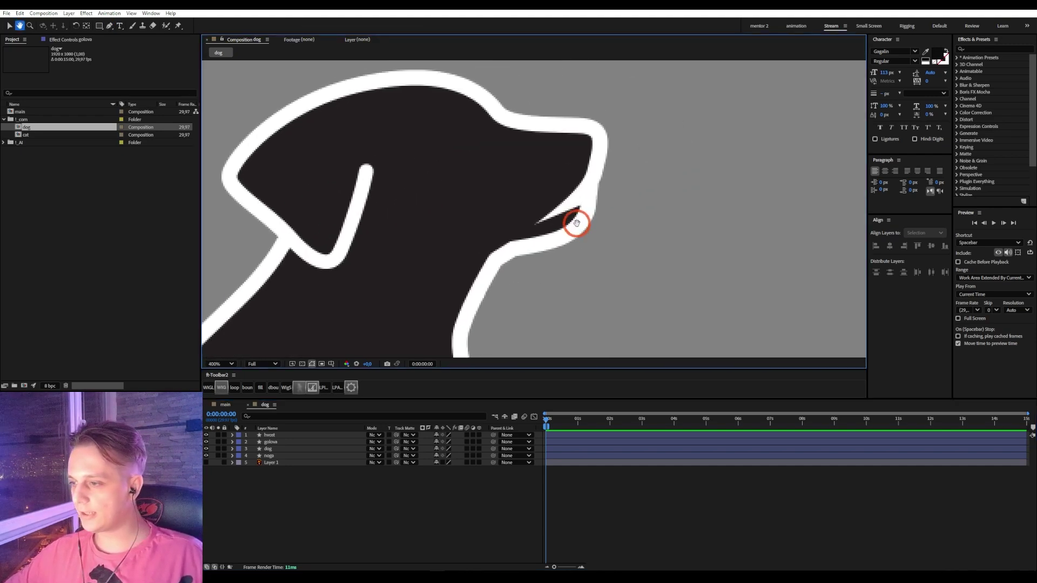
- Reveal the contents of the "golova" layer and select the jaw group Shape 1
{"action": "left_click", "coordinate": [270, 441]}
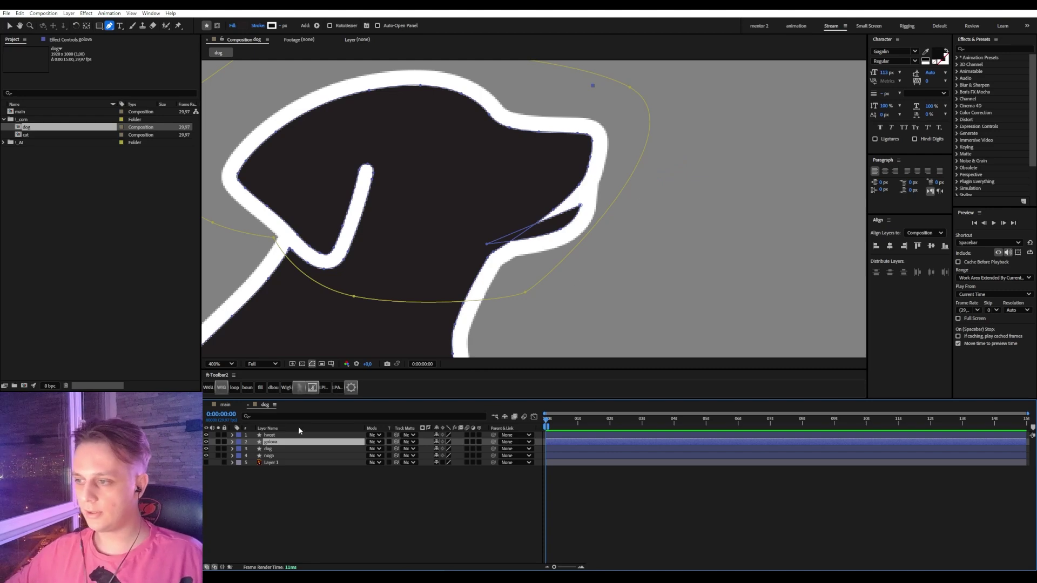
{"action": "left_click", "coordinate": [331, 505]}
{"action": "left_click", "coordinate": [270, 442]}
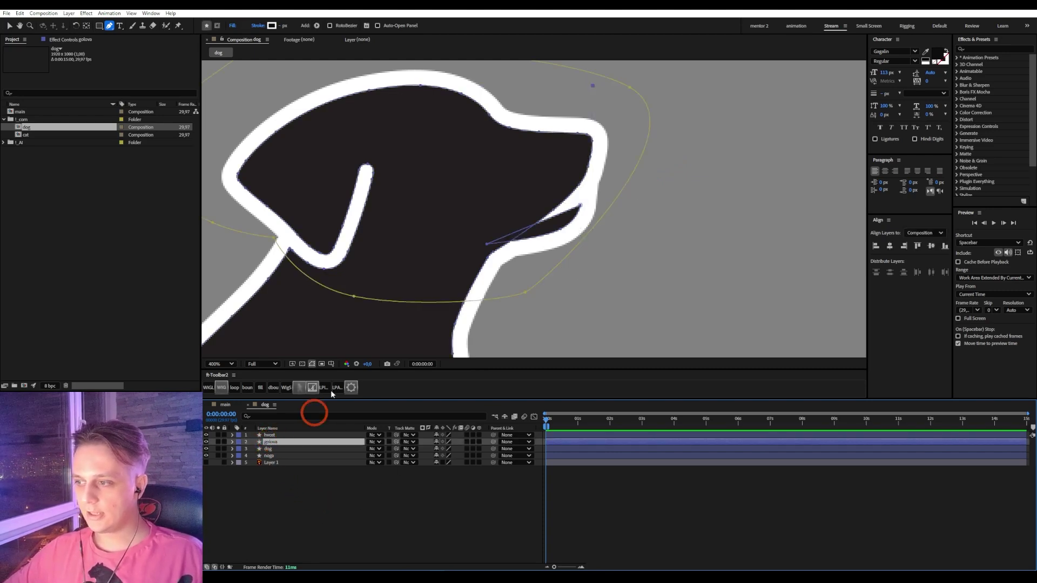
{"action": "left_click", "coordinate": [258, 463]}
{"action": "left_click", "coordinate": [233, 442]}
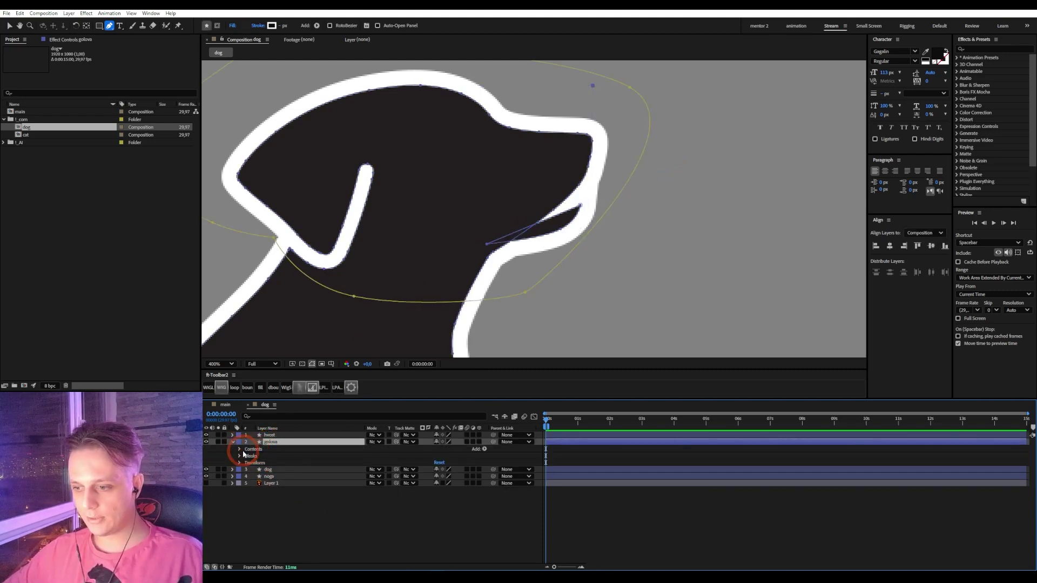
{"action": "left_click", "coordinate": [240, 449]}
{"action": "left_click", "coordinate": [263, 464]}
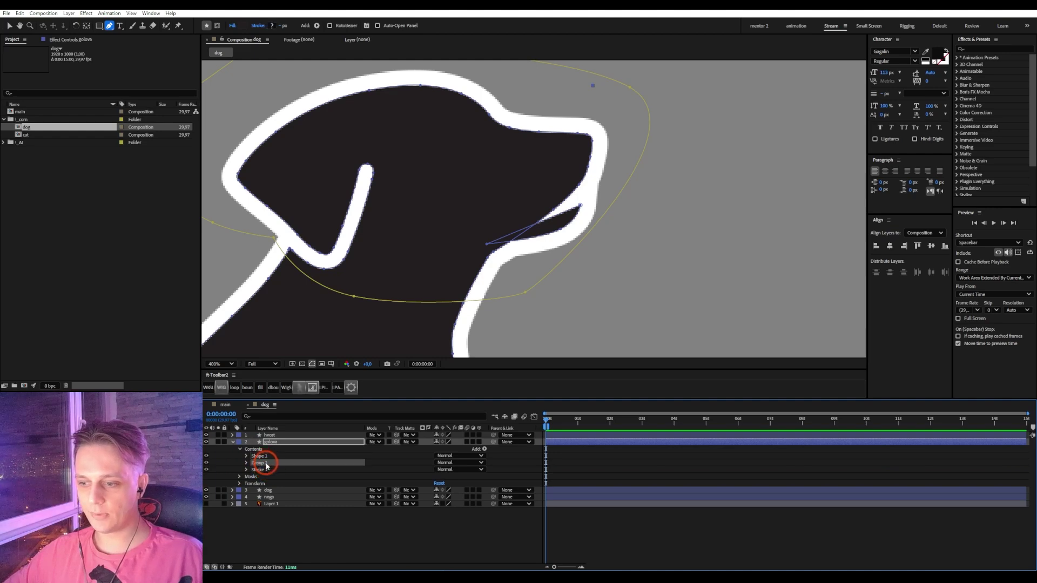
{"action": "left_click", "coordinate": [259, 456]}
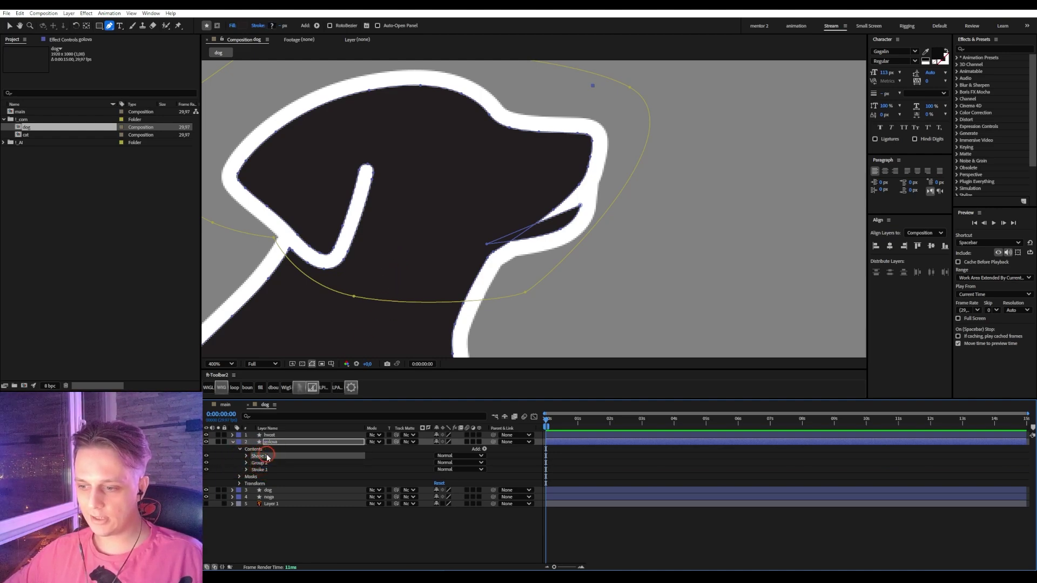
- Expand the Shape 1 group and open its Transform properties
{"action": "key", "text": "comma"}
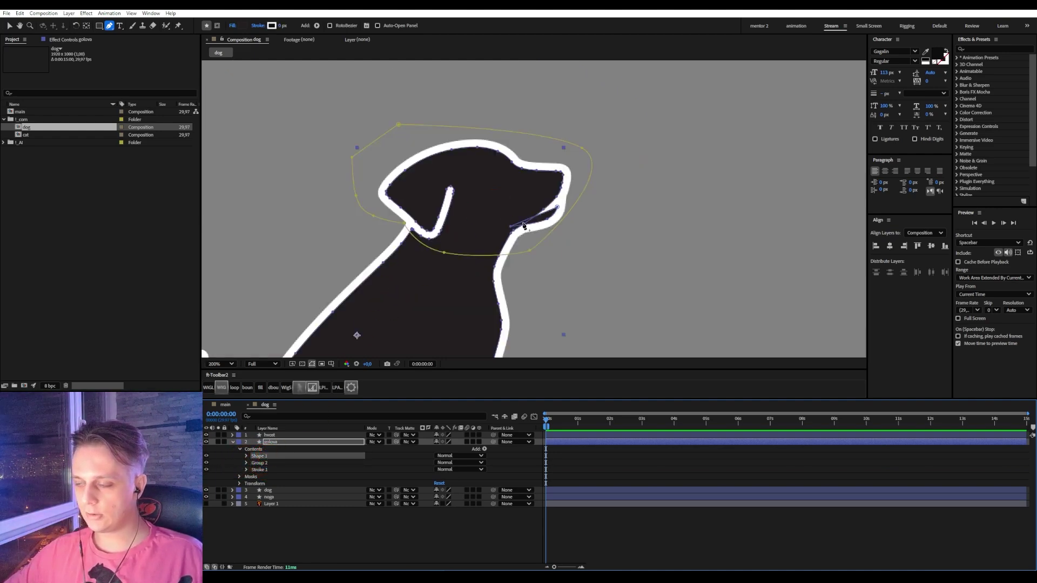
{"action": "key", "text": "comma"}
{"action": "key", "text": "period"}
{"action": "key", "text": "period"}
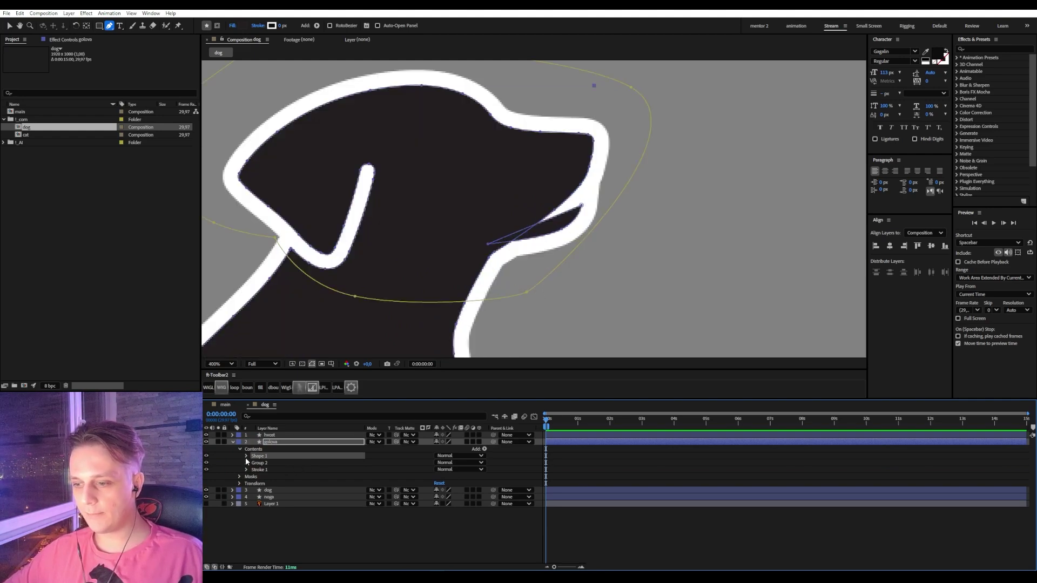
{"action": "left_click", "coordinate": [246, 456]}
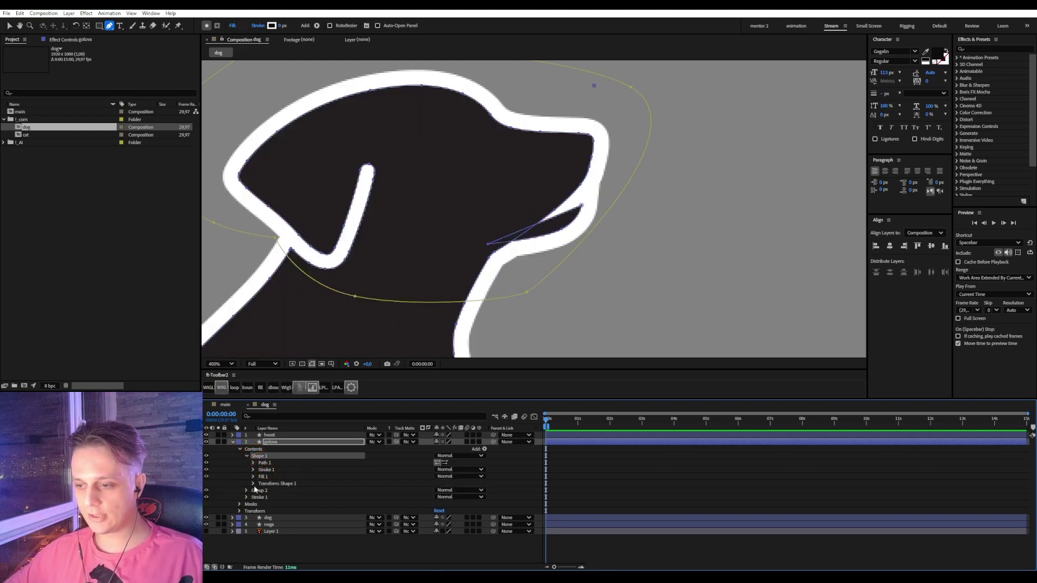
{"action": "left_click", "coordinate": [253, 484]}
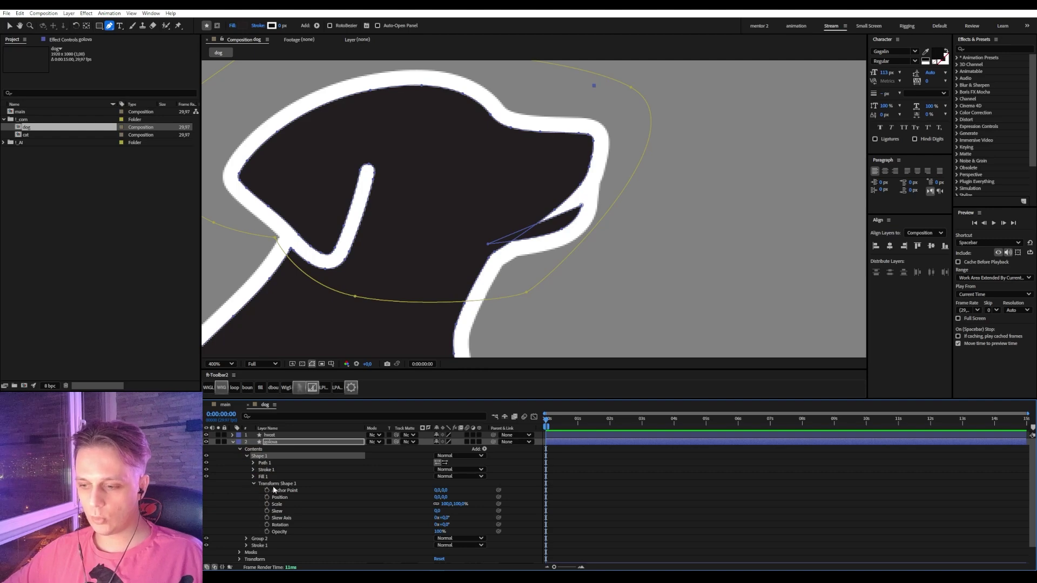
{"action": "left_click", "coordinate": [275, 484]}
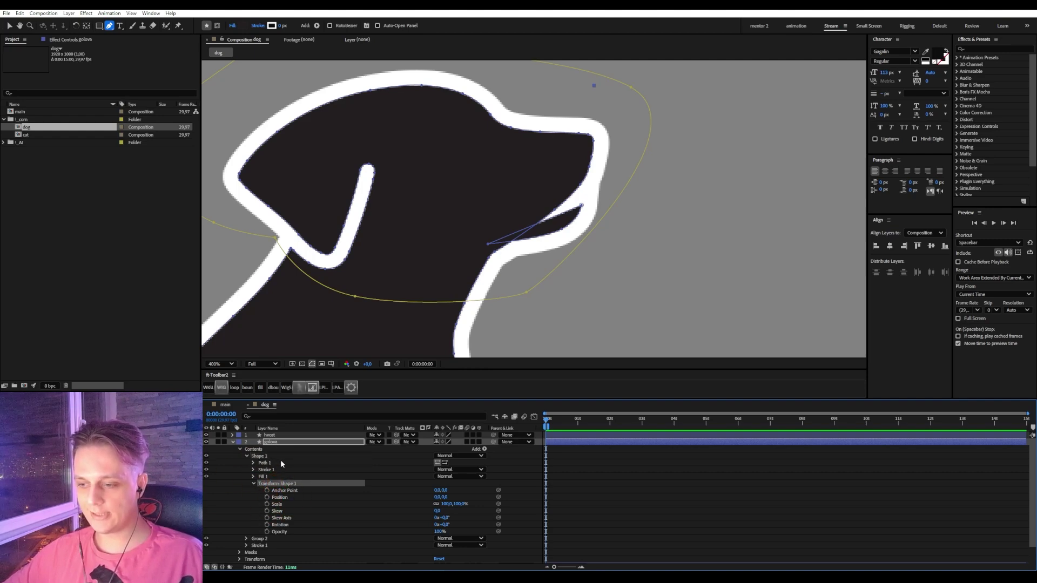
- Try changing the jaw group's Rotation, and undo the change
{"action": "scroll", "coordinate": [276, 458], "scroll_direction": "down", "scroll_amount": 2}
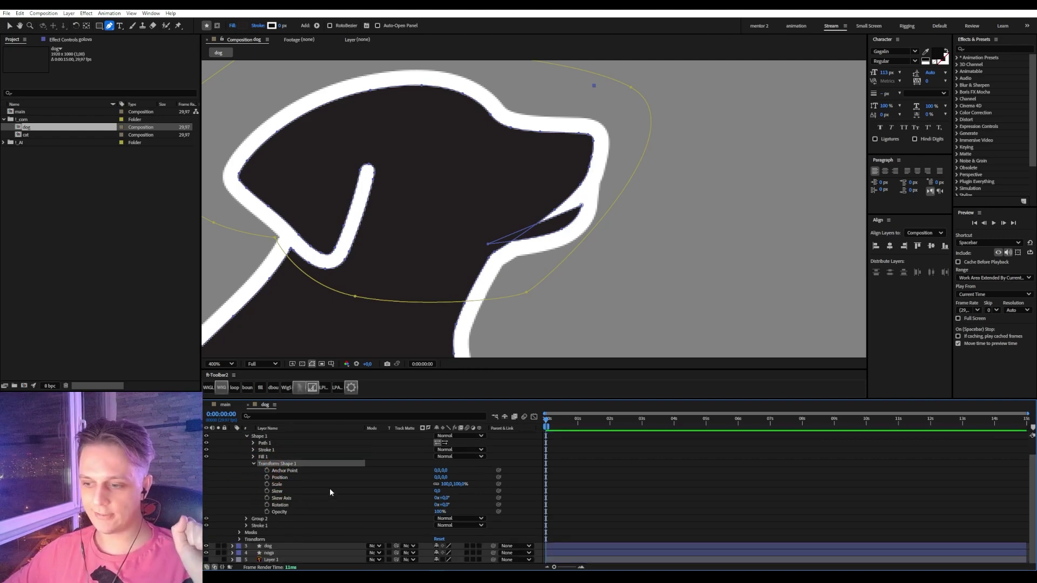
{"action": "left_click", "coordinate": [441, 505]}
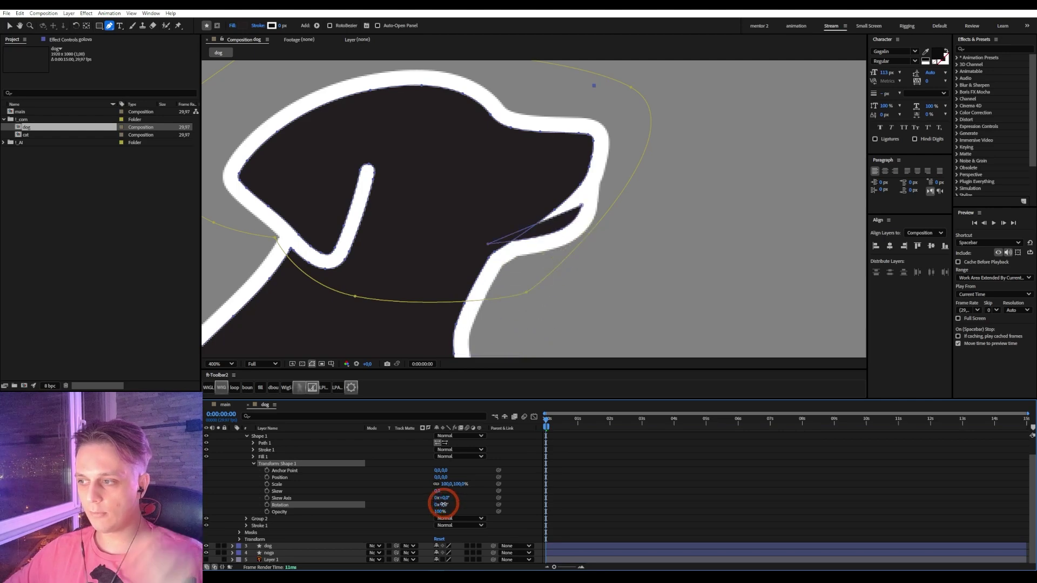
{"action": "left_click_drag", "start_coordinate": [443, 505], "coordinate": [443, 503]}
{"action": "key", "text": "ctrl+z"}
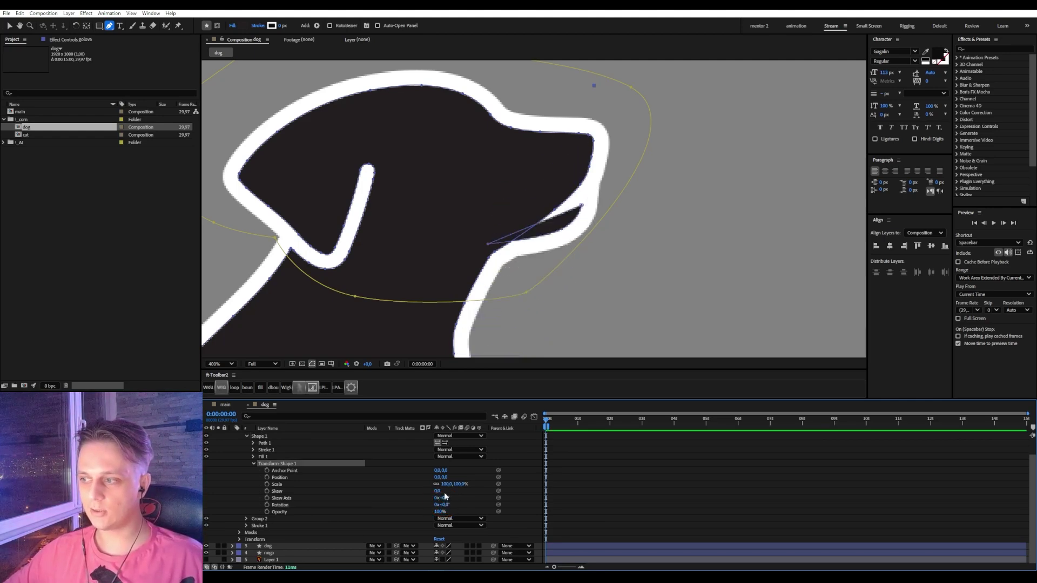
- Move the anchor point of the jaw group Shape 1 in the "golova" layer to near the jaw's rear end
{"action": "scroll", "coordinate": [406, 232], "scroll_direction": "down", "scroll_amount": 7}
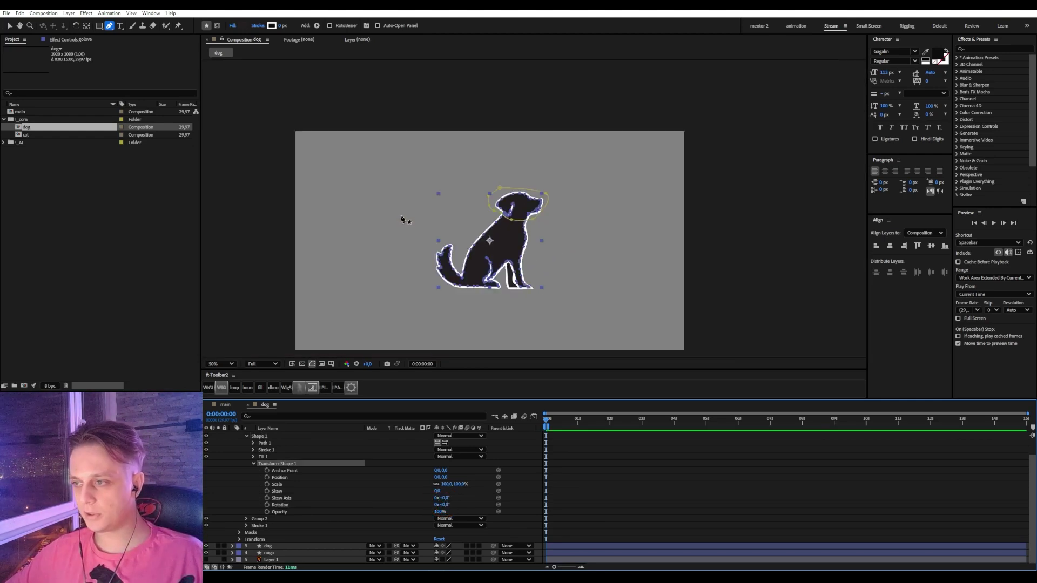
{"action": "scroll", "coordinate": [456, 232], "scroll_direction": "up", "scroll_amount": 5}
{"action": "left_click", "coordinate": [238, 457]}
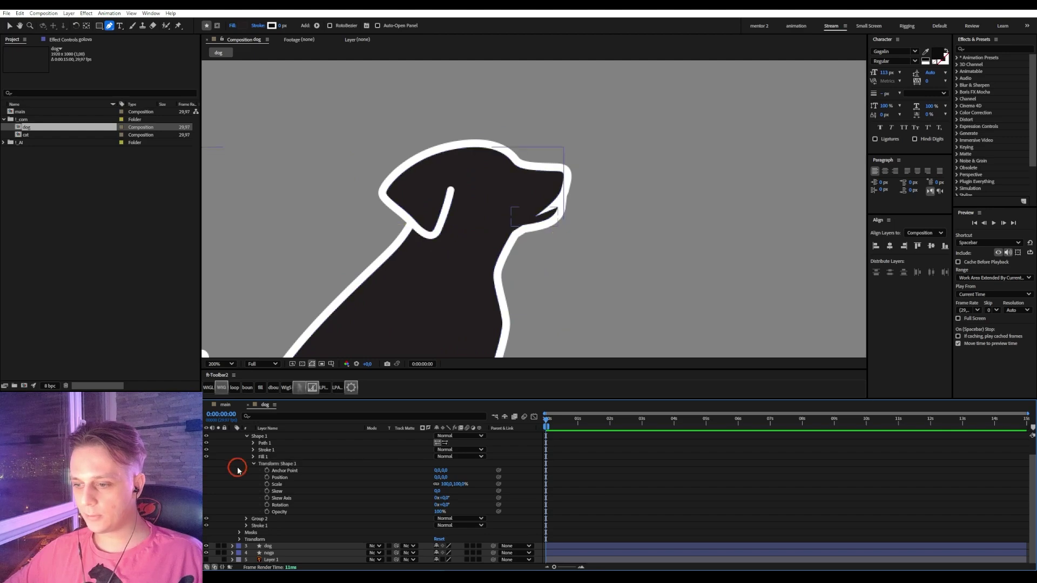
{"action": "scroll", "coordinate": [240, 459], "scroll_direction": "up", "scroll_amount": 2}
{"action": "left_click", "coordinate": [270, 442]}
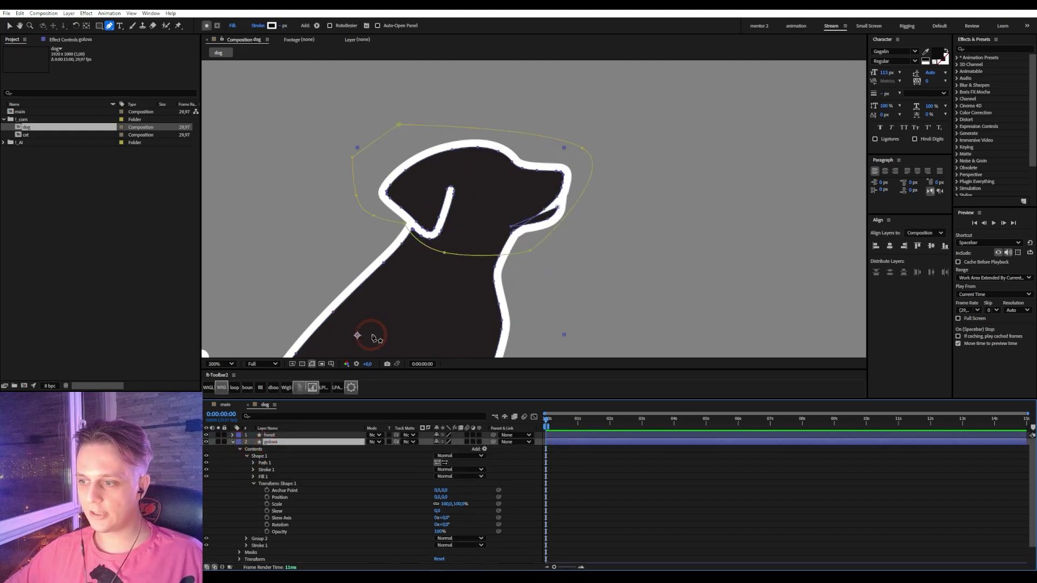
{"action": "scroll", "coordinate": [369, 337], "scroll_direction": "down", "scroll_amount": 2}
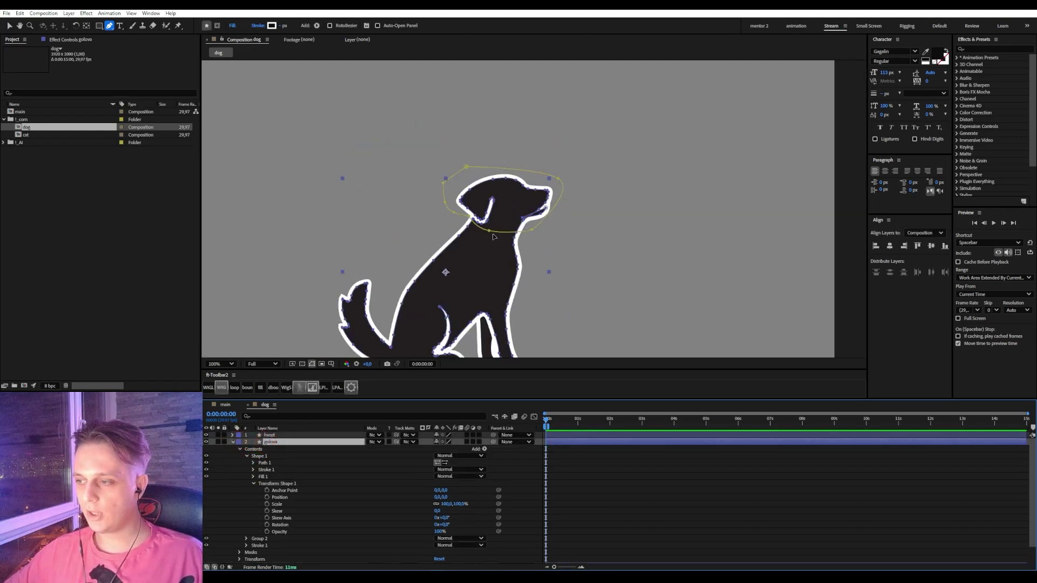
{"action": "scroll", "coordinate": [493, 236], "scroll_direction": "up", "scroll_amount": 4}
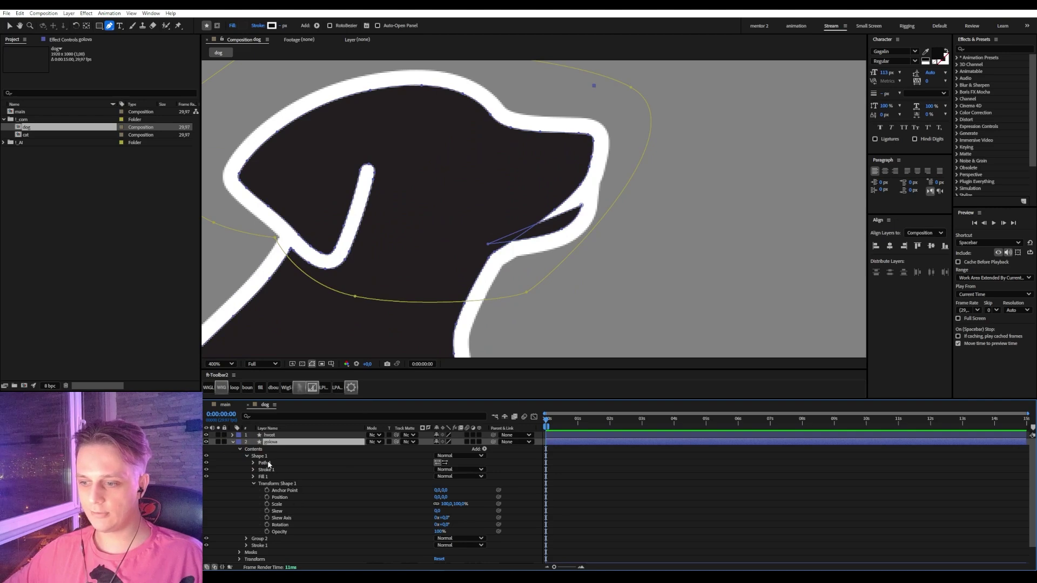
{"action": "left_click", "coordinate": [261, 457]}
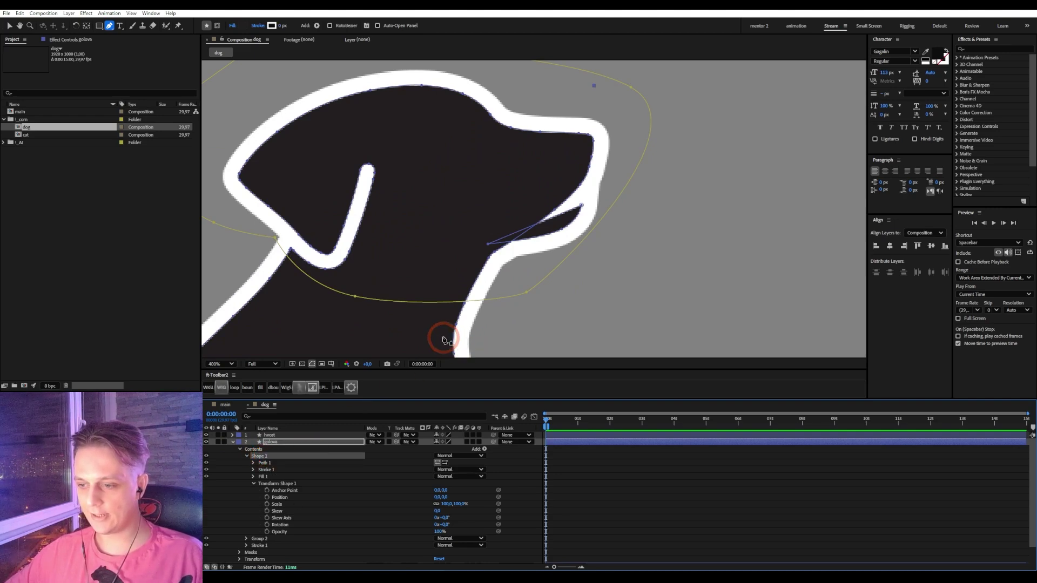
{"action": "key", "text": "y"}
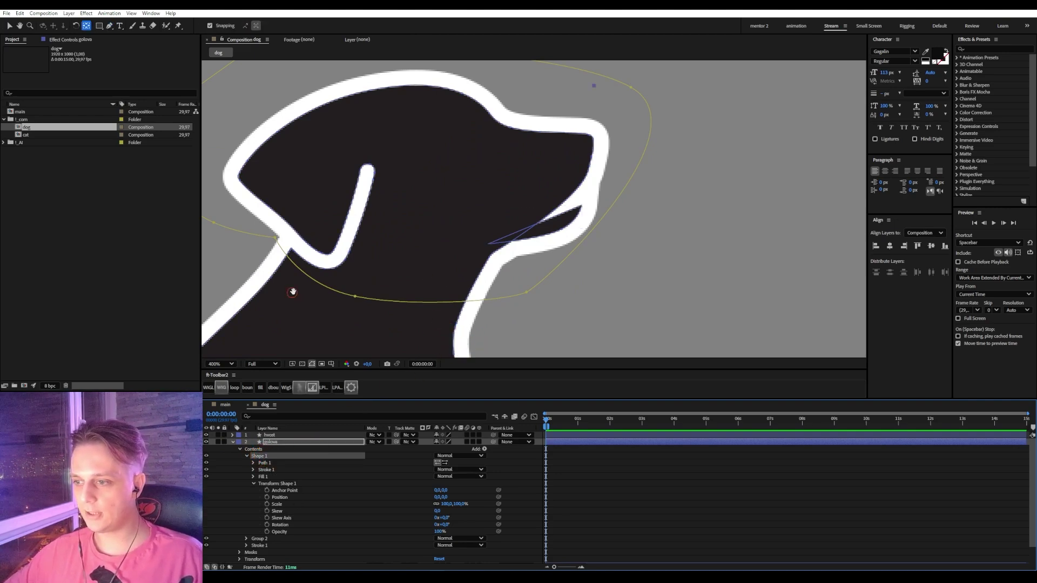
{"action": "scroll", "coordinate": [502, 238], "scroll_direction": "down", "scroll_amount": 4}
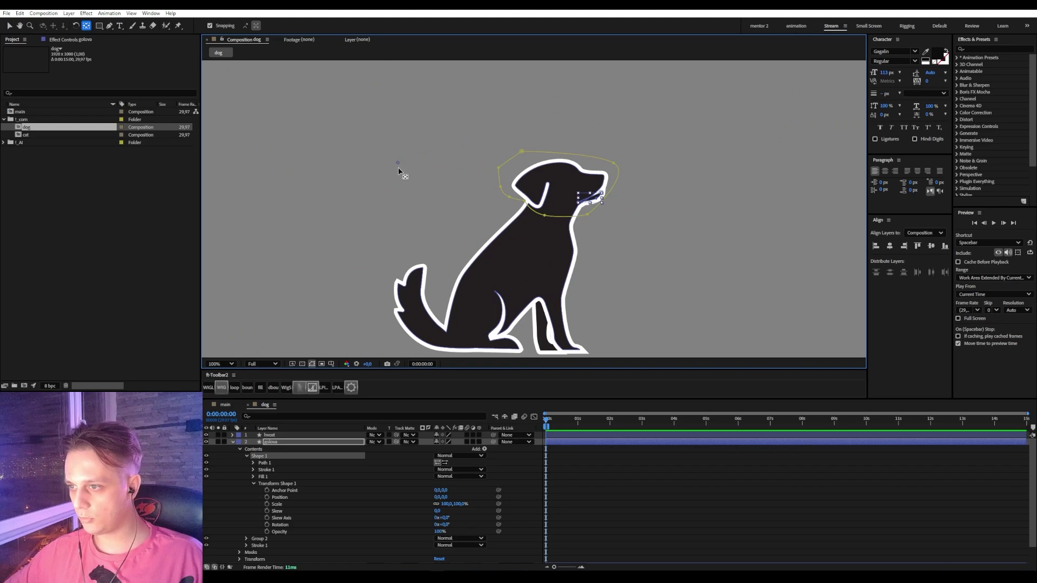
{"action": "left_click_drag", "start_coordinate": [451, 178], "coordinate": [575, 201]}
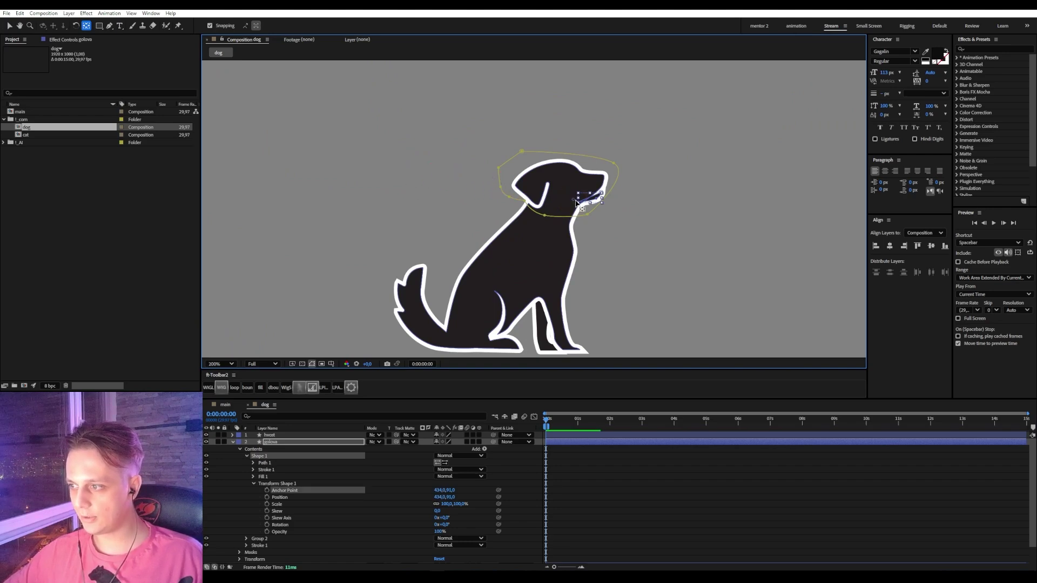
- Refine Shape 1's anchor point so it sits exactly on the rear corner of the jaw path
{"action": "scroll", "coordinate": [589, 208], "scroll_direction": "up", "scroll_amount": 4}
{"action": "left_click_drag", "start_coordinate": [691, 213], "coordinate": [527, 231]}
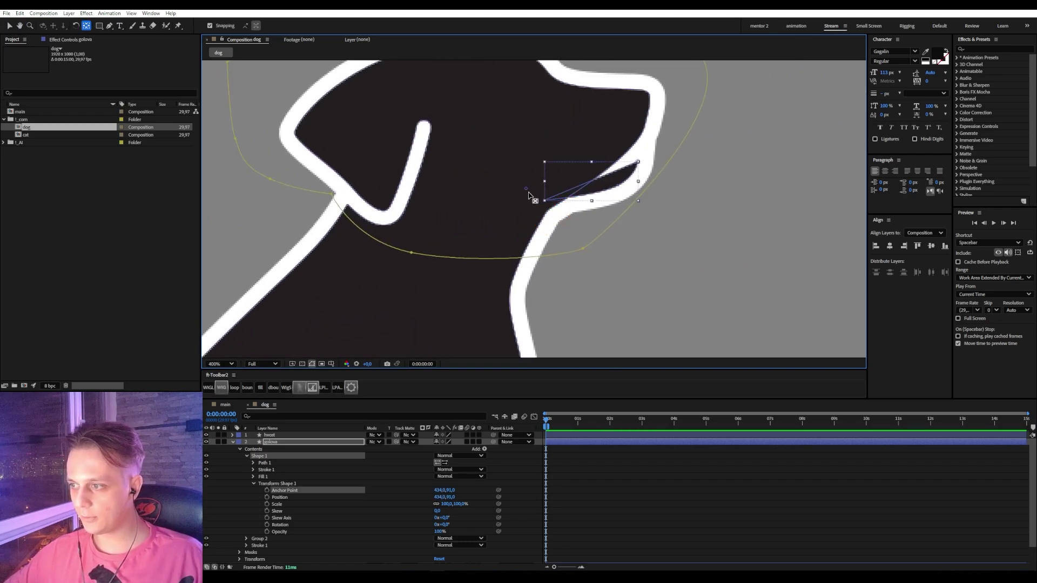
{"action": "scroll", "coordinate": [530, 193], "scroll_direction": "up", "scroll_amount": 2}
{"action": "left_click_drag", "start_coordinate": [562, 151], "coordinate": [577, 173]}
- Reopen the "golova" layer's contents and expand the Transform properties of the jaw group Shape 1
{"action": "key", "text": "r"}
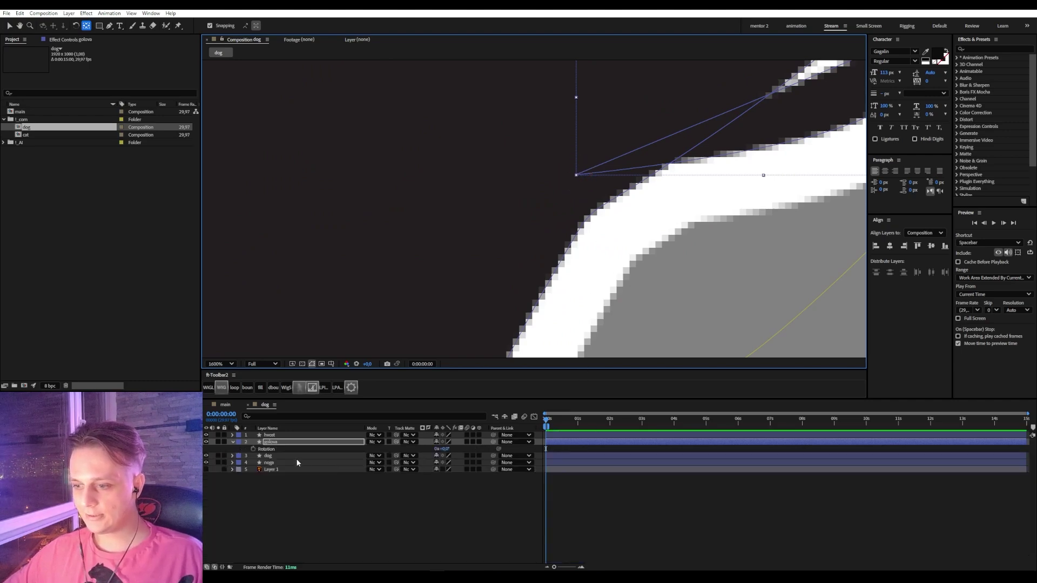
{"action": "left_click", "coordinate": [232, 442]}
{"action": "left_click", "coordinate": [232, 442]}
{"action": "left_click", "coordinate": [240, 449]}
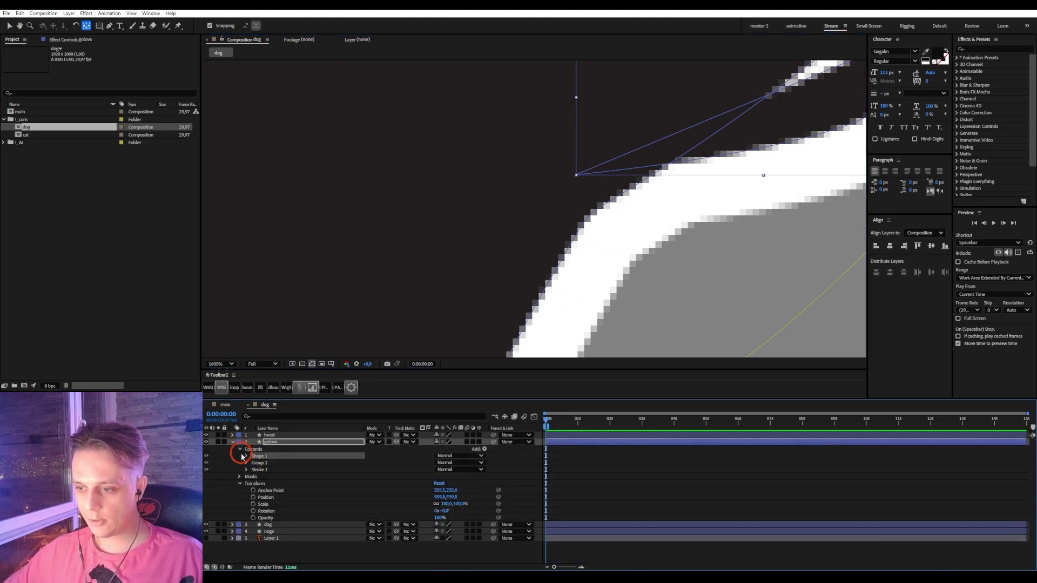
{"action": "left_click", "coordinate": [244, 456]}
{"action": "left_click", "coordinate": [254, 483]}
{"action": "left_click", "coordinate": [282, 490]}
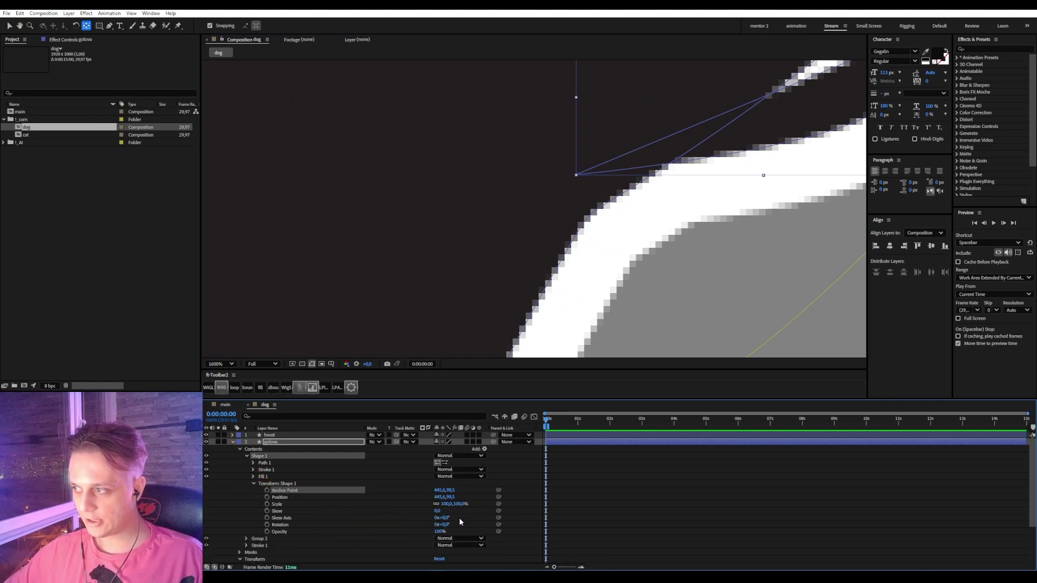
- Set the jaw group's Rotation to about -16° to close the mouth, and collapse the "golova" layer
{"action": "scroll", "coordinate": [463, 354], "scroll_direction": "down", "scroll_amount": 1}
{"action": "left_click_drag", "start_coordinate": [463, 354], "coordinate": [454, 308]}
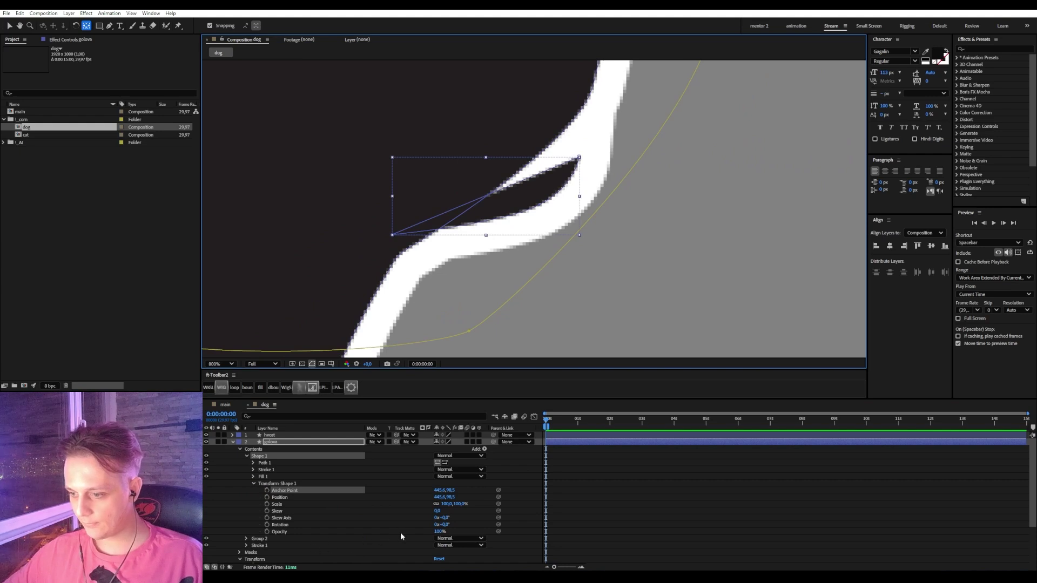
{"action": "left_click_drag", "start_coordinate": [446, 525], "coordinate": [439, 525]}
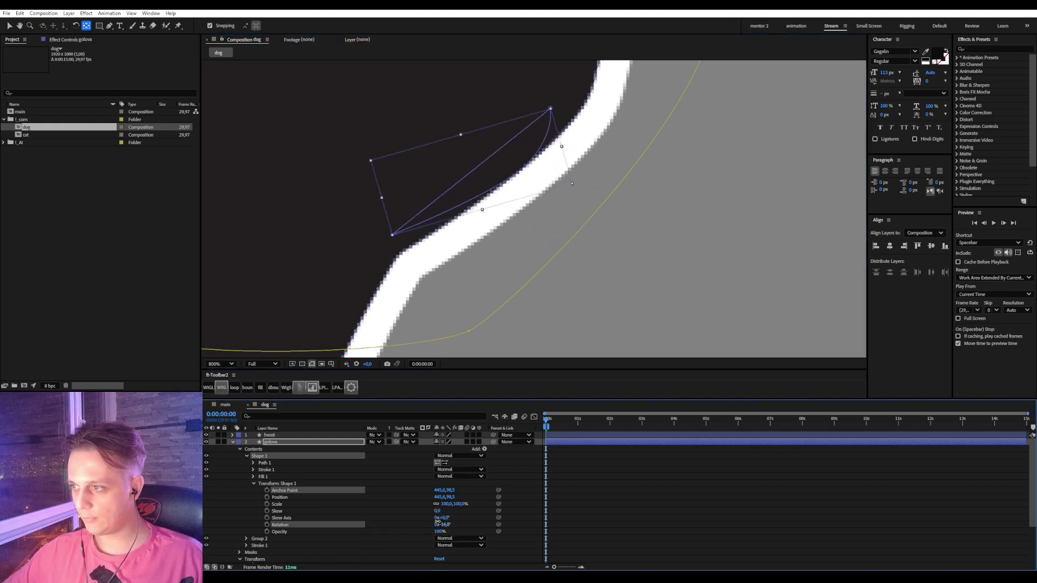
{"action": "scroll", "coordinate": [494, 273], "scroll_direction": "down", "scroll_amount": 1}
{"action": "left_click", "coordinate": [678, 494]}
{"action": "left_click", "coordinate": [562, 215]}
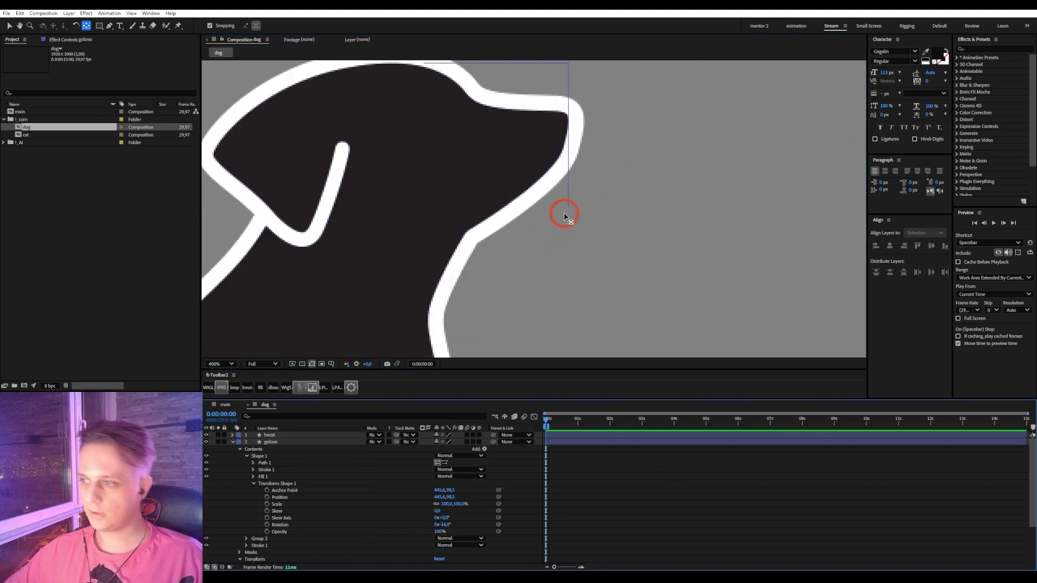
{"action": "left_click", "coordinate": [233, 442]}
{"action": "key", "text": "slash"}
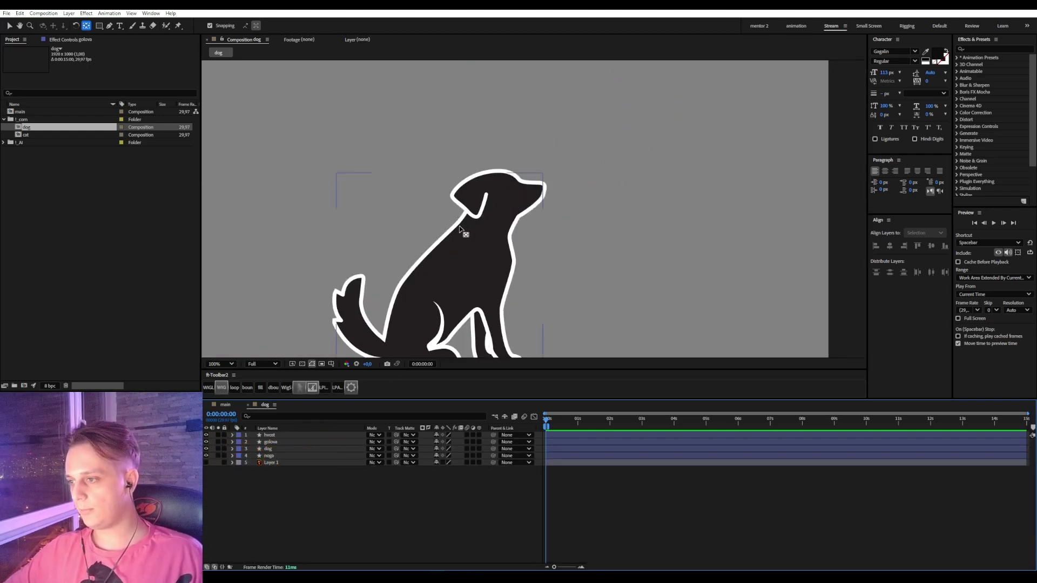
- Parent the "hvost", "golova" and "noga" layers to the "dog" layer
{"action": "left_click", "coordinate": [275, 450]}
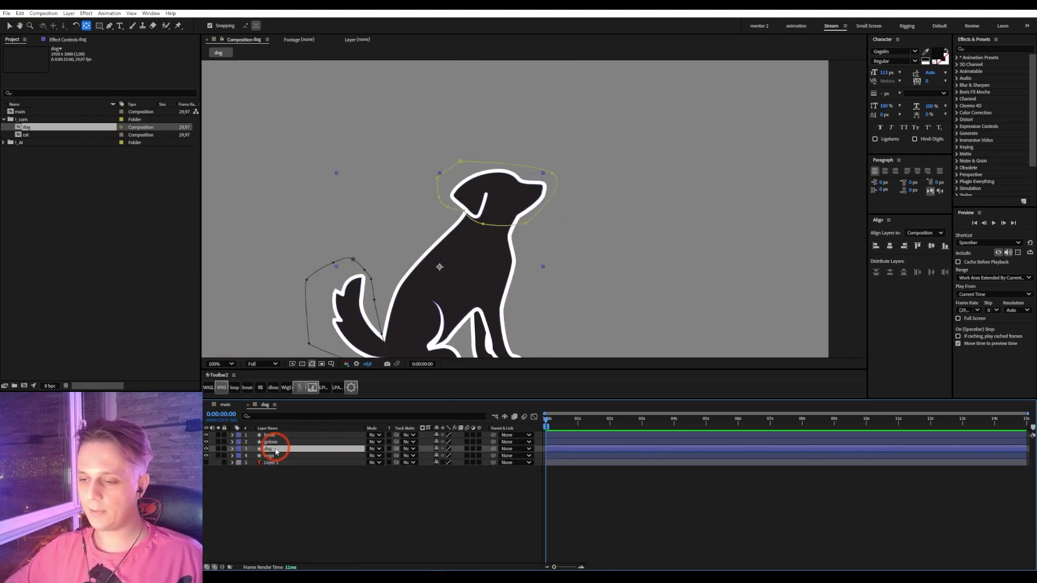
{"action": "left_click", "coordinate": [273, 455]}
{"action": "left_click", "coordinate": [268, 441], "text": "ctrl"}
{"action": "left_click", "coordinate": [271, 435], "text": "ctrl"}
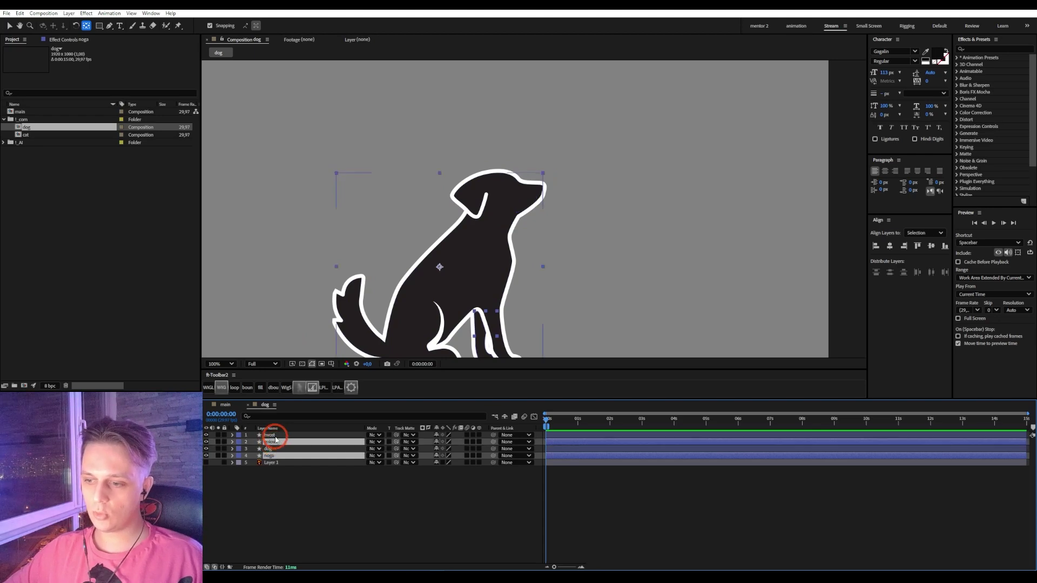
{"action": "left_click_drag", "start_coordinate": [493, 435], "coordinate": [273, 449]}
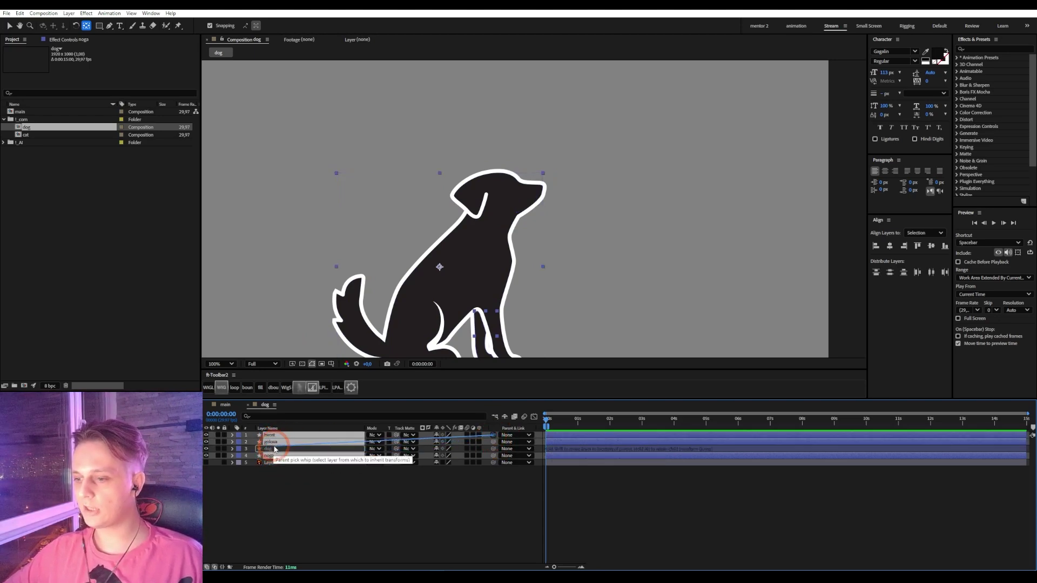
{"action": "left_click", "coordinate": [274, 450]}
{"action": "left_click", "coordinate": [356, 516]}
- Move the "hvost" layer's anchor point to the base of the tail, where it joins the body
{"action": "left_click_drag", "start_coordinate": [463, 268], "coordinate": [479, 241]}
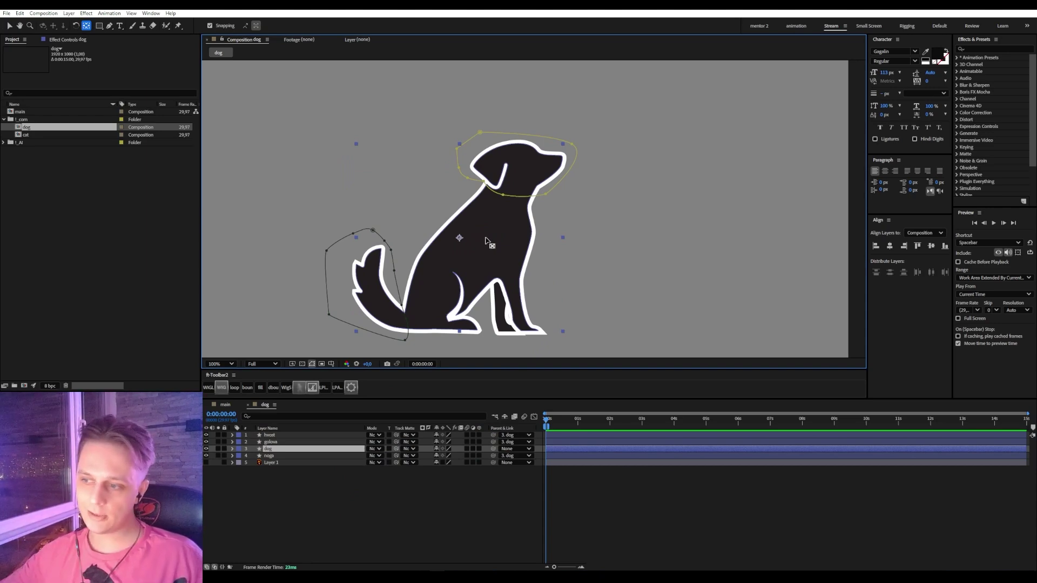
{"action": "left_click_drag", "start_coordinate": [446, 292], "coordinate": [474, 243]}
{"action": "left_click", "coordinate": [340, 524]}
{"action": "key", "text": "v"}
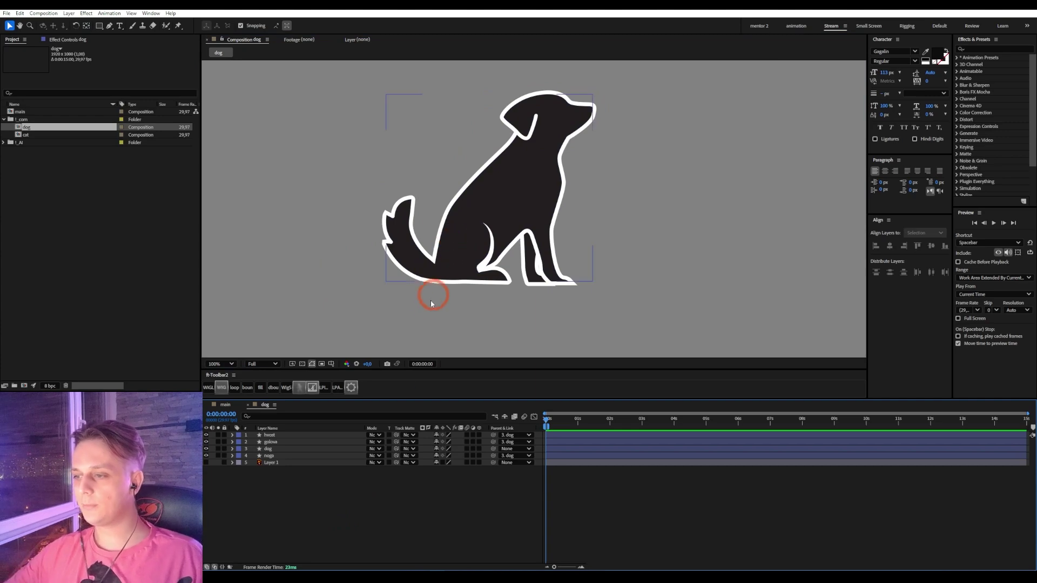
{"action": "left_click", "coordinate": [404, 263]}
{"action": "left_click", "coordinate": [444, 295]}
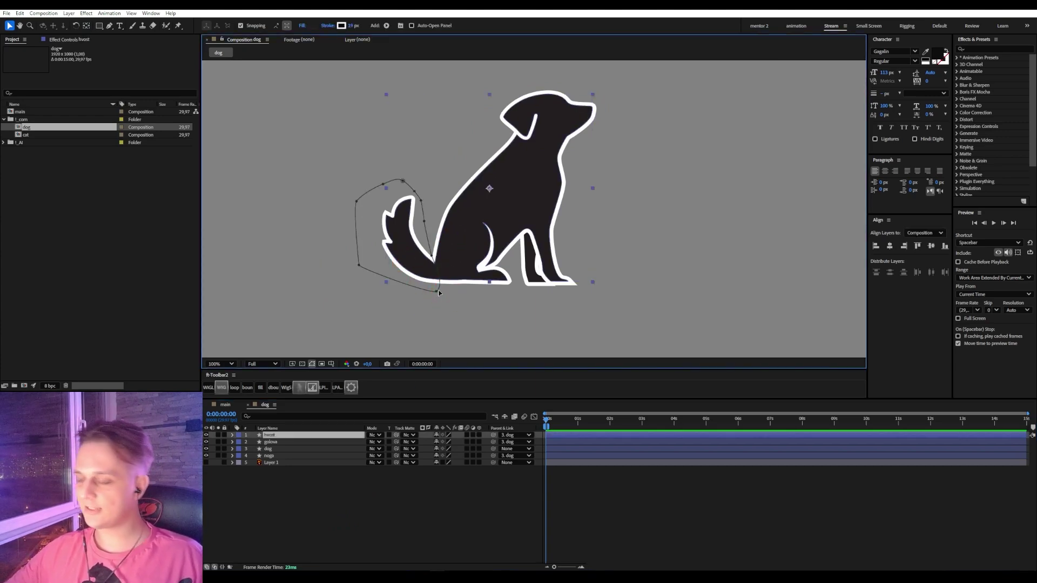
{"action": "key", "text": "period"}
{"action": "left_click_drag", "start_coordinate": [389, 261], "coordinate": [470, 227]}
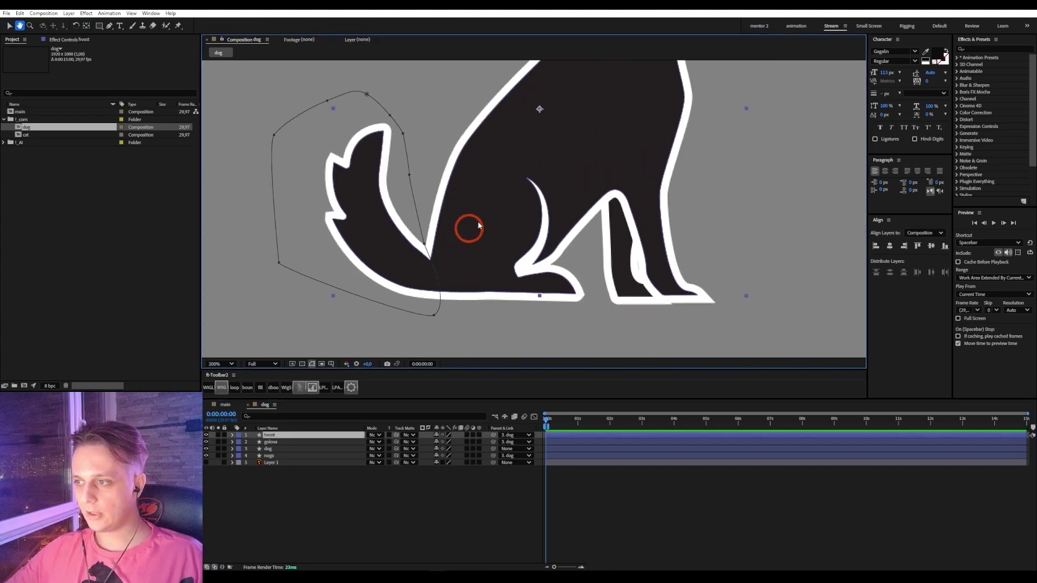
{"action": "key", "text": "y"}
{"action": "left_click", "coordinate": [447, 261]}
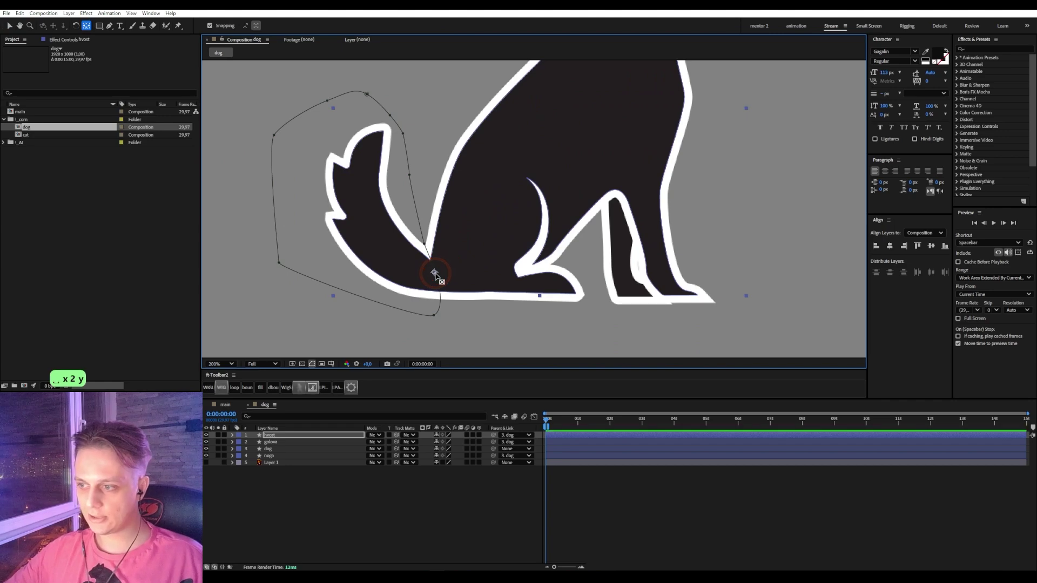
{"action": "left_click", "coordinate": [426, 511]}
- Find the CC Bend It effect by searching "cc ben" and apply it to the "hvost" layer
{"action": "left_click", "coordinate": [1010, 48]}
{"action": "type", "text": "cc"}
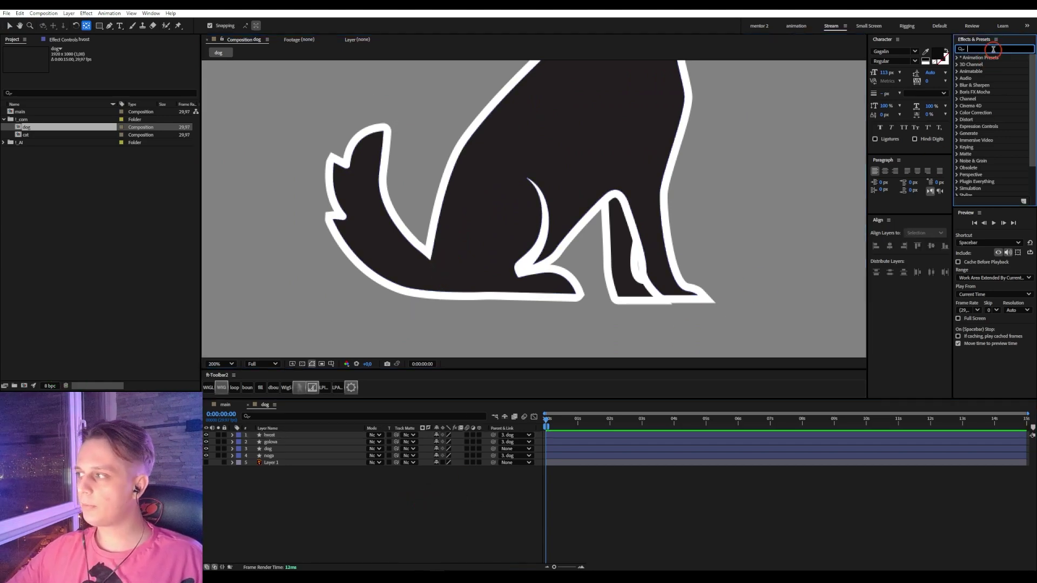
{"action": "type", "text": " ben"}
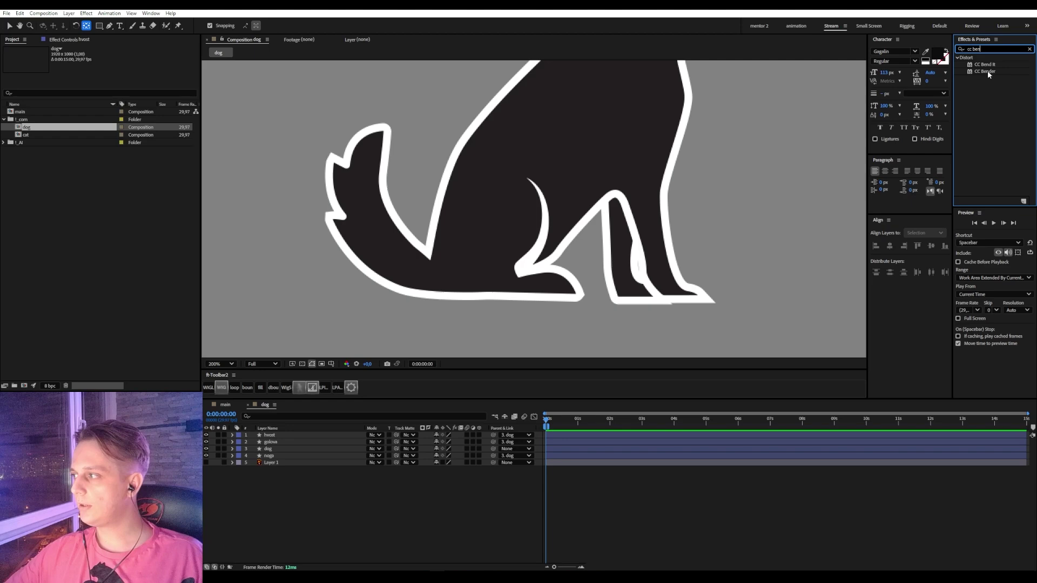
{"action": "left_click_drag", "start_coordinate": [984, 64], "coordinate": [270, 436]}
- Place the CC Bend It Start point at the tail's base, about 832, 754, and the End point beside its tip, about 696, 560
{"action": "scroll", "coordinate": [511, 334], "scroll_direction": "down", "scroll_amount": 2}
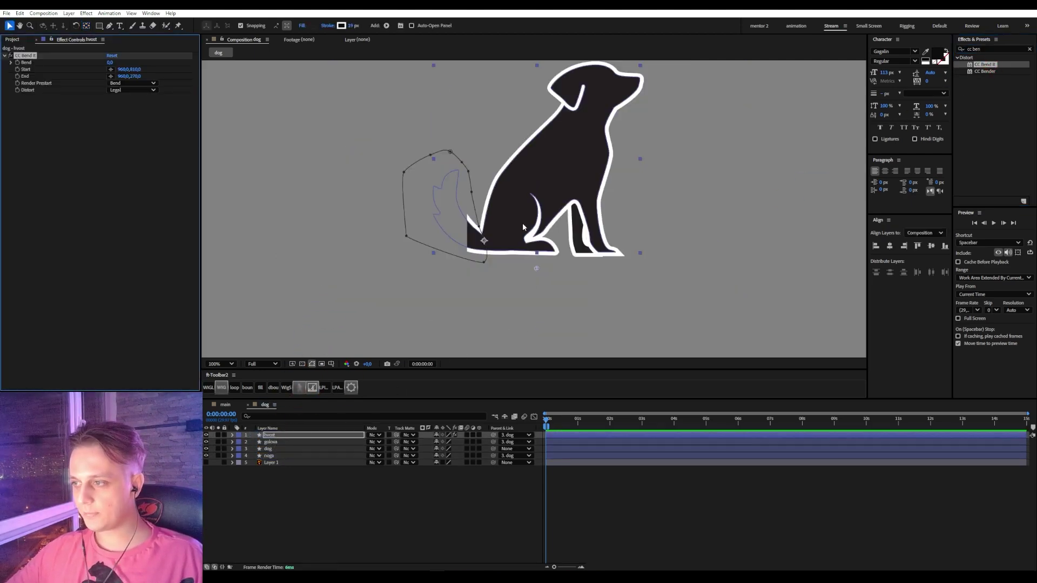
{"action": "scroll", "coordinate": [535, 267], "scroll_direction": "up", "scroll_amount": 1}
{"action": "left_click_drag", "start_coordinate": [505, 263], "coordinate": [488, 247]}
{"action": "scroll", "coordinate": [488, 245], "scroll_direction": "down", "scroll_amount": 1}
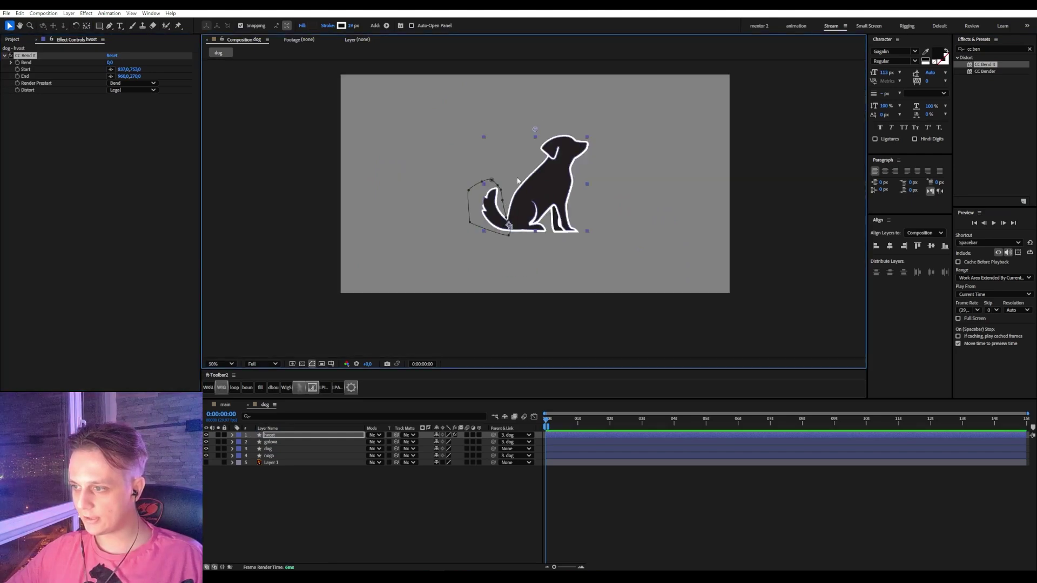
{"action": "left_click_drag", "start_coordinate": [535, 129], "coordinate": [488, 196]}
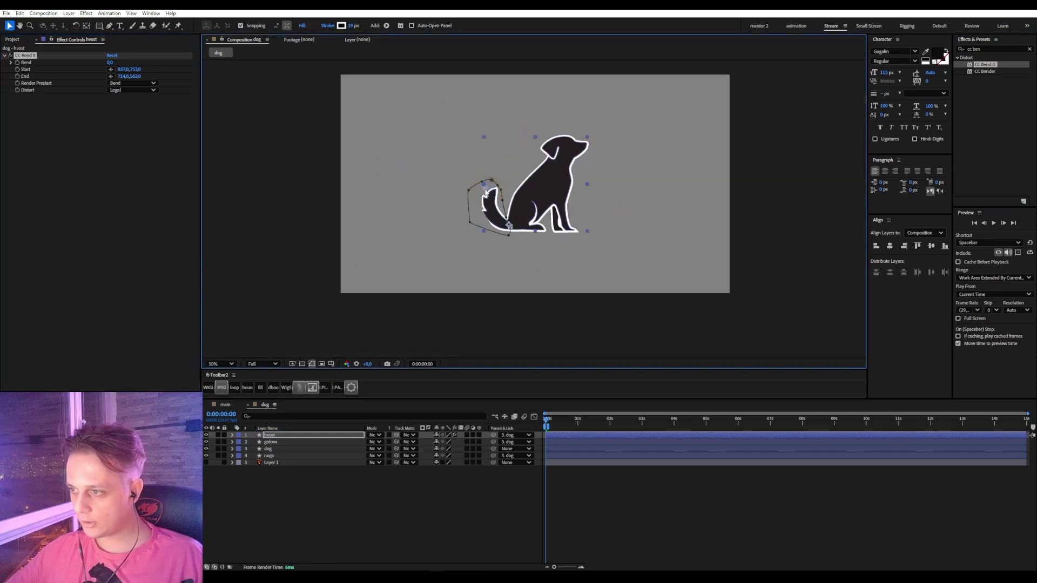
{"action": "key", "text": "period"}
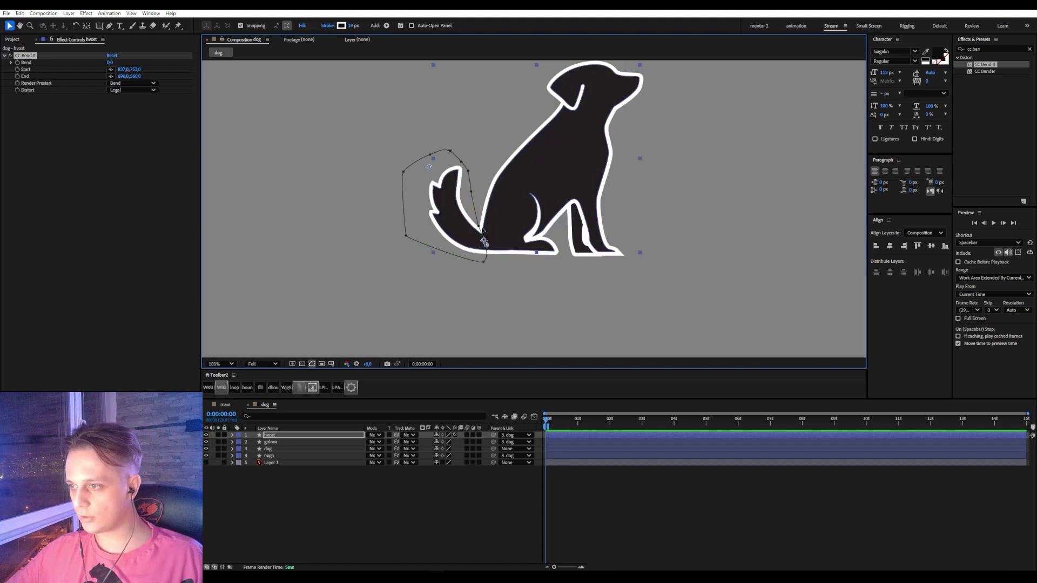
{"action": "left_click_drag", "start_coordinate": [487, 248], "coordinate": [485, 248]}
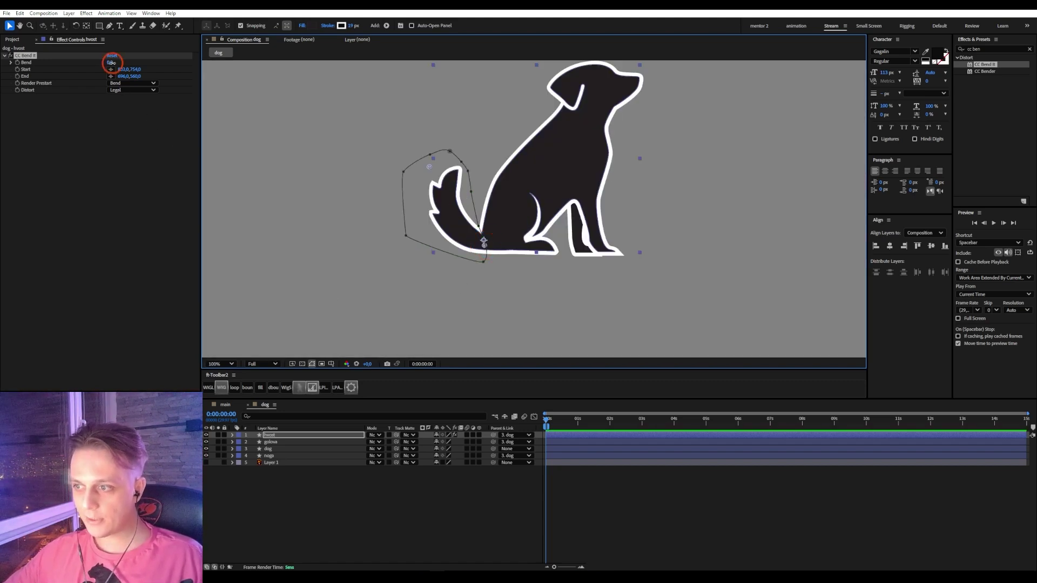
- Try a Bend value of 7 on the tail, and undo the change
{"action": "left_click_drag", "start_coordinate": [111, 62], "coordinate": [125, 69]}
{"action": "key", "text": "period"}
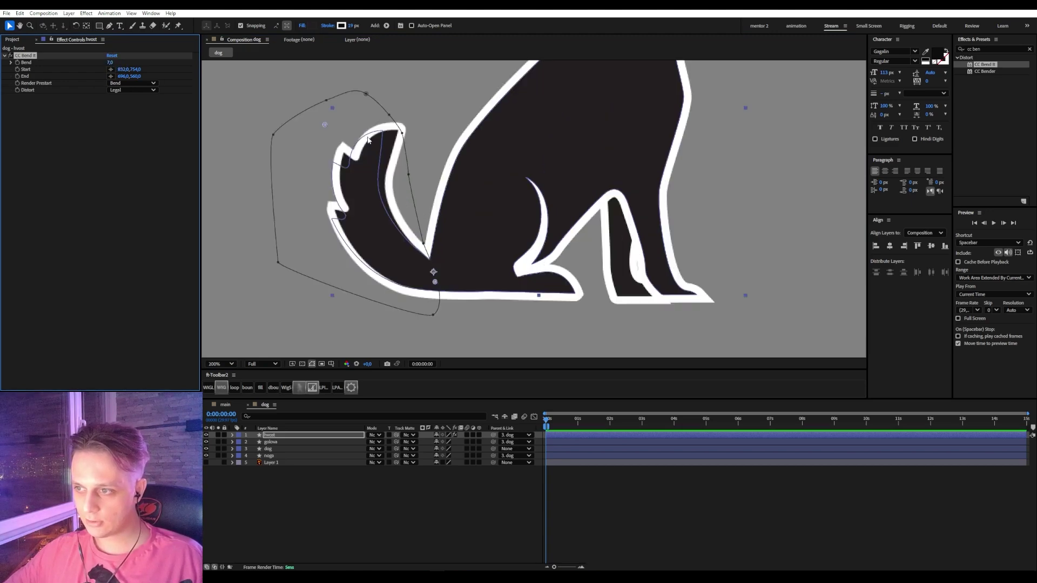
{"action": "key", "text": "ctrl+z"}
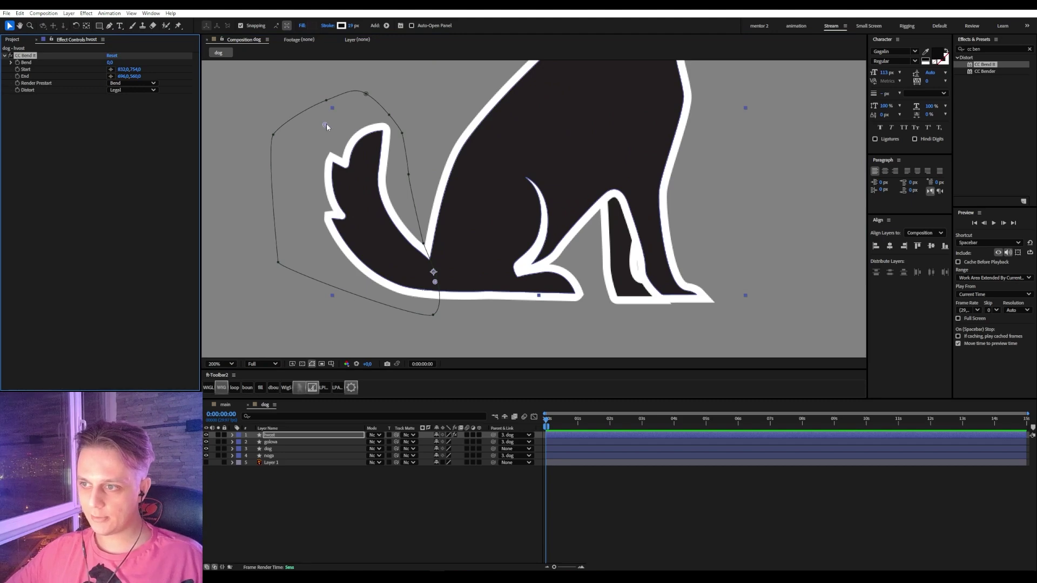
- Move the CC Bend It End point slightly farther out beyond the tail tip
{"action": "left_click_drag", "start_coordinate": [325, 125], "coordinate": [323, 120]}
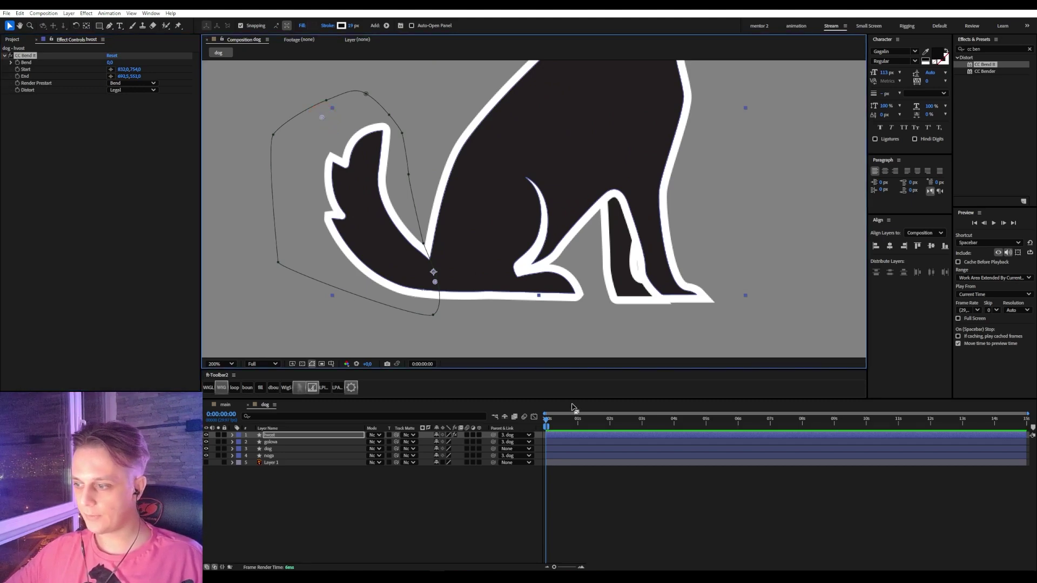
- Enable keyframing for the tail's Bend property at the first frame and set its value to -10
{"action": "left_click", "coordinate": [653, 431]}
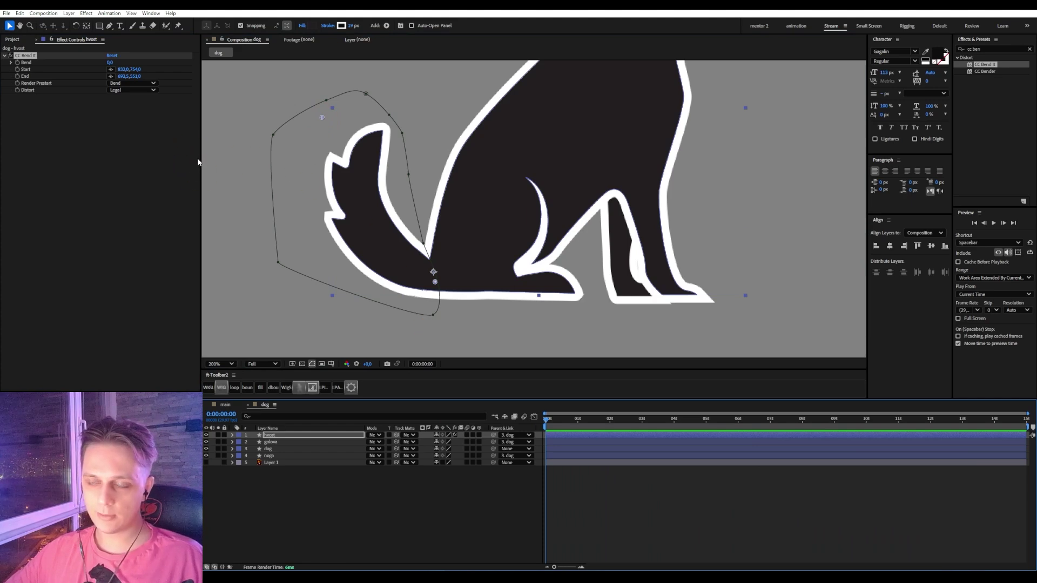
{"action": "left_click", "coordinate": [18, 62]}
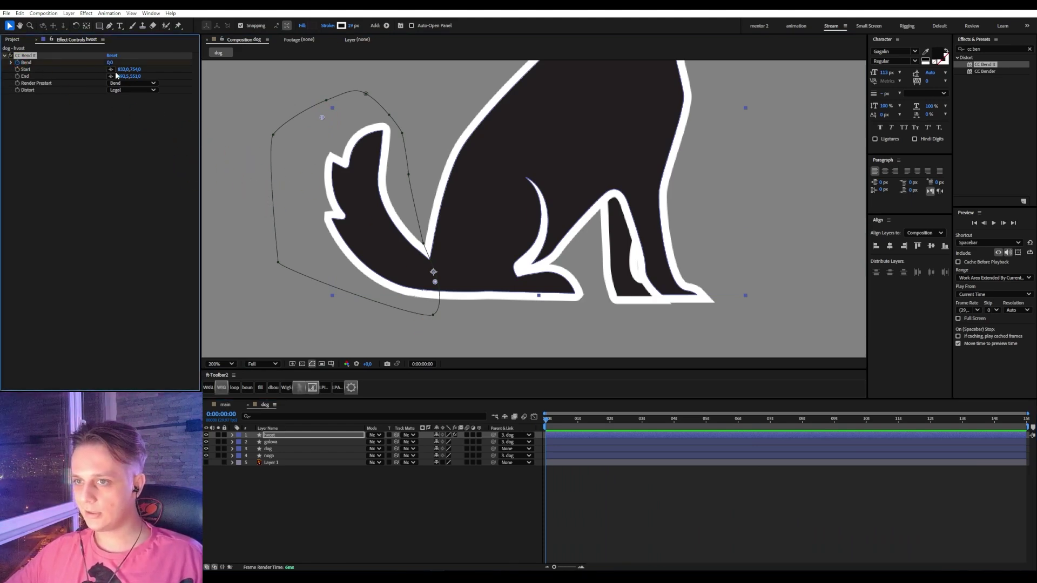
{"action": "type", "text": "-"}
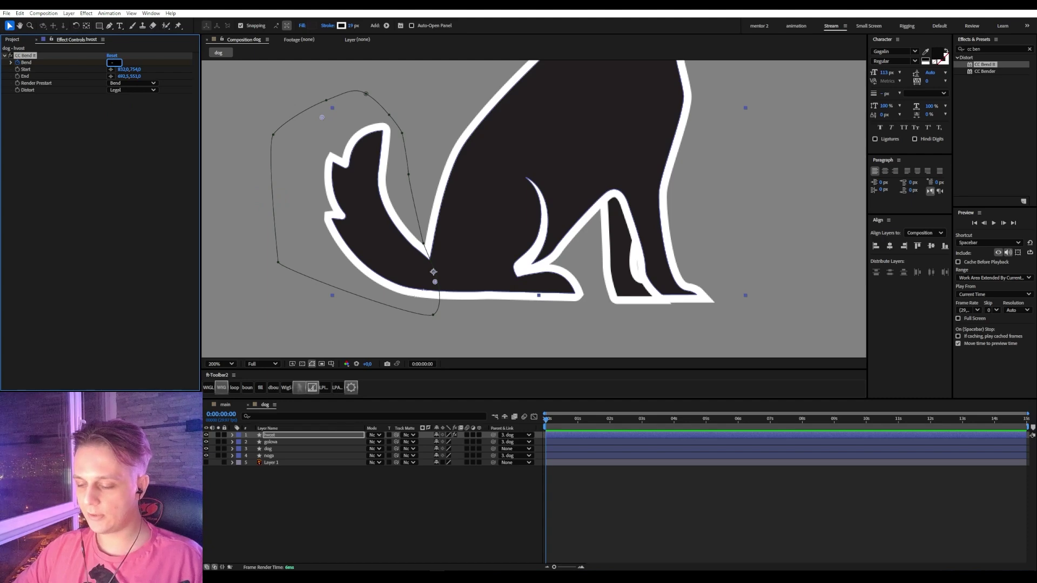
{"action": "type", "text": "5"}
{"action": "key", "text": "Return"}
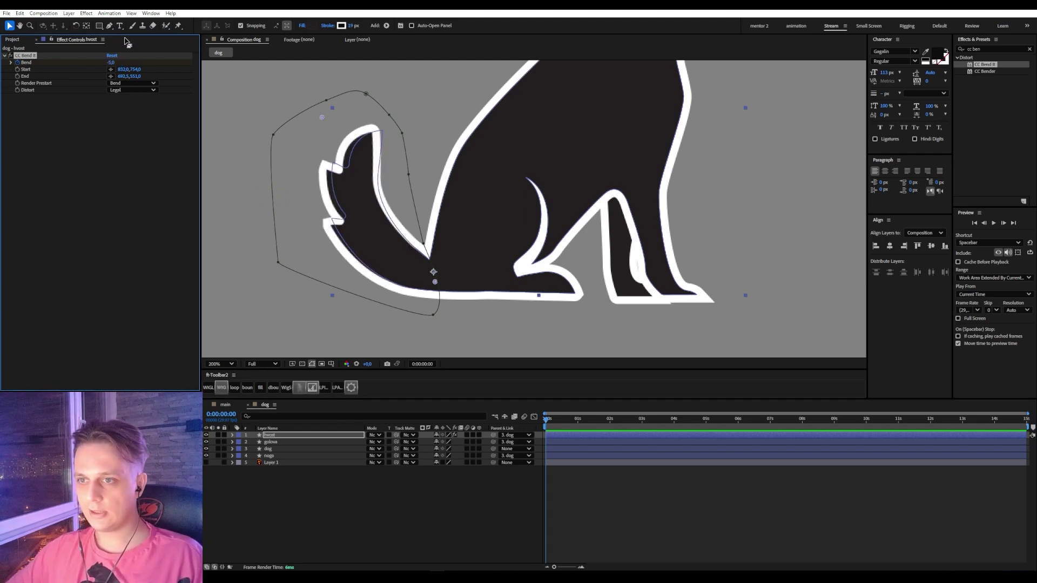
{"action": "left_click", "coordinate": [111, 63]}
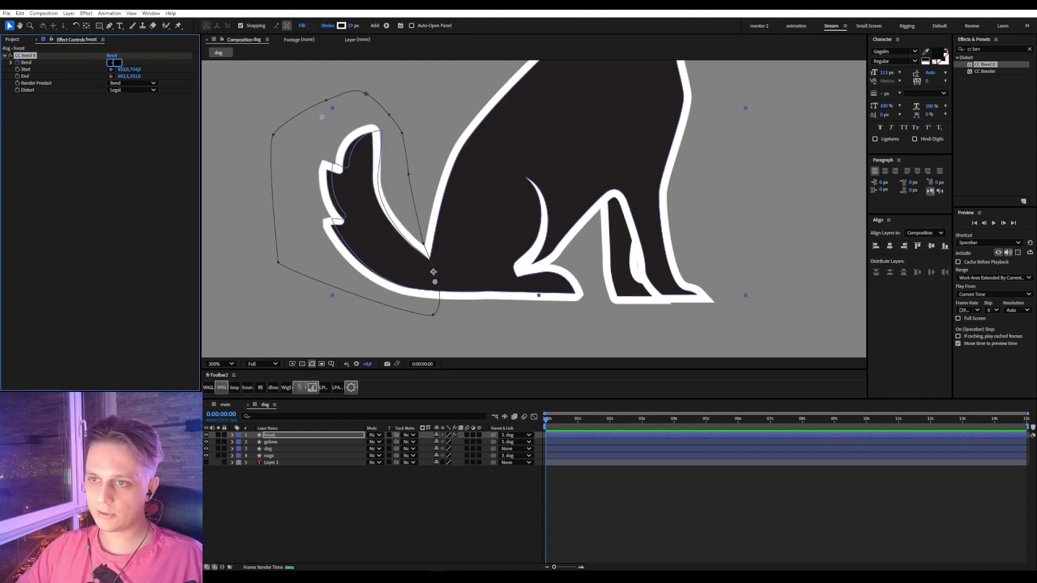
{"action": "type", "text": "-10"}
{"action": "key", "text": "Return"}
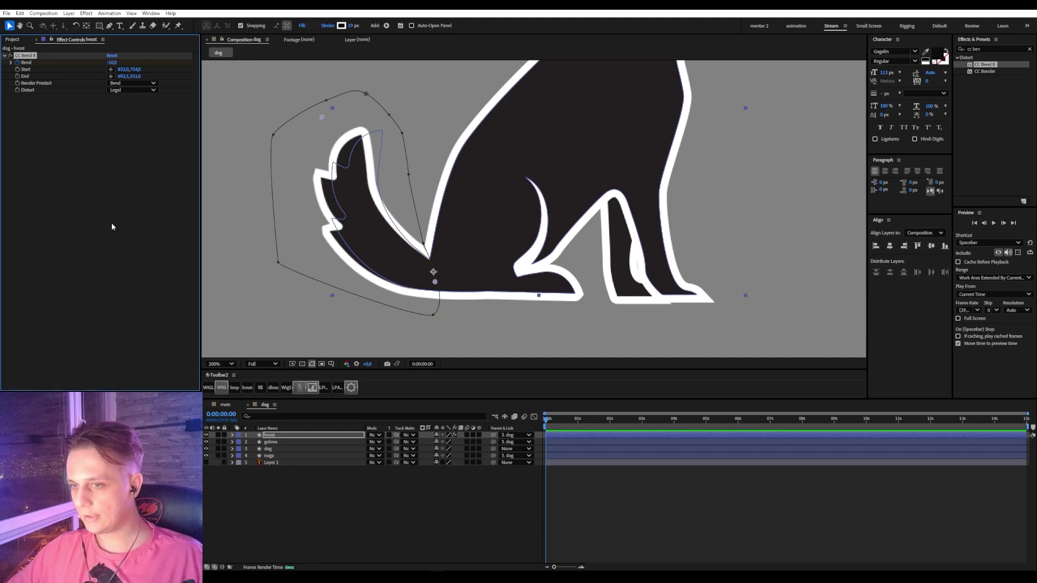
- Reveal the tail's keyframed properties, move 10 frames forward, and set Bend to 10
{"action": "key", "text": "u"}
{"action": "key", "text": "y"}
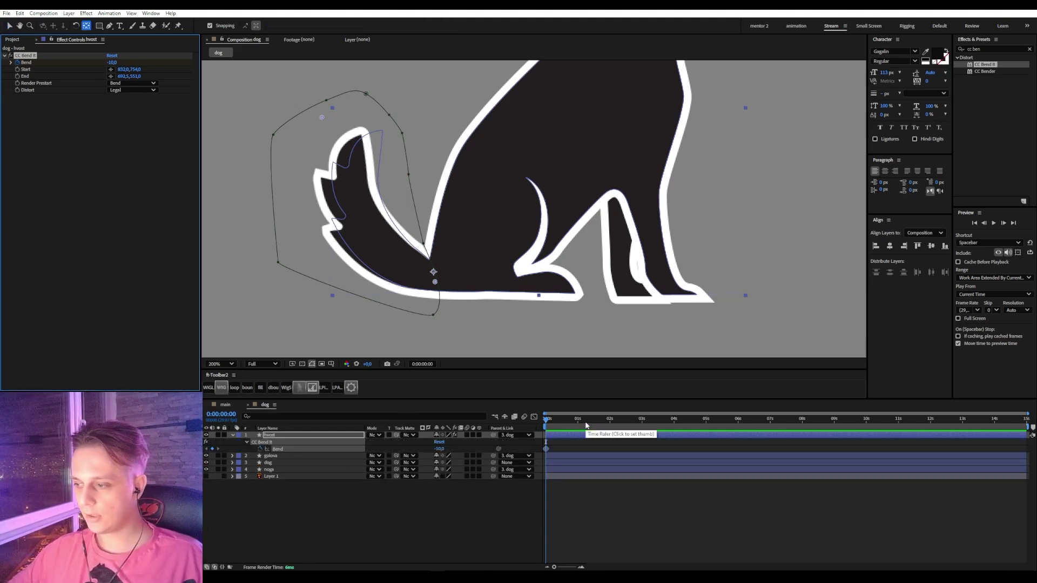
{"action": "key", "text": "shift+Page_Down"}
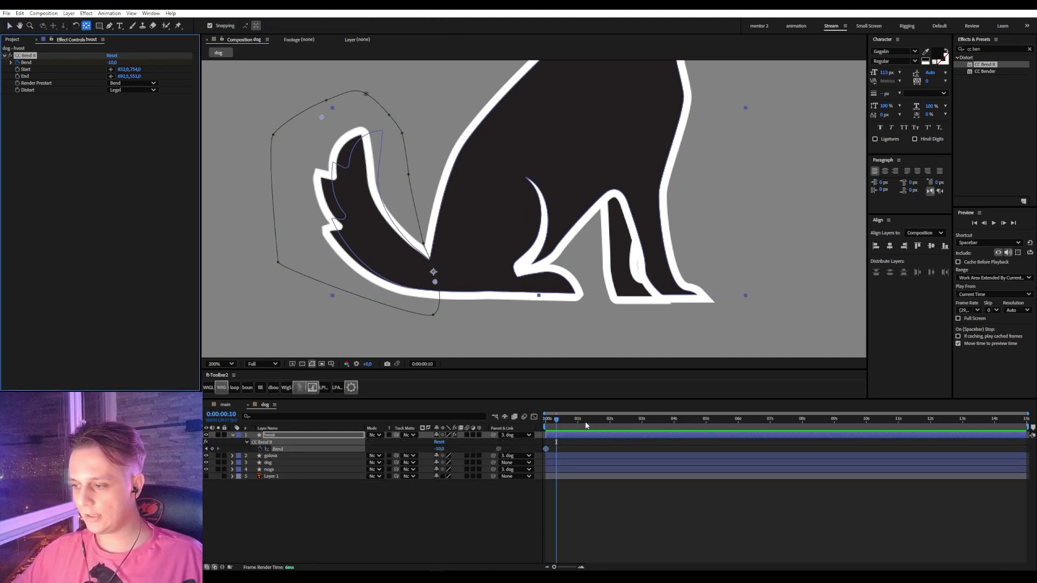
{"action": "left_click", "coordinate": [111, 62]}
{"action": "type", "text": "10"}
{"action": "key", "text": "Return"}
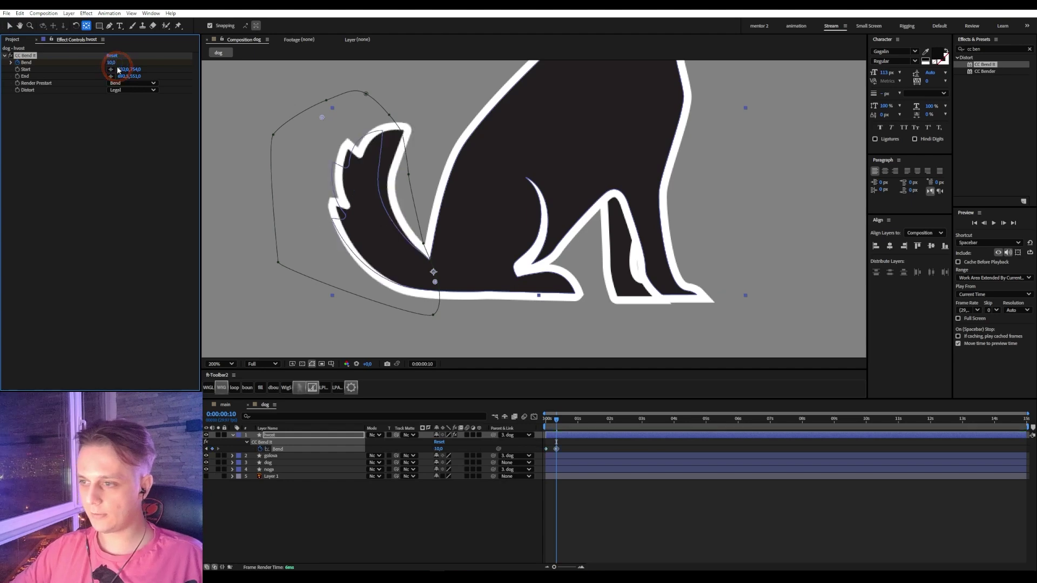
- Apply Easy Ease to both Bend keyframes of the "hvost" layer
{"action": "left_click", "coordinate": [493, 543]}
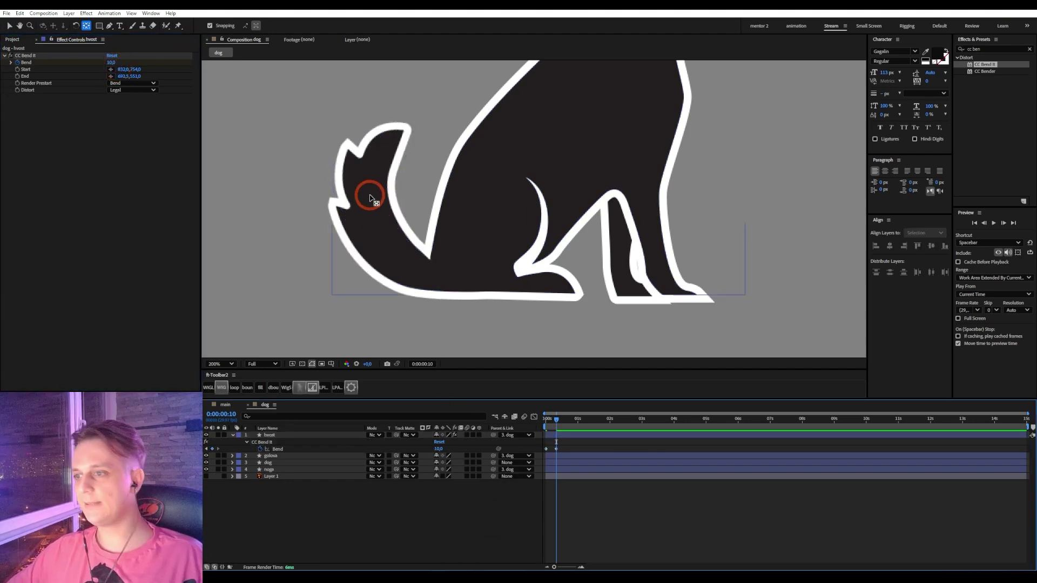
{"action": "key", "text": "comma"}
{"action": "left_click", "coordinate": [571, 442]}
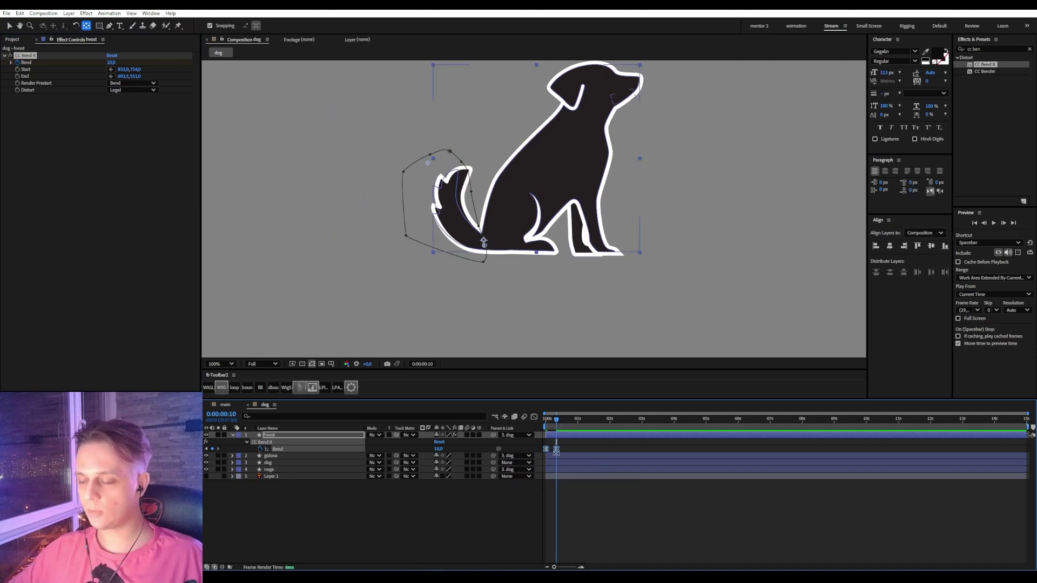
{"action": "key", "text": "period"}
{"action": "left_click_drag", "start_coordinate": [568, 446], "coordinate": [509, 479]}
{"action": "left_click", "coordinate": [492, 521]}
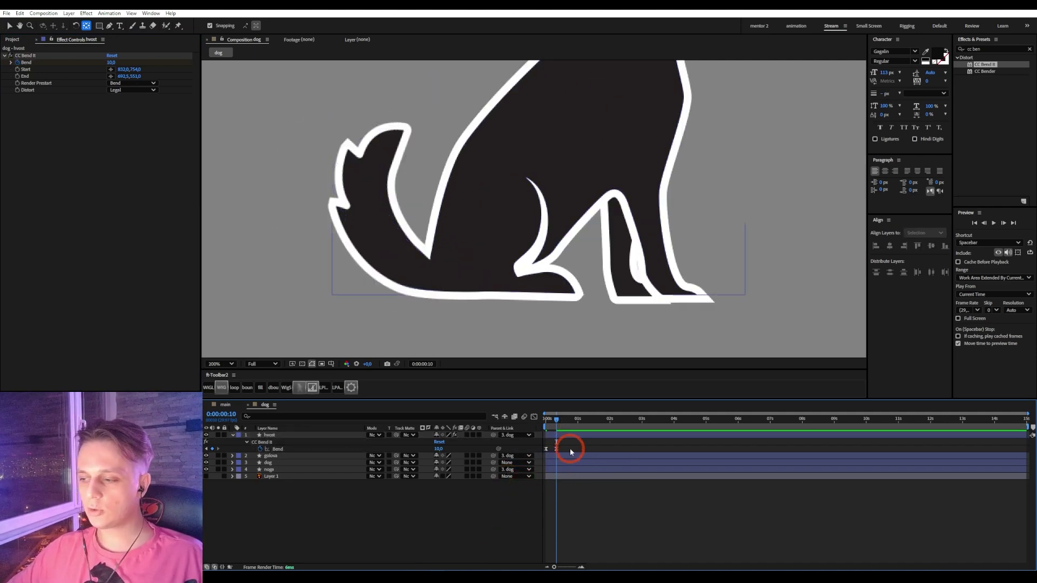
{"action": "left_click_drag", "start_coordinate": [569, 448], "coordinate": [1026, 454]}
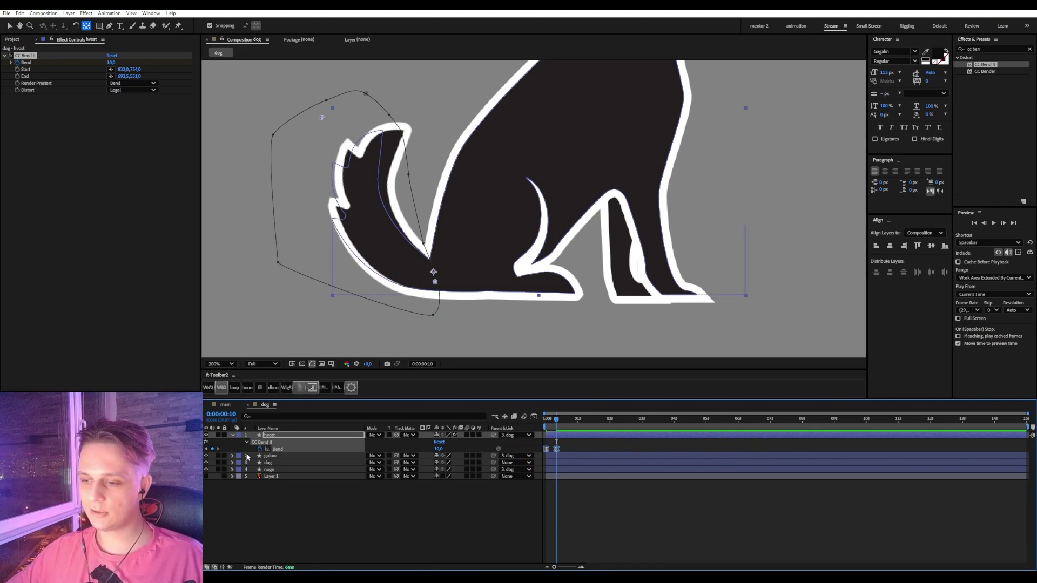
- Add an expression to the tail's Bend property and look for the loopOut function among the Property expressions
{"action": "scroll", "coordinate": [379, 329], "scroll_direction": "up", "scroll_amount": 1}
{"action": "left_click_drag", "start_coordinate": [361, 287], "coordinate": [561, 232]}
{"action": "left_click", "coordinate": [288, 501]}
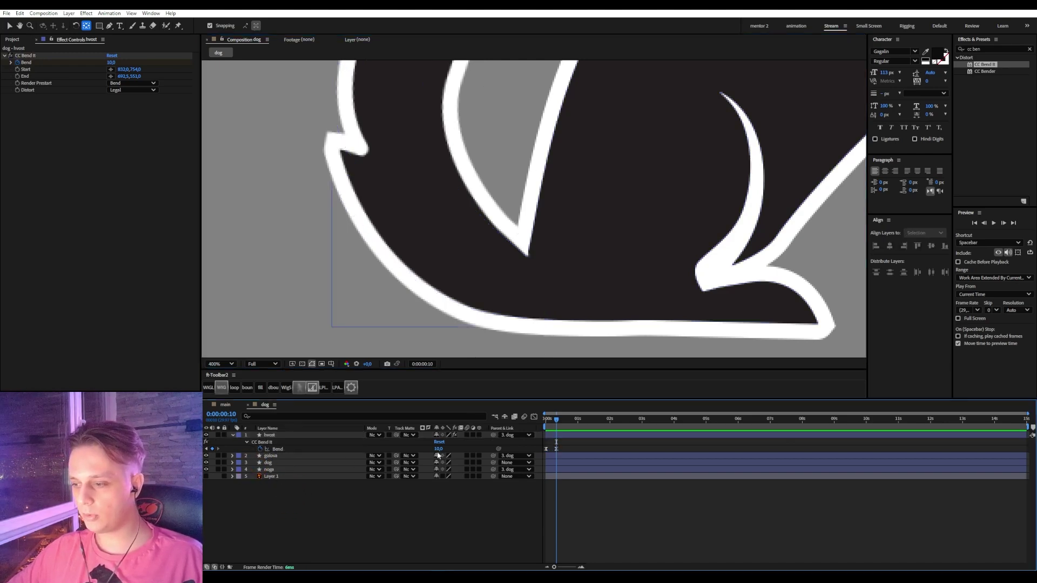
{"action": "left_click", "coordinate": [260, 449], "text": "alt"}
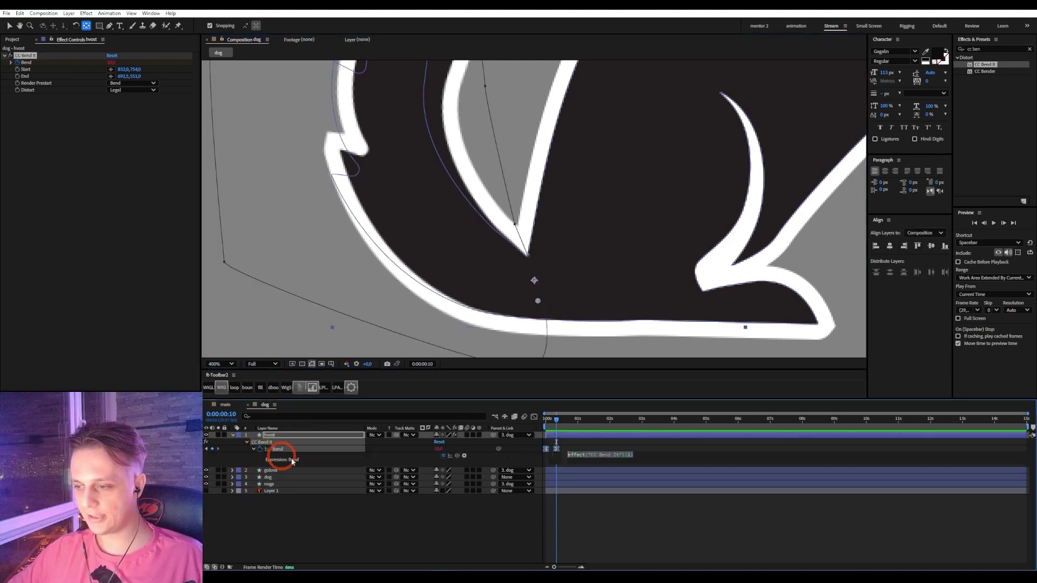
{"action": "left_click", "coordinate": [464, 456]}
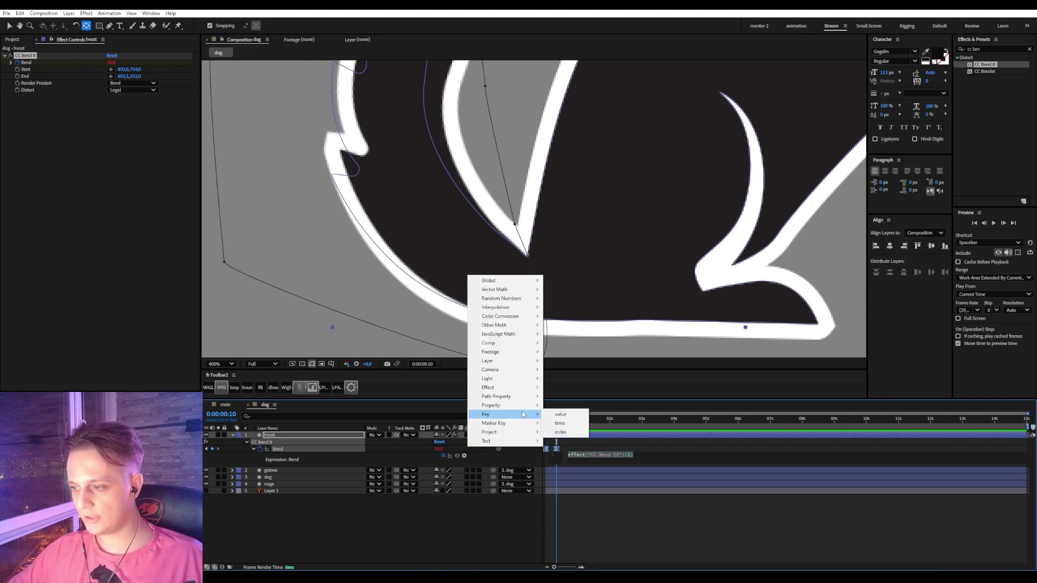
{"action": "mouse_move", "coordinate": [520, 405]}
{"action": "mouse_move", "coordinate": [506, 424]}
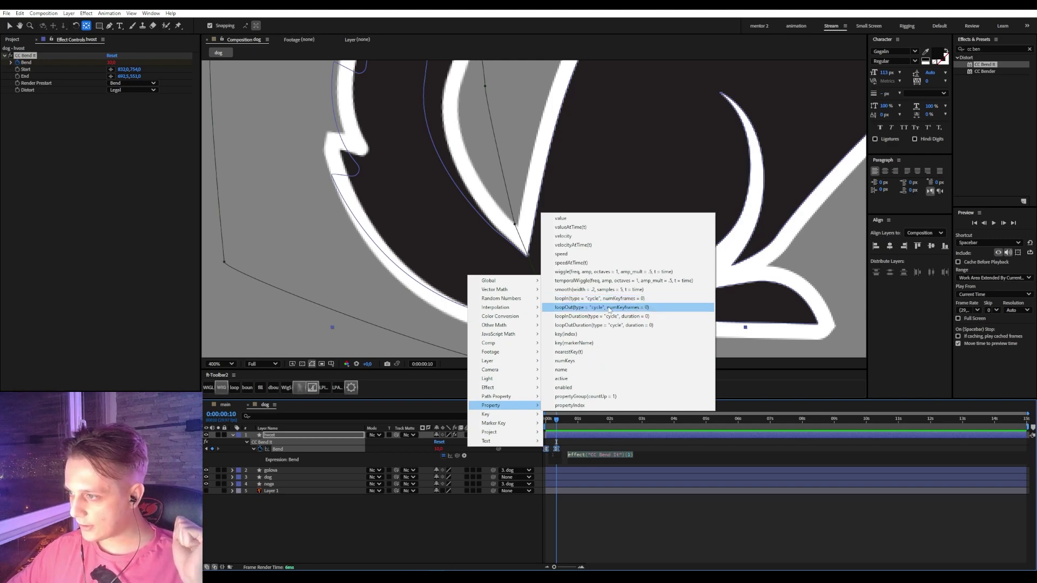
- Replace the Bend expression with the loopOut("pingpong") preset and check the expression text
{"action": "left_click", "coordinate": [362, 526]}
{"action": "left_click", "coordinate": [277, 449]}
{"action": "left_click", "coordinate": [336, 388]}
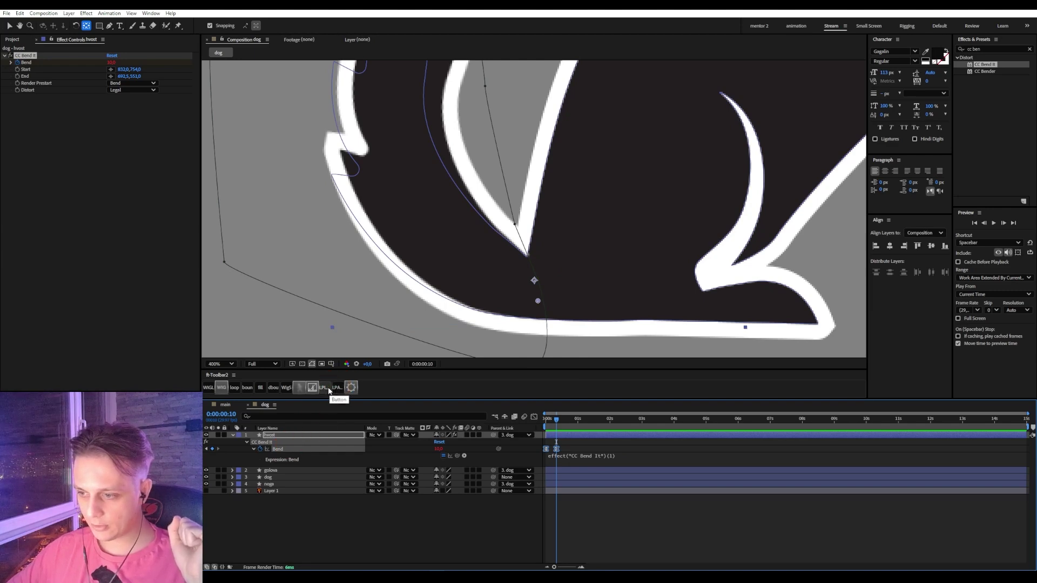
{"action": "left_click", "coordinate": [323, 388]}
{"action": "left_click", "coordinate": [580, 460]}
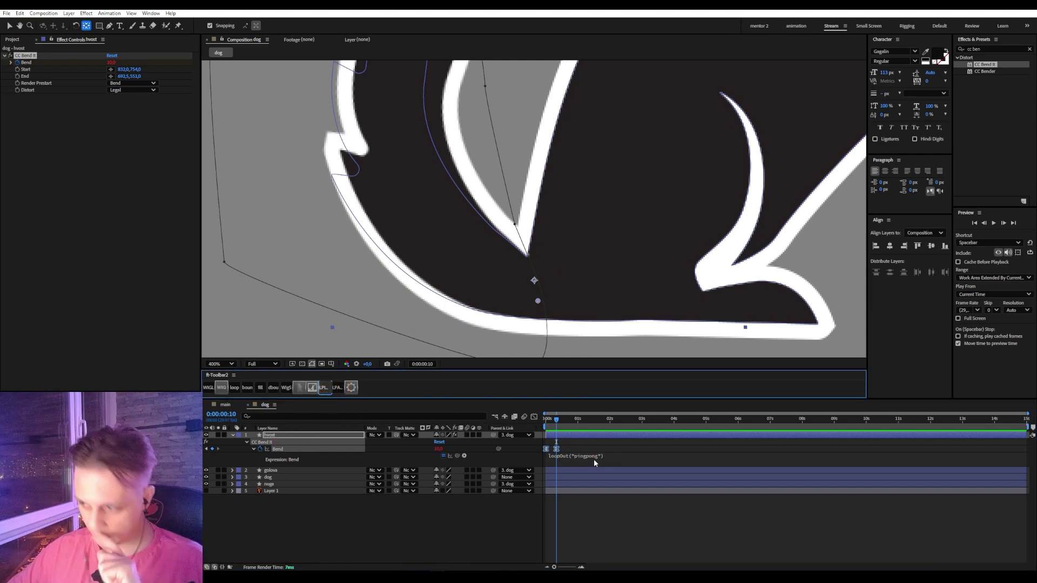
{"action": "left_click", "coordinate": [600, 460]}
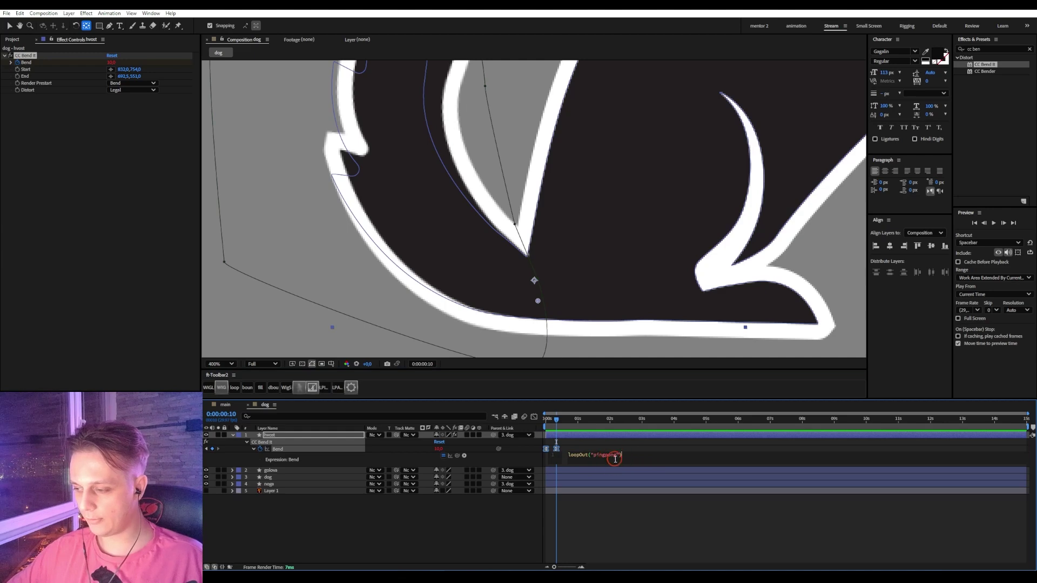
{"action": "left_click_drag", "start_coordinate": [621, 455], "coordinate": [590, 454]}
{"action": "left_click", "coordinate": [611, 454]}
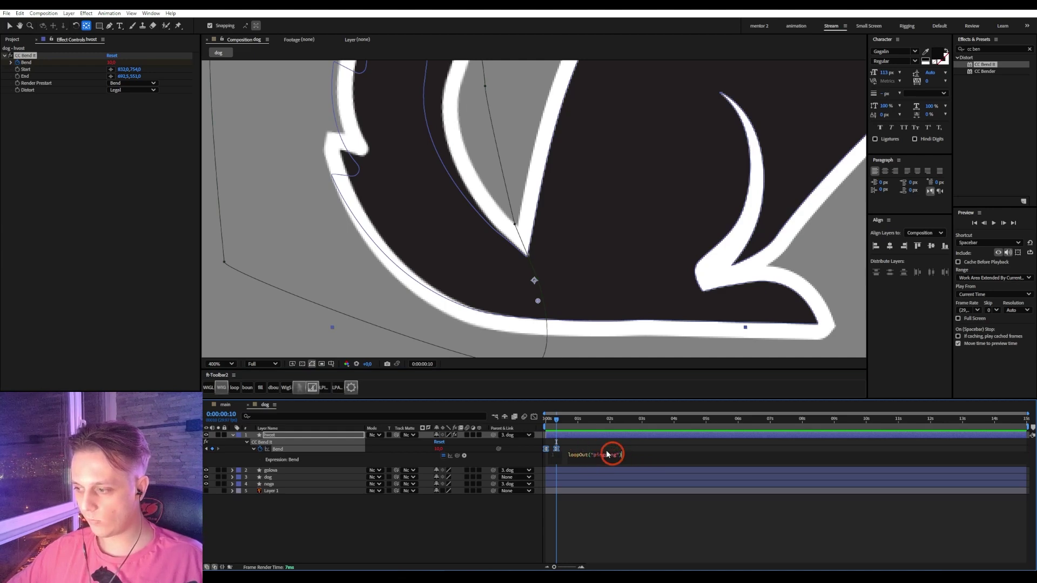
- Preview the dog composition from the start to check the looping tail wag
{"action": "mouse_move", "coordinate": [566, 420]}
{"action": "left_mouse_down"}
{"action": "mouse_move", "coordinate": [541, 420]}
{"action": "mouse_move", "coordinate": [556, 420]}
{"action": "left_mouse_up"}
{"action": "left_click", "coordinate": [590, 512]}
{"action": "scroll", "coordinate": [495, 269], "scroll_direction": "down", "scroll_amount": 2}
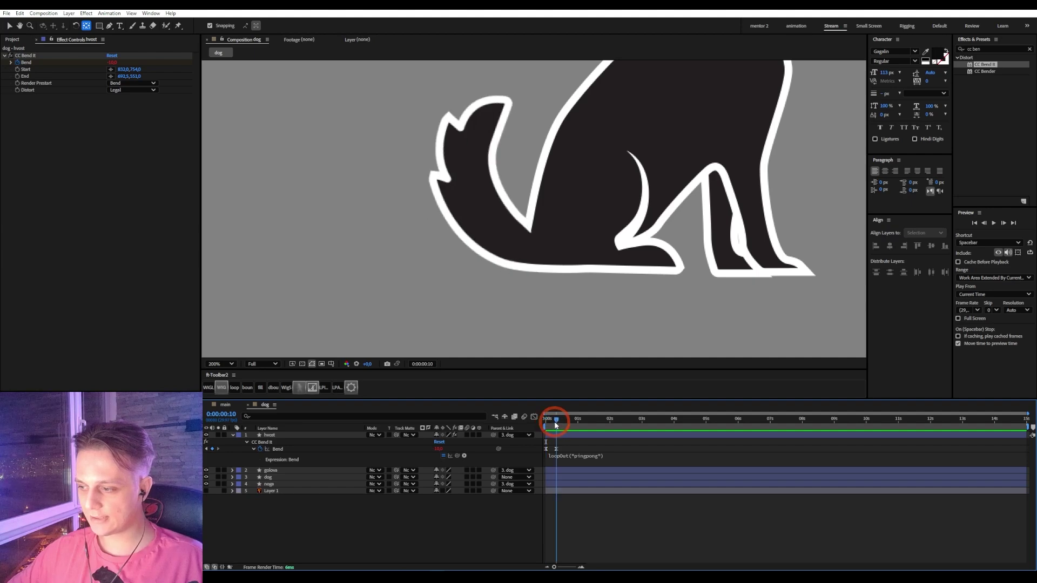
{"action": "left_click", "coordinate": [545, 451]}
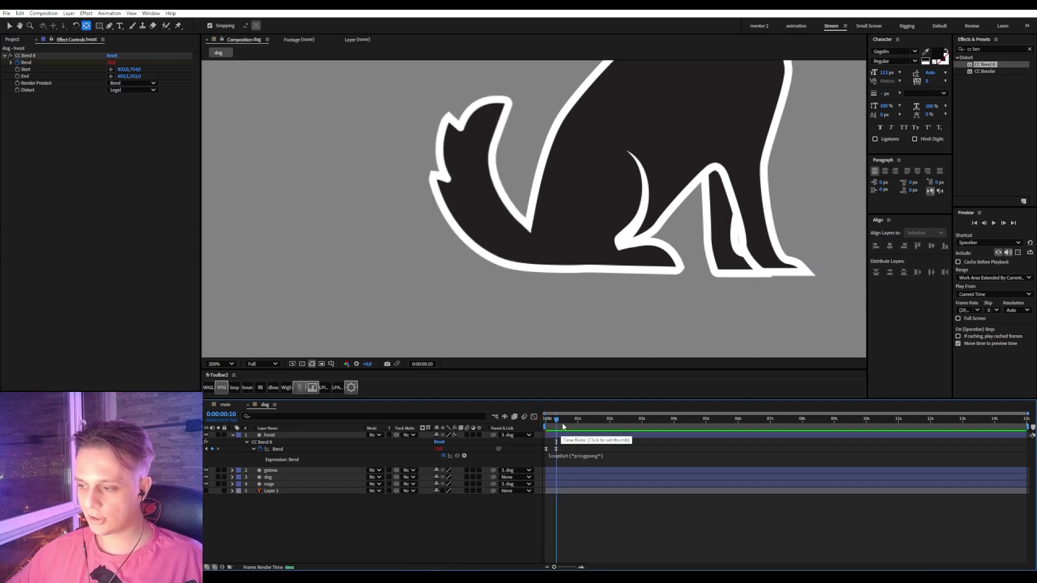
{"action": "key", "text": "space"}
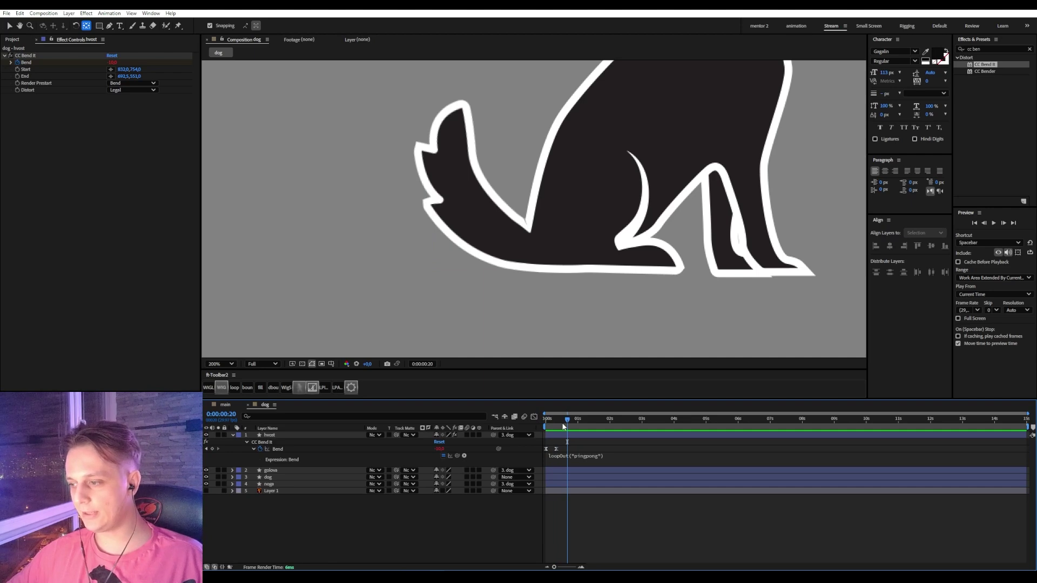
{"action": "key", "text": "space"}
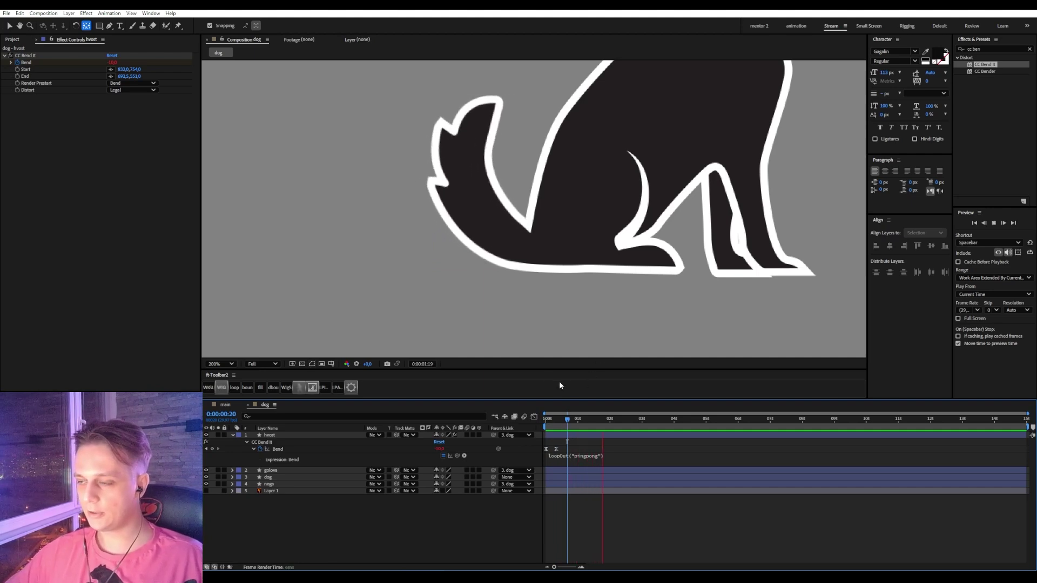
{"action": "scroll", "coordinate": [520, 240], "scroll_direction": "down", "scroll_amount": 4}
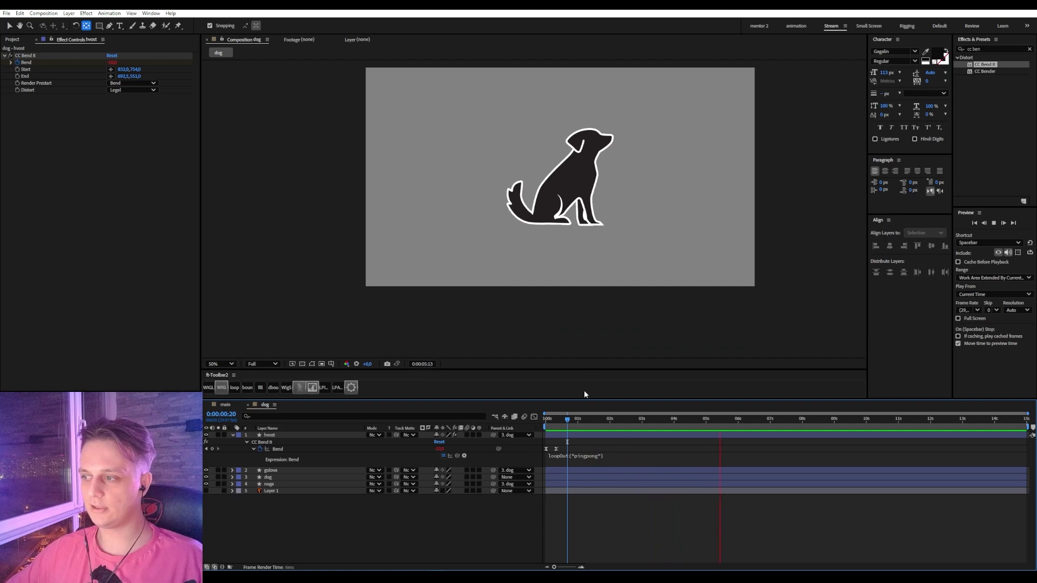
{"action": "left_click", "coordinate": [560, 420]}
{"action": "left_click_drag", "start_coordinate": [560, 420], "coordinate": [531, 384]}
{"action": "key", "text": "space"}
{"action": "key", "text": "space"}
{"action": "scroll", "coordinate": [556, 217], "scroll_direction": "up", "scroll_amount": 1}
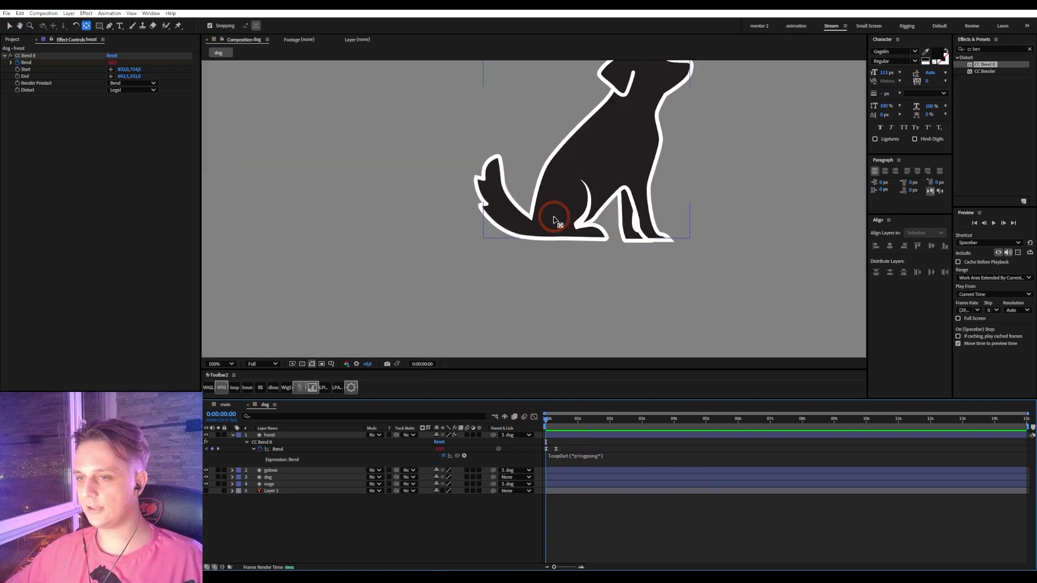
- Try moving the dog's body downward with its attached parts, and undo the move
{"action": "key", "text": "v"}
{"action": "left_click", "coordinate": [622, 149]}
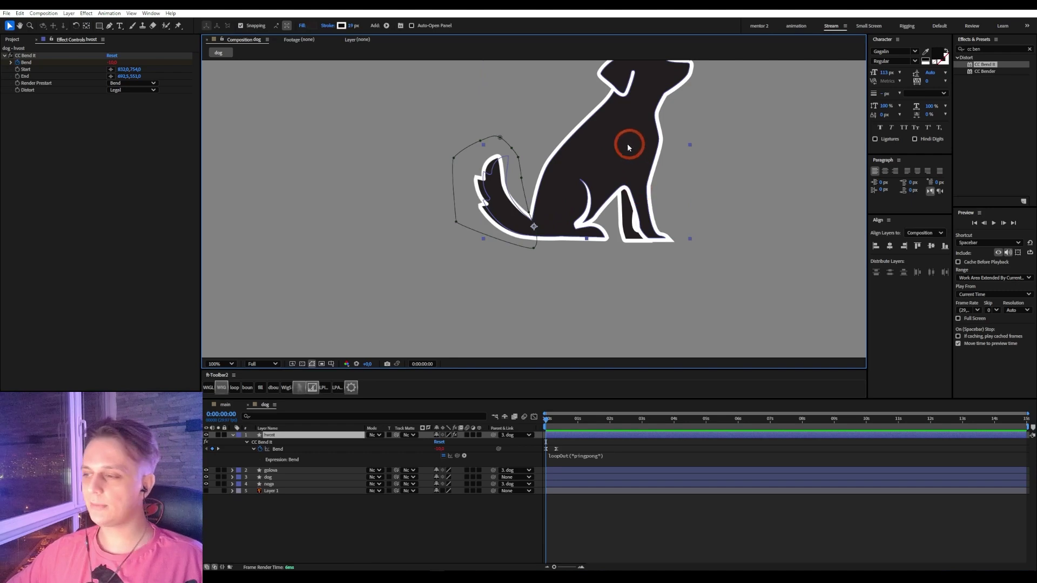
{"action": "left_click_drag", "start_coordinate": [624, 149], "coordinate": [624, 193]}
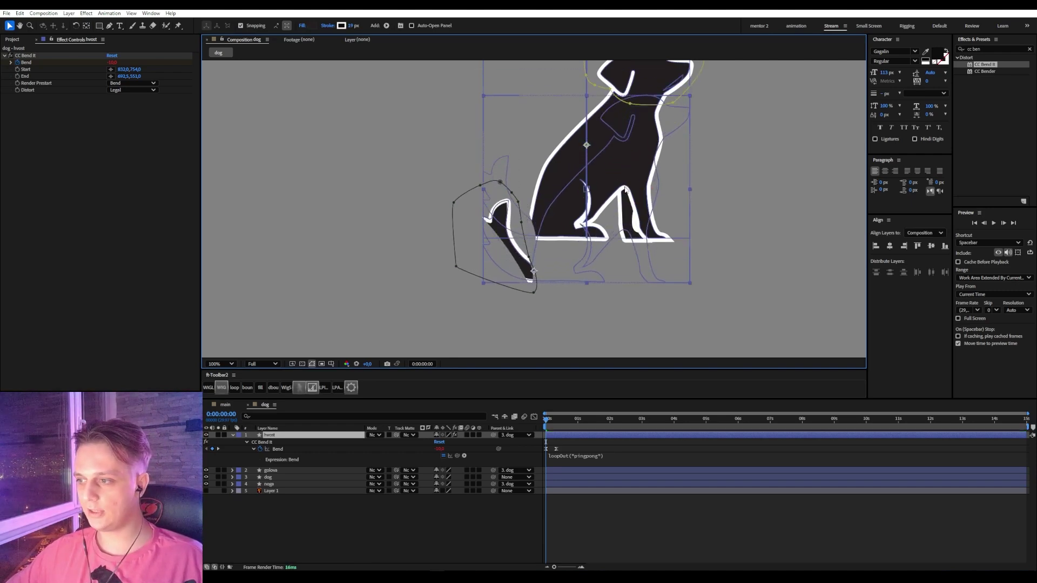
{"action": "key", "text": "ctrl+z"}
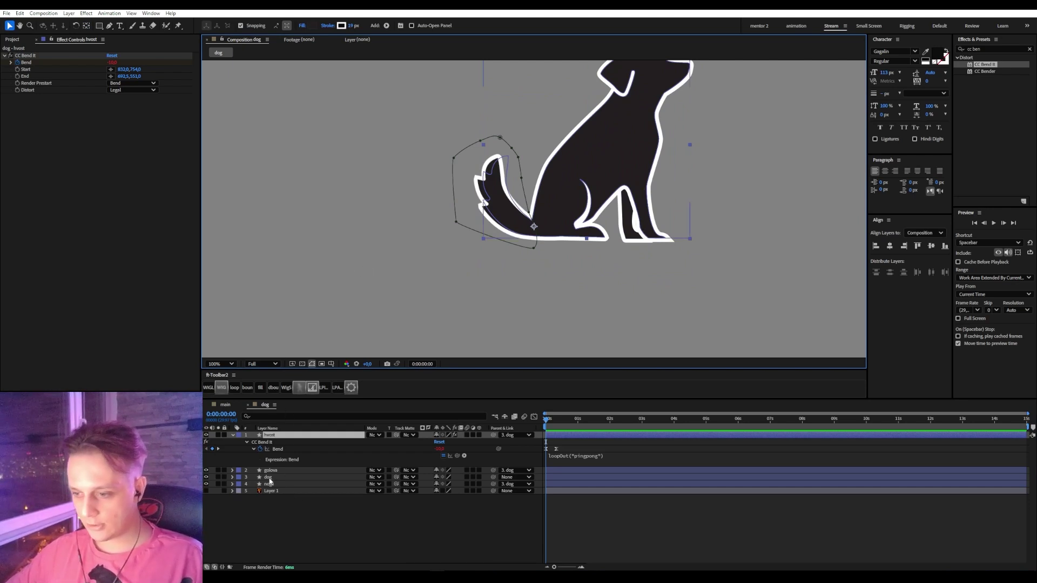
- Reveal the Position property of the "dog" layer and select the "hvost" layer to show its CC Bend It settings
{"action": "left_click", "coordinate": [269, 477]}
{"action": "key", "text": "p"}
{"action": "left_click", "coordinate": [275, 506]}
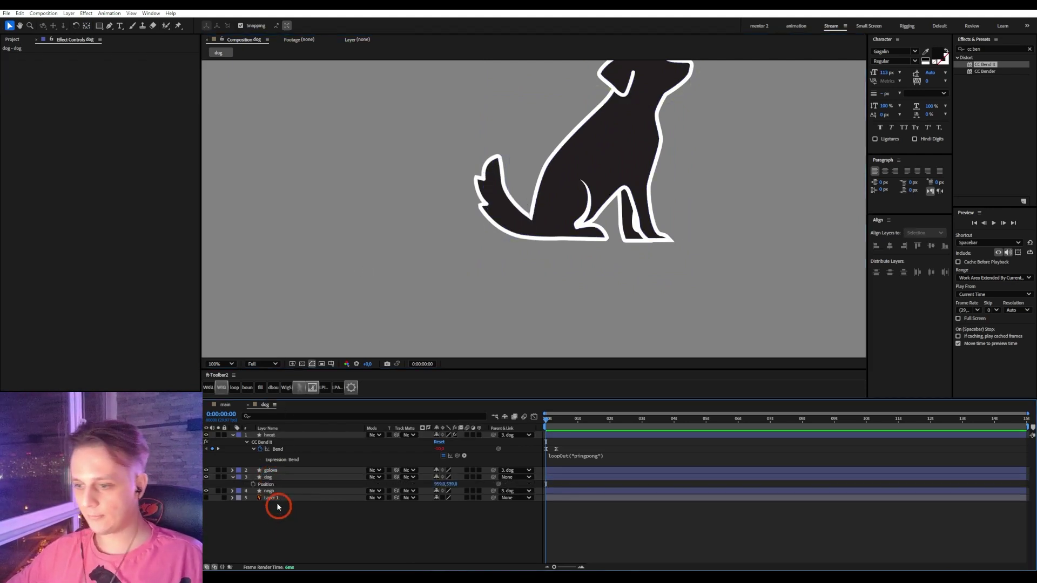
{"action": "left_click", "coordinate": [268, 435]}
{"action": "left_click", "coordinate": [331, 450]}
{"action": "left_click", "coordinate": [524, 241]}
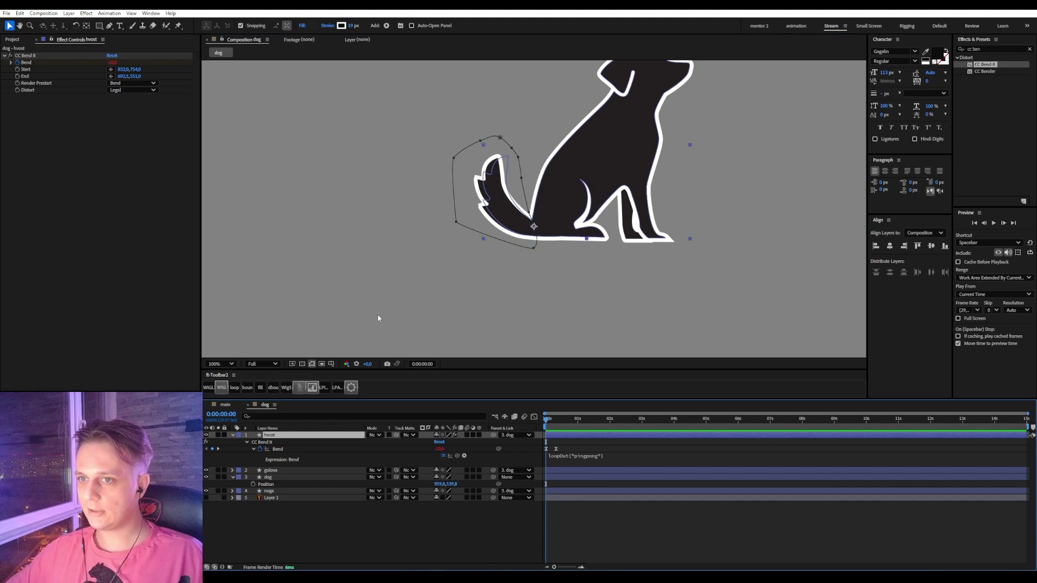
- Add an expression to the "hvost" layer's CC Bend It Start, link it to the "dog" layer's Position, and begin it with value
{"action": "left_click", "coordinate": [17, 69], "text": "alt"}
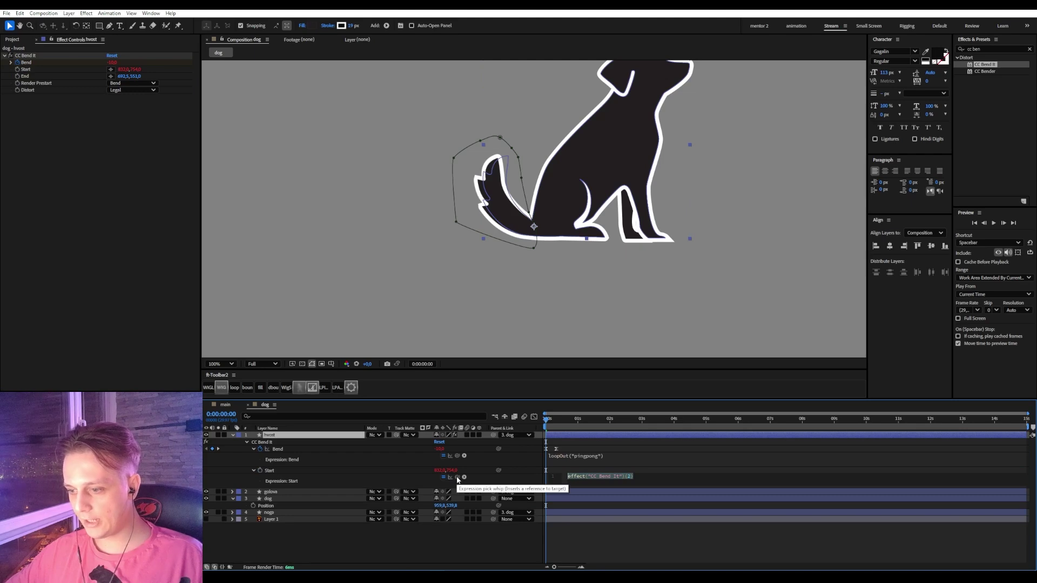
{"action": "left_click_drag", "start_coordinate": [457, 477], "coordinate": [289, 507]}
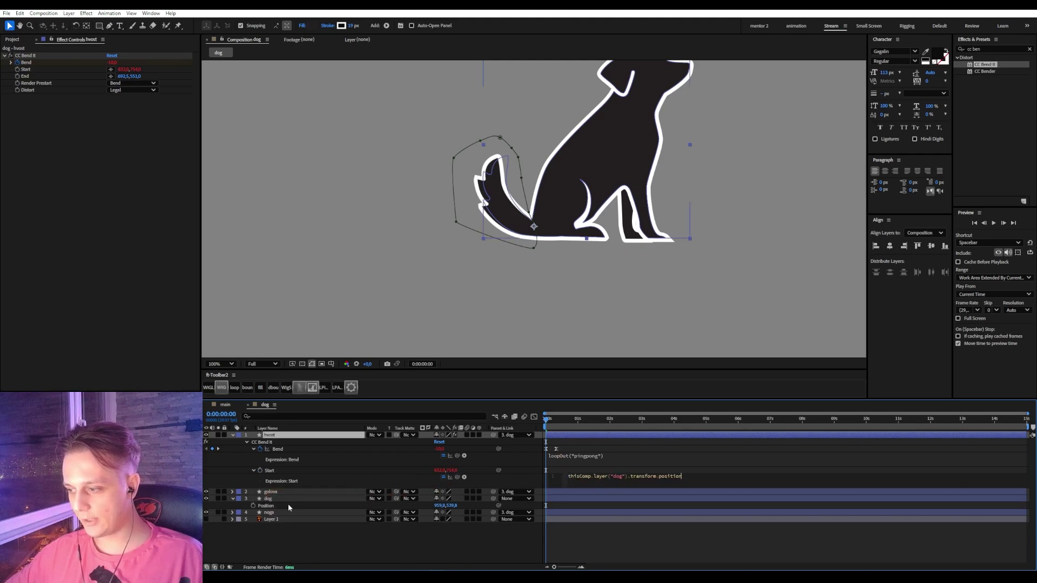
{"action": "key", "text": "Home"}
{"action": "type", "text": "value + "}
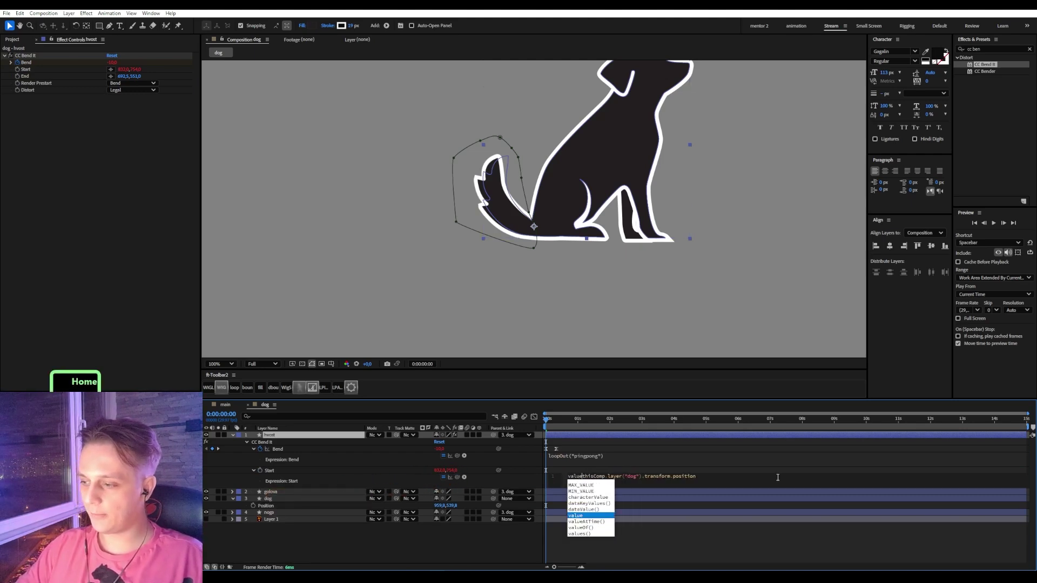
{"action": "type", "text": "- "}
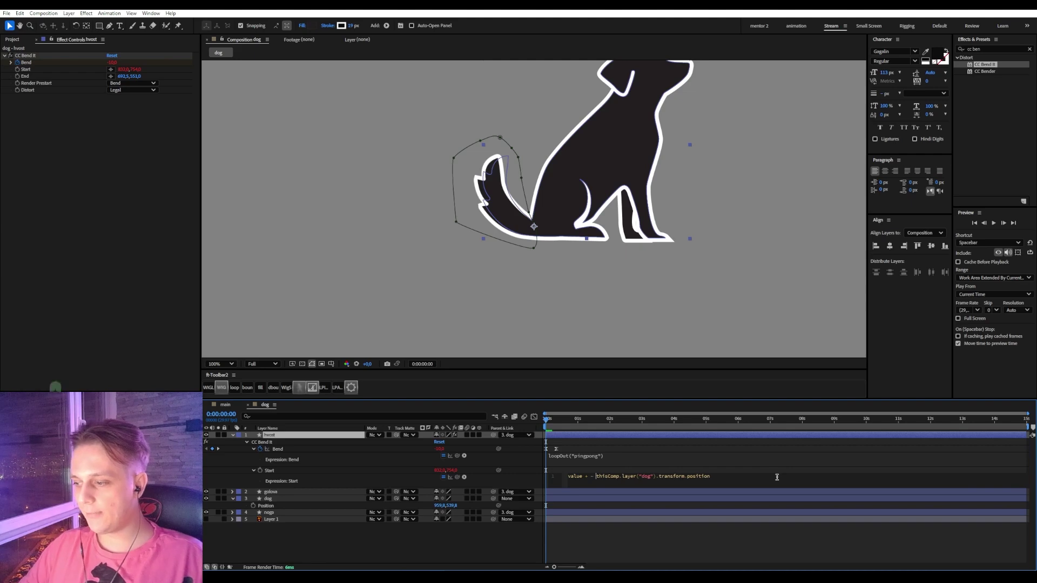
- Complete the Start expression as value - [959,539] + thisComp.layer("dog").transform.position and apply it
{"action": "type", "text": "["}
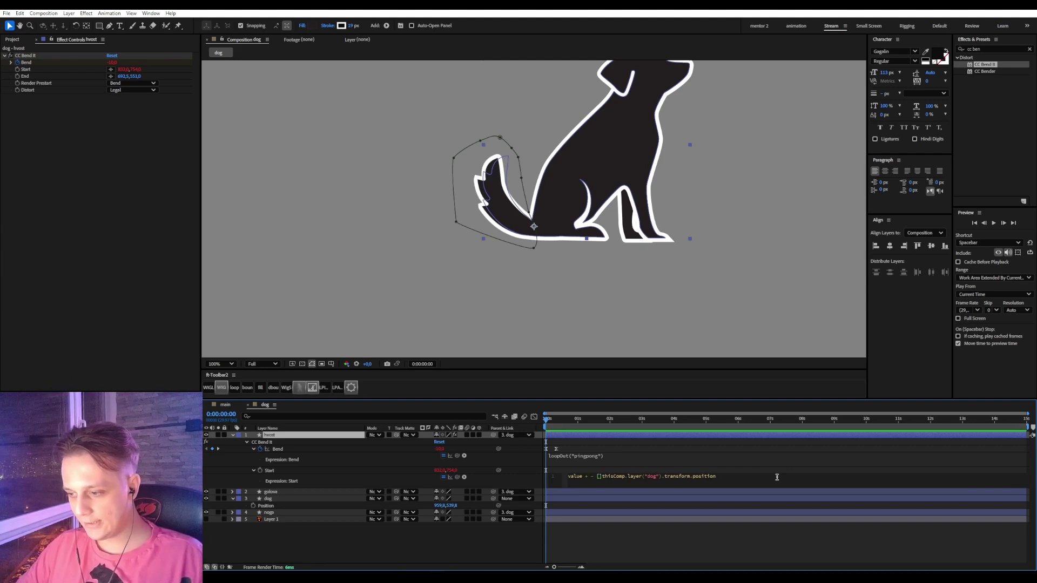
{"action": "type", "text": "959"}
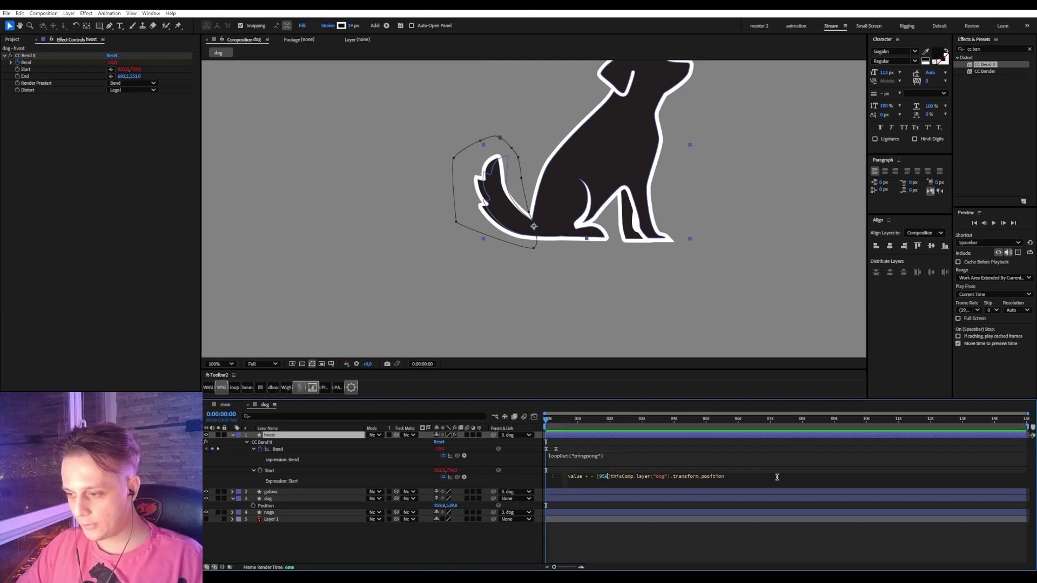
{"action": "type", "text": ","}
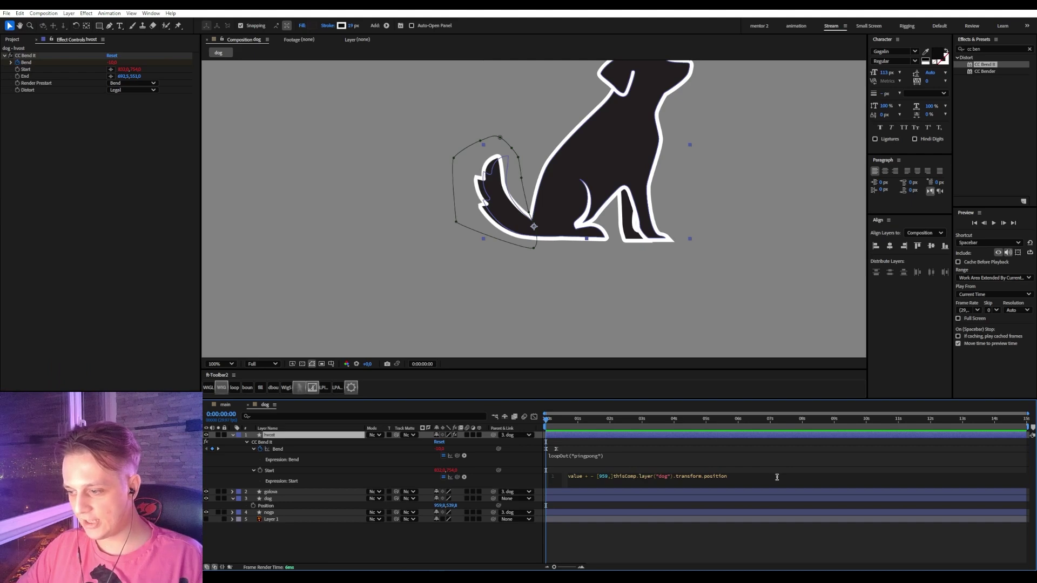
{"action": "type", "text": "539]"}
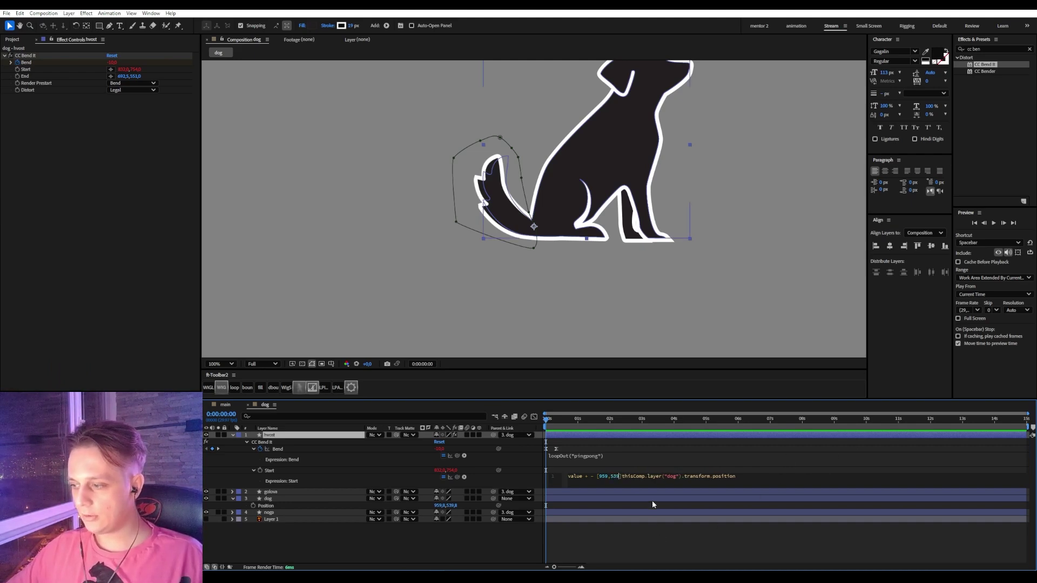
{"action": "type", "text": "+"}
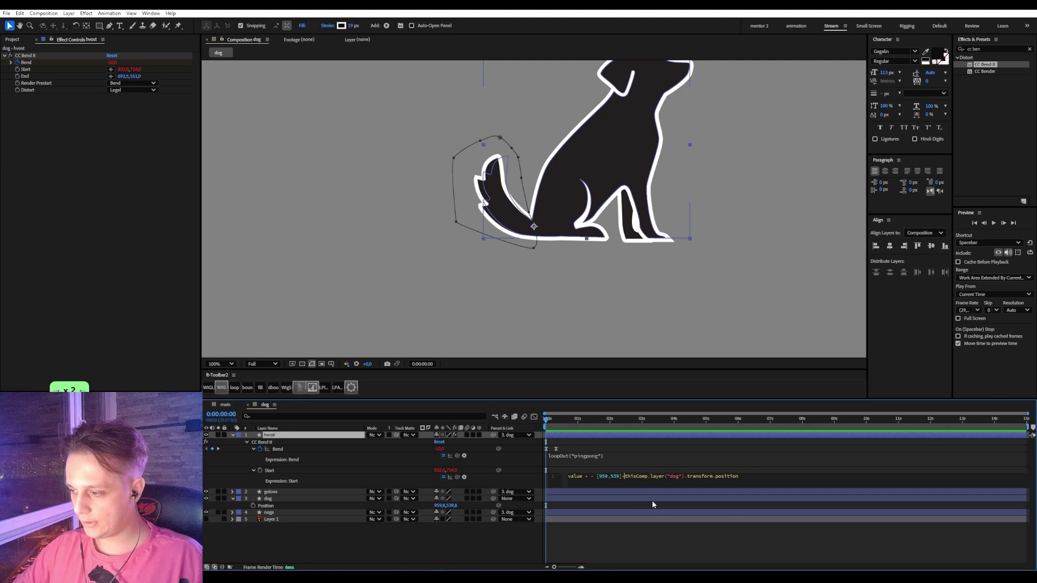
{"action": "key", "text": "Left"}
{"action": "key", "text": "Right"}
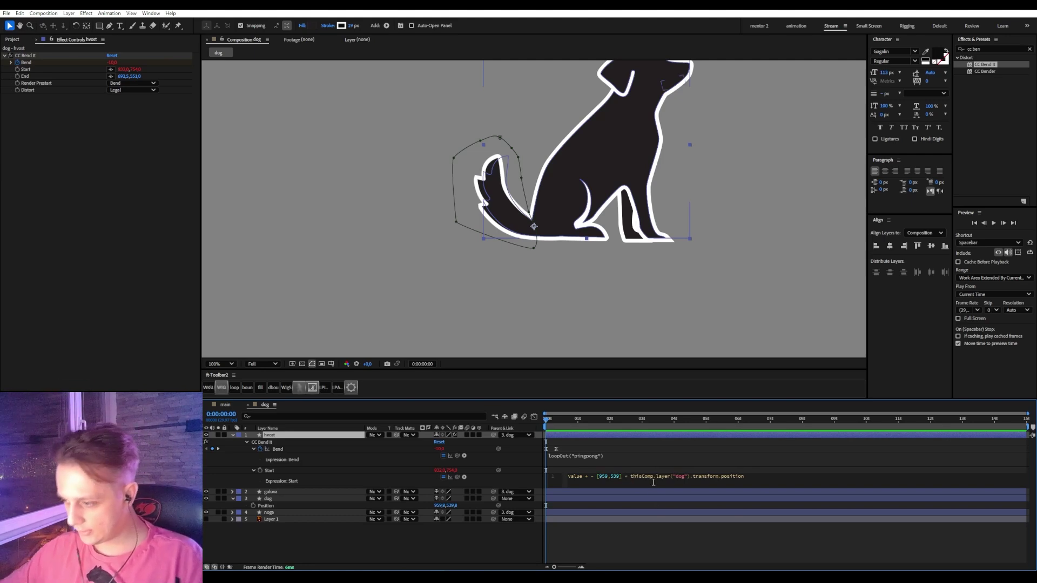
{"action": "left_click", "coordinate": [587, 477]}
{"action": "key", "text": "BackSpace"}
{"action": "key", "text": "BackSpace"}
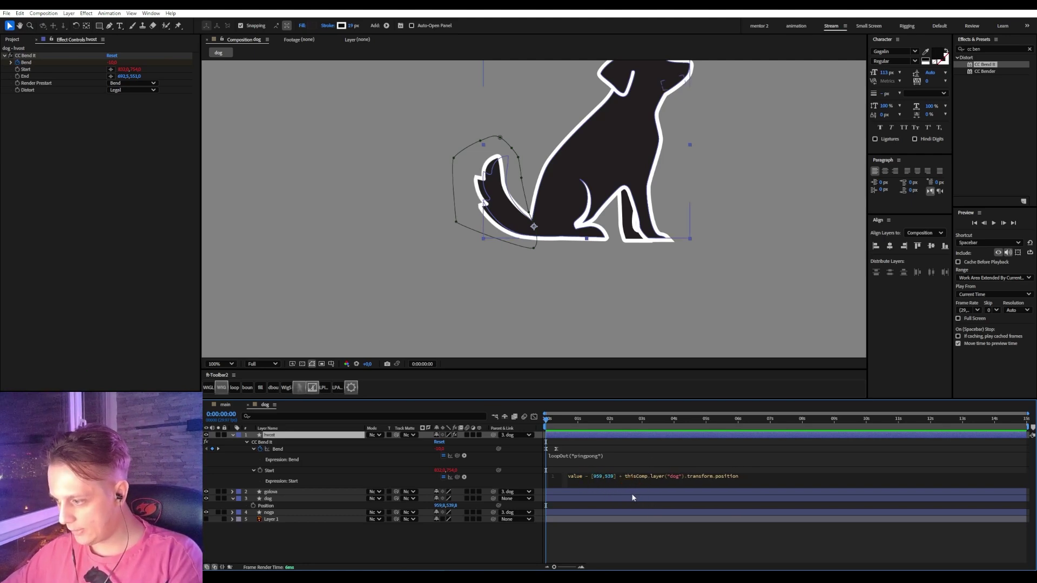
{"action": "left_click", "coordinate": [620, 534]}
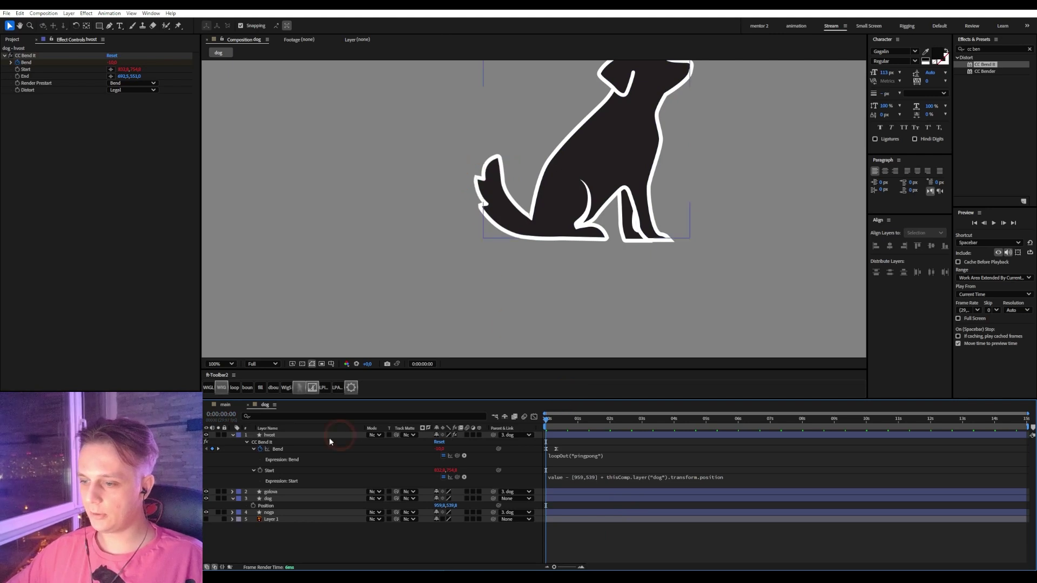
- Show the CC Bend It points on the tail, try moving the dog artwork, and undo the move
{"action": "left_click", "coordinate": [271, 436]}
{"action": "left_click", "coordinate": [27, 56]}
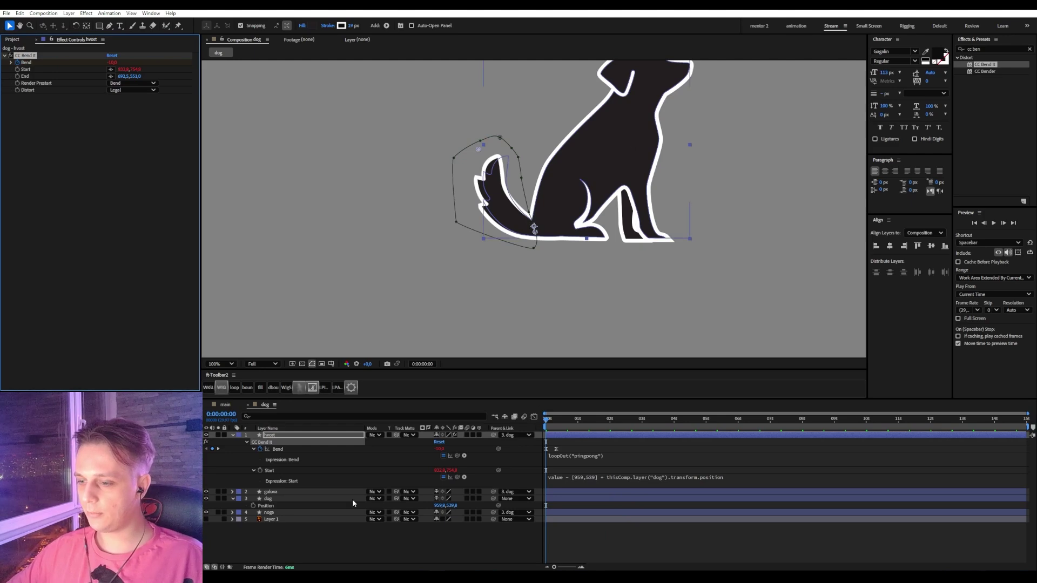
{"action": "left_click", "coordinate": [275, 493]}
{"action": "left_click_drag", "start_coordinate": [608, 129], "coordinate": [585, 143]}
{"action": "key", "text": "ctrl+z"}
{"action": "left_click", "coordinate": [279, 499]}
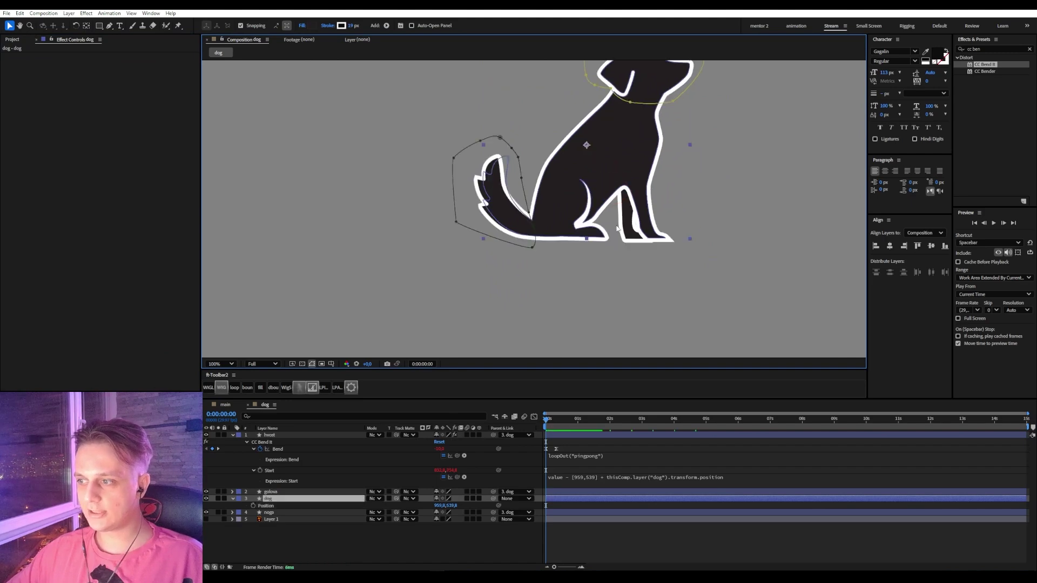
{"action": "left_click", "coordinate": [591, 527]}
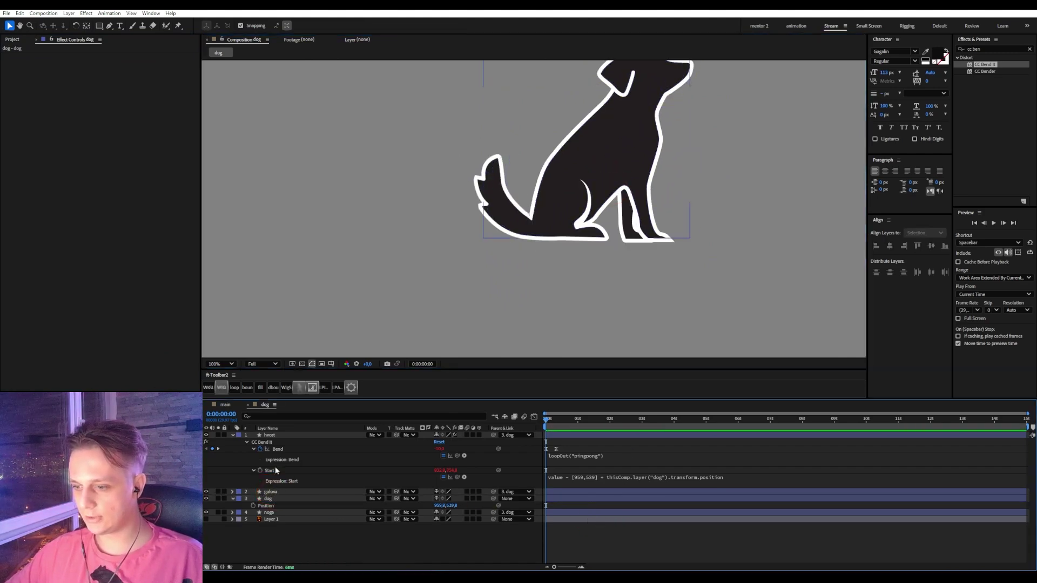
- Give CC Bend It's End the same expression as Start: value - [959,539] + thisComp.layer("dog").transform.position
{"action": "left_click", "coordinate": [270, 435]}
{"action": "left_click", "coordinate": [50, 95]}
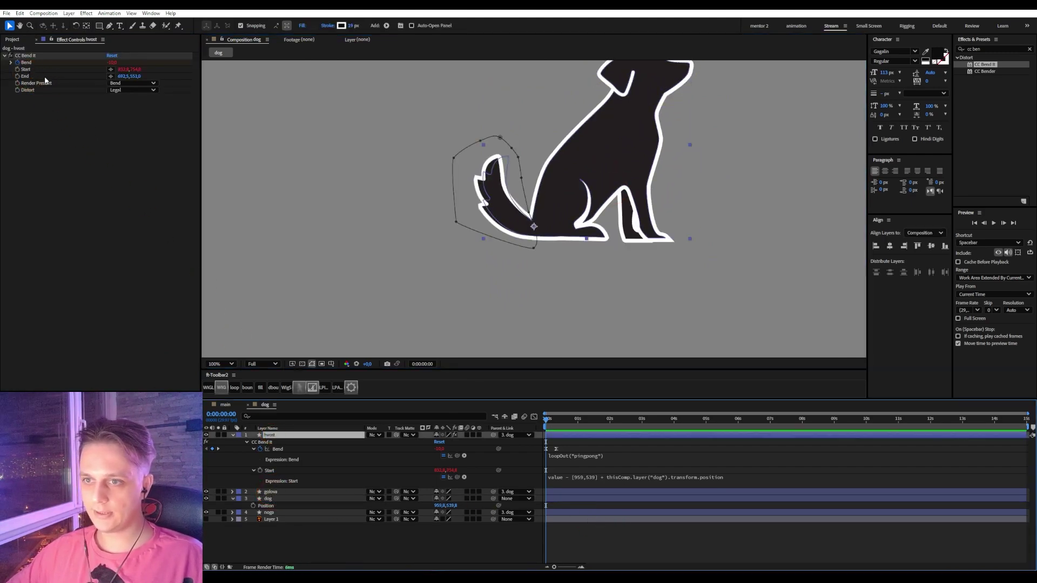
{"action": "left_click", "coordinate": [20, 77]}
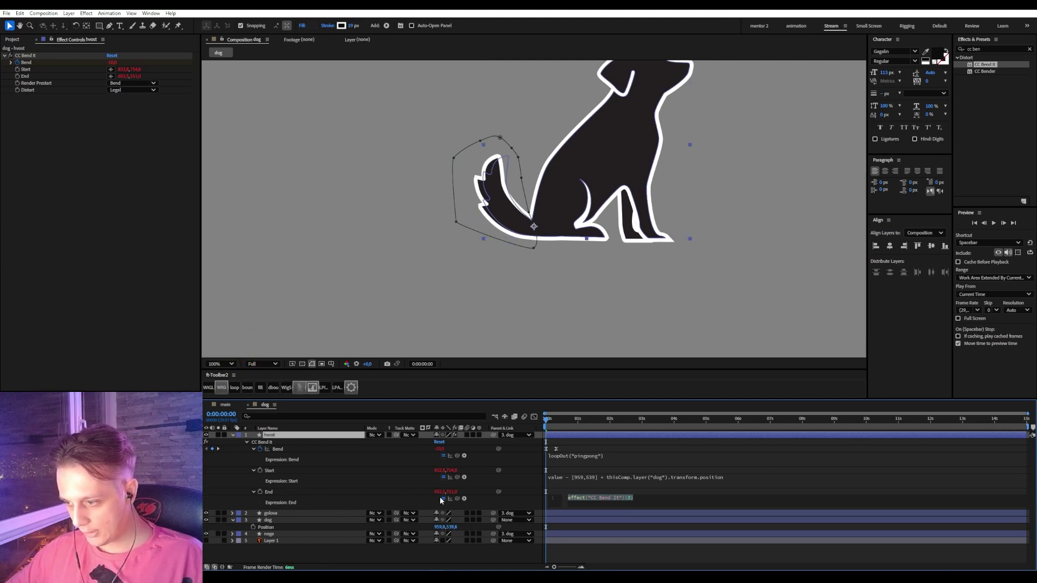
{"action": "left_click_drag", "start_coordinate": [458, 499], "coordinate": [267, 527]}
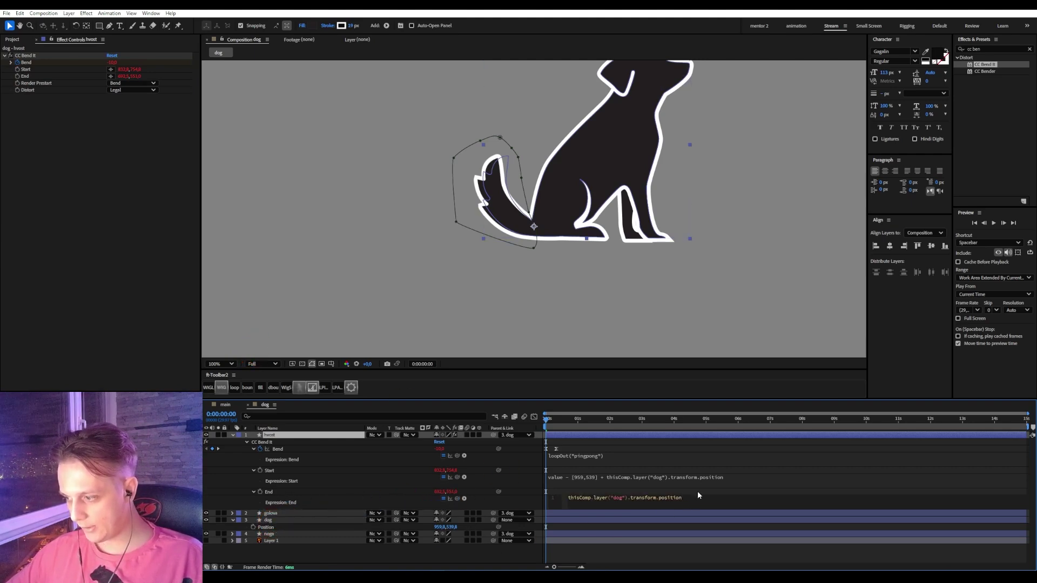
{"action": "left_click", "coordinate": [702, 478]}
{"action": "key", "text": "ctrl+c"}
{"action": "left_click", "coordinate": [632, 499]}
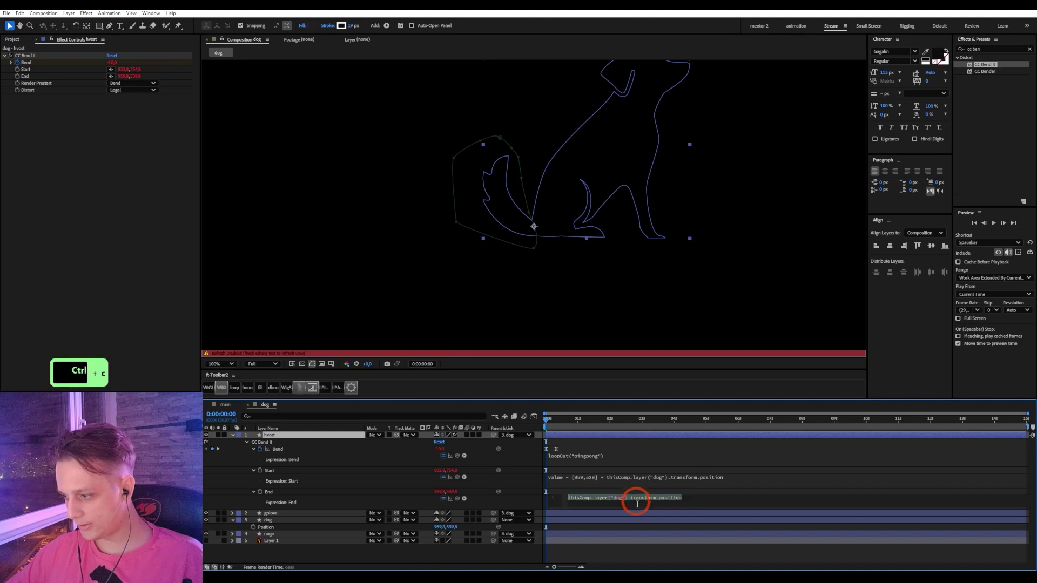
{"action": "key", "text": "ctrl+v"}
{"action": "left_click", "coordinate": [646, 562]}
{"action": "left_click", "coordinate": [603, 521]}
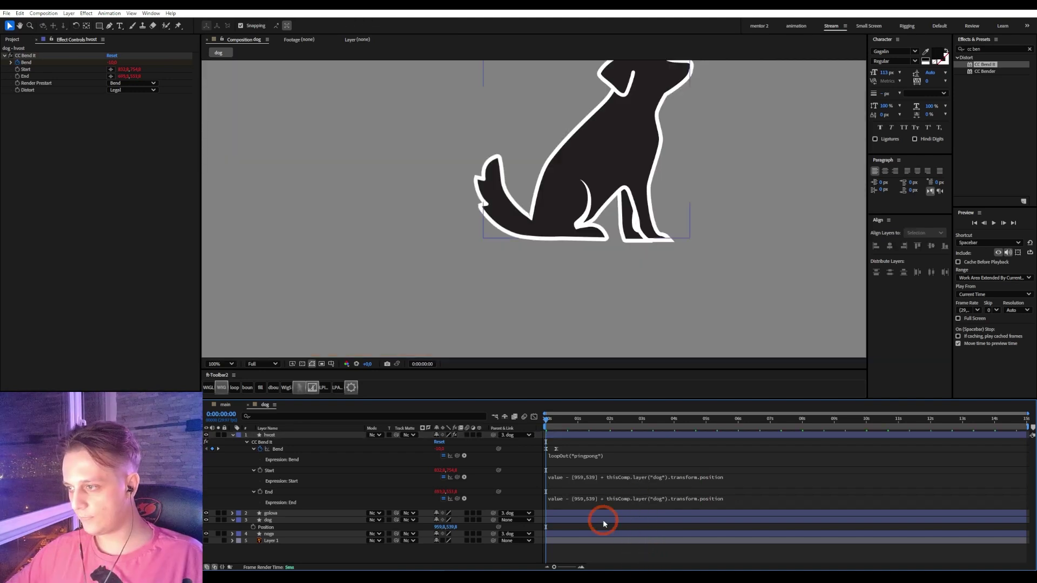
- Try moving the "dog" layer at the first frame to test whether the tail follows, and undo the move
{"action": "left_click", "coordinate": [545, 420]}
{"action": "left_click", "coordinate": [543, 421]}
{"action": "left_click", "coordinate": [621, 146]}
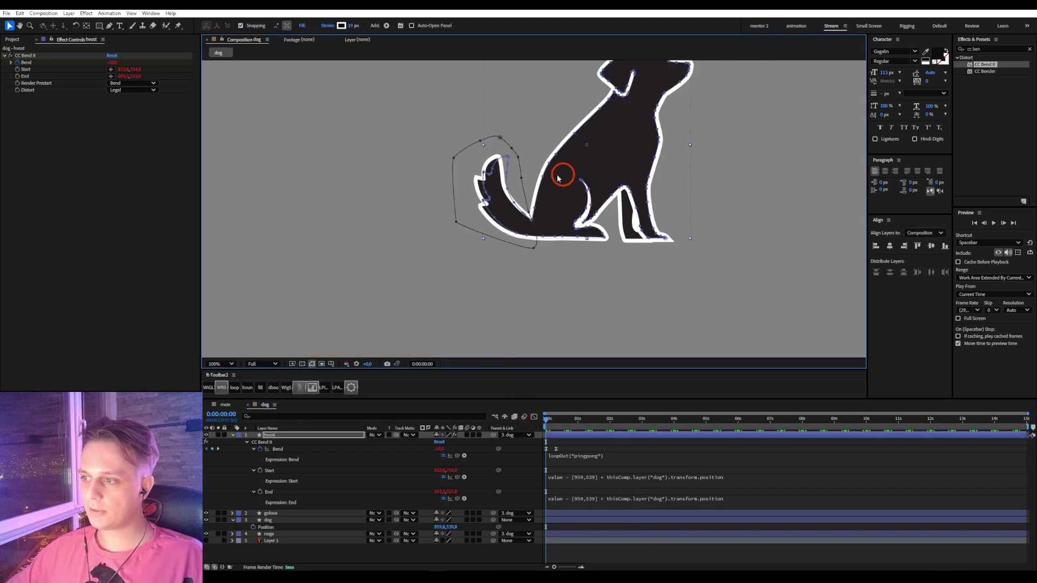
{"action": "left_click", "coordinate": [273, 520]}
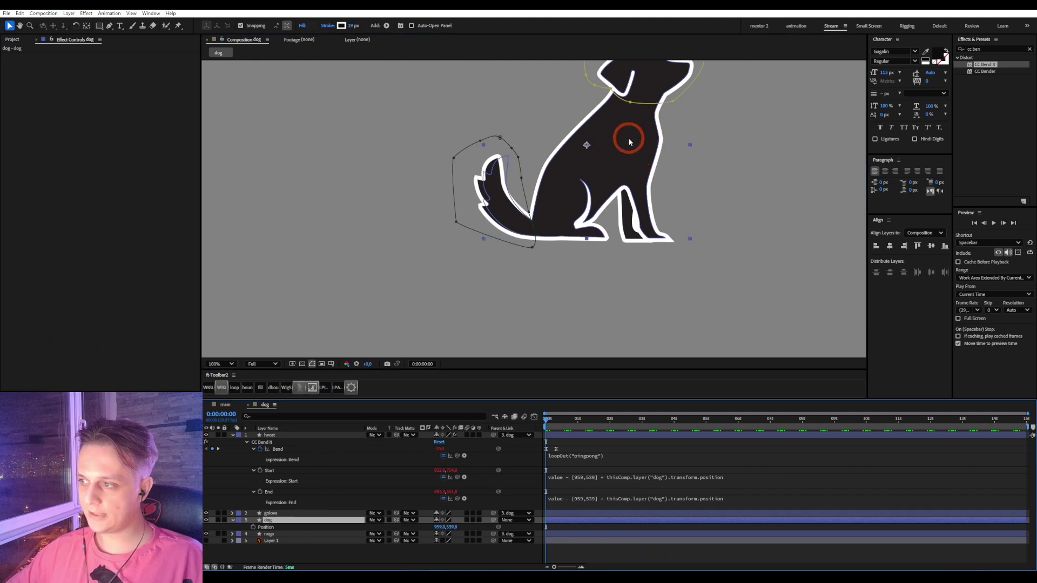
{"action": "left_click_drag", "start_coordinate": [625, 139], "coordinate": [603, 144]}
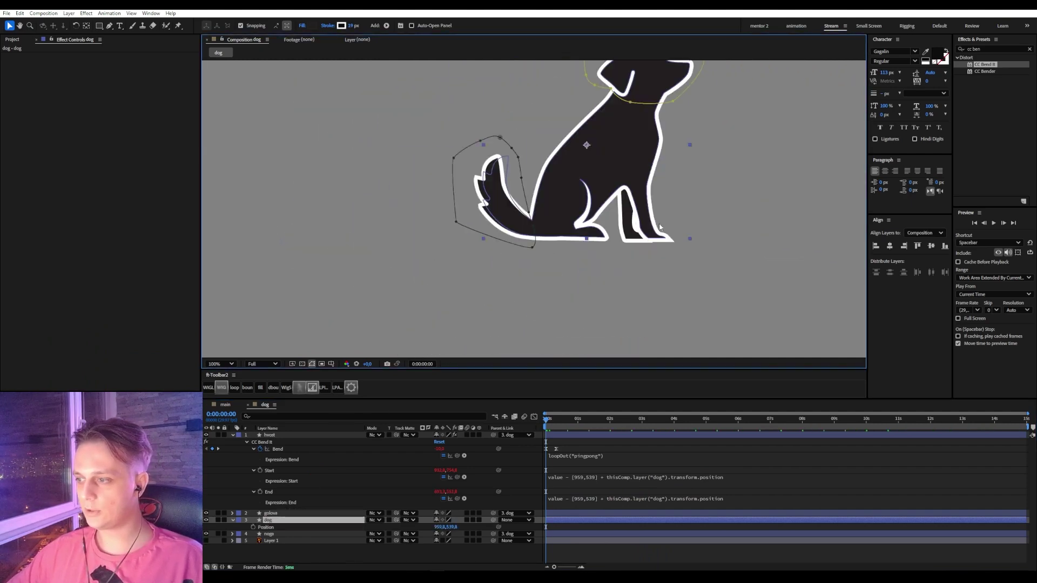
{"action": "key", "text": "comma"}
{"action": "key", "text": "ctrl+z"}
- Collapse the open properties of all layers in the dog composition and deselect them
{"action": "key", "text": "ctrl+a"}
{"action": "key", "text": "u"}
{"action": "left_click", "coordinate": [620, 510]}
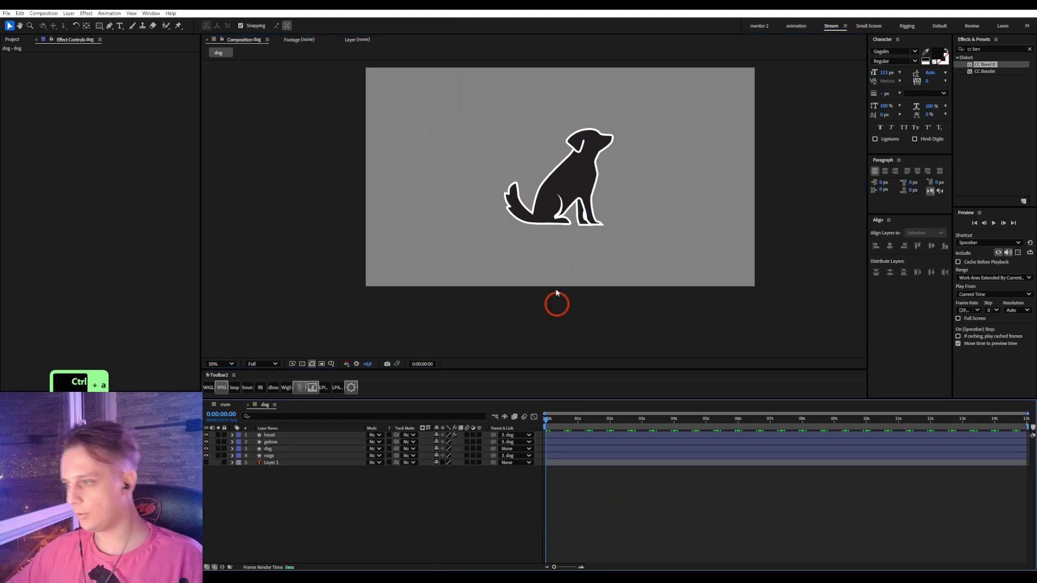
- Move the "golova" layer's anchor point to the base of the dog's neck
{"action": "scroll", "coordinate": [598, 174], "scroll_direction": "up", "scroll_amount": 1}
{"action": "left_click_drag", "start_coordinate": [598, 174], "coordinate": [500, 252]}
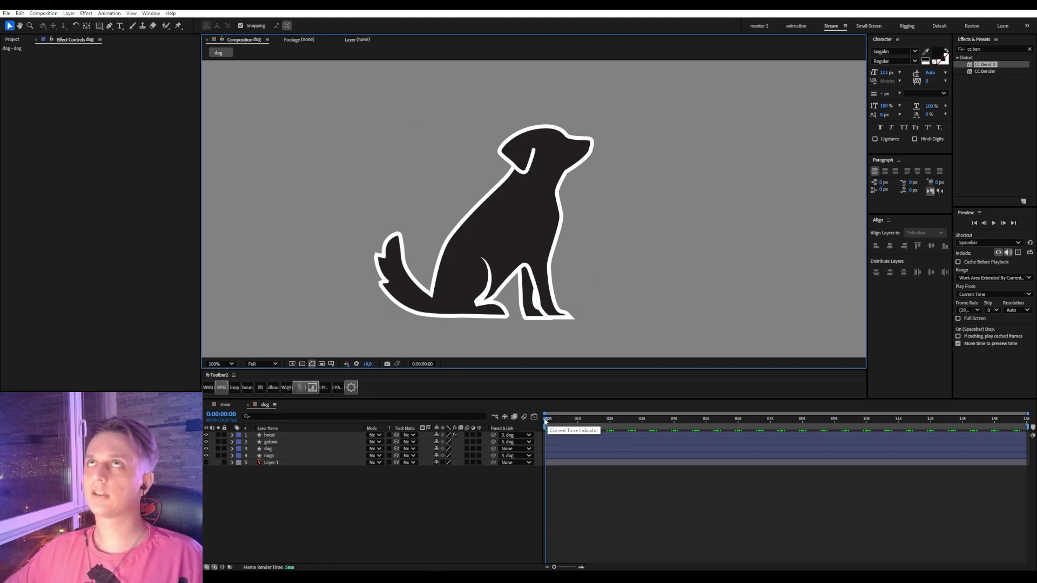
{"action": "left_click", "coordinate": [270, 442]}
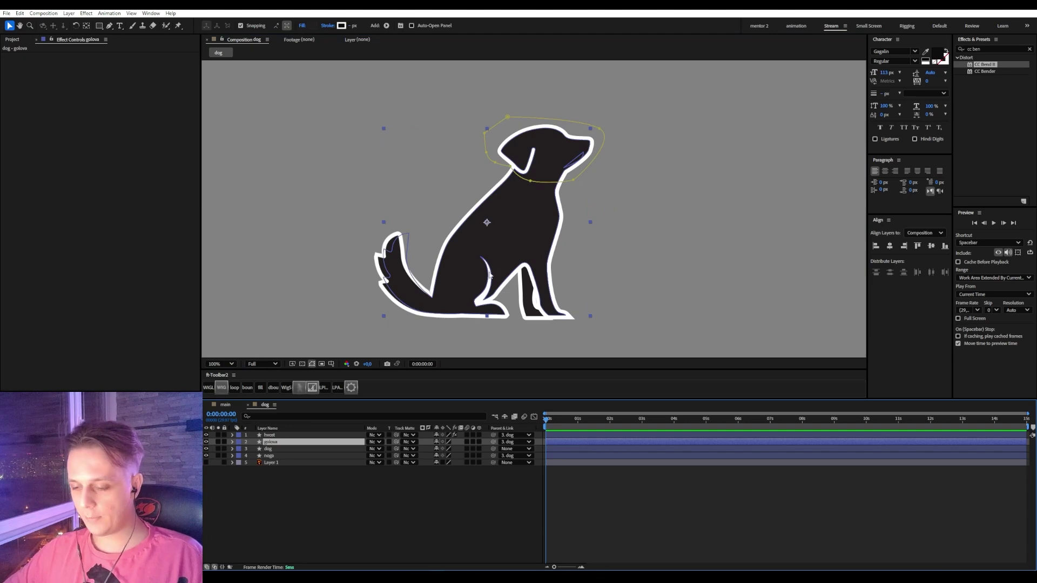
{"action": "key", "text": "y"}
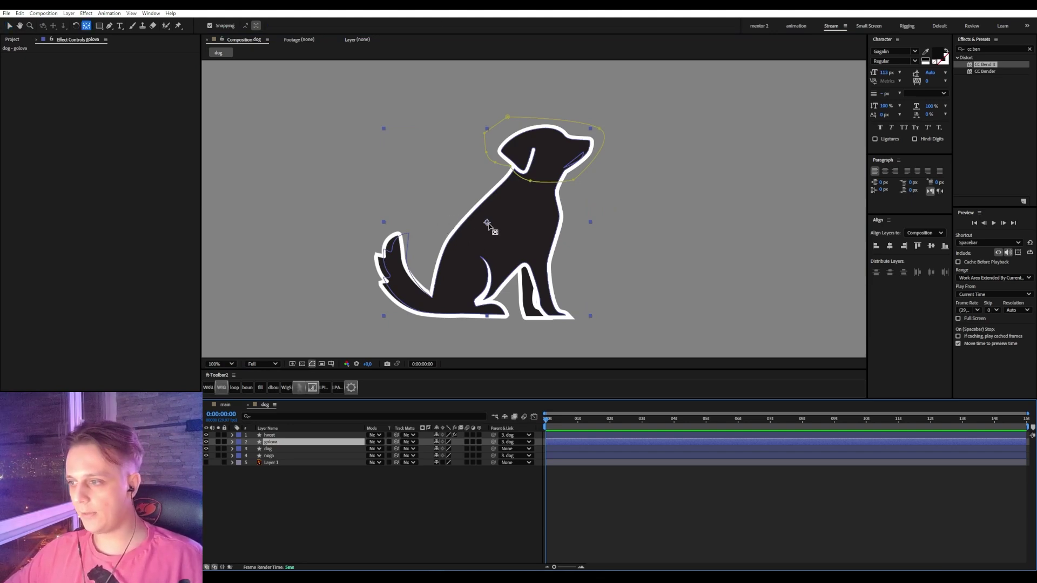
{"action": "left_click_drag", "start_coordinate": [487, 224], "coordinate": [529, 181]}
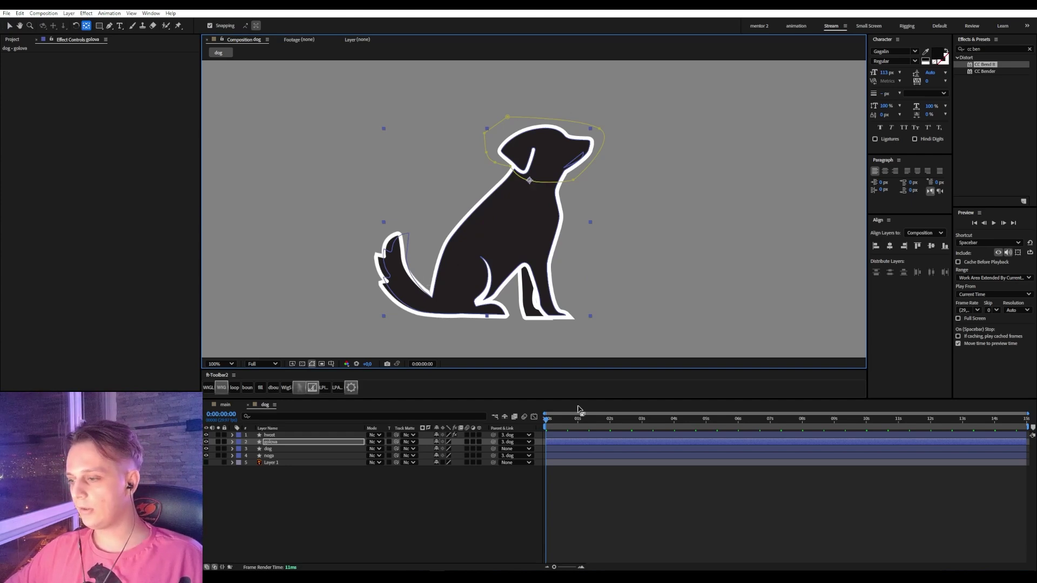
- Keyframe the "golova" layer's Rotation at frame 0, and tilt the head up to about -8° at frame 10
{"action": "scroll", "coordinate": [624, 164], "scroll_direction": "up", "scroll_amount": 1}
{"action": "left_click_drag", "start_coordinate": [591, 141], "coordinate": [563, 193]}
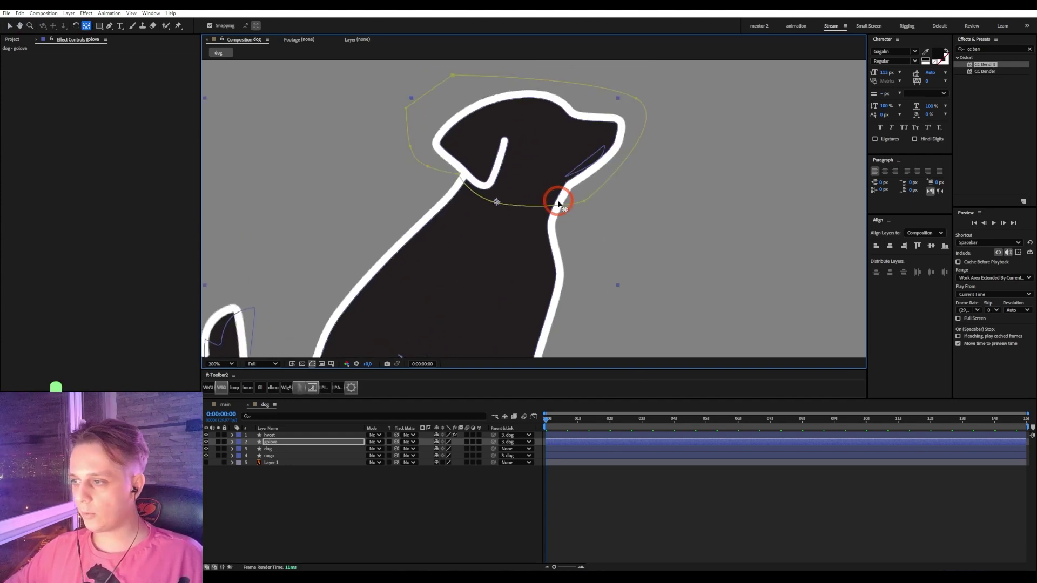
{"action": "key", "text": "r"}
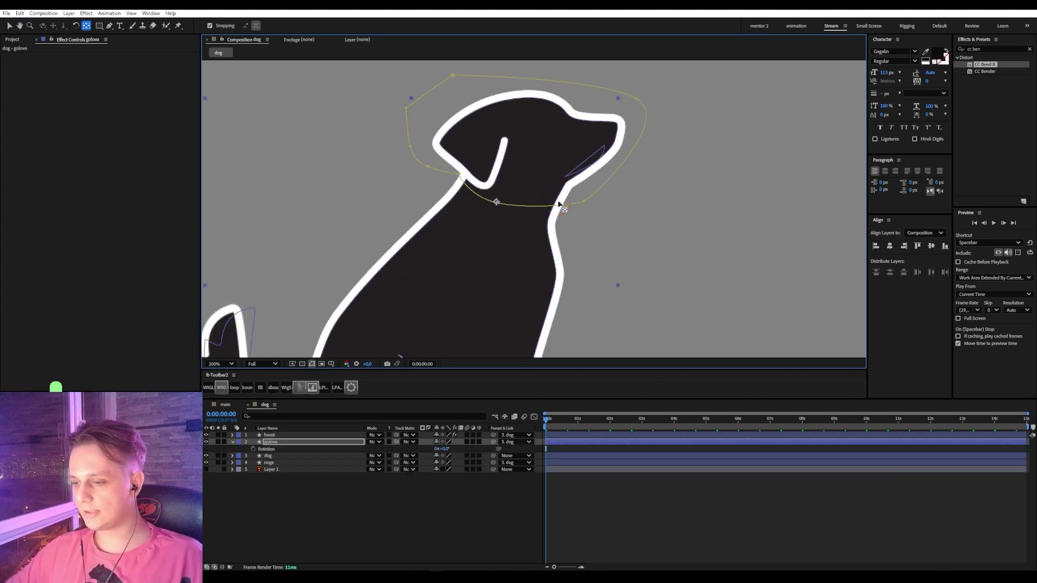
{"action": "left_click", "coordinate": [253, 449]}
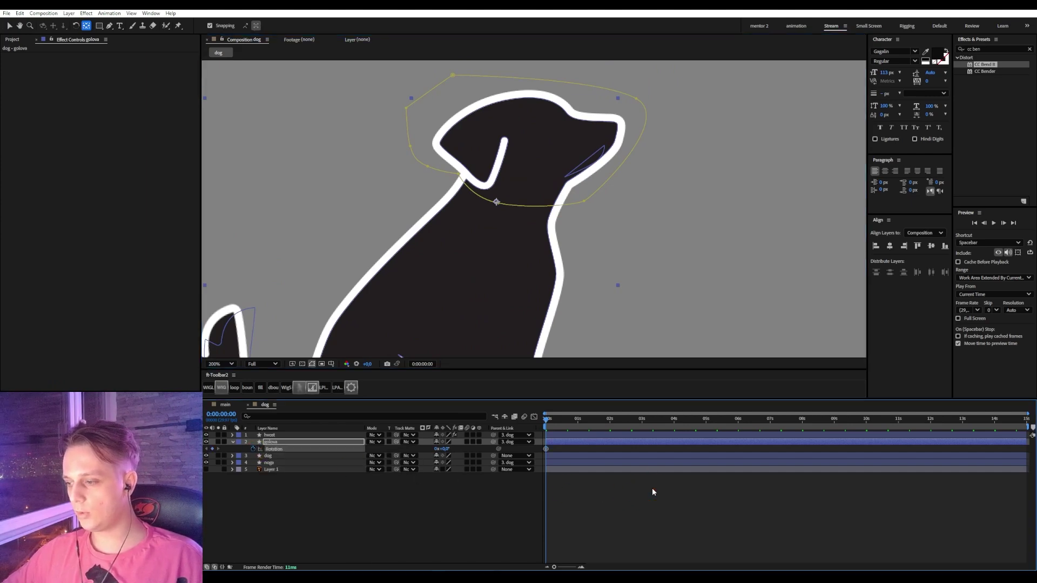
{"action": "key", "text": "shift+Page_Down"}
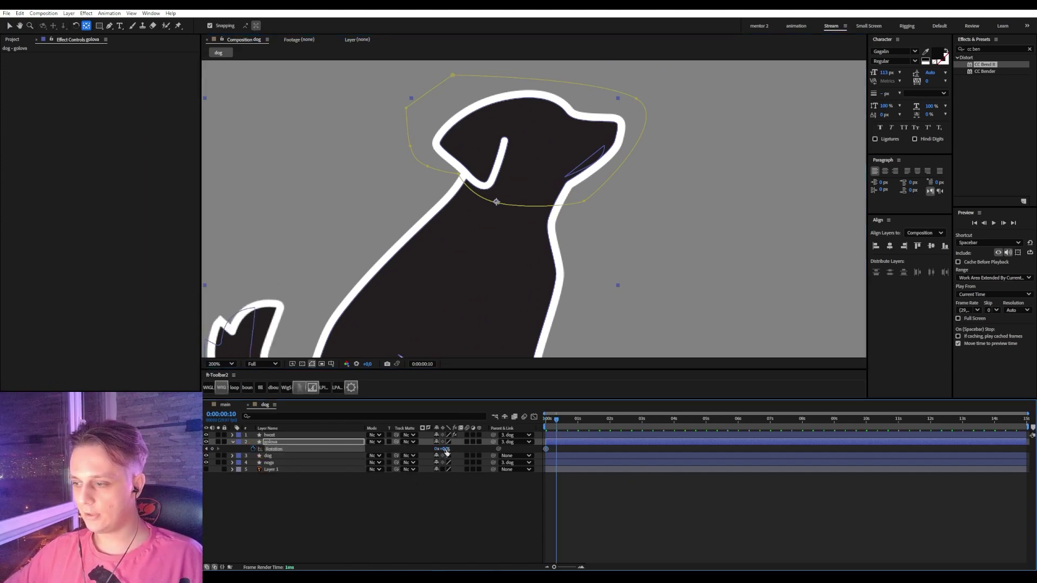
{"action": "mouse_move", "coordinate": [444, 449]}
{"action": "left_mouse_down"}
{"action": "mouse_move", "coordinate": [432, 449]}
{"action": "mouse_move", "coordinate": [442, 449]}
{"action": "left_mouse_up"}
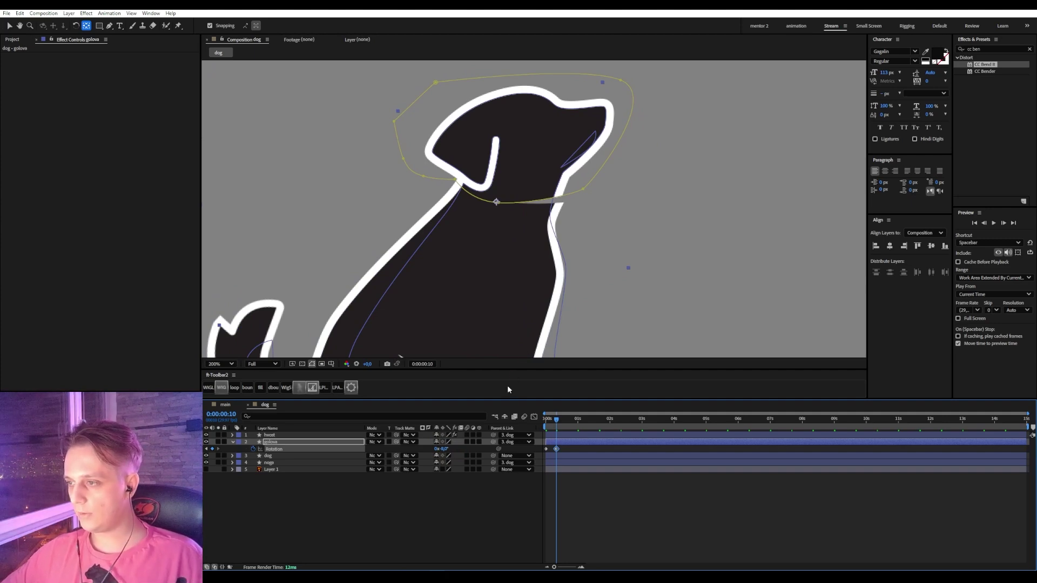
- Repeat the head's Rotation keyframes every 10 frames up to frame 40 by copying them, and apply Easy Ease
{"action": "key", "text": "space"}
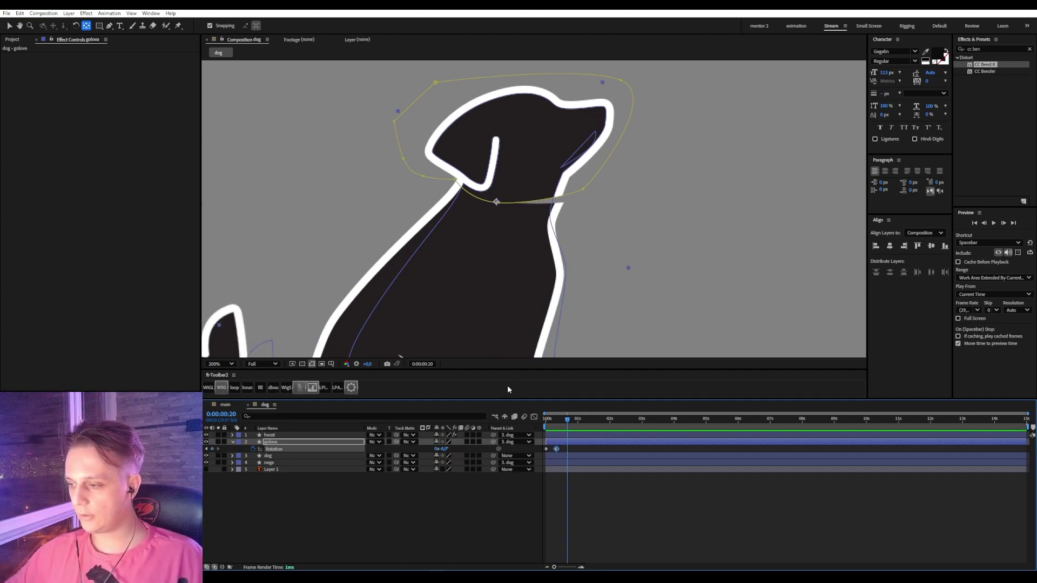
{"action": "left_click_drag", "start_coordinate": [552, 446], "coordinate": [541, 455]}
{"action": "key", "text": "ctrl+c"}
{"action": "key", "text": "ctrl+v"}
{"action": "left_click_drag", "start_coordinate": [578, 446], "coordinate": [527, 460]}
{"action": "key", "text": "ctrl+c"}
{"action": "key", "text": "ctrl+v"}
{"action": "key", "text": "F9"}
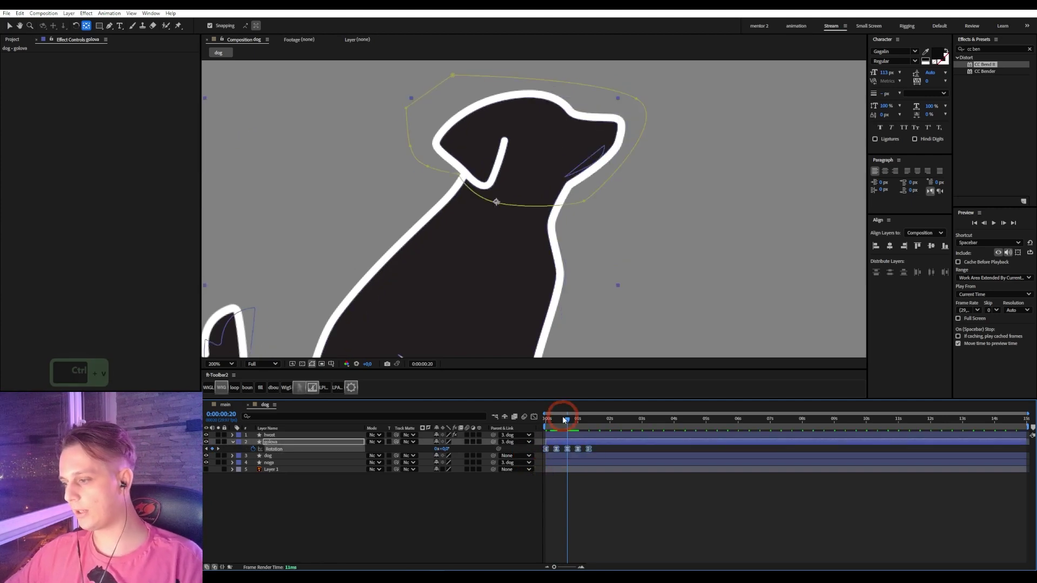
- Play back the head nod and examine the neck joint at frame 10
{"action": "mouse_move", "coordinate": [563, 418]}
{"action": "left_mouse_down"}
{"action": "mouse_move", "coordinate": [538, 426]}
{"action": "mouse_move", "coordinate": [558, 418]}
{"action": "left_mouse_up"}
{"action": "key", "text": "space"}
{"action": "key", "text": "space"}
{"action": "left_click", "coordinate": [597, 504]}
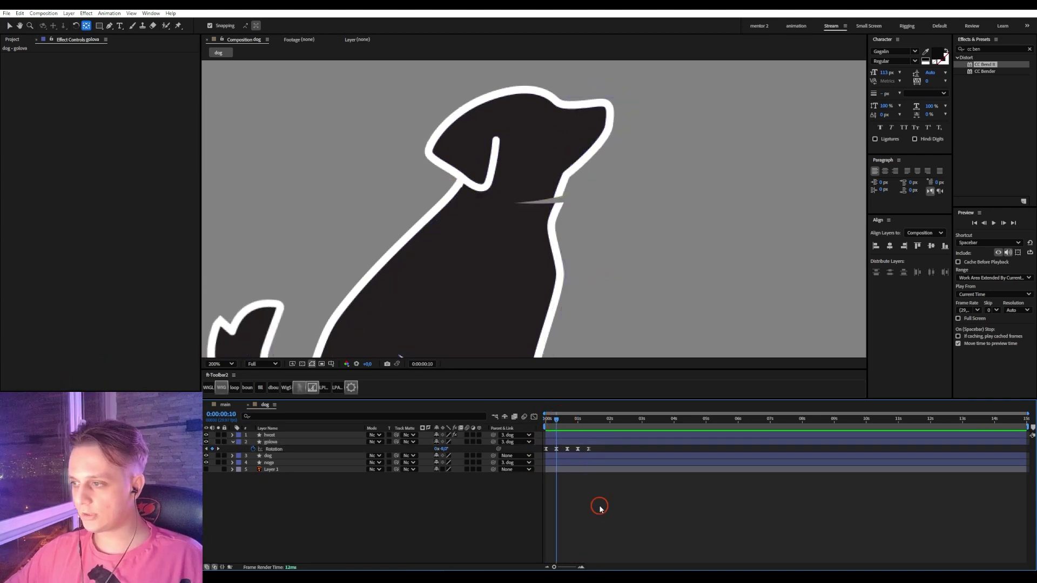
- Try to lower the "golova" mask's point at the front of the neck at frame 10 to cover the gap
{"action": "left_click", "coordinate": [273, 448]}
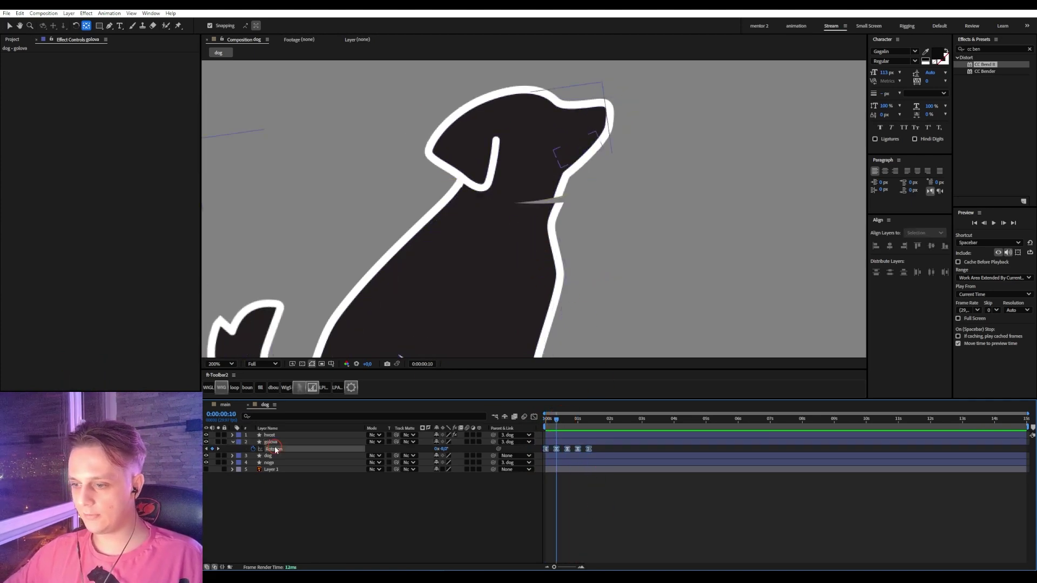
{"action": "key", "text": "period"}
{"action": "key", "text": "g"}
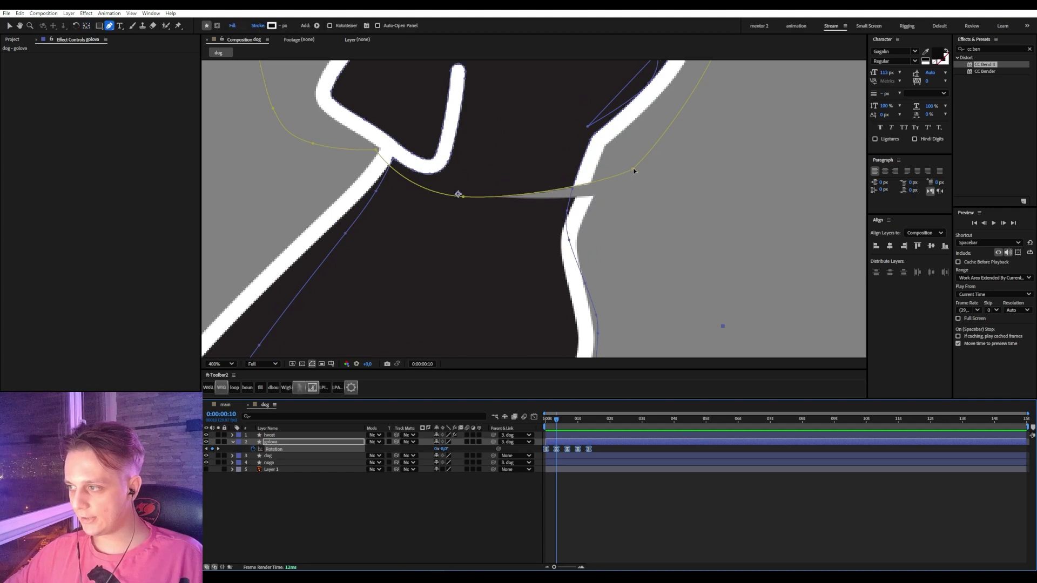
{"action": "left_click_drag", "start_coordinate": [632, 168], "coordinate": [633, 204]}
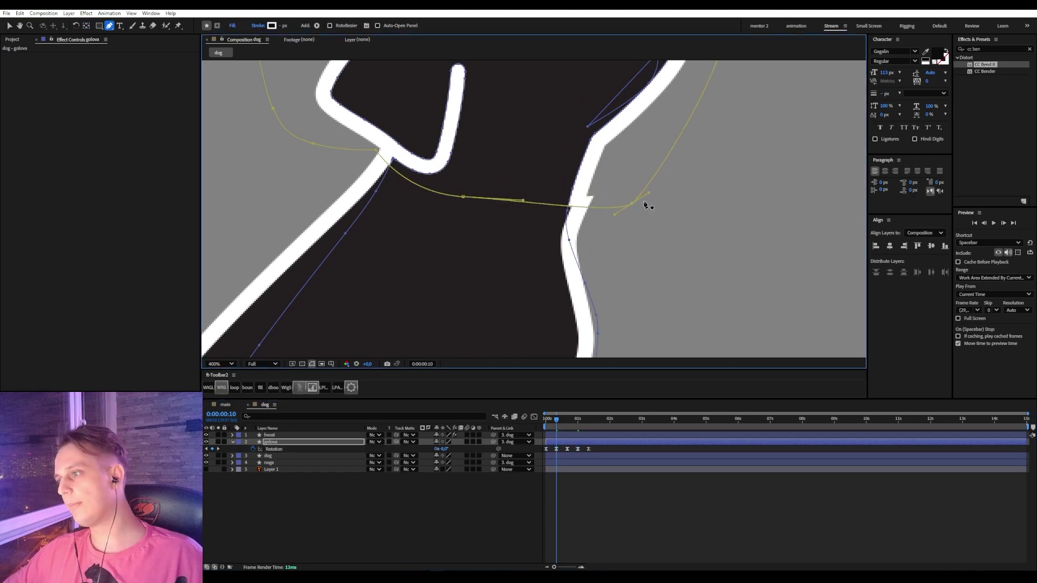
{"action": "key", "text": "ctrl+z"}
{"action": "left_click_drag", "start_coordinate": [631, 169], "coordinate": [631, 203]}
{"action": "key", "text": "ctrl+z"}
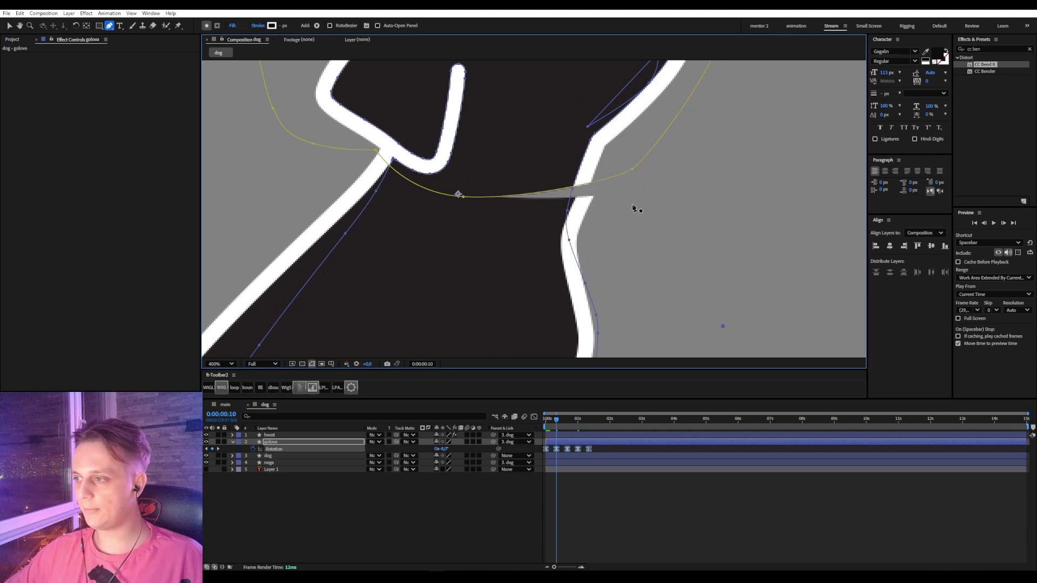
{"action": "left_click_drag", "start_coordinate": [630, 168], "coordinate": [628, 198]}
{"action": "key", "text": "ctrl+z"}
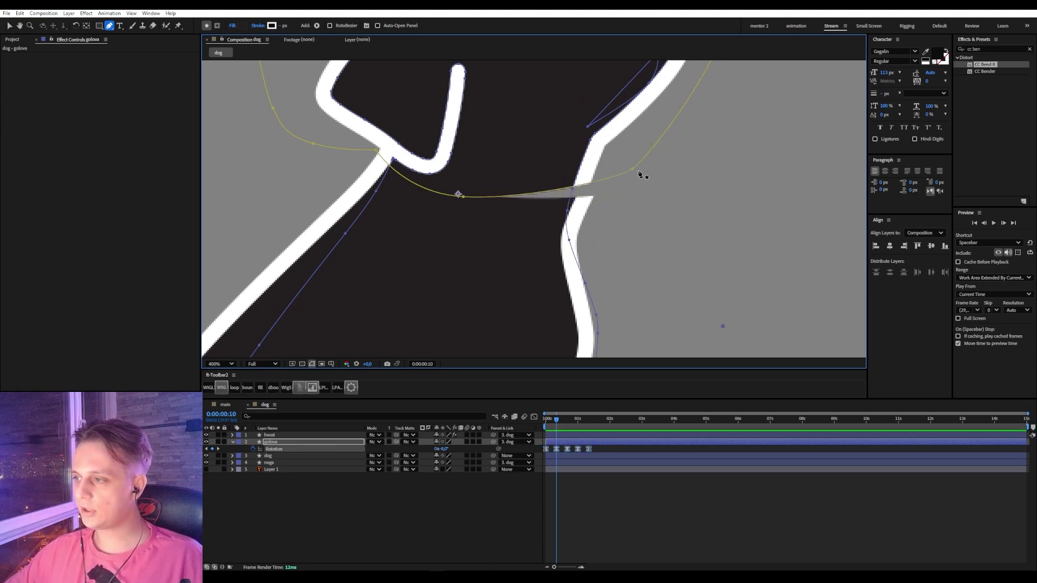
{"action": "left_click_drag", "start_coordinate": [633, 169], "coordinate": [633, 194]}
{"action": "key", "text": "ctrl+z"}
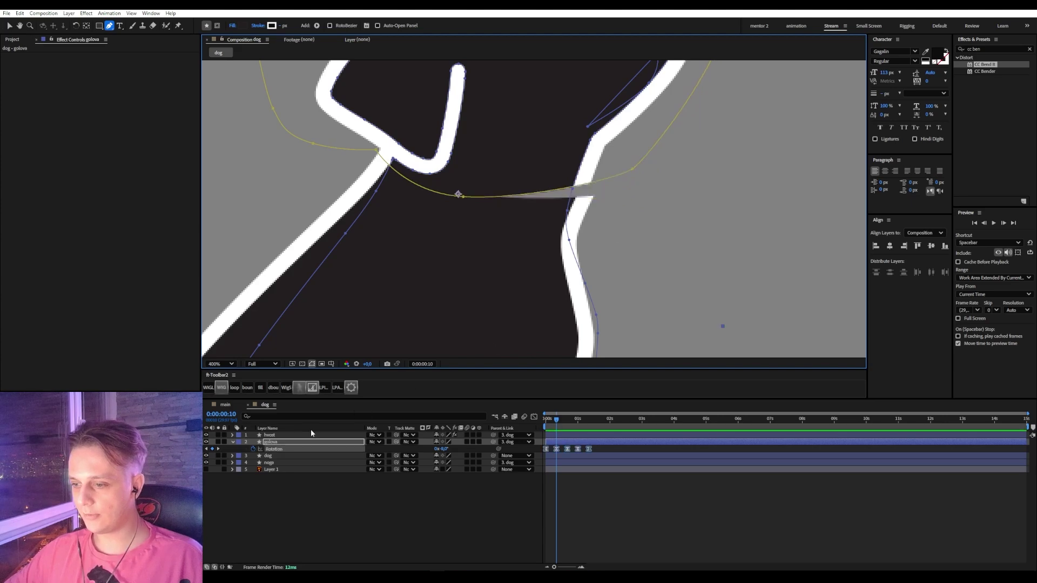
- At frame 0, lower the "golova" mask's front and middle points on the neck, and check the joint at frame 10
{"action": "left_click_drag", "start_coordinate": [559, 422], "coordinate": [552, 420]}
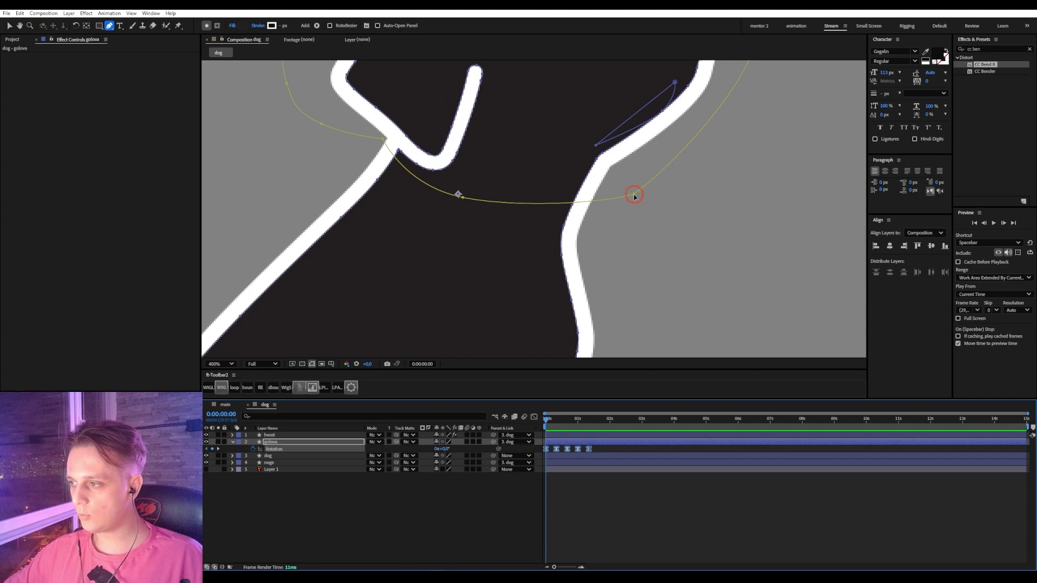
{"action": "left_click_drag", "start_coordinate": [634, 196], "coordinate": [625, 207]}
{"action": "left_click_drag", "start_coordinate": [458, 195], "coordinate": [459, 208]}
{"action": "left_click", "coordinate": [514, 304]}
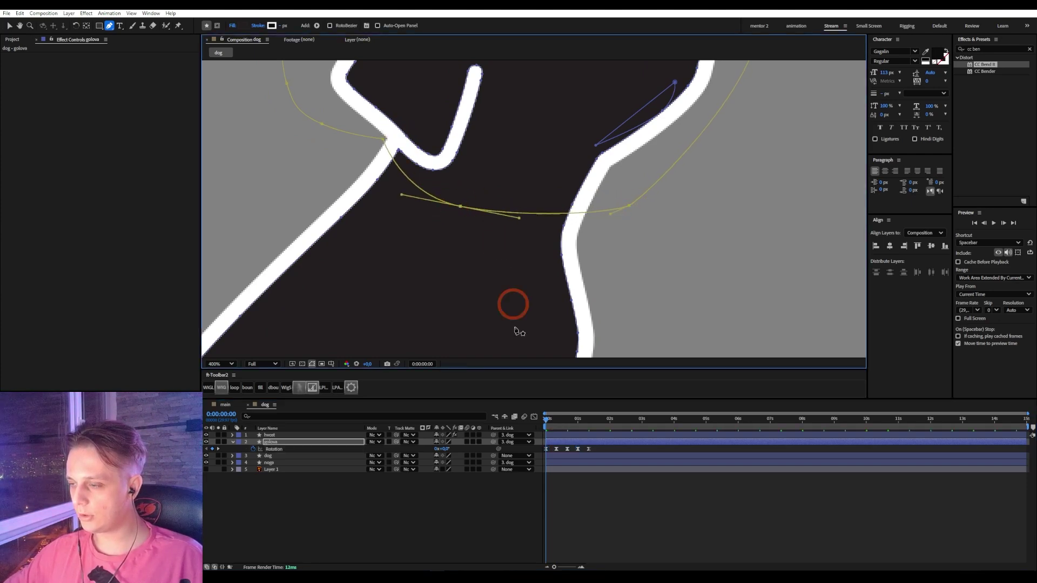
{"action": "left_click", "coordinate": [558, 420]}
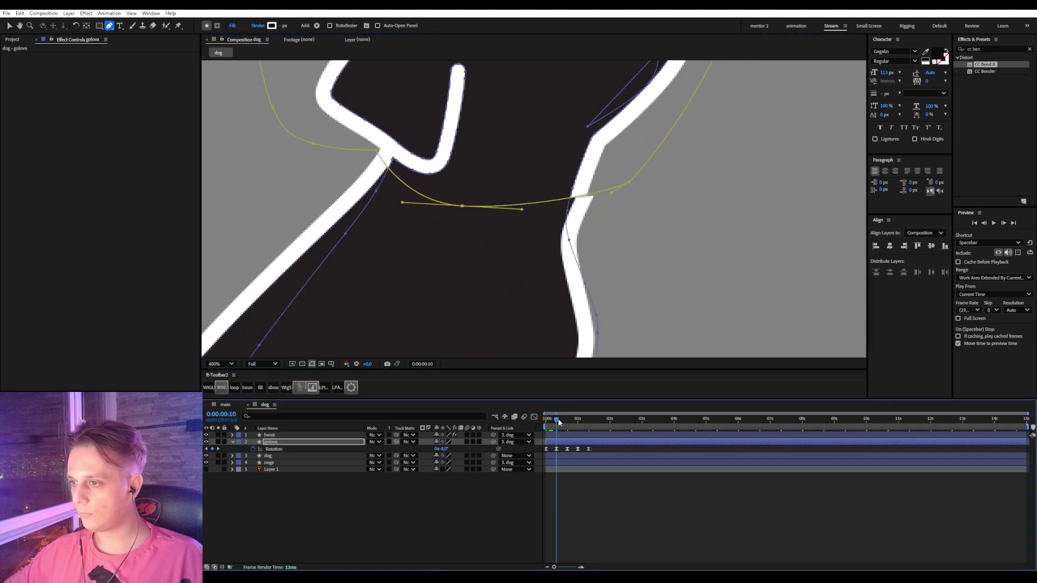
{"action": "left_click_drag", "start_coordinate": [556, 422], "coordinate": [548, 419]}
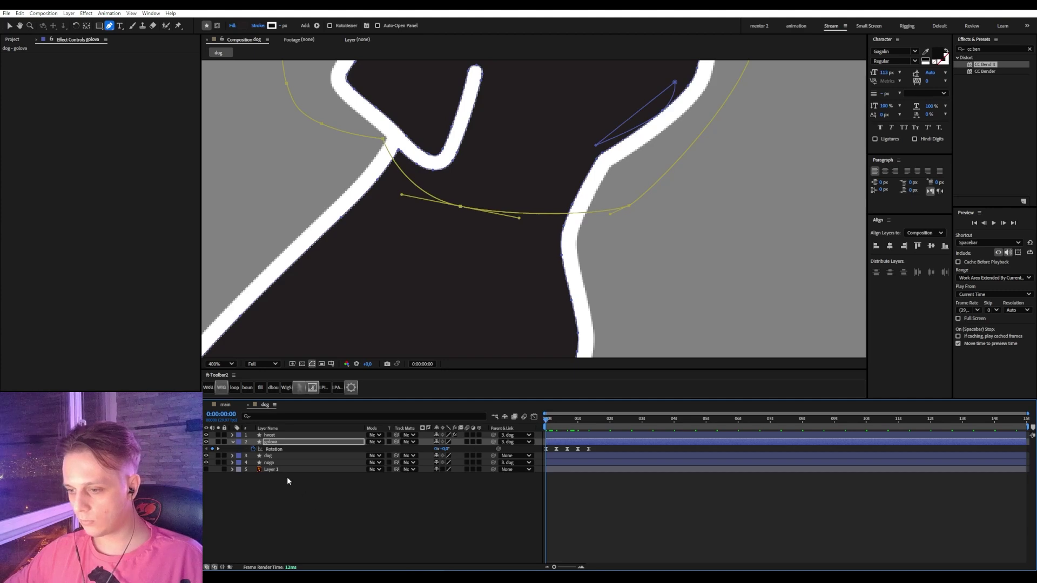
- Try to adjust the "dog" layer mask's point at the front of the neck, comparing frames 0 and 10
{"action": "left_click", "coordinate": [273, 463]}
{"action": "left_click", "coordinate": [273, 457]}
{"action": "left_click", "coordinate": [608, 272]}
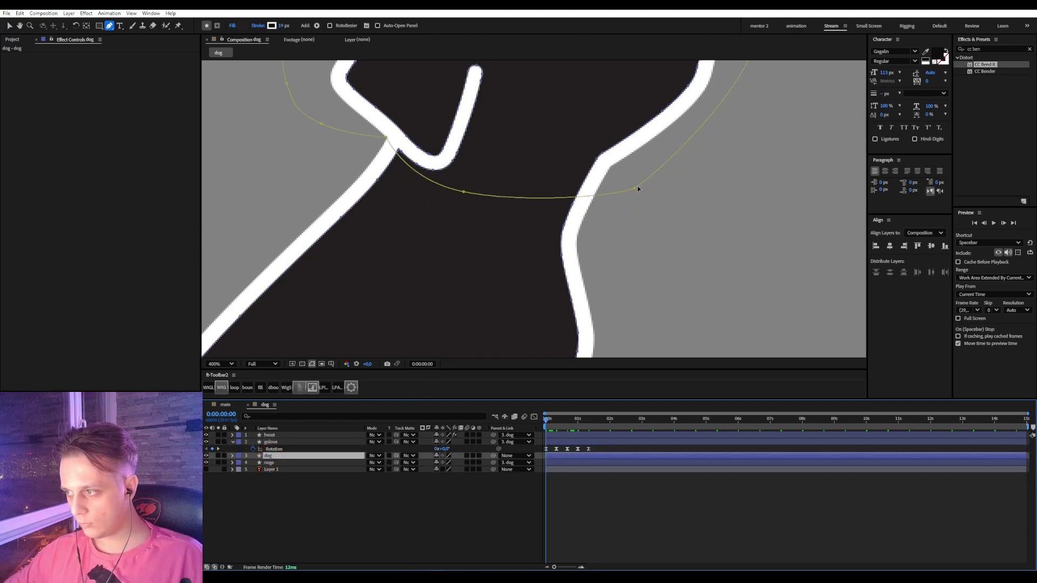
{"action": "left_click_drag", "start_coordinate": [634, 191], "coordinate": [618, 210]}
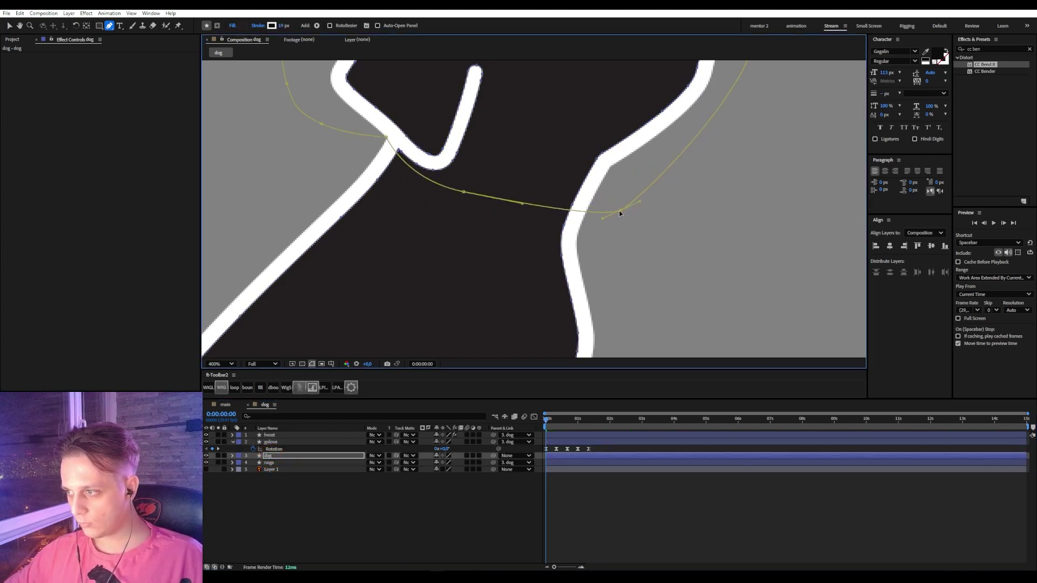
{"action": "left_click_drag", "start_coordinate": [552, 416], "coordinate": [560, 421]}
{"action": "left_click_drag", "start_coordinate": [622, 210], "coordinate": [610, 190]}
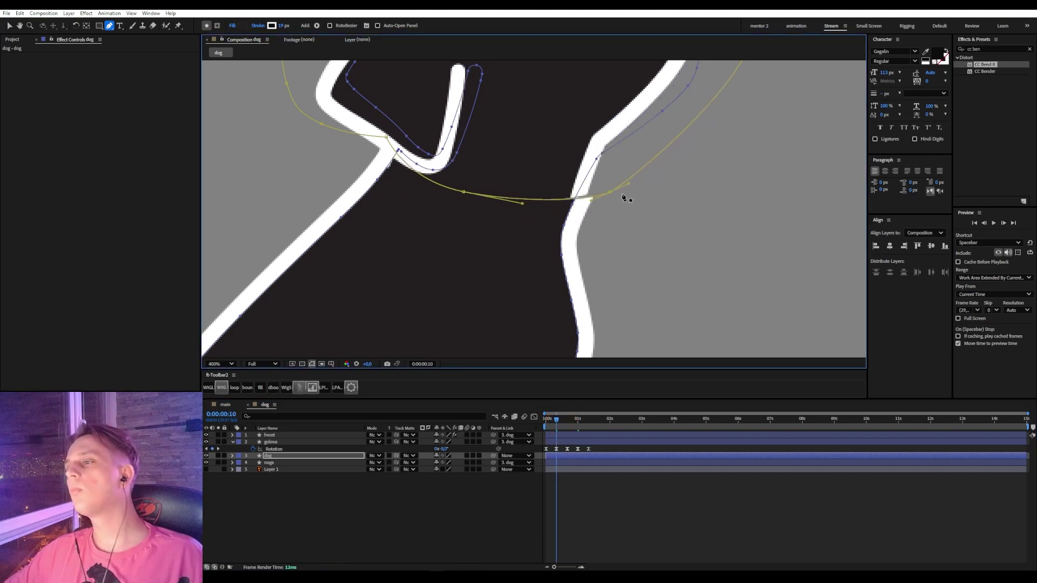
{"action": "key", "text": "ctrl+z"}
{"action": "key", "text": "ctrl+z"}
{"action": "left_click", "coordinate": [640, 495]}
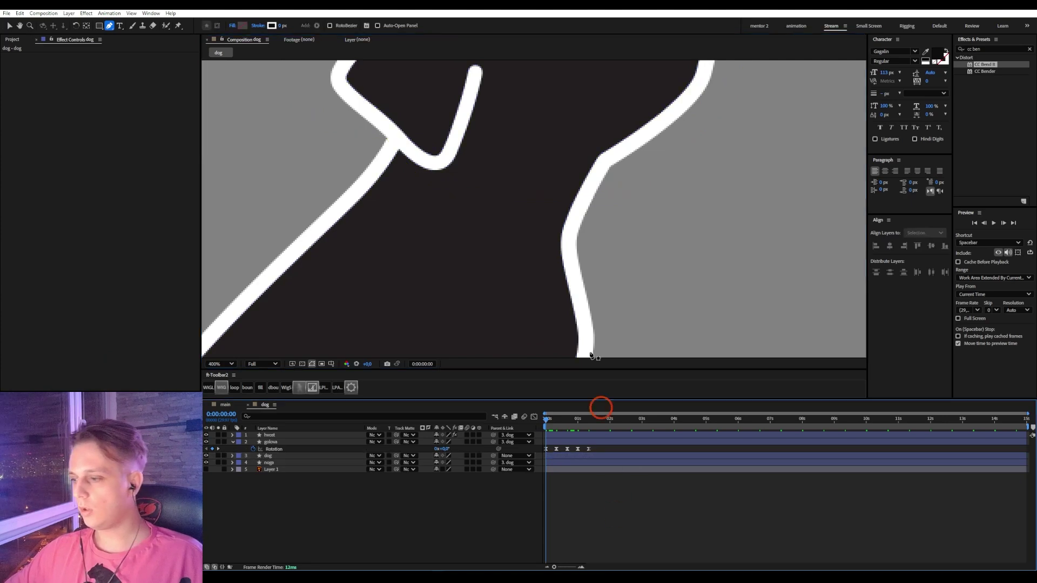
- At frame 20, raise the middle neck point of the "golova" mask so its edge runs just below the dog's ear
{"action": "scroll", "coordinate": [562, 159], "scroll_direction": "down", "scroll_amount": 1}
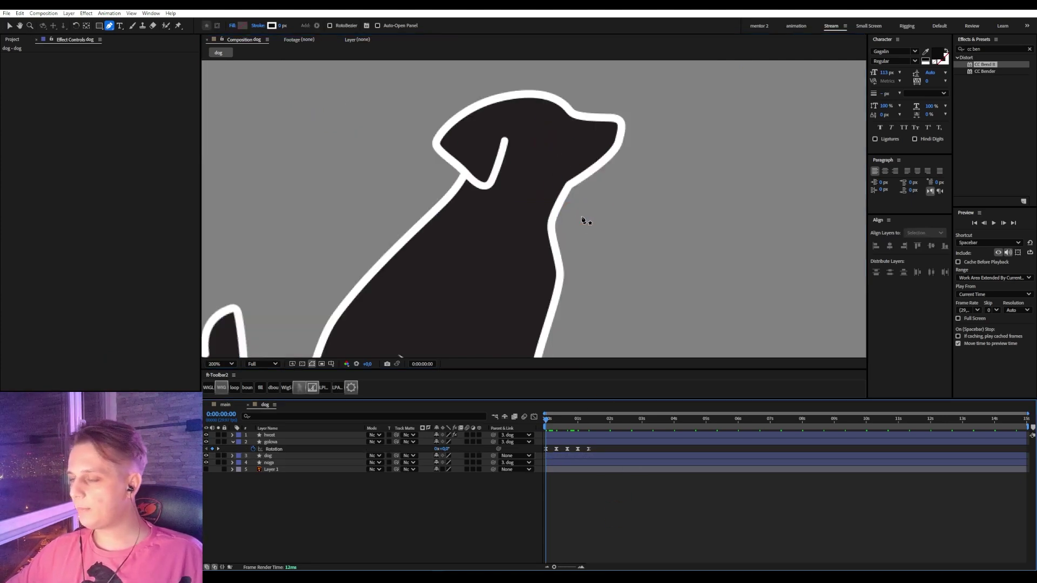
{"action": "left_click_drag", "start_coordinate": [551, 419], "coordinate": [567, 424]}
{"action": "left_click", "coordinate": [272, 439]}
{"action": "left_click", "coordinate": [273, 437]}
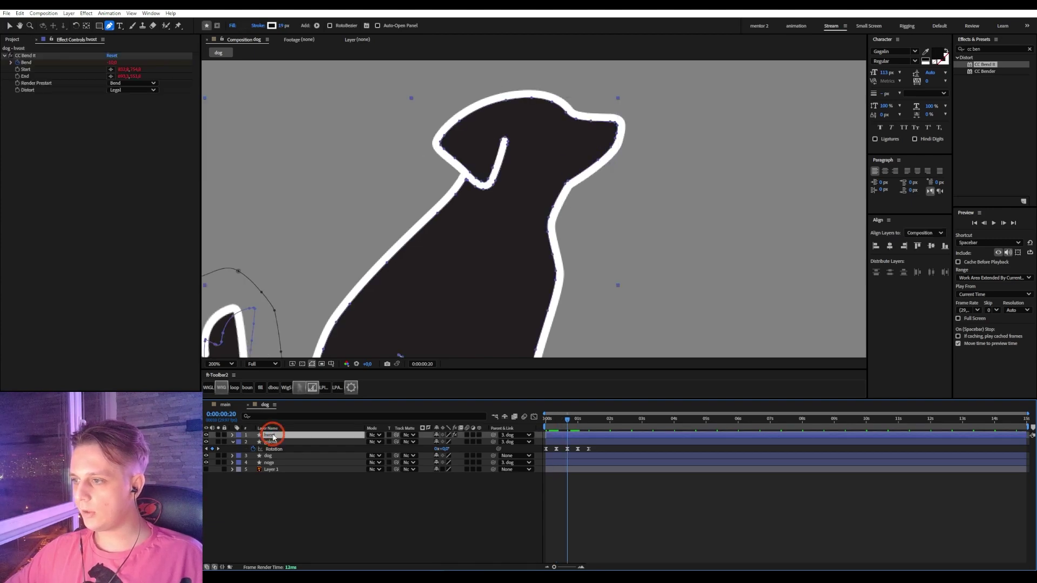
{"action": "left_click", "coordinate": [273, 443]}
{"action": "scroll", "coordinate": [485, 212], "scroll_direction": "up", "scroll_amount": 1}
{"action": "scroll", "coordinate": [403, 153], "scroll_direction": "up", "scroll_amount": 1}
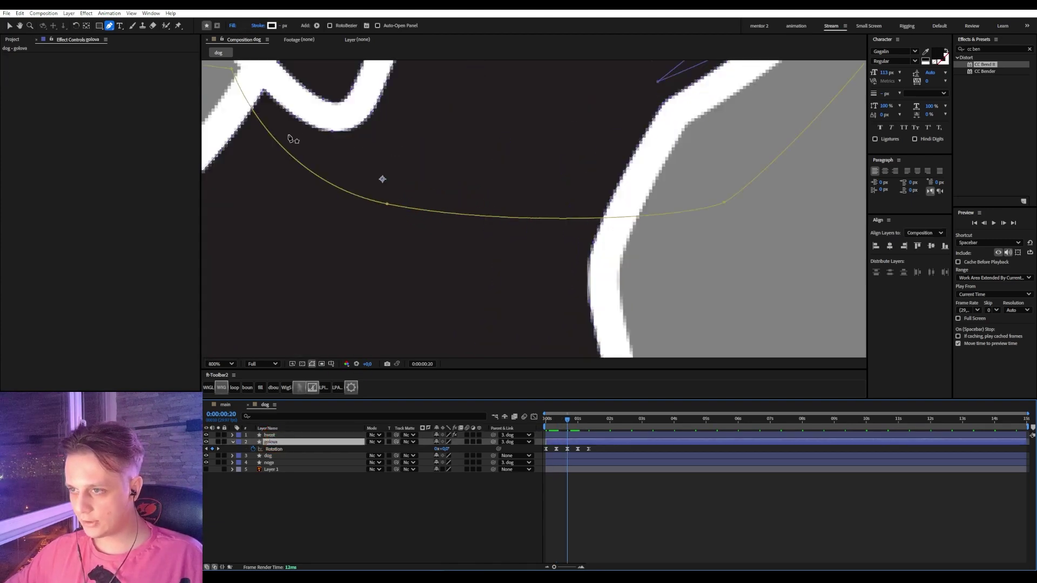
{"action": "left_click_drag", "start_coordinate": [228, 75], "coordinate": [409, 210]}
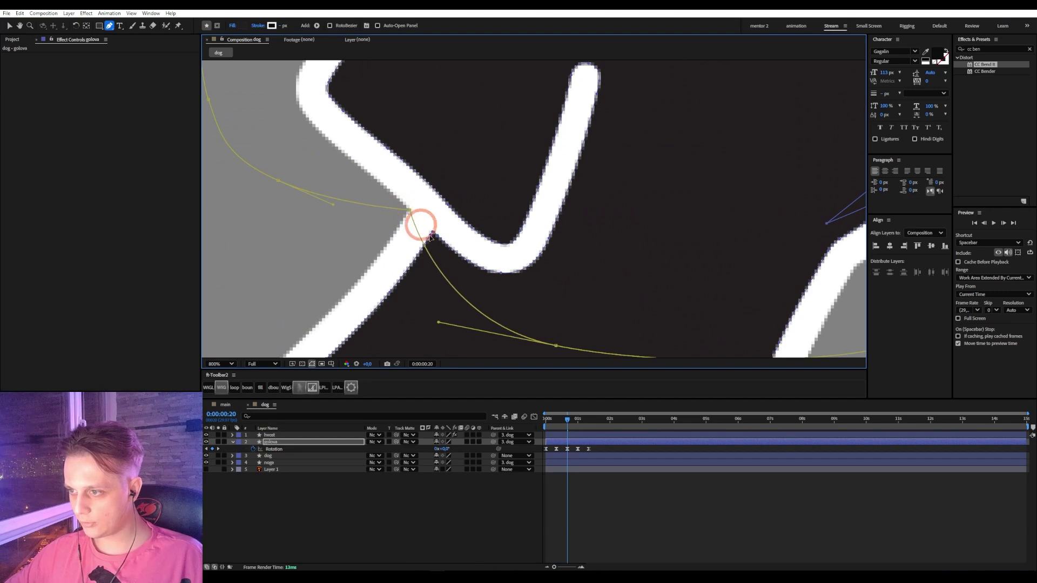
{"action": "left_click_drag", "start_coordinate": [556, 346], "coordinate": [573, 302]}
{"action": "left_click_drag", "start_coordinate": [639, 314], "coordinate": [538, 246]}
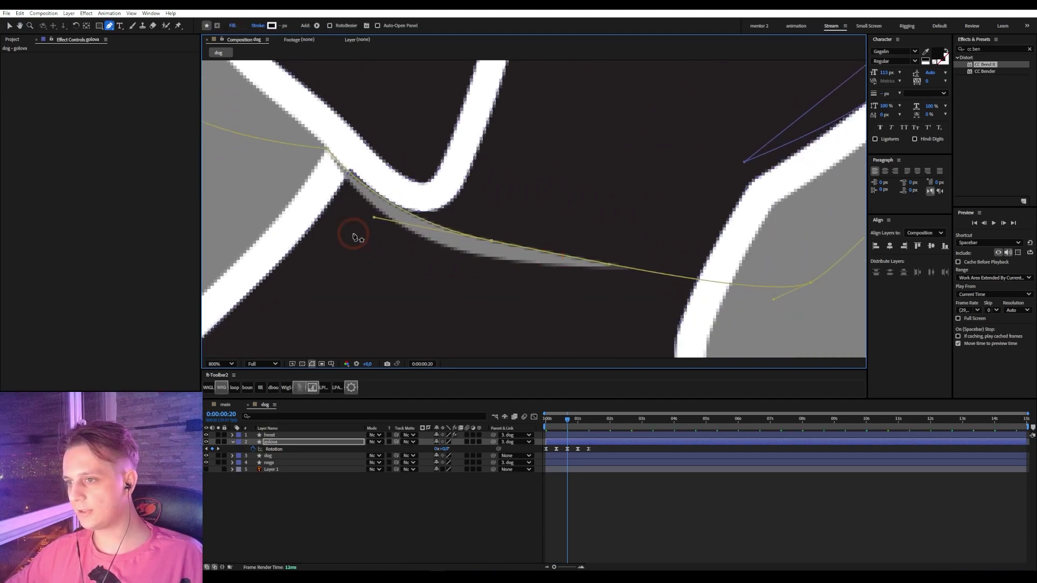
- Move the "dog" mask's back-of-neck corner and middle point up under the head to fill the gap, and check frame 10
{"action": "left_click", "coordinate": [270, 456]}
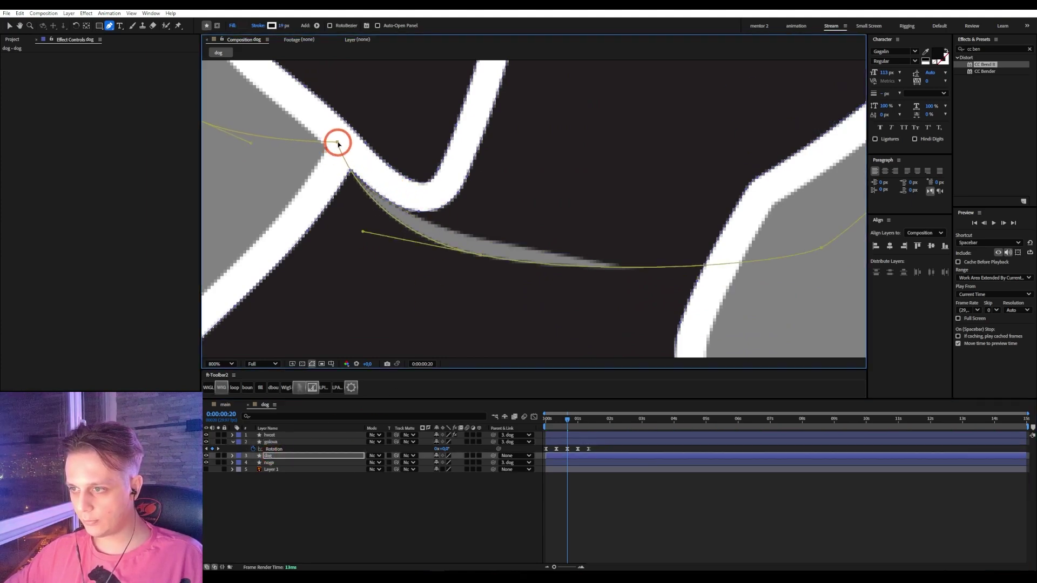
{"action": "left_click_drag", "start_coordinate": [337, 143], "coordinate": [386, 121]}
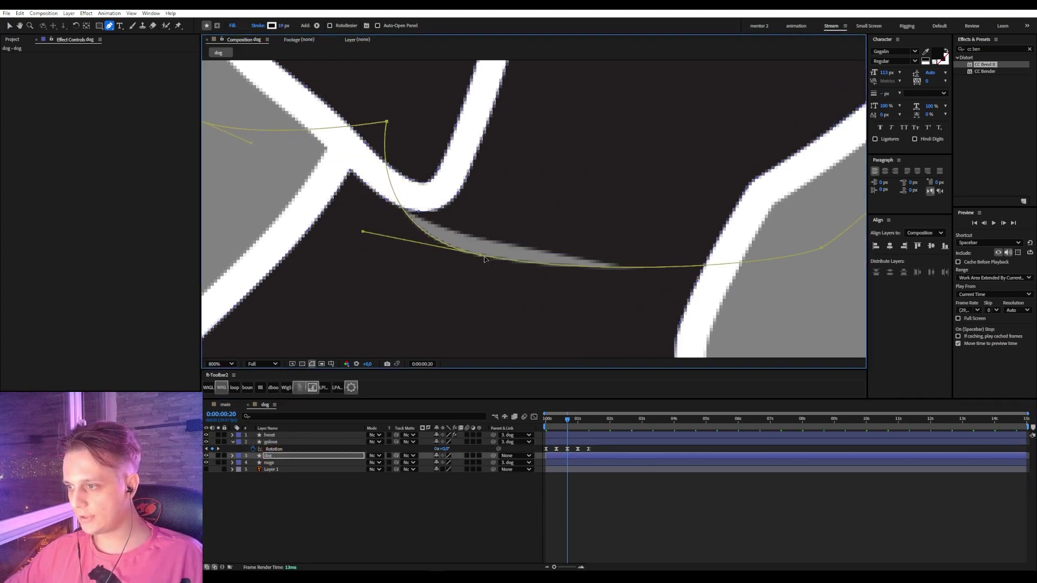
{"action": "left_click_drag", "start_coordinate": [485, 259], "coordinate": [493, 203]}
{"action": "key", "text": "comma"}
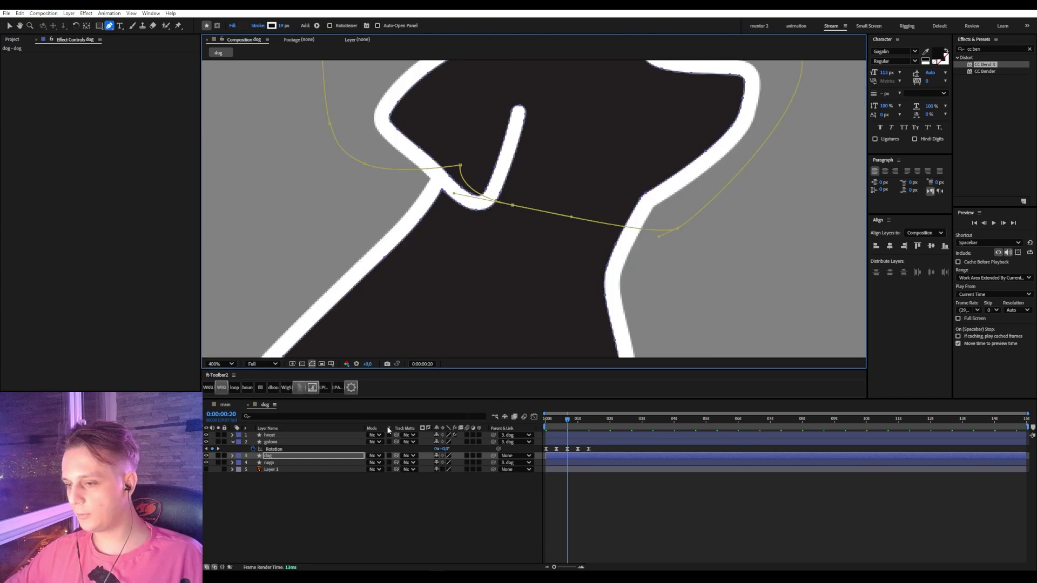
{"action": "left_click", "coordinate": [271, 443]}
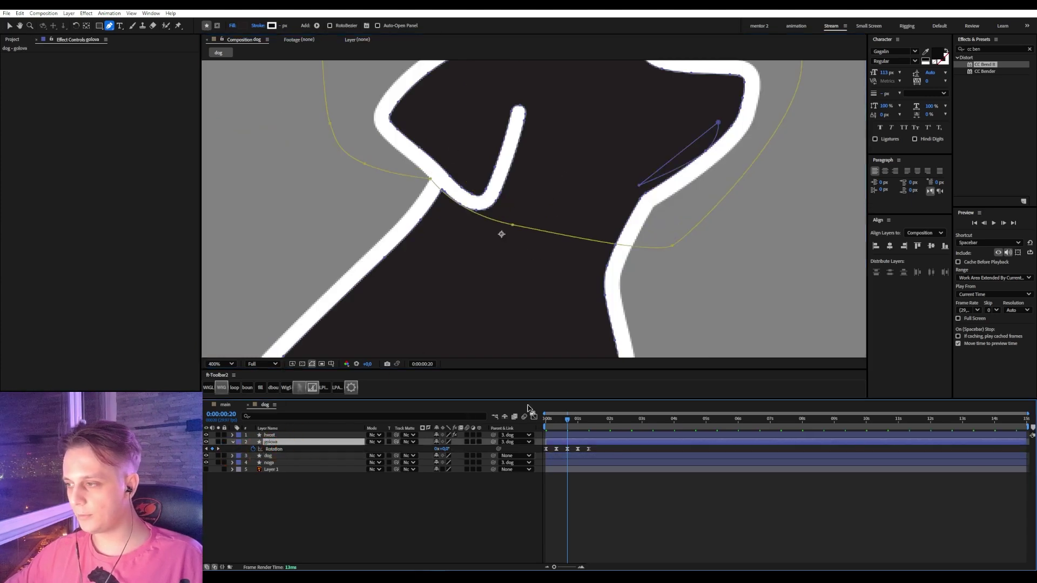
{"action": "left_click", "coordinate": [554, 424]}
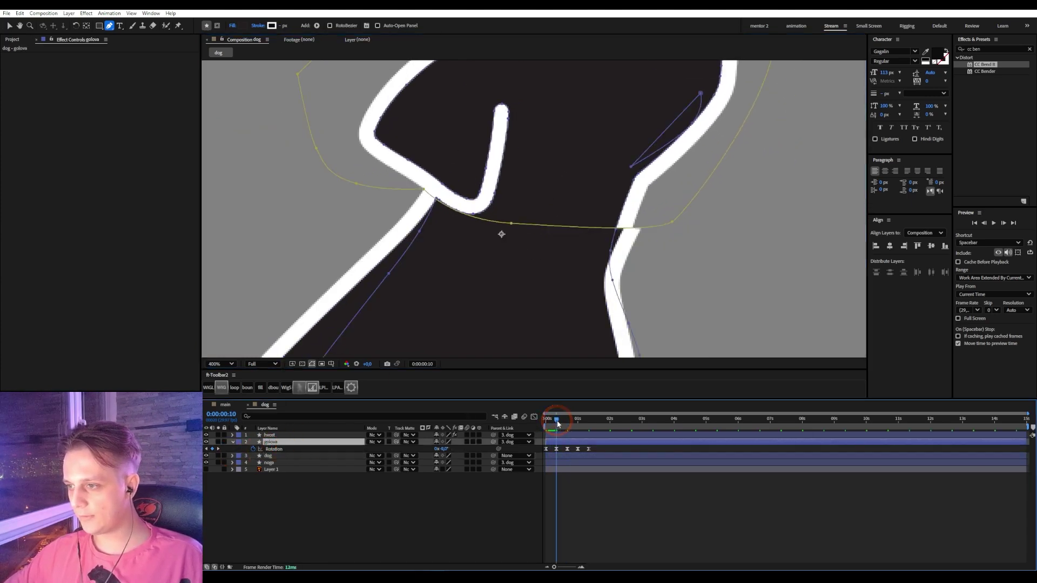
- Expand the "dog" layer's contents to Path 1 in Group 2 and keyframe its Path at frame 0
{"action": "left_click", "coordinate": [273, 456]}
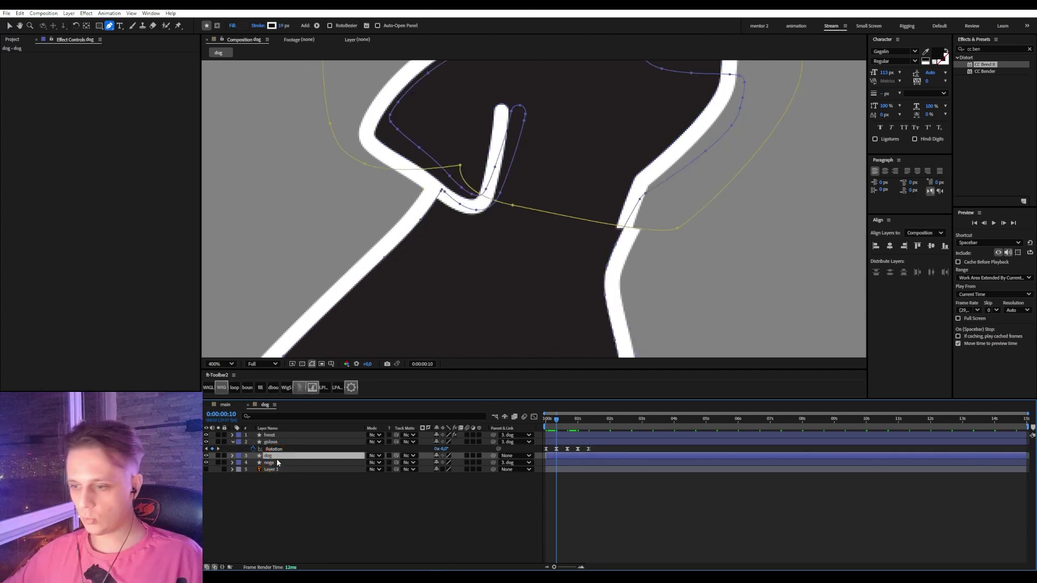
{"action": "left_click", "coordinate": [232, 456]}
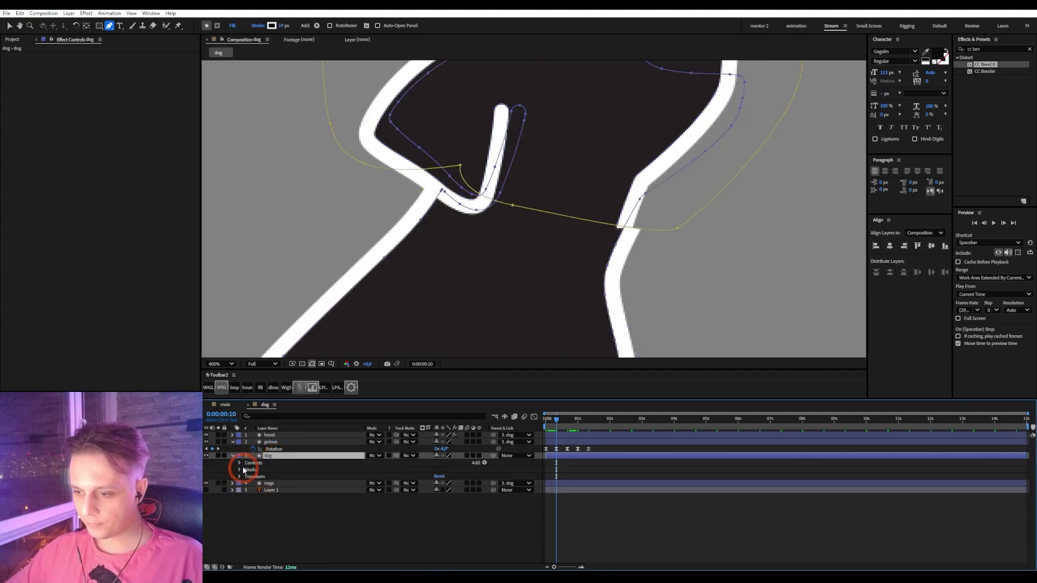
{"action": "left_click", "coordinate": [240, 463]}
{"action": "left_click", "coordinate": [545, 420]}
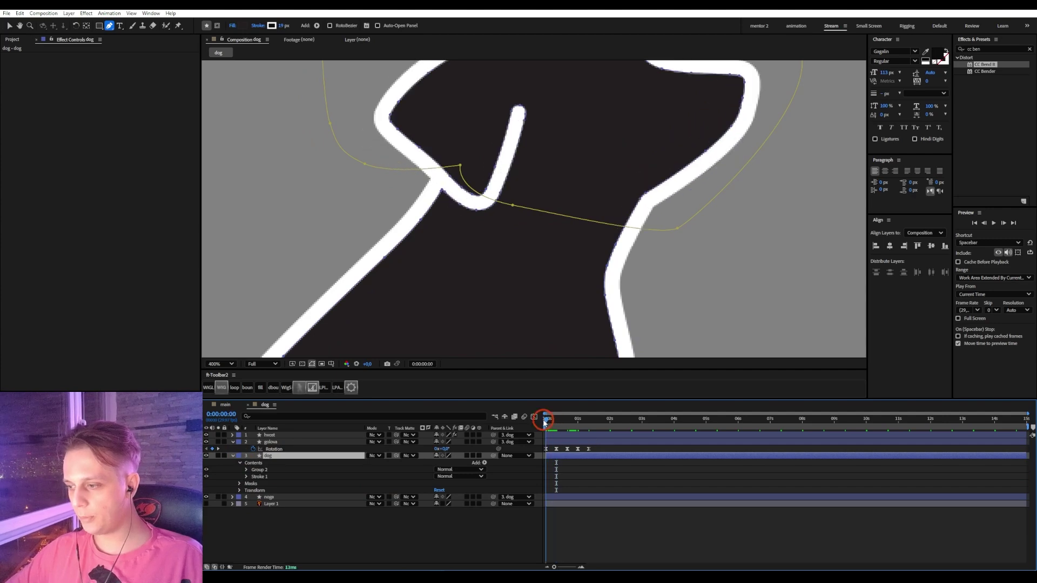
{"action": "left_click", "coordinate": [249, 470]}
{"action": "left_click", "coordinate": [253, 477]}
{"action": "left_click", "coordinate": [283, 484]}
{"action": "left_click", "coordinate": [622, 434]}
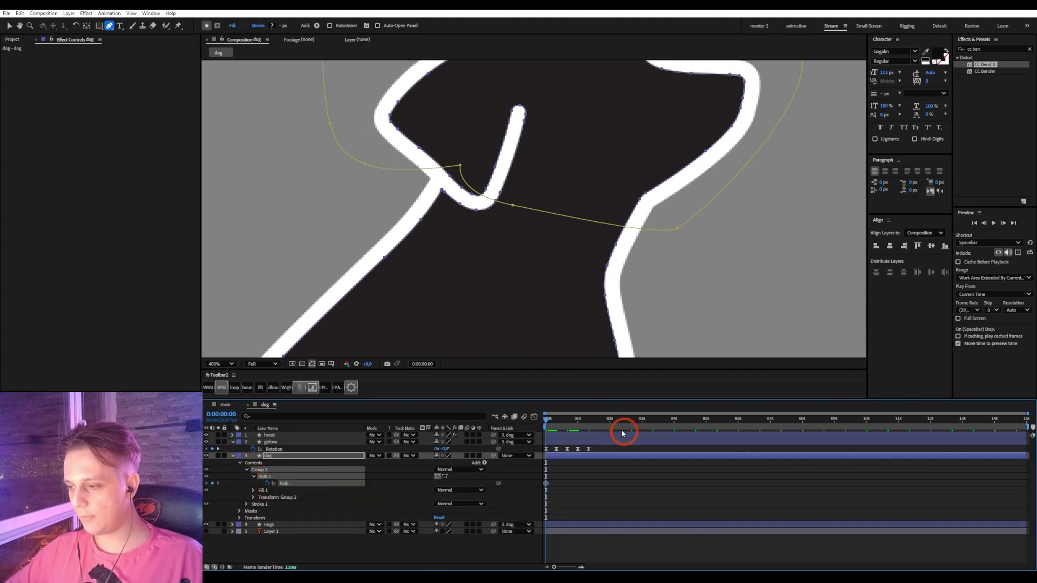
- At frame 10, reshape the "dog" path's front neck points so the body outline meets the tilted head
{"action": "left_click", "coordinate": [556, 419]}
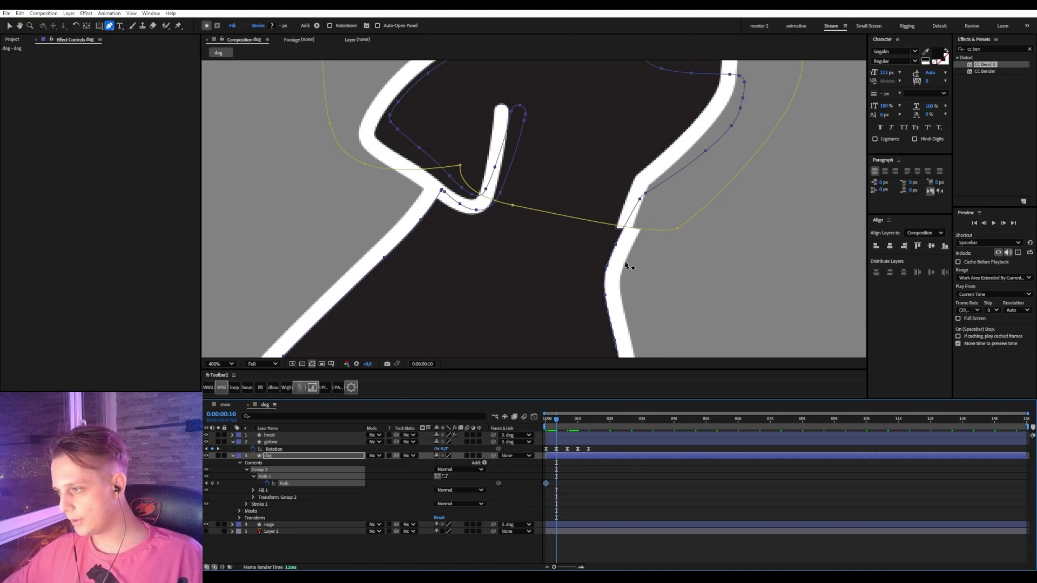
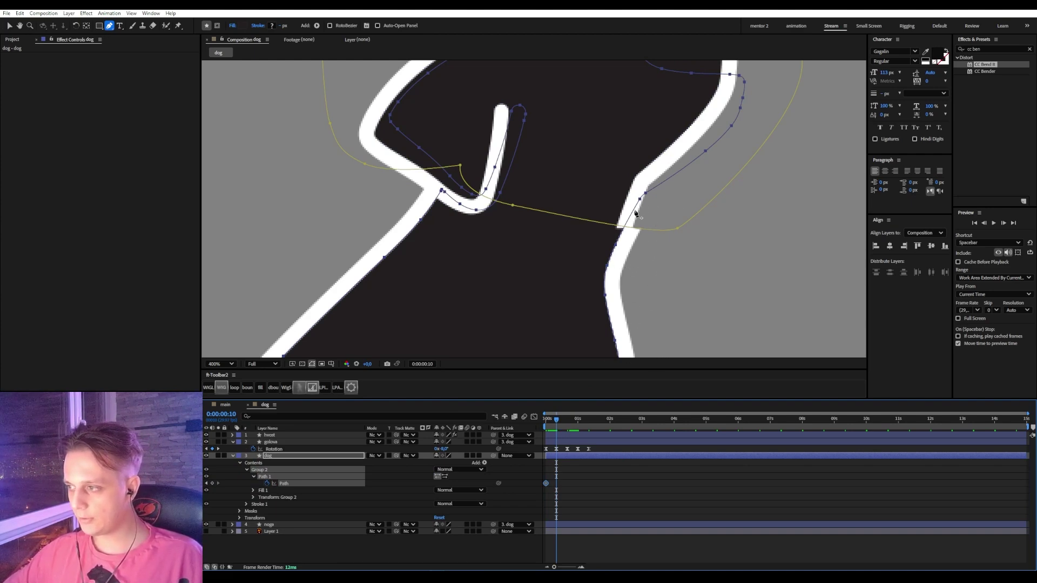
{"action": "left_click", "coordinate": [231, 475]}
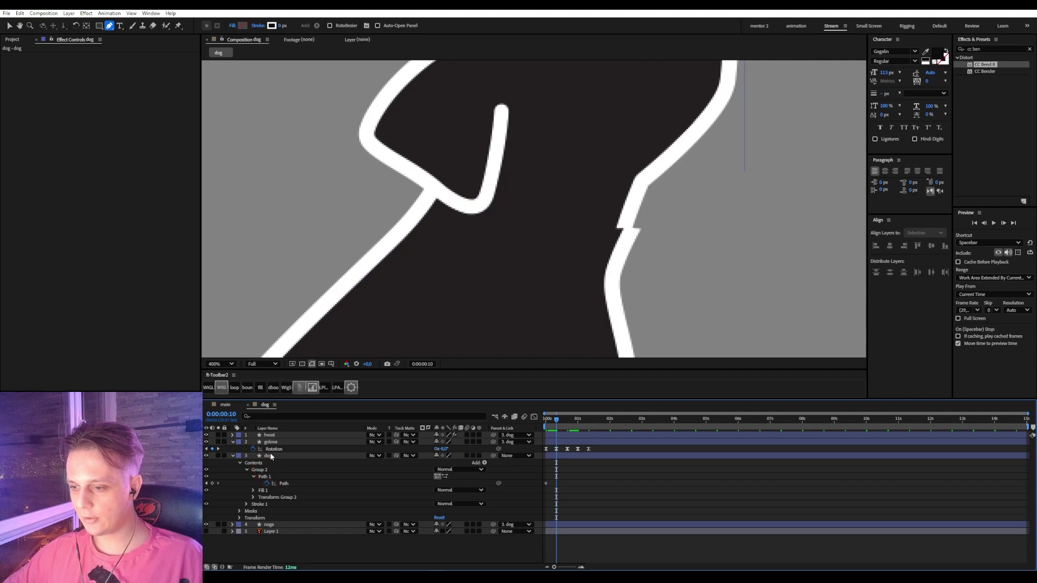
{"action": "left_click", "coordinate": [625, 225]}
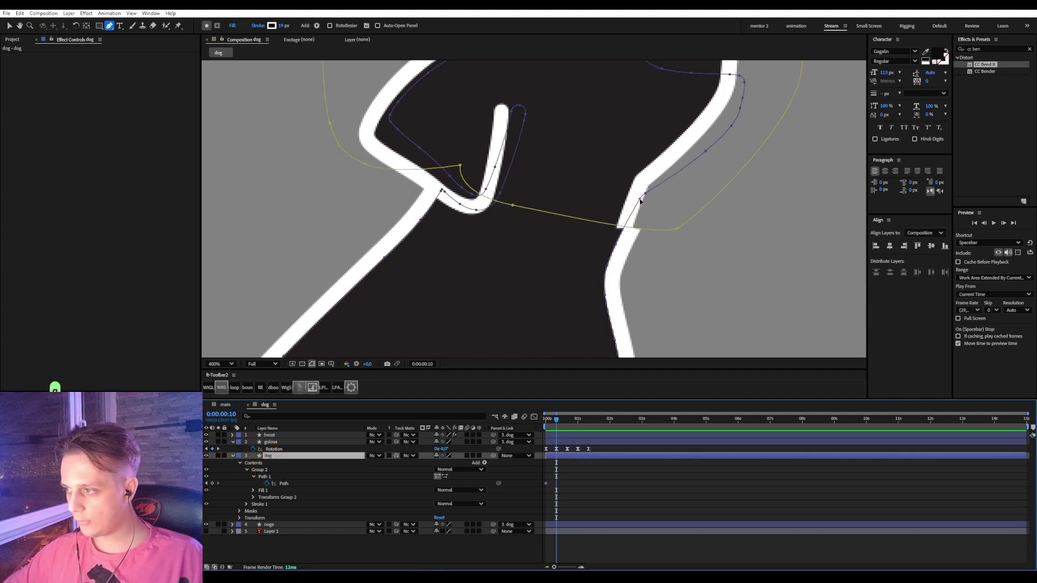
{"action": "left_click", "coordinate": [640, 201]}
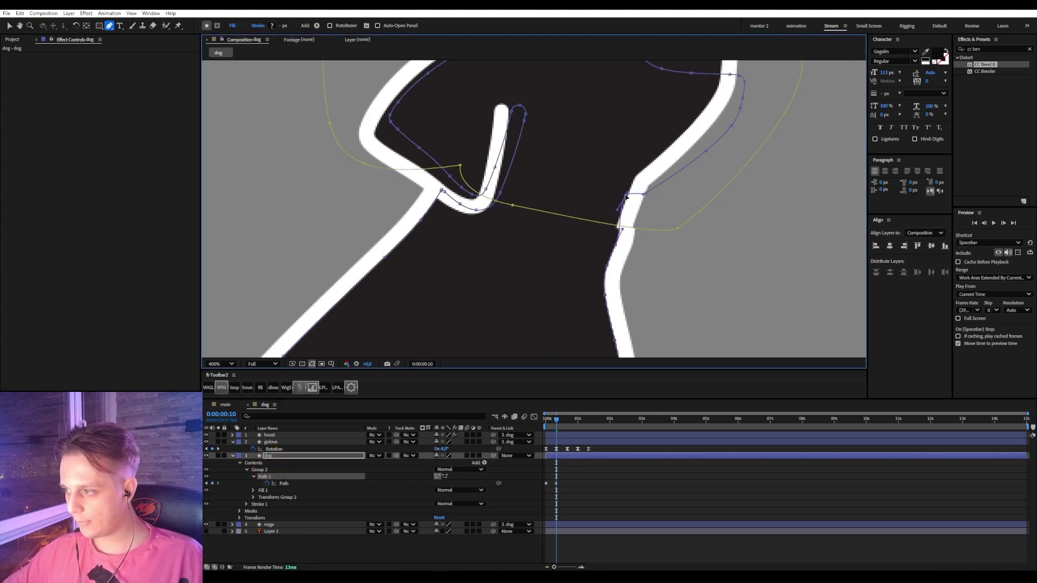
{"action": "left_click", "coordinate": [615, 244]}
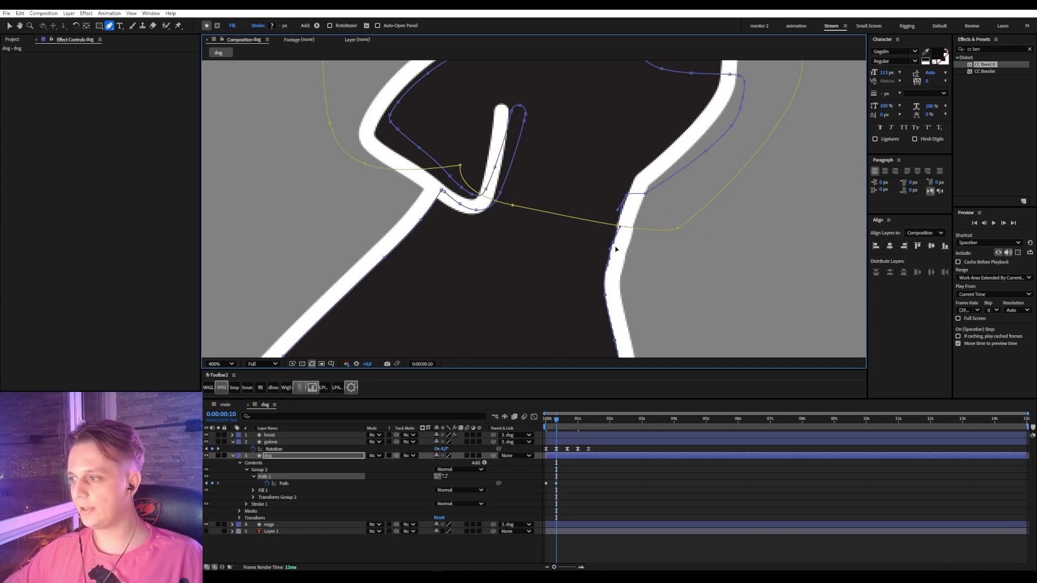
- At frame 10, fine-tune the "dog" path's front neck point so the body outline runs smoothly into the tilted head
{"action": "left_click", "coordinate": [671, 271]}
{"action": "key", "text": "comma"}
{"action": "left_click", "coordinate": [701, 187]}
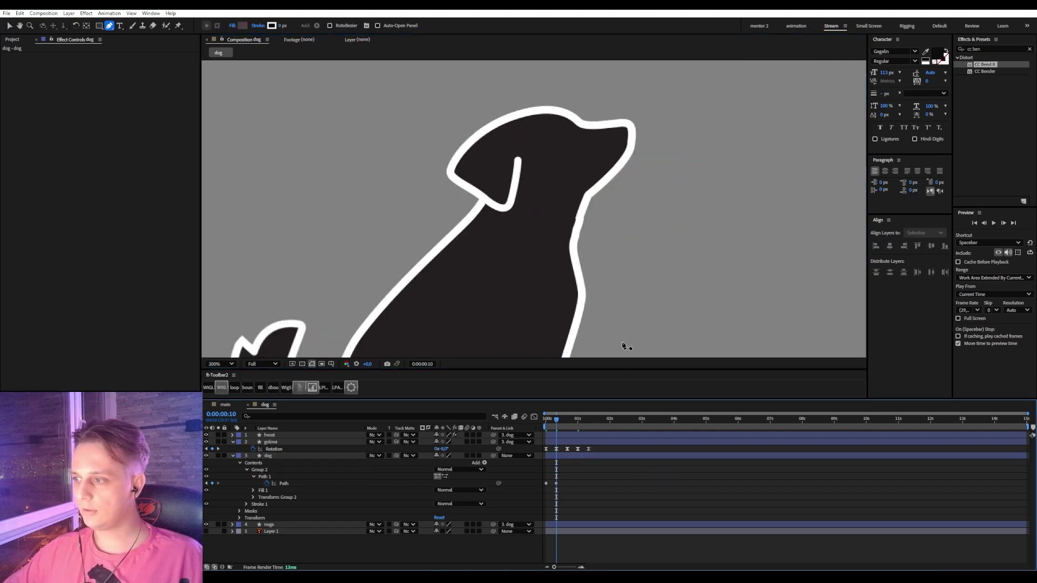
{"action": "key", "text": "period"}
{"action": "key", "text": "period"}
{"action": "key", "text": "period"}
{"action": "key", "text": "period"}
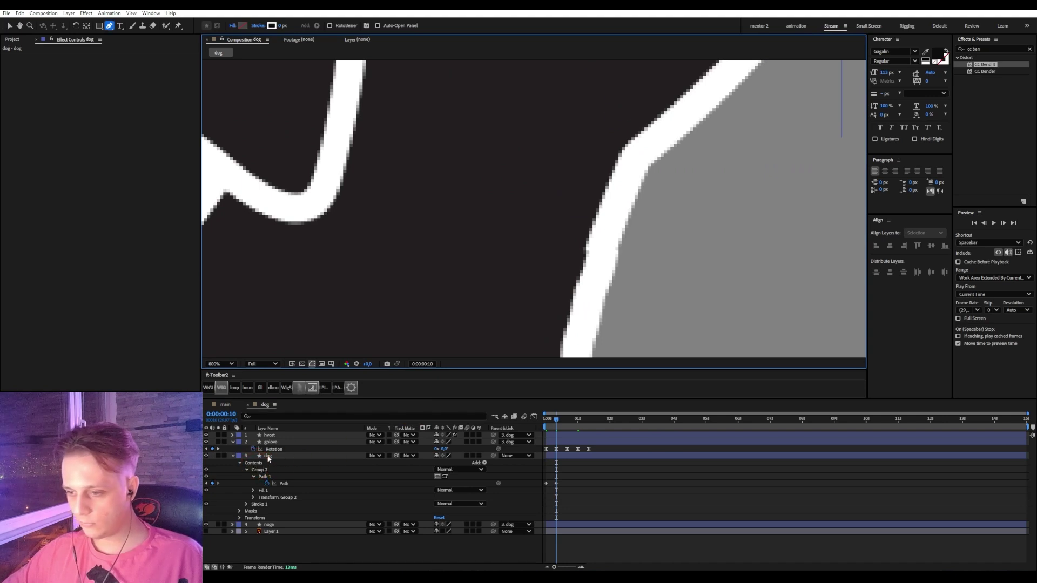
{"action": "left_click", "coordinate": [268, 457]}
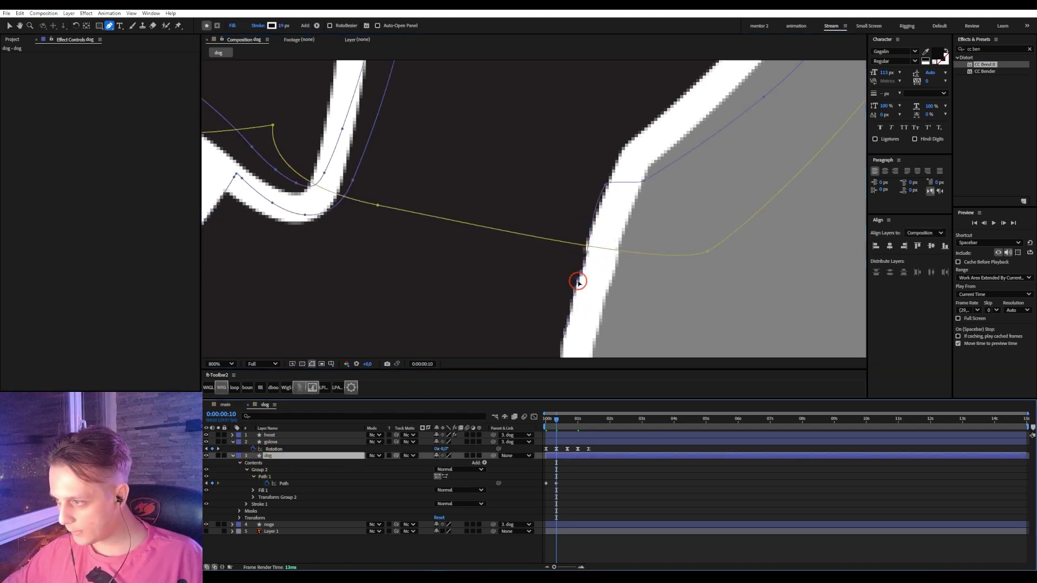
{"action": "left_click", "coordinate": [578, 281]}
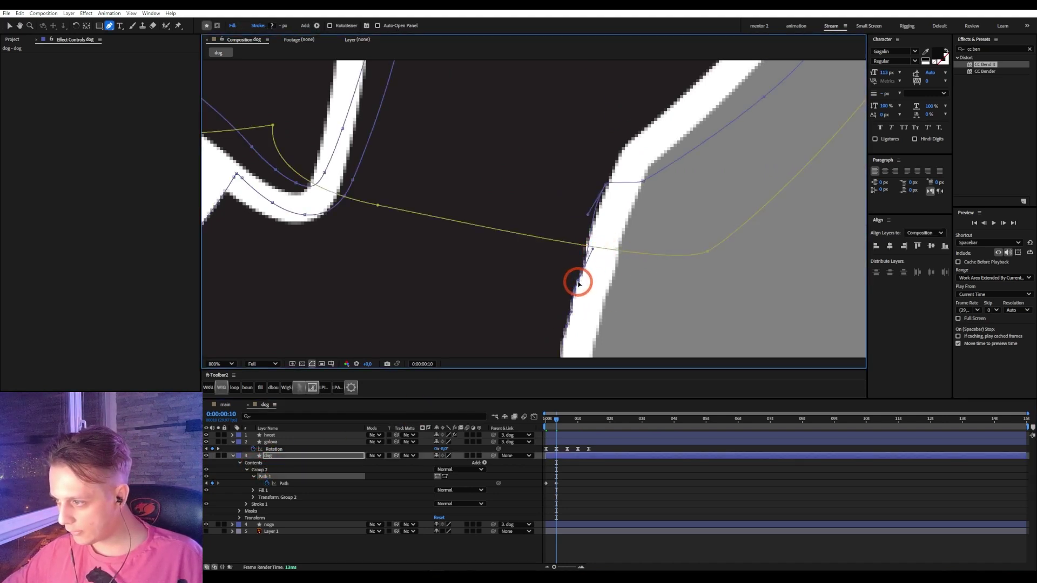
{"action": "left_click", "coordinate": [625, 471]}
{"action": "scroll", "coordinate": [660, 238], "scroll_direction": "down", "scroll_amount": 2}
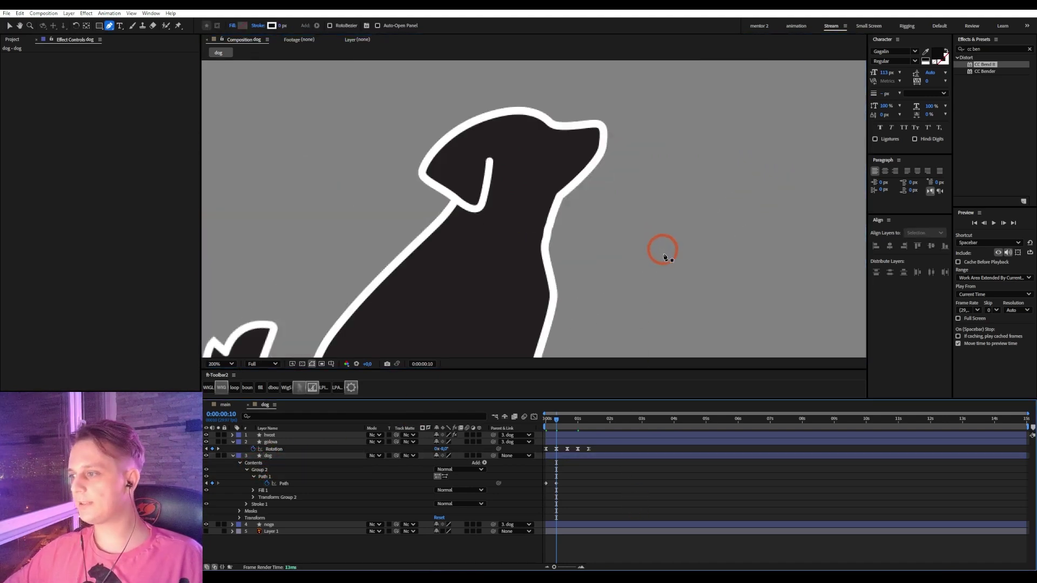
- Copy the "dog" layer's first Path keyframe to frame 20 and repeat the three-keyframe cycle from there
{"action": "left_click", "coordinate": [546, 483]}
{"action": "left_click", "coordinate": [567, 420]}
{"action": "key", "text": "ctrl+c"}
{"action": "left_click", "coordinate": [569, 485]}
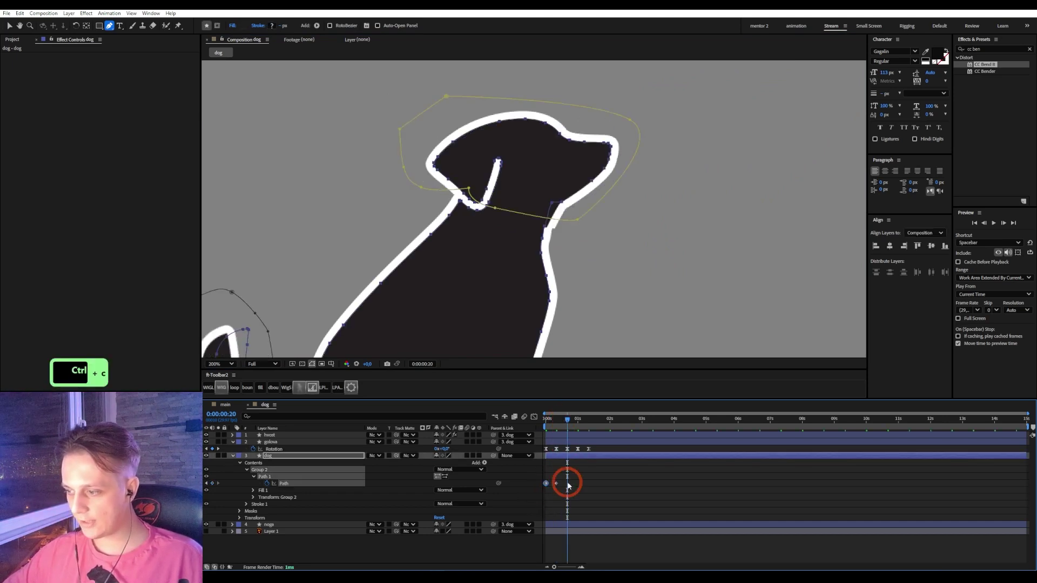
{"action": "key", "text": "ctrl+v"}
{"action": "left_click_drag", "start_coordinate": [624, 464], "coordinate": [527, 505]}
{"action": "key", "text": "ctrl+c"}
{"action": "key", "text": "ctrl+v"}
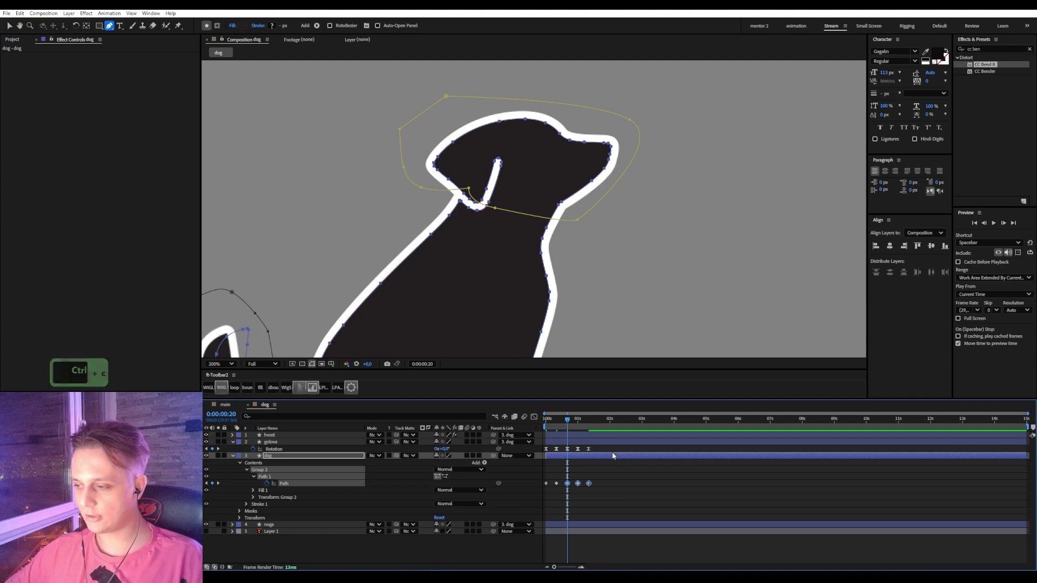
- Apply Easy Ease to all the head Rotation and "dog" Path keyframes, and preview the nod from the start
{"action": "left_click_drag", "start_coordinate": [620, 501], "coordinate": [528, 435]}
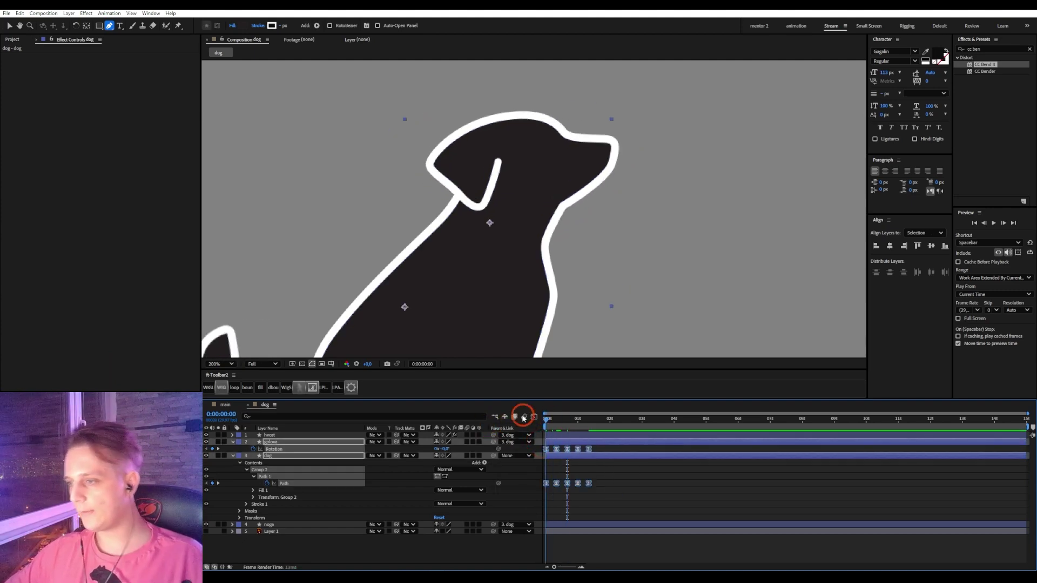
{"action": "key", "text": "Home"}
{"action": "key", "text": "space"}
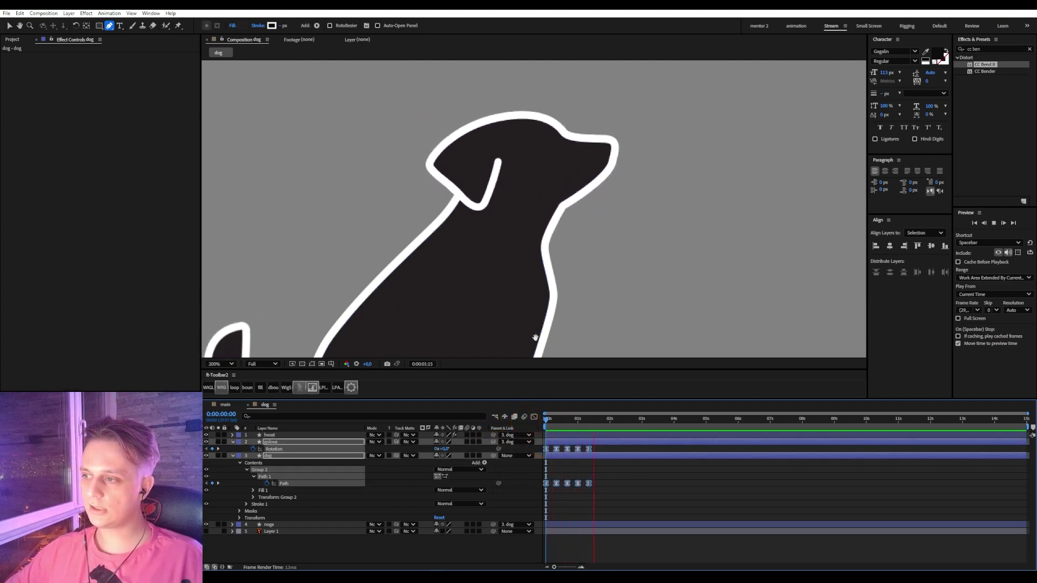
{"action": "key", "text": "space"}
{"action": "key", "text": "ctrl+a"}
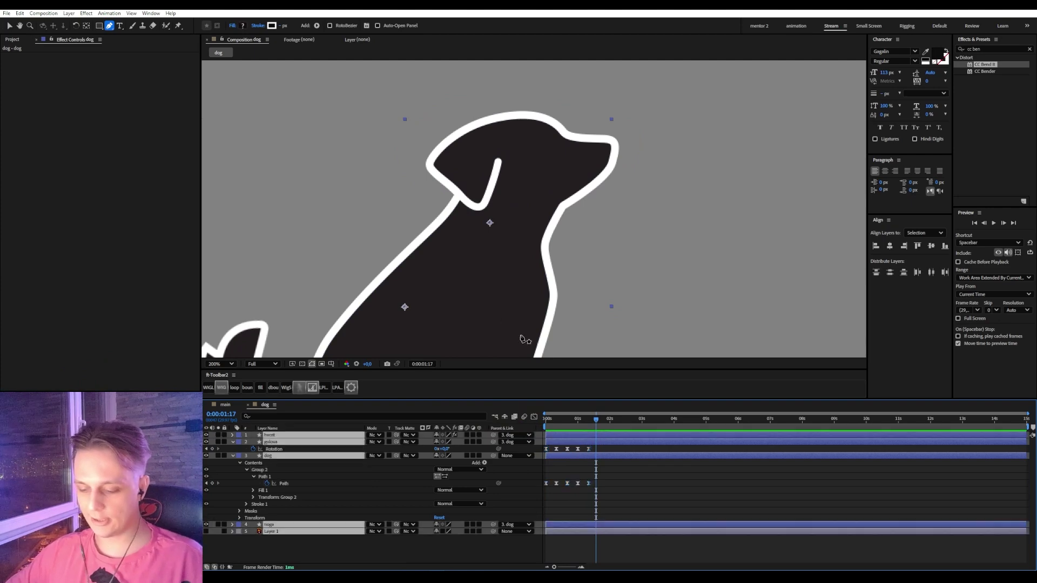
{"action": "left_click", "coordinate": [633, 482]}
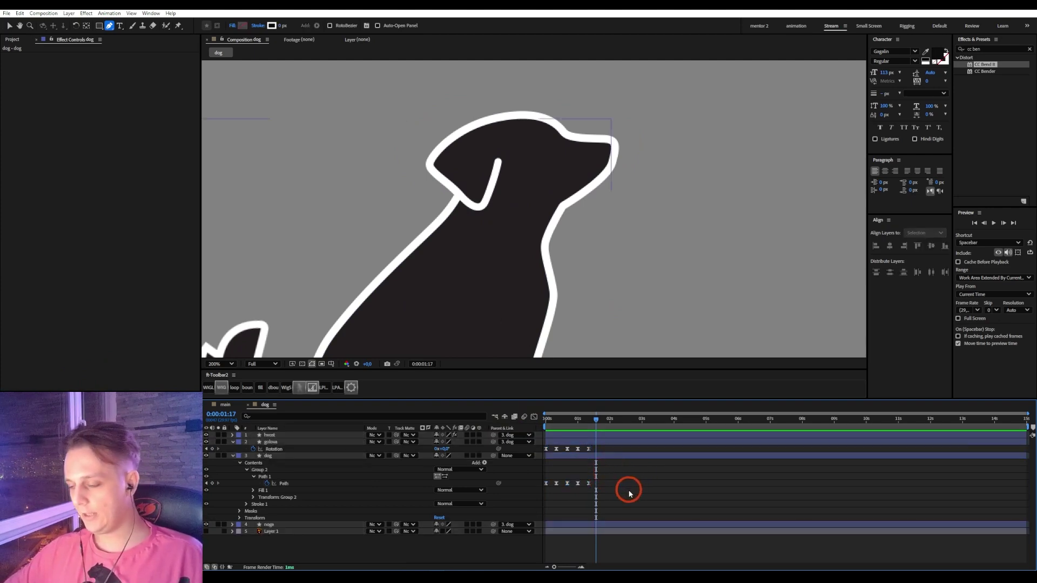
{"action": "left_click", "coordinate": [562, 297]}
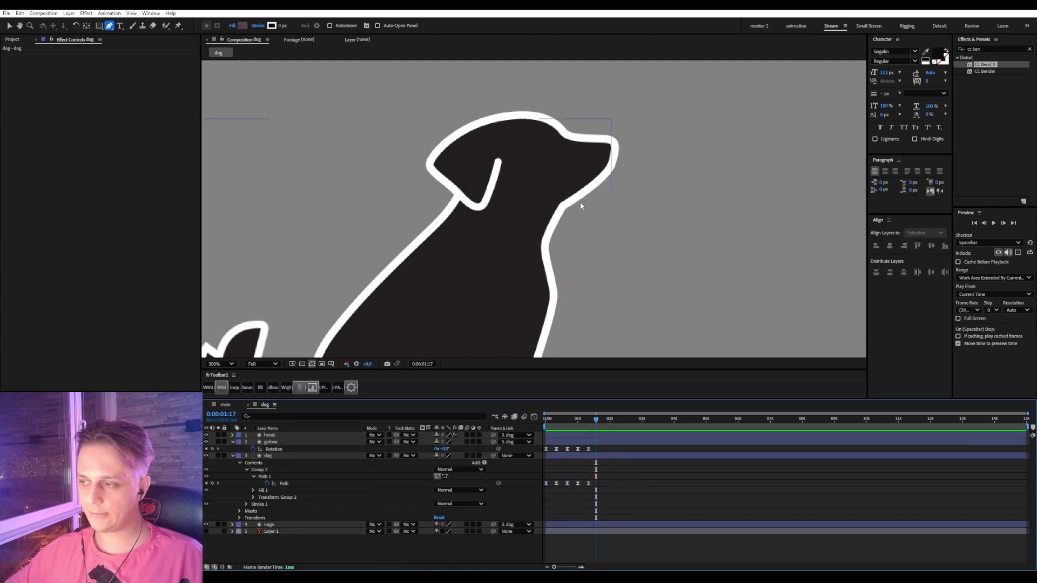
- Expand the "golova" layer's Shape 1 transform and keyframe the lower jaw's Rotation at frame 0
{"action": "key", "text": "v"}
{"action": "left_click", "coordinate": [585, 184]}
{"action": "left_click", "coordinate": [647, 481]}
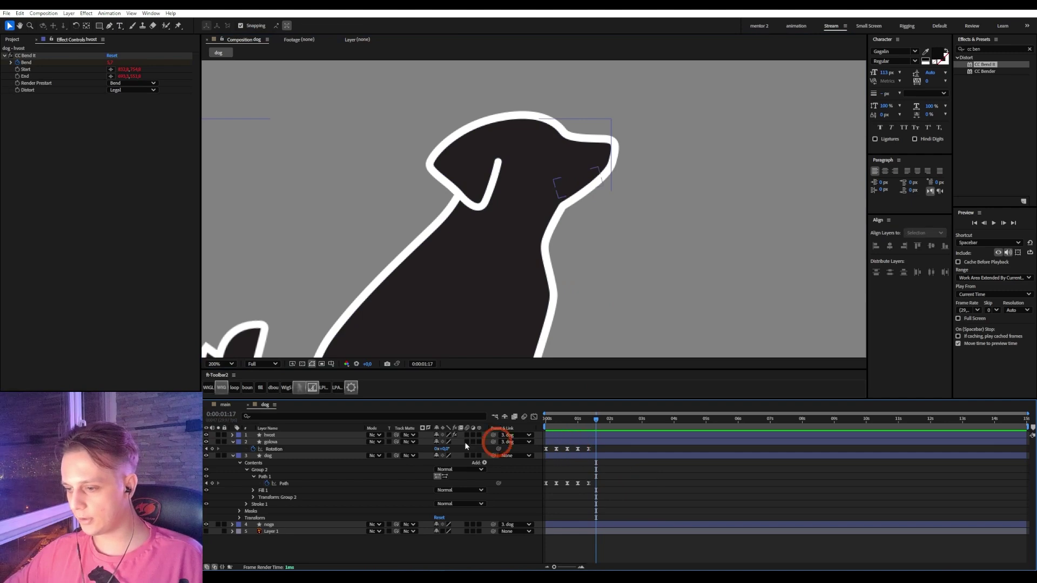
{"action": "left_click", "coordinate": [271, 442]}
{"action": "left_click", "coordinate": [232, 442]}
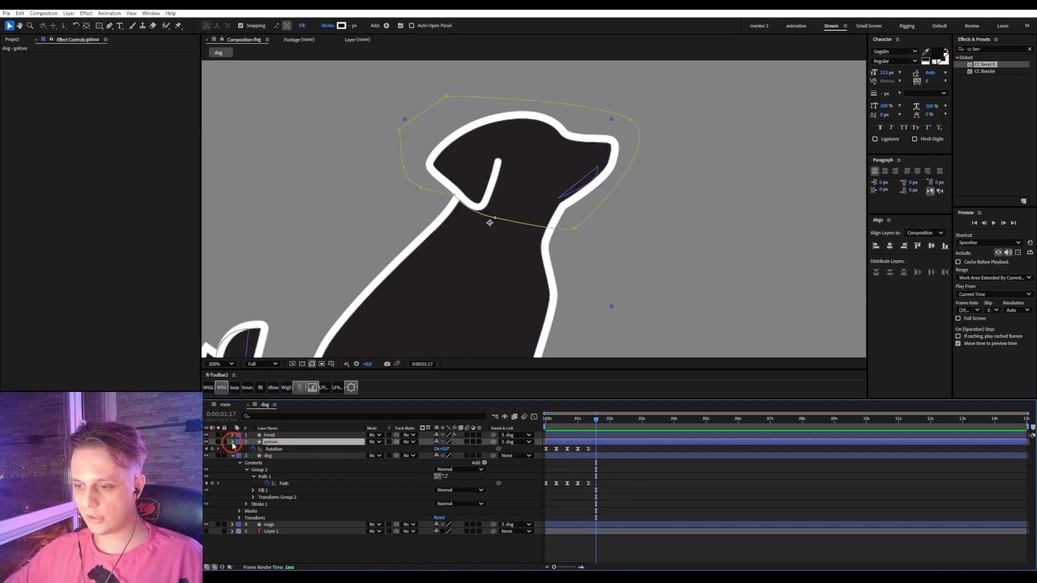
{"action": "left_click", "coordinate": [239, 457]}
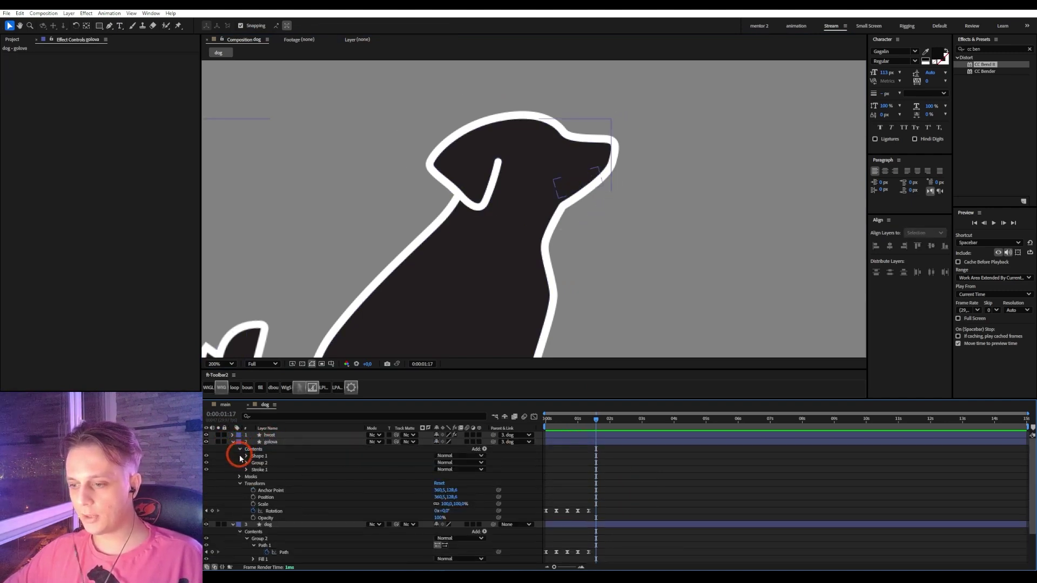
{"action": "left_click", "coordinate": [246, 457]}
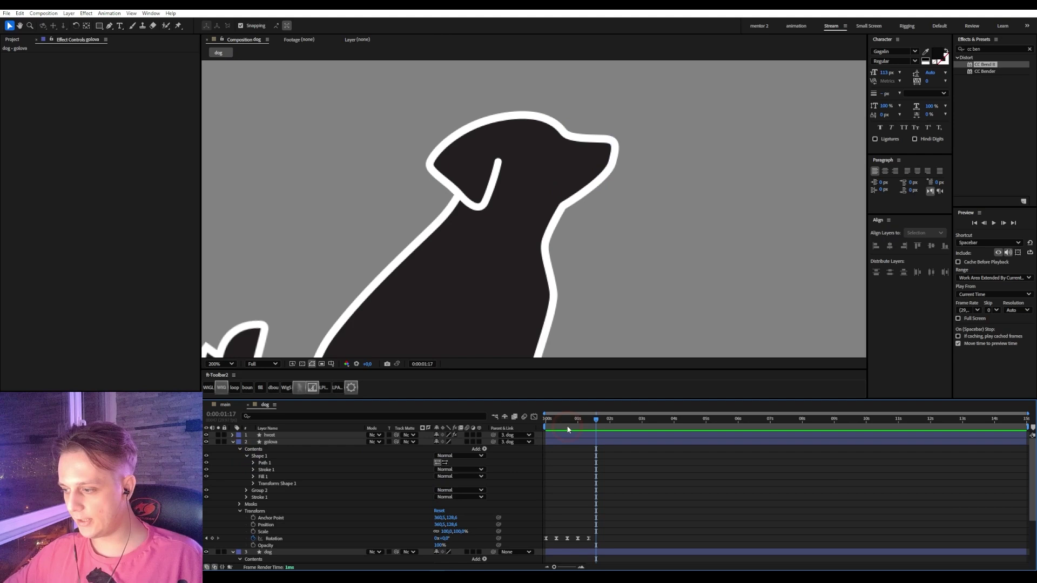
{"action": "left_click", "coordinate": [548, 420]}
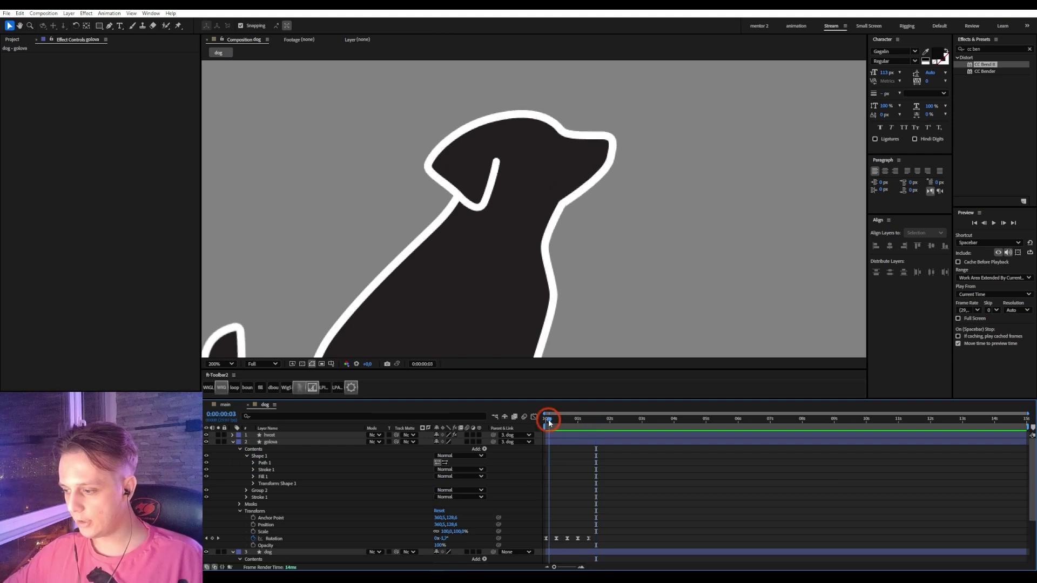
{"action": "left_click_drag", "start_coordinate": [549, 423], "coordinate": [544, 421]}
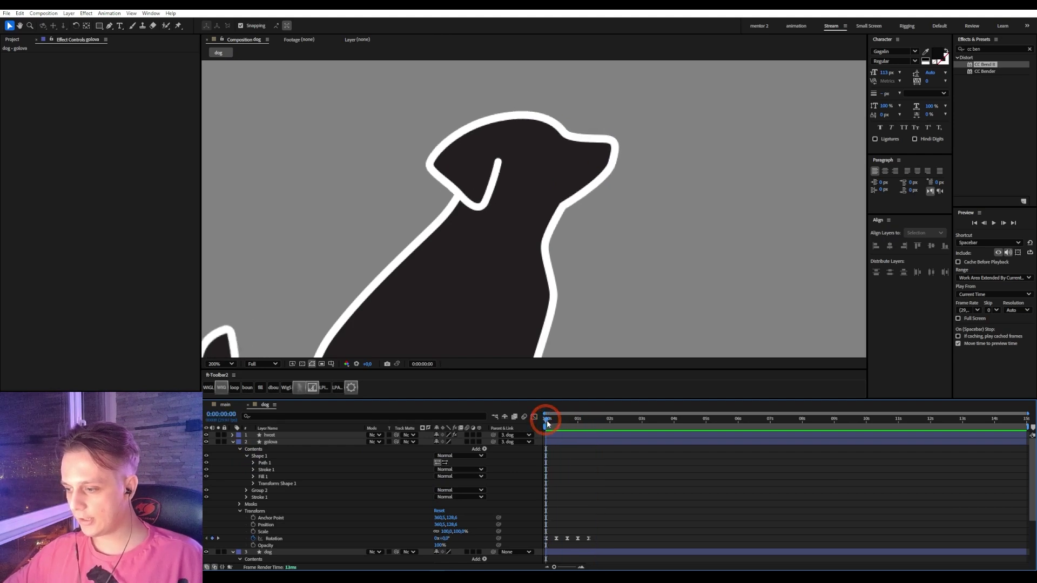
{"action": "left_click", "coordinate": [254, 484]}
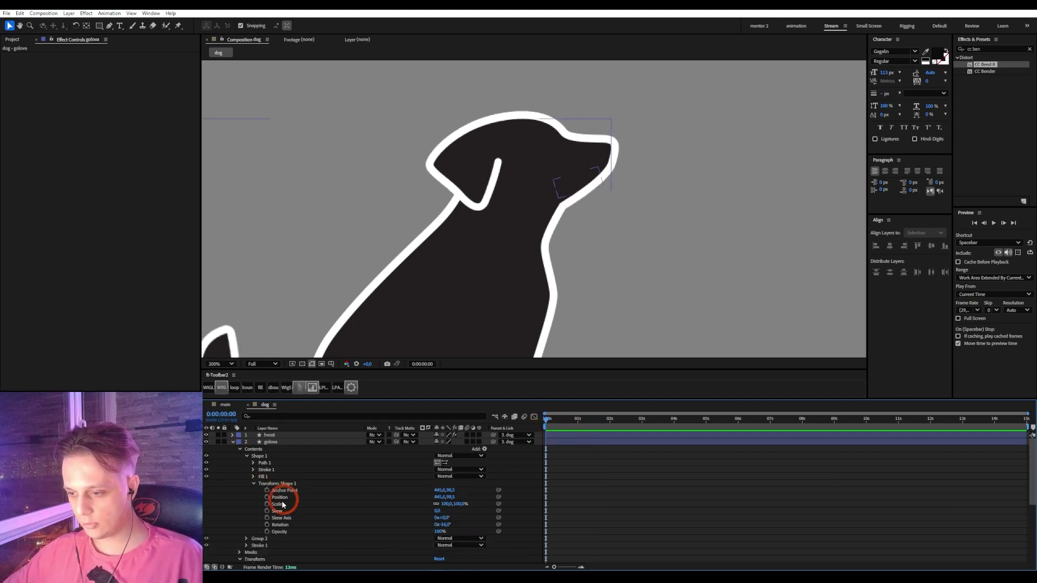
{"action": "left_click", "coordinate": [266, 525]}
- At frame 10, set the Shape 1 jaw Rotation to -2° to open the dog's mouth
{"action": "scroll", "coordinate": [579, 437], "scroll_direction": "down", "scroll_amount": 3}
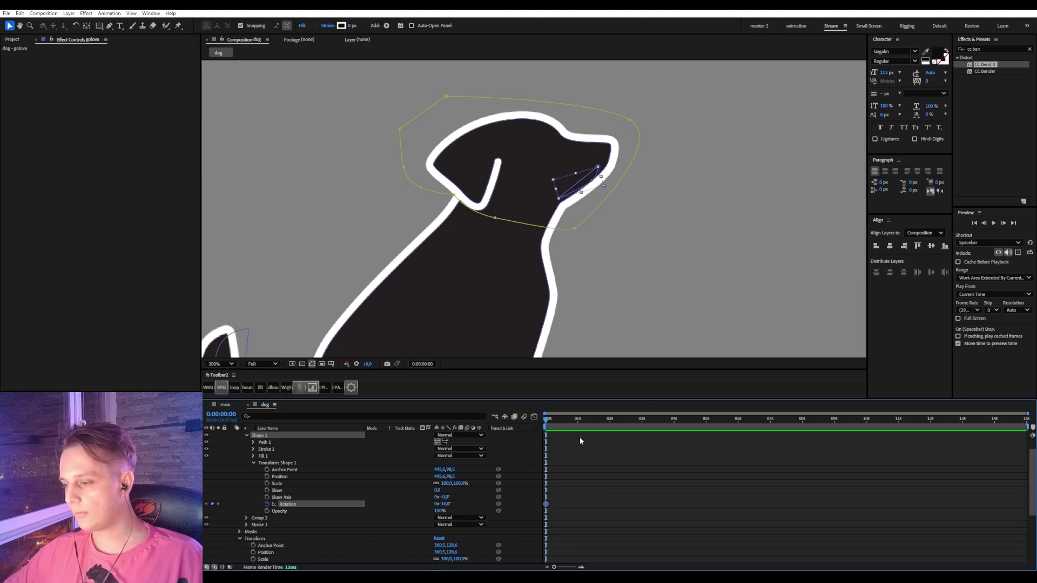
{"action": "scroll", "coordinate": [579, 436], "scroll_direction": "down", "scroll_amount": 3}
{"action": "key", "text": "space"}
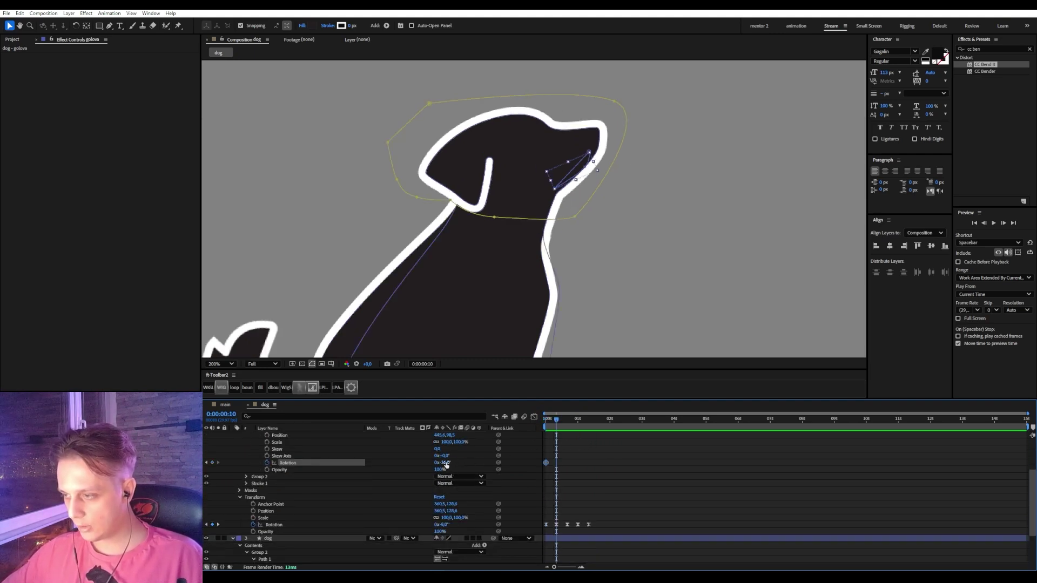
{"action": "left_click_drag", "start_coordinate": [446, 464], "coordinate": [452, 463]}
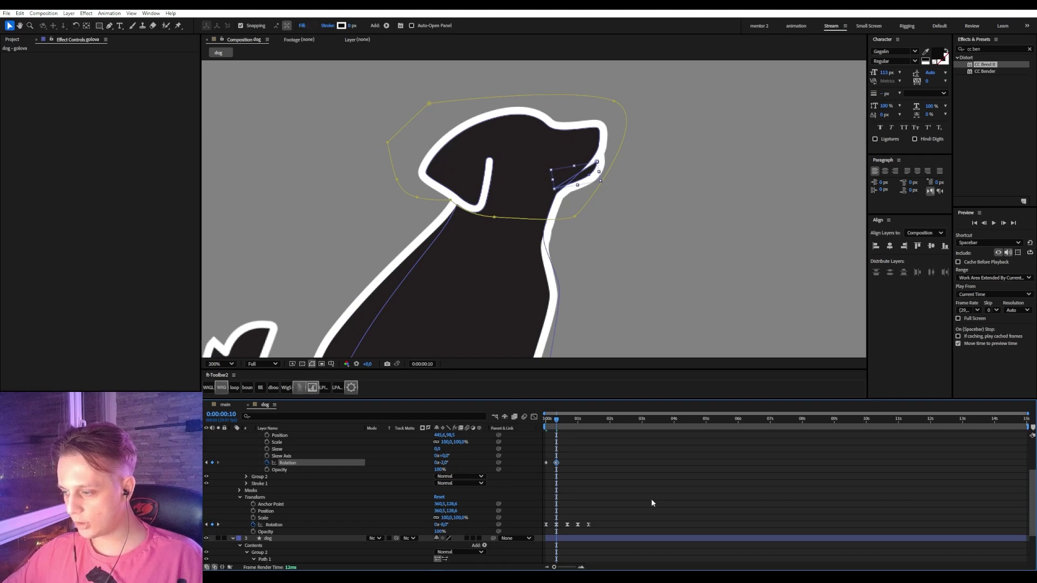
- Copy the jaw's first Rotation keyframe to frame 20 and repeat the open-and-close cycle from there
{"action": "left_click", "coordinate": [546, 463]}
{"action": "key", "text": "ctrl+c"}
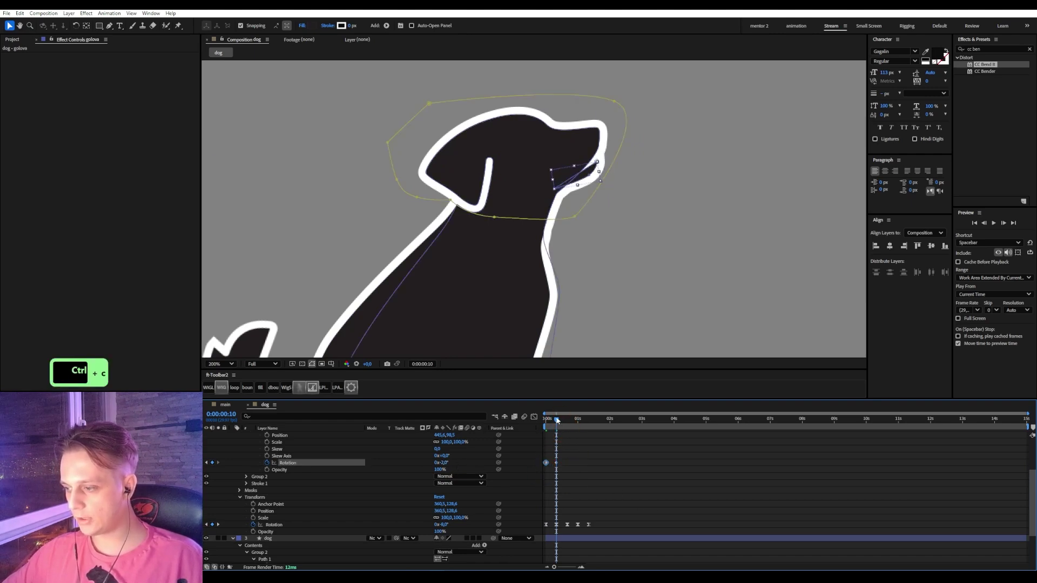
{"action": "left_click", "coordinate": [565, 421]}
{"action": "key", "text": "ctrl+v"}
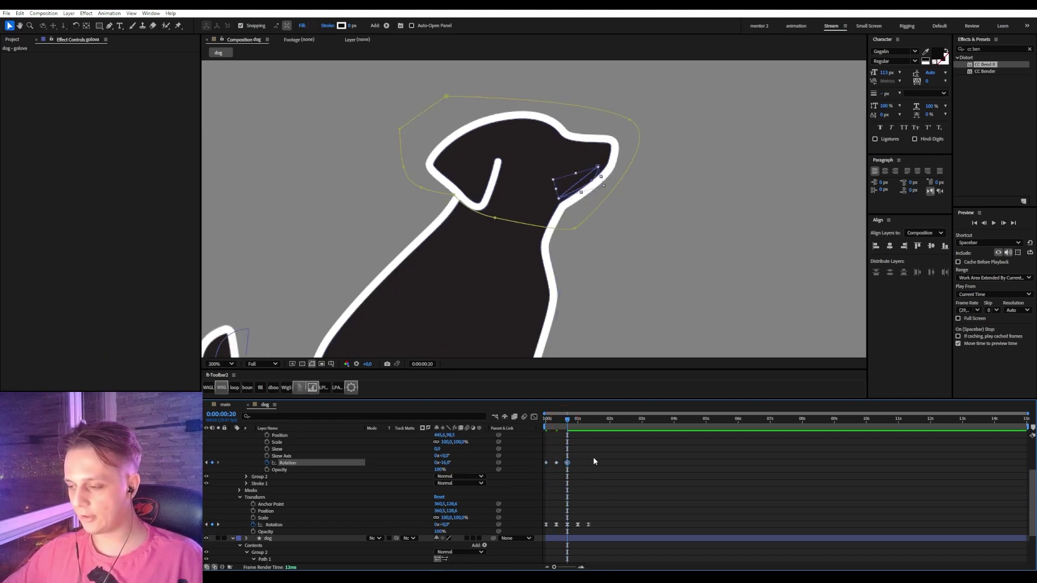
{"action": "left_click_drag", "start_coordinate": [595, 455], "coordinate": [494, 481]}
{"action": "key", "text": "ctrl+c"}
{"action": "key", "text": "ctrl+v"}
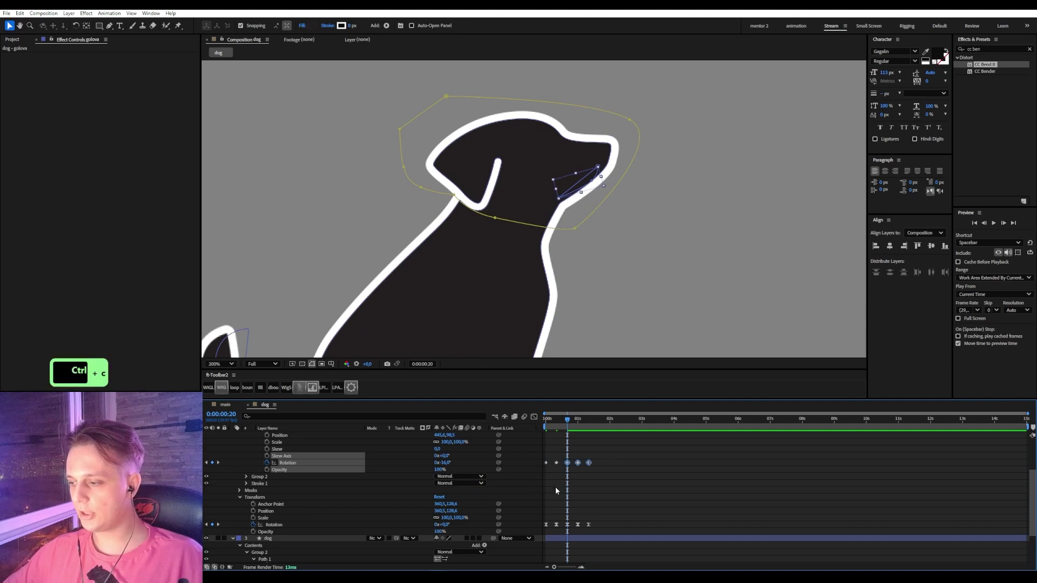
- Apply Easy Ease to the jaw Rotation keyframes and show only the keyframed properties of all layers
{"action": "left_click_drag", "start_coordinate": [623, 454], "coordinate": [530, 483]}
{"action": "key", "text": "F9"}
{"action": "left_click", "coordinate": [633, 492]}
{"action": "left_click", "coordinate": [565, 445]}
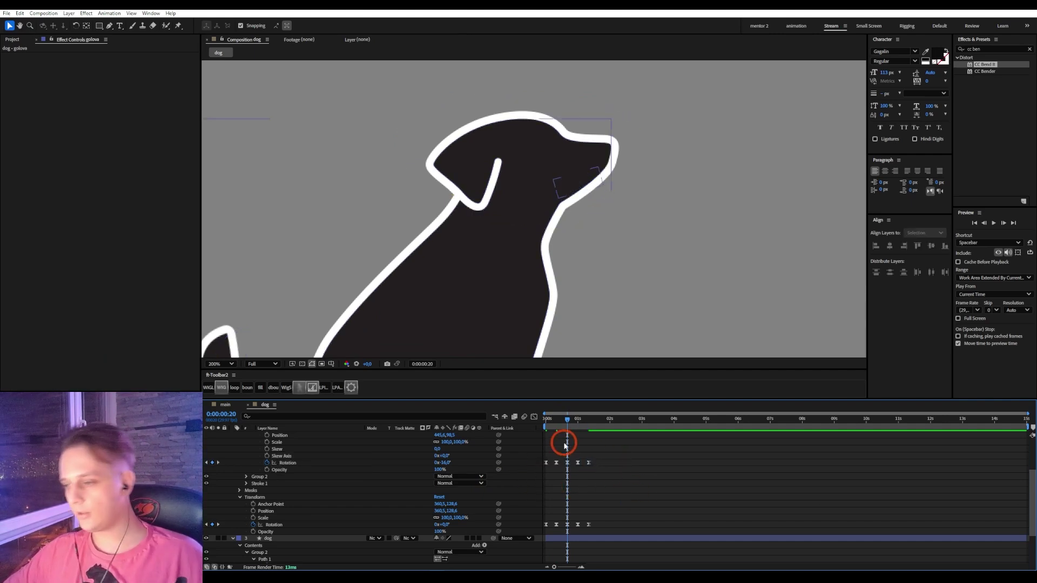
{"action": "key", "text": "ctrl+a"}
{"action": "key", "text": "u"}
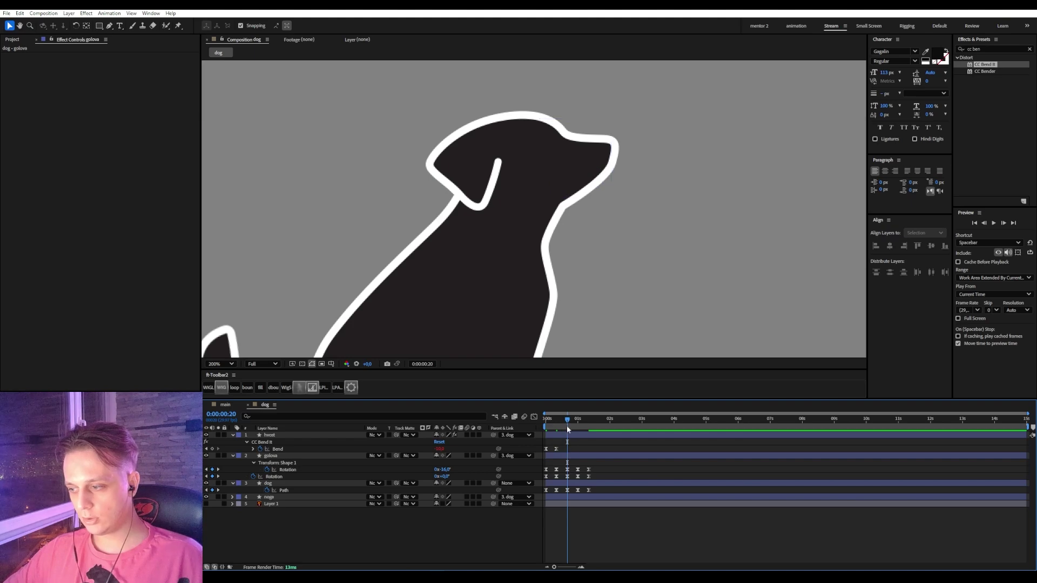
- Preview the combined head, jaw and tail animation close up and with the whole composition in view
{"action": "left_click_drag", "start_coordinate": [568, 429], "coordinate": [539, 423]}
{"action": "key", "text": "space"}
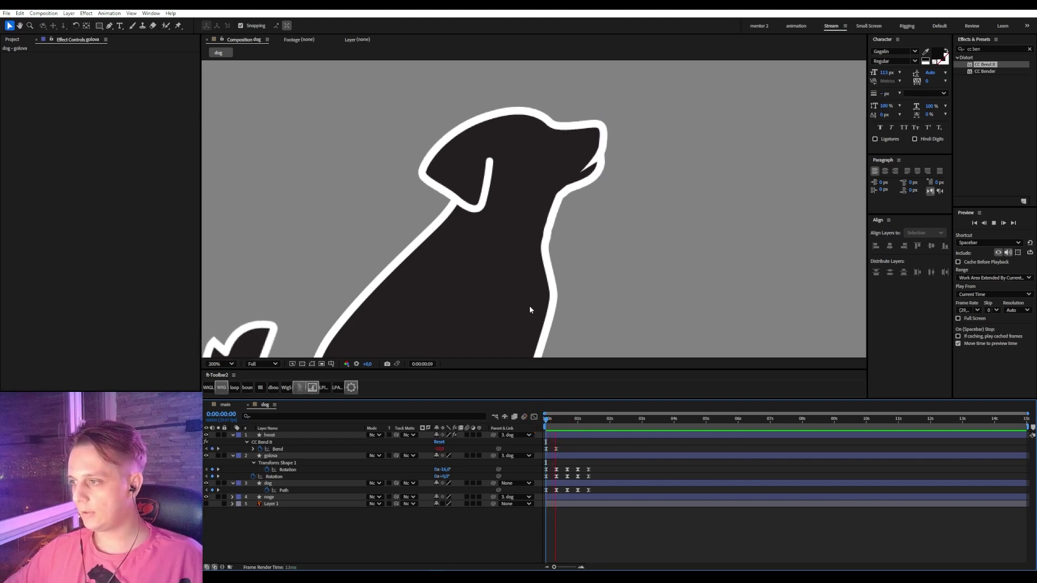
{"action": "key", "text": "space"}
{"action": "scroll", "coordinate": [553, 171], "scroll_direction": "down", "scroll_amount": 2}
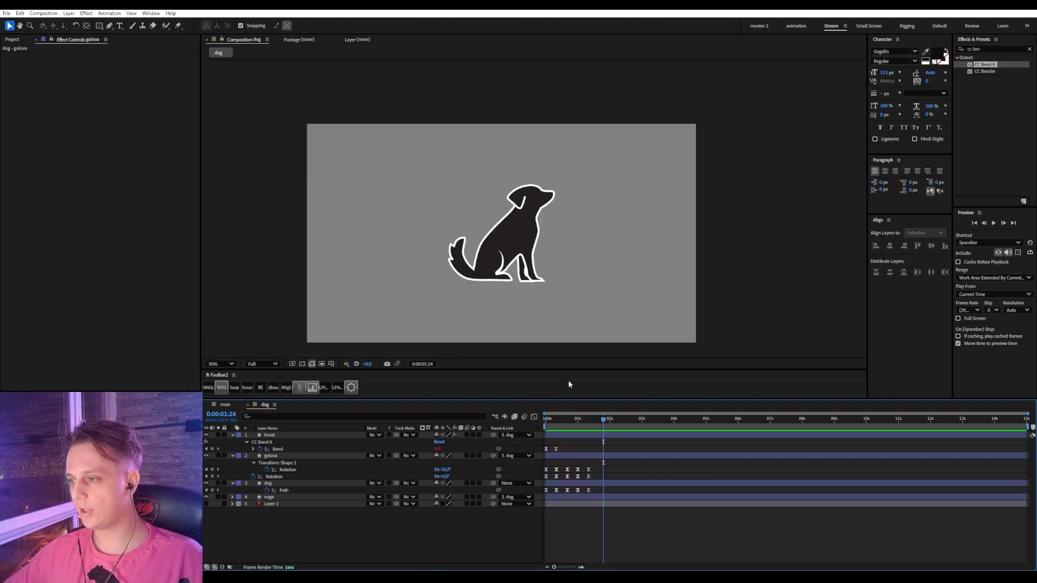
{"action": "left_click_drag", "start_coordinate": [563, 420], "coordinate": [533, 236]}
{"action": "key", "text": "space"}
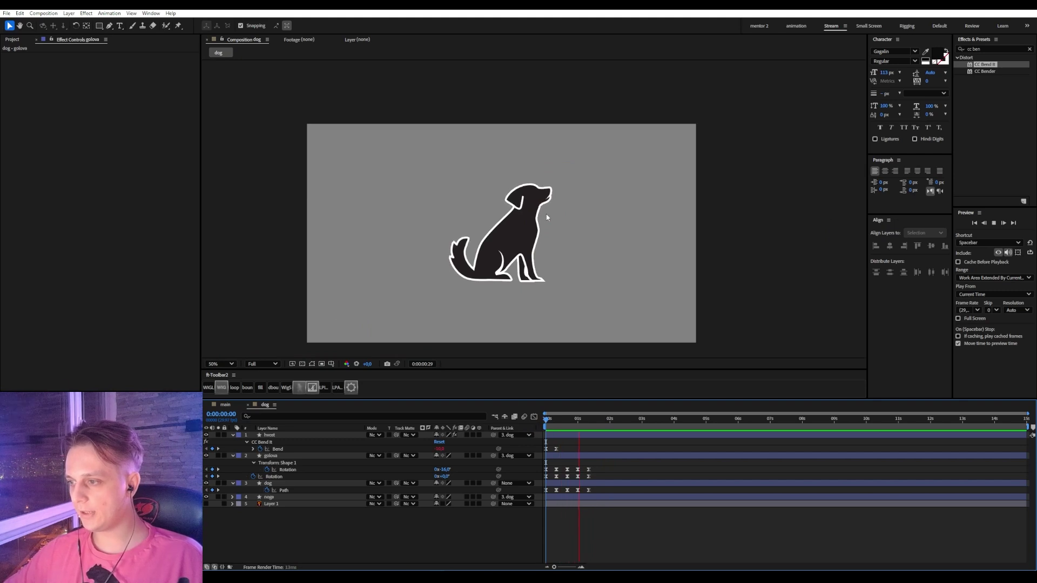
{"action": "key", "text": "space"}
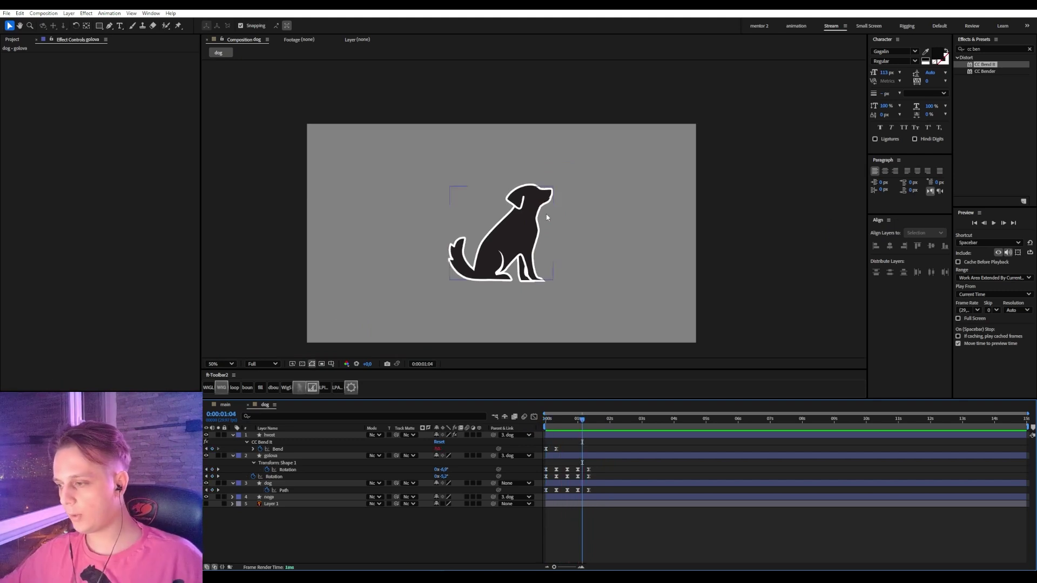
- Create a white solid at 1920 x 1080 px in the "dog" composition
{"action": "scroll", "coordinate": [572, 231], "scroll_direction": "up", "scroll_amount": 2}
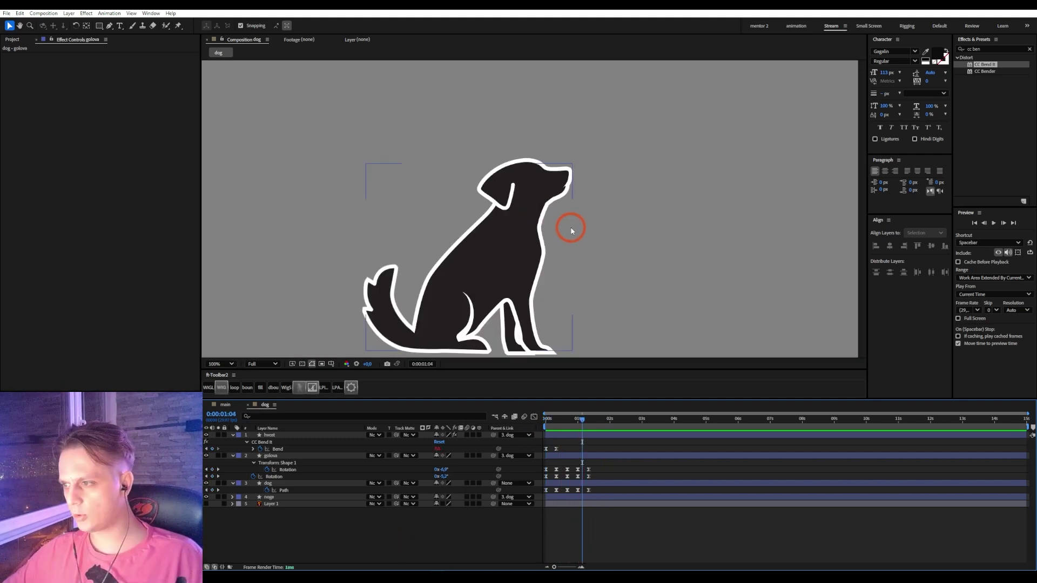
{"action": "key", "text": "ctrl+y"}
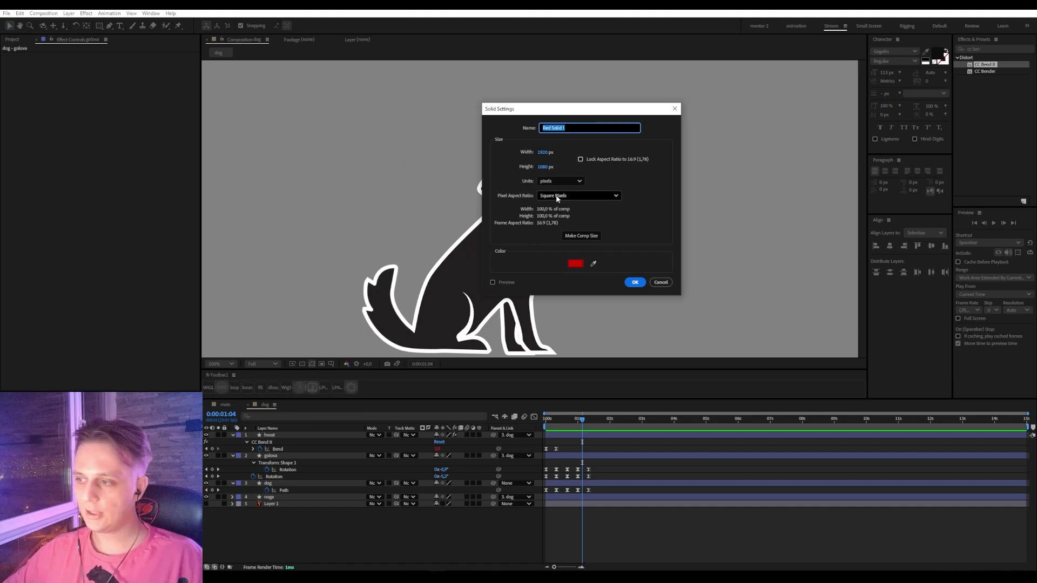
{"action": "left_click", "coordinate": [575, 263]}
{"action": "left_click_drag", "start_coordinate": [847, 282], "coordinate": [631, 186]}
{"action": "key", "text": "Return"}
{"action": "key", "text": "Return"}
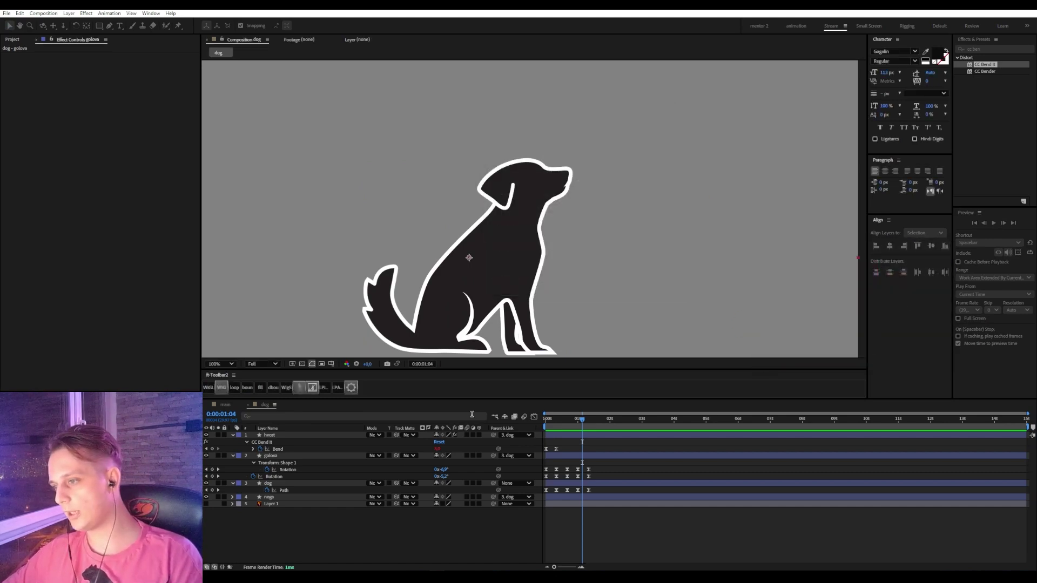
- Move the white solid below all other layers as a background and play the animation from frame 0
{"action": "left_click_drag", "start_coordinate": [268, 436], "coordinate": [296, 542]}
{"action": "left_click", "coordinate": [547, 422]}
{"action": "key", "text": "space"}
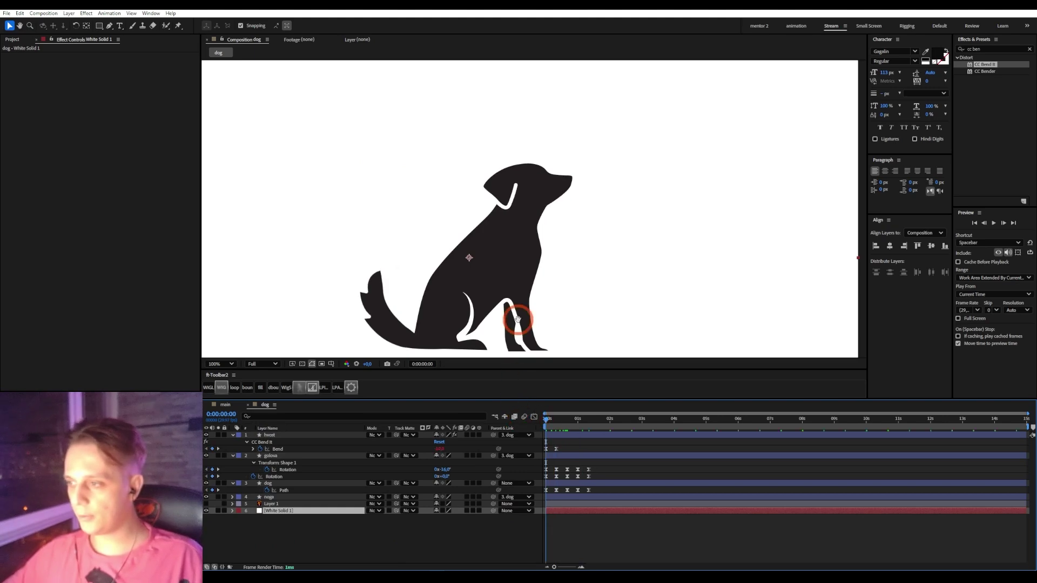
- Preview the dog animation against the white background, return to frame 0 and hide the white solid
{"action": "key", "text": "space"}
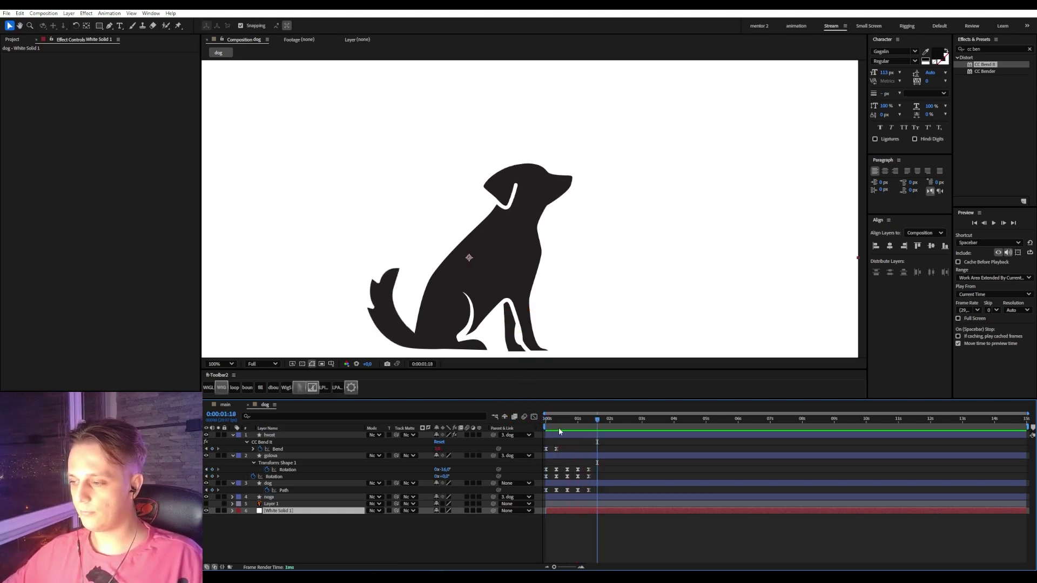
{"action": "left_click_drag", "start_coordinate": [558, 421], "coordinate": [518, 421]}
{"action": "key", "text": "space"}
{"action": "key", "text": "space"}
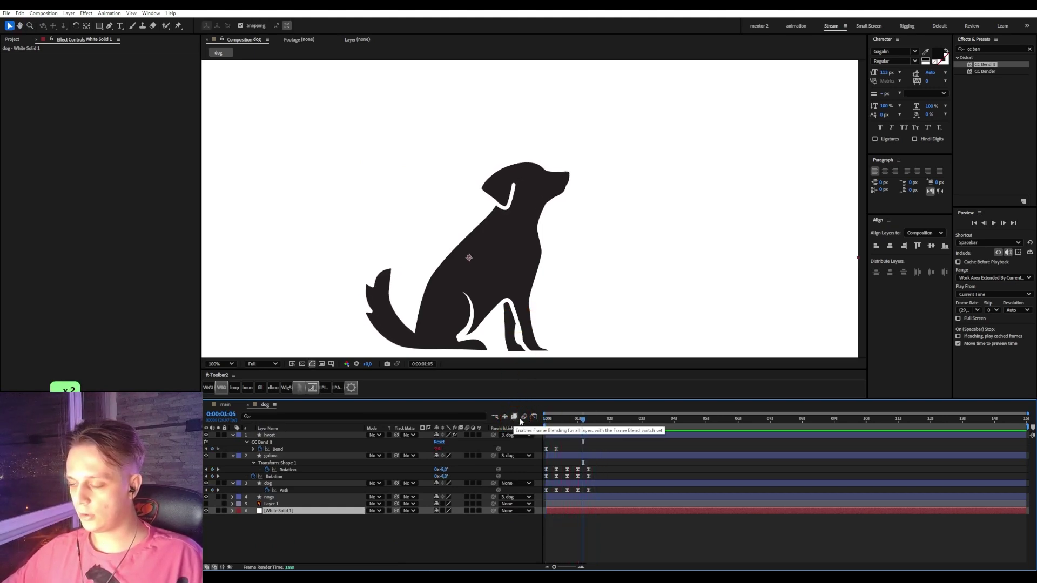
{"action": "left_click_drag", "start_coordinate": [582, 421], "coordinate": [476, 423]}
{"action": "left_click", "coordinate": [207, 511]}
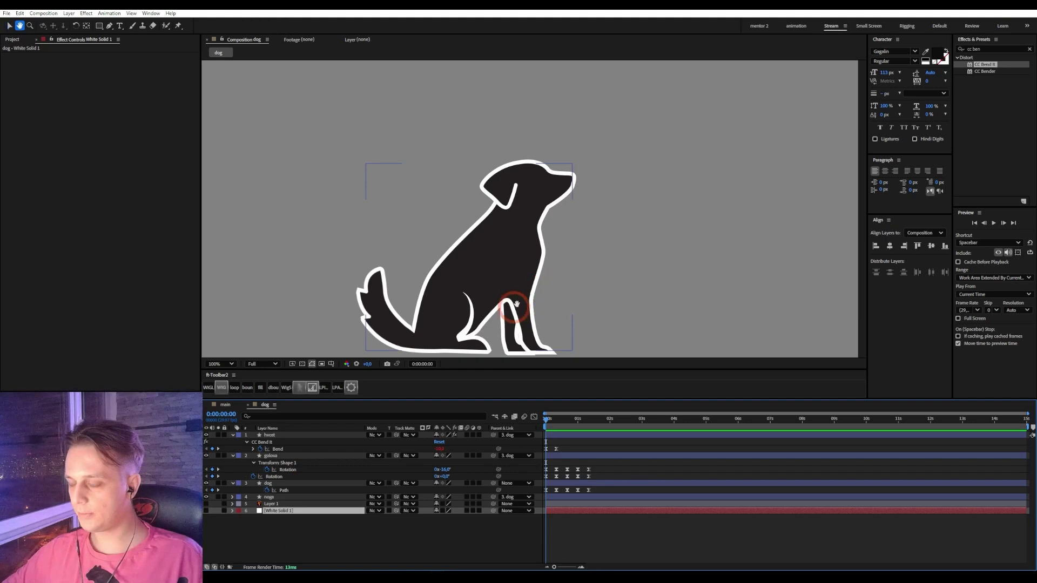
- Find the Liquify effect and apply it to the "dog" layer
{"action": "left_click_drag", "start_coordinate": [512, 300], "coordinate": [541, 254]}
{"action": "scroll", "coordinate": [551, 246], "scroll_direction": "up", "scroll_amount": 1}
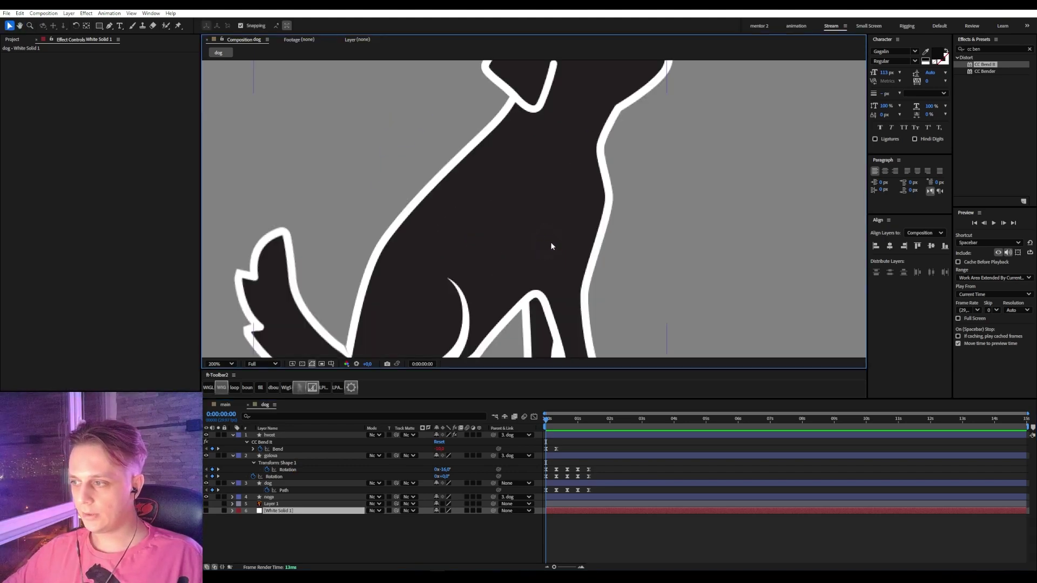
{"action": "left_click", "coordinate": [283, 488]}
{"action": "left_click", "coordinate": [980, 50]}
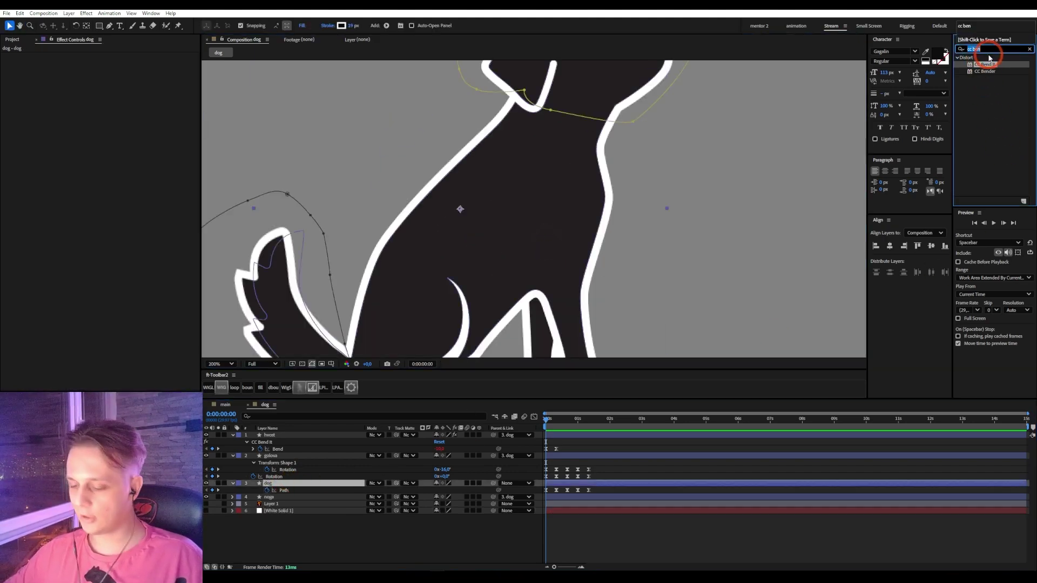
{"action": "key", "text": "ctrl+a"}
{"action": "type", "text": "liq"}
{"action": "mouse_move", "coordinate": [981, 64]}
{"action": "left_mouse_down"}
{"action": "mouse_move", "coordinate": [558, 281]}
{"action": "mouse_move", "coordinate": [343, 412]}
{"action": "mouse_move", "coordinate": [318, 434]}
{"action": "mouse_move", "coordinate": [301, 485]}
{"action": "left_mouse_up"}
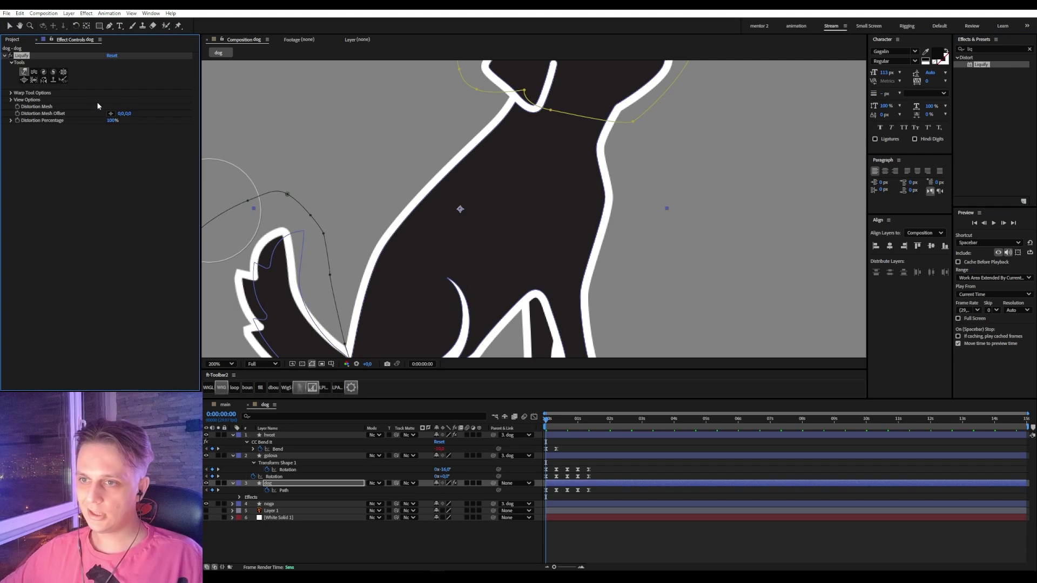
- Choose Liquify's Bloat tool and enlarge its brush to cover the dog's chest area
{"action": "left_click", "coordinate": [24, 80]}
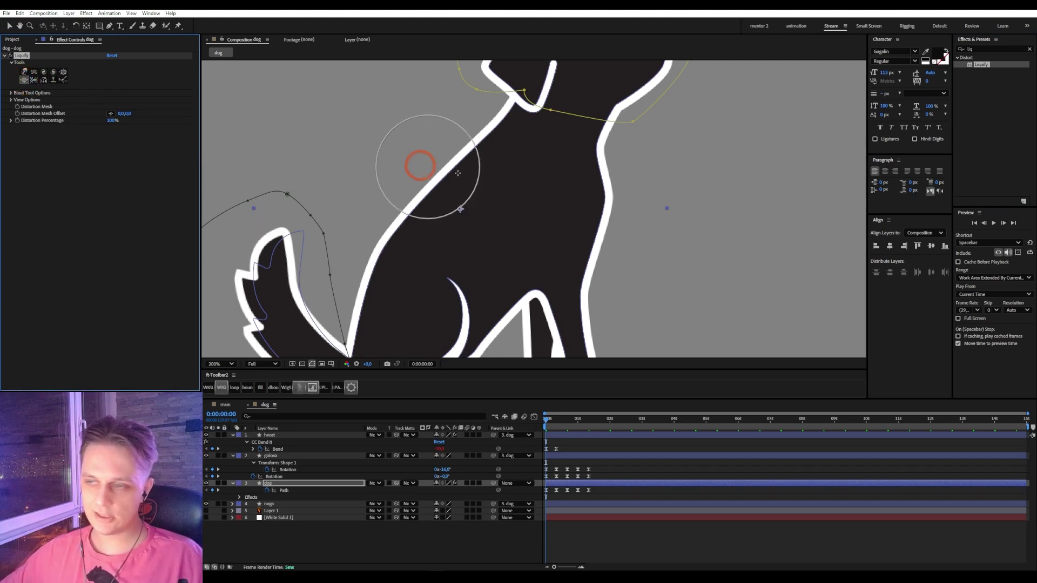
{"action": "left_click_drag", "start_coordinate": [556, 179], "coordinate": [588, 188]}
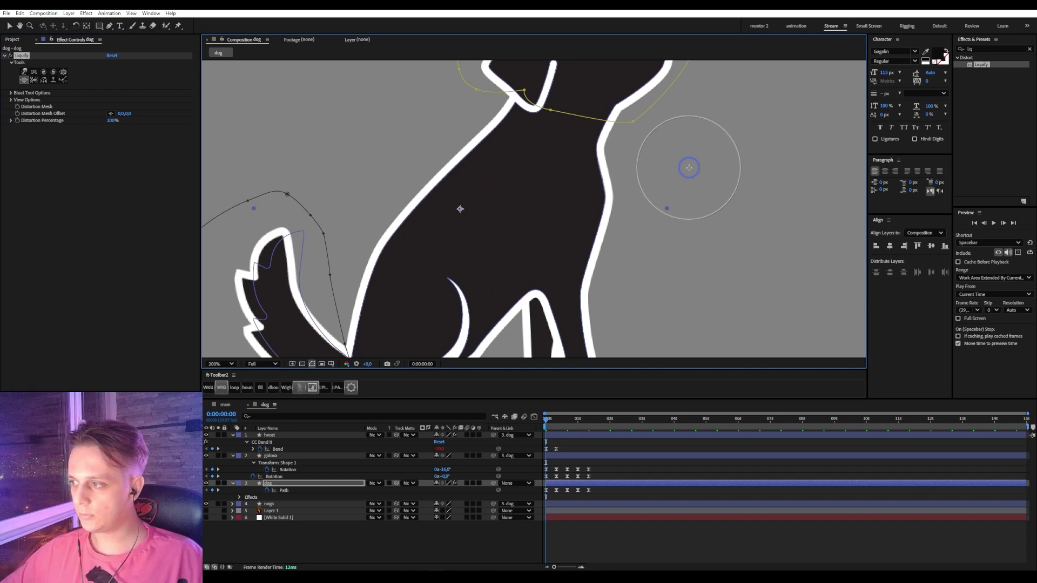
{"action": "left_click_drag", "start_coordinate": [699, 167], "coordinate": [676, 162]}
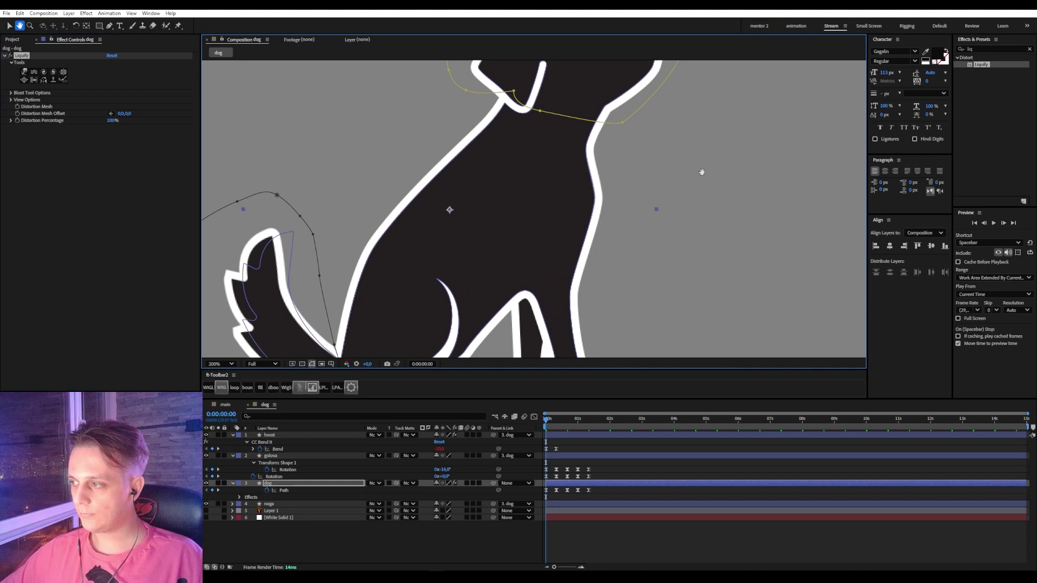
{"action": "left_click", "coordinate": [94, 156]}
{"action": "left_click", "coordinate": [24, 83]}
{"action": "key", "text": "v"}
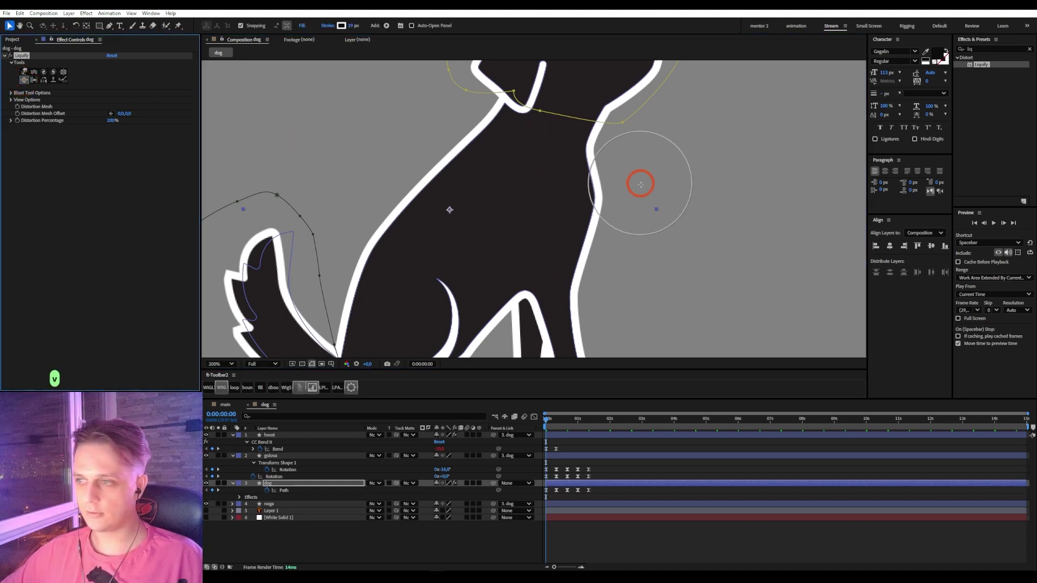
{"action": "mouse_move", "coordinate": [642, 183]}
{"action": "left_mouse_down"}
{"action": "mouse_move", "coordinate": [682, 196]}
{"action": "mouse_move", "coordinate": [711, 189]}
{"action": "left_mouse_up"}
{"action": "left_click", "coordinate": [711, 199]}
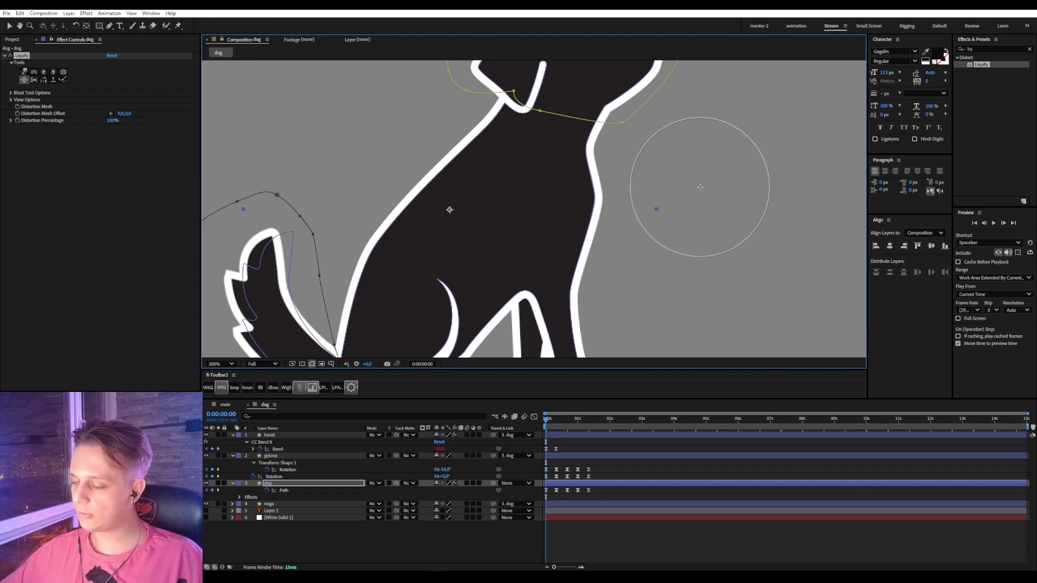
{"action": "left_click", "coordinate": [700, 188]}
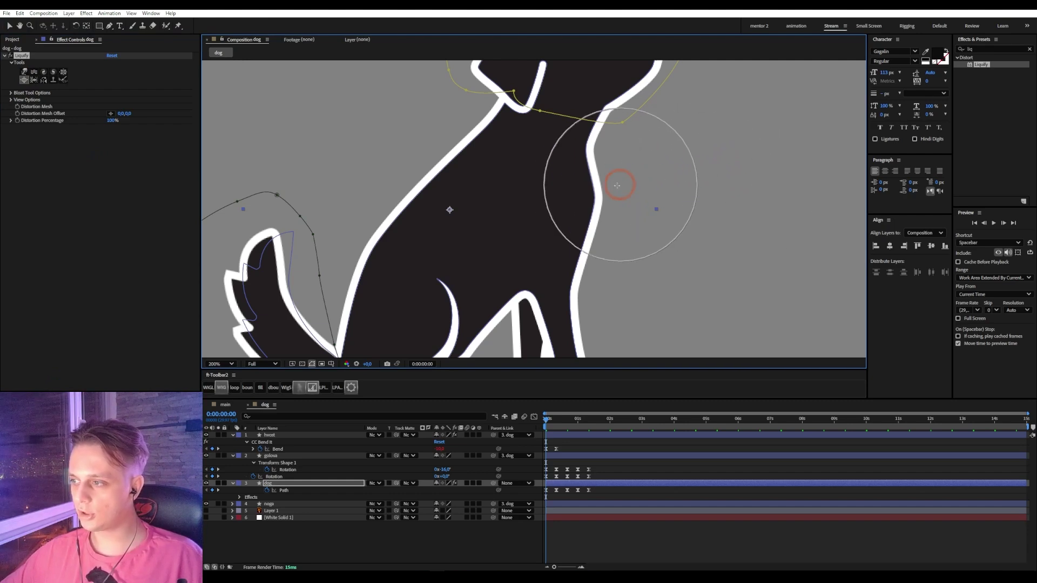
- Bloat the front edge of the dog's chest slightly outward at several spots from the upper to the lower chest
{"action": "left_click", "coordinate": [586, 188]}
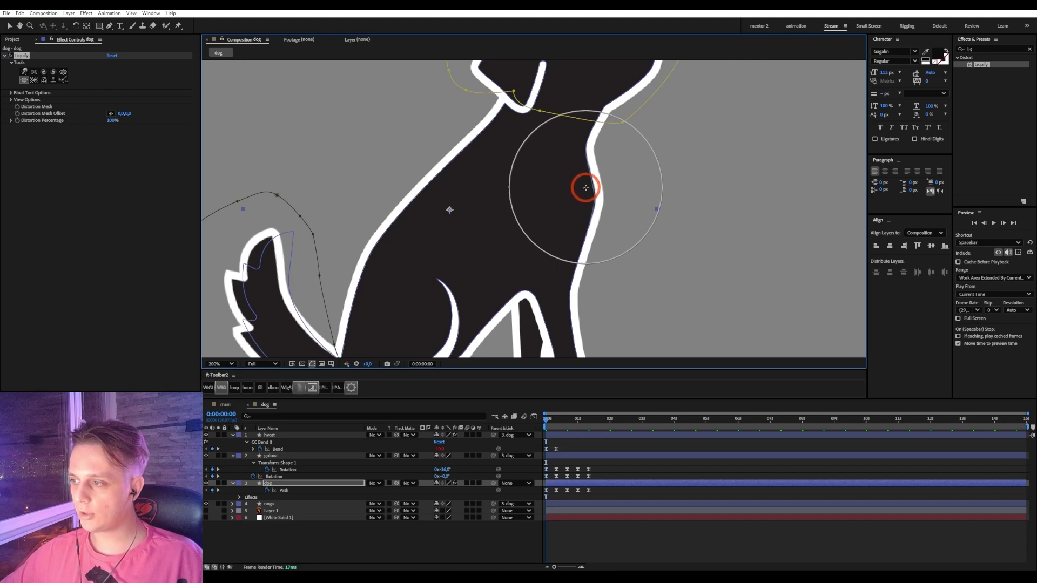
{"action": "left_click", "coordinate": [572, 172]}
{"action": "left_click", "coordinate": [581, 183]}
{"action": "left_click", "coordinate": [580, 218]}
{"action": "left_click", "coordinate": [587, 237]}
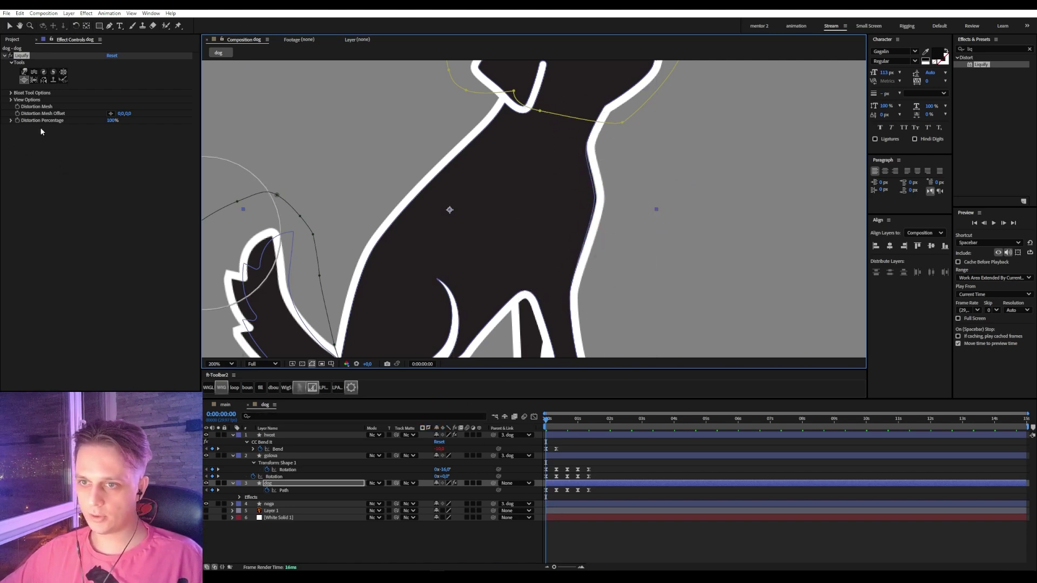
- Keyframe Liquify's Distortion Percentage at 100% on frame 0 and at 0% on frame 10
{"action": "left_click", "coordinate": [18, 121]}
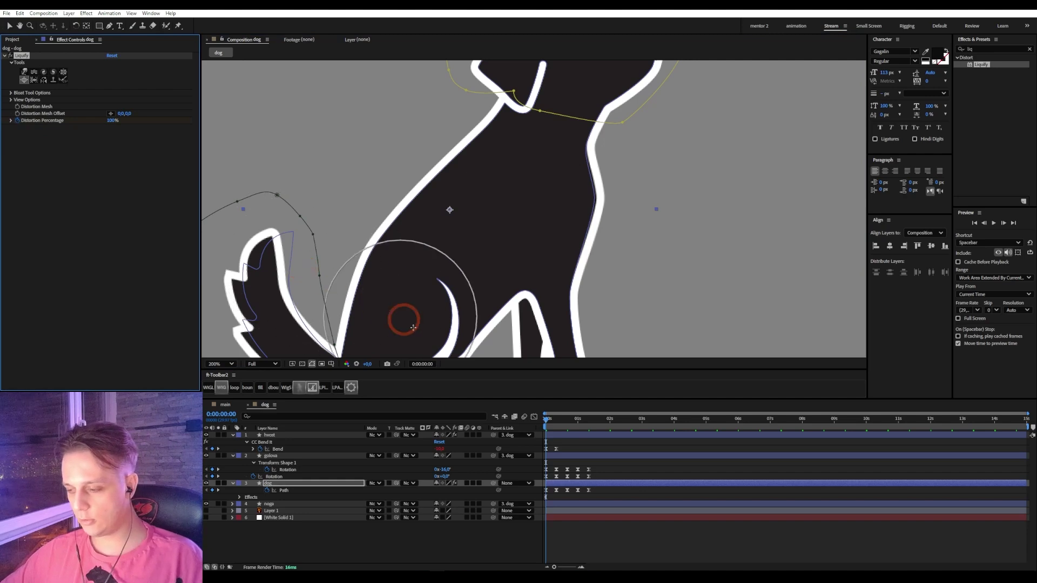
{"action": "key", "text": "u"}
{"action": "key", "text": "u"}
{"action": "key", "text": "shift+Page_Down"}
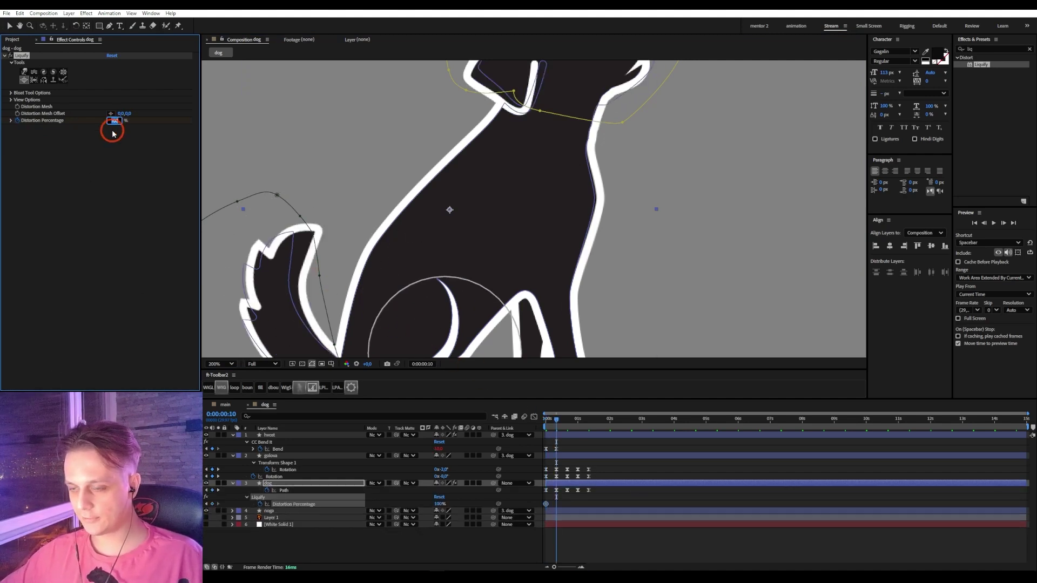
{"action": "type", "text": "0"}
{"action": "key", "text": "Return"}
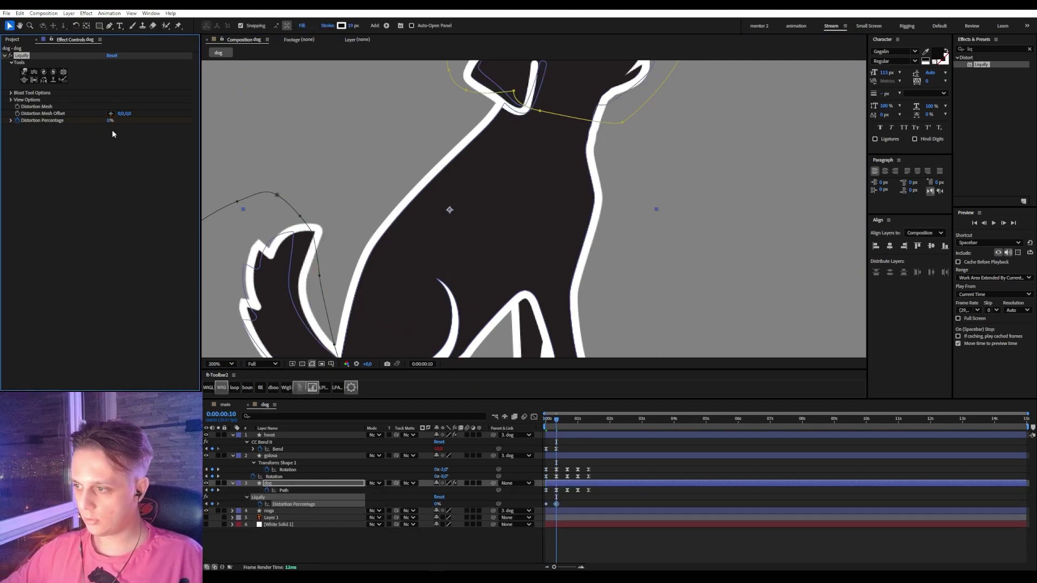
- Time-reverse the two Distortion Percentage keyframes
{"action": "left_click", "coordinate": [548, 504]}
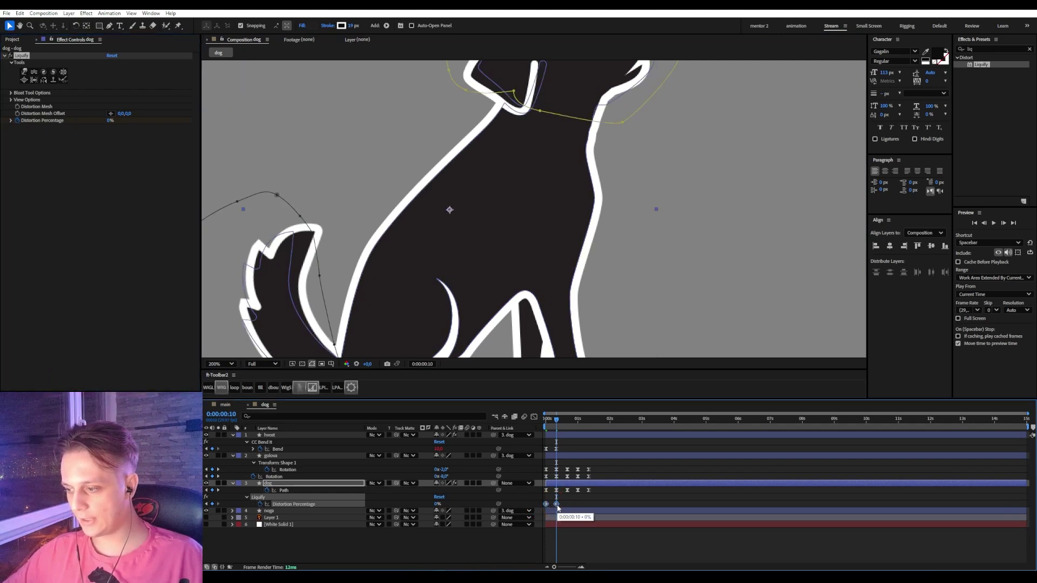
{"action": "right_click", "coordinate": [557, 505]}
{"action": "left_click", "coordinate": [591, 499]}
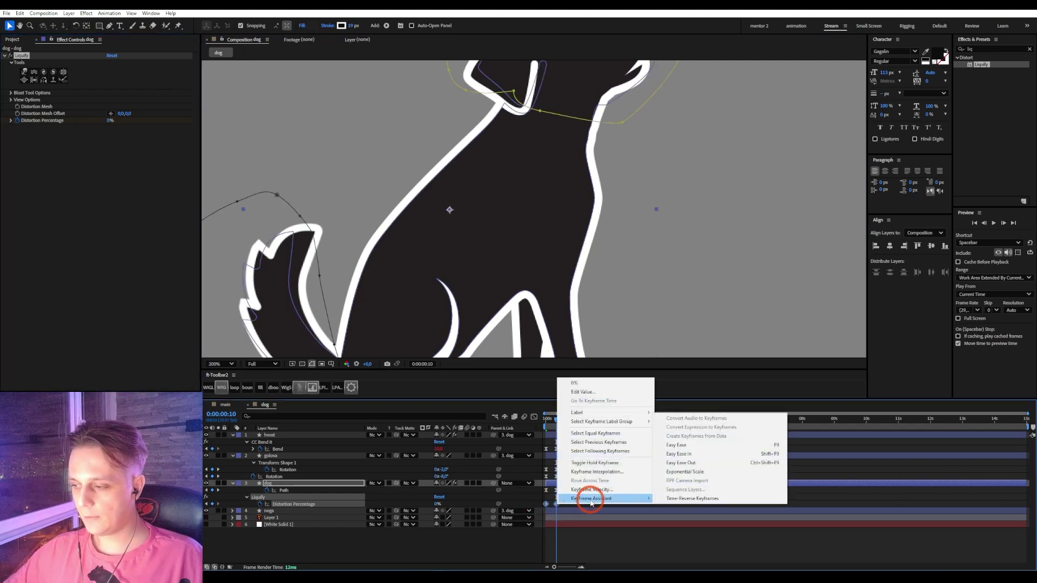
{"action": "left_click", "coordinate": [693, 499]}
- Repeat the Distortion Percentage keyframes from 0:00:00:20 onward by copying them, and apply Easy Ease to all of them
{"action": "key", "text": "space"}
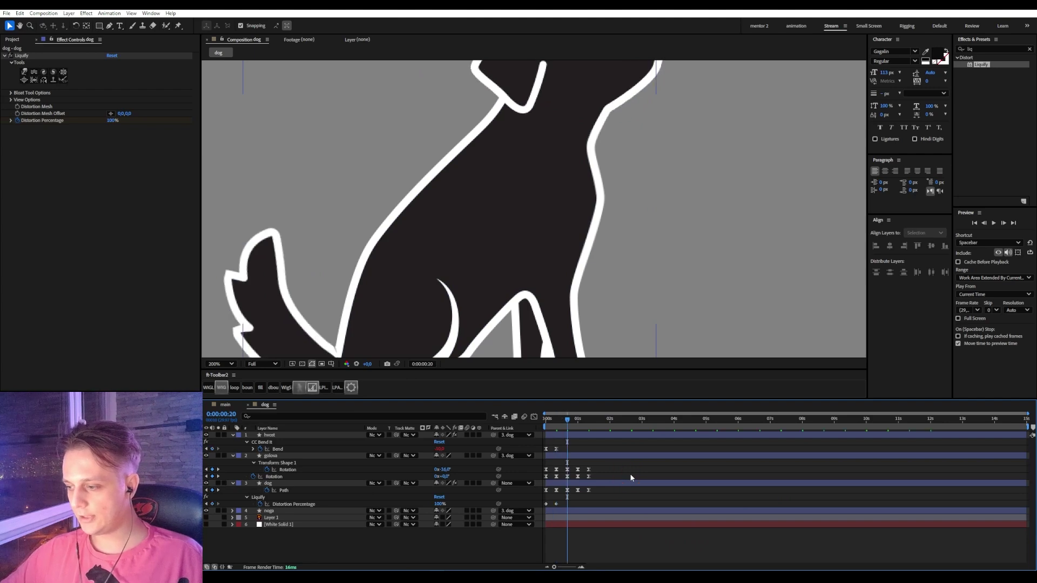
{"action": "left_click", "coordinate": [548, 504]}
{"action": "key", "text": "ctrl+c"}
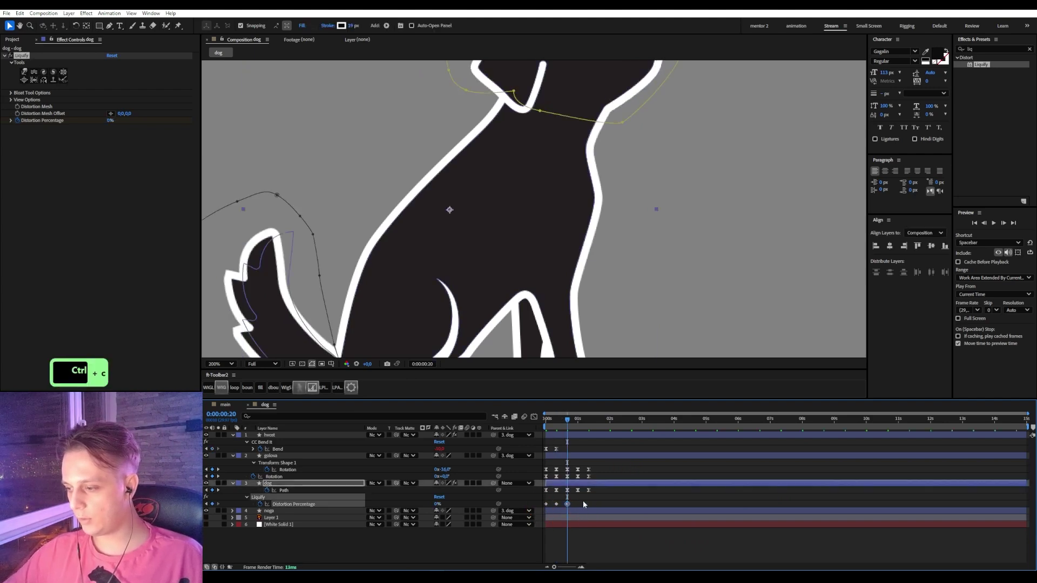
{"action": "left_click", "coordinate": [530, 506]}
{"action": "key", "text": "ctrl+v"}
{"action": "key", "text": "ctrl+v"}
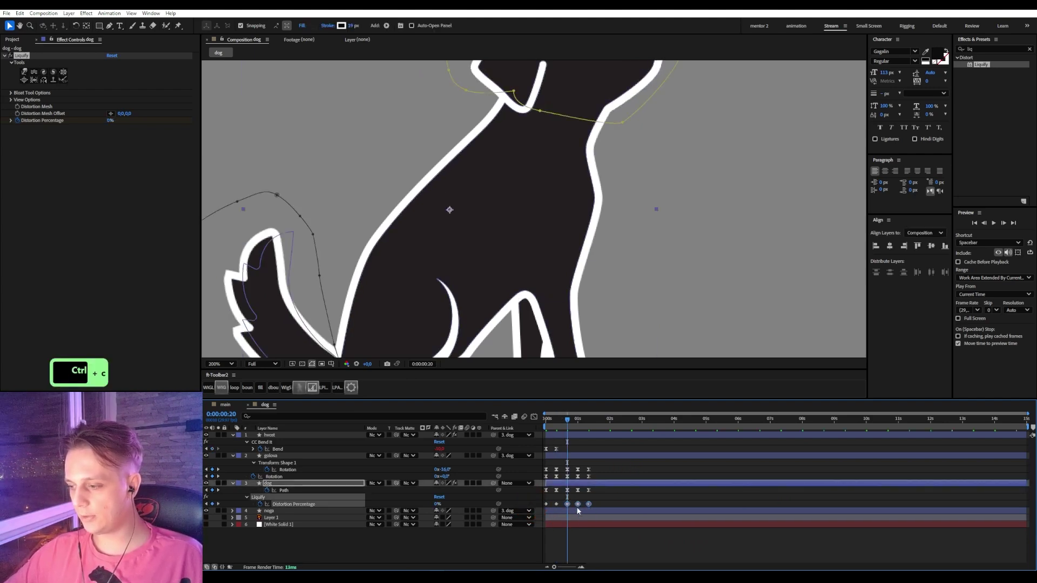
{"action": "left_click_drag", "start_coordinate": [613, 496], "coordinate": [540, 515]}
{"action": "key", "text": "F9"}
- Preview the breathing chest with the whole dog in view and return to frame 0
{"action": "left_click_drag", "start_coordinate": [568, 420], "coordinate": [543, 421]}
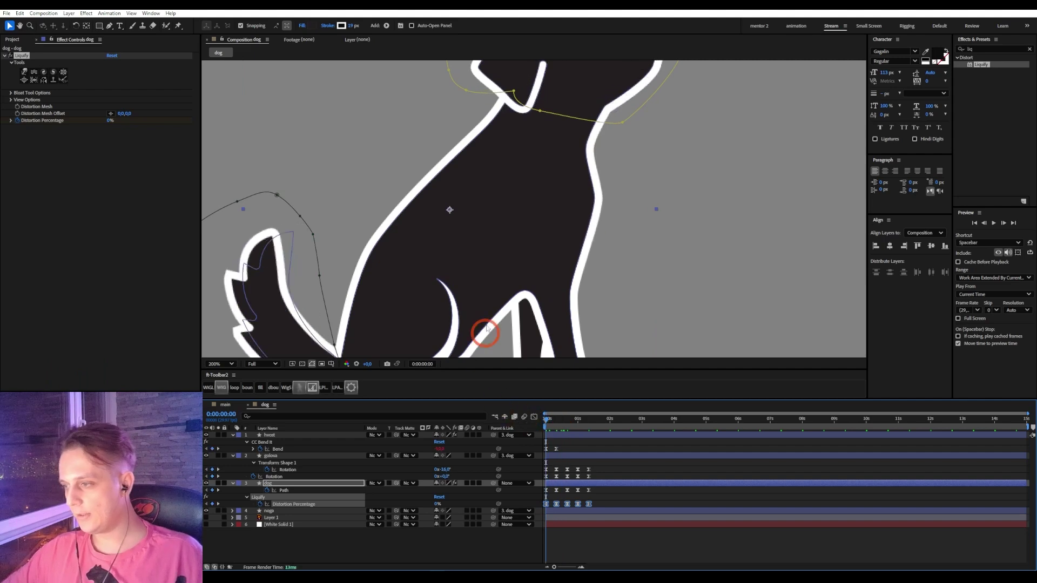
{"action": "scroll", "coordinate": [525, 244], "scroll_direction": "down", "scroll_amount": 1}
{"action": "key", "text": "space"}
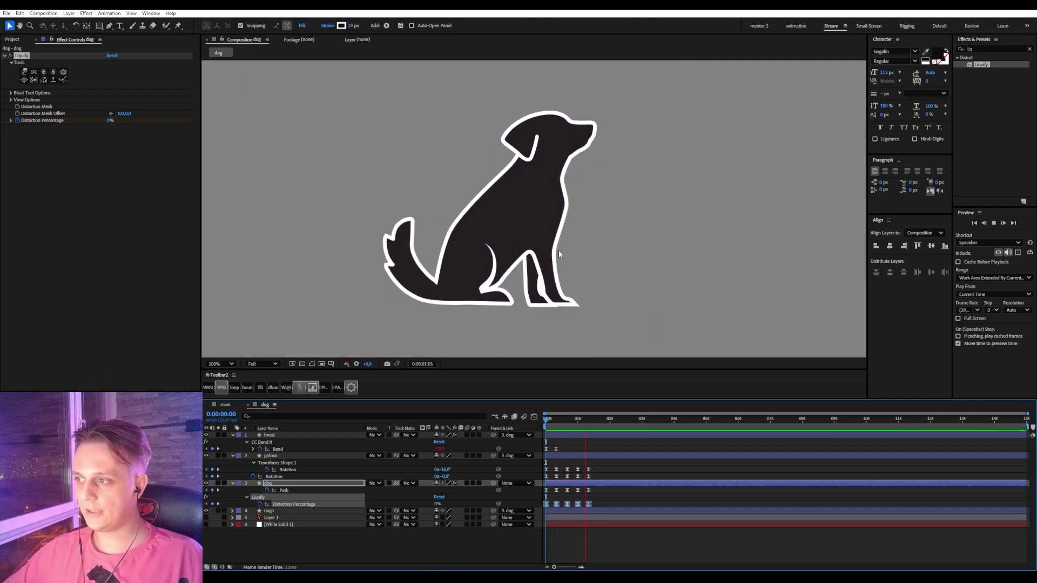
{"action": "key", "text": "space"}
{"action": "left_click", "coordinate": [546, 417]}
{"action": "key", "text": "space"}
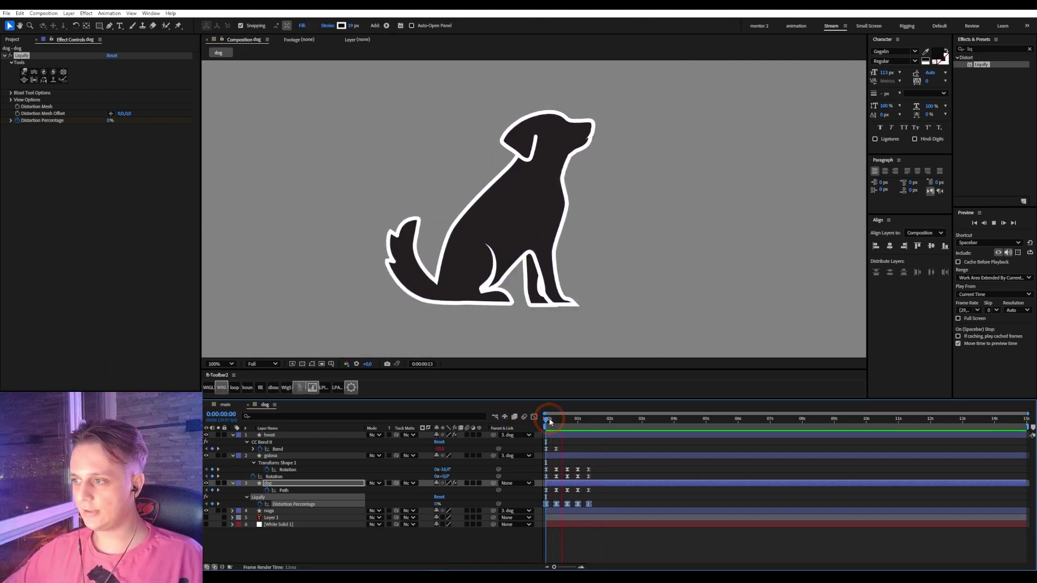
{"action": "key", "text": "space"}
{"action": "left_click_drag", "start_coordinate": [571, 423], "coordinate": [537, 422]}
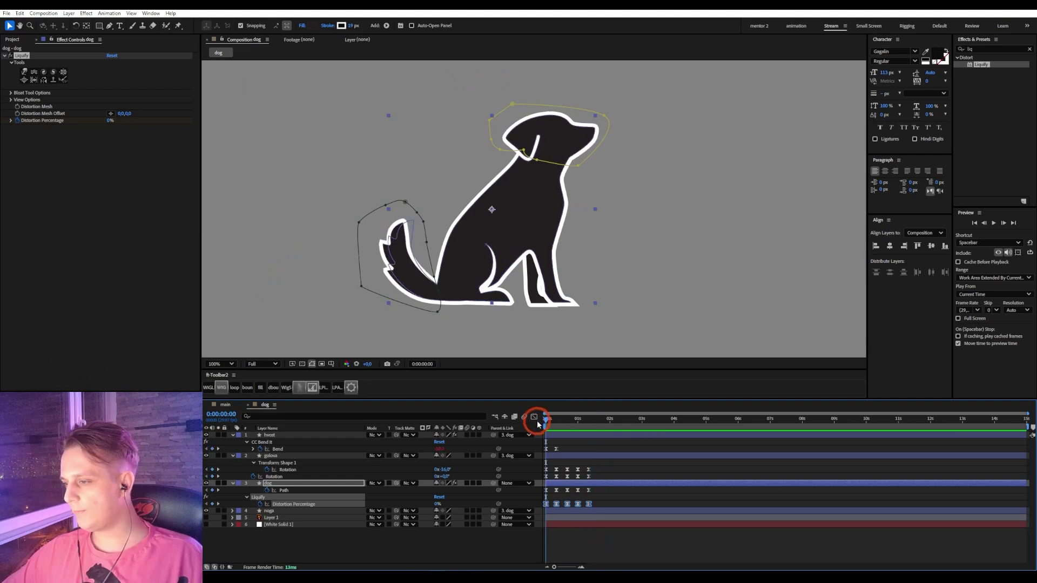
- Select the "dog" layer and show its Position and Rotation properties
{"action": "left_click", "coordinate": [362, 531]}
{"action": "left_click", "coordinate": [268, 482]}
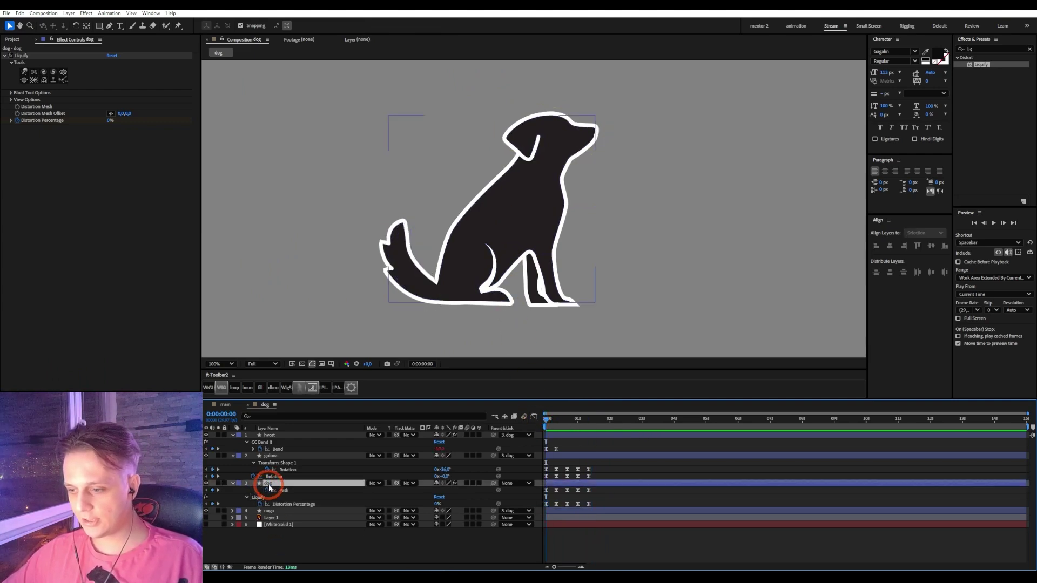
{"action": "left_click", "coordinate": [521, 291]}
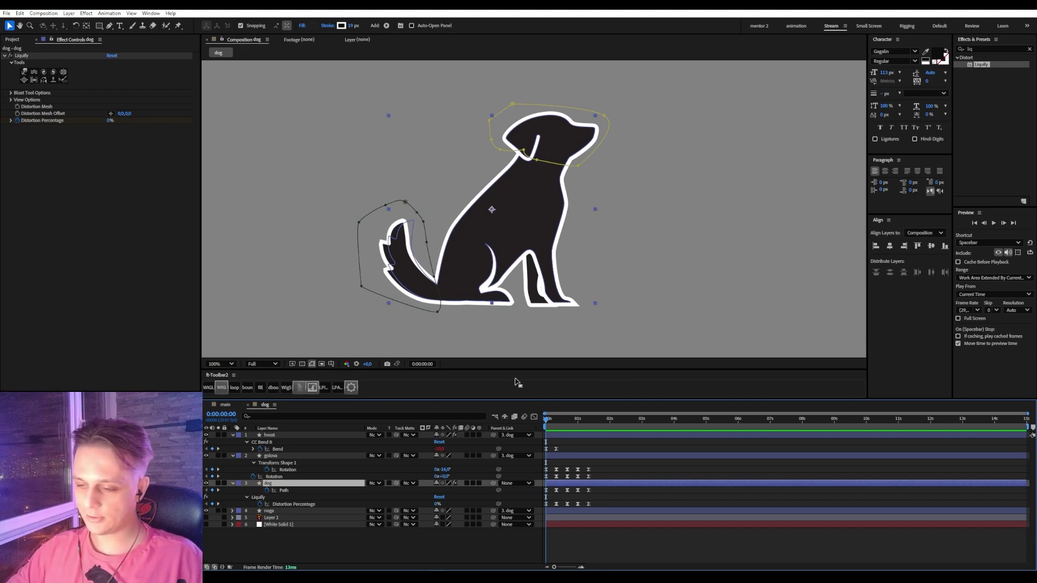
{"action": "key", "text": "p"}
{"action": "key", "text": "shift+r"}
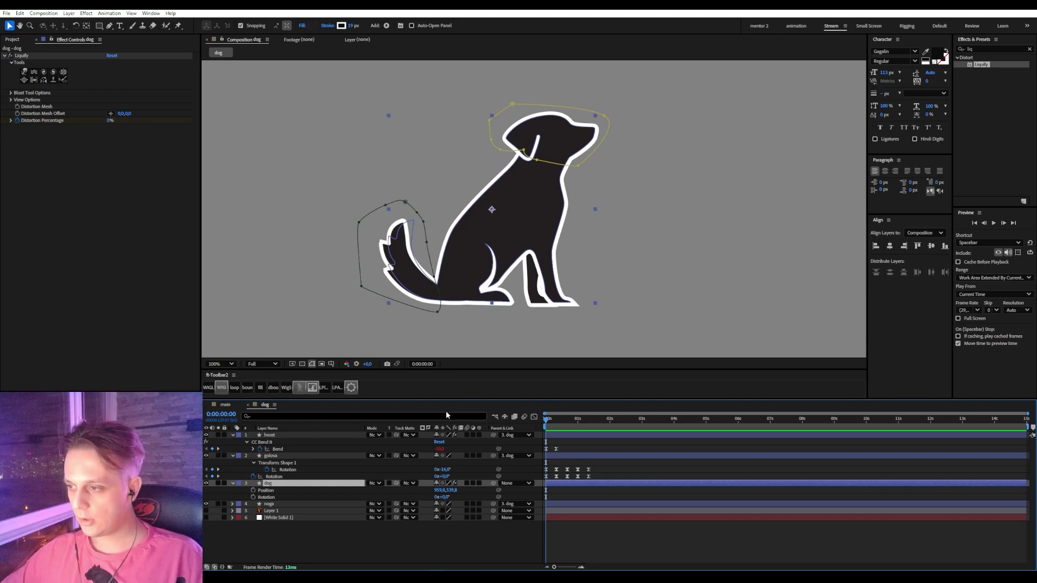
- Try to move the "dog" layer's anchor point straight down towards the hind leg, and undo the move
{"action": "key", "text": "y"}
{"action": "left_click_drag", "start_coordinate": [493, 211], "coordinate": [491, 263]}
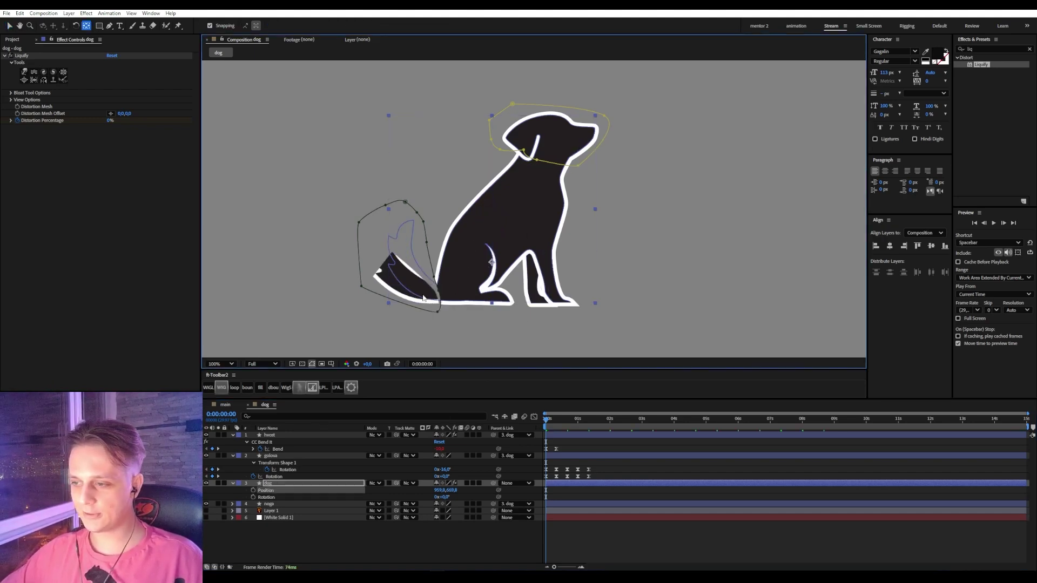
{"action": "key", "text": "ctrl+z"}
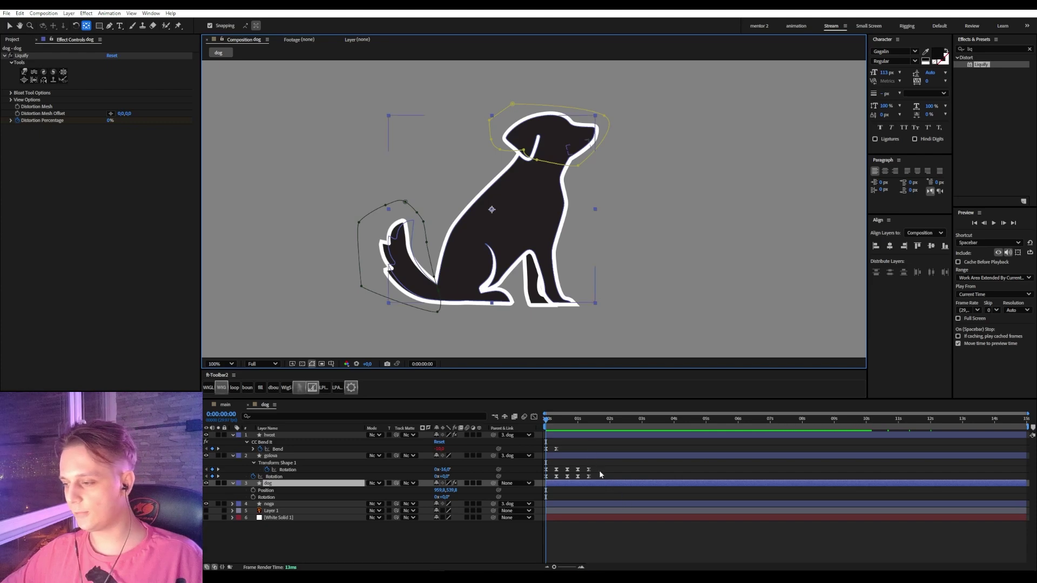
- Scrub through the head movement, return to frame 0 and set a Position keyframe on the "dog" layer
{"action": "left_click", "coordinate": [600, 475]}
{"action": "left_click", "coordinate": [553, 425]}
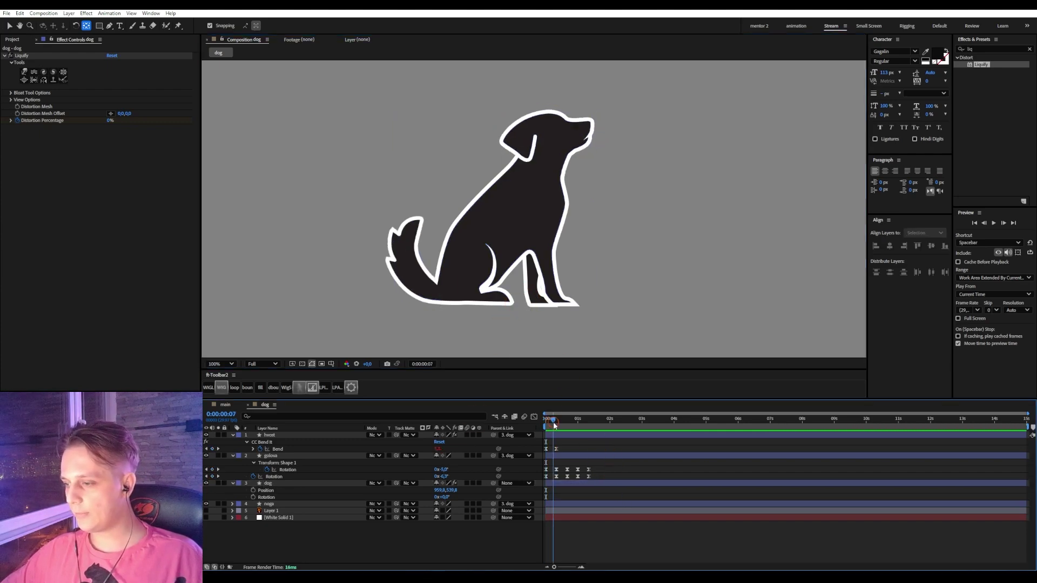
{"action": "left_click_drag", "start_coordinate": [554, 425], "coordinate": [538, 417]}
{"action": "left_click", "coordinate": [254, 490]}
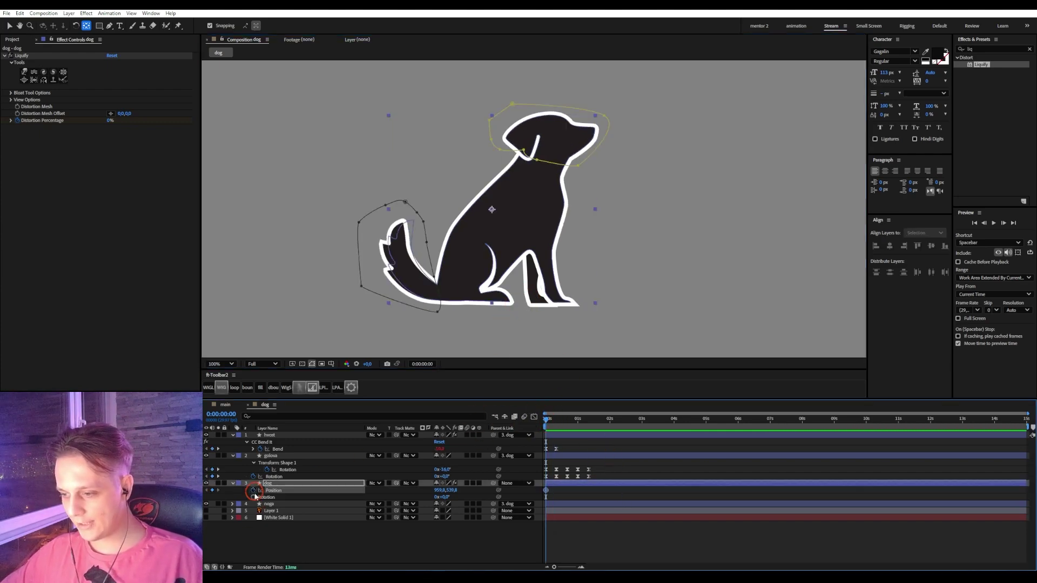
- Enable rotation keyframing on the dog layer at the start and shift the layer 2 px to the right at frame 10
{"action": "left_click", "coordinate": [253, 497]}
{"action": "key", "text": "shift+Page_Down"}
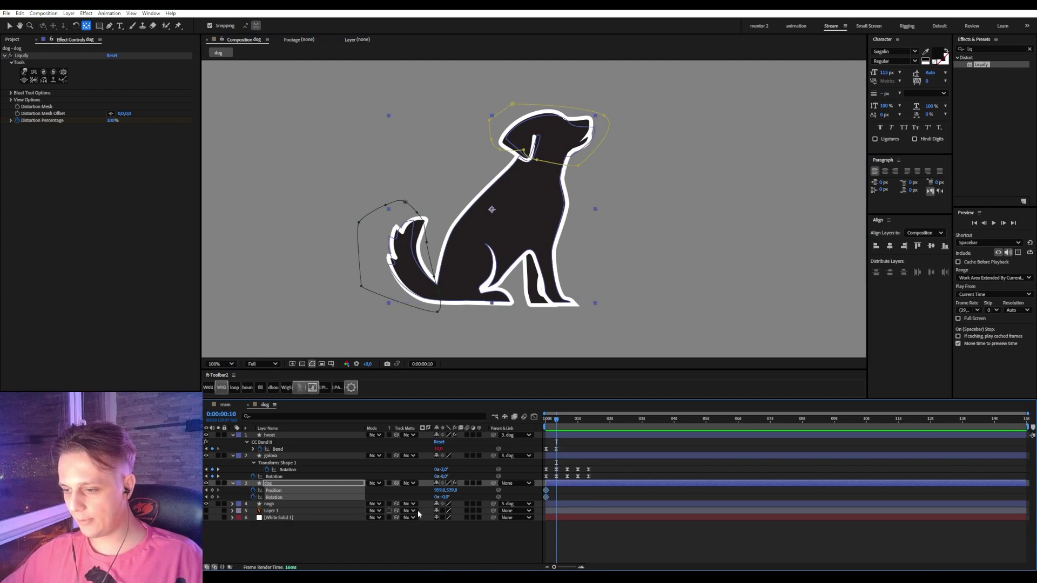
{"action": "left_click", "coordinate": [614, 490]}
{"action": "left_click", "coordinate": [267, 484]}
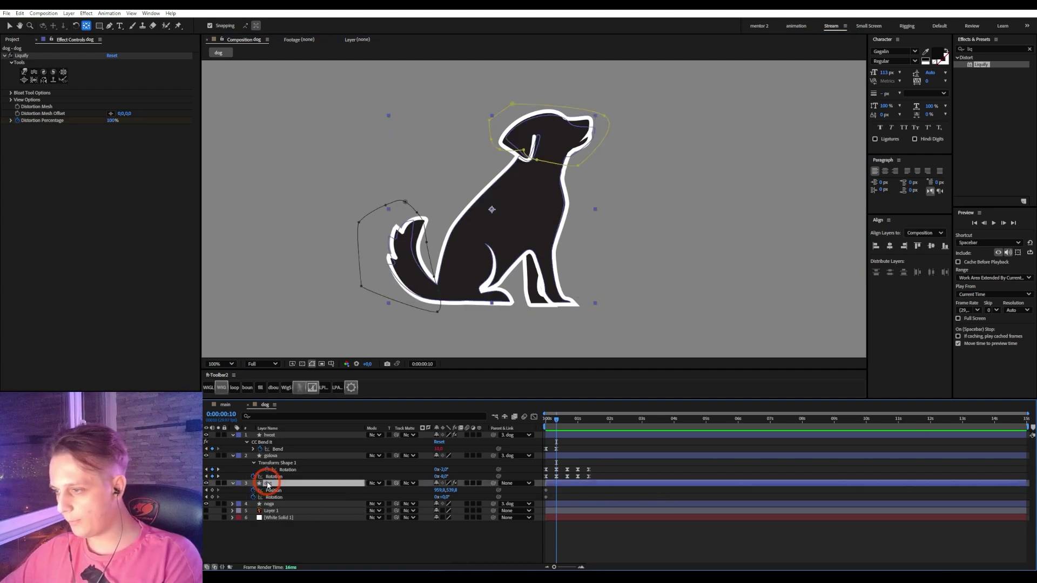
{"action": "key", "text": "Right"}
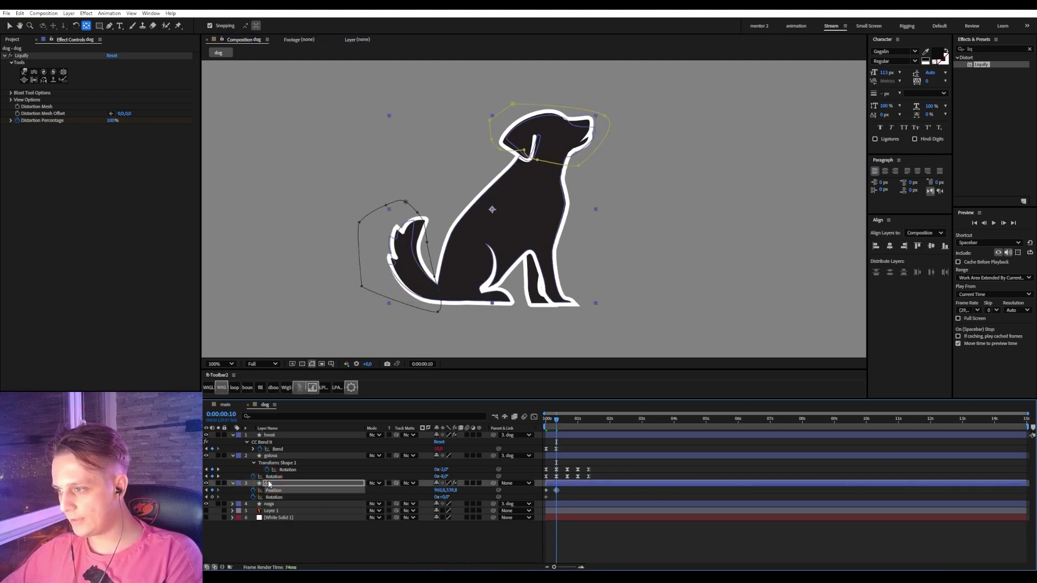
{"action": "key", "text": "Right"}
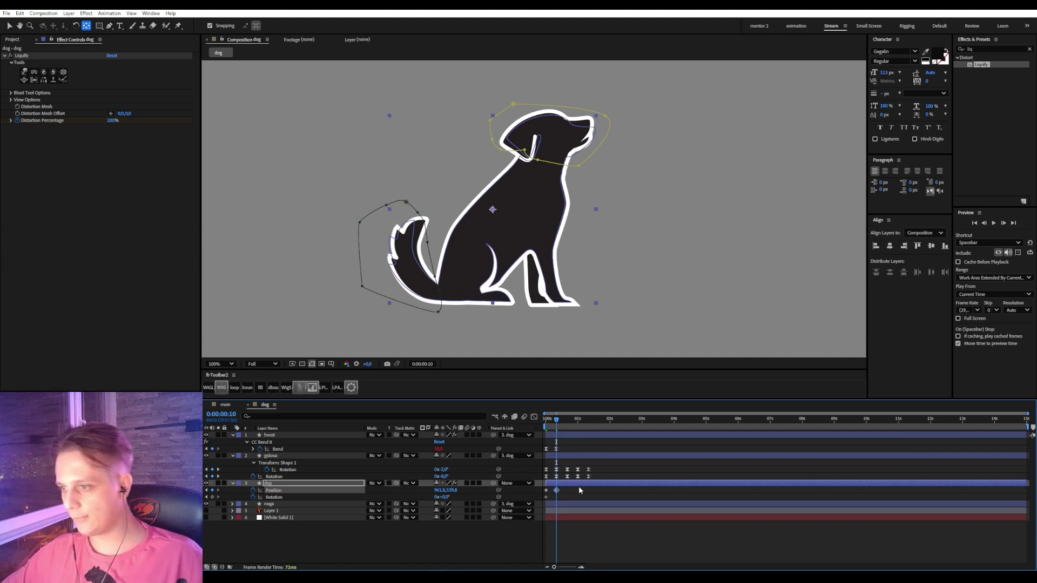
- Adjust the dog layer's rotation at frame 10 to a slight counter-clockwise tilt of under one degree
{"action": "left_click", "coordinate": [444, 497]}
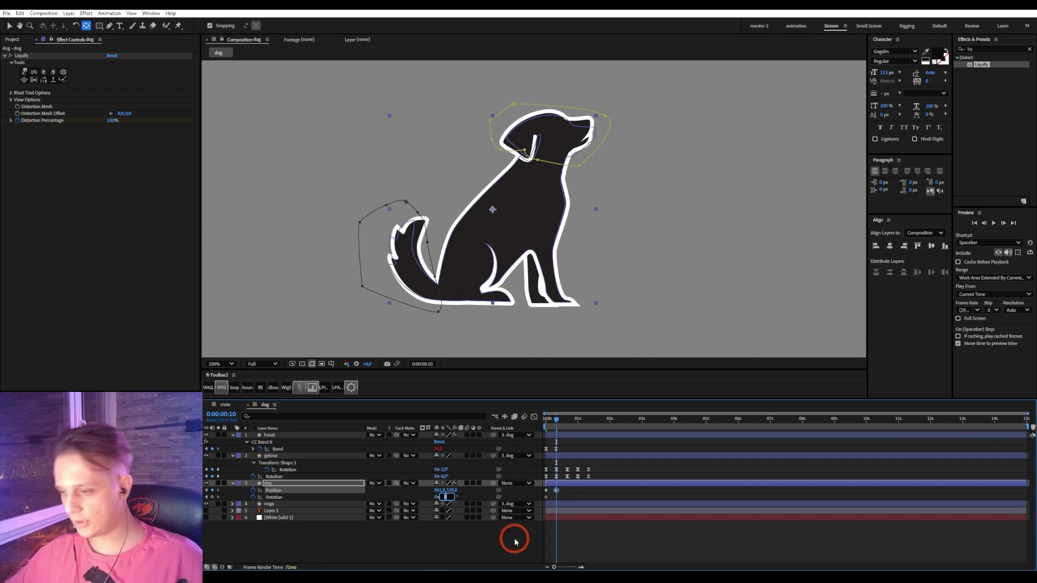
{"action": "key", "text": "Up"}
{"action": "key", "text": "Up"}
{"action": "key", "text": "Down"}
{"action": "key", "text": "Down"}
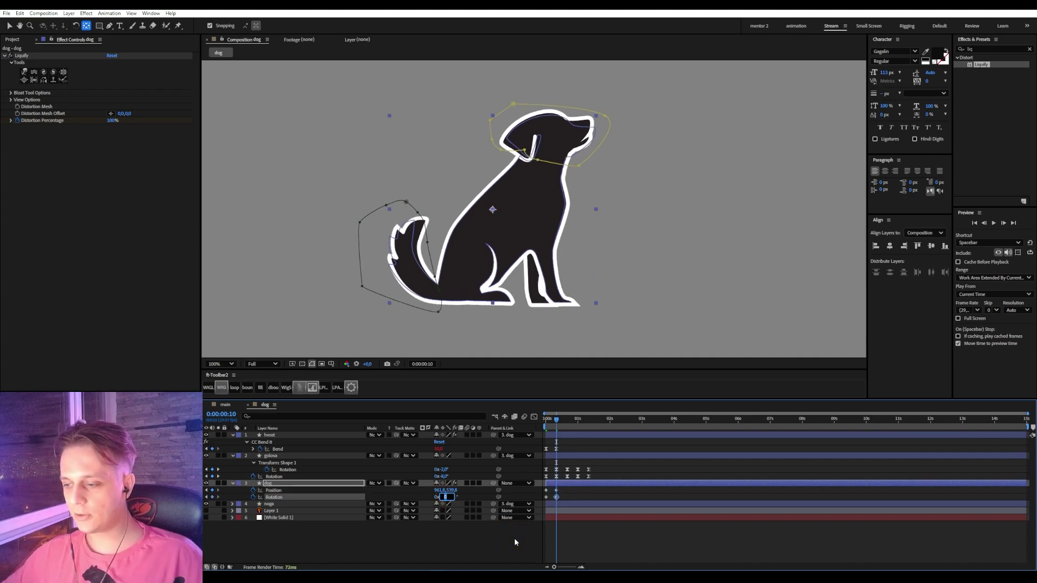
{"action": "key", "text": "ctrl+Down"}
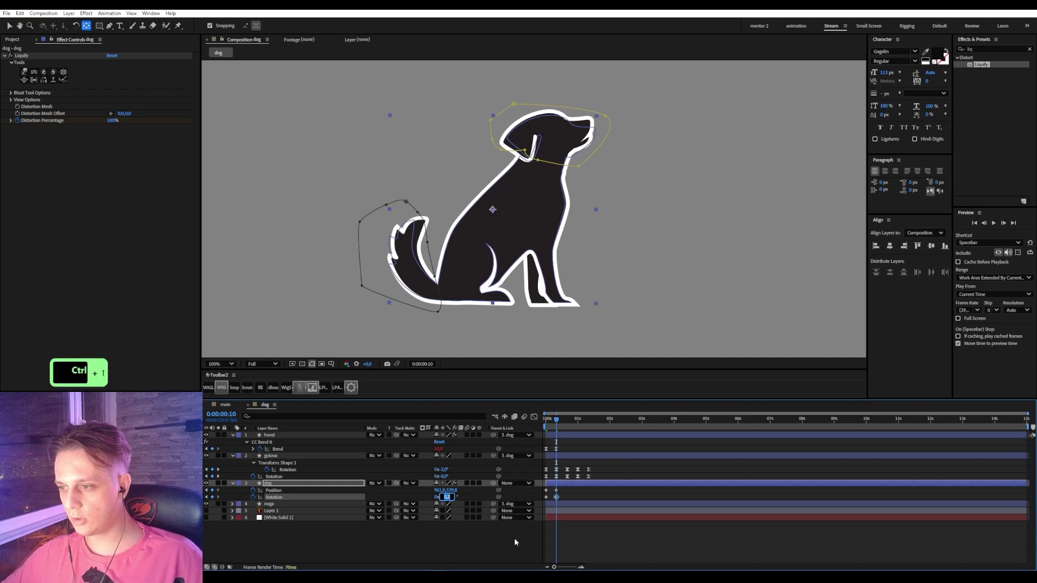
{"action": "key", "text": "ctrl+Up"}
{"action": "key", "text": "ctrl+Up"}
{"action": "key", "text": "ctrl+Up"}
{"action": "key", "text": "ctrl+Down"}
{"action": "key", "text": "ctrl+Down"}
{"action": "key", "text": "ctrl+Down"}
{"action": "key", "text": "ctrl+Down"}
{"action": "key", "text": "ctrl+Down"}
{"action": "key", "text": "ctrl+Down"}
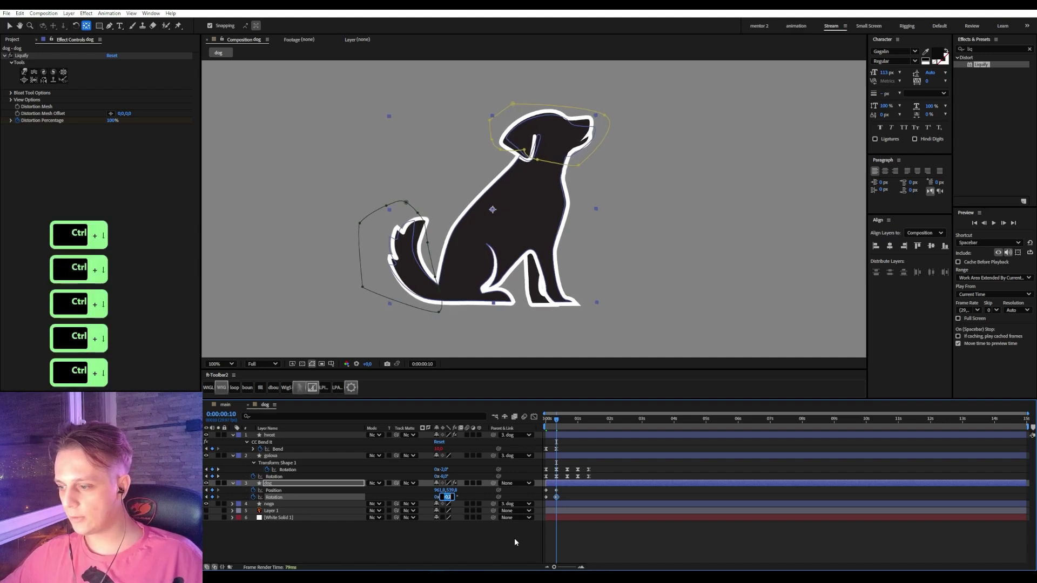
- Repeat the dog layer's position and rotation keyframes from frame 20 through 0:00:01:10 and ease them
{"action": "left_click", "coordinate": [541, 497]}
{"action": "left_click", "coordinate": [562, 427]}
{"action": "key", "text": "ctrl+v"}
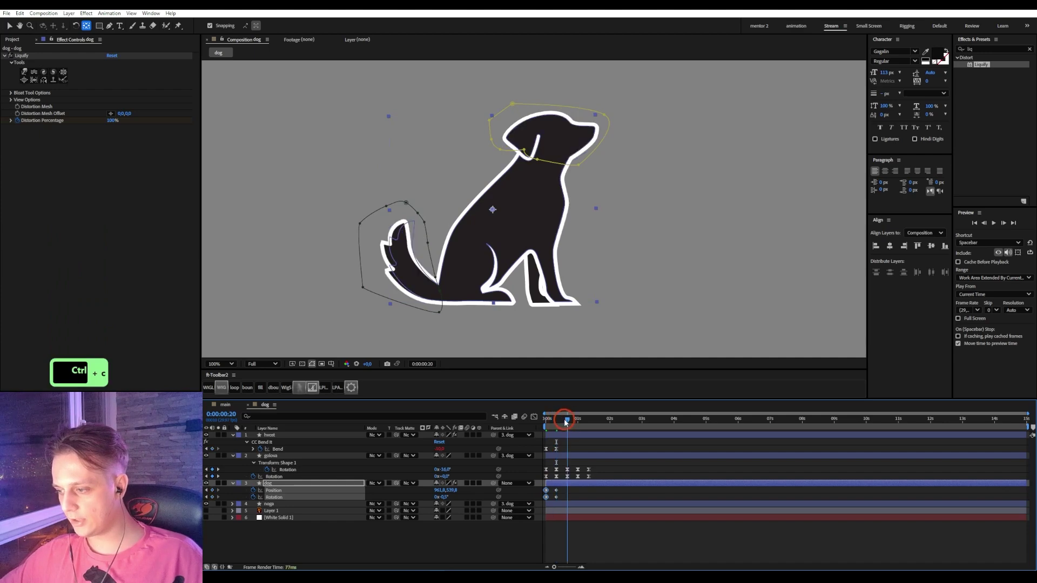
{"action": "left_click", "coordinate": [562, 491]}
{"action": "left_click_drag", "start_coordinate": [562, 493], "coordinate": [546, 491]}
{"action": "key", "text": "ctrl+c"}
{"action": "key", "text": "ctrl+v"}
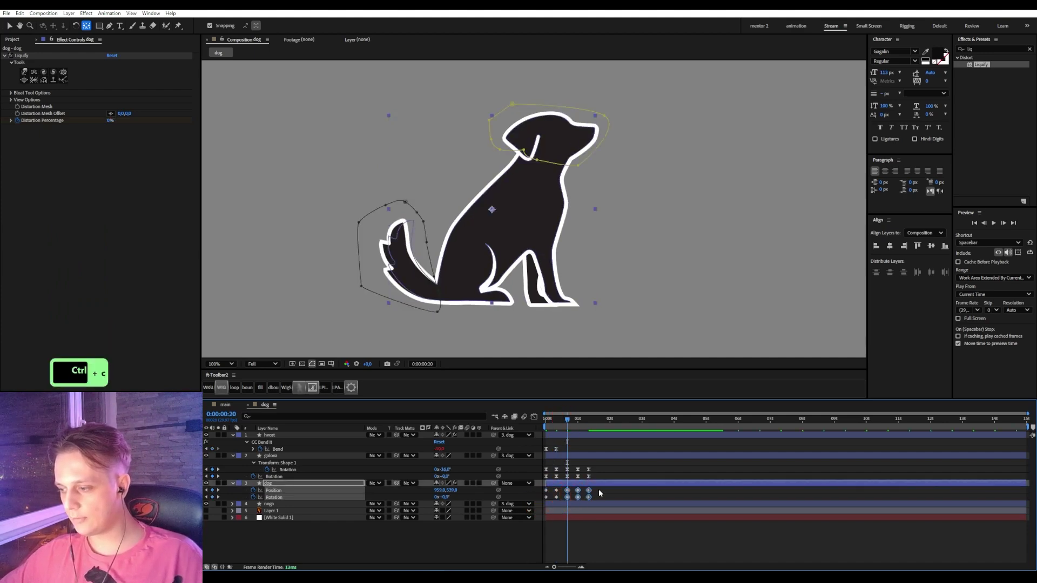
- Preview the dog's body movement from the beginning of the composition and return to the first frame
{"action": "left_click", "coordinate": [589, 547]}
{"action": "left_click_drag", "start_coordinate": [566, 420], "coordinate": [528, 421]}
{"action": "key", "text": "space"}
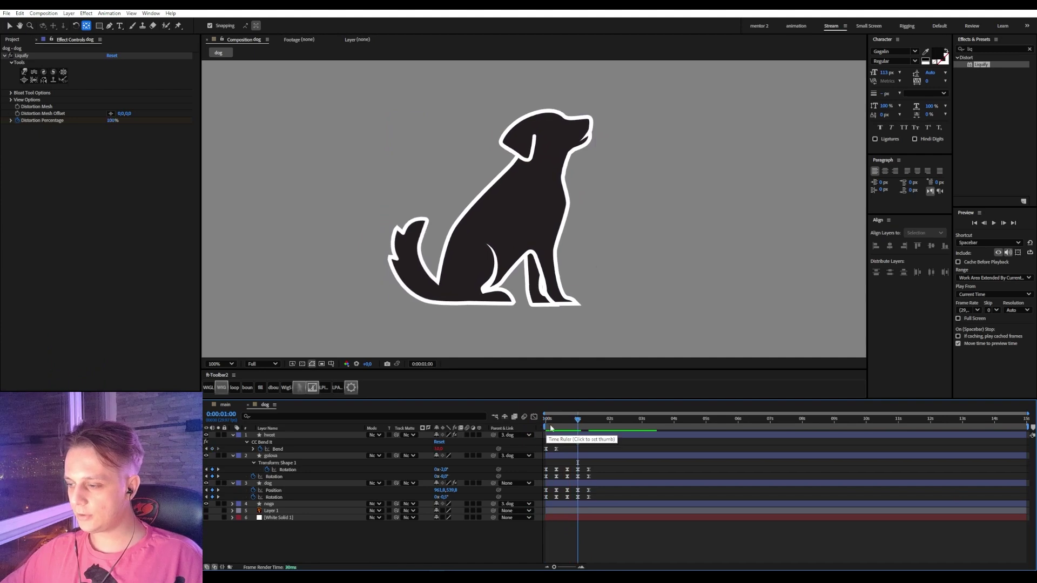
{"action": "left_click", "coordinate": [548, 421]}
- Move the anchor point of the noga layer to the top of the dog's leg
{"action": "left_click", "coordinate": [467, 535]}
{"action": "left_click", "coordinate": [271, 456]}
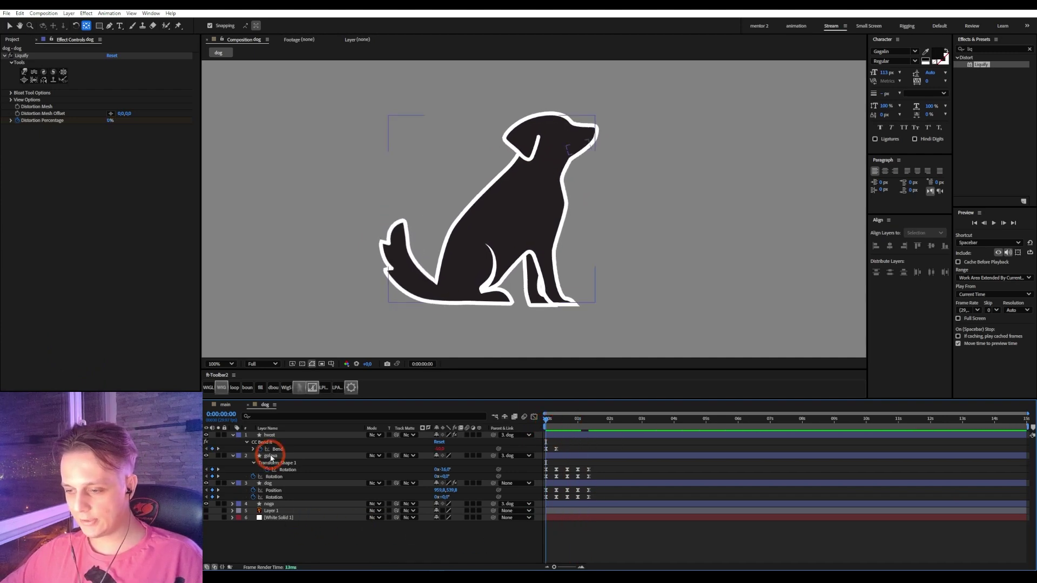
{"action": "left_click", "coordinate": [270, 506]}
{"action": "scroll", "coordinate": [581, 271], "scroll_direction": "up", "scroll_amount": 1}
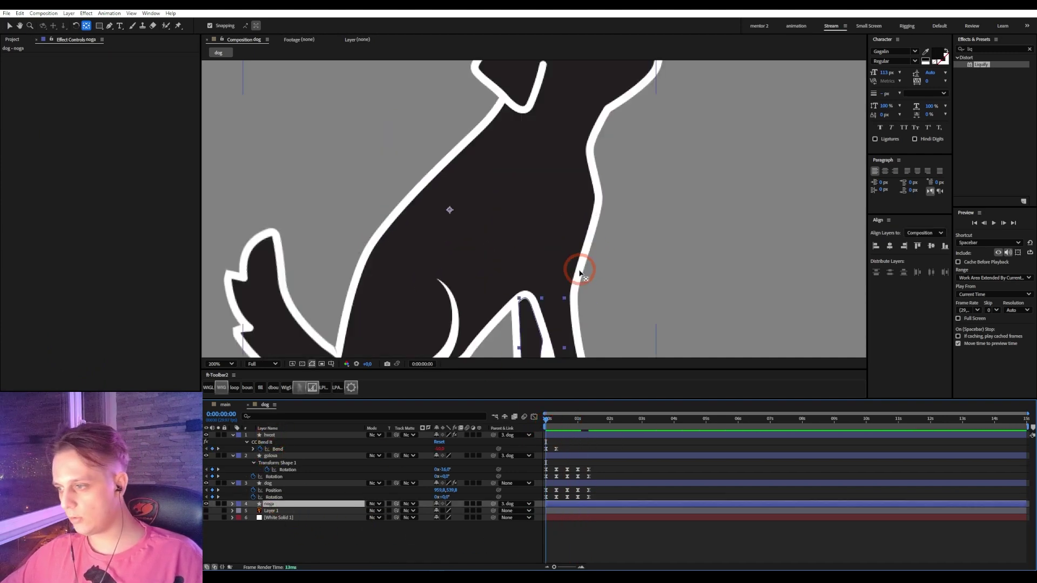
{"action": "left_click_drag", "start_coordinate": [542, 302], "coordinate": [564, 221]}
{"action": "key", "text": "y"}
{"action": "left_click_drag", "start_coordinate": [472, 128], "coordinate": [548, 215]}
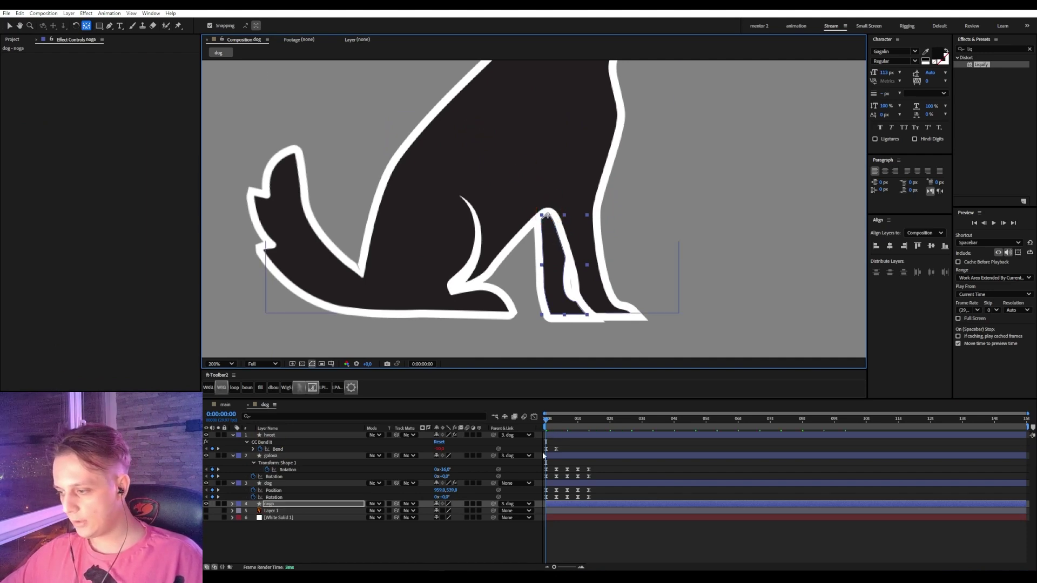
- Keyframe the noga layer's rotation at the start and set it to 3° at frame 10
{"action": "key", "text": "r"}
{"action": "left_click", "coordinate": [253, 511]}
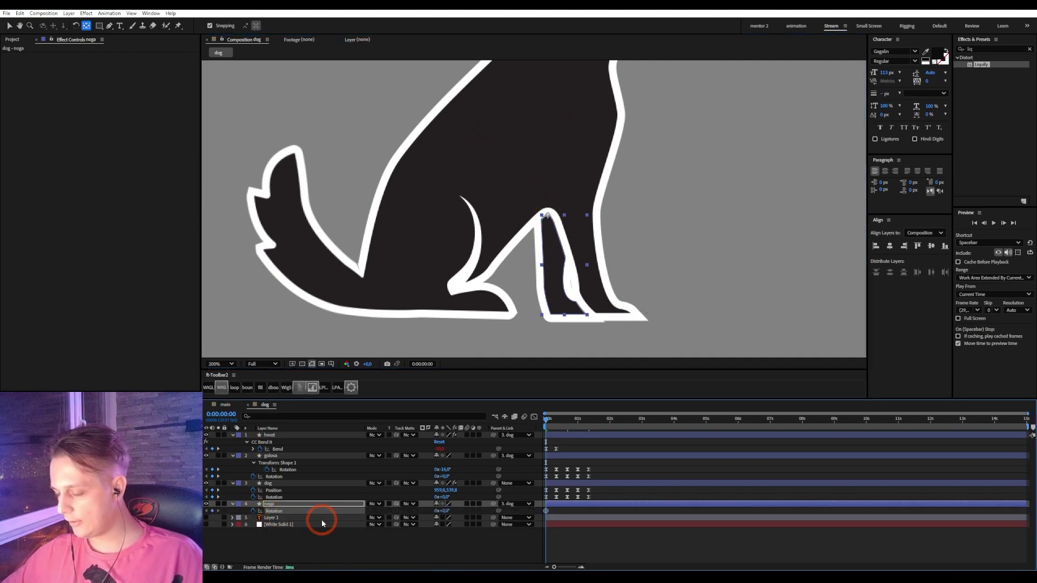
{"action": "key", "text": "shift+Page_Down"}
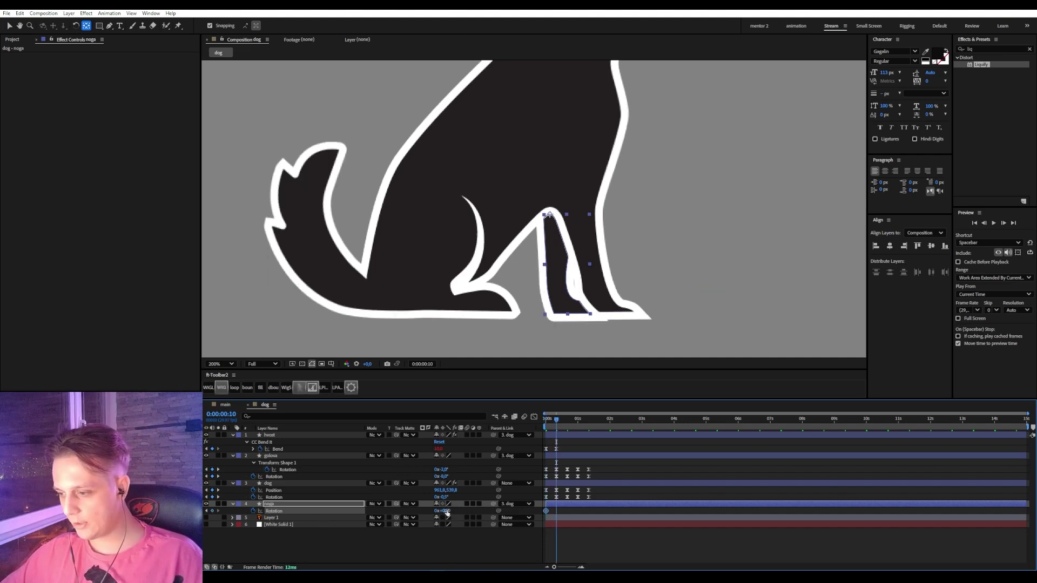
{"action": "left_click", "coordinate": [449, 512]}
{"action": "key", "text": "Down"}
{"action": "key", "text": "Down"}
{"action": "key", "text": "Up"}
{"action": "key", "text": "Up"}
{"action": "key", "text": "Up"}
{"action": "key", "text": "Up"}
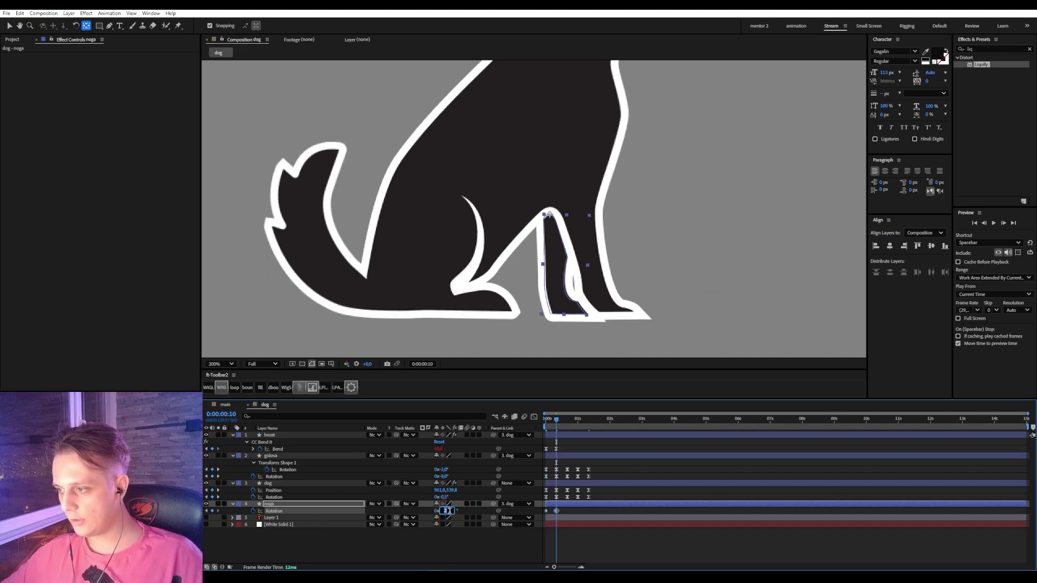
{"action": "key", "text": "Up"}
{"action": "key", "text": "Up"}
{"action": "key", "text": "Down"}
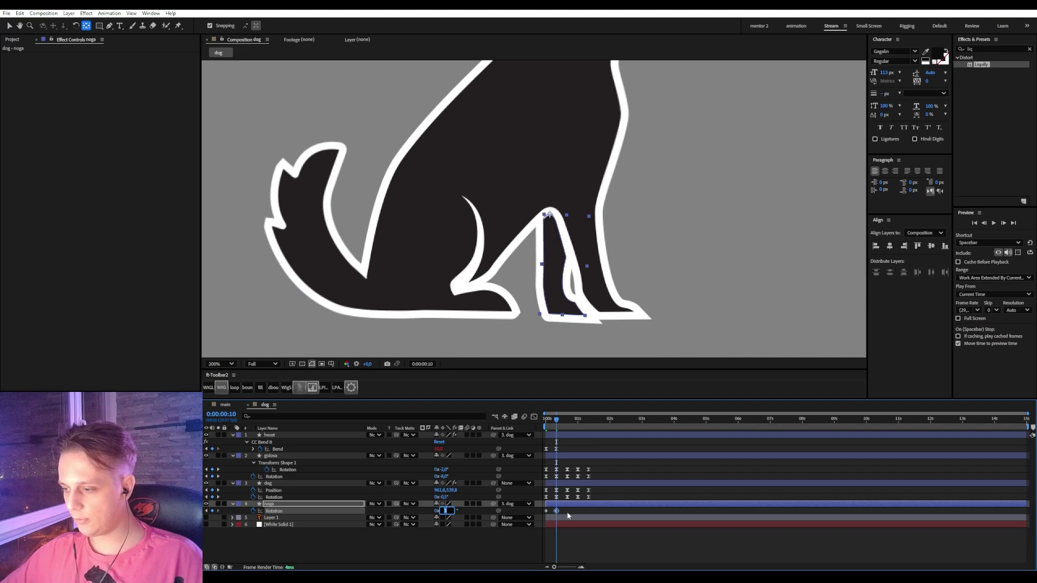
- Duplicate the noga layer's rotation keyframes so the leg movement repeats through 0:00:01:10, and ease them
{"action": "left_click", "coordinate": [546, 511]}
{"action": "key", "text": "ctrl+c"}
{"action": "left_click_drag", "start_coordinate": [558, 419], "coordinate": [567, 426]}
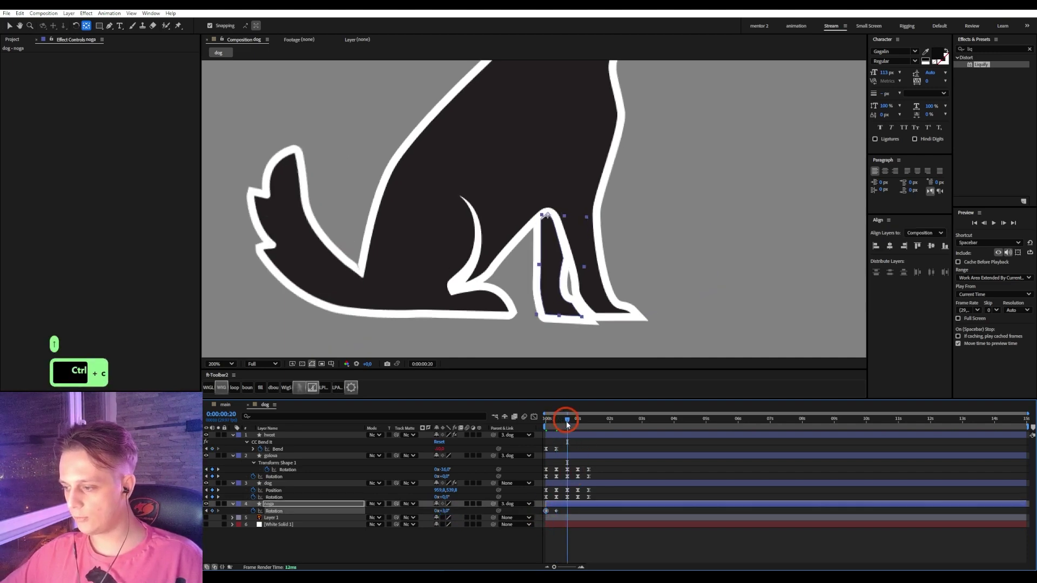
{"action": "key", "text": "ctrl+v"}
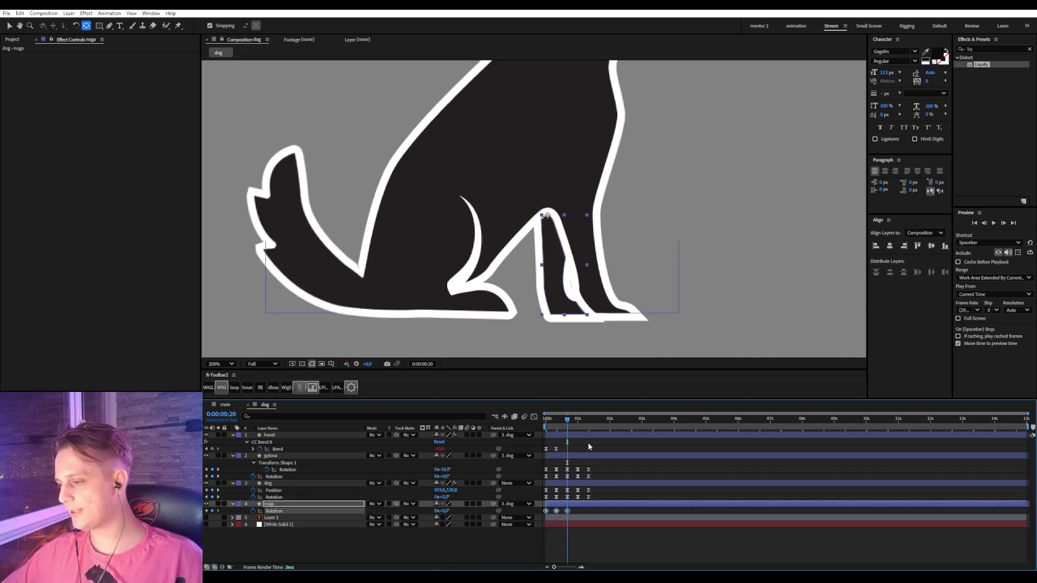
{"action": "key", "text": "ctrl+c"}
{"action": "left_click_drag", "start_coordinate": [613, 549], "coordinate": [518, 508]}
- Play the animation from the first frame to check the leg moving together with the dog's body
{"action": "key", "text": "Home"}
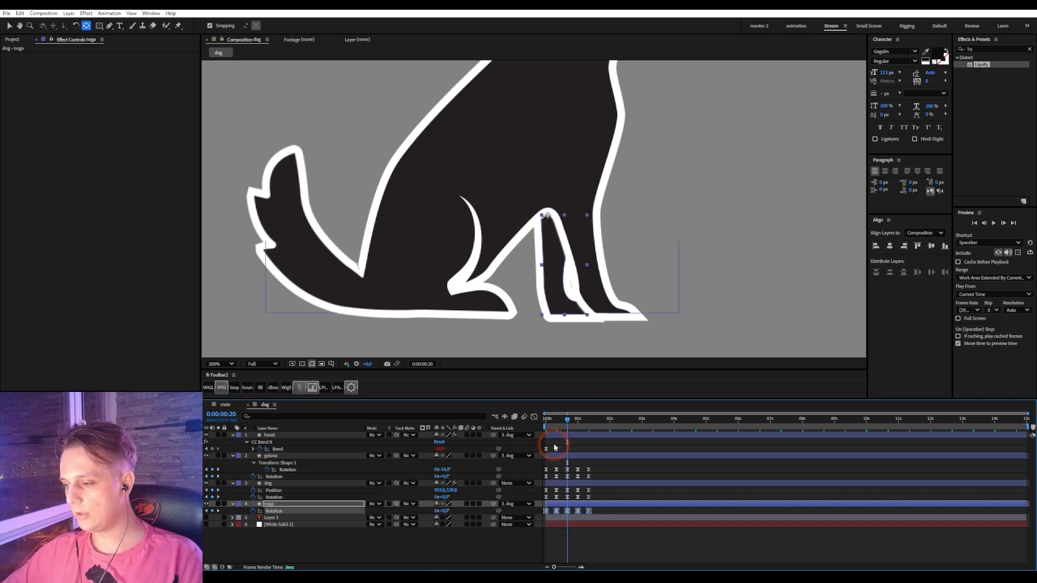
{"action": "left_click", "coordinate": [562, 265]}
{"action": "key", "text": "comma"}
{"action": "key", "text": "space"}
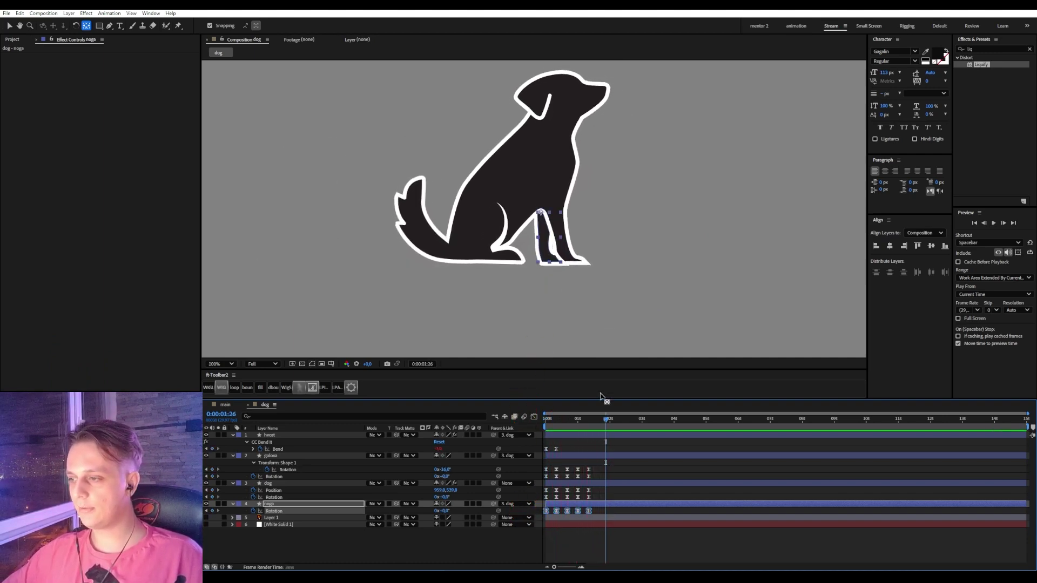
{"action": "left_click", "coordinate": [526, 418]}
{"action": "key", "text": "space"}
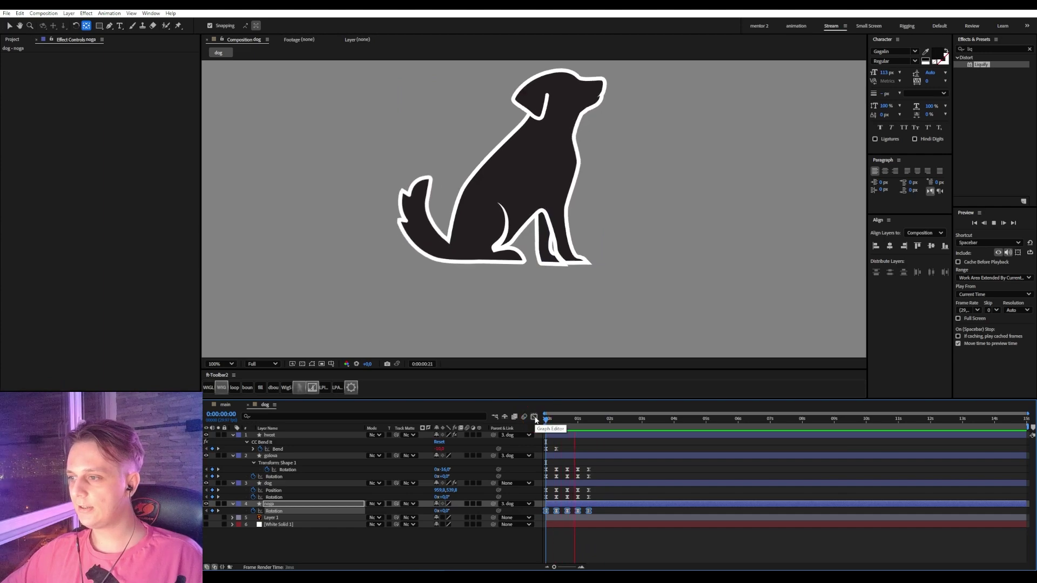
{"action": "key", "text": "space"}
- Collapse the keyframed properties of all layers in the dog composition, leaving no layer selected
{"action": "key", "text": "comma"}
{"action": "key", "text": "ctrl+a"}
{"action": "key", "text": "u"}
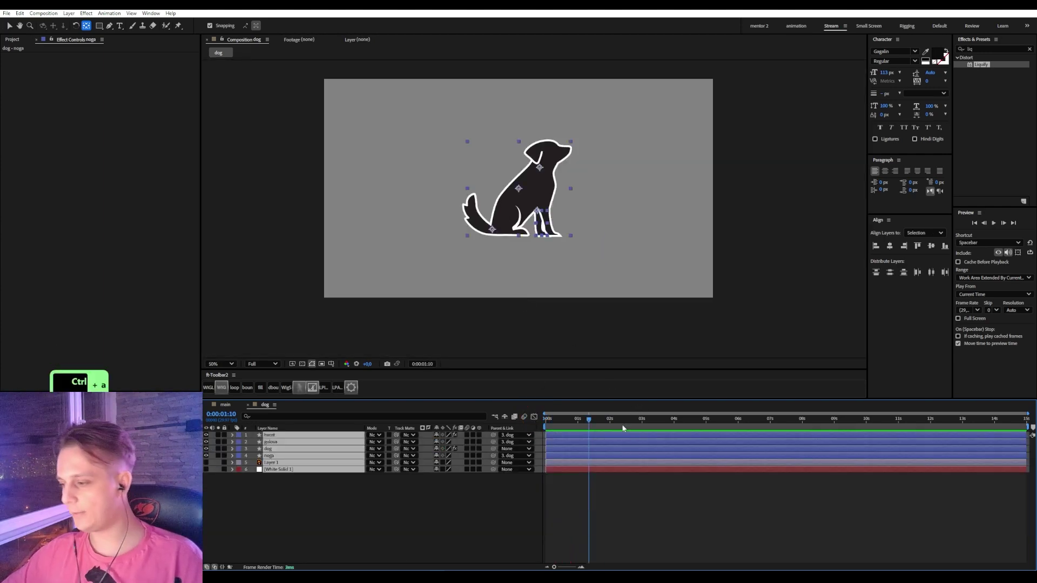
{"action": "left_click", "coordinate": [569, 449]}
- Preview the complete dog animation from the first frame with the whole composition in view
{"action": "left_click_drag", "start_coordinate": [567, 420], "coordinate": [515, 418]}
{"action": "key", "text": "space"}
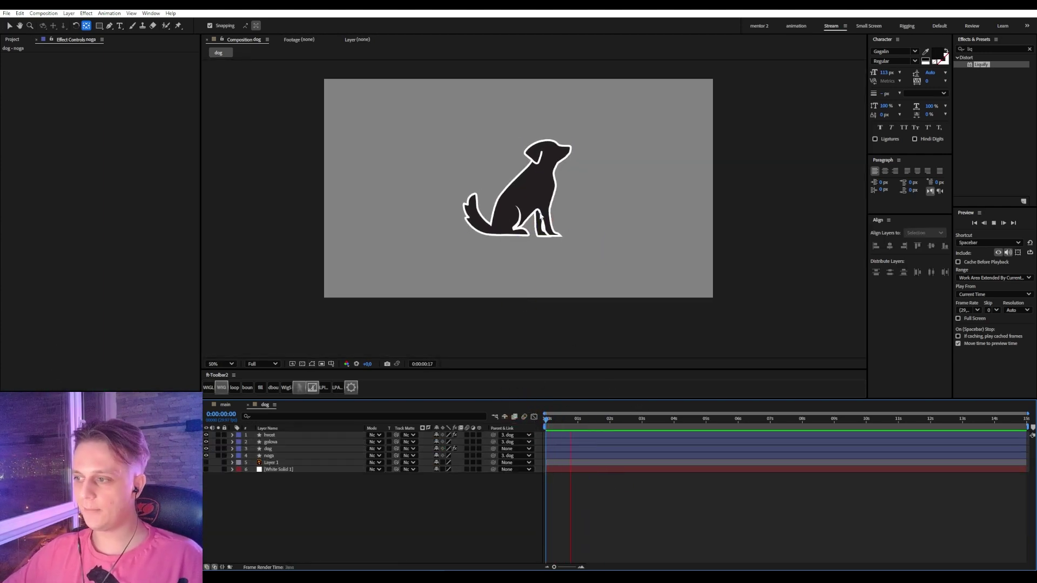
{"action": "key", "text": "space"}
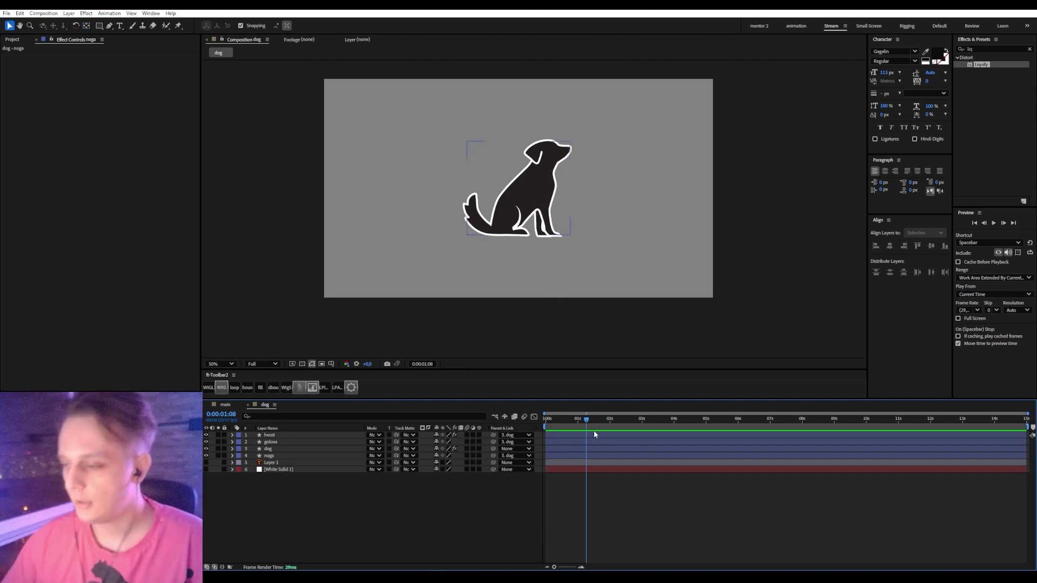
{"action": "left_click_drag", "start_coordinate": [588, 420], "coordinate": [539, 425]}
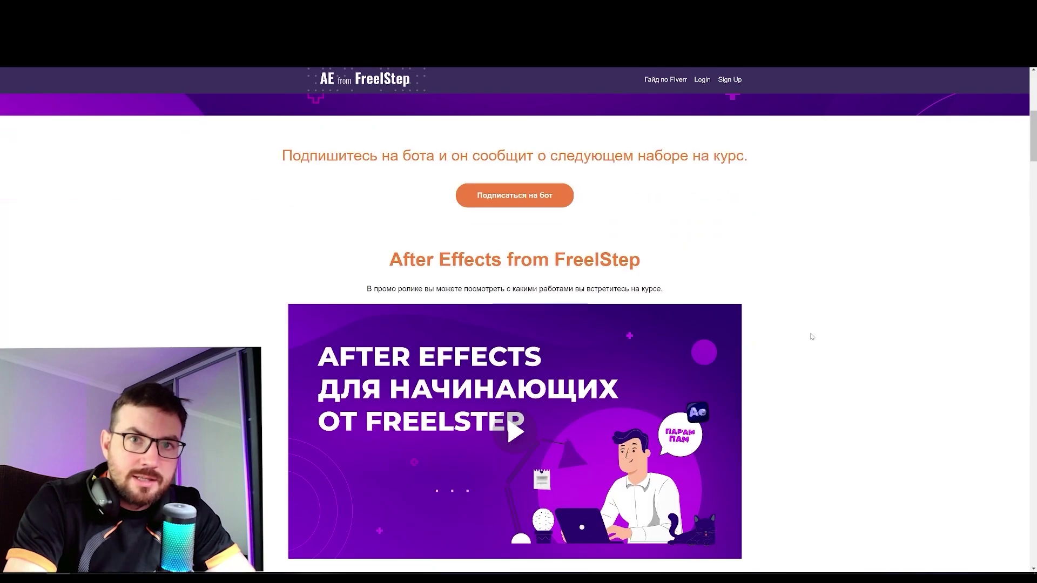
- Switch to the browser and examine the After Effects from FreelStep course page, including its description, Fiverr mini-course, programme, mentors and FAQ
{"action": "scroll", "coordinate": [812, 337], "scroll_direction": "down", "scroll_amount": 2}
{"action": "scroll", "coordinate": [800, 371], "scroll_direction": "down", "scroll_amount": 15}
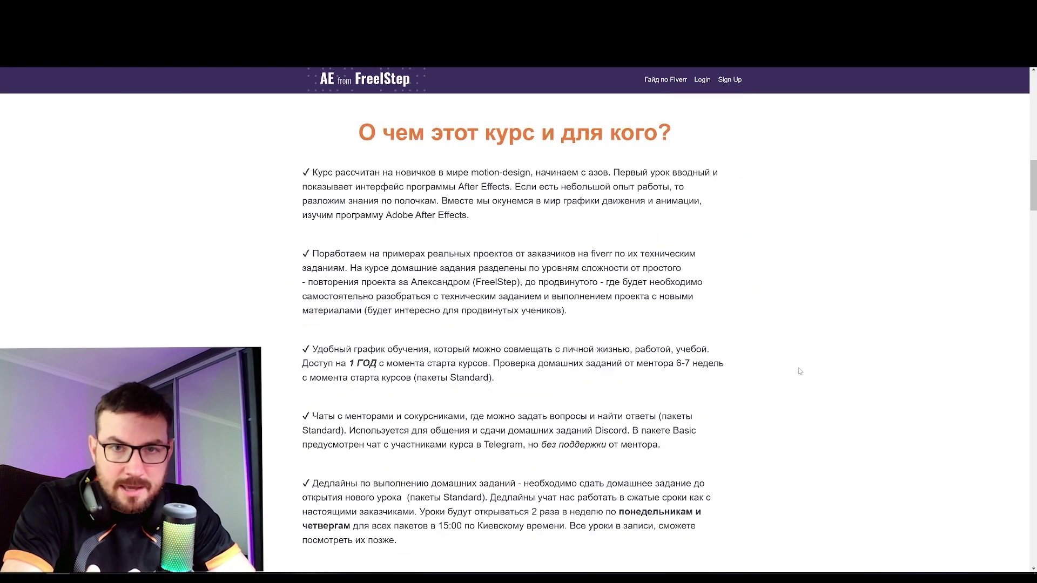
{"action": "scroll", "coordinate": [799, 371], "scroll_direction": "down", "scroll_amount": 5}
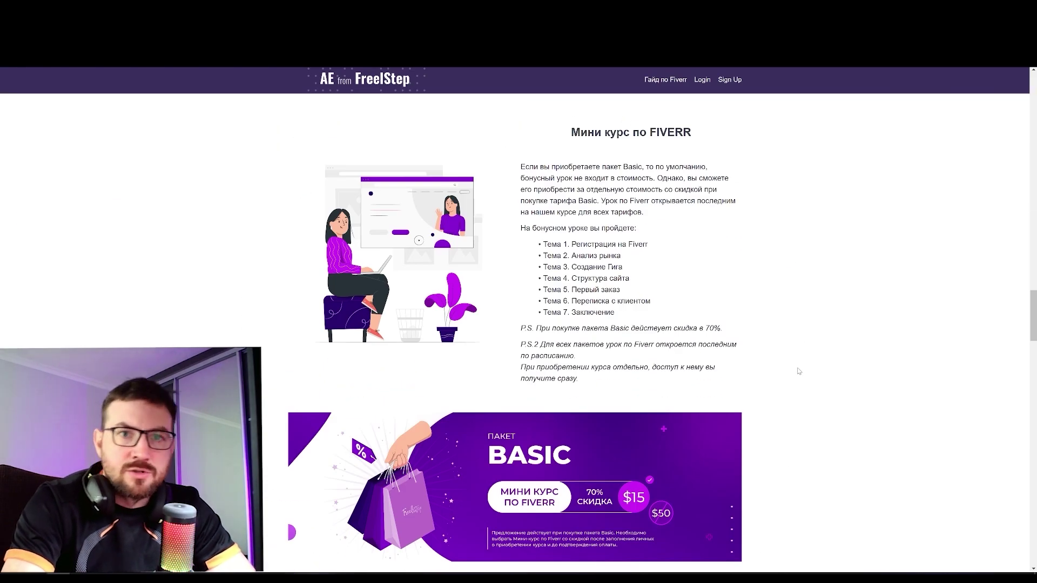
{"action": "scroll", "coordinate": [799, 371], "scroll_direction": "down", "scroll_amount": 15}
{"action": "scroll", "coordinate": [798, 371], "scroll_direction": "up", "scroll_amount": 7}
{"action": "left_click", "coordinate": [636, 407]}
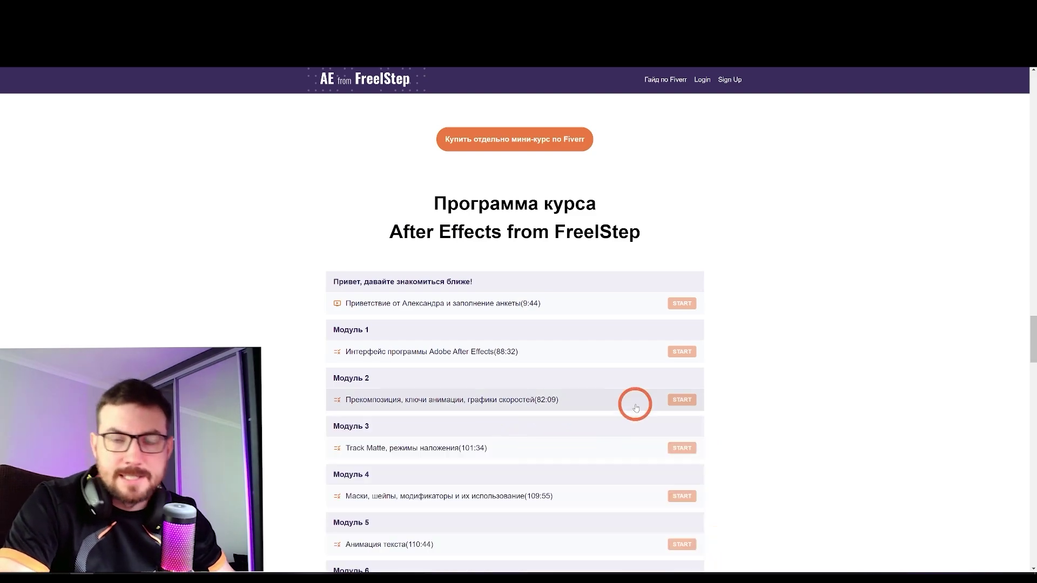
{"action": "scroll", "coordinate": [549, 345], "scroll_direction": "down", "scroll_amount": 15}
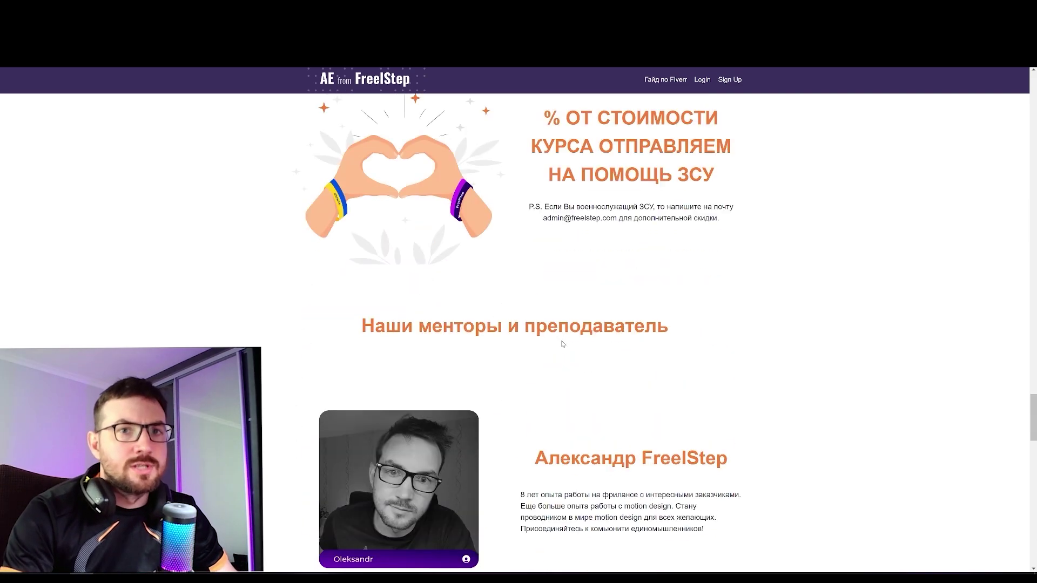
{"action": "scroll", "coordinate": [771, 354], "scroll_direction": "down", "scroll_amount": 20}
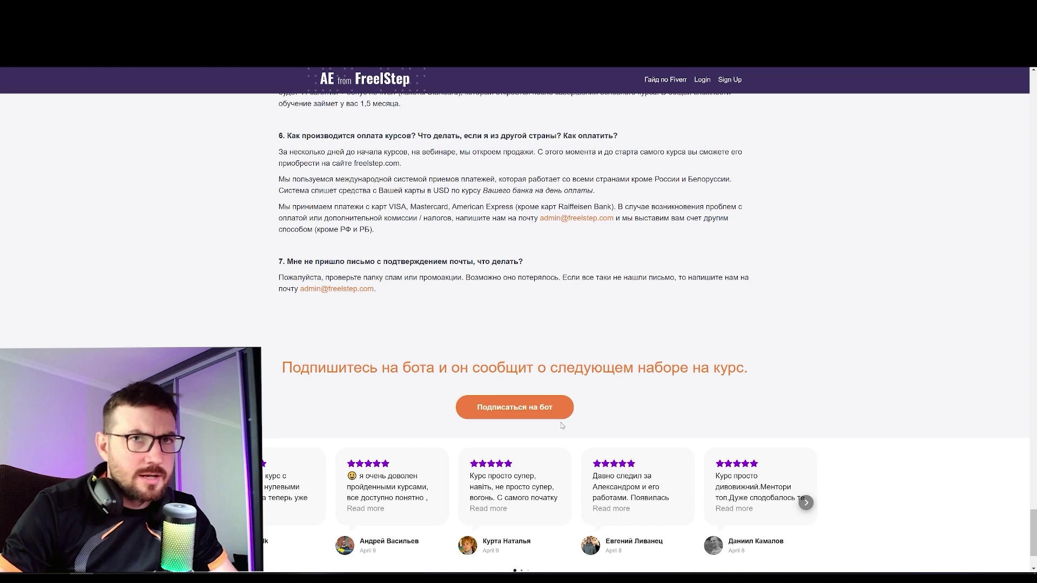
- Subscribe to the course bot by opening it in Telegram Desktop, starting it and choosing to communicate in Ukrainian
{"action": "left_click", "coordinate": [501, 410]}
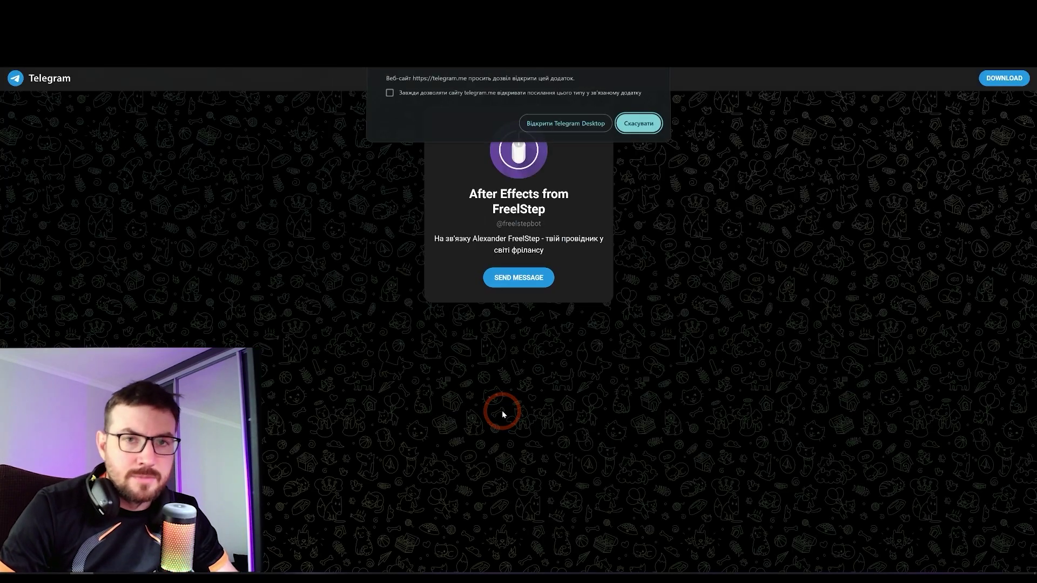
{"action": "left_click", "coordinate": [563, 130]}
{"action": "left_click", "coordinate": [766, 576]}
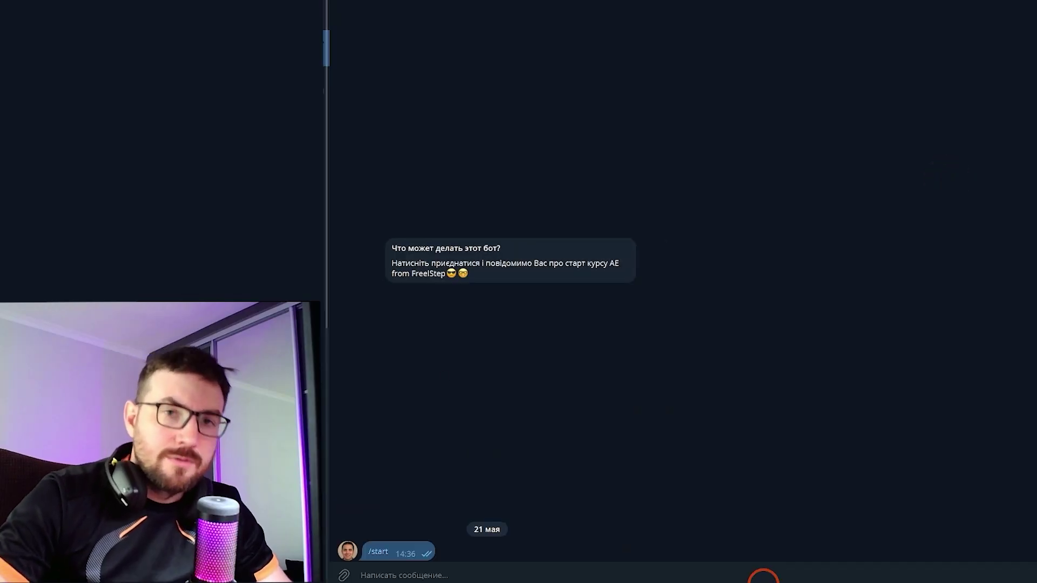
{"action": "left_click", "coordinate": [503, 531]}
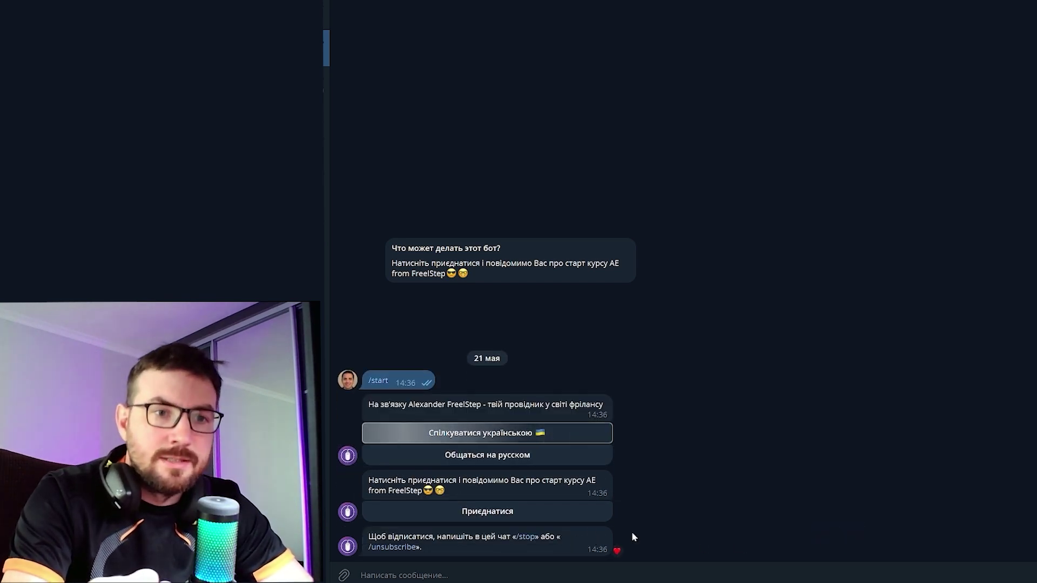
- Join the bot's notification list for the start of the AE from FreelStep course
{"action": "left_click", "coordinate": [556, 512]}
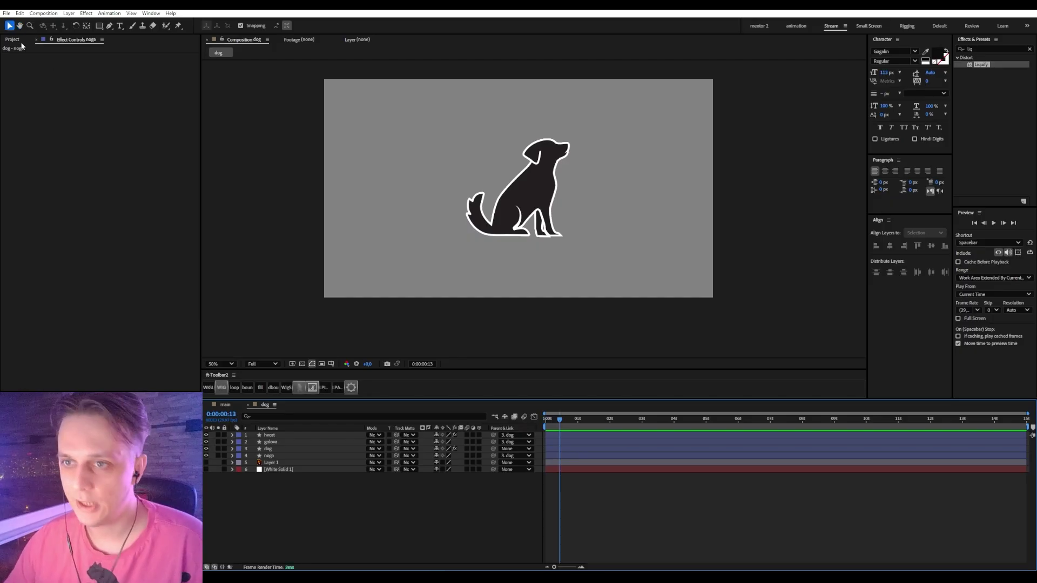
- Switch to After Effects, open the cat composition and create shapes from the Layer 1 vector layer
{"action": "left_click", "coordinate": [103, 233]}
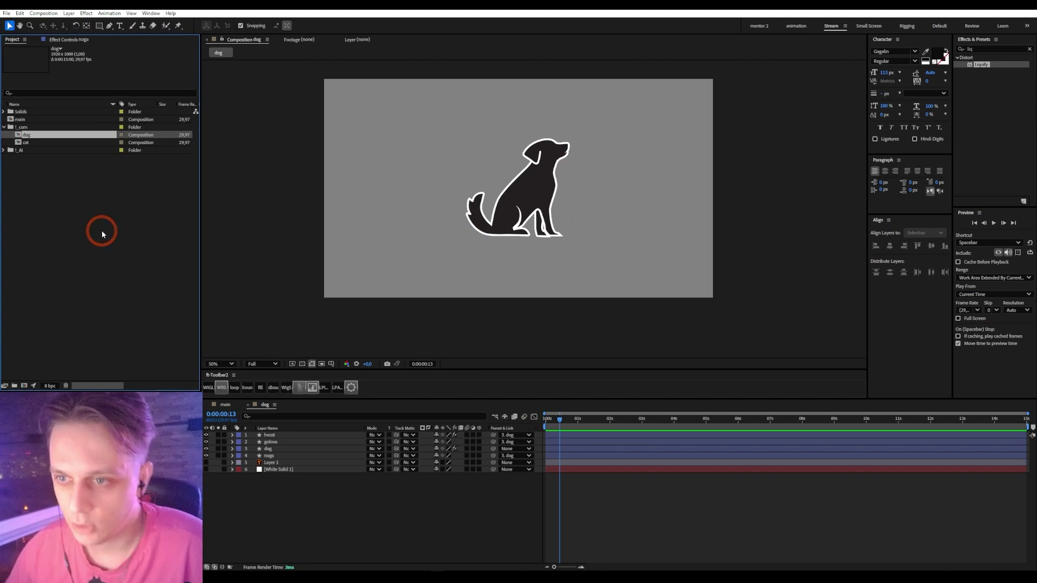
{"action": "double_click", "coordinate": [26, 143]}
{"action": "left_click", "coordinate": [563, 251]}
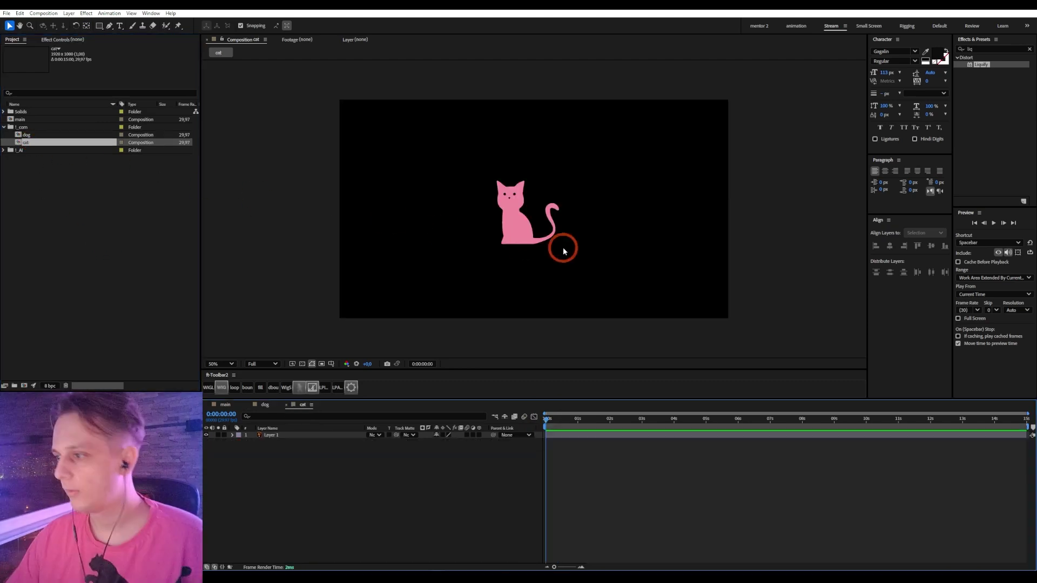
{"action": "left_click", "coordinate": [532, 240]}
{"action": "key", "text": "slash"}
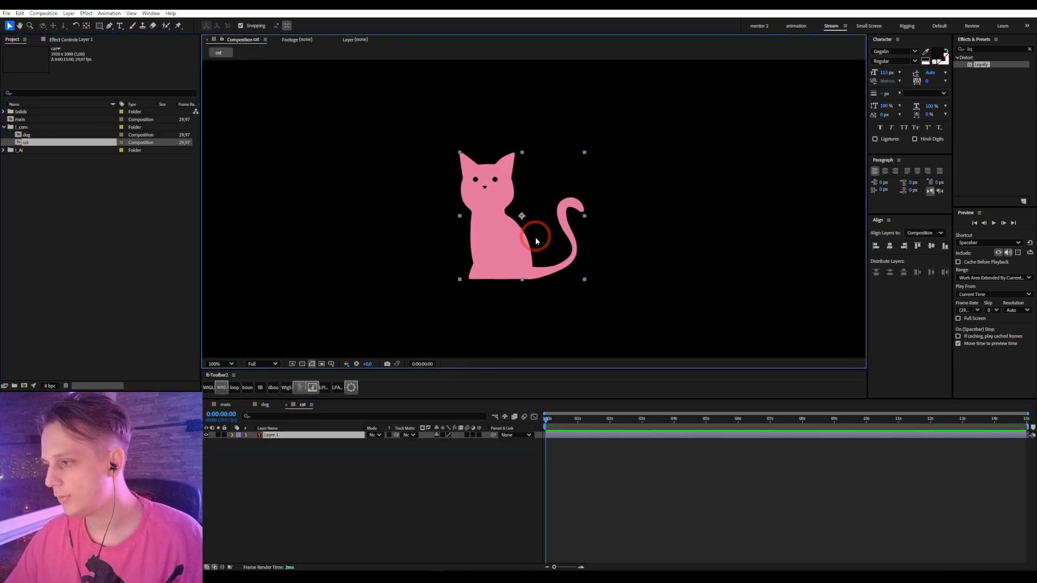
{"action": "right_click", "coordinate": [275, 440]}
{"action": "left_click", "coordinate": [334, 364]}
{"action": "left_click", "coordinate": [411, 392]}
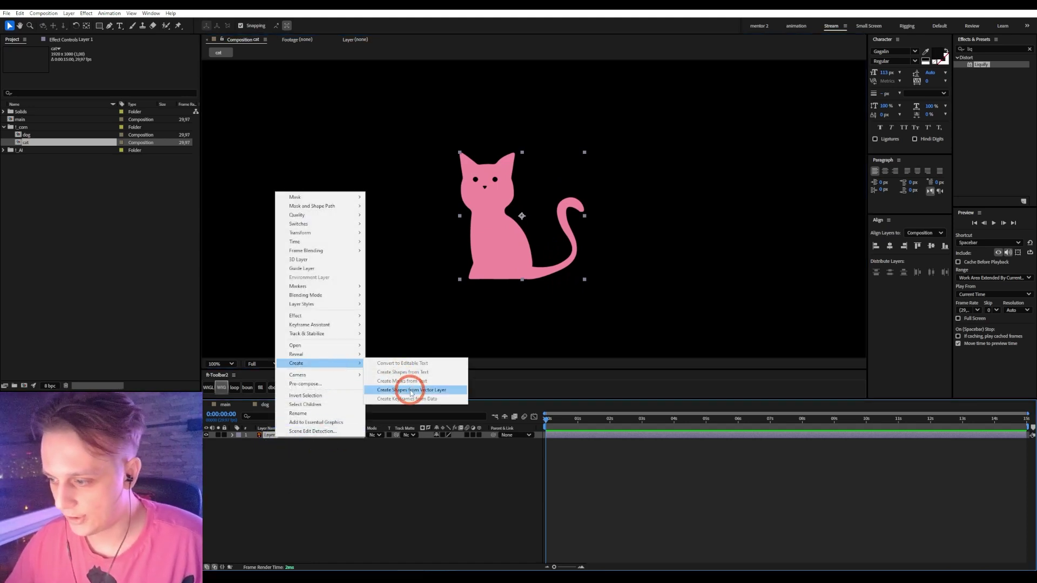
{"action": "left_click", "coordinate": [282, 470]}
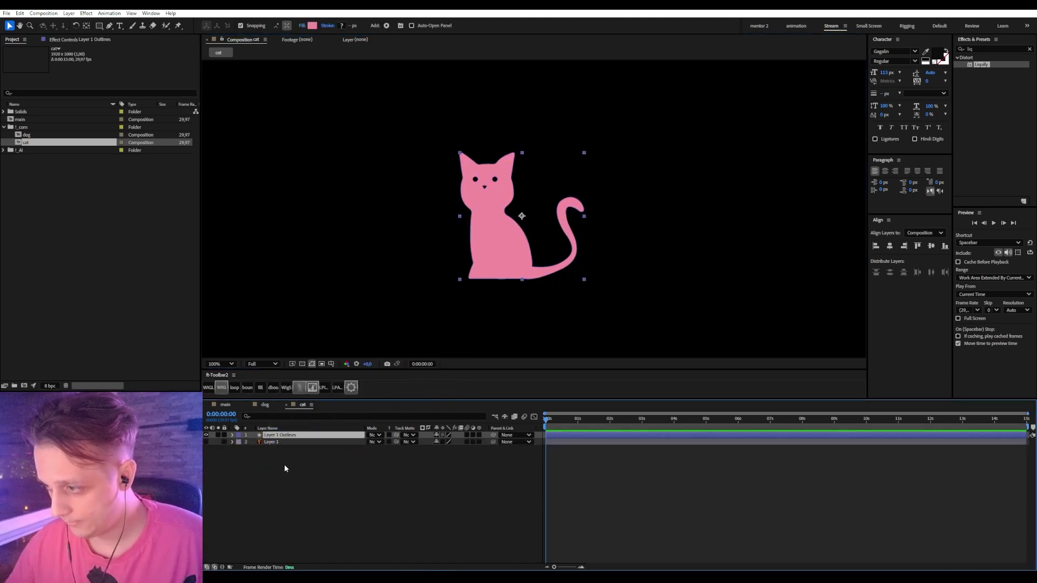
- Expand Group 1 of the cat's Layer 1 Outlines, check its individual paths and delete its Merge Paths operator
{"action": "left_click", "coordinate": [285, 467]}
{"action": "left_click", "coordinate": [277, 438]}
{"action": "left_click", "coordinate": [235, 438]}
{"action": "left_click", "coordinate": [476, 159]}
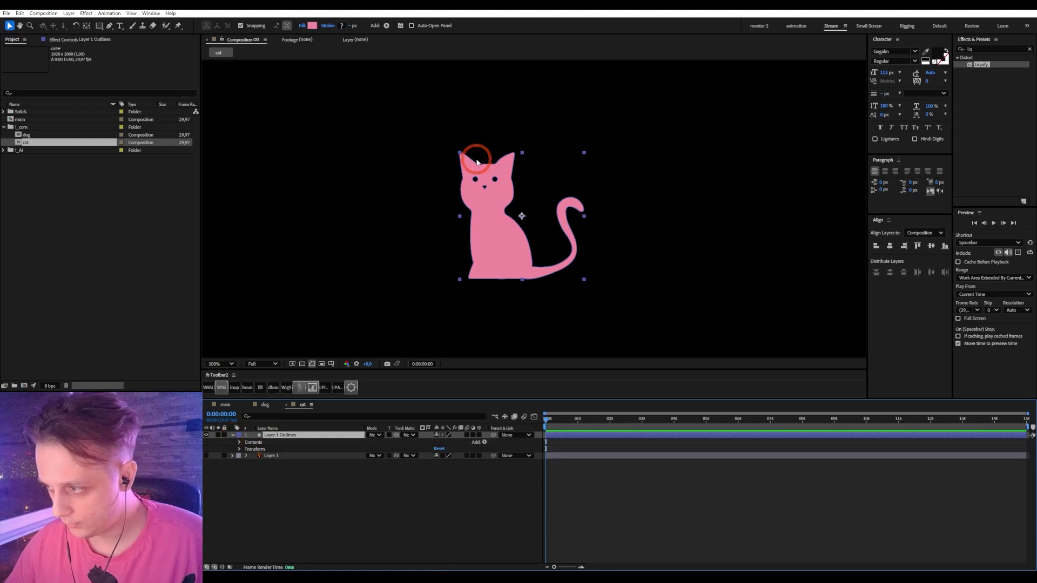
{"action": "key", "text": "period"}
{"action": "left_click", "coordinate": [238, 443]}
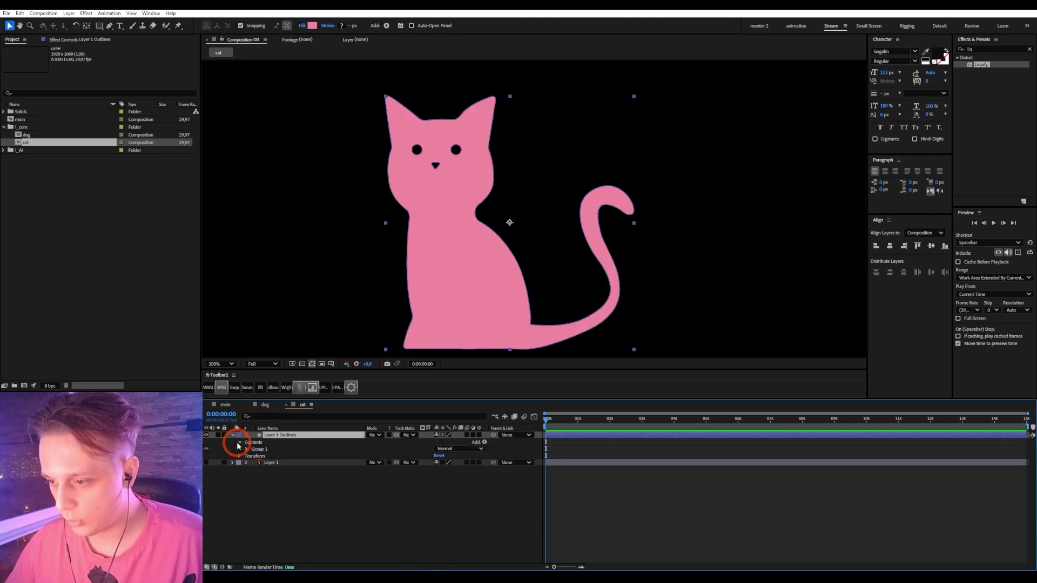
{"action": "left_click", "coordinate": [238, 442]}
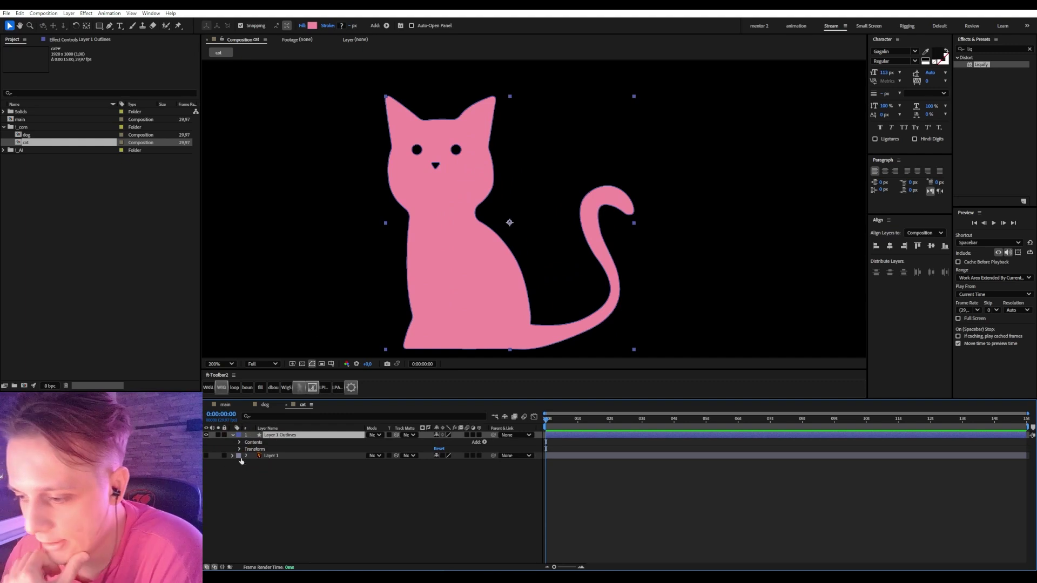
{"action": "left_click", "coordinate": [240, 443]}
{"action": "left_click", "coordinate": [247, 449]}
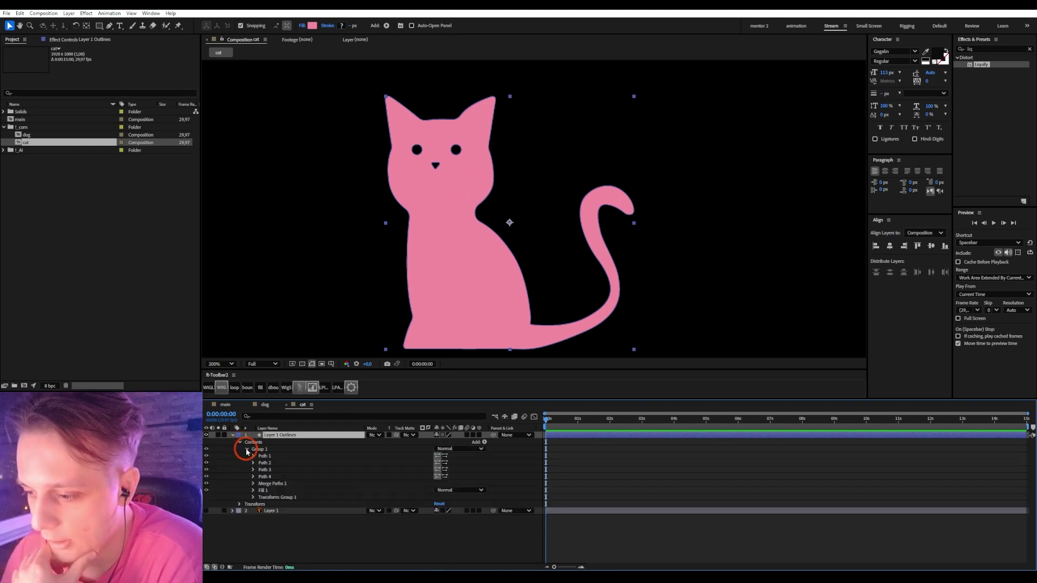
{"action": "left_click", "coordinate": [273, 463]}
{"action": "left_click", "coordinate": [272, 470]}
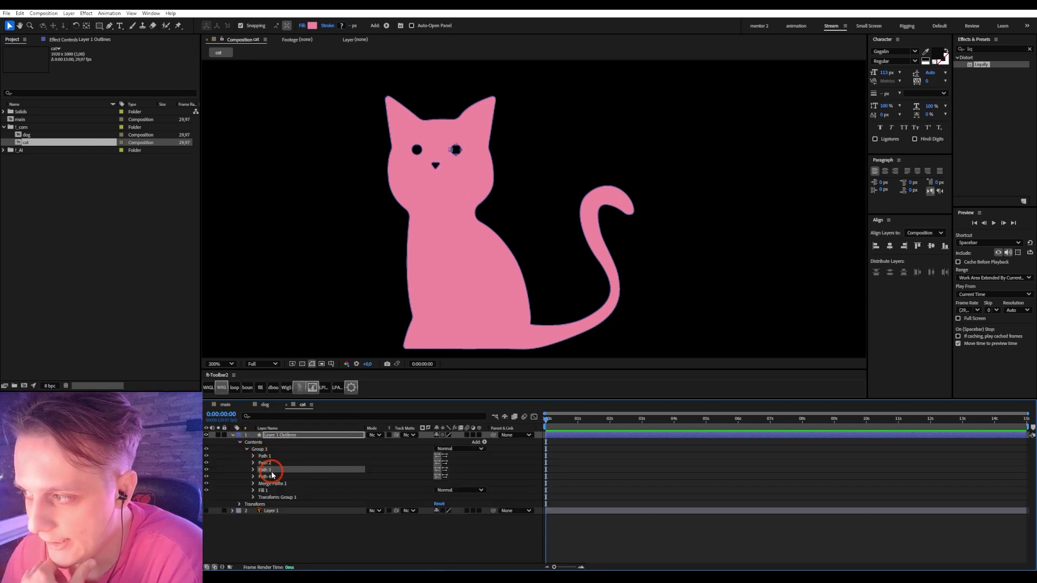
{"action": "left_click", "coordinate": [273, 483]}
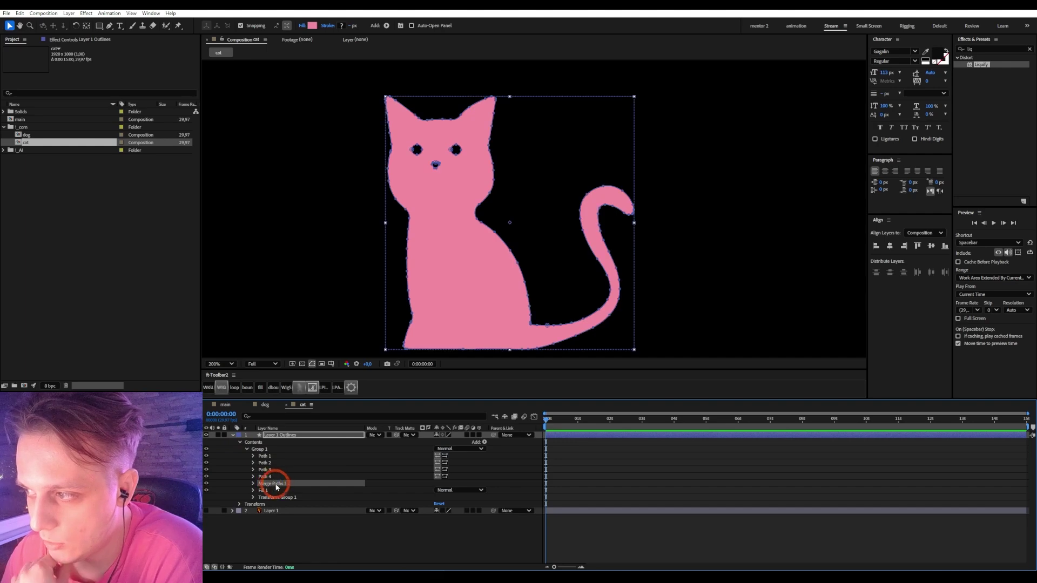
{"action": "left_click", "coordinate": [303, 534]}
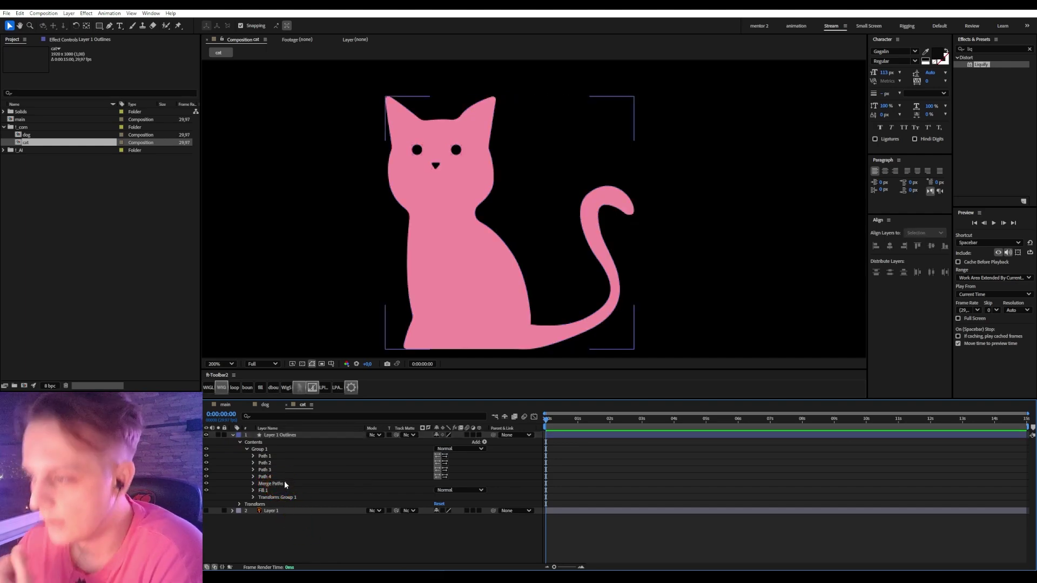
{"action": "left_click", "coordinate": [283, 484]}
{"action": "key", "text": "Delete"}
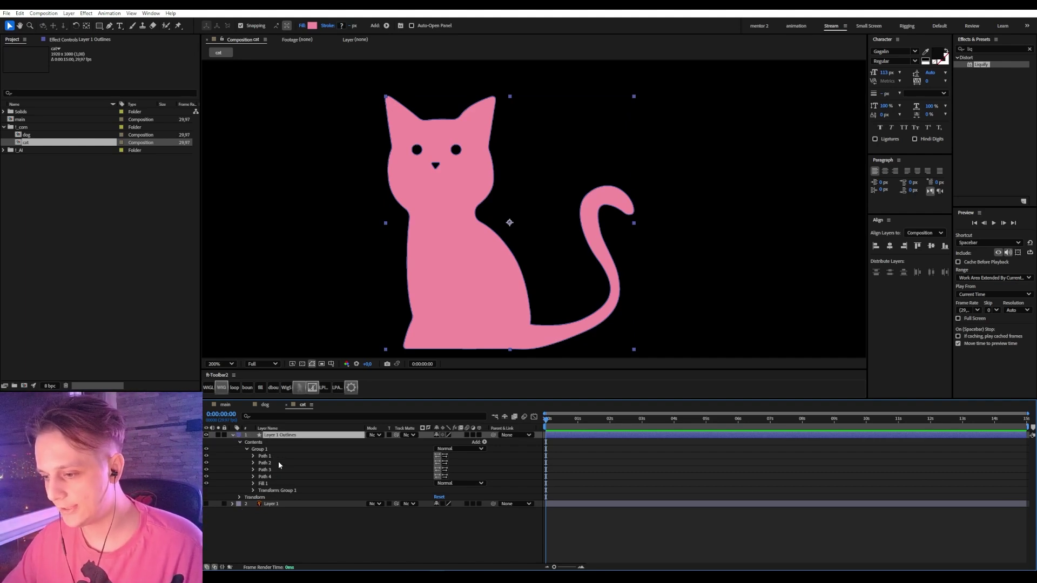
- Duplicate the Layer 1 Outlines shape layer three times
{"action": "left_click", "coordinate": [286, 438]}
{"action": "key", "text": "ctrl+d"}
{"action": "key", "text": "ctrl+d"}
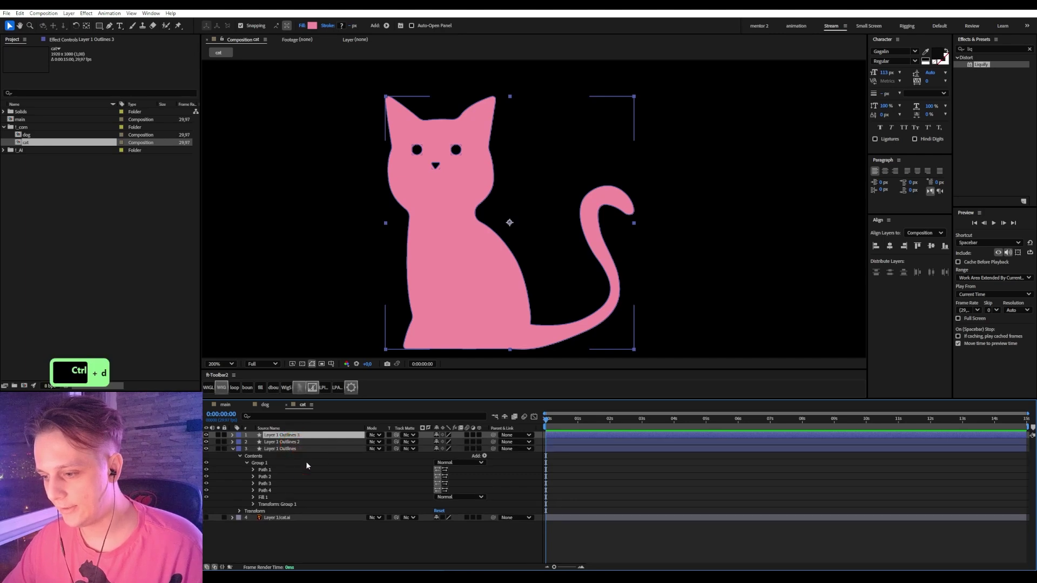
{"action": "key", "text": "ctrl+d"}
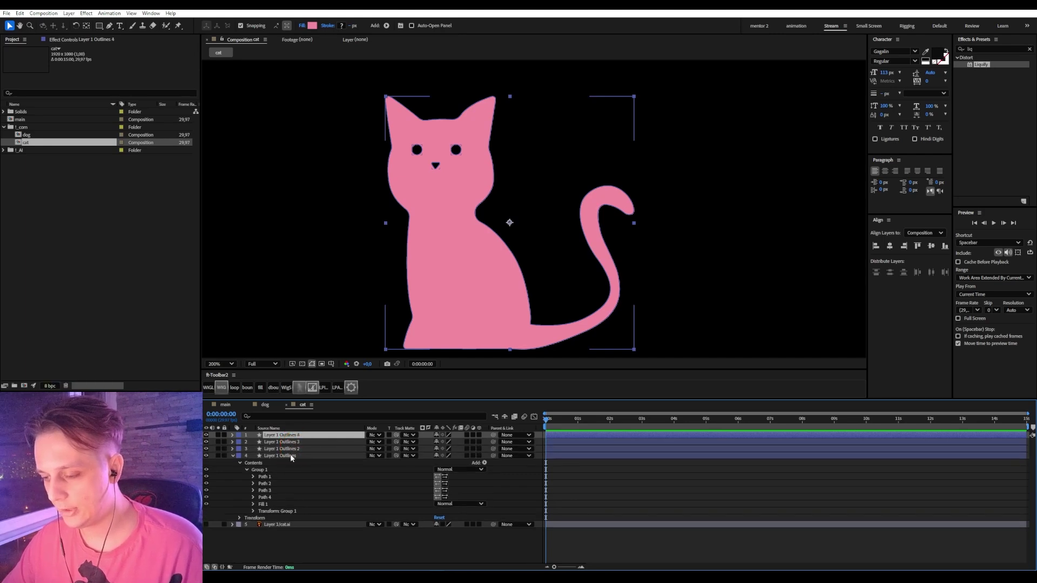
- Delete Path 2, Path 3 and Path 4 from Group 1 of Layer 1 Outlines 4, keeping only the nose path
{"action": "left_click", "coordinate": [232, 435]}
{"action": "left_click", "coordinate": [247, 449]}
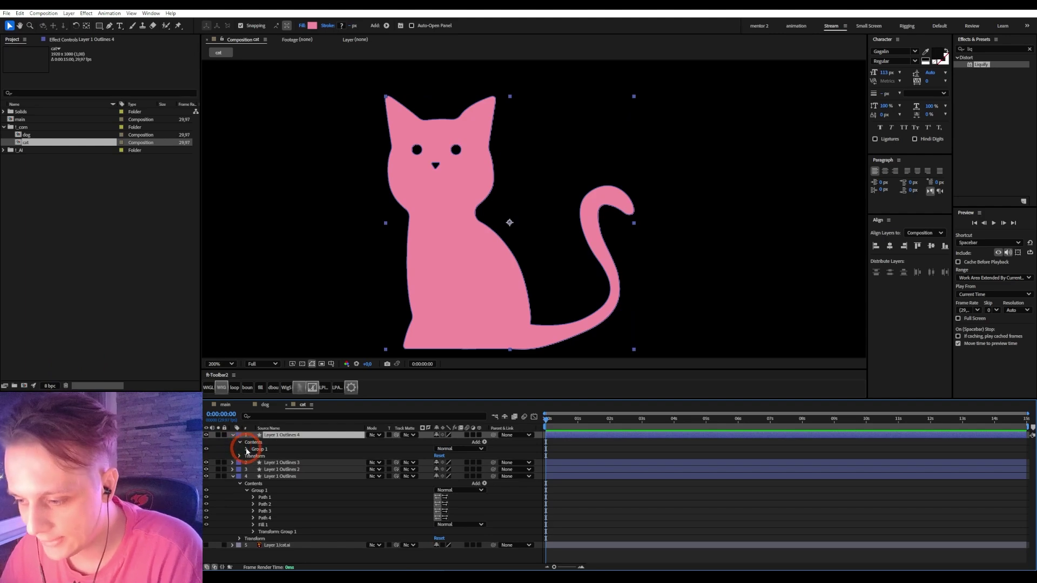
{"action": "left_click", "coordinate": [247, 449]}
{"action": "left_click", "coordinate": [267, 463]}
{"action": "left_click", "coordinate": [273, 477], "text": "shift"}
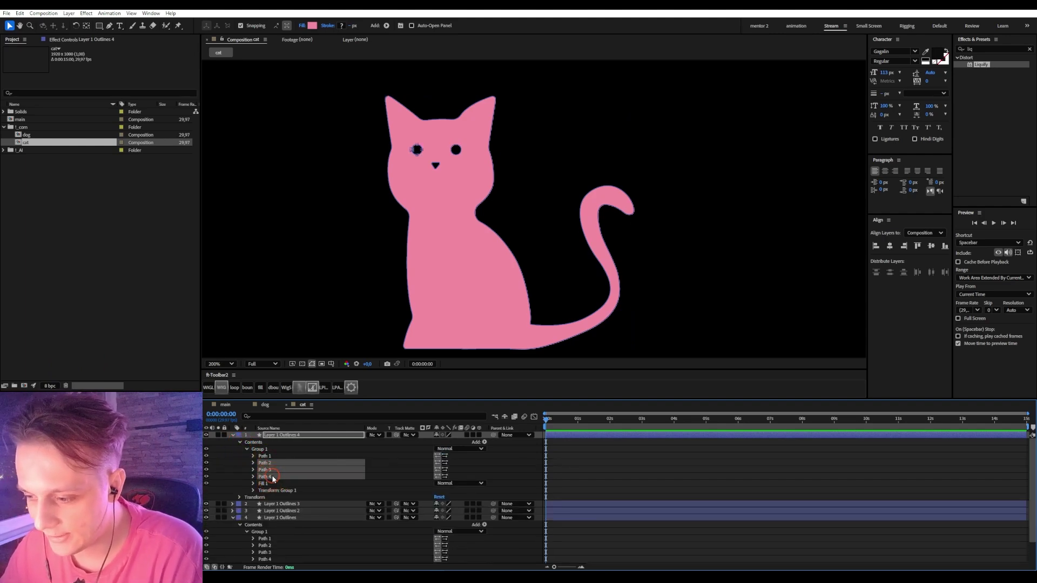
{"action": "left_click", "coordinate": [273, 435]}
{"action": "left_click", "coordinate": [281, 510]}
{"action": "scroll", "coordinate": [281, 511], "scroll_direction": "down", "scroll_amount": 2}
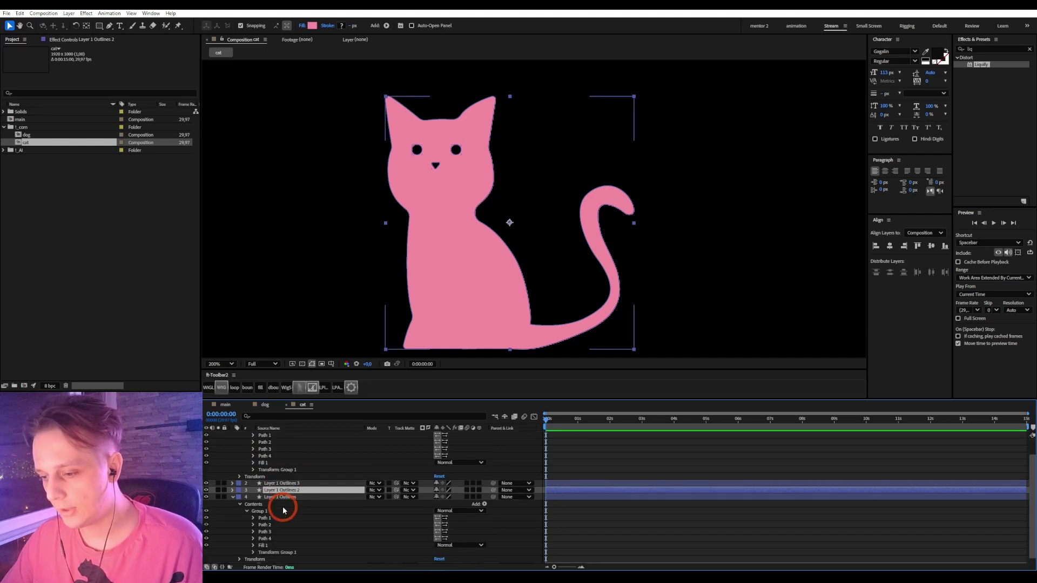
{"action": "scroll", "coordinate": [289, 492], "scroll_direction": "up", "scroll_amount": 2}
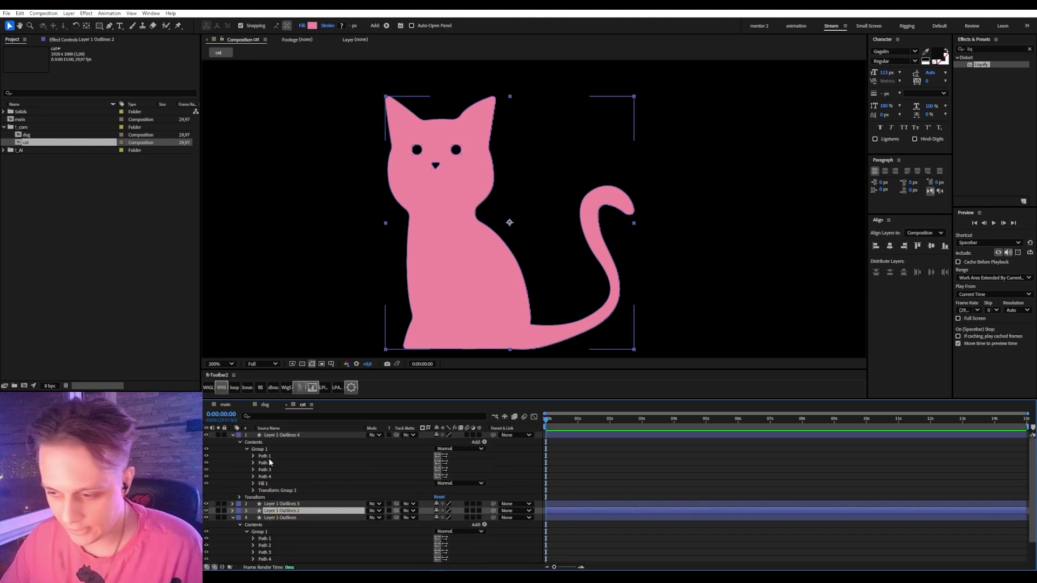
{"action": "left_click", "coordinate": [271, 463]}
{"action": "left_click", "coordinate": [273, 477], "text": "shift"}
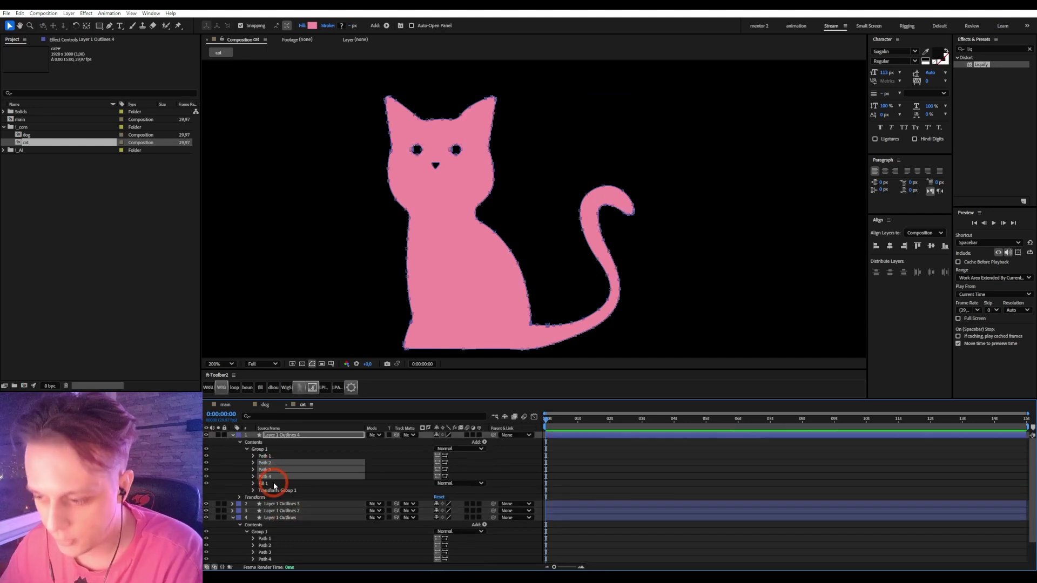
{"action": "key", "text": "Delete"}
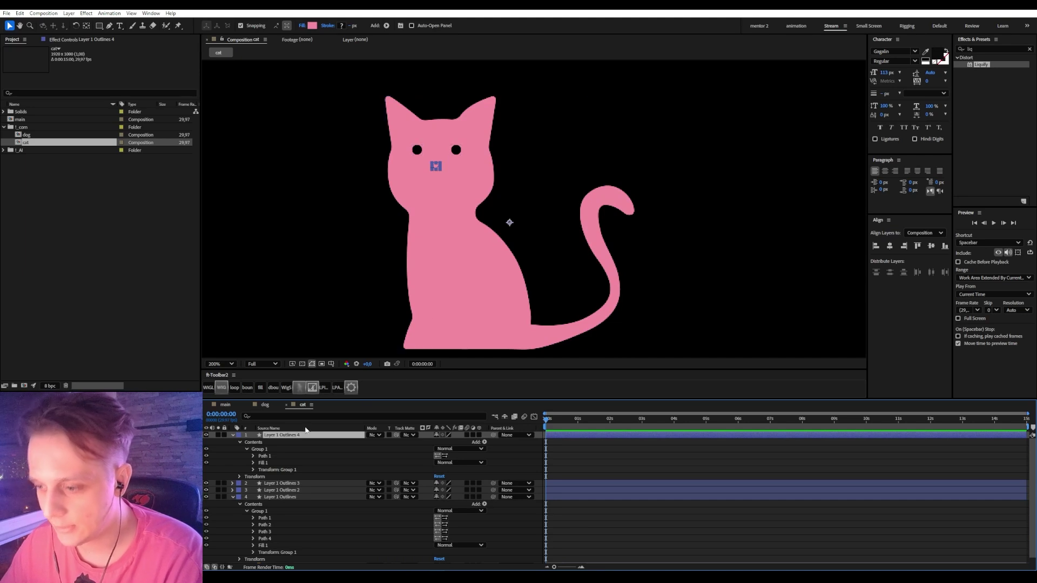
- Set the fill of the nose shape in Layer 1 Outlines 4 to white
{"action": "left_click", "coordinate": [217, 435]}
{"action": "left_click", "coordinate": [216, 435]}
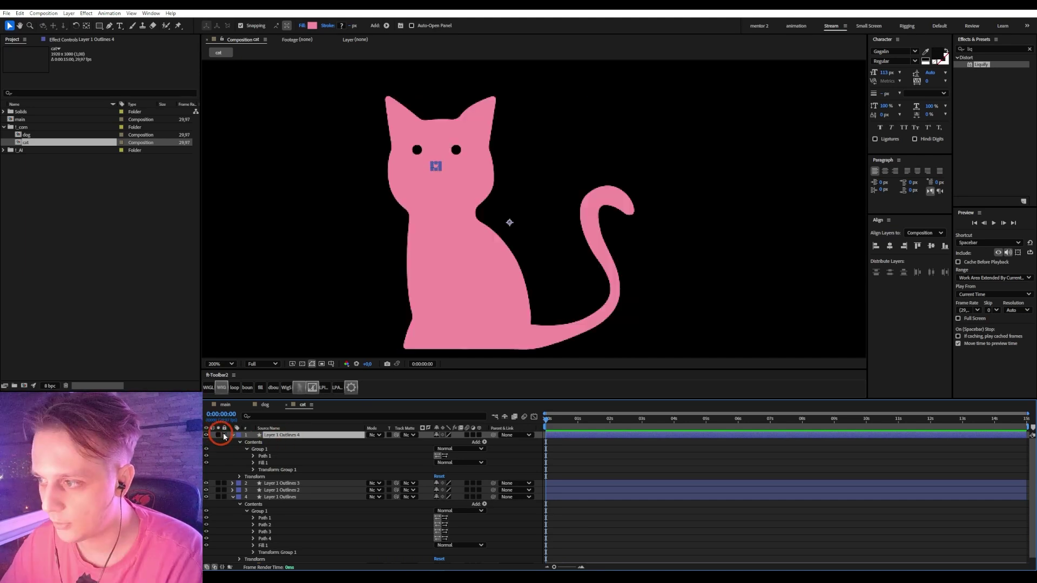
{"action": "left_click", "coordinate": [312, 25]}
{"action": "left_click_drag", "start_coordinate": [835, 307], "coordinate": [653, 195]}
{"action": "key", "text": "Return"}
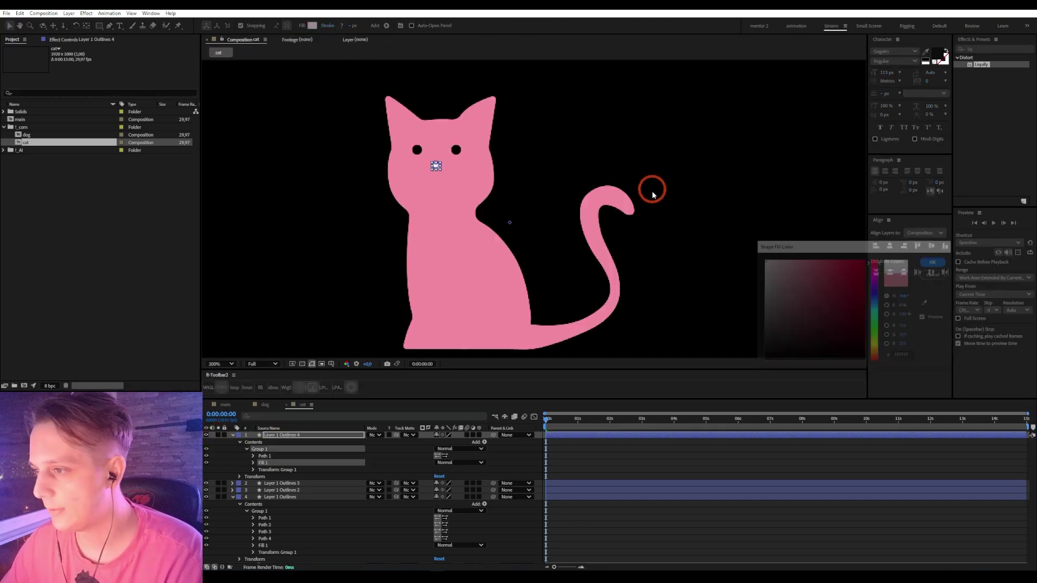
- Delete Path 1, Path 3 and Path 4 from Group 1 of Layer 1 Outlines 3, keeping only the left eye path
{"action": "left_click", "coordinate": [246, 483]}
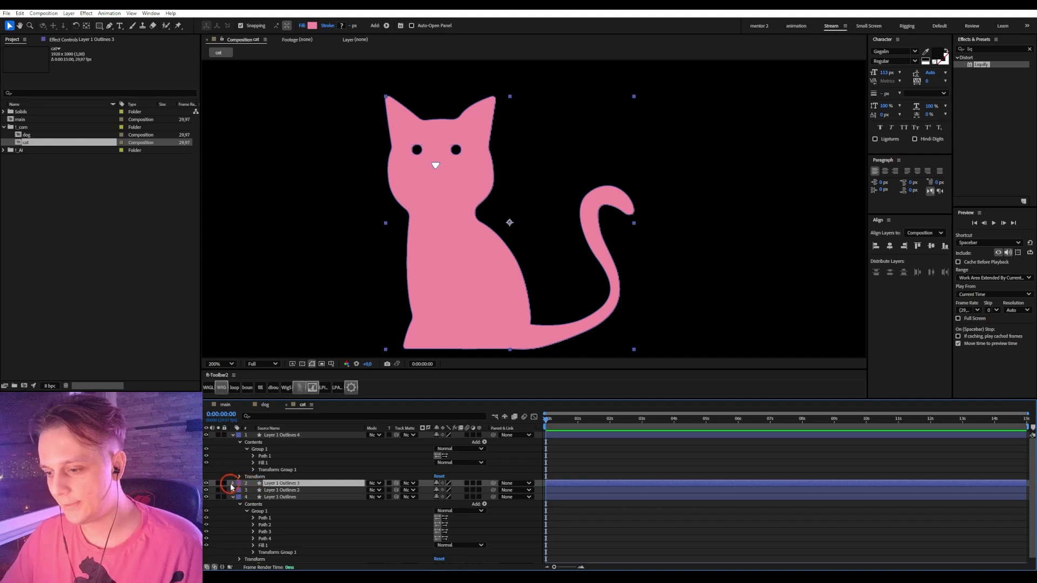
{"action": "left_click", "coordinate": [232, 484]}
{"action": "left_click", "coordinate": [239, 490]}
{"action": "left_click", "coordinate": [247, 497]}
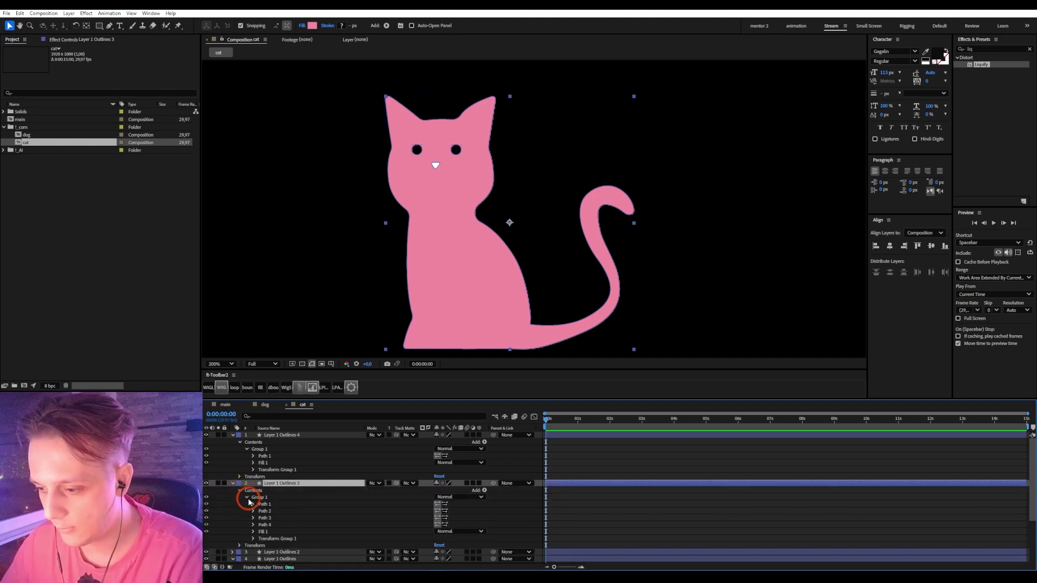
{"action": "left_click", "coordinate": [268, 505]}
{"action": "key", "text": "Delete"}
{"action": "left_click", "coordinate": [268, 511]}
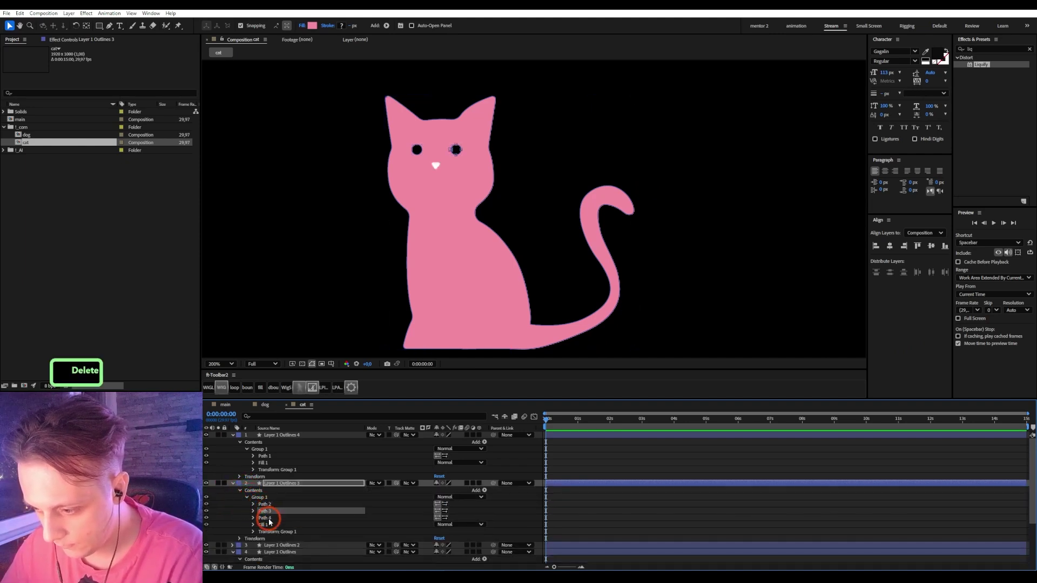
{"action": "left_click", "coordinate": [268, 518], "text": "shift"}
{"action": "key", "text": "Delete"}
- Set the fill of the left eye in Layer 1 Outlines 3 to white and deselect the layer
{"action": "left_click", "coordinate": [313, 26]}
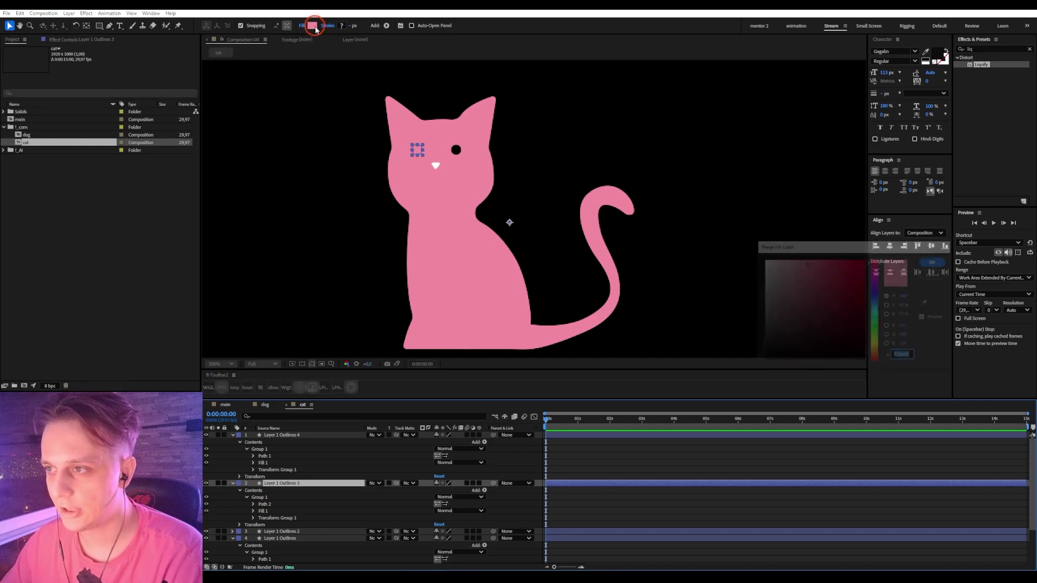
{"action": "left_click_drag", "start_coordinate": [846, 294], "coordinate": [631, 240]}
{"action": "key", "text": "Return"}
{"action": "left_click", "coordinate": [403, 488]}
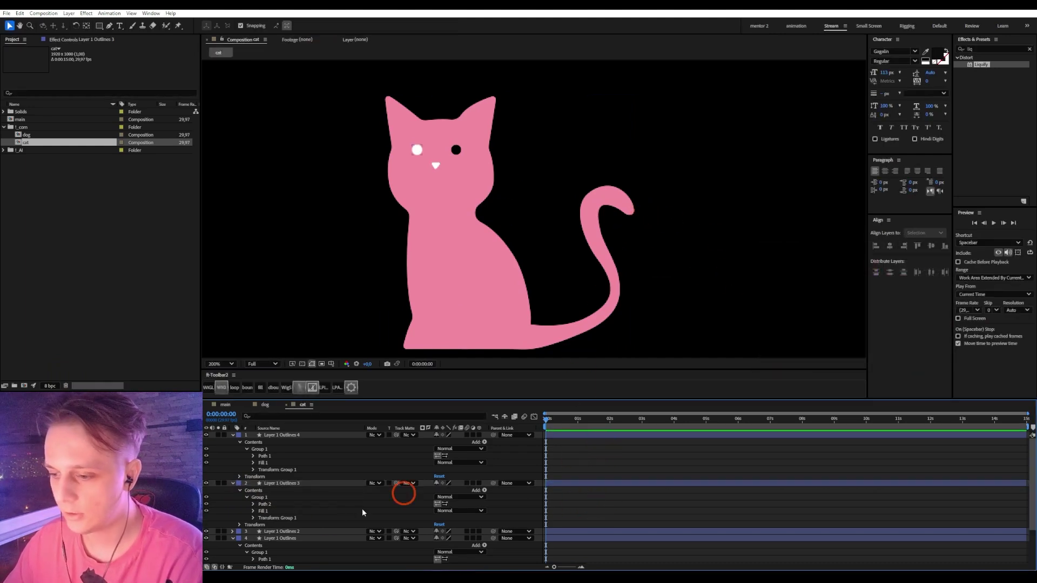
- Delete Path 1, Path 2 and Path 4 from Group 1 of Layer 1 Outlines 2, keeping only the right eye path
{"action": "left_click", "coordinate": [275, 531]}
{"action": "left_click_drag", "start_coordinate": [465, 278], "coordinate": [526, 218]}
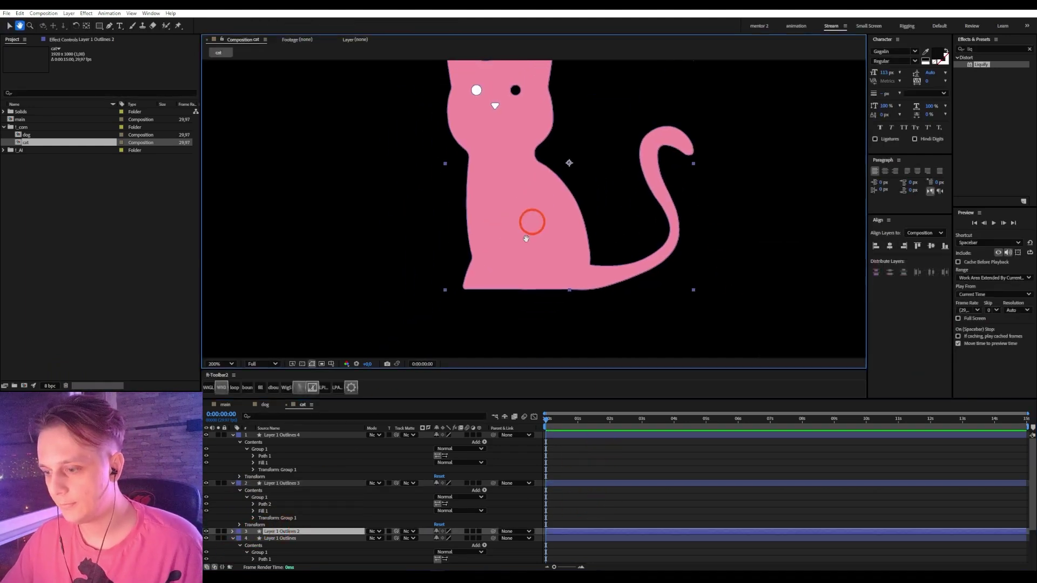
{"action": "left_click", "coordinate": [232, 532]}
{"action": "scroll", "coordinate": [282, 537], "scroll_direction": "down", "scroll_amount": 3}
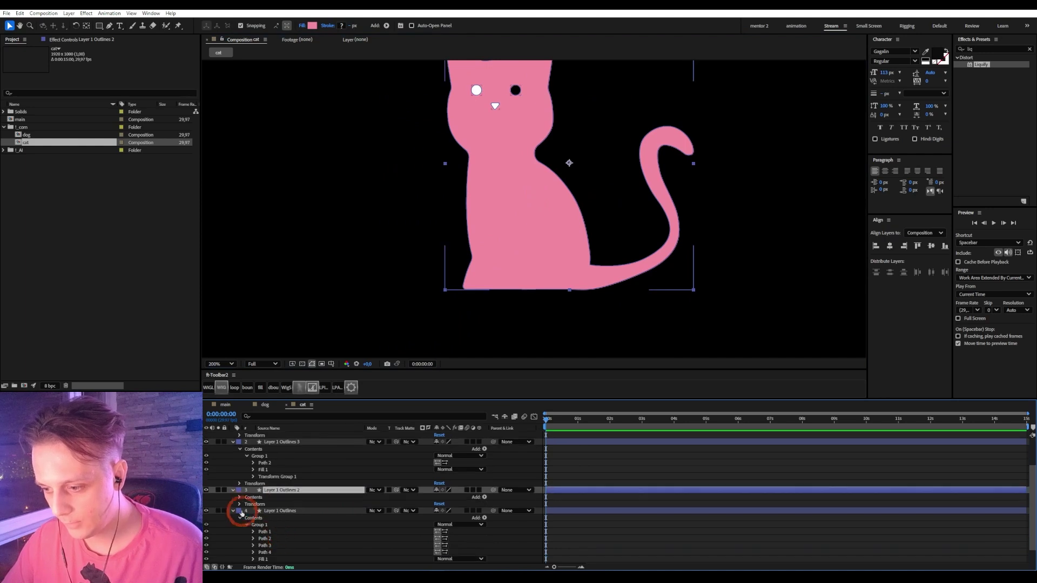
{"action": "left_click", "coordinate": [239, 498]}
{"action": "scroll", "coordinate": [282, 508], "scroll_direction": "down", "scroll_amount": 3}
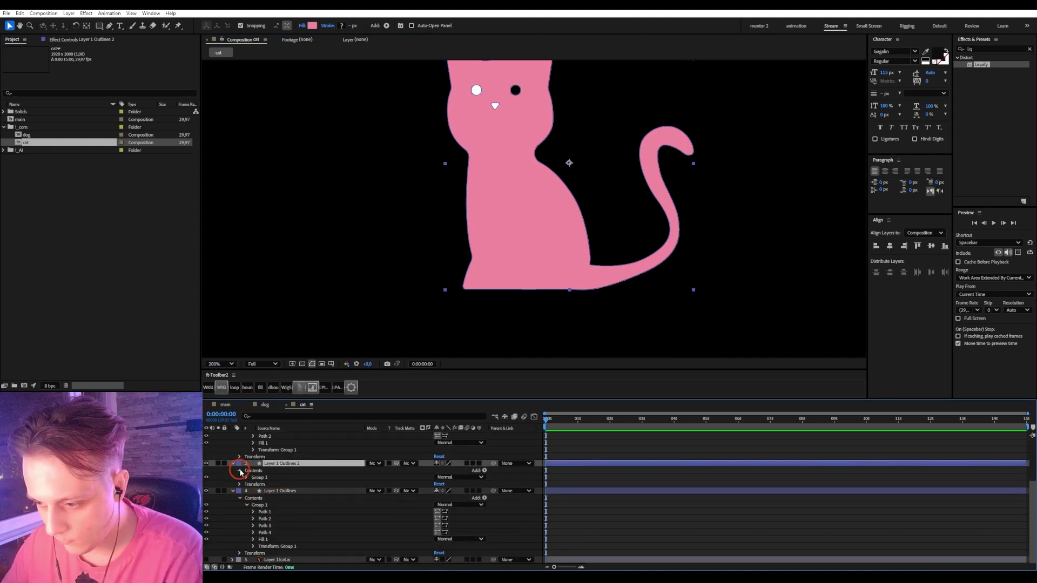
{"action": "scroll", "coordinate": [241, 473], "scroll_direction": "up", "scroll_amount": 1}
{"action": "left_click", "coordinate": [248, 487]}
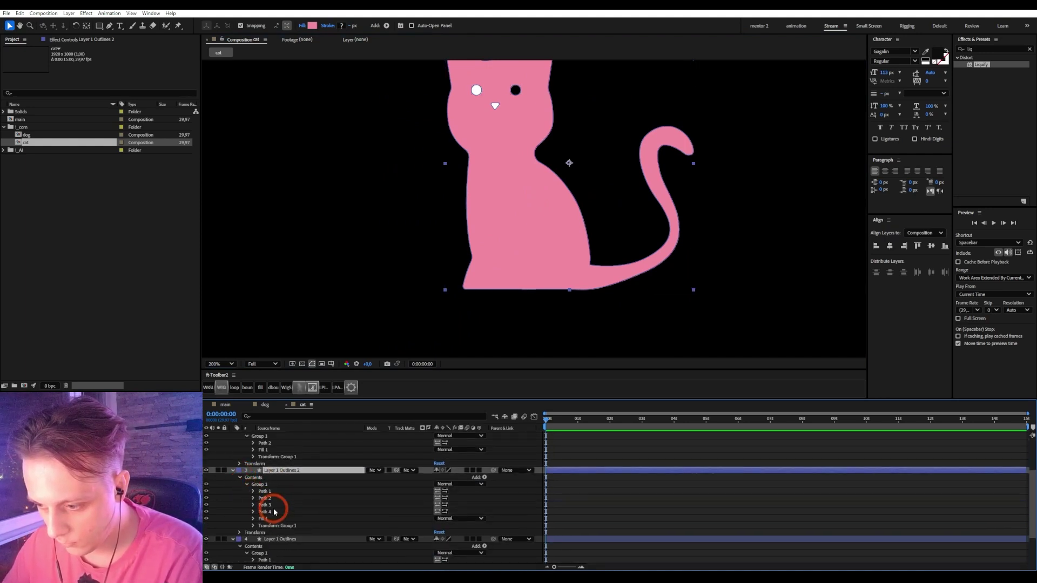
{"action": "left_click", "coordinate": [270, 492]}
{"action": "key", "text": "Delete"}
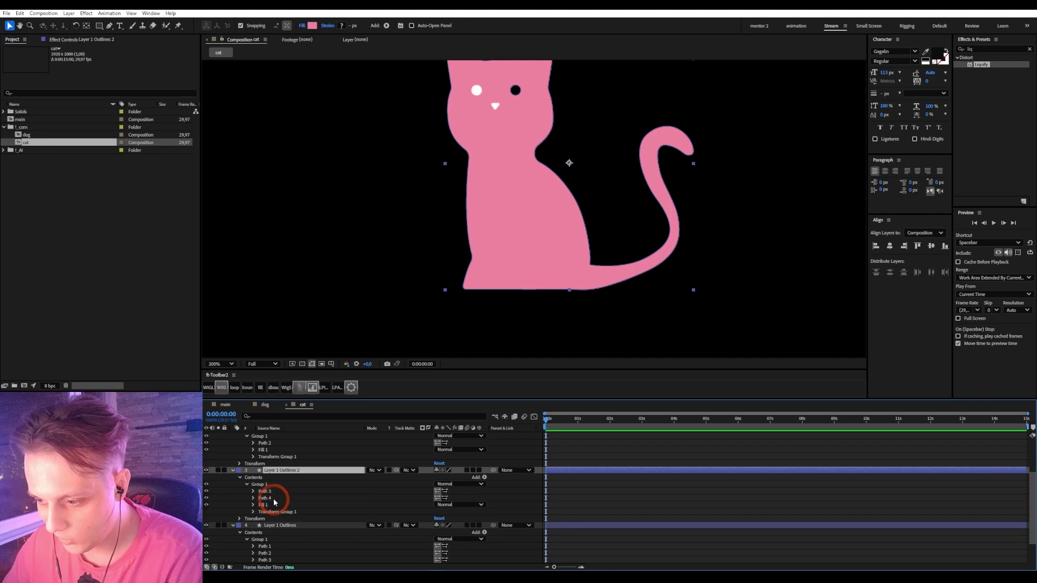
{"action": "left_click", "coordinate": [271, 498]}
{"action": "key", "text": "Delete"}
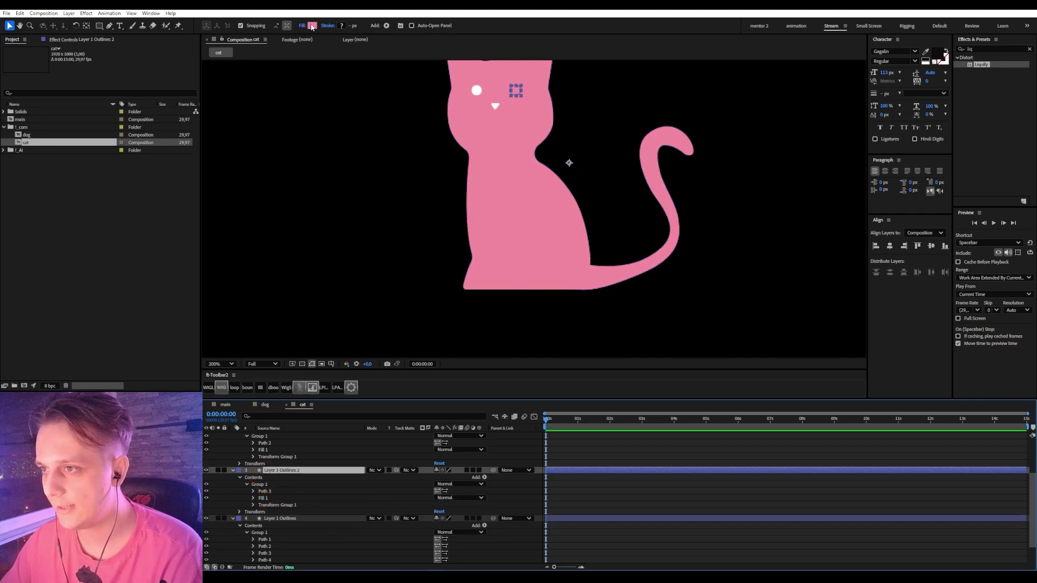
- Set the fill of the right eye shape in Layer 1 Outlines 2 to white
{"action": "left_click", "coordinate": [312, 27]}
{"action": "left_click", "coordinate": [773, 255]}
{"action": "key", "text": "Return"}
{"action": "left_click", "coordinate": [303, 498]}
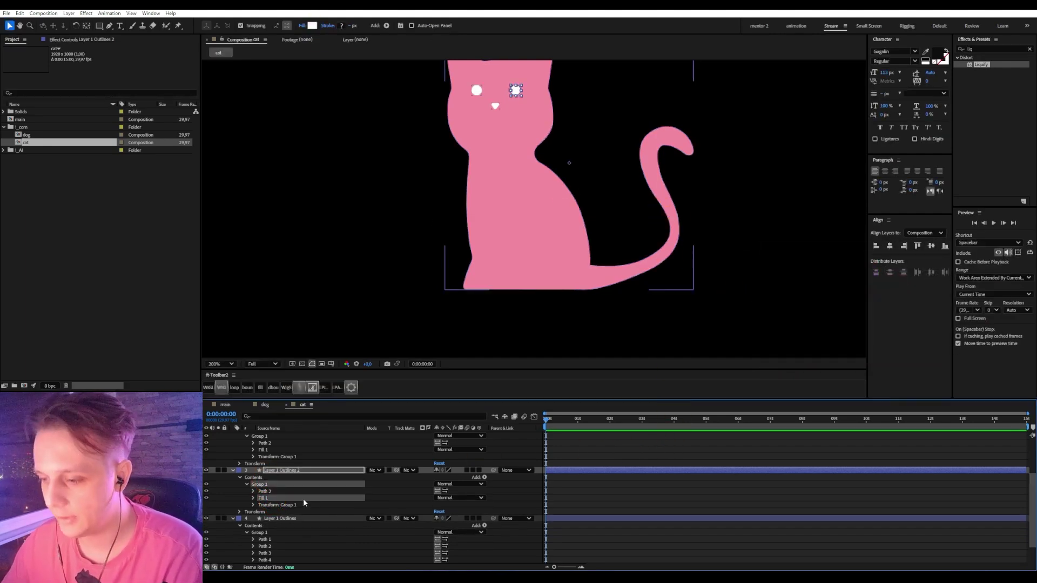
- Rename the nose layer, Layer 1 Outlines 4, as nos
{"action": "scroll", "coordinate": [303, 498], "scroll_direction": "up", "scroll_amount": 3}
{"action": "left_click", "coordinate": [270, 435]}
{"action": "key", "text": "Return"}
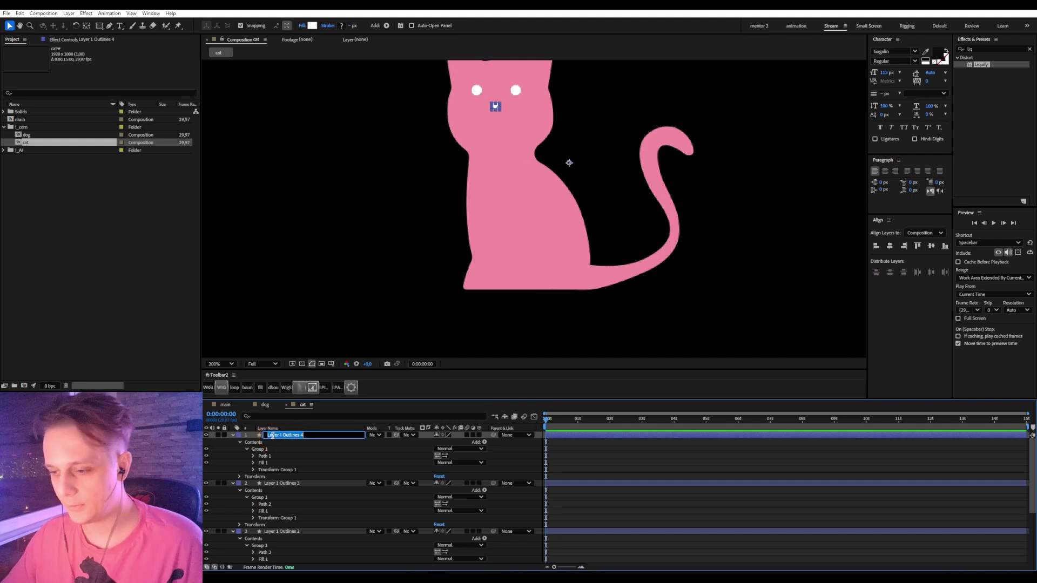
{"action": "type", "text": "nos"}
{"action": "key", "text": "Return"}
- Rename the left eye layer as glaz L and the right eye layer as glaz R
{"action": "left_click", "coordinate": [286, 484]}
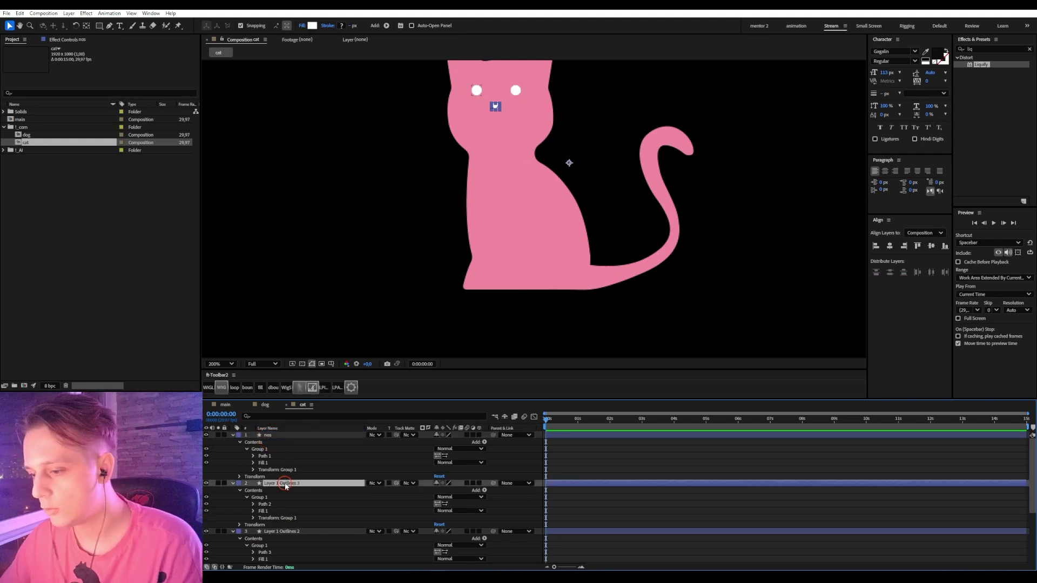
{"action": "key", "text": "Return"}
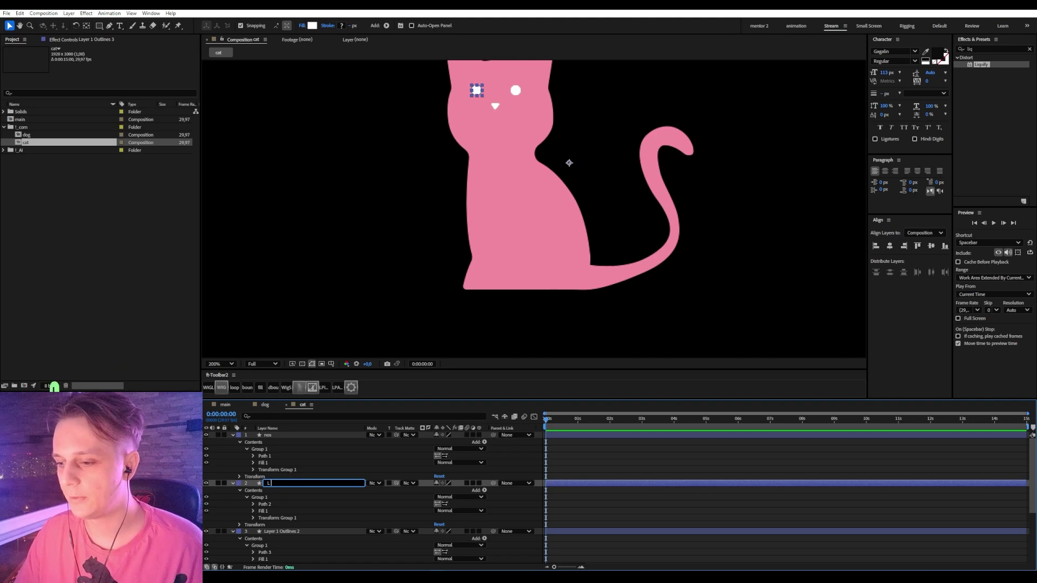
{"action": "type", "text": "glaz L"}
{"action": "key", "text": "Return"}
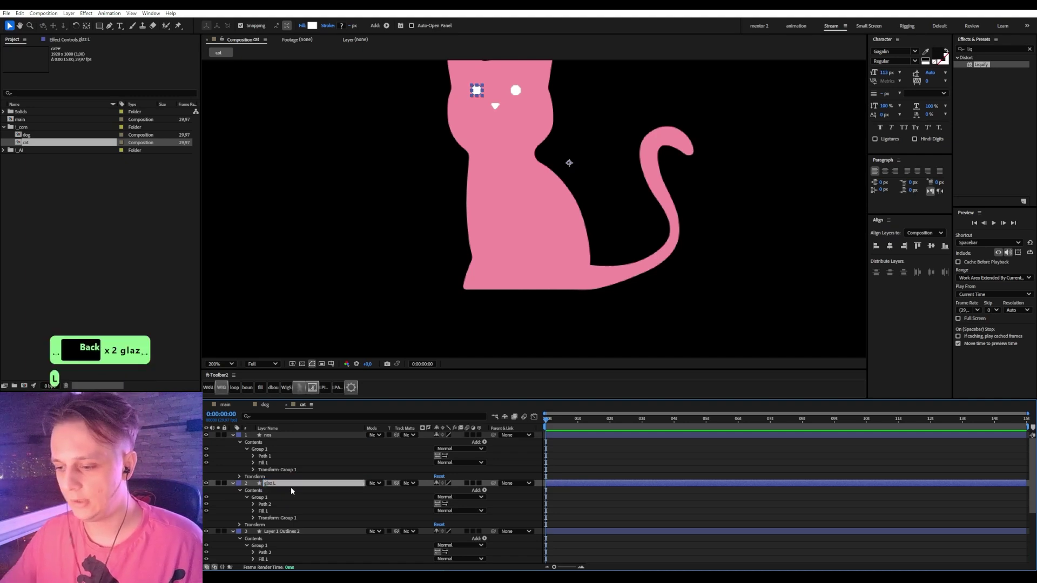
{"action": "left_click", "coordinate": [289, 532]}
{"action": "key", "text": "Return"}
{"action": "type", "text": "glaz R"}
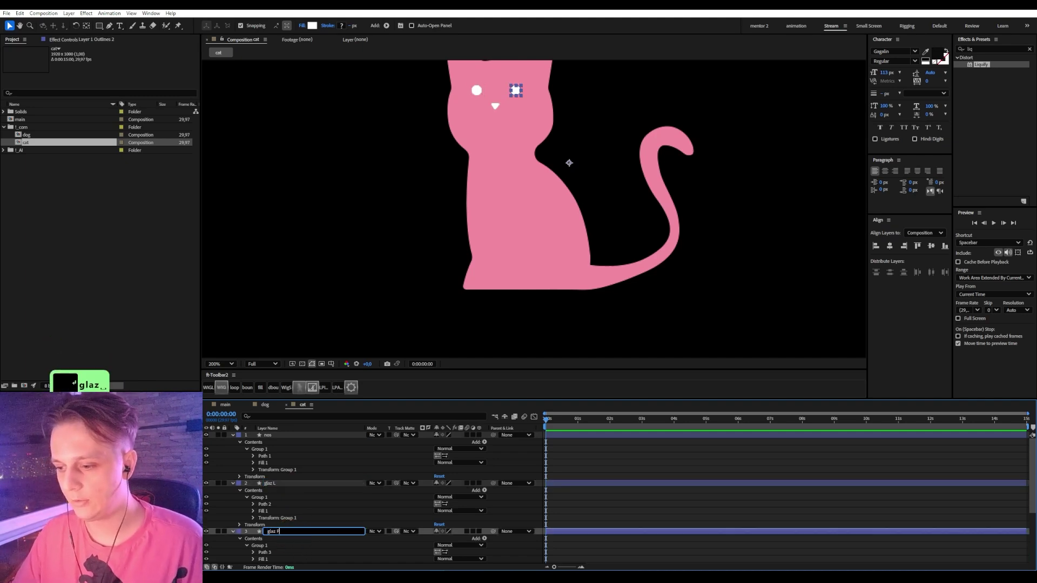
{"action": "key", "text": "Return"}
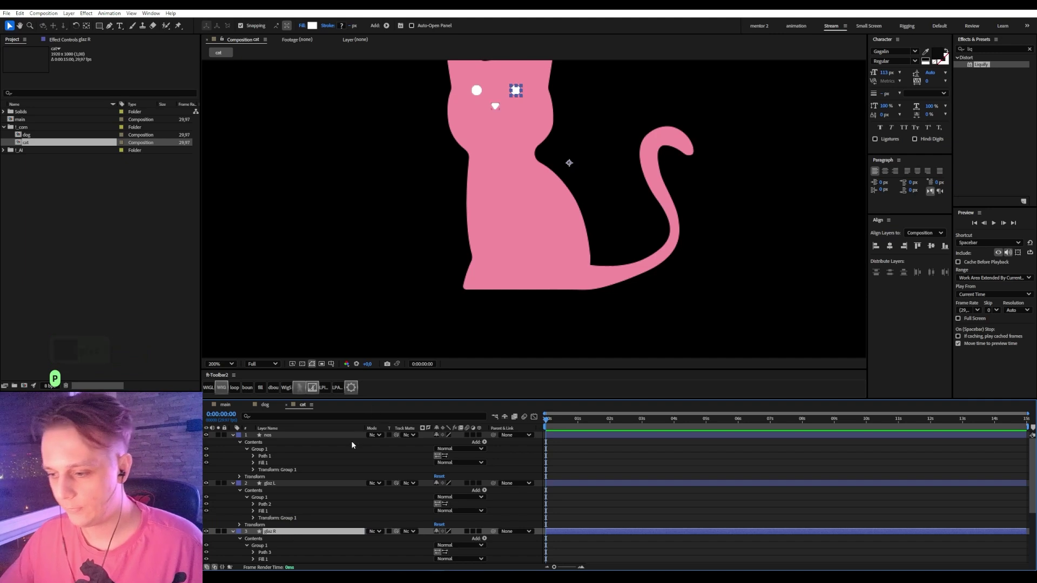
- Collapse all layers and delete Path 1, Path 2 and Path 3 from Group 1 of Layer 1 Outlines, keeping only the body path
{"action": "key", "text": "ctrl+a"}
{"action": "left_click", "coordinate": [255, 435]}
{"action": "left_click", "coordinate": [268, 456]}
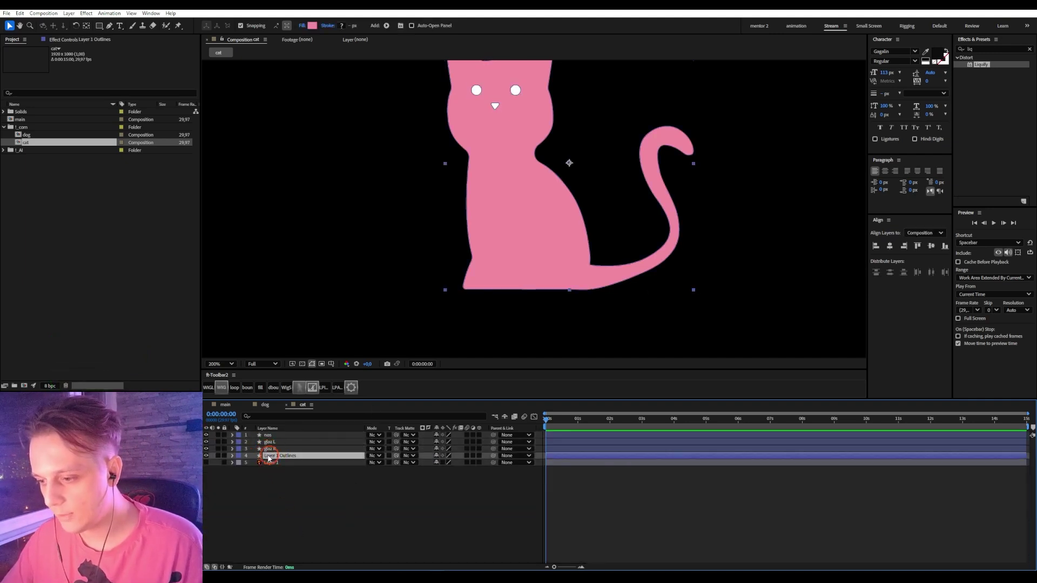
{"action": "left_click", "coordinate": [232, 456]}
{"action": "left_click", "coordinate": [240, 463]}
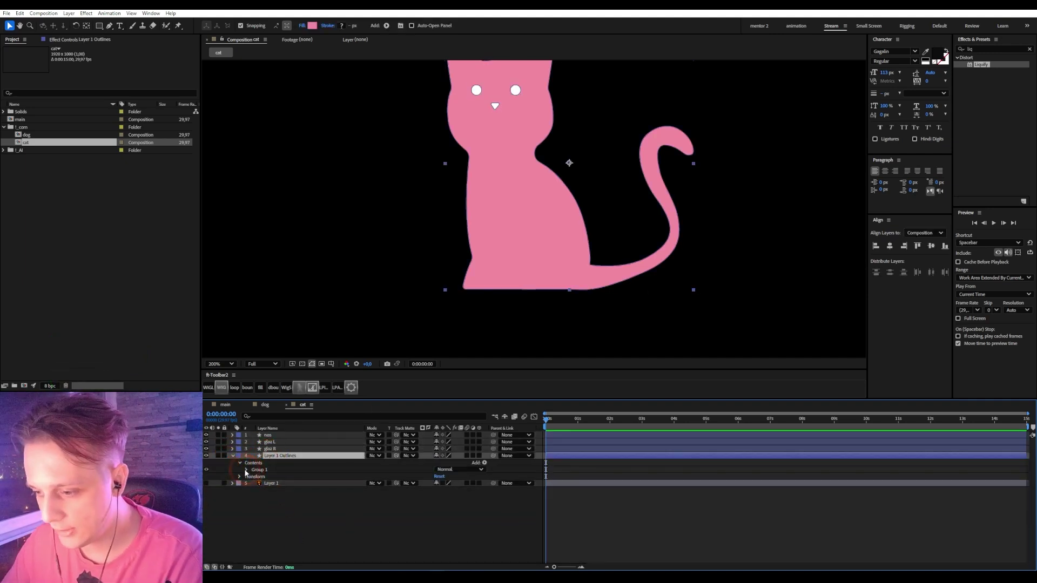
{"action": "left_click", "coordinate": [247, 470]}
{"action": "left_click", "coordinate": [263, 476]}
{"action": "left_click", "coordinate": [273, 492], "text": "shift"}
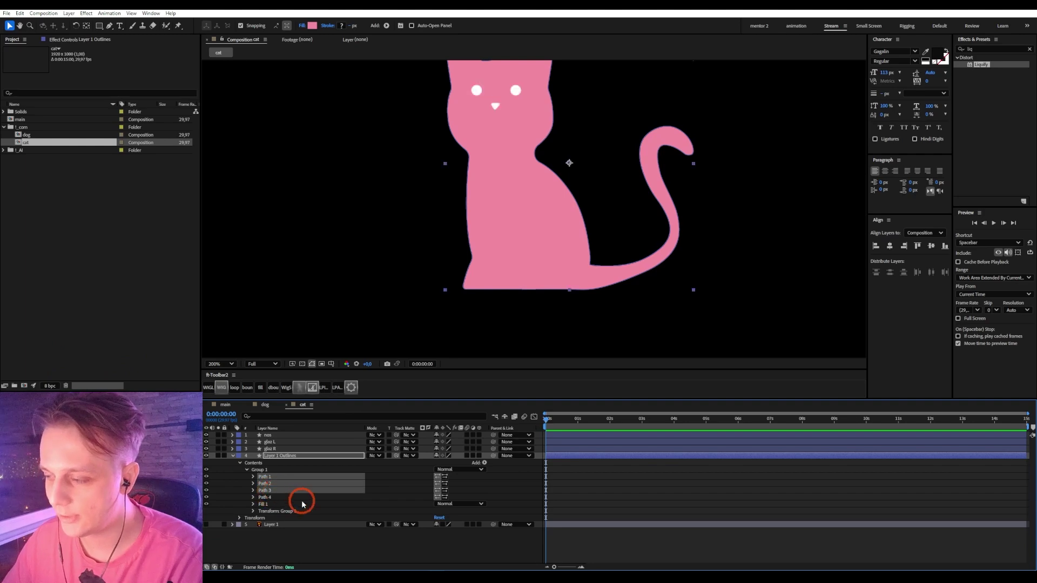
{"action": "key", "text": "Delete"}
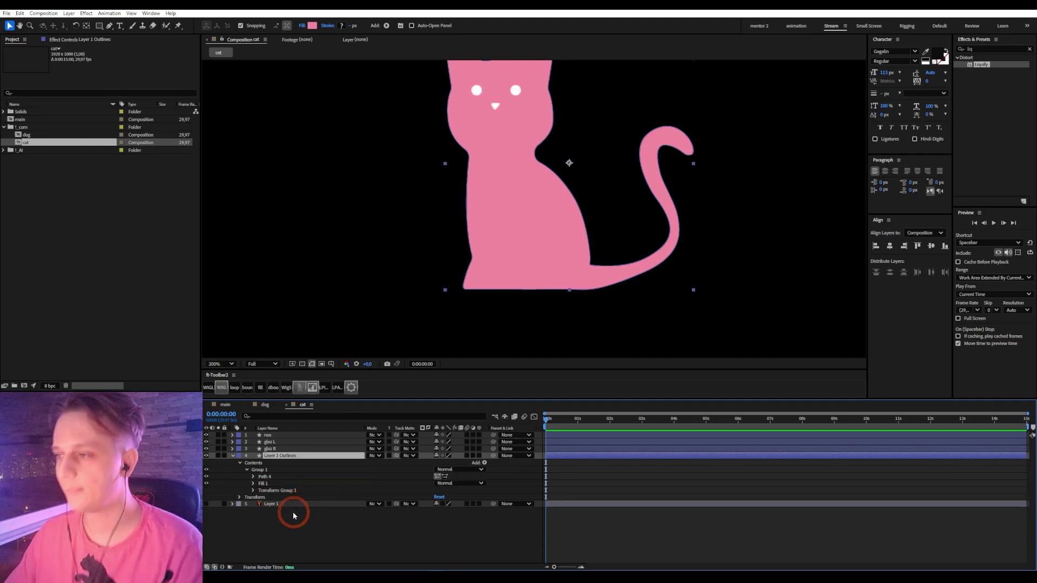
- Add a stroke to the contents of Layer 1 Outlines, the cat's body
{"action": "left_click", "coordinate": [481, 464]}
{"action": "left_click", "coordinate": [523, 359]}
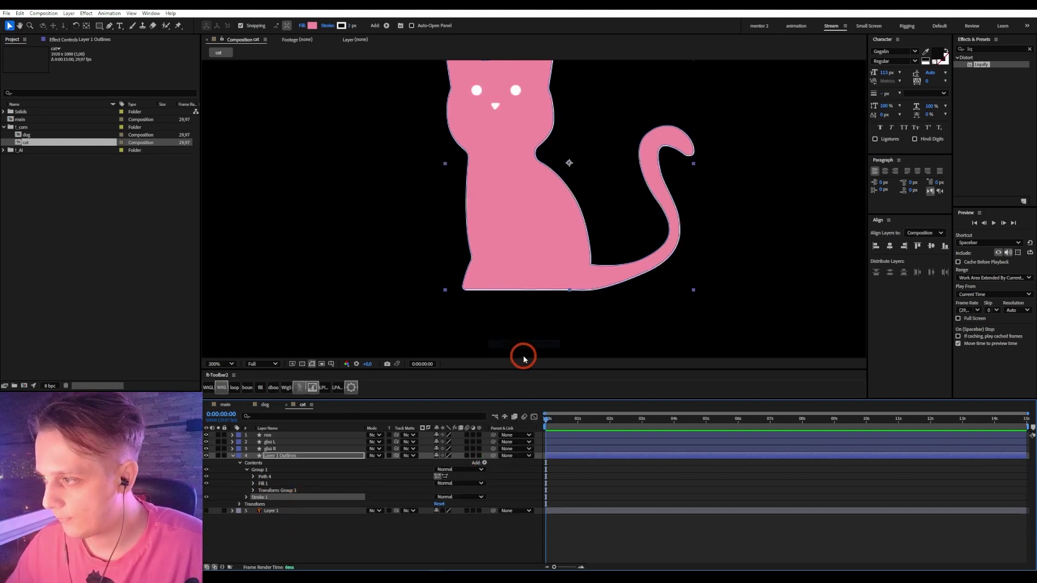
{"action": "left_click", "coordinate": [336, 172]}
- Check the stroke settings of the dog layer in the dog composition and return to the cat composition
{"action": "left_click", "coordinate": [265, 405]}
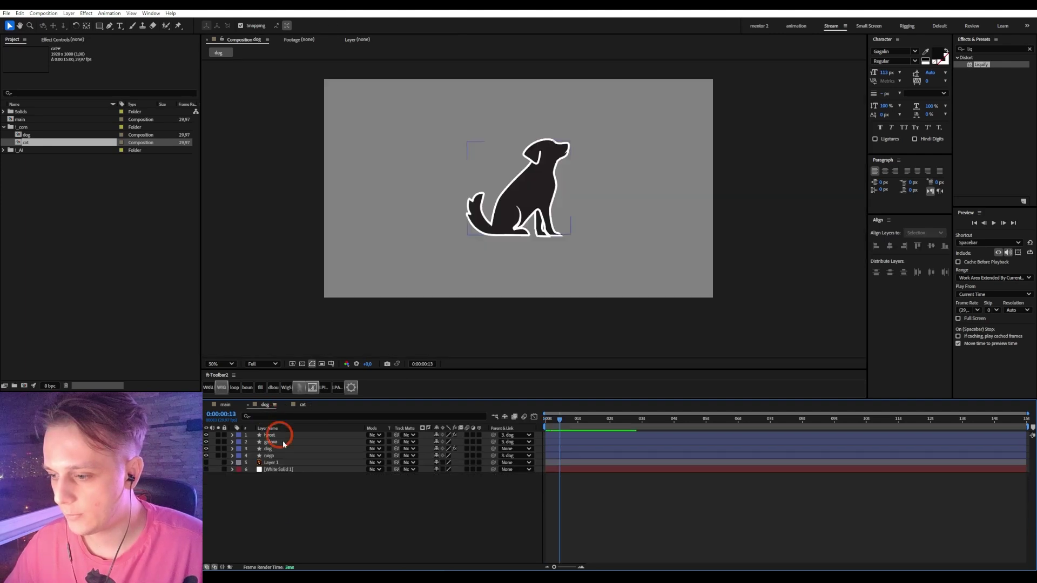
{"action": "left_click", "coordinate": [269, 449]}
{"action": "left_click", "coordinate": [314, 416]}
{"action": "left_click", "coordinate": [302, 405]}
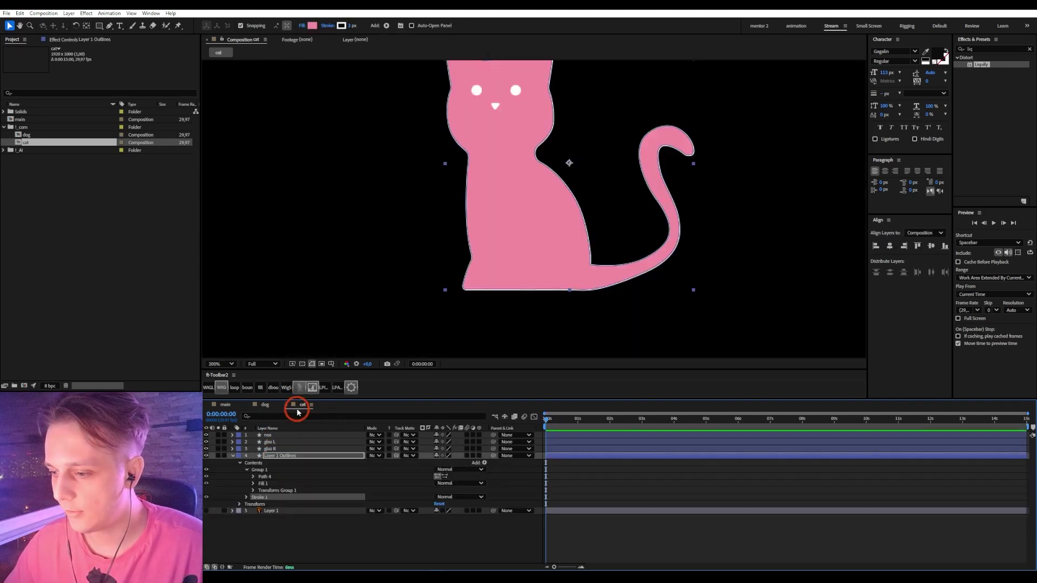
- Set the stroke width of the cat's body to 19 px
{"action": "left_click", "coordinate": [353, 25]}
{"action": "type", "text": "15"}
{"action": "key", "text": "Return"}
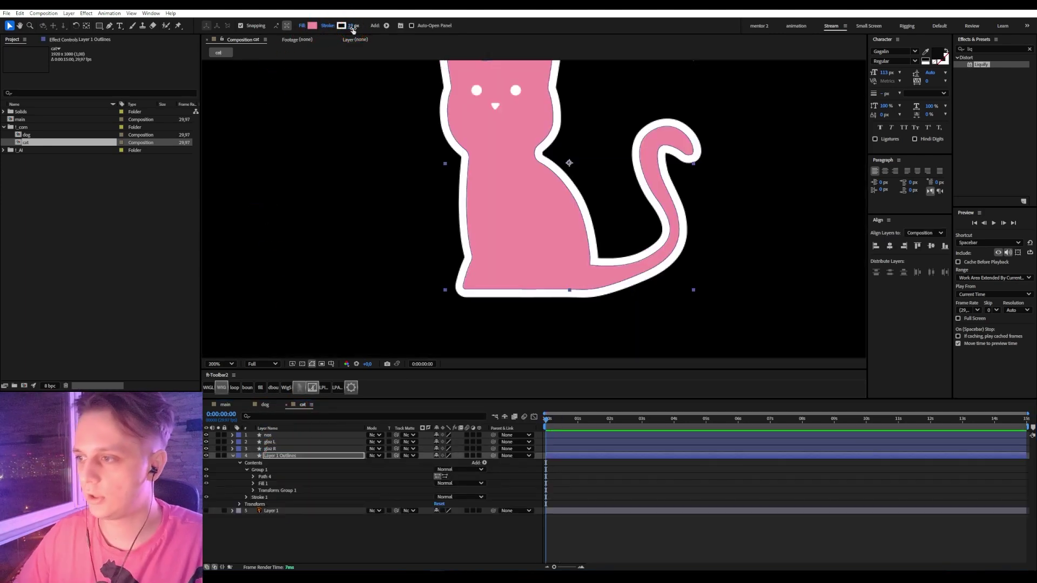
{"action": "left_click", "coordinate": [626, 455]}
{"action": "left_click", "coordinate": [617, 290]}
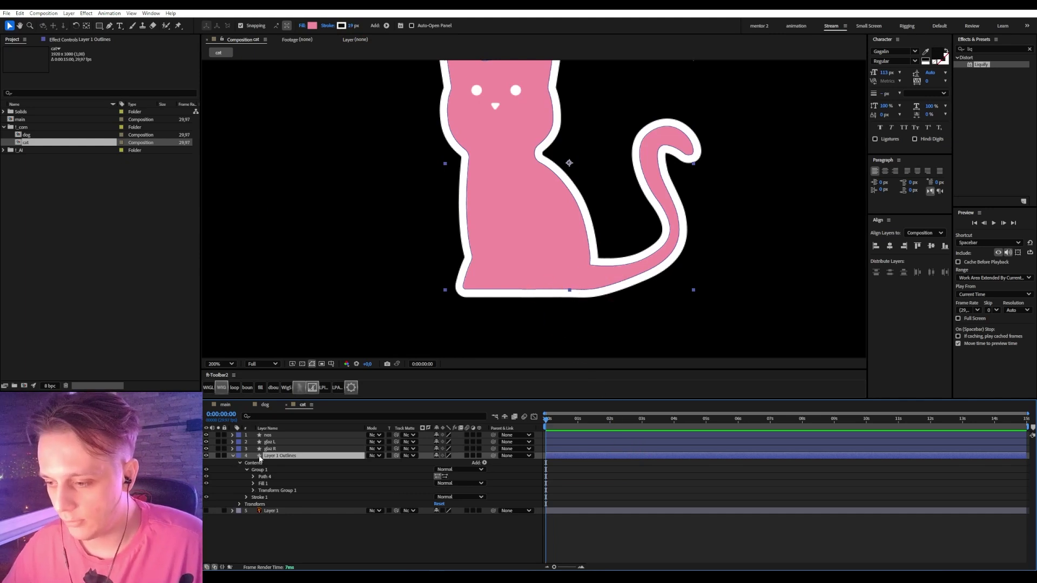
- Rename the body layer, Layer 1 Outlines, as cat
{"action": "key", "text": "Return"}
{"action": "type", "text": "cat"}
{"action": "key", "text": "Return"}
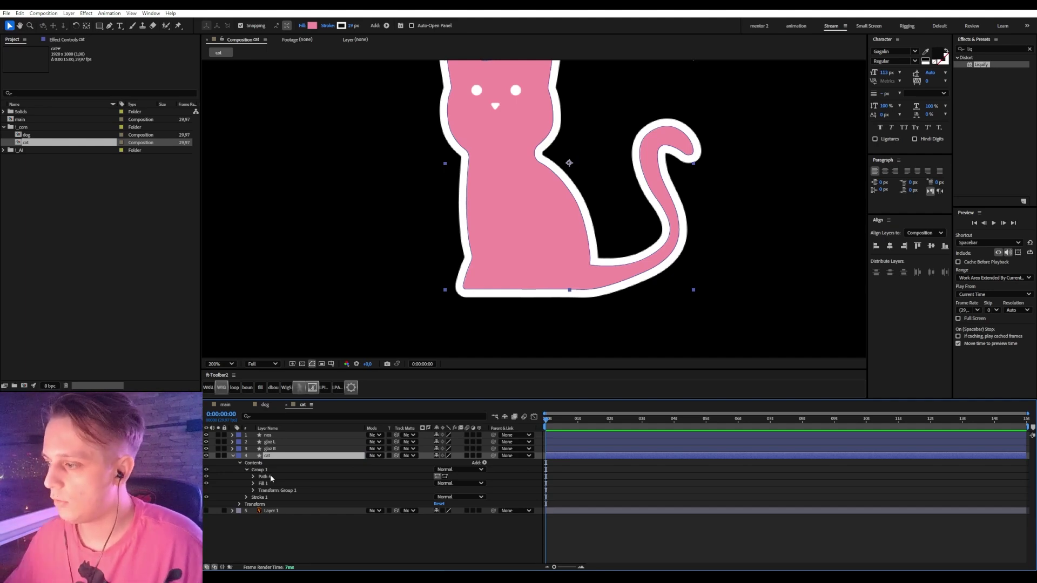
- Duplicate the cat body layer, collapse the properties of all layers and select the duplicate
{"action": "left_click", "coordinate": [574, 474]}
{"action": "left_click", "coordinate": [627, 174]}
{"action": "key", "text": "g"}
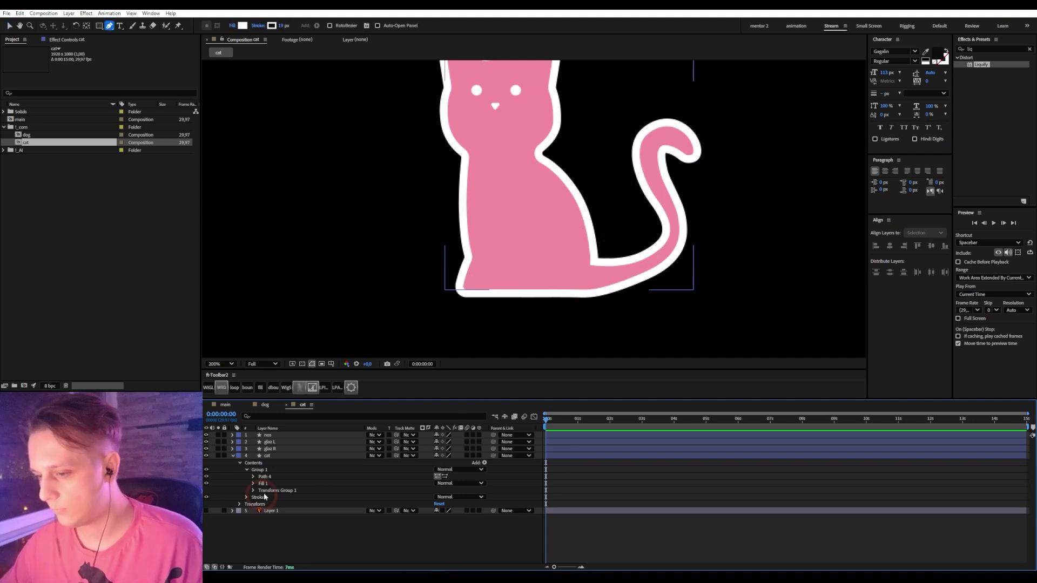
{"action": "left_click", "coordinate": [267, 456]}
{"action": "key", "text": "ctrl+d"}
{"action": "key", "text": "ctrl+a"}
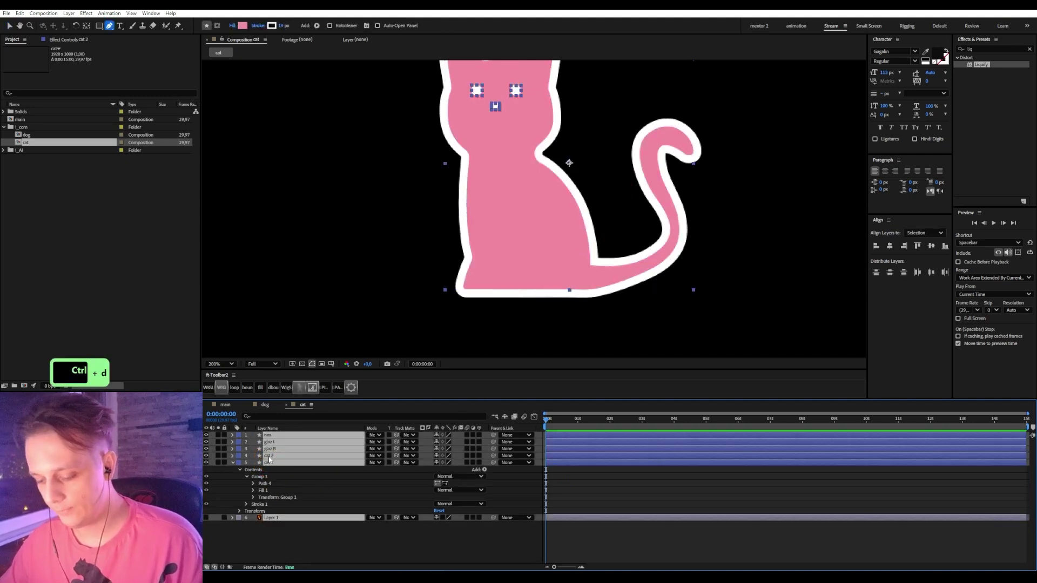
{"action": "key", "text": "u"}
{"action": "left_click", "coordinate": [282, 490]}
{"action": "left_click", "coordinate": [279, 458]}
- Set the Pen tool to create masks and start a mask on the cat 2 layer with a slightly curved line across the neck
{"action": "left_click_drag", "start_coordinate": [588, 137], "coordinate": [569, 218]}
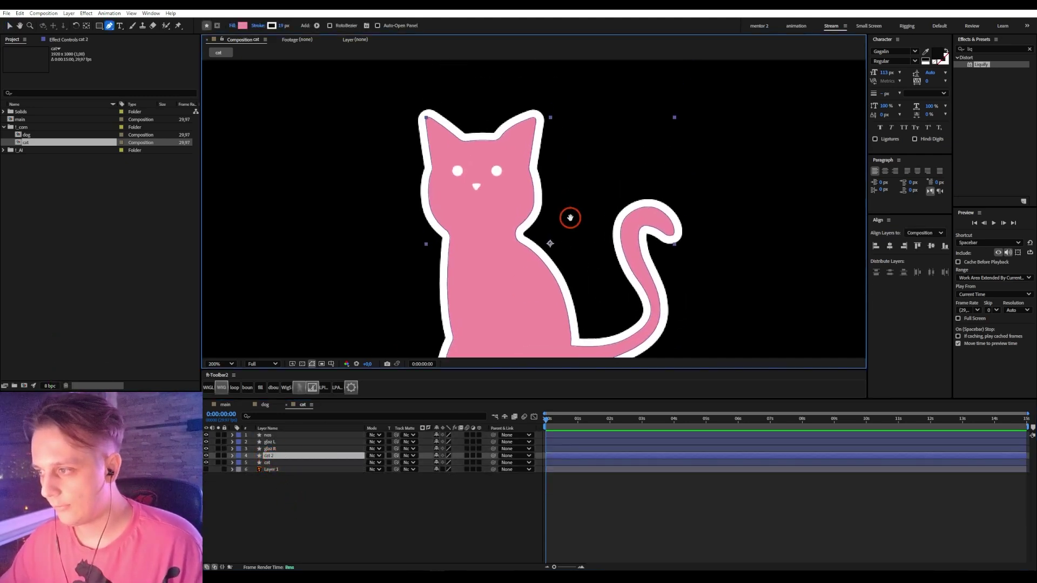
{"action": "left_click", "coordinate": [116, 12]}
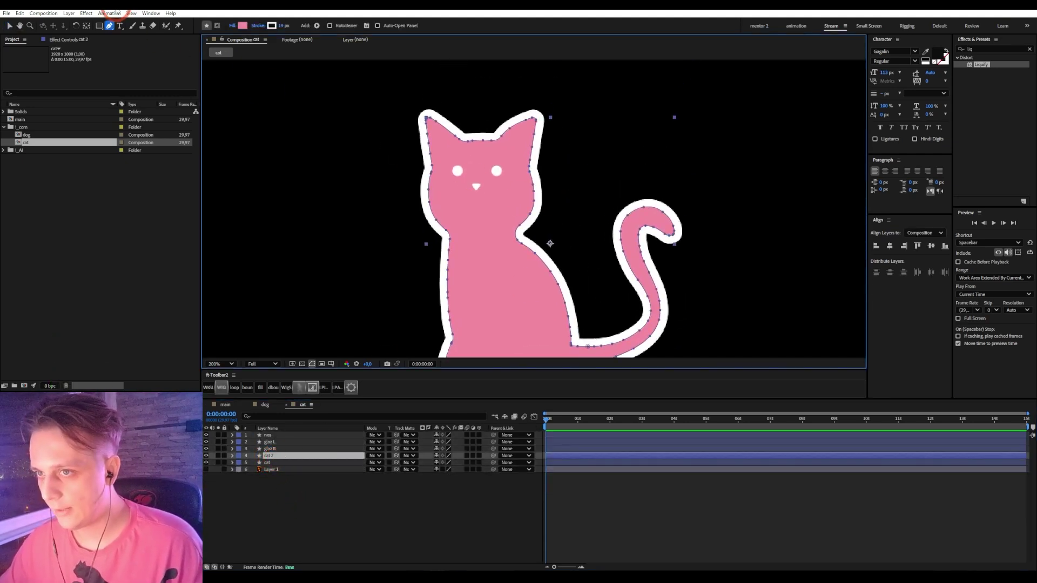
{"action": "left_click", "coordinate": [217, 26]}
{"action": "key", "text": "period"}
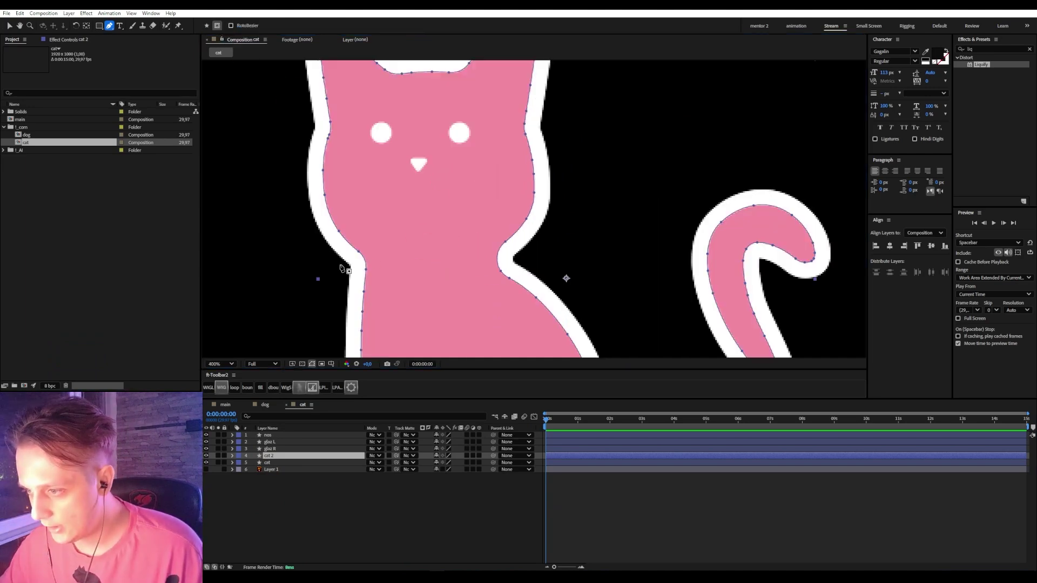
{"action": "left_click_drag", "start_coordinate": [525, 260], "coordinate": [551, 245]}
{"action": "key", "text": "space"}
{"action": "key", "text": "space"}
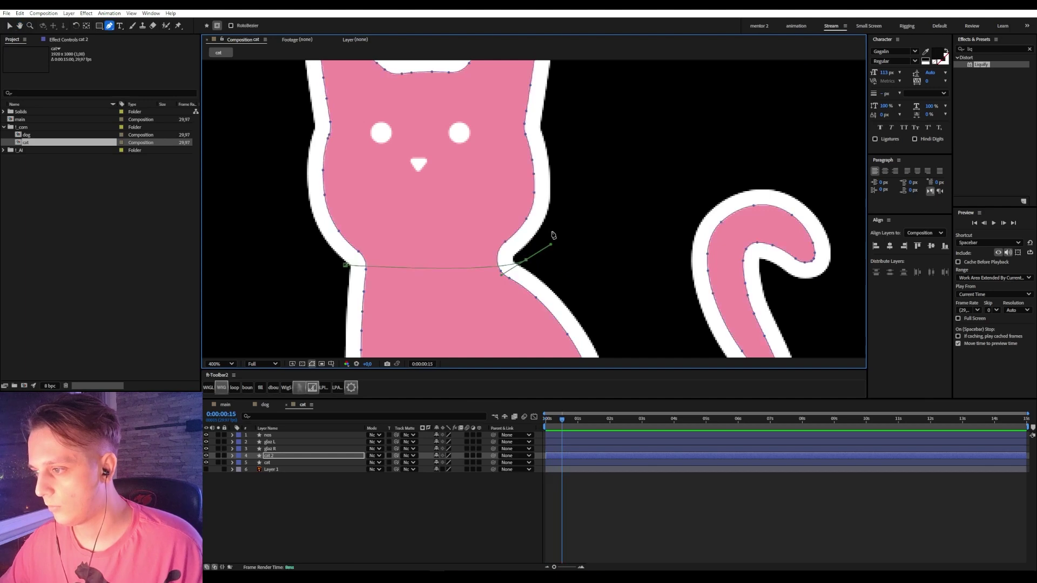
- Continue the mask on cat 2 loosely around the head and ears and close it at the neck
{"action": "key", "text": "comma"}
{"action": "left_click", "coordinate": [565, 164]}
{"action": "left_click", "coordinate": [559, 91]}
{"action": "left_click", "coordinate": [466, 84]}
{"action": "left_click", "coordinate": [418, 86]}
{"action": "left_click", "coordinate": [381, 140]}
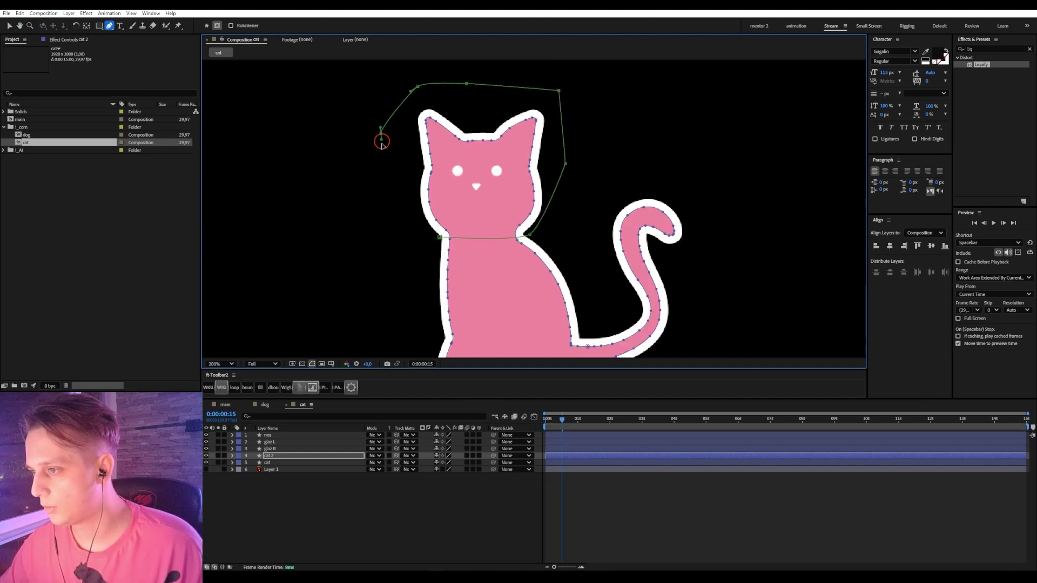
{"action": "left_click", "coordinate": [396, 193]}
{"action": "left_click", "coordinate": [414, 221]}
{"action": "left_click", "coordinate": [440, 237]}
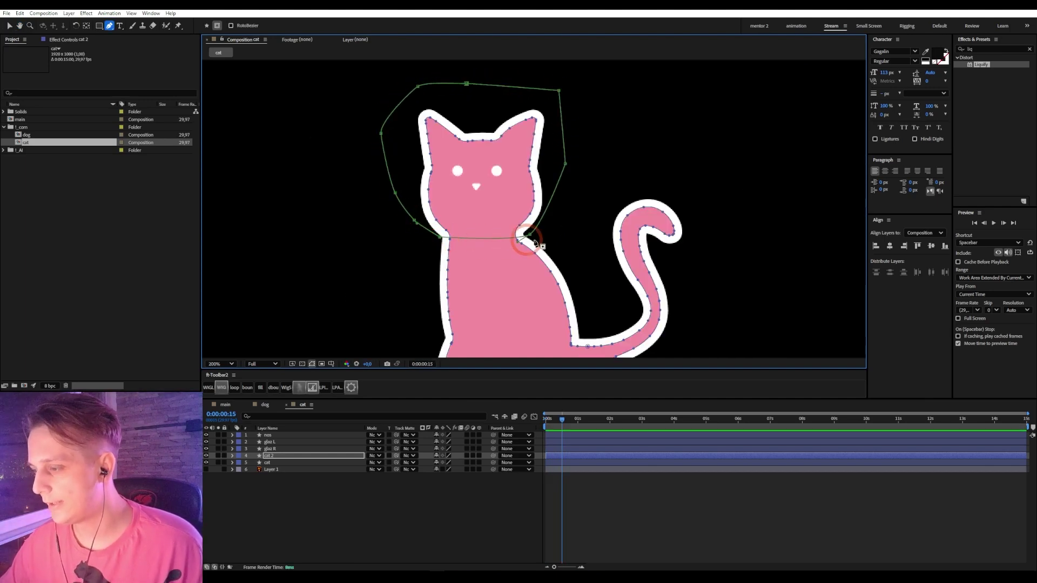
{"action": "key", "text": "period"}
{"action": "key", "text": "comma"}
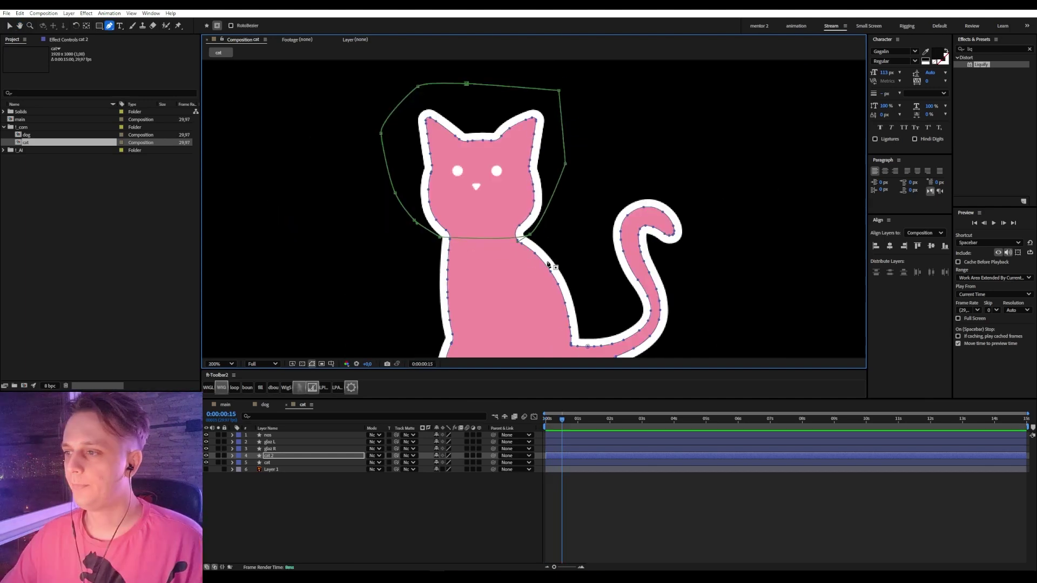
- Reveal and copy the head mask of the cat 2 layer, and rename that layer as golova
{"action": "left_click", "coordinate": [273, 456]}
{"action": "key", "text": "m"}
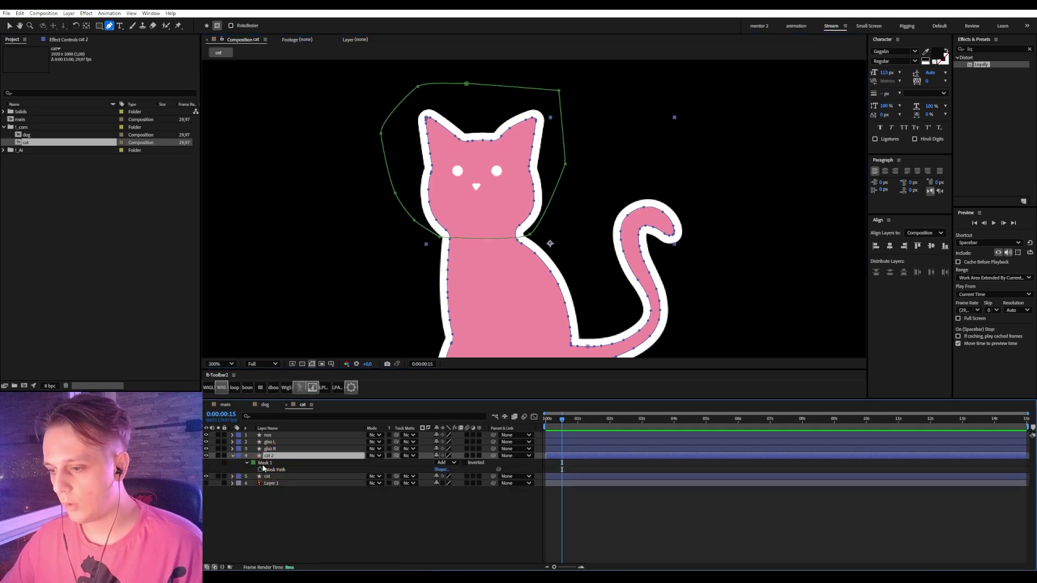
{"action": "left_click", "coordinate": [270, 456]}
{"action": "key", "text": "Return"}
{"action": "key", "text": "ctrl+c"}
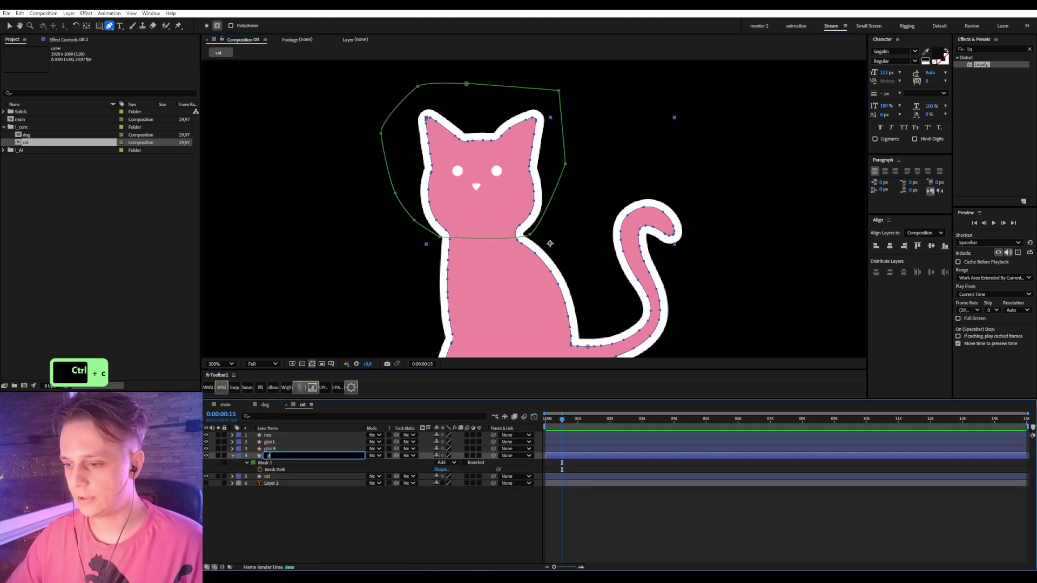
{"action": "type", "text": "golova"}
{"action": "key", "text": "Return"}
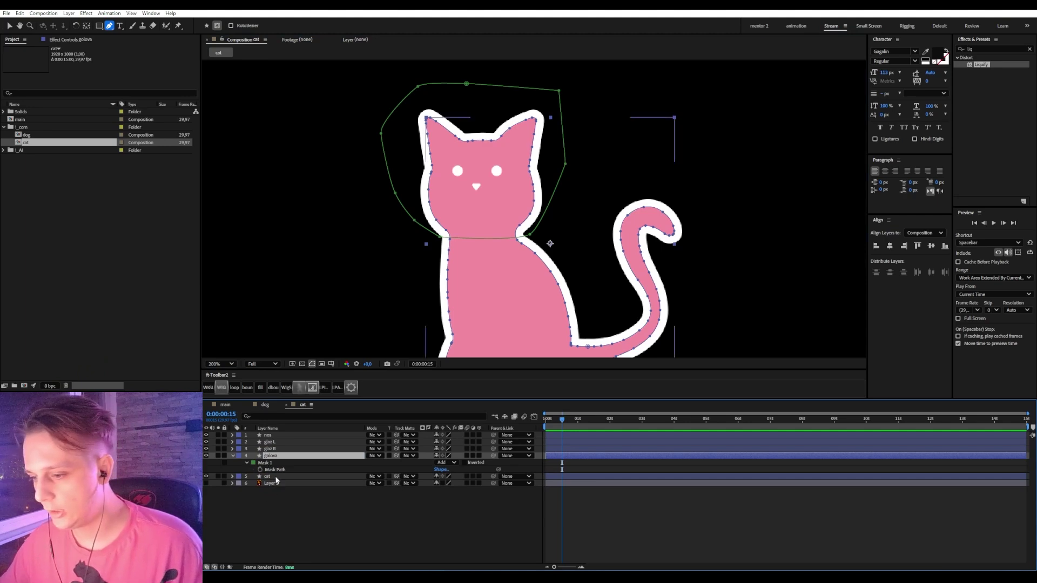
- Paste the head mask onto the original cat layer and set its mode to Subtract
{"action": "left_click", "coordinate": [276, 477]}
{"action": "key", "text": "ctrl+v"}
{"action": "key", "text": "Return"}
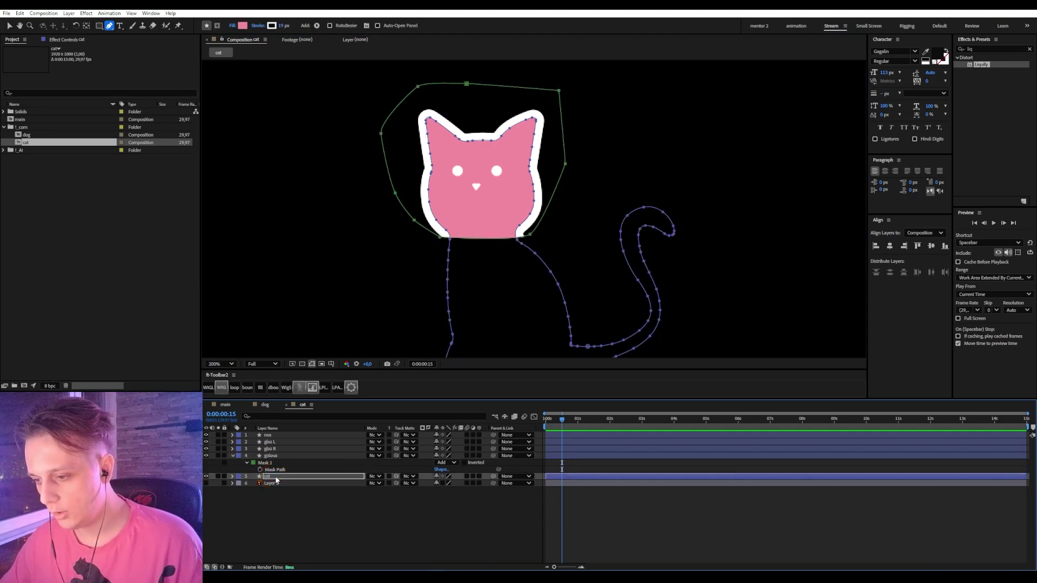
{"action": "left_click", "coordinate": [454, 485]}
{"action": "left_click", "coordinate": [458, 513]}
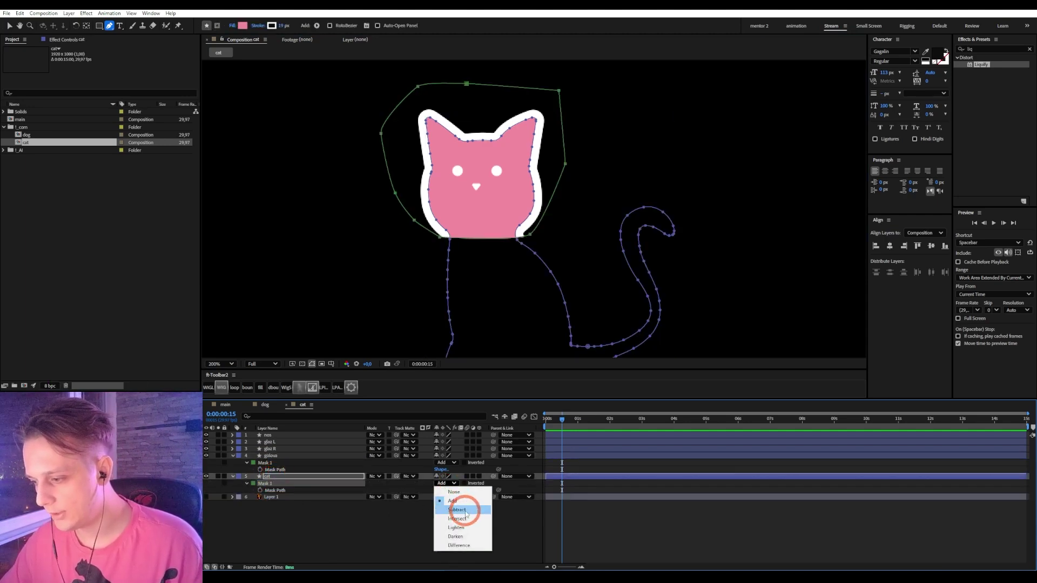
- Move both neck points of the cat layer's mask slightly upward so the body overlaps the head at the seam
{"action": "scroll", "coordinate": [532, 259], "scroll_direction": "up", "scroll_amount": 1}
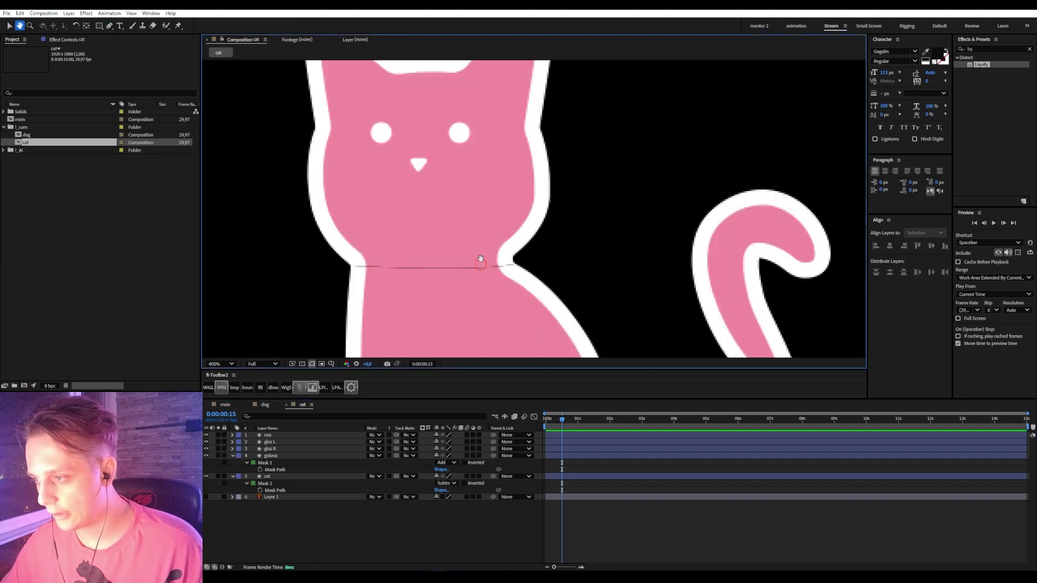
{"action": "left_click_drag", "start_coordinate": [479, 259], "coordinate": [490, 217]}
{"action": "left_click", "coordinate": [273, 471]}
{"action": "left_click", "coordinate": [270, 475]}
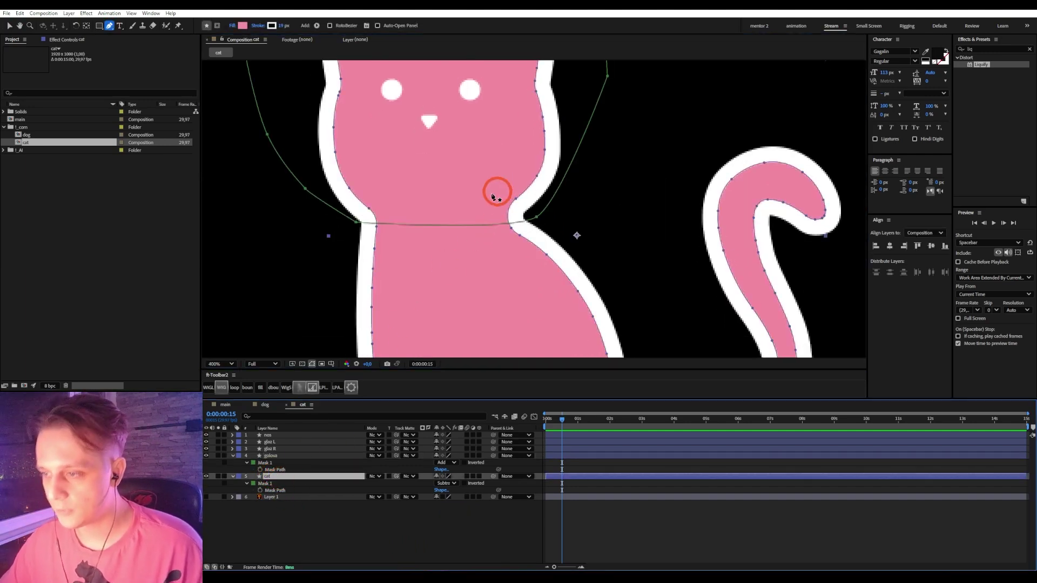
{"action": "left_click_drag", "start_coordinate": [356, 222], "coordinate": [361, 220]}
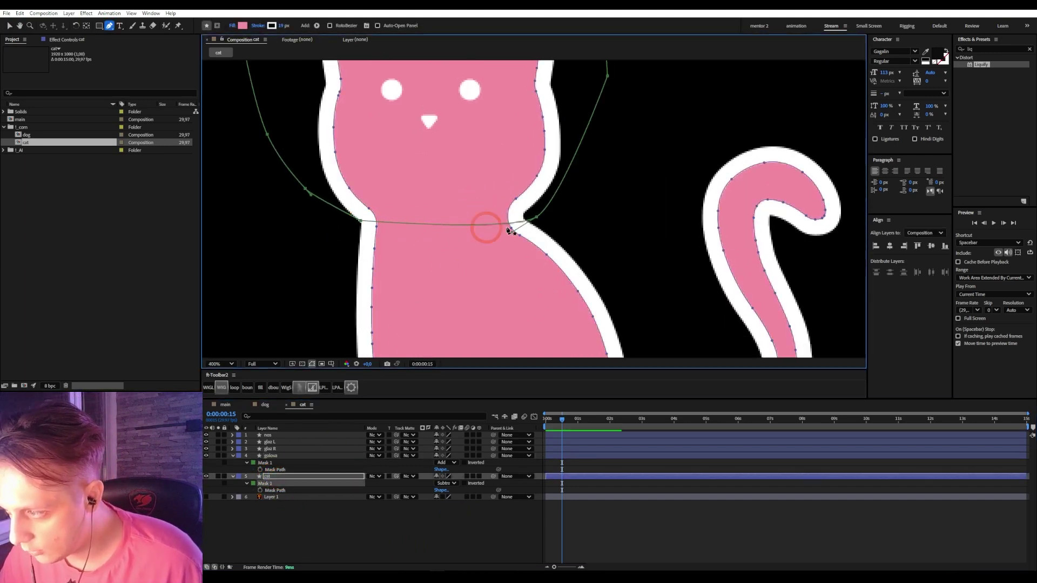
{"action": "left_click_drag", "start_coordinate": [537, 217], "coordinate": [532, 215]}
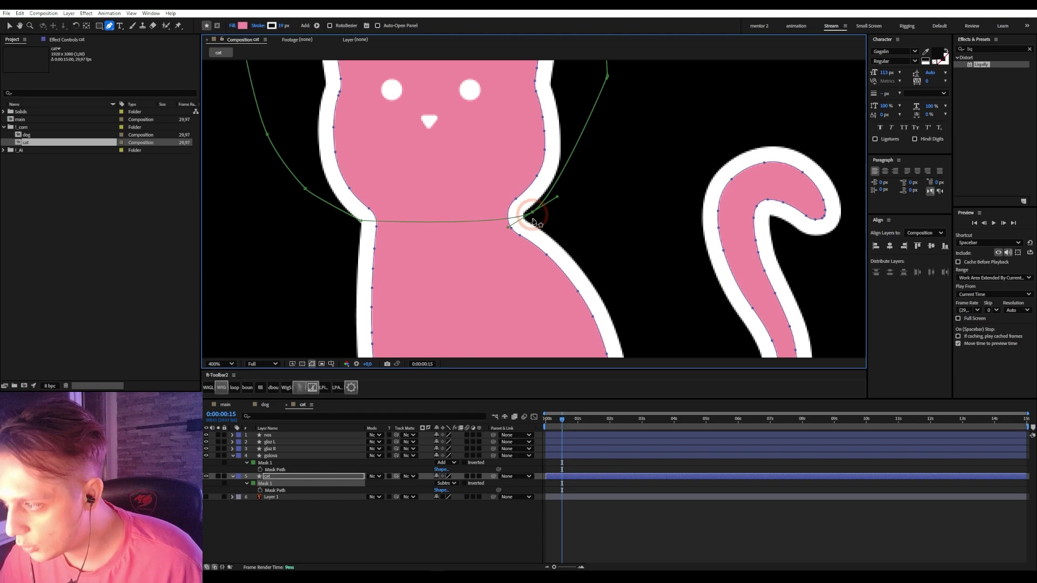
- Duplicate the cat body layer and delete the inherited head mask from the cat 2 copy
{"action": "left_click", "coordinate": [601, 532]}
{"action": "scroll", "coordinate": [491, 122], "scroll_direction": "down", "scroll_amount": 2}
{"action": "left_click", "coordinate": [270, 476]}
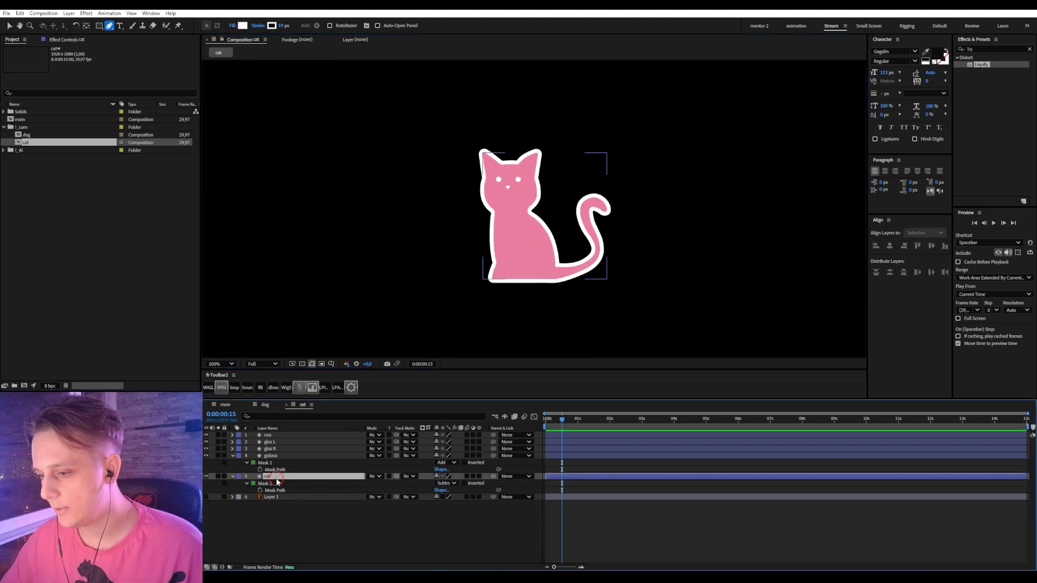
{"action": "scroll", "coordinate": [588, 278], "scroll_direction": "up", "scroll_amount": 4}
{"action": "scroll", "coordinate": [486, 156], "scroll_direction": "down", "scroll_amount": 2}
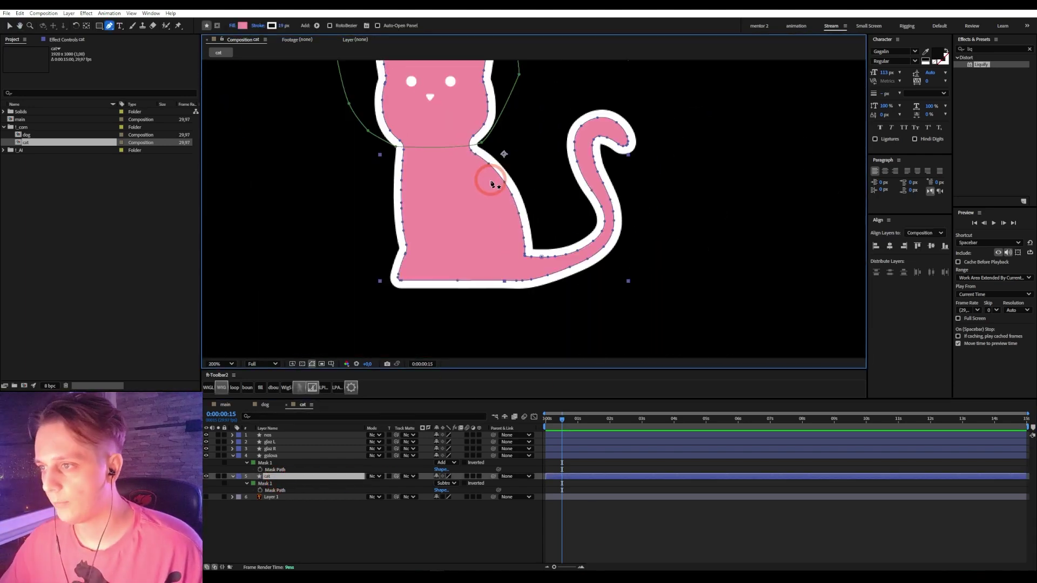
{"action": "key", "text": "ctrl+d"}
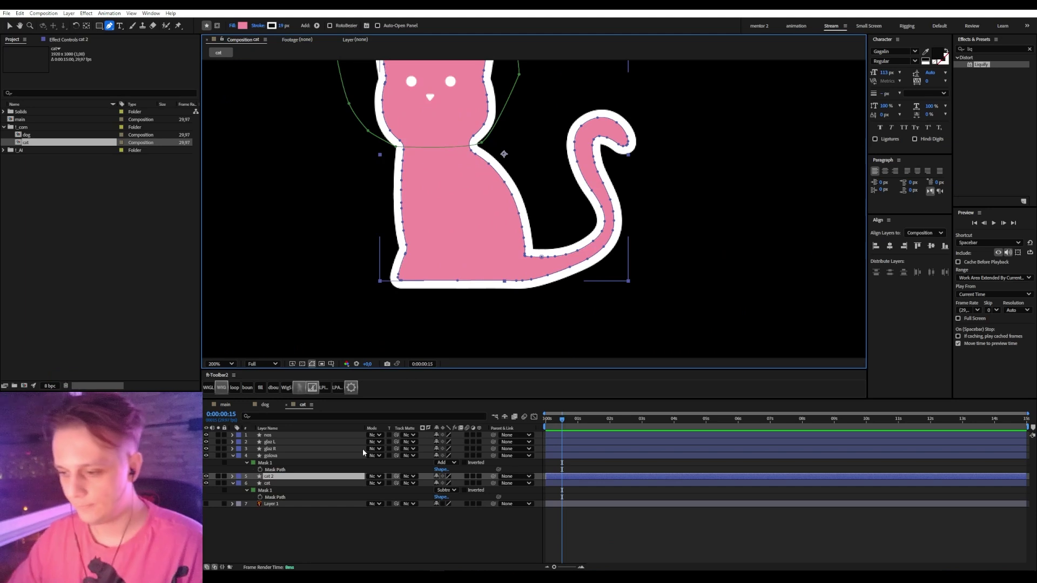
{"action": "left_click", "coordinate": [270, 478]}
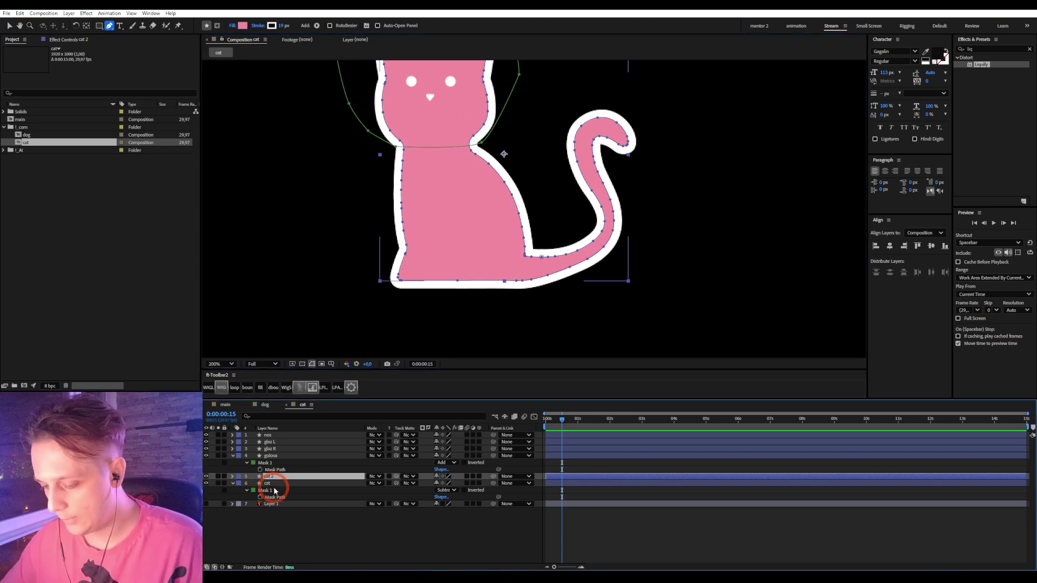
{"action": "key", "text": "m"}
{"action": "left_click", "coordinate": [271, 485]}
{"action": "key", "text": "Delete"}
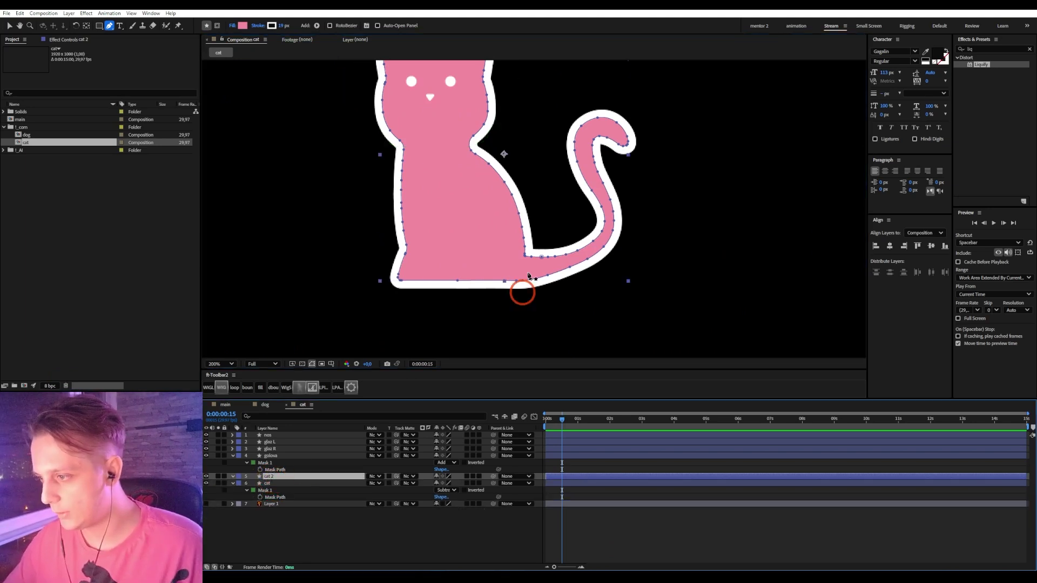
- Start a mask on the cat 2 layer with points running down across the base of the tail, past both outline edges
{"action": "scroll", "coordinate": [523, 264], "scroll_direction": "up", "scroll_amount": 1}
{"action": "left_click", "coordinate": [217, 26]}
{"action": "left_click_drag", "start_coordinate": [599, 308], "coordinate": [573, 238]}
{"action": "key", "text": "ctrl+v"}
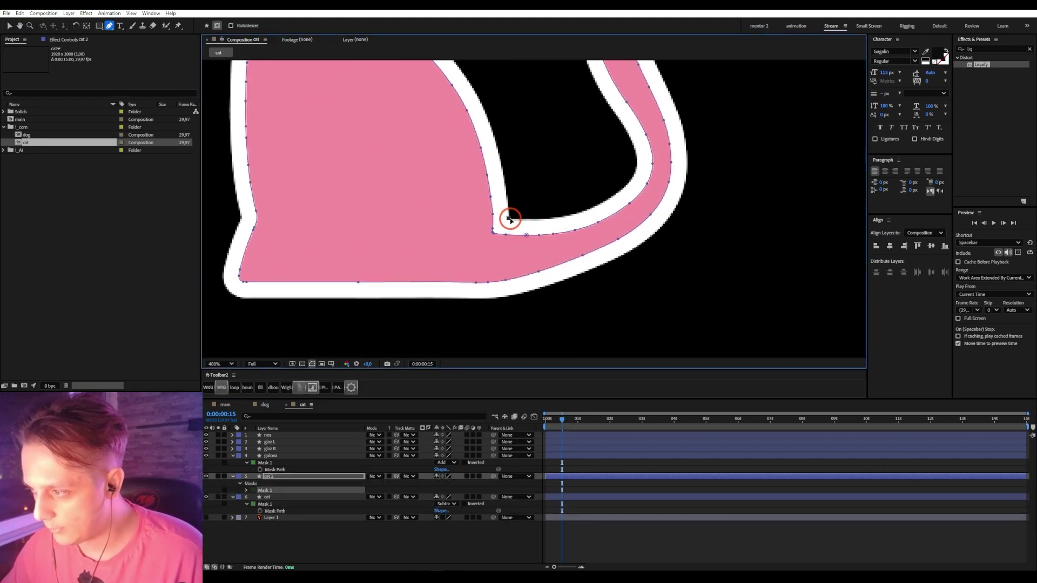
{"action": "left_click", "coordinate": [504, 249]}
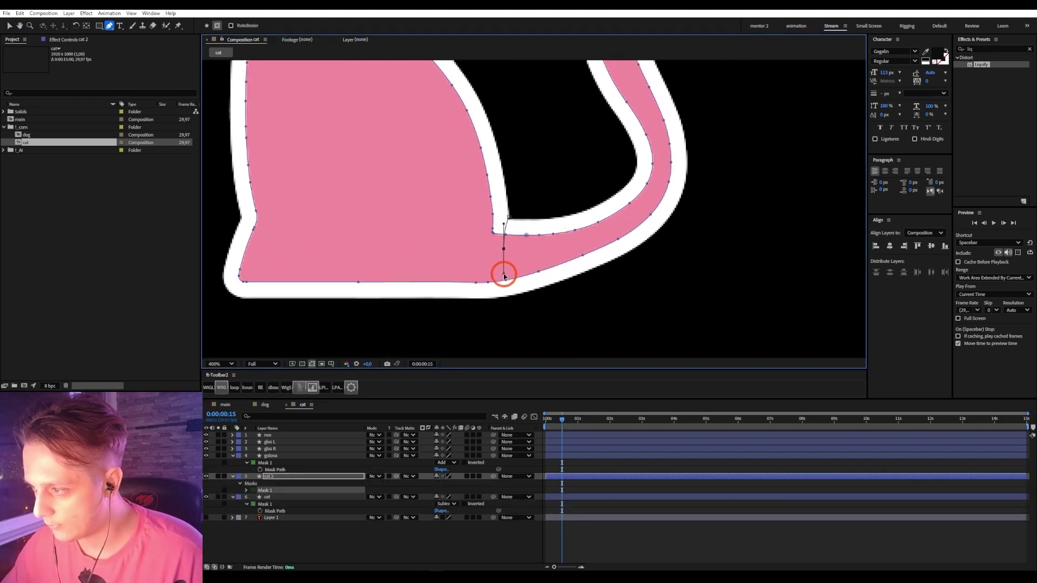
{"action": "left_click", "coordinate": [501, 292]}
{"action": "left_click_drag", "start_coordinate": [508, 306], "coordinate": [517, 321]}
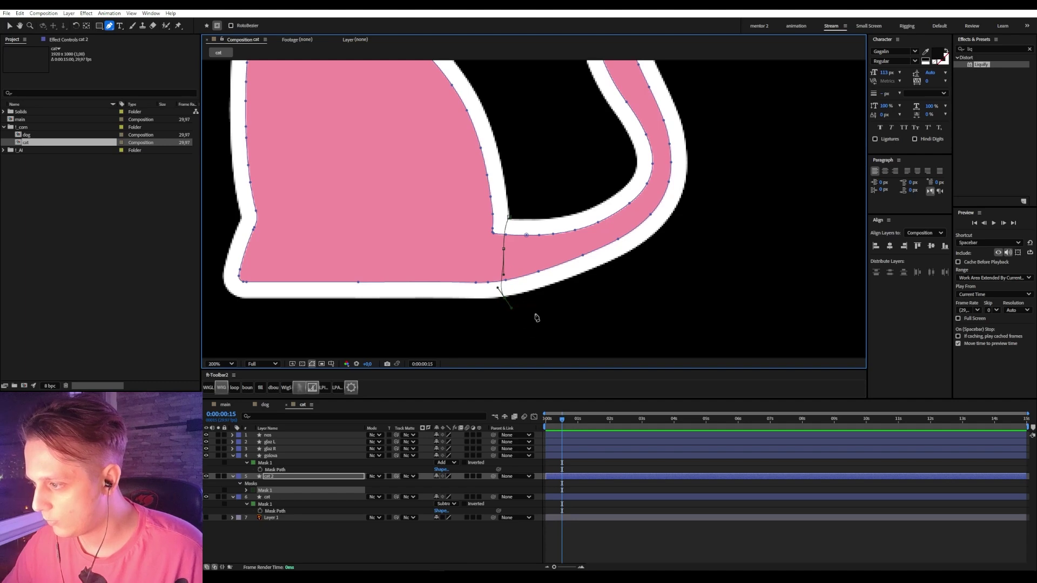
- Continue the mask on cat 2 loosely around the whole tail and close it at the tail's base
{"action": "scroll", "coordinate": [535, 315], "scroll_direction": "down", "scroll_amount": 1}
{"action": "left_click_drag", "start_coordinate": [604, 293], "coordinate": [619, 284]}
{"action": "left_click_drag", "start_coordinate": [653, 222], "coordinate": [654, 215]}
{"action": "left_click_drag", "start_coordinate": [642, 132], "coordinate": [636, 117]}
{"action": "left_click_drag", "start_coordinate": [596, 100], "coordinate": [510, 148]}
{"action": "left_click_drag", "start_coordinate": [506, 190], "coordinate": [514, 234]}
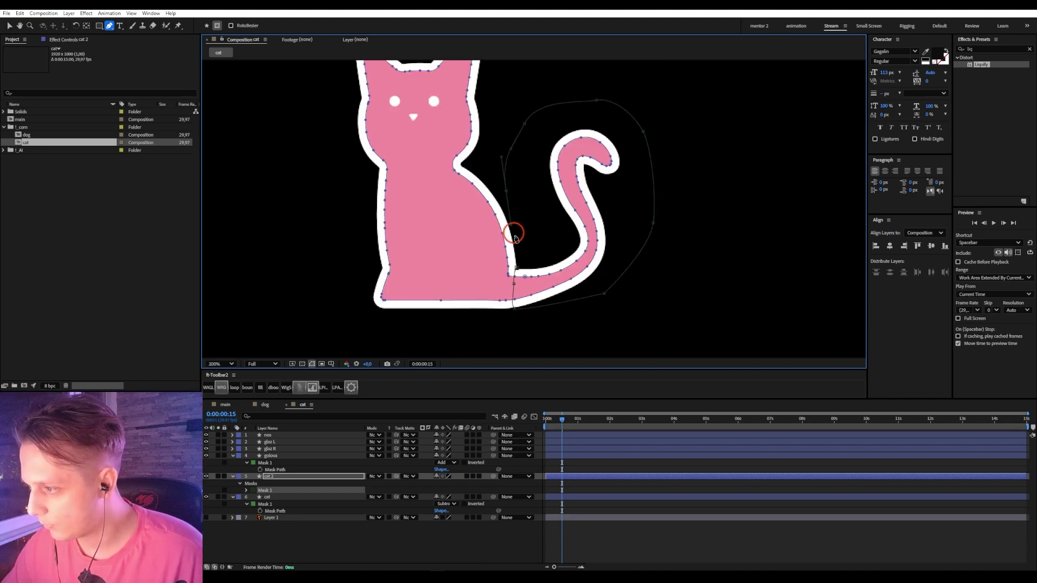
{"action": "left_click", "coordinate": [522, 243]}
{"action": "left_click", "coordinate": [516, 268]}
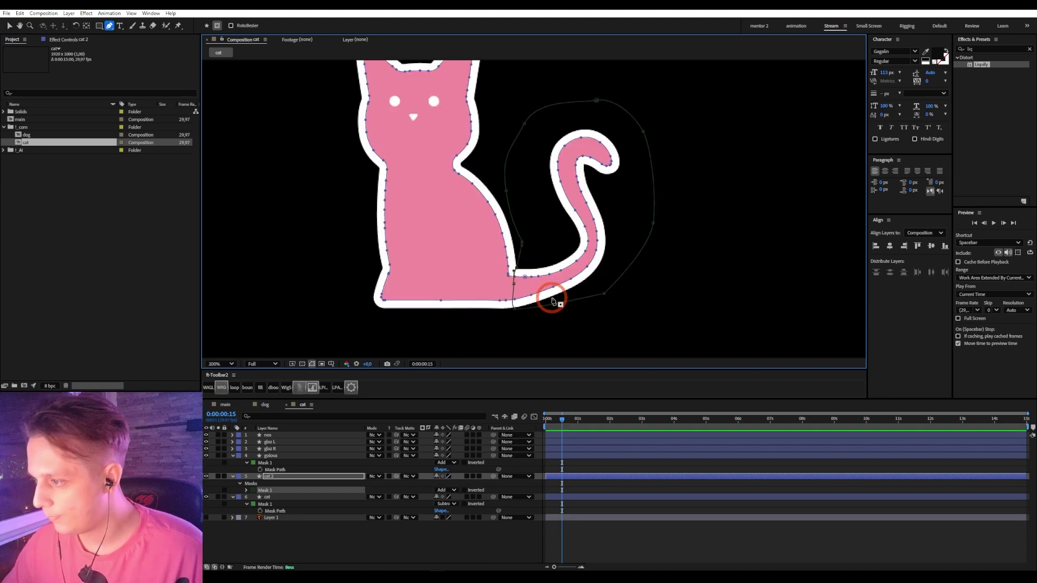
- Rename the cat 2 layer as hvost
{"action": "left_click", "coordinate": [265, 479]}
{"action": "left_click", "coordinate": [265, 478]}
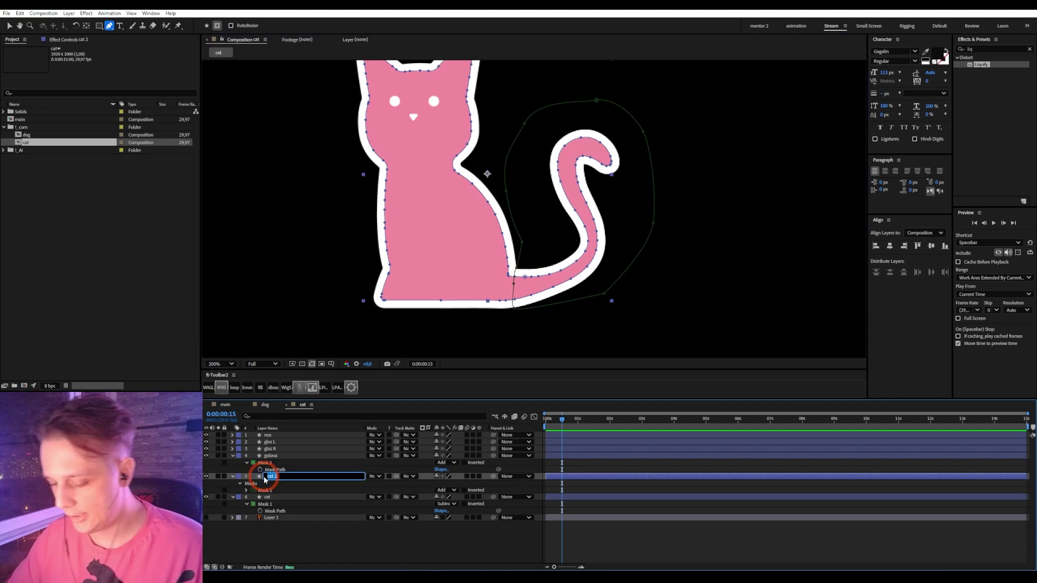
{"action": "type", "text": "hvost"}
{"action": "key", "text": "Return"}
- Copy the hvost layer's tail mask onto the cat layer and set the pasted mask's mode to Subtract
{"action": "left_click", "coordinate": [267, 491]}
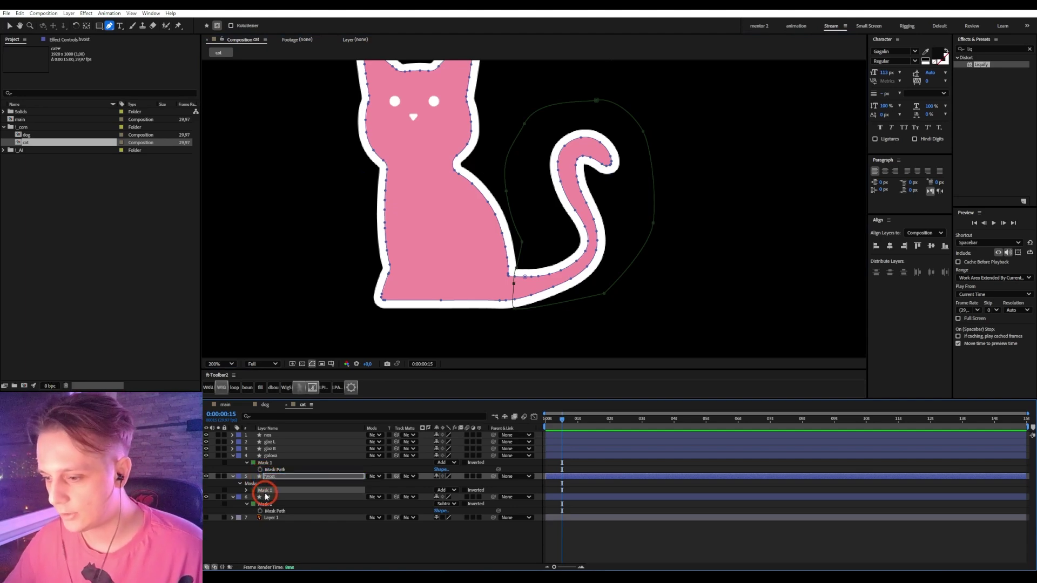
{"action": "left_click", "coordinate": [269, 497]}
{"action": "key", "text": "ctrl+v"}
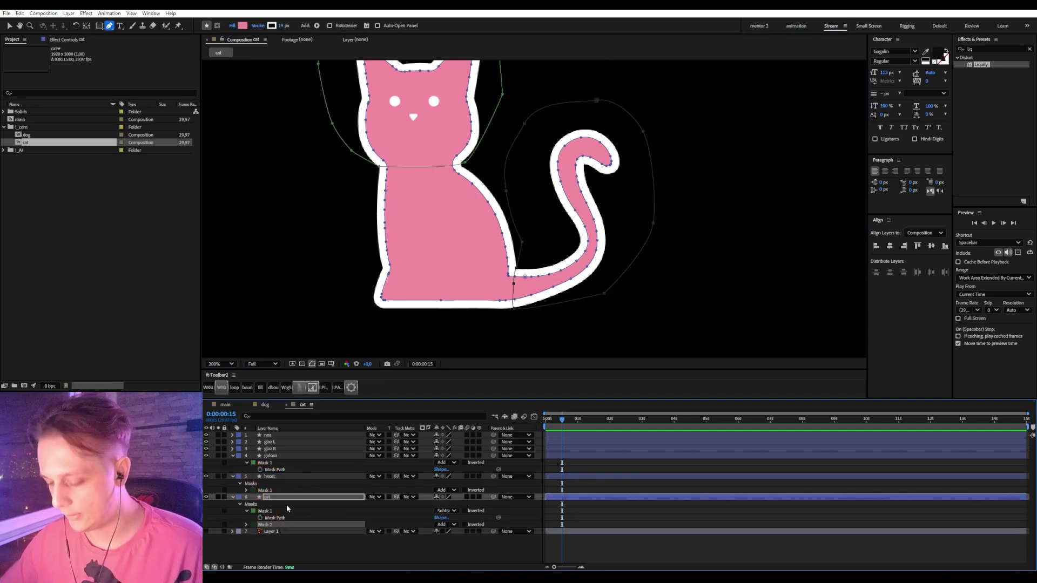
{"action": "key", "text": "u"}
{"action": "key", "text": "m"}
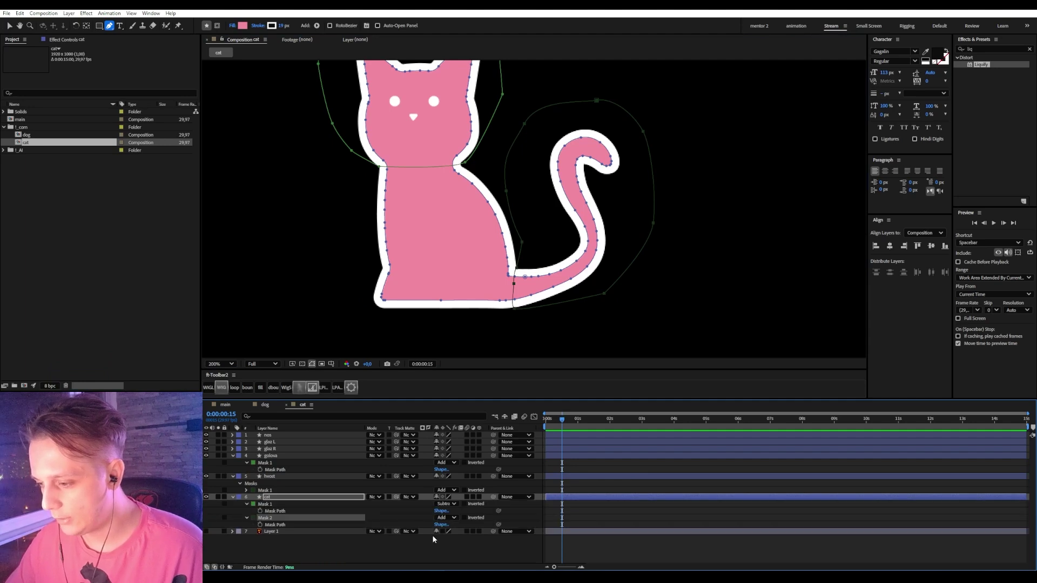
{"action": "left_click", "coordinate": [443, 521]}
{"action": "left_click", "coordinate": [459, 476]}
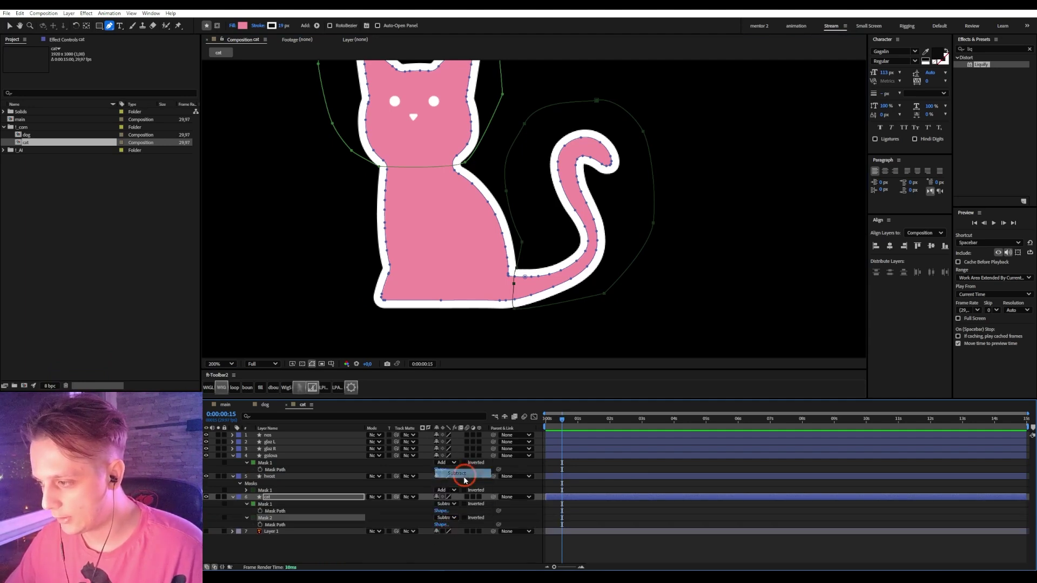
- Shift the cat layer's tail mask points at the tail base slightly toward the tail so the body overlaps it at the seam
{"action": "left_click", "coordinate": [308, 557]}
{"action": "left_click", "coordinate": [276, 498]}
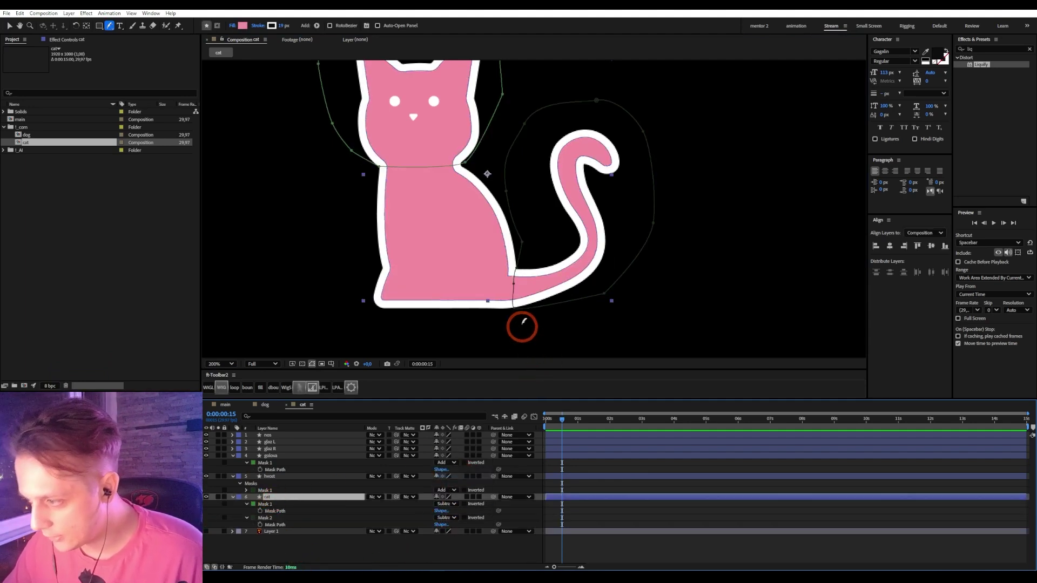
{"action": "key", "text": "g"}
{"action": "left_click", "coordinate": [514, 284]}
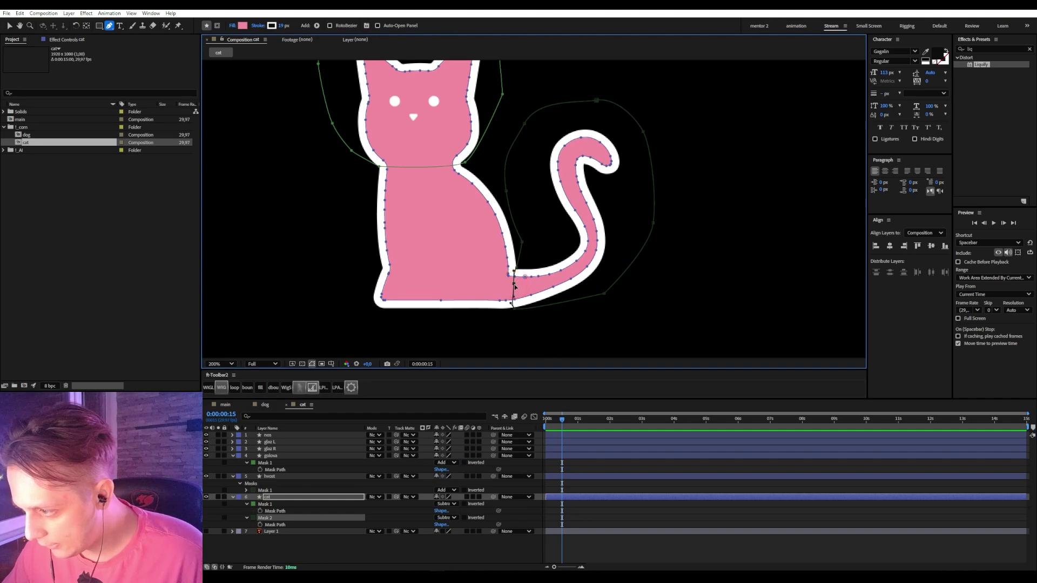
{"action": "left_click_drag", "start_coordinate": [515, 287], "coordinate": [532, 298]}
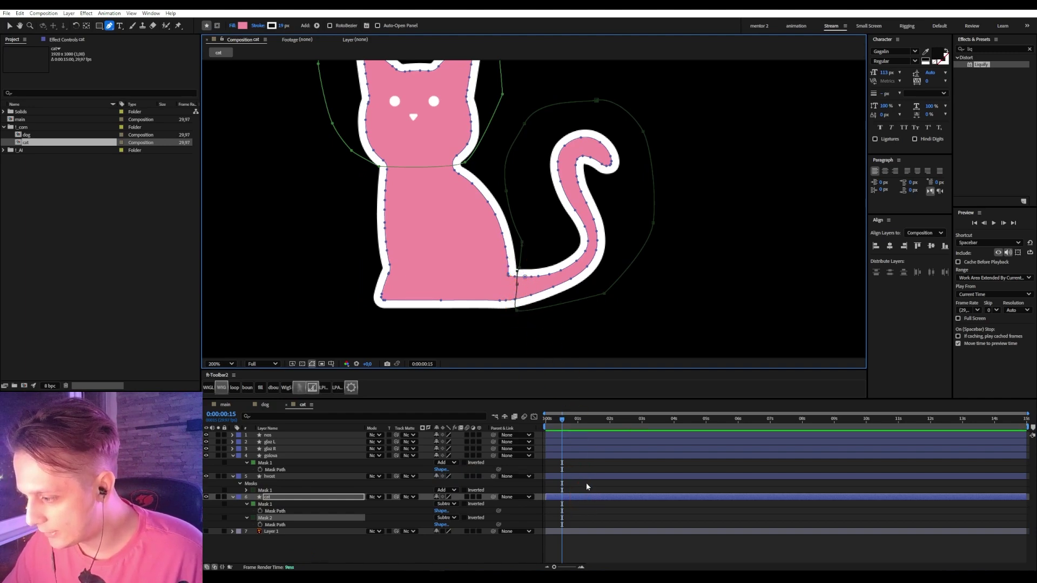
{"action": "left_click", "coordinate": [586, 485]}
{"action": "scroll", "coordinate": [480, 244], "scroll_direction": "down", "scroll_amount": 2}
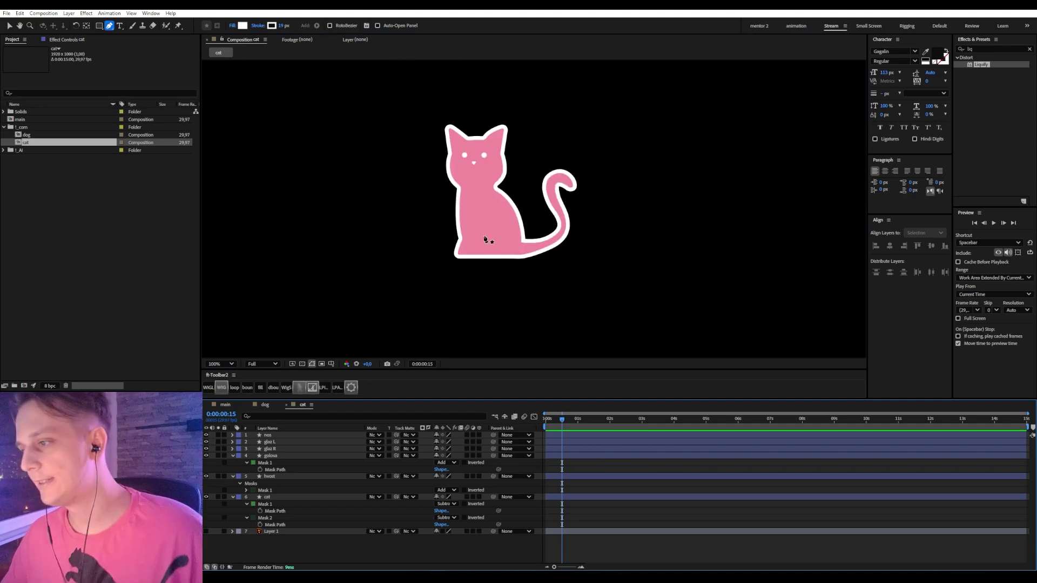
- Collapse the expanded properties of all layers in the cat composition and clear the selection
{"action": "key", "text": "ctrl+a"}
{"action": "key", "text": "ctrl+grave"}
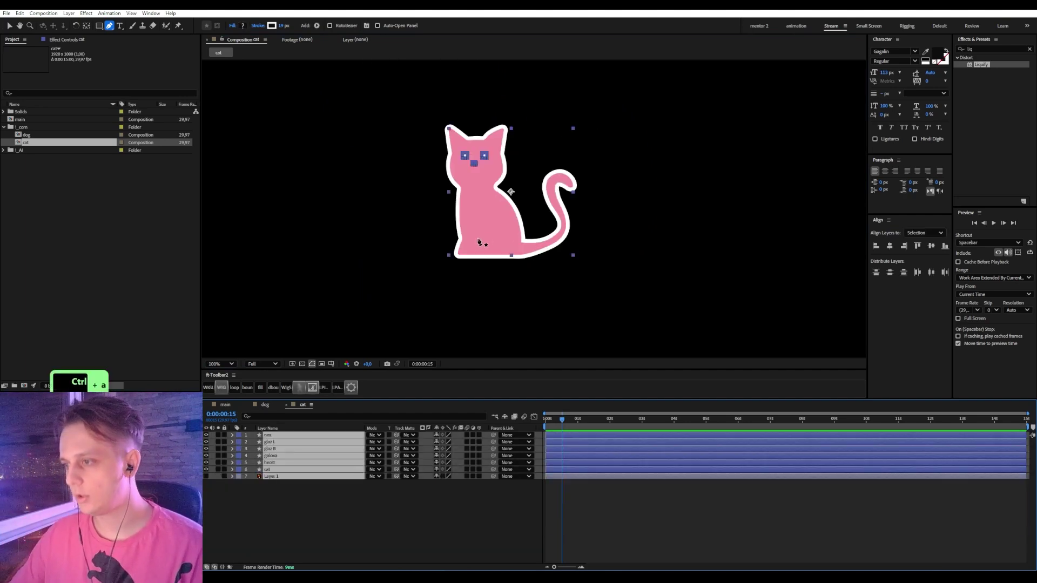
{"action": "left_click", "coordinate": [363, 505]}
- Draw a short curved path across the cat's left-hand eye on a new shape layer with the Pen tool
{"action": "scroll", "coordinate": [479, 133], "scroll_direction": "up", "scroll_amount": 2}
{"action": "scroll", "coordinate": [469, 235], "scroll_direction": "down", "scroll_amount": 1}
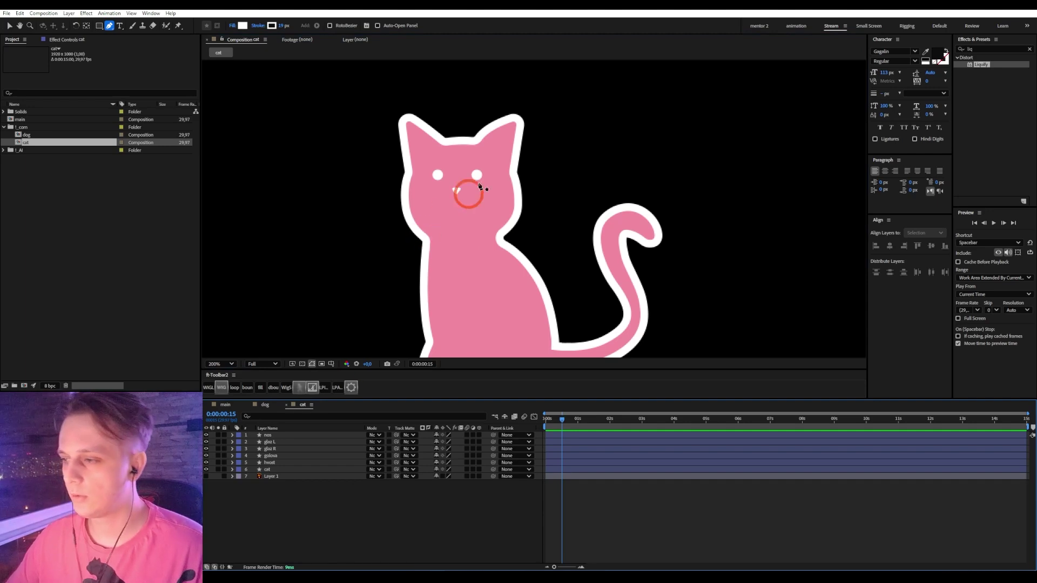
{"action": "scroll", "coordinate": [454, 187], "scroll_direction": "up", "scroll_amount": 2}
{"action": "left_click_drag", "start_coordinate": [454, 190], "coordinate": [454, 189]}
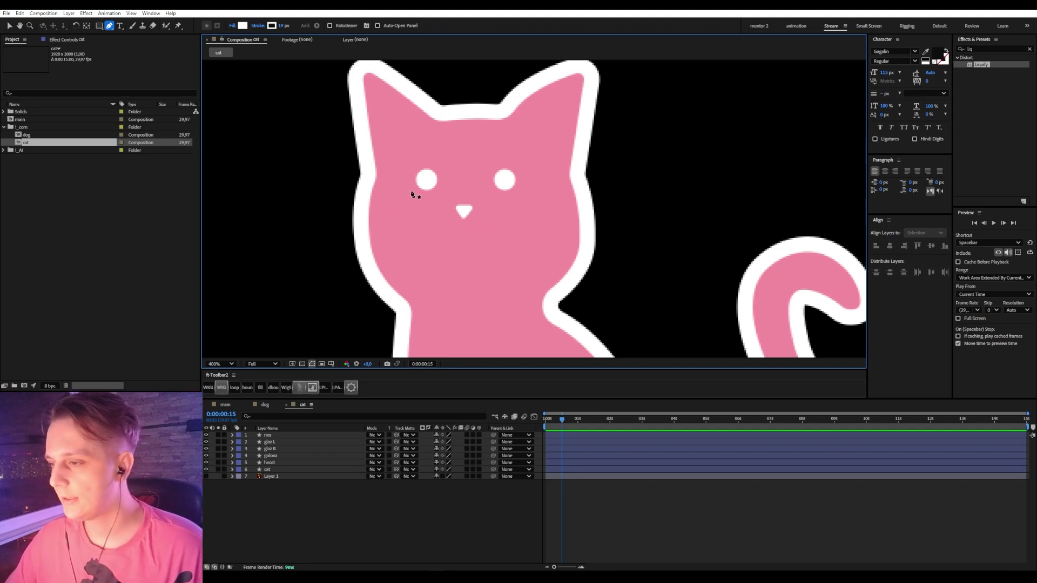
{"action": "left_click", "coordinate": [409, 187]}
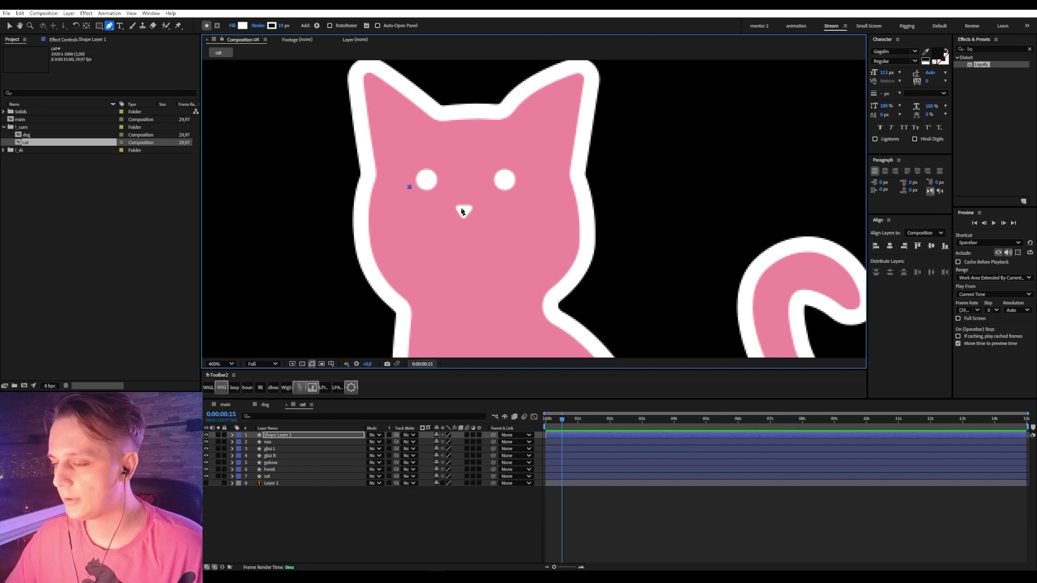
{"action": "left_click_drag", "start_coordinate": [440, 187], "coordinate": [449, 198]}
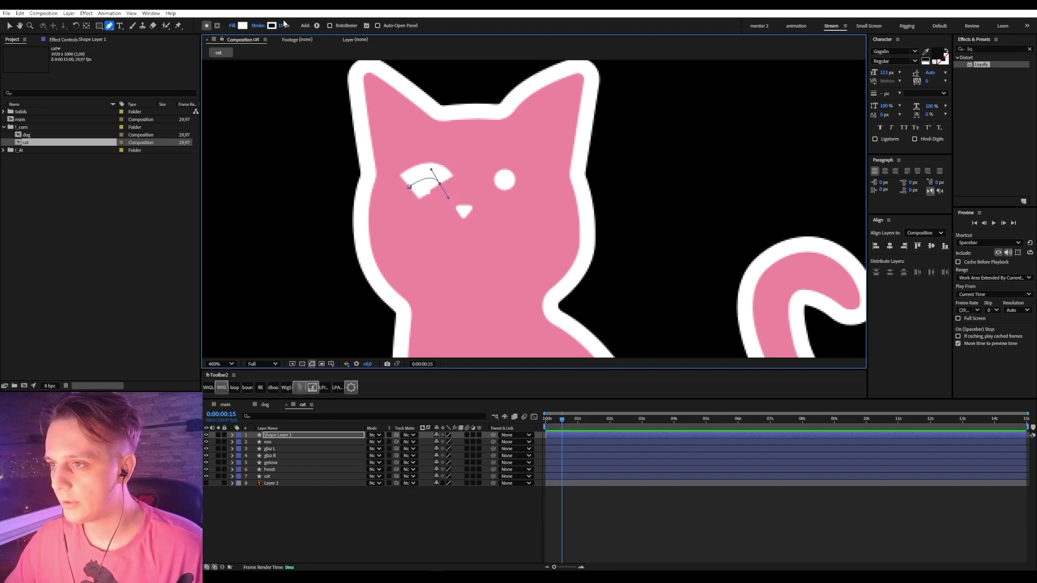
- Give the eye curve no fill and a 6 px stroke, and reshape it into an even arc over the eye
{"action": "left_click", "coordinate": [232, 26]}
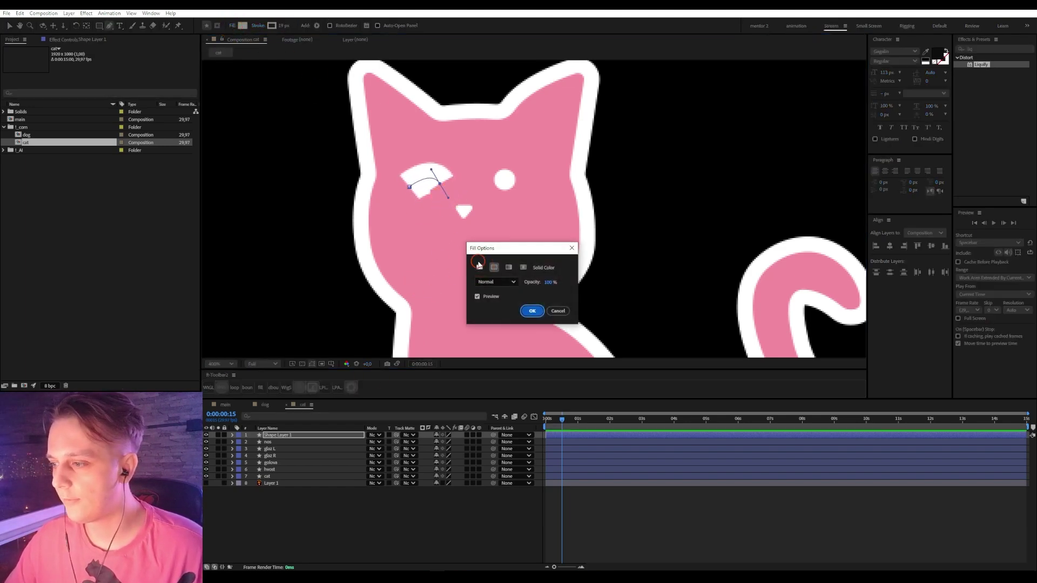
{"action": "left_click", "coordinate": [479, 267]}
{"action": "left_click", "coordinate": [532, 311]}
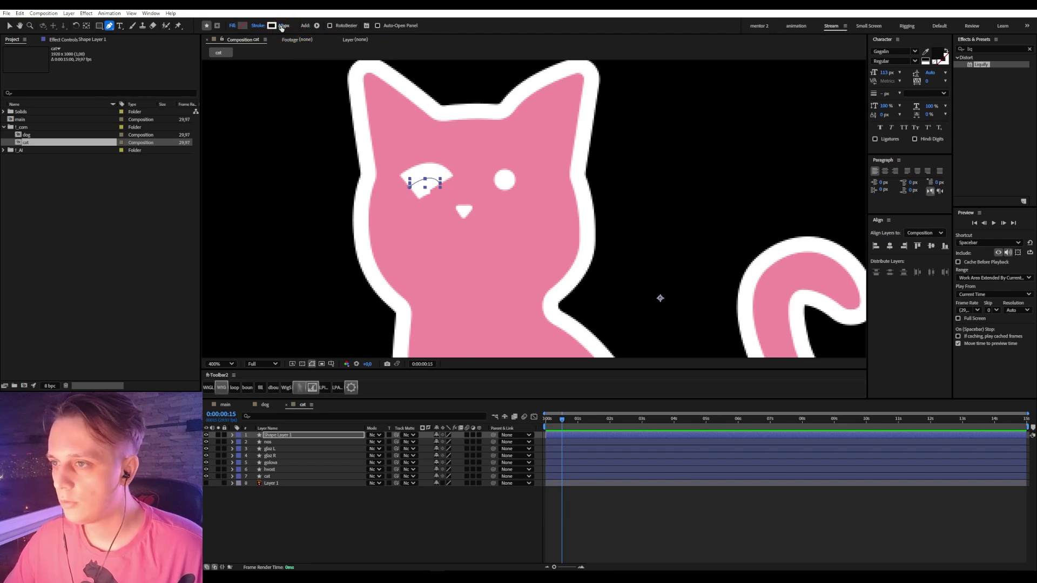
{"action": "left_click_drag", "start_coordinate": [277, 25], "coordinate": [278, 25]}
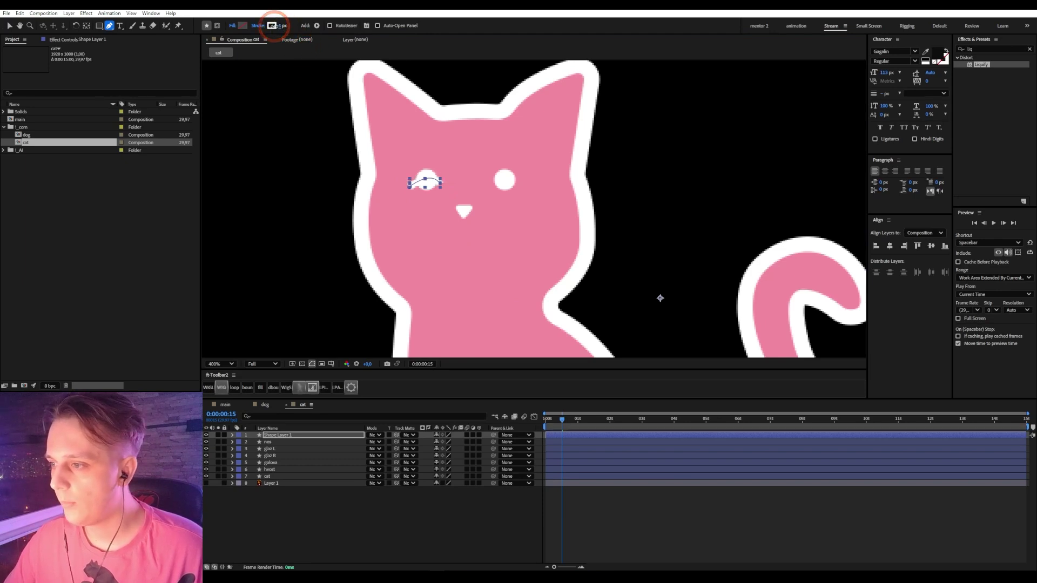
{"action": "left_click_drag", "start_coordinate": [440, 183], "coordinate": [427, 176]}
{"action": "left_click", "coordinate": [427, 181]}
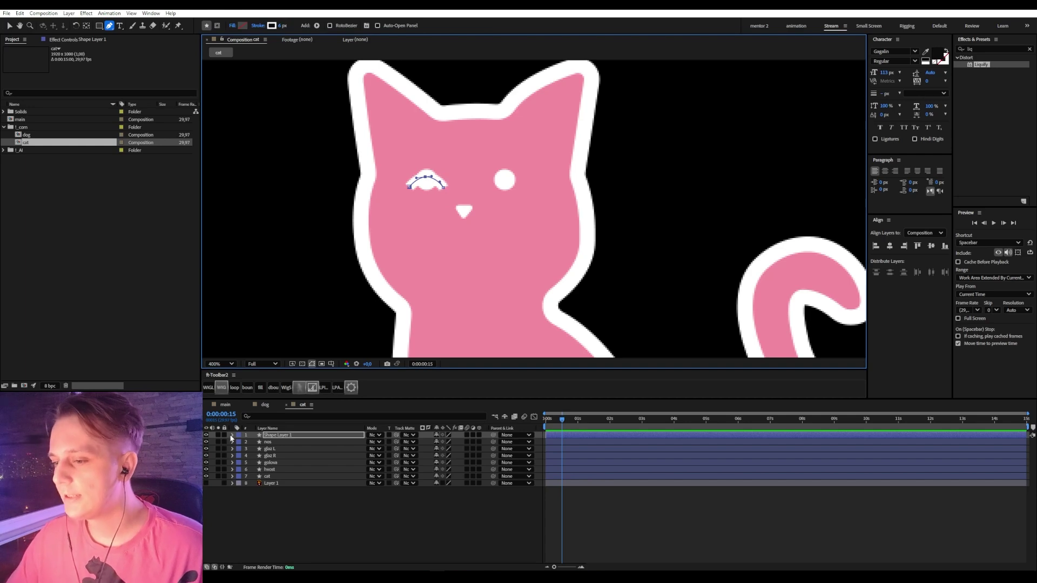
- Set the line cap of the eye arc's stroke to Round Cap
{"action": "left_click", "coordinate": [232, 436]}
{"action": "left_click", "coordinate": [239, 443]}
{"action": "left_click", "coordinate": [246, 450]}
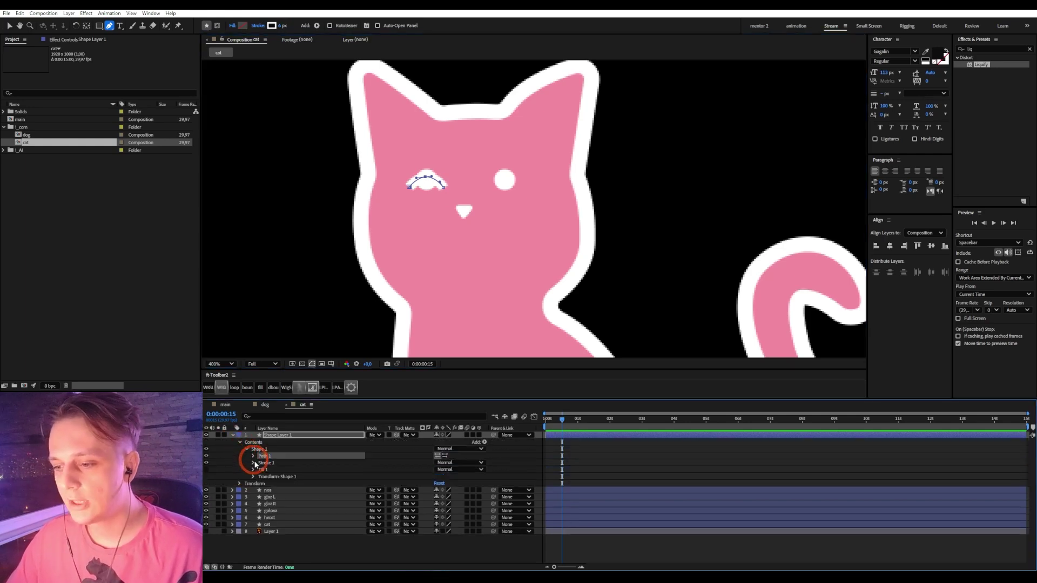
{"action": "left_click", "coordinate": [253, 464]}
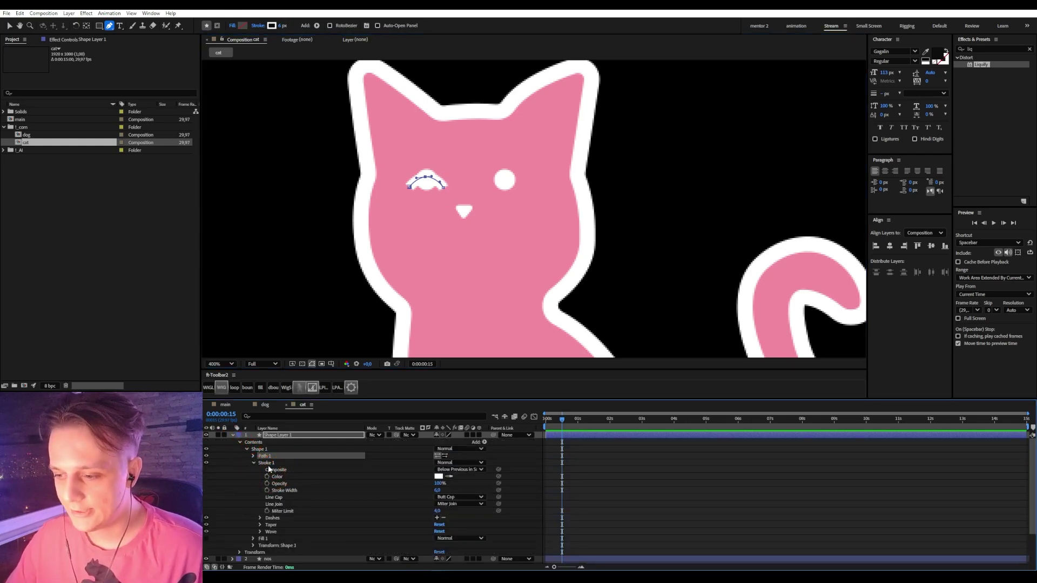
{"action": "left_click", "coordinate": [451, 496]}
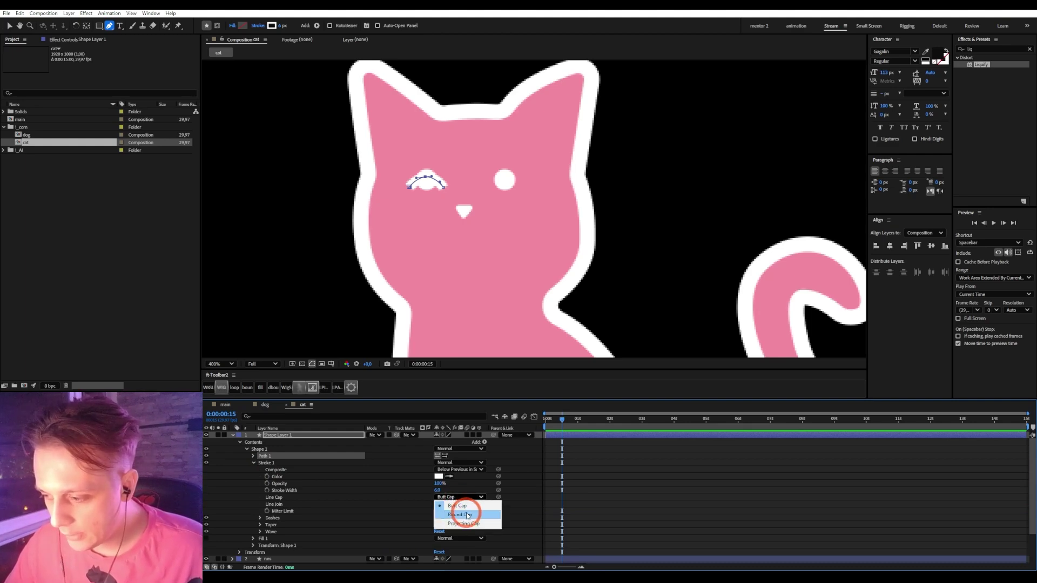
{"action": "left_click", "coordinate": [456, 505]}
{"action": "left_click", "coordinate": [646, 498]}
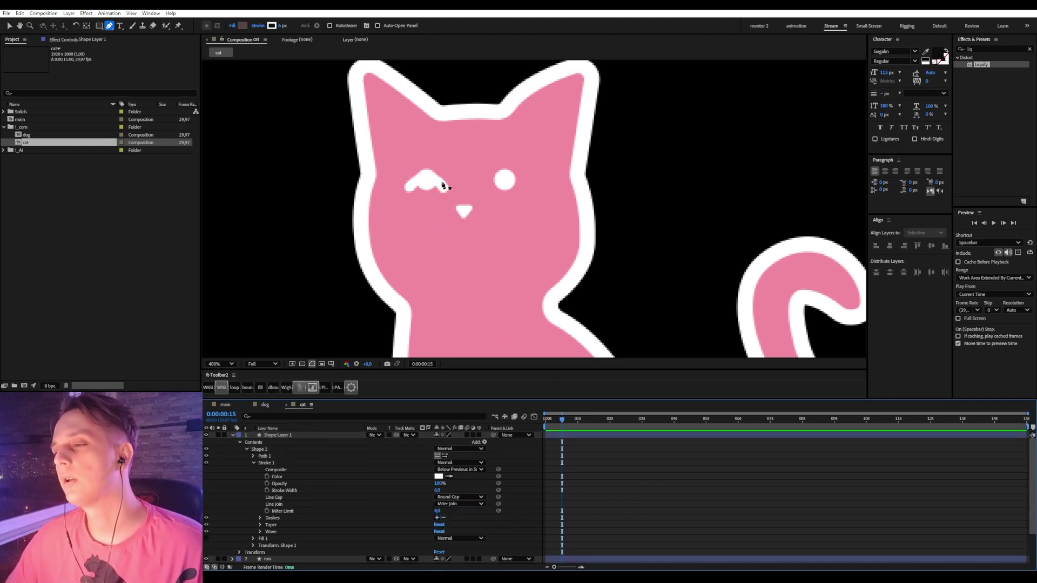
- Duplicate the arc's shape layer and move the copy over the cat's other eye
{"action": "left_click", "coordinate": [285, 436]}
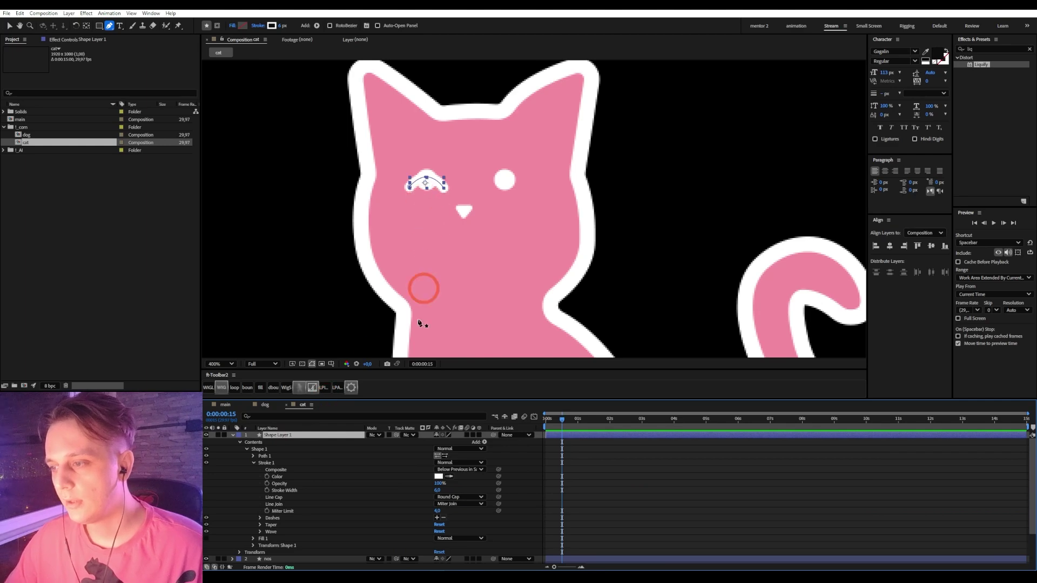
{"action": "key", "text": "ctrl+c"}
{"action": "key", "text": "ctrl+v"}
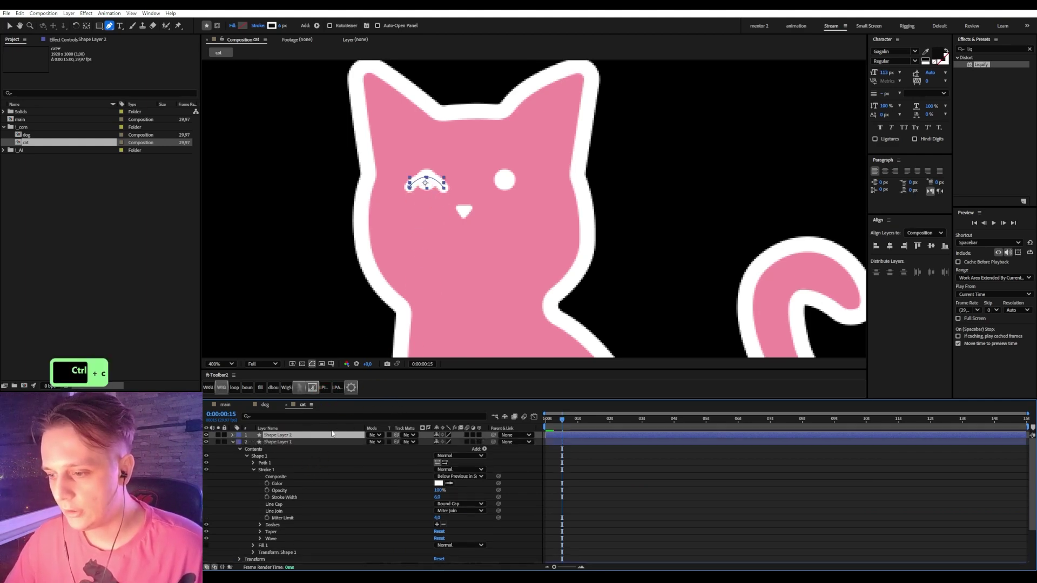
{"action": "key", "text": "v"}
{"action": "left_click_drag", "start_coordinate": [423, 186], "coordinate": [504, 184]}
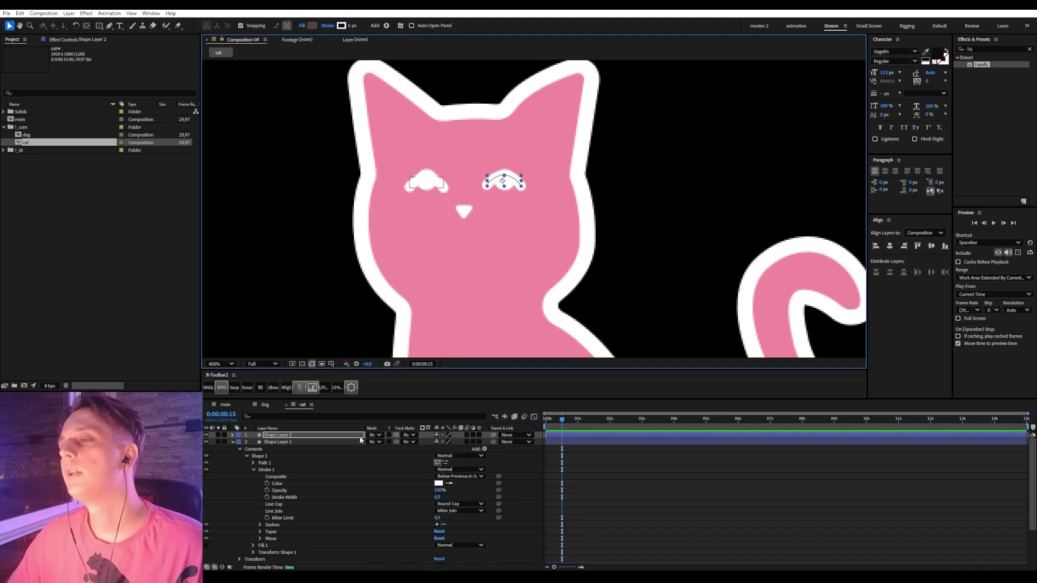
- Collapse all layer properties and rename the arc layer over the cat's left-hand eye as "glaz L"
{"action": "key", "text": "ctrl+a"}
{"action": "key", "text": "u"}
{"action": "left_click", "coordinate": [284, 509]}
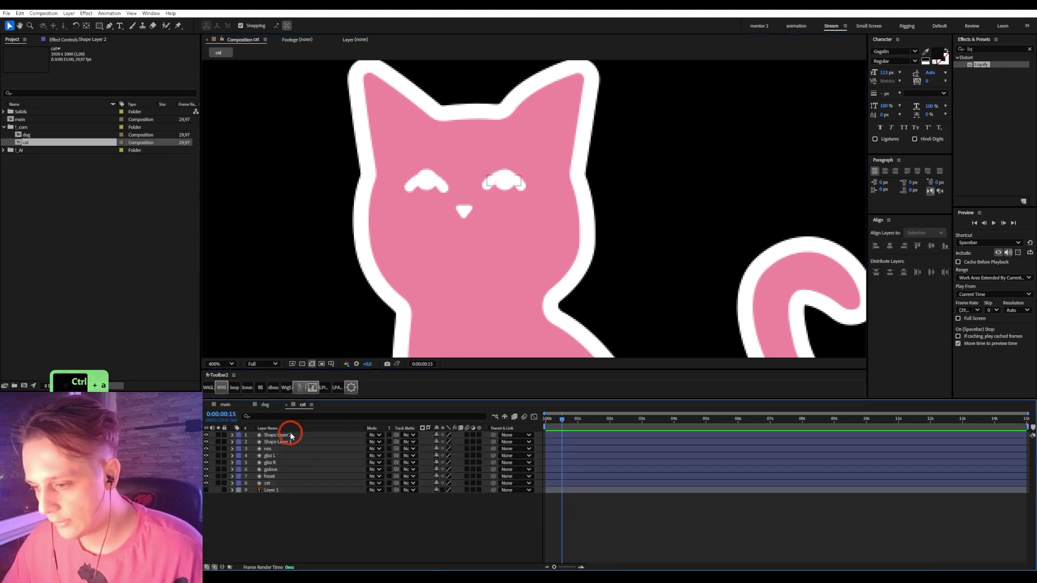
{"action": "left_click", "coordinate": [288, 442]}
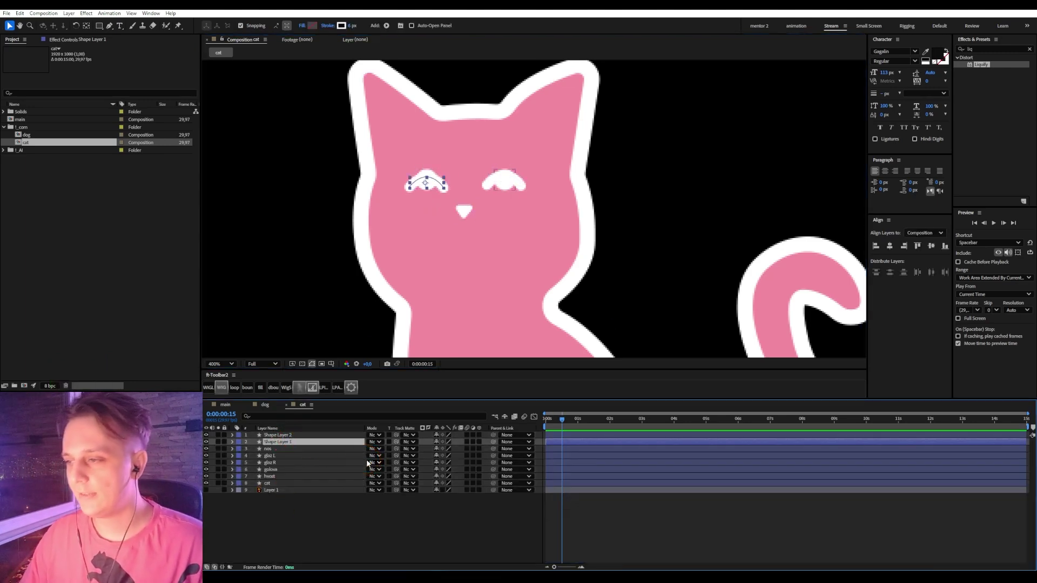
{"action": "key", "text": "Return"}
{"action": "type", "text": "g"}
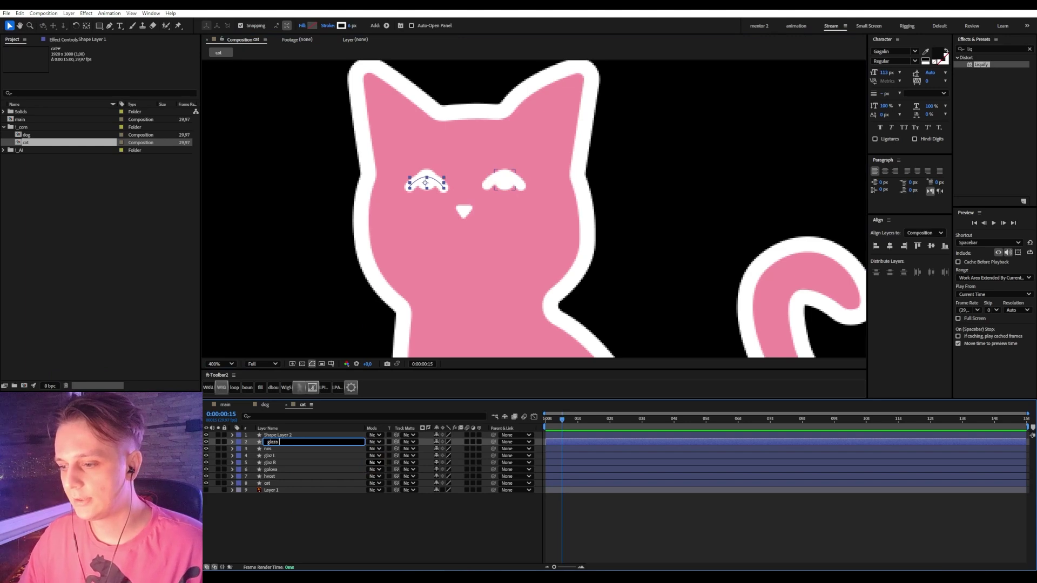
{"action": "type", "text": "laz"}
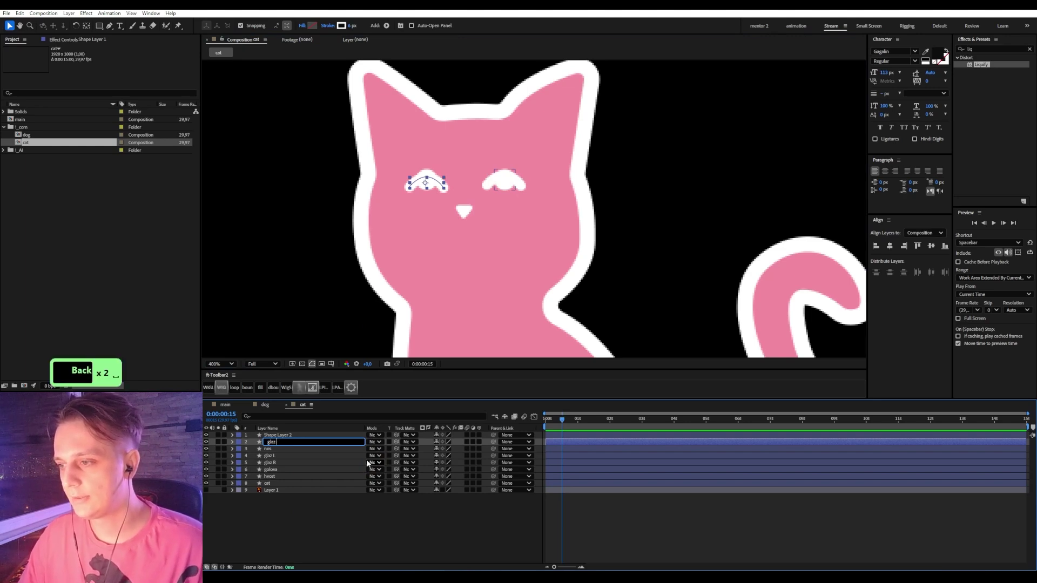
{"action": "type", "text": " L"}
{"action": "key", "text": "Return"}
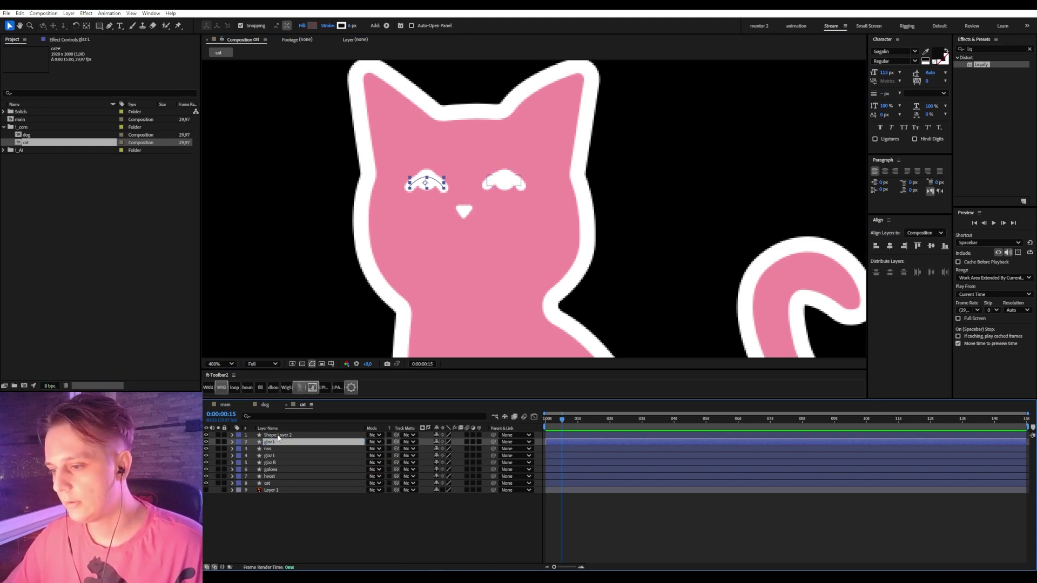
- Rename the duplicated arc layer over the other eye as "glaz R"
{"action": "left_click", "coordinate": [281, 436]}
{"action": "key", "text": "Return"}
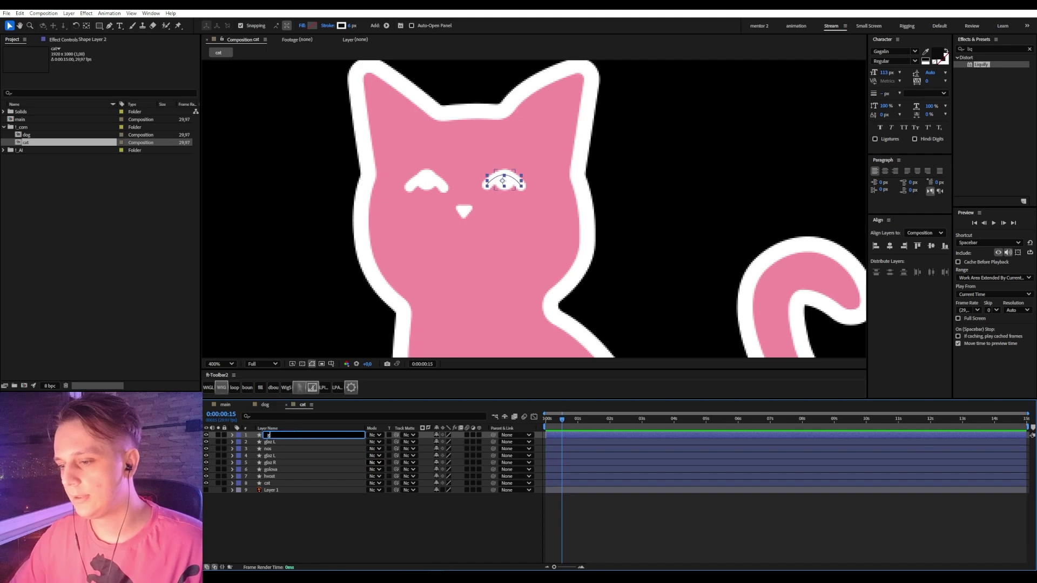
{"action": "type", "text": "glaz R"}
{"action": "key", "text": "Return"}
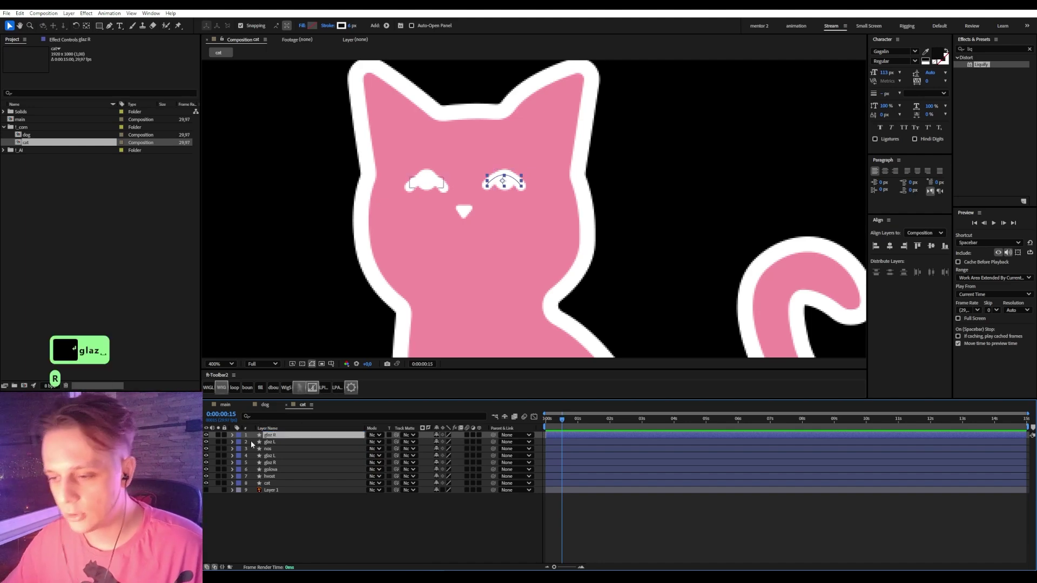
- Delete the duplicated arc layer over the right-hand eye, the topmost "glaz R"
{"action": "left_click", "coordinate": [232, 435]}
{"action": "left_click", "coordinate": [240, 442]}
{"action": "left_click", "coordinate": [257, 449]}
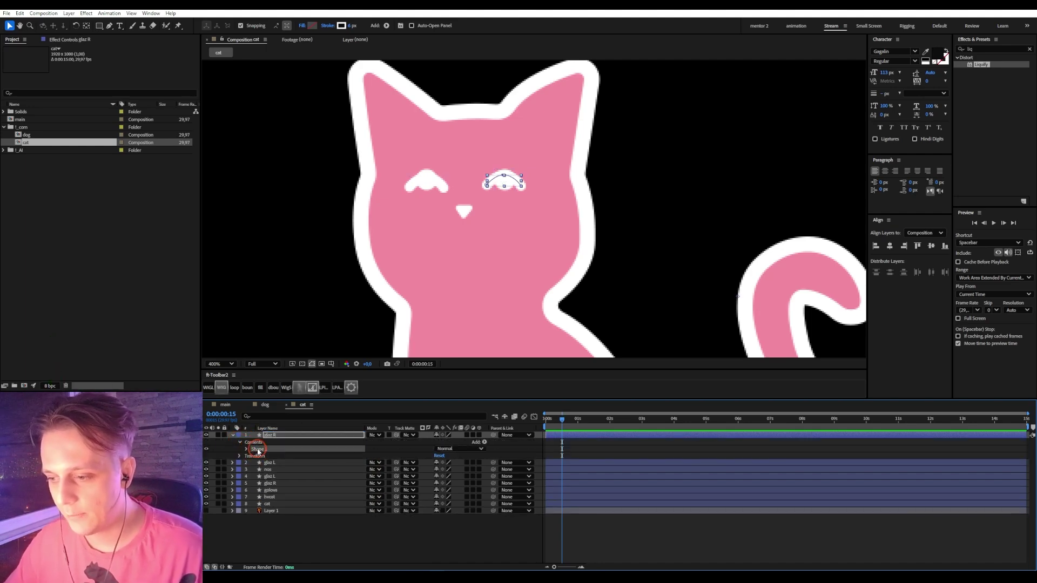
{"action": "left_click", "coordinate": [232, 435]}
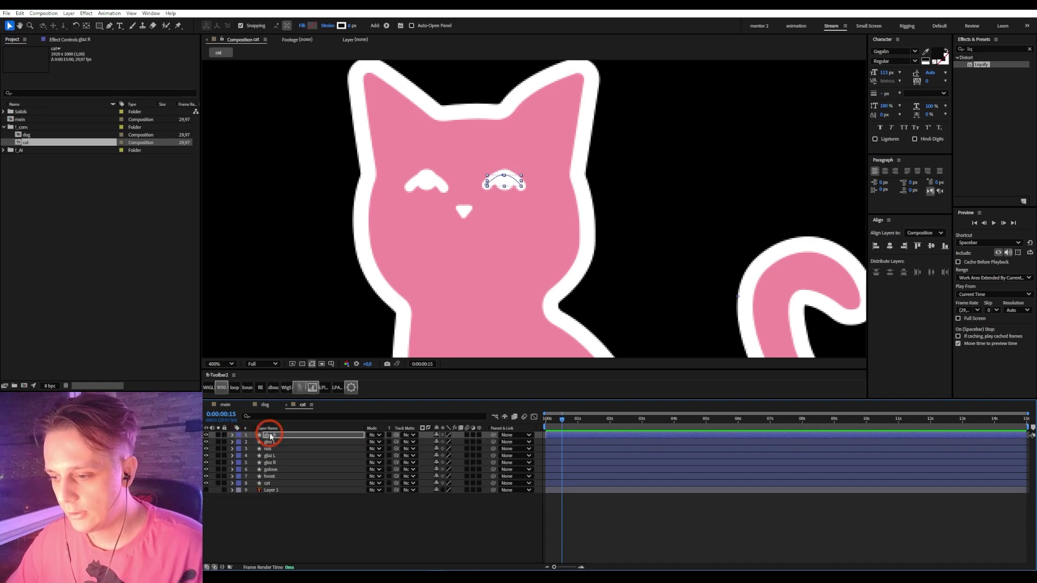
{"action": "key", "text": "Delete"}
- Duplicate the Shape 1 group inside the remaining arc layer and expand the copy's properties
{"action": "left_click", "coordinate": [232, 436]}
{"action": "left_click", "coordinate": [232, 436]}
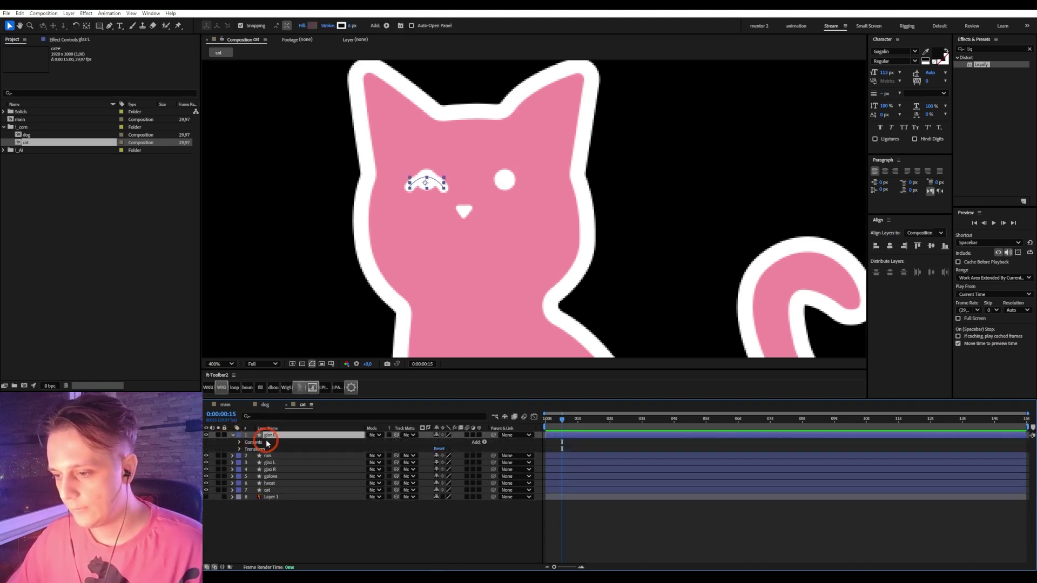
{"action": "left_click", "coordinate": [262, 443]}
{"action": "left_click", "coordinate": [238, 443]}
{"action": "left_click", "coordinate": [281, 455]}
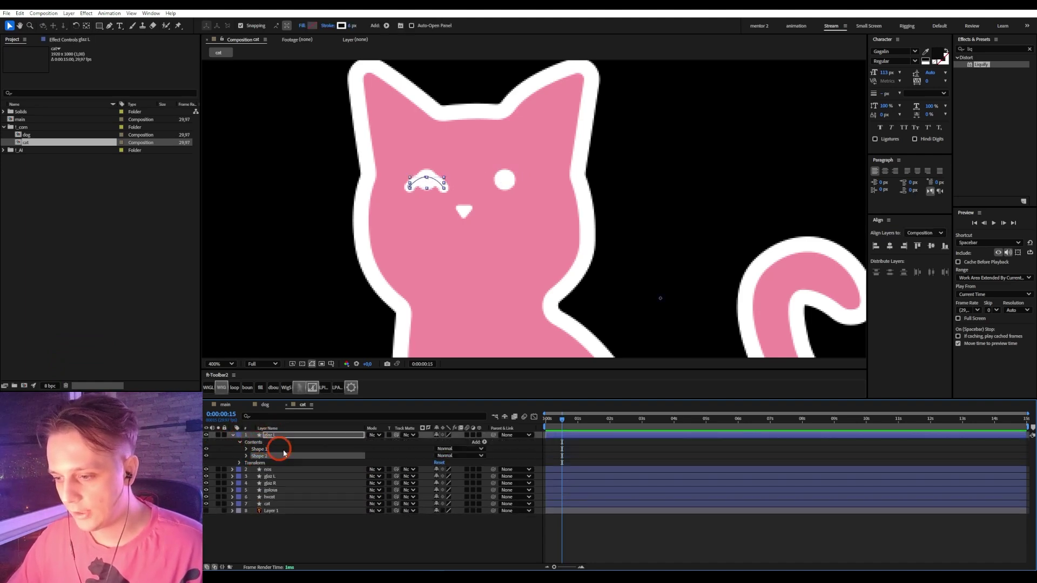
{"action": "left_click", "coordinate": [246, 456]}
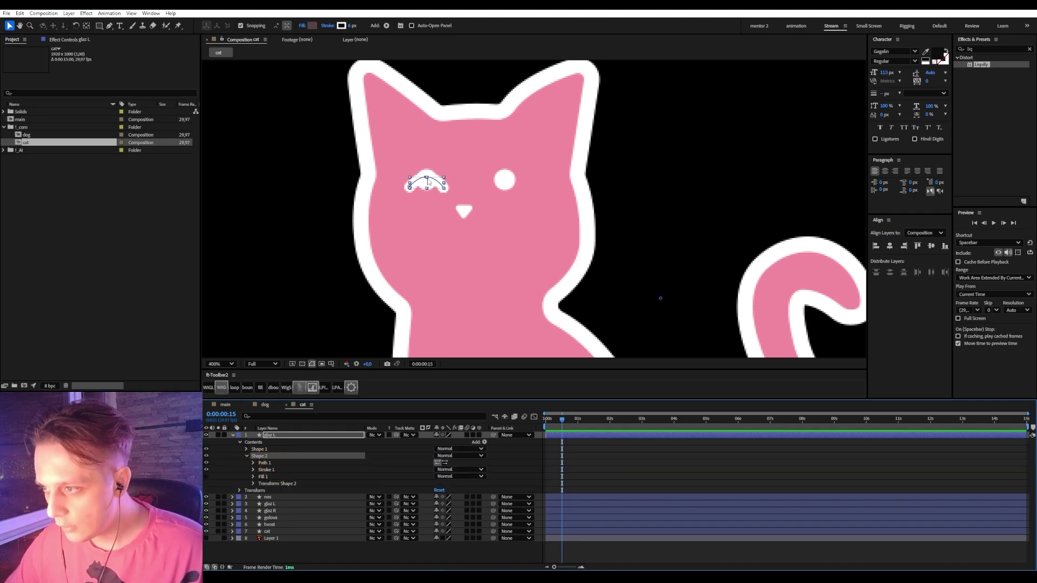
{"action": "left_click_drag", "start_coordinate": [428, 180], "coordinate": [493, 128]}
{"action": "key", "text": "ctrl+z"}
{"action": "key", "text": "ctrl+z"}
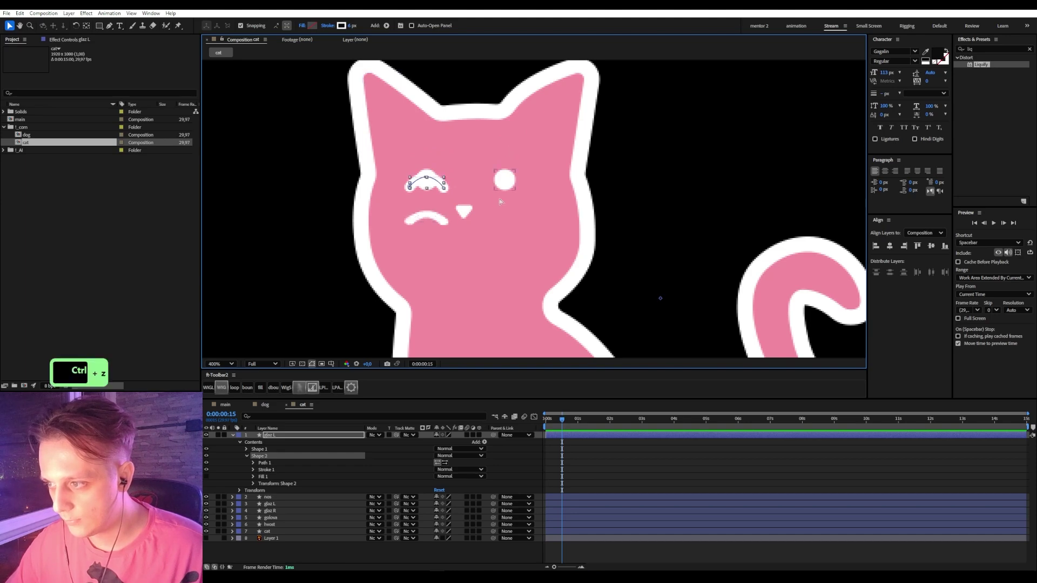
- Set the Transform position of Shape 2 to 48, 0 so the copied arc sits over the right-hand eye
{"action": "left_click", "coordinate": [253, 484]}
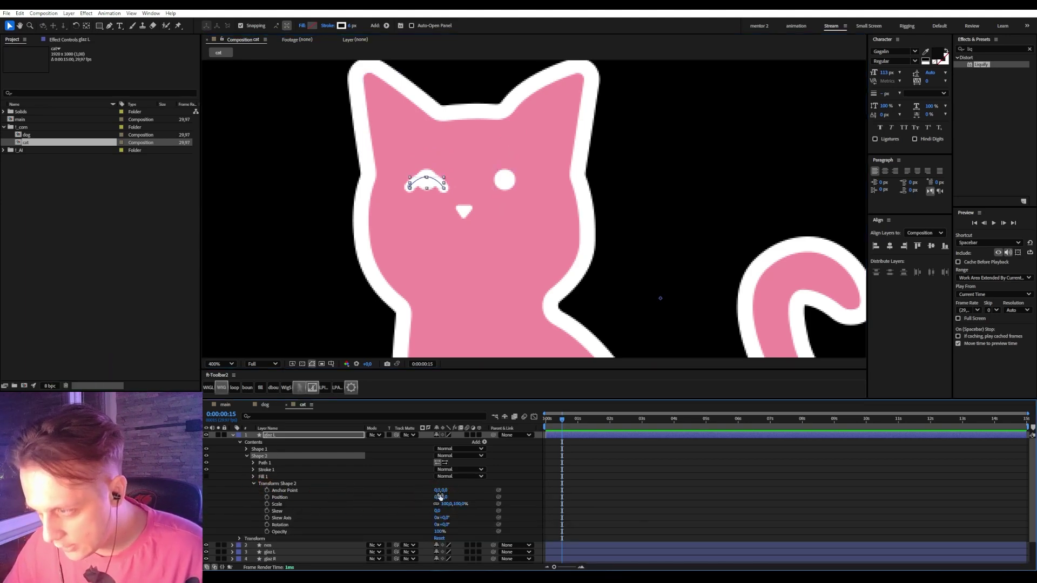
{"action": "left_click_drag", "start_coordinate": [440, 496], "coordinate": [460, 496]}
{"action": "left_click", "coordinate": [671, 516]}
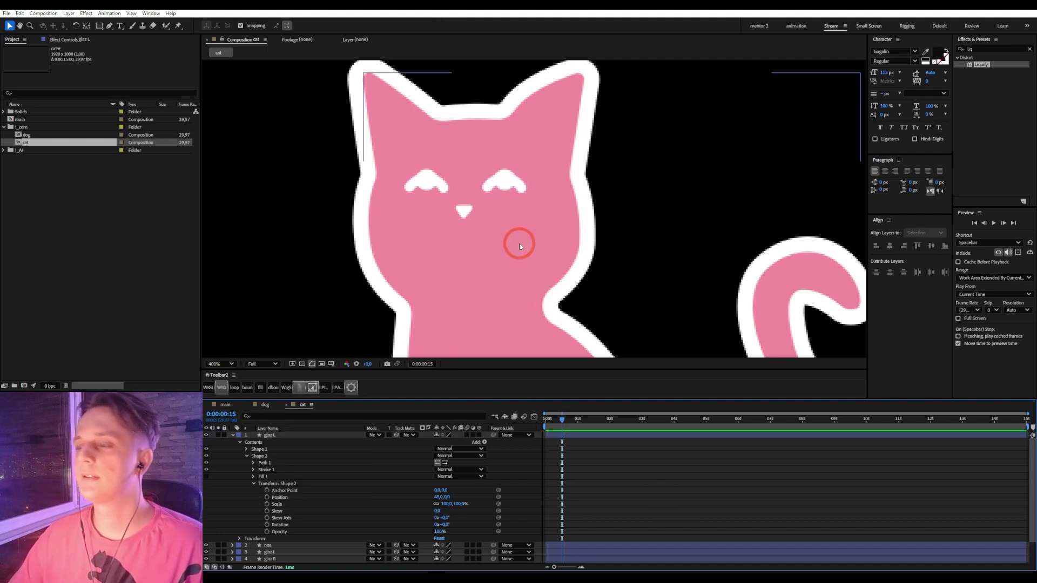
- Rename the layer containing both eye arcs as "glaza ^^"
{"action": "left_click", "coordinate": [270, 435]}
{"action": "key", "text": "Return"}
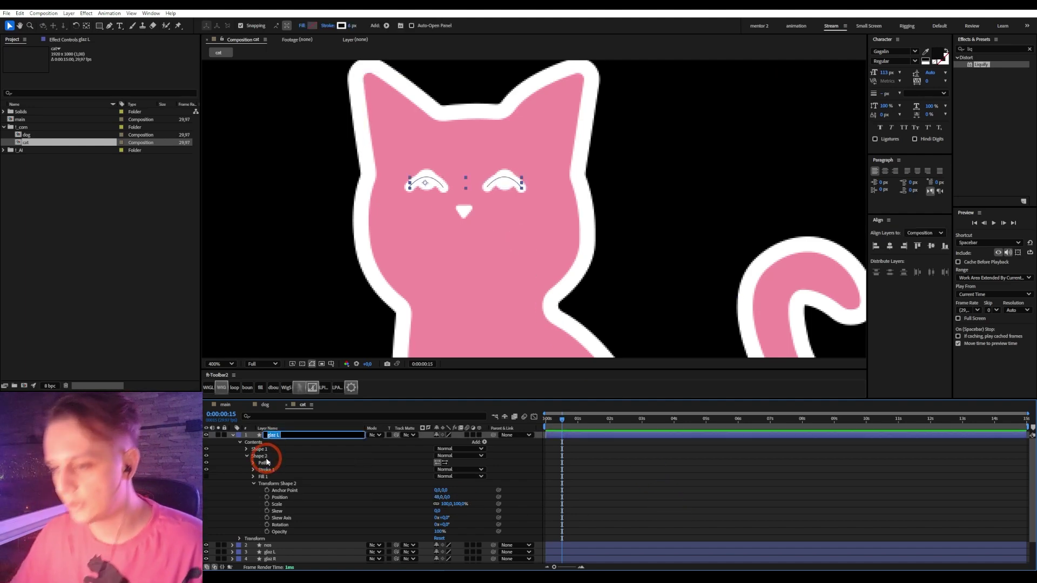
{"action": "type", "text": "glaza"}
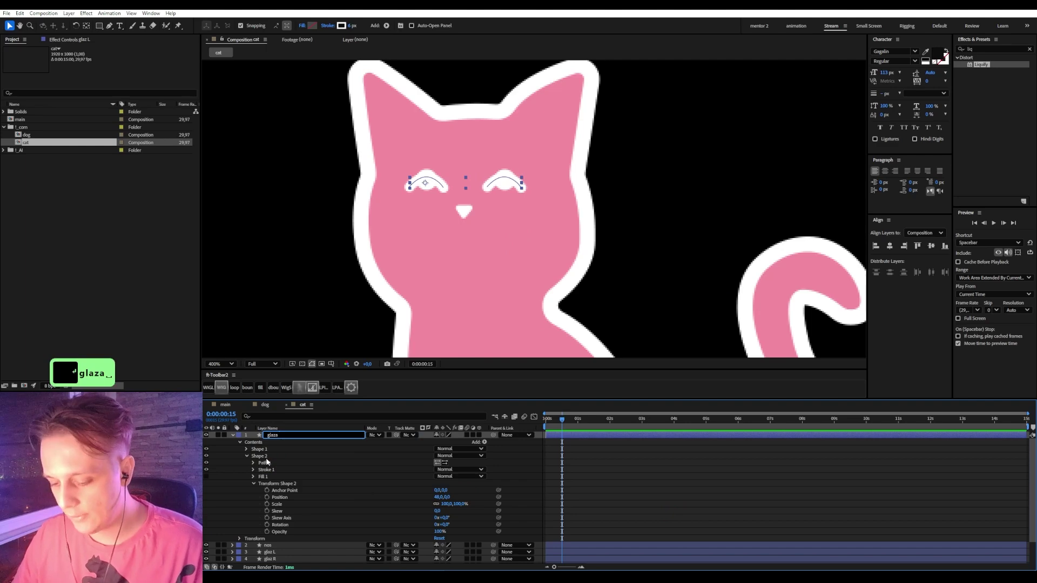
{"action": "type", "text": " ^^"}
{"action": "key", "text": "Return"}
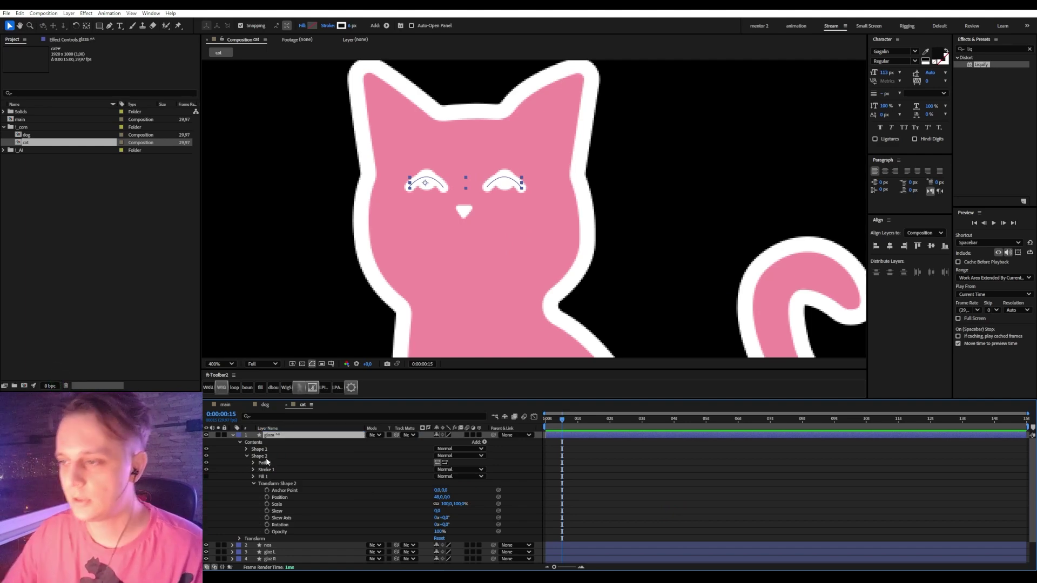
- Check the closed-eye arcs with the round eye layers temporarily hidden, and collapse all layer properties
{"action": "left_click", "coordinate": [271, 553]}
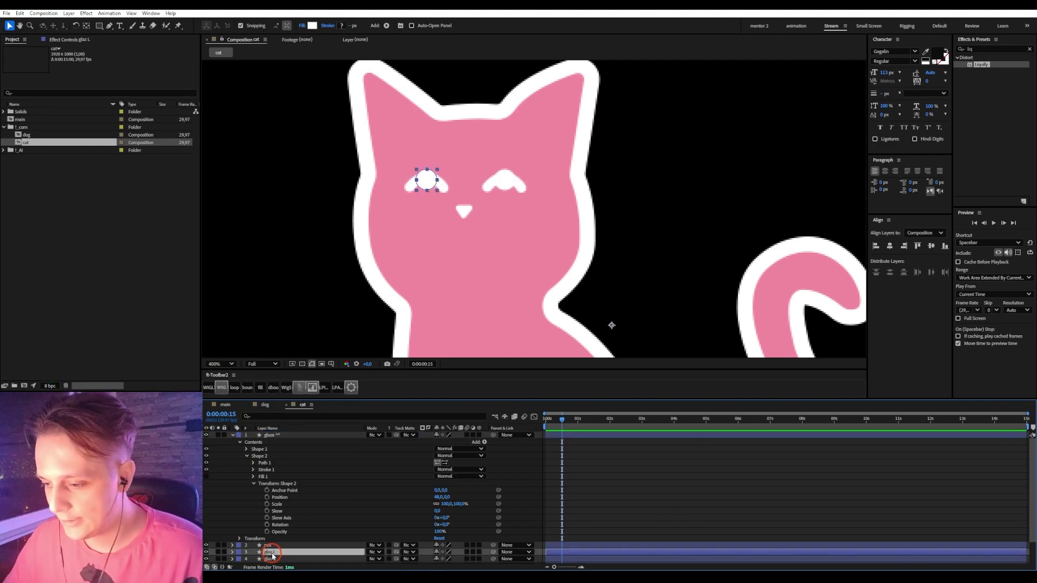
{"action": "left_click", "coordinate": [270, 559], "text": "shift"}
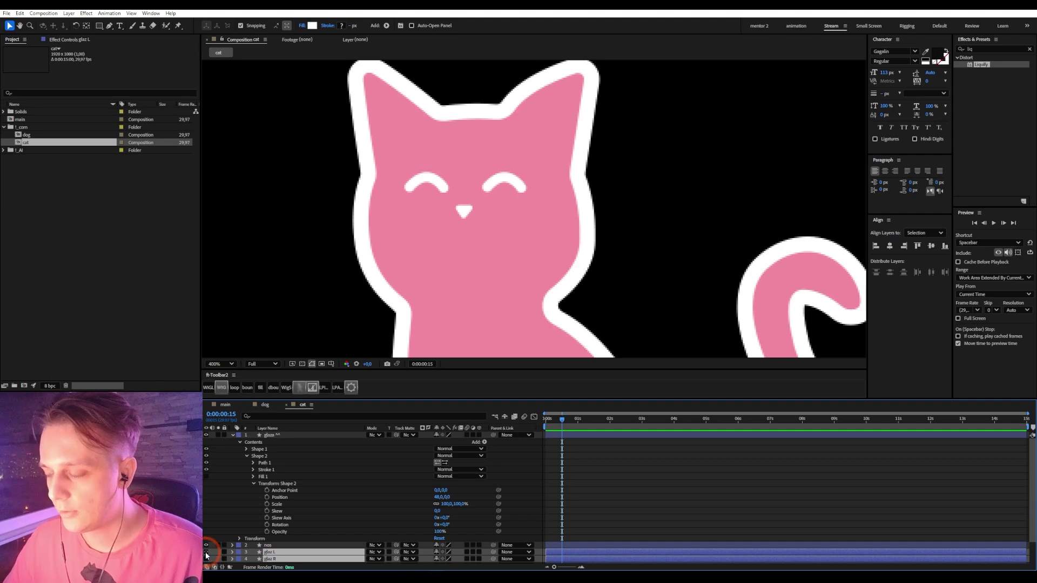
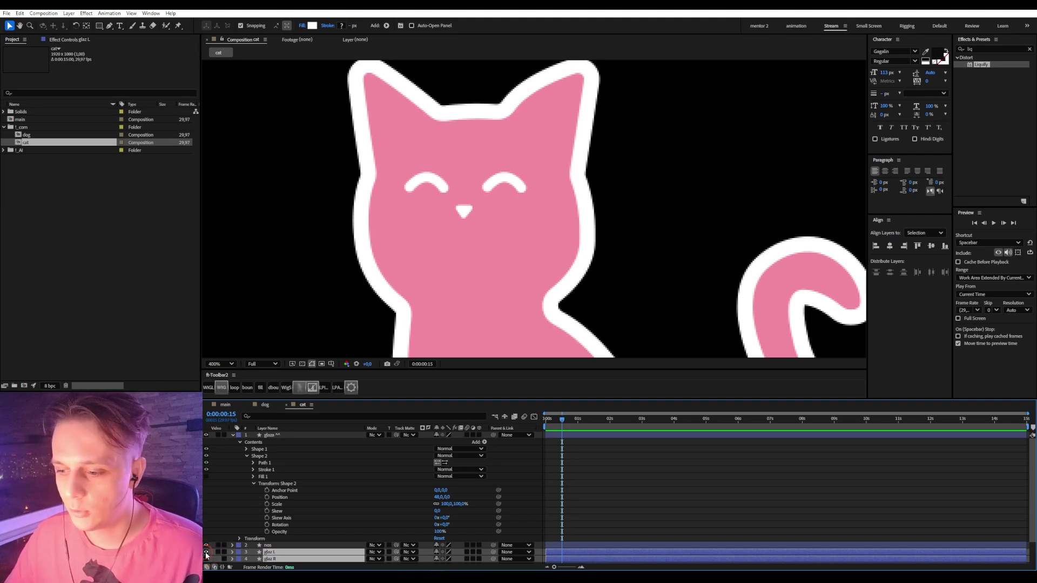
{"action": "key", "text": "ctrl+a"}
{"action": "key", "text": "ctrl+grave"}
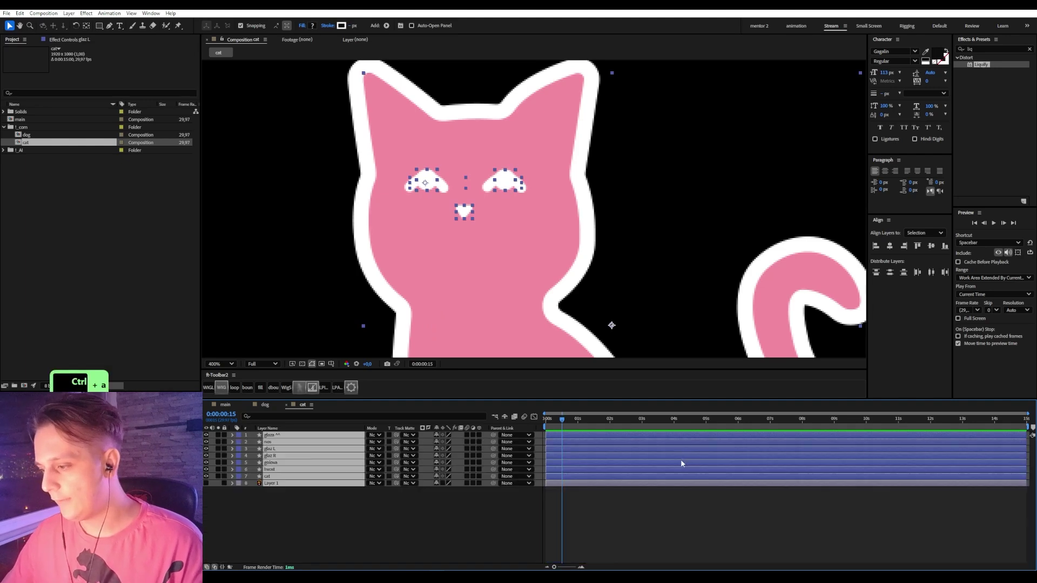
{"action": "left_click", "coordinate": [651, 536]}
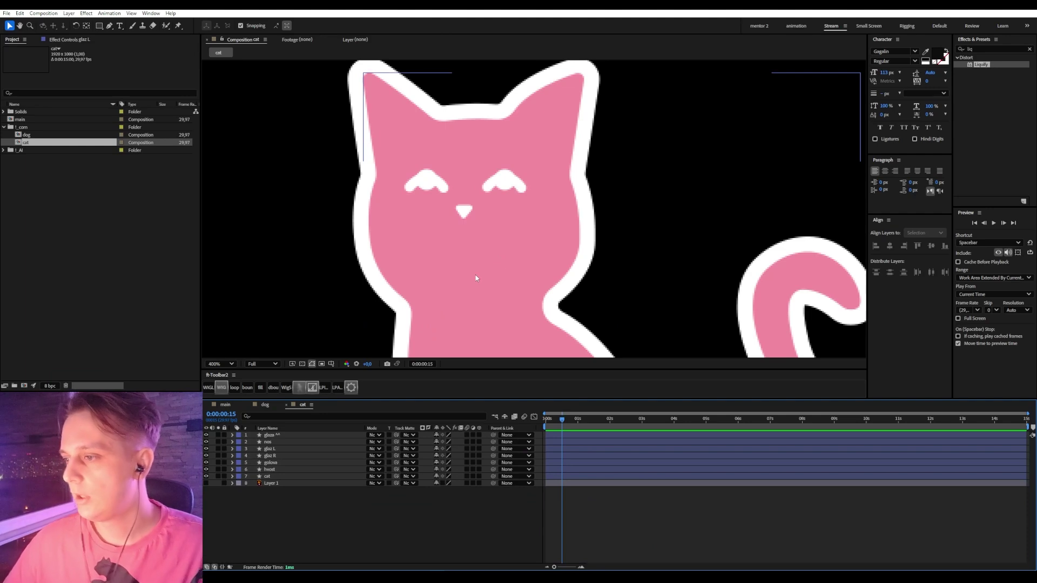
- Draw a small closed mouth shape below the nose with the Pen tool, with a flat base and a curved peak in the middle
{"action": "key", "text": "h"}
{"action": "left_click_drag", "start_coordinate": [470, 262], "coordinate": [485, 249]}
{"action": "key", "text": "g"}
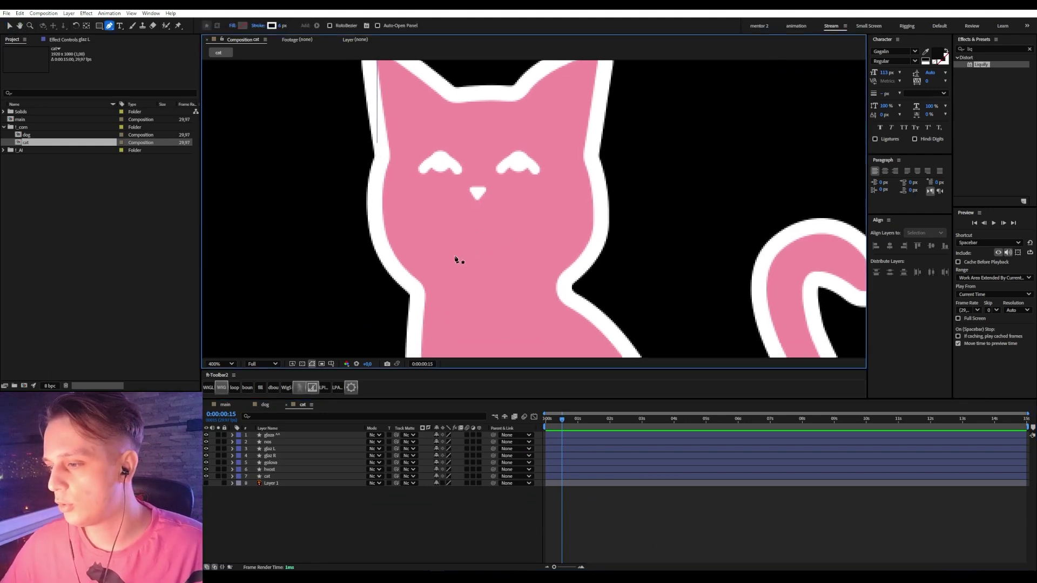
{"action": "key", "text": "period"}
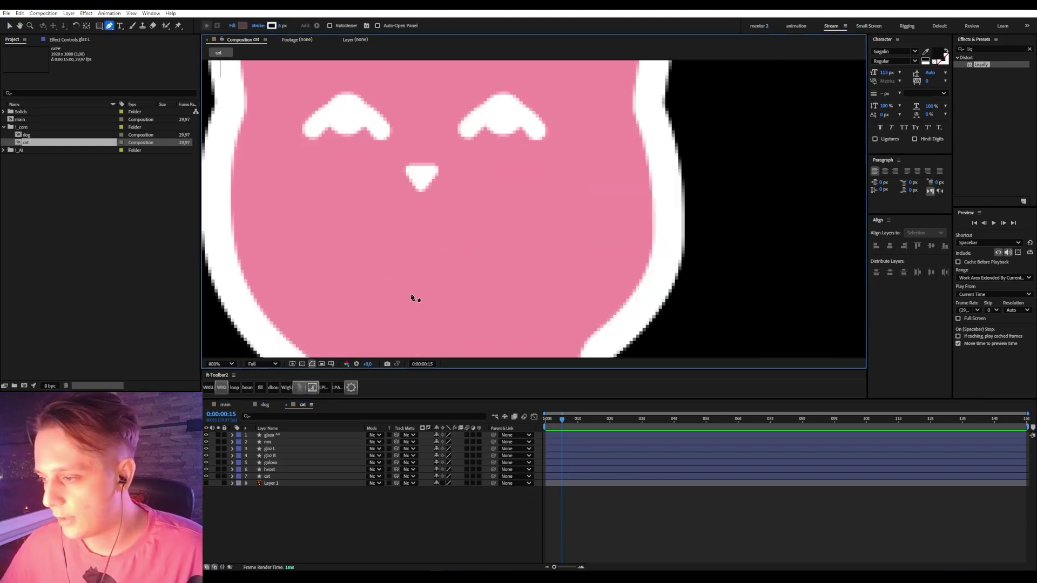
{"action": "key", "text": "comma"}
{"action": "key", "text": "period"}
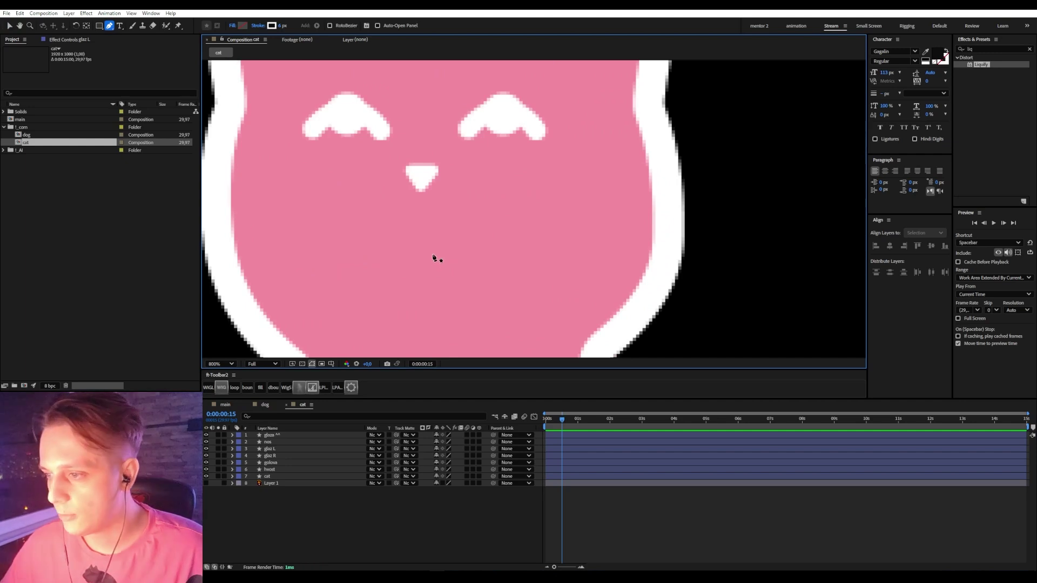
{"action": "left_click", "coordinate": [360, 272]}
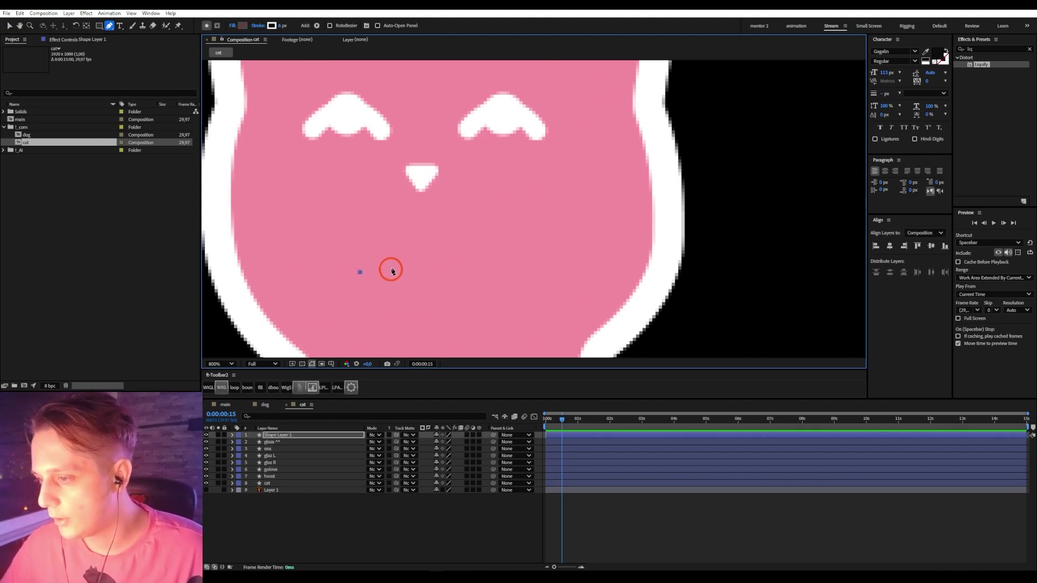
{"action": "mouse_move", "coordinate": [404, 269]}
{"action": "left_mouse_down"}
{"action": "mouse_move", "coordinate": [414, 244]}
{"action": "mouse_move", "coordinate": [454, 274]}
{"action": "left_mouse_up"}
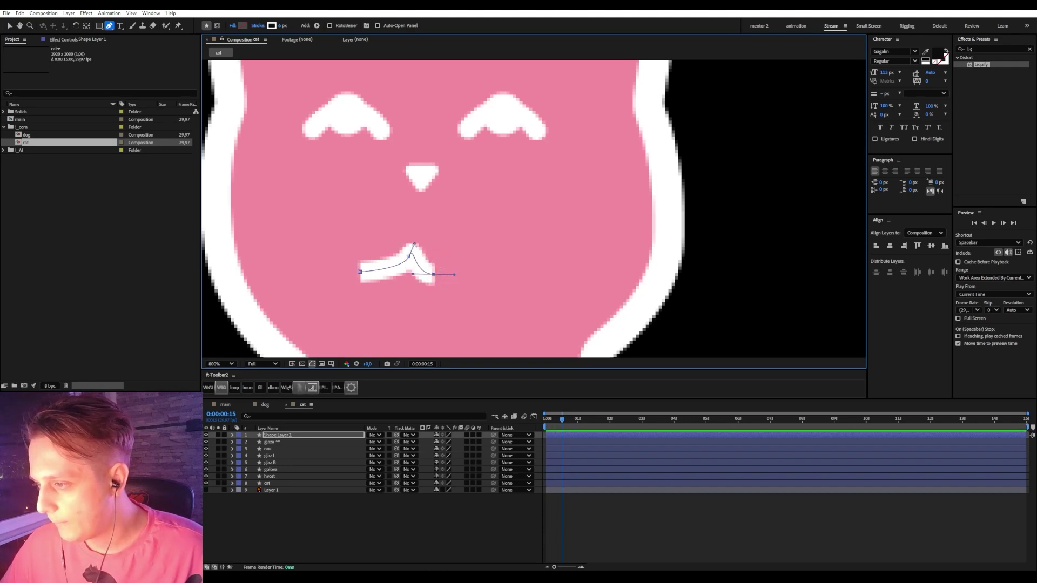
{"action": "left_click", "coordinate": [420, 270]}
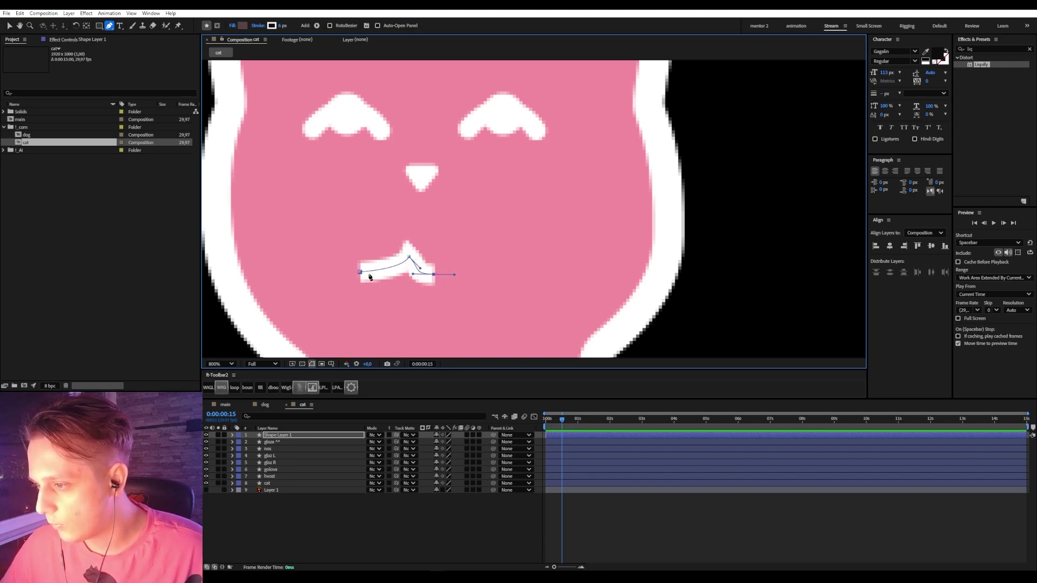
{"action": "left_click_drag", "start_coordinate": [434, 275], "coordinate": [454, 270]}
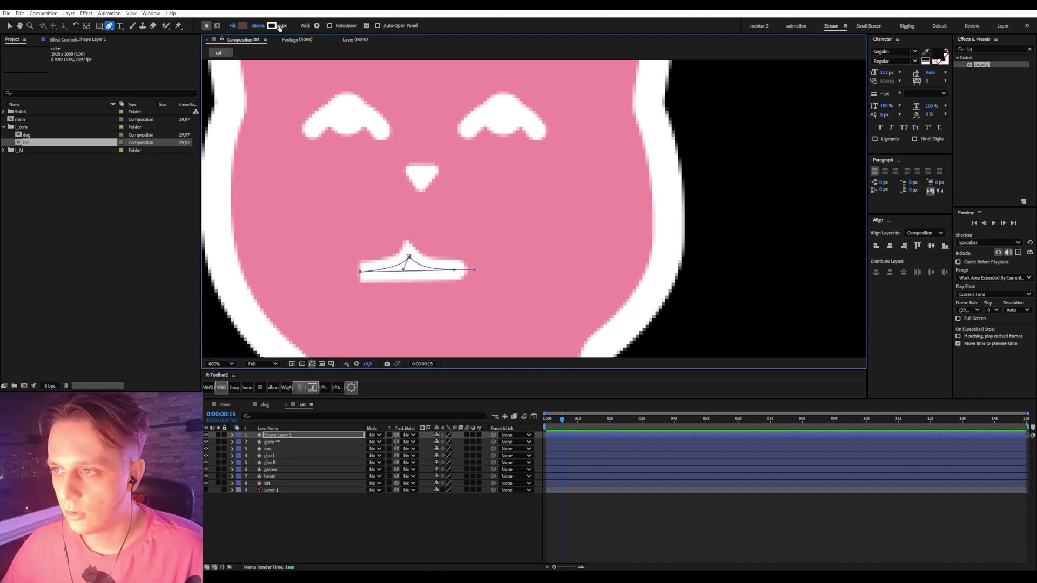
- Set the mouth shape's stroke to 0 px and its fill to white
{"action": "left_click_drag", "start_coordinate": [279, 27], "coordinate": [261, 27]}
{"action": "left_click", "coordinate": [242, 26]}
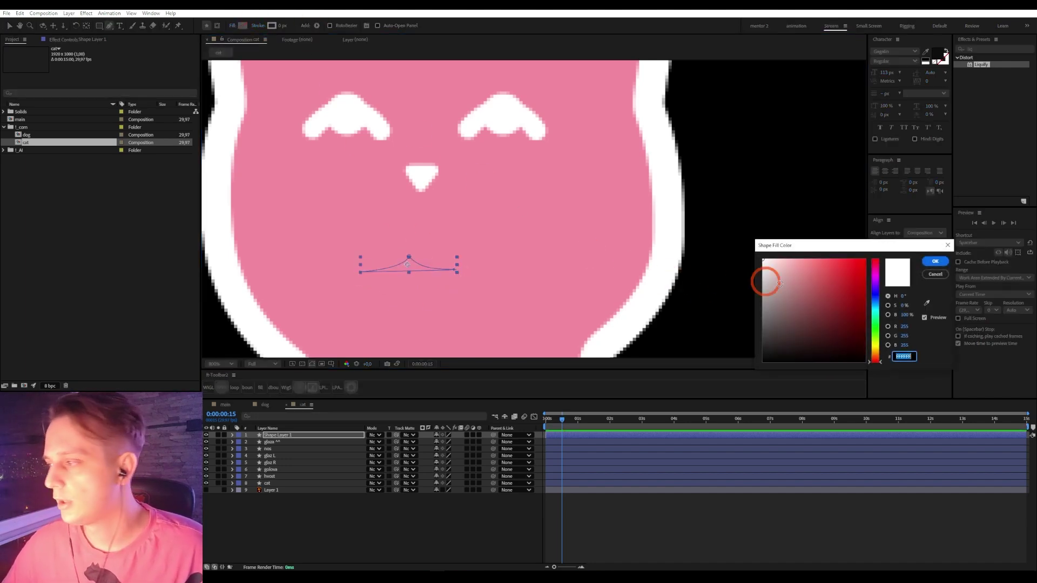
{"action": "key", "text": "Return"}
{"action": "left_click", "coordinate": [481, 534]}
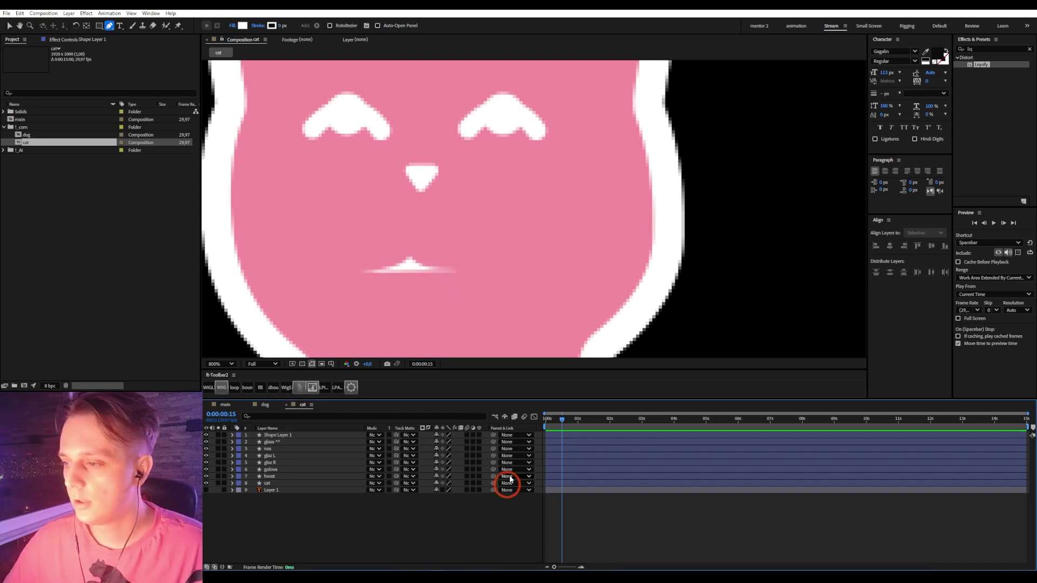
- Rename the mouth's shape layer as "rot"
{"action": "scroll", "coordinate": [486, 244], "scroll_direction": "down", "scroll_amount": 1}
{"action": "scroll", "coordinate": [497, 276], "scroll_direction": "up", "scroll_amount": 1}
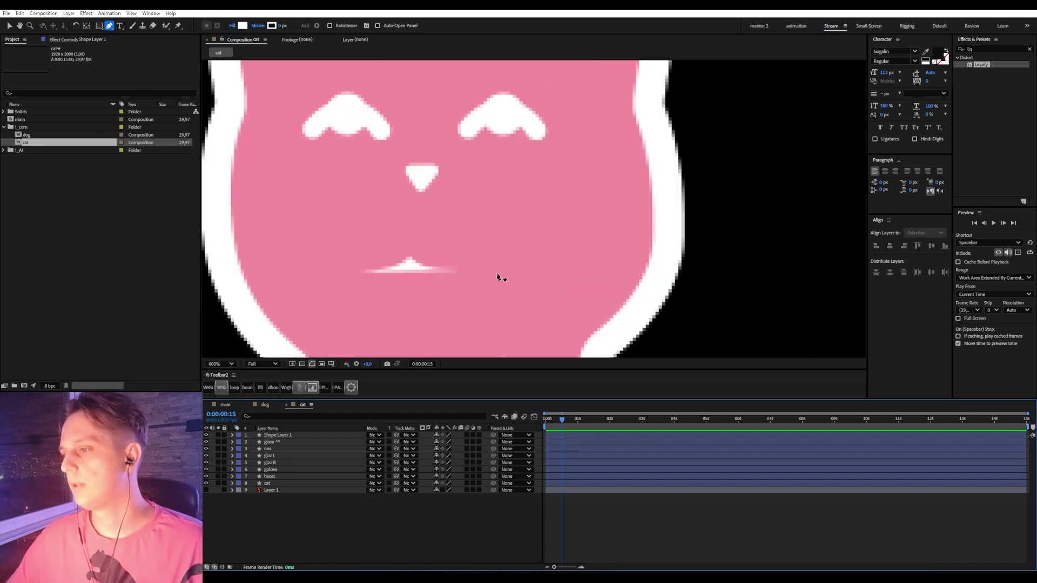
{"action": "left_click", "coordinate": [563, 436]}
{"action": "key", "text": "Return"}
{"action": "type", "text": "rot"}
{"action": "key", "text": "Return"}
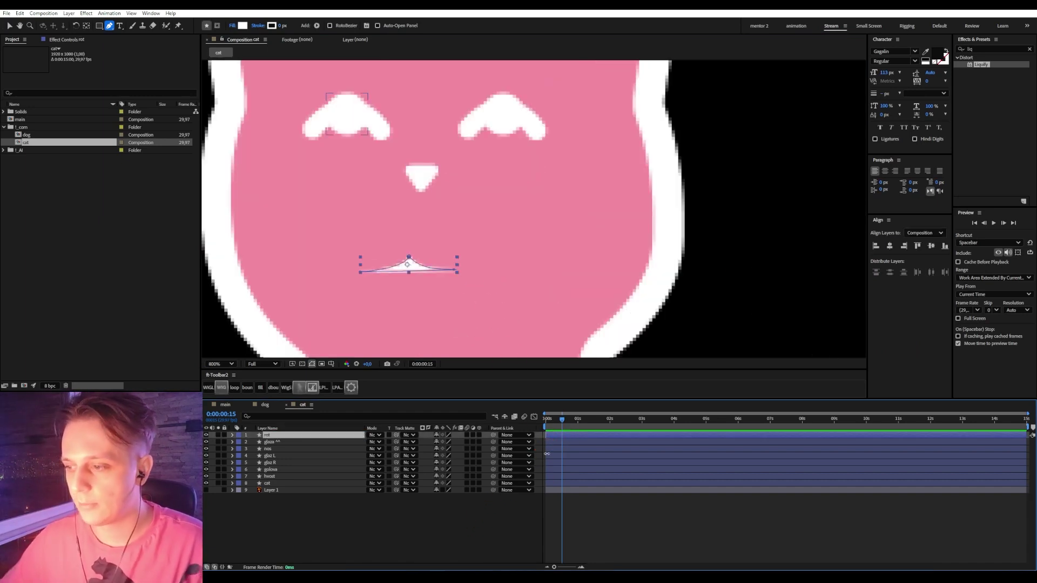
{"action": "scroll", "coordinate": [513, 206], "scroll_direction": "down", "scroll_amount": 1}
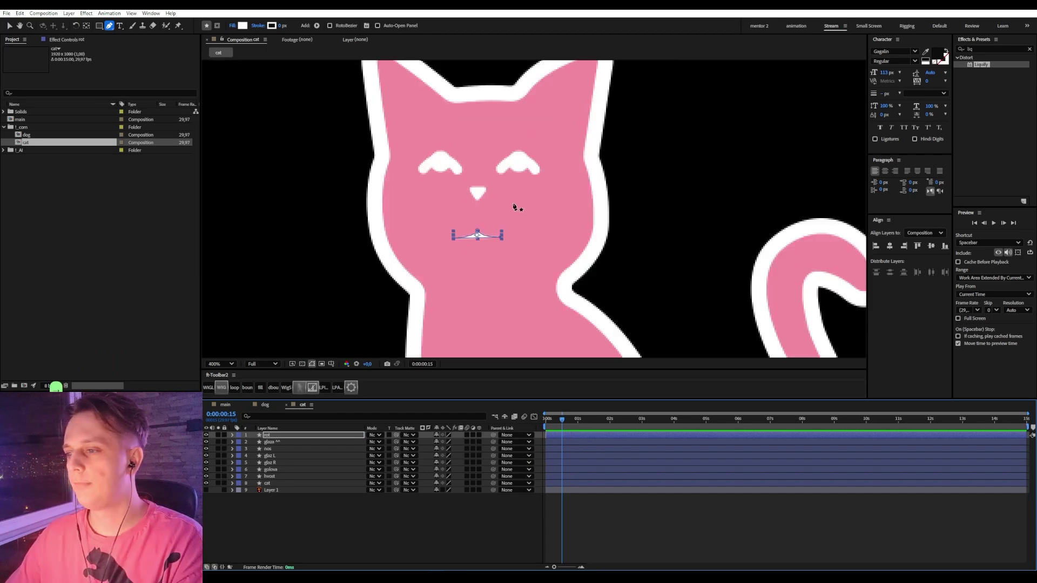
- Narrow and flatten the mouth shape by moving its left and right corners inward and reshaping the curve at its peak
{"action": "scroll", "coordinate": [509, 250], "scroll_direction": "up", "scroll_amount": 1}
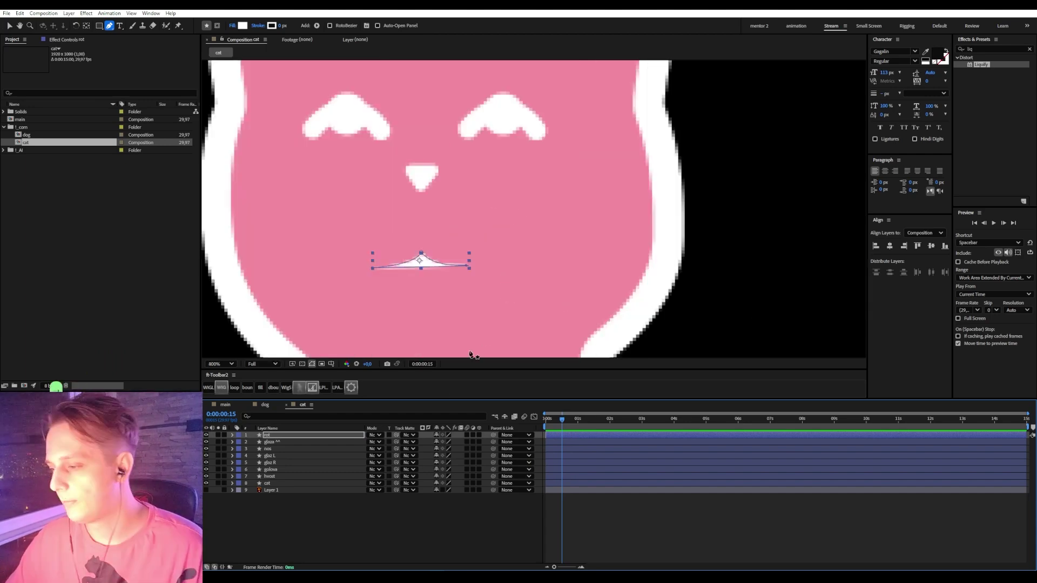
{"action": "scroll", "coordinate": [419, 306], "scroll_direction": "up", "scroll_amount": 1}
{"action": "left_click_drag", "start_coordinate": [401, 326], "coordinate": [401, 276]}
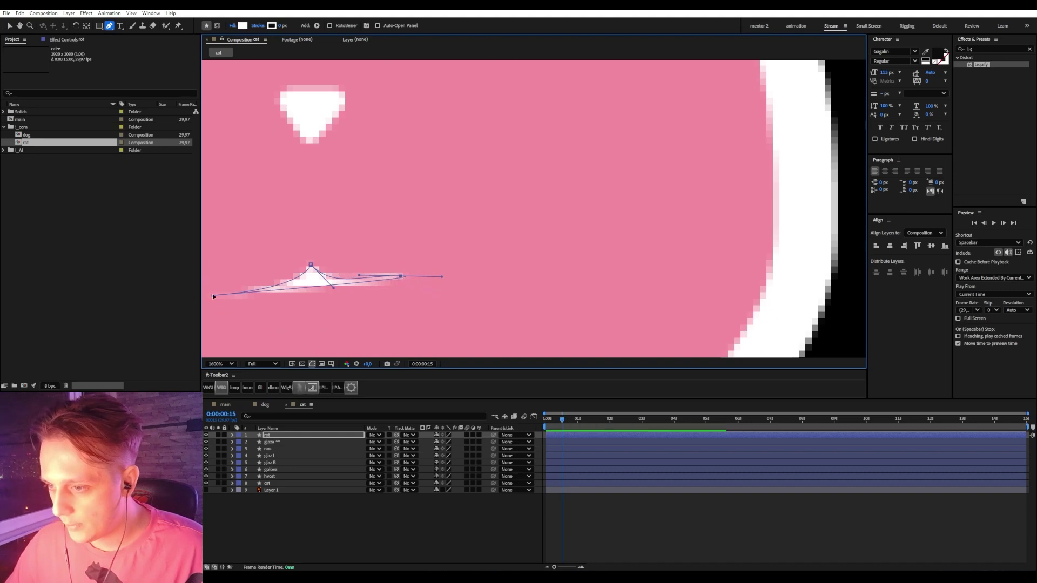
{"action": "left_click_drag", "start_coordinate": [212, 296], "coordinate": [232, 275]}
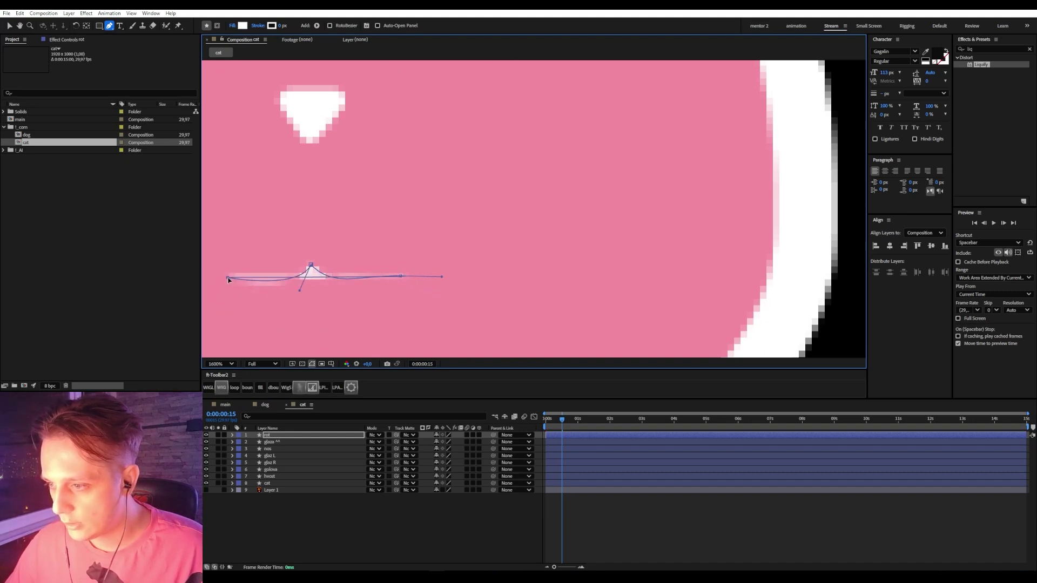
{"action": "left_click_drag", "start_coordinate": [301, 289], "coordinate": [326, 272]}
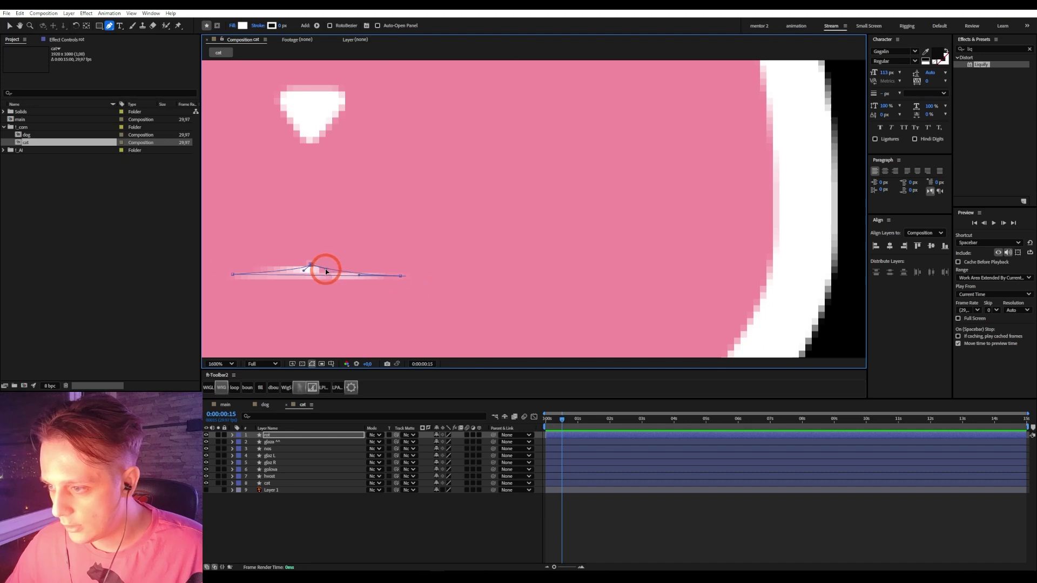
{"action": "left_click_drag", "start_coordinate": [402, 278], "coordinate": [348, 267]}
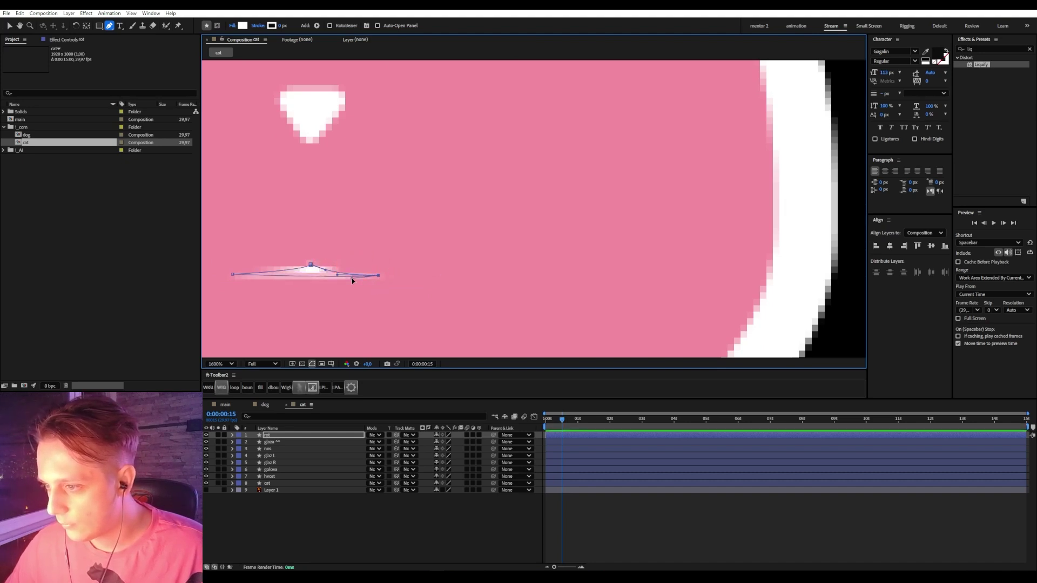
{"action": "scroll", "coordinate": [350, 253], "scroll_direction": "down", "scroll_amount": 1}
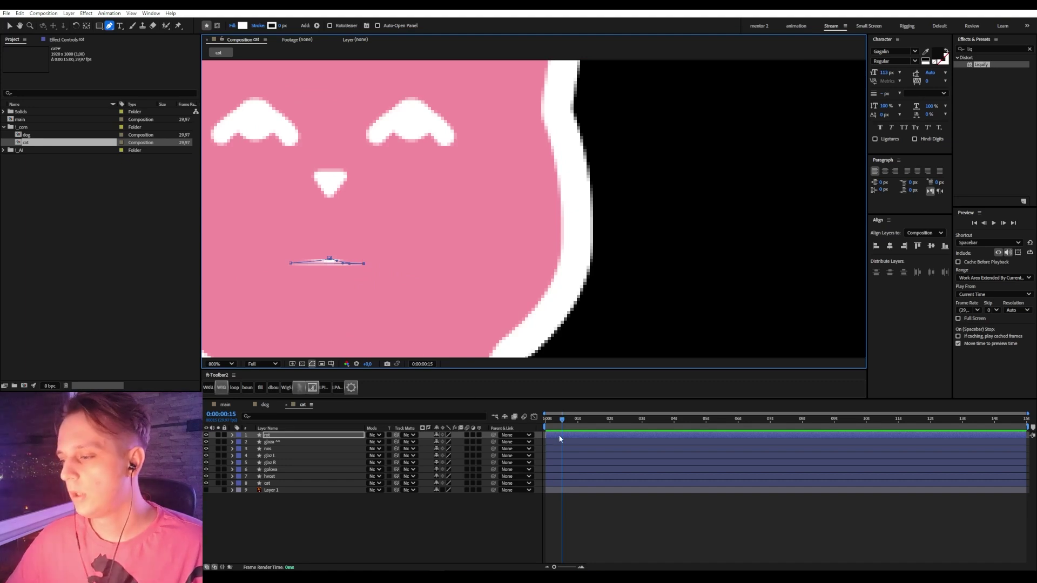
- Set a keyframe for the path of the "rot" layer's Shape 1 at 0:00:00:00
{"action": "key", "text": "Home"}
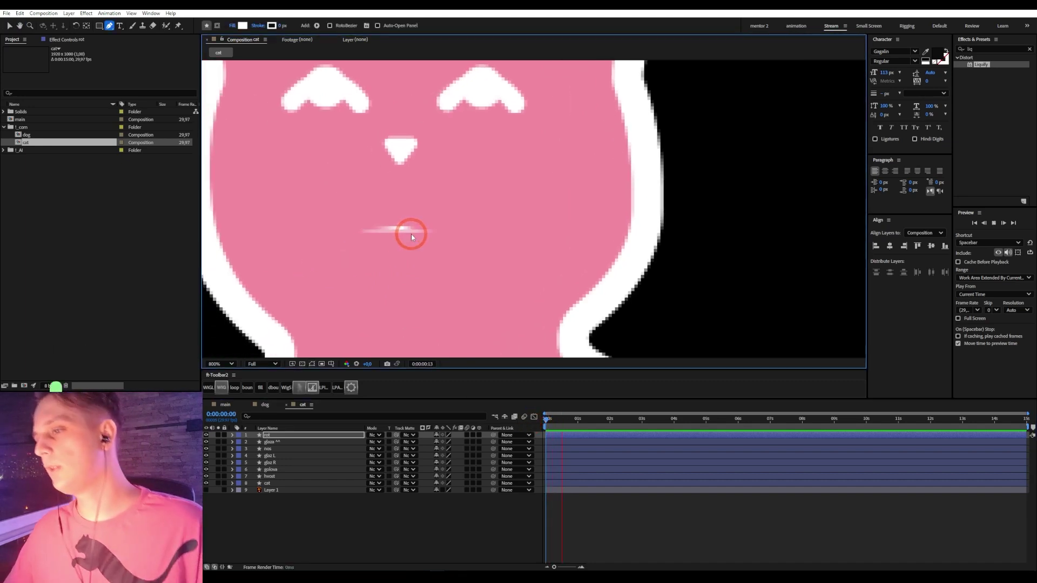
{"action": "left_click", "coordinate": [543, 418]}
{"action": "left_click", "coordinate": [254, 436]}
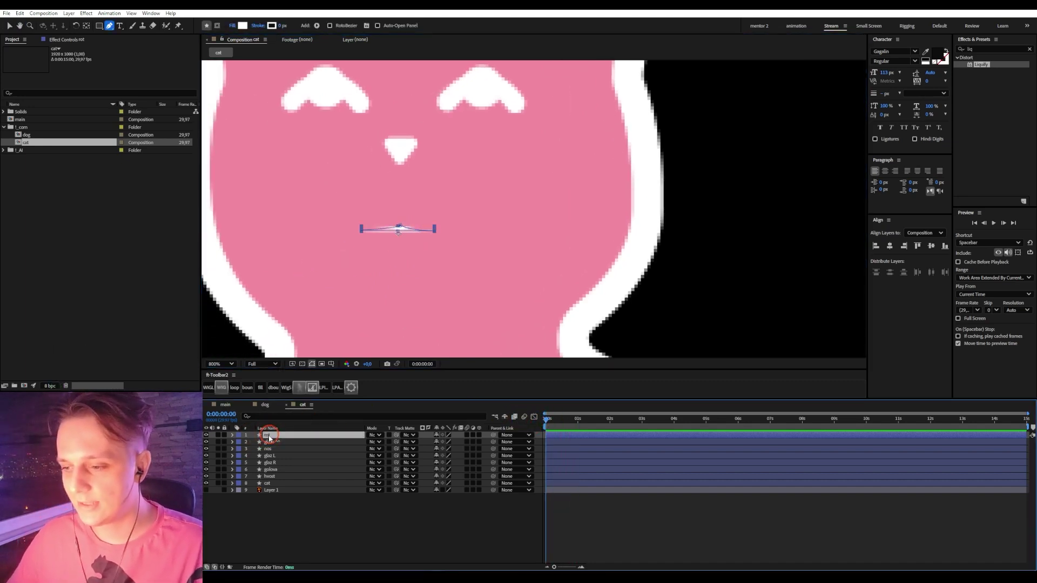
{"action": "left_click", "coordinate": [231, 439]}
{"action": "left_click", "coordinate": [233, 435]}
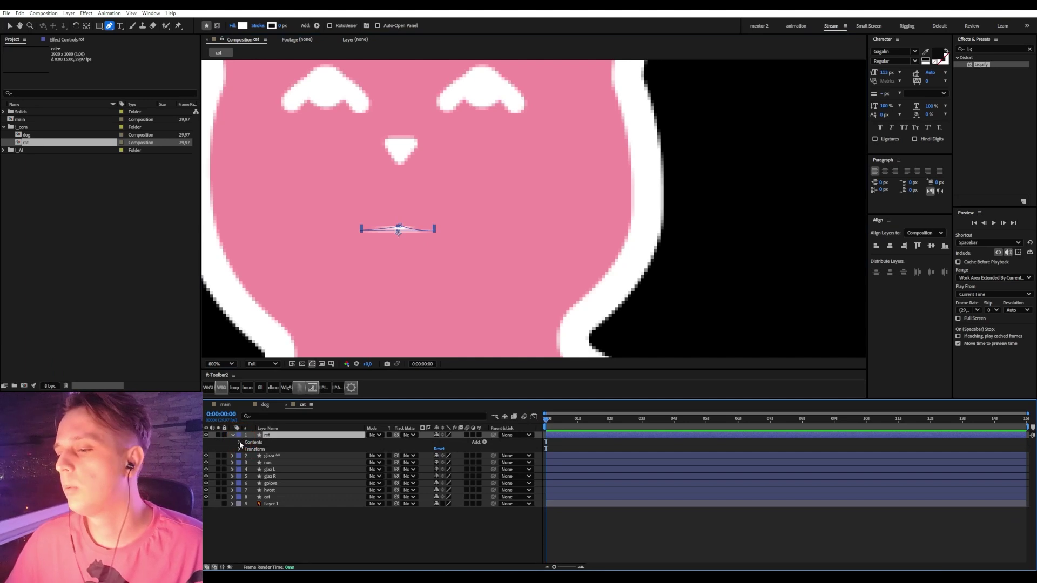
{"action": "left_click", "coordinate": [240, 442]}
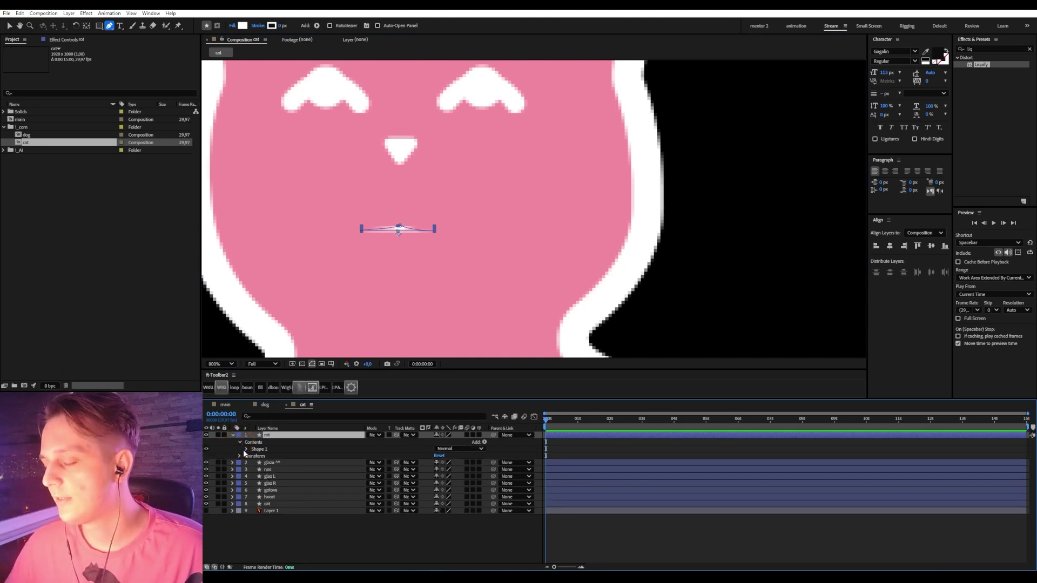
{"action": "left_click", "coordinate": [247, 448]}
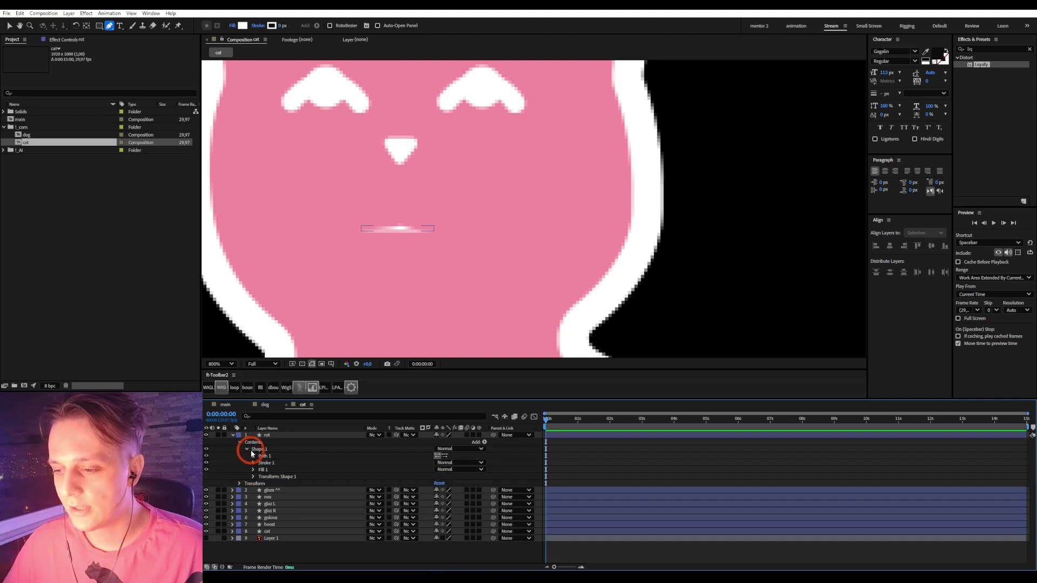
{"action": "left_click", "coordinate": [253, 456]}
{"action": "left_click", "coordinate": [266, 463]}
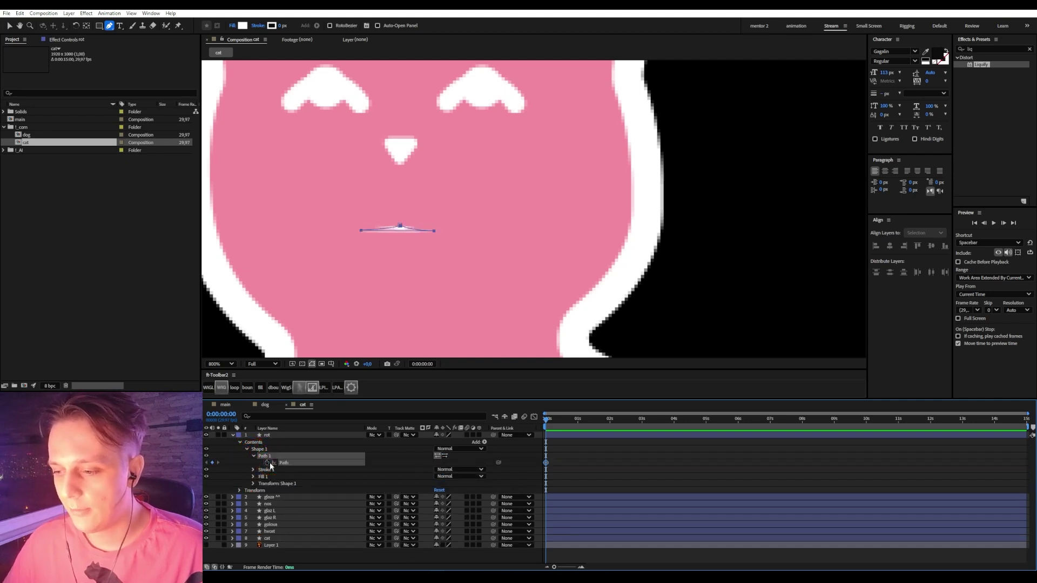
{"action": "scroll", "coordinate": [416, 217], "scroll_direction": "up", "scroll_amount": 1}
{"action": "left_click_drag", "start_coordinate": [294, 223], "coordinate": [391, 211]}
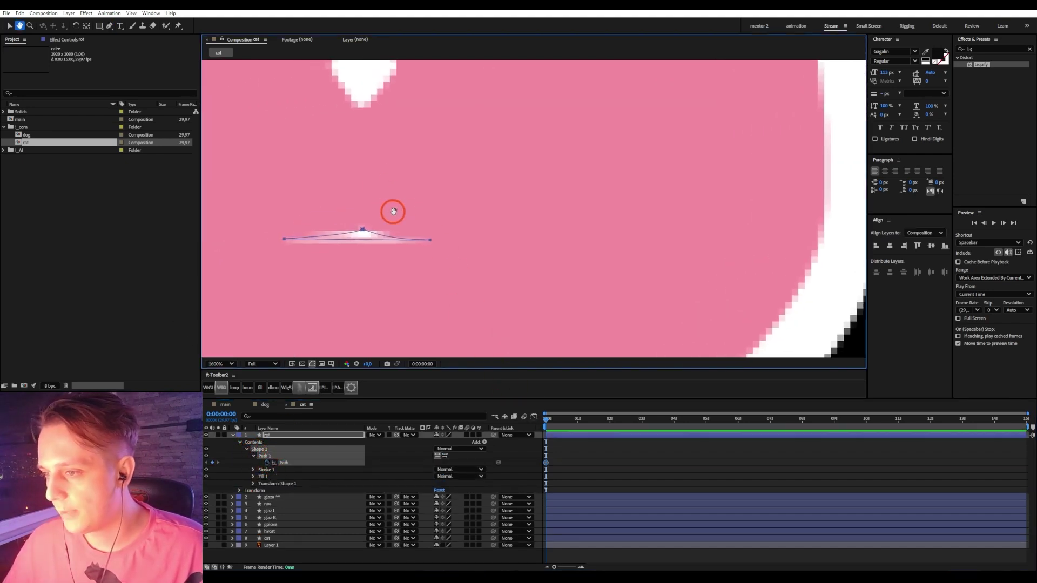
{"action": "key", "text": "Page_Down"}
{"action": "key", "text": "Page_Down"}
{"action": "key", "text": "Page_Down"}
{"action": "key", "text": "Page_Down"}
{"action": "key", "text": "Page_Down"}
{"action": "key", "text": "Page_Down"}
{"action": "key", "text": "Page_Down"}
{"action": "key", "text": "Page_Down"}
{"action": "key", "text": "Page_Down"}
{"action": "key", "text": "Page_Down"}
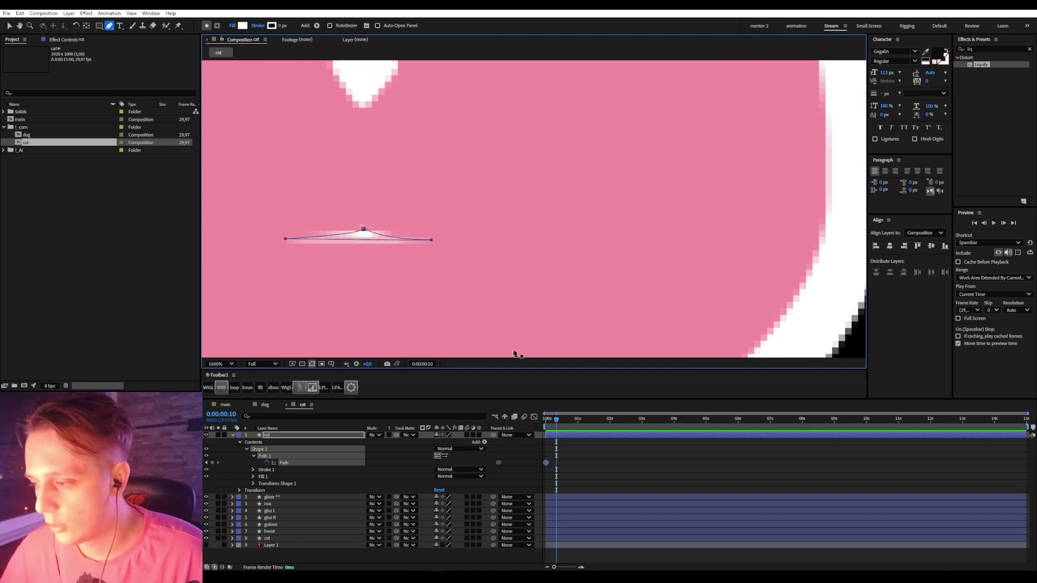
{"action": "left_click_drag", "start_coordinate": [553, 422], "coordinate": [528, 420]}
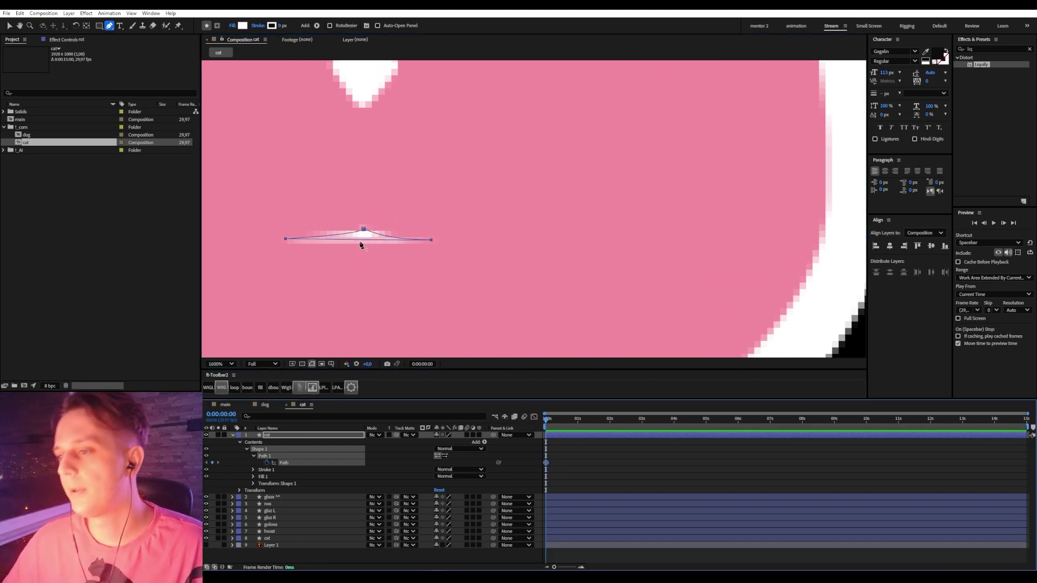
- Add a point midway along the mouth's bottom edge and, at frame 11, pull it down into a curve to open the mouth
{"action": "left_click", "coordinate": [396, 289]}
{"action": "left_click", "coordinate": [389, 238]}
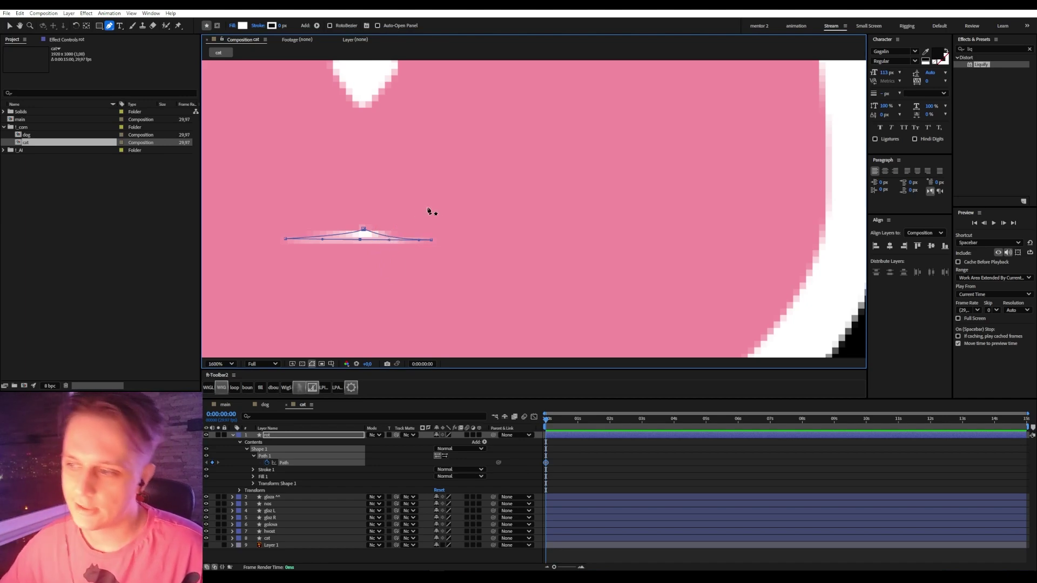
{"action": "key", "text": "shift+Page_Down"}
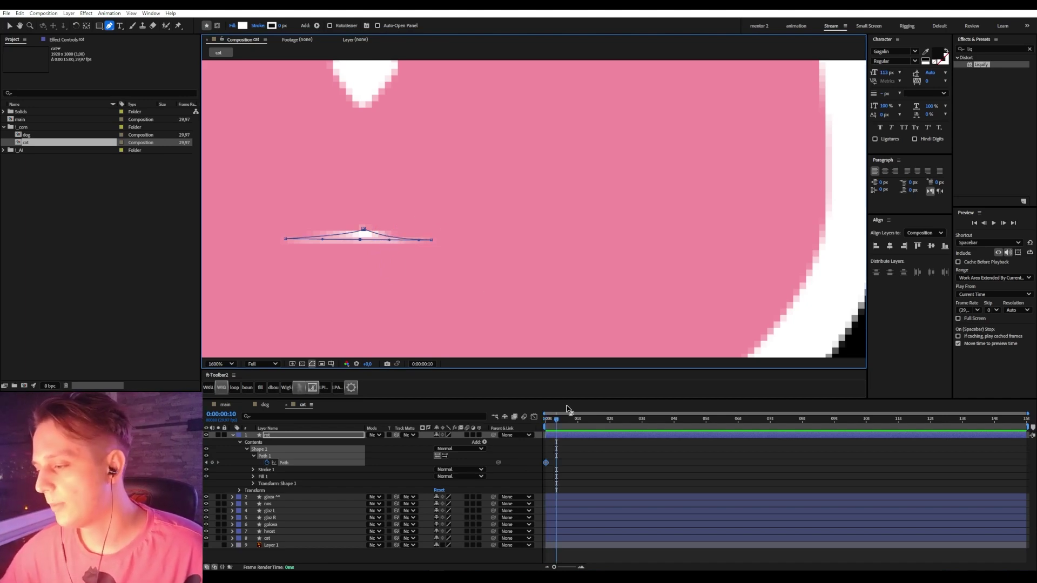
{"action": "key", "text": "Page_Down"}
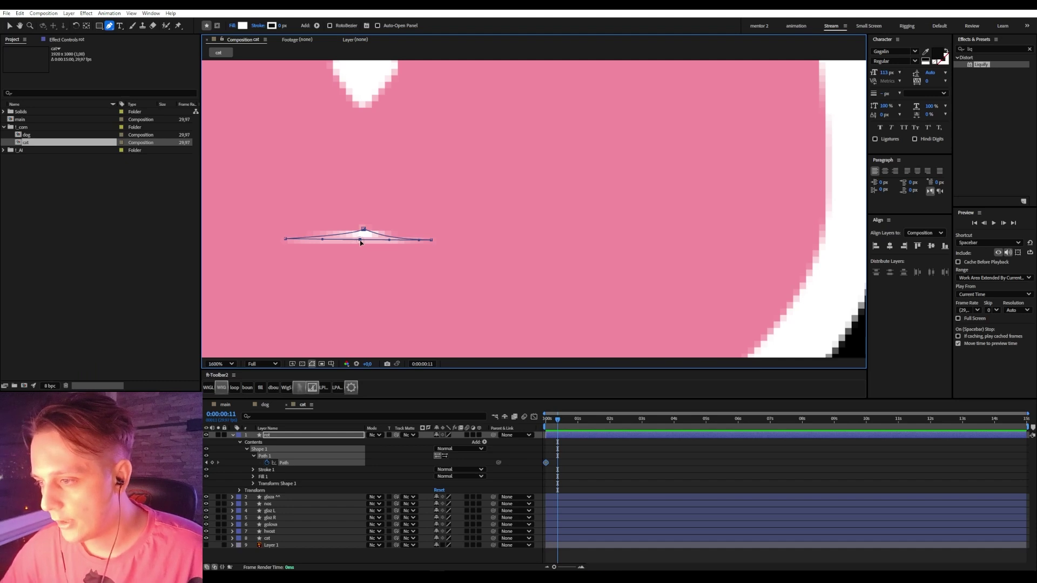
{"action": "left_click_drag", "start_coordinate": [361, 243], "coordinate": [316, 231]}
{"action": "key", "text": "comma"}
{"action": "key", "text": "comma"}
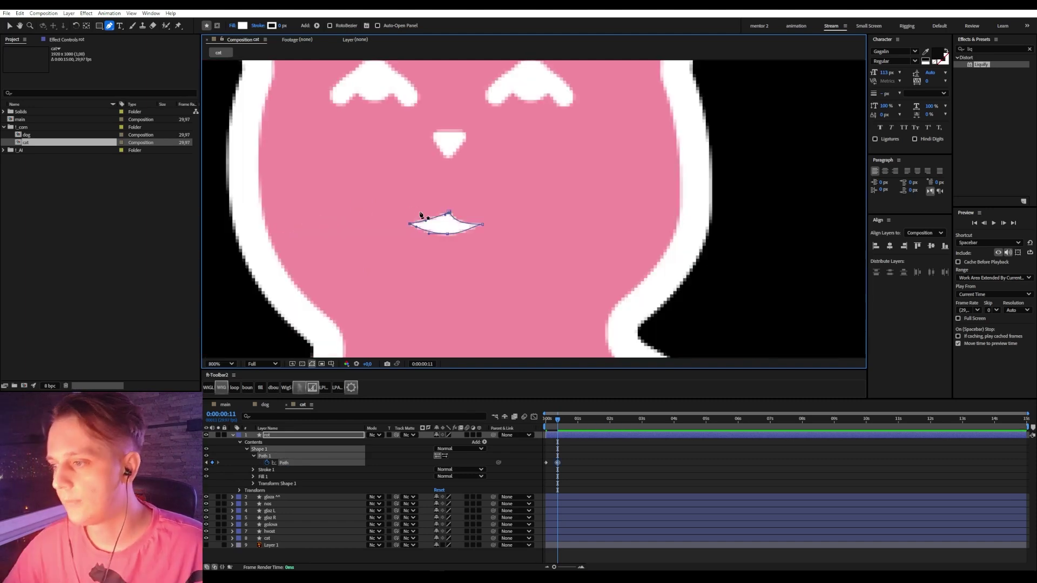
{"action": "key", "text": "period"}
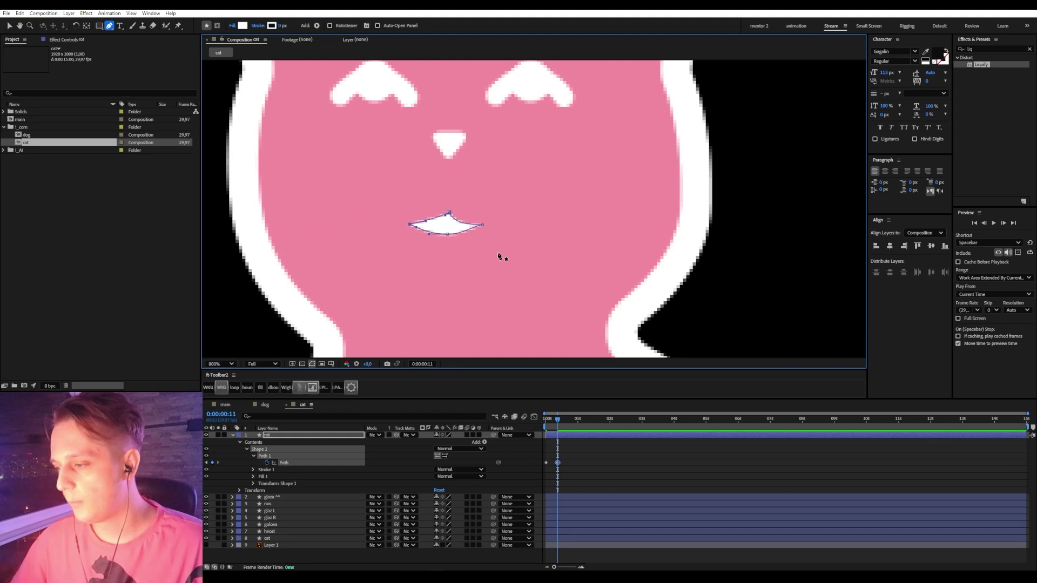
- At frame 17, open the mouth further by raising its peak, lowering the bottom point and moving the corners slightly outward
{"action": "key", "text": "Page_Down"}
{"action": "key", "text": "Page_Down"}
{"action": "key", "text": "Page_Down"}
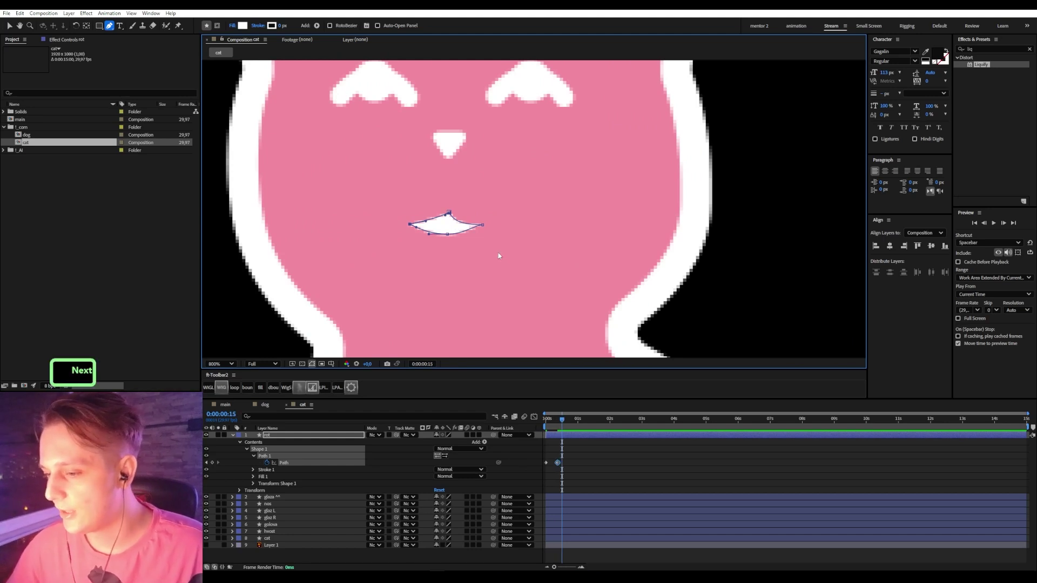
{"action": "key", "text": "Page_Down"}
{"action": "key", "text": "Page_Down"}
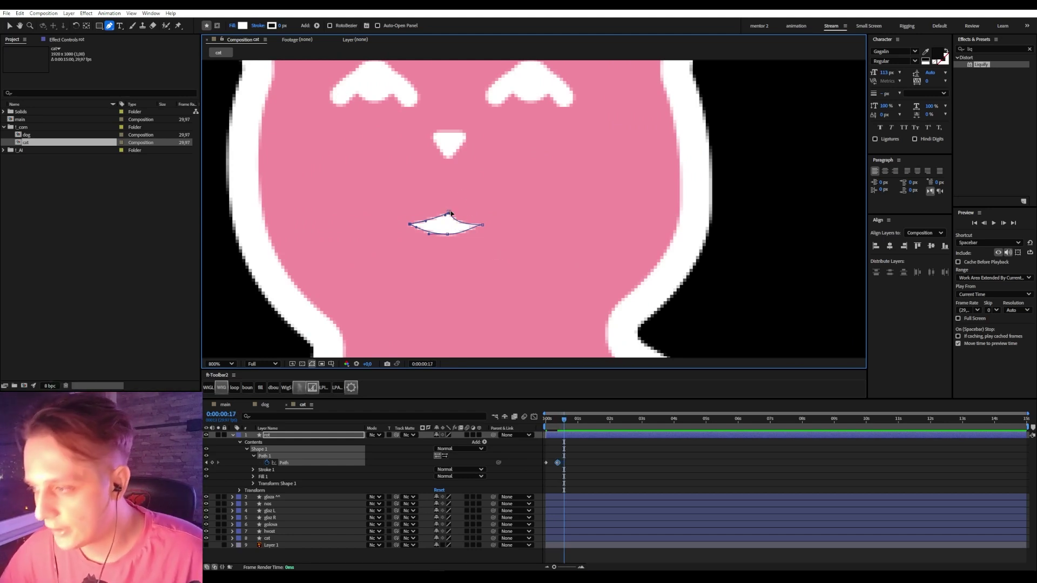
{"action": "left_click_drag", "start_coordinate": [449, 213], "coordinate": [485, 226]}
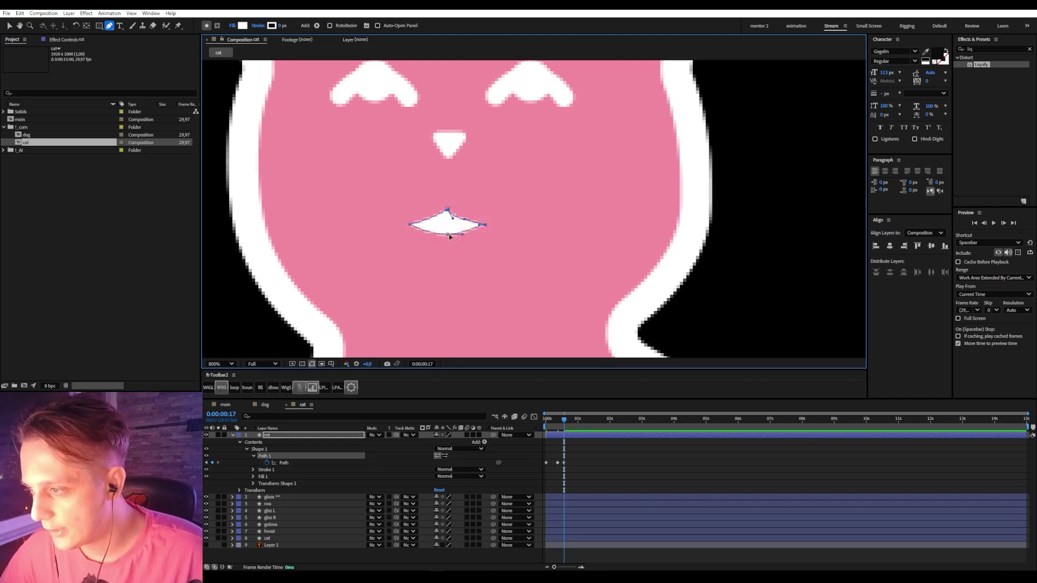
{"action": "left_click", "coordinate": [448, 234]}
{"action": "left_click_drag", "start_coordinate": [409, 222], "coordinate": [408, 226]}
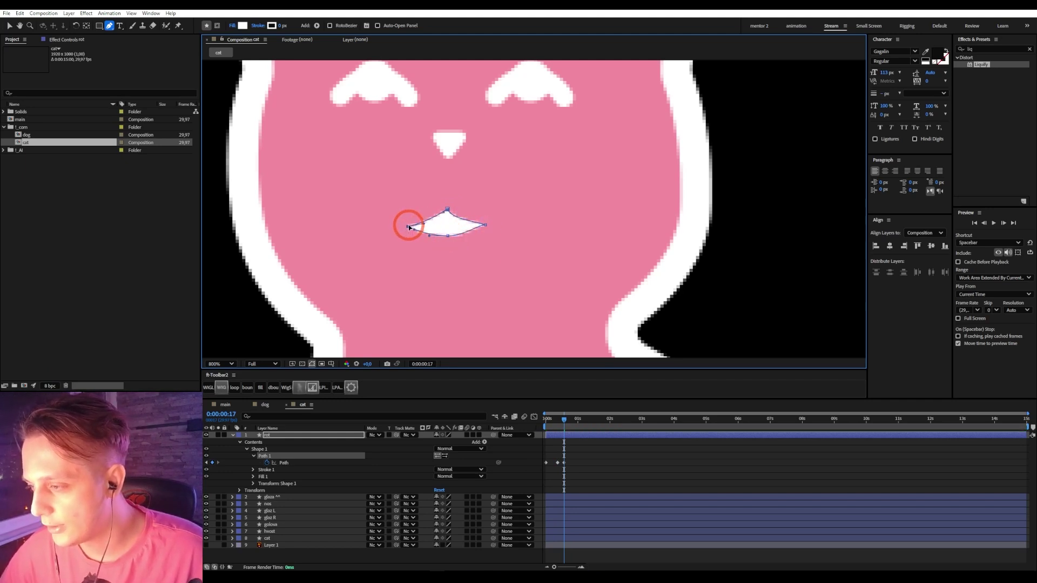
{"action": "left_click", "coordinate": [445, 209]}
{"action": "left_click", "coordinate": [475, 238]}
{"action": "left_click", "coordinate": [571, 461]}
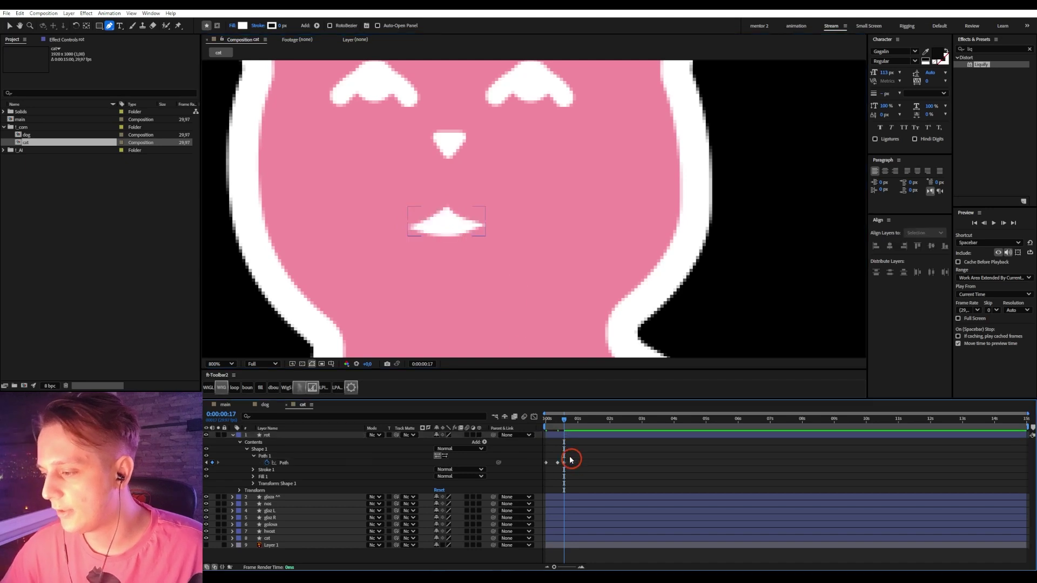
- Review the mouth opening and shift its second path keyframe to frame 3
{"action": "left_click_drag", "start_coordinate": [552, 423], "coordinate": [564, 425]}
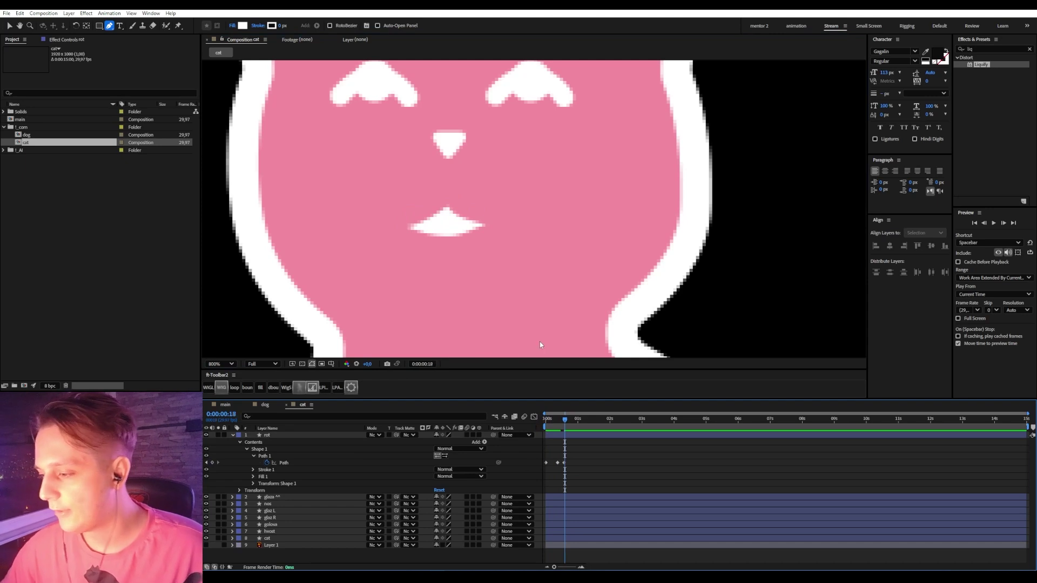
{"action": "key", "text": "Home"}
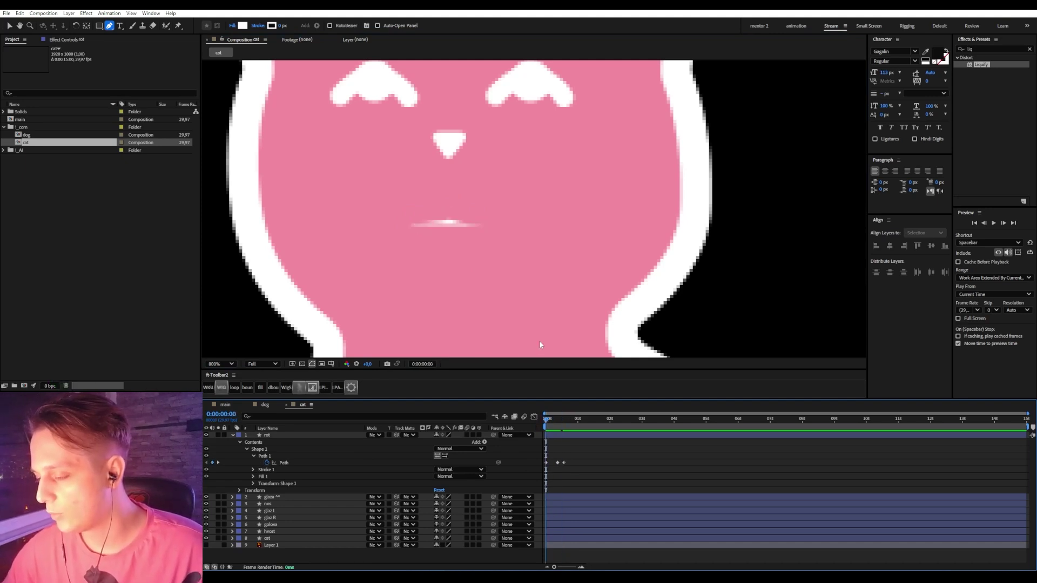
{"action": "key", "text": "Page_Down"}
{"action": "key", "text": "Page_Up"}
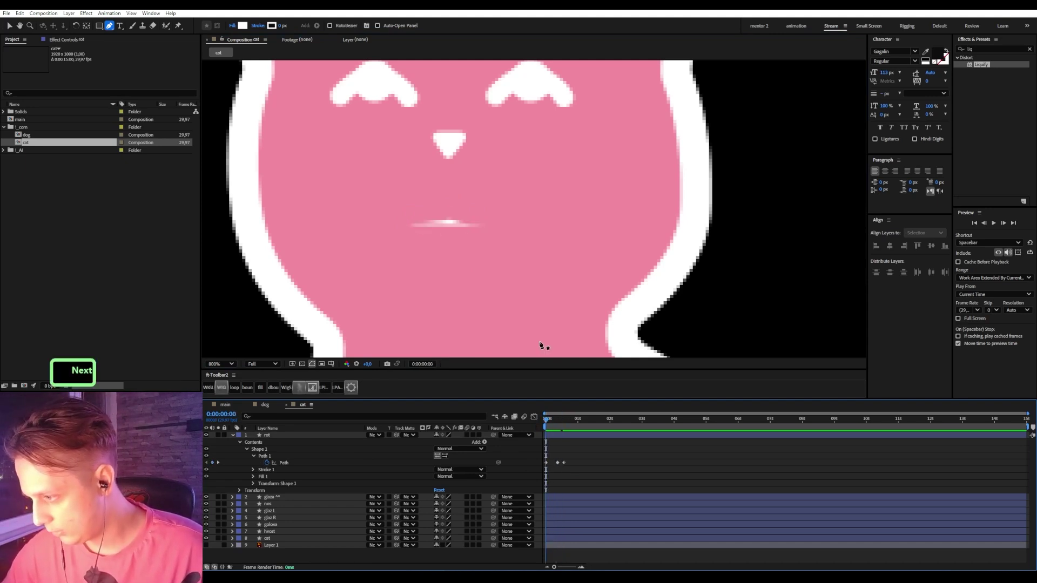
{"action": "scroll", "coordinate": [577, 461], "scroll_direction": "up", "scroll_amount": 8}
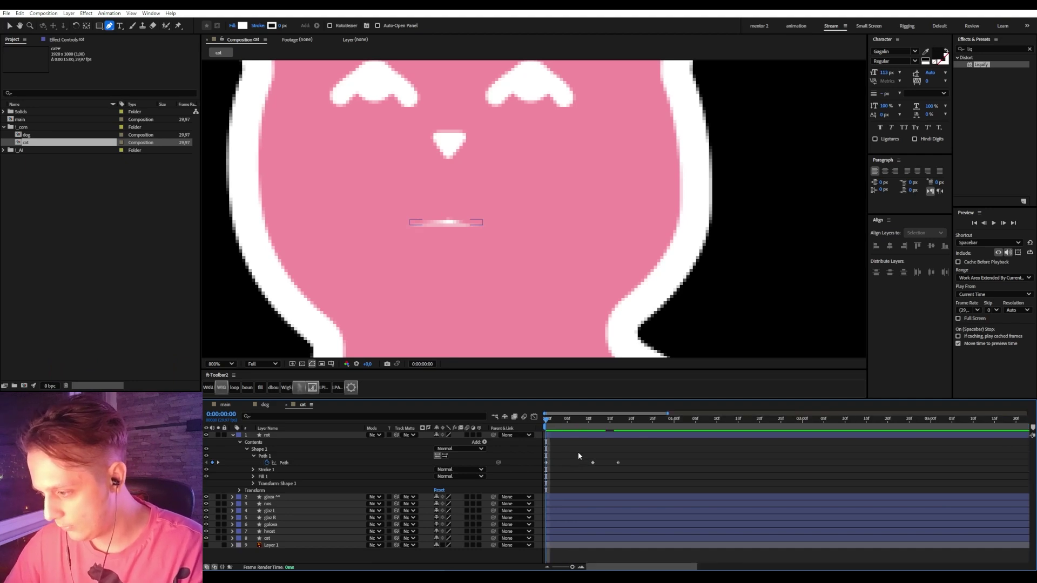
{"action": "left_click_drag", "start_coordinate": [554, 423], "coordinate": [773, 449]}
{"action": "left_click_drag", "start_coordinate": [702, 423], "coordinate": [520, 423]}
{"action": "key", "text": "Page_Down"}
{"action": "key", "text": "Page_Down"}
{"action": "left_click_drag", "start_coordinate": [733, 463], "coordinate": [596, 463]}
{"action": "key", "text": "Page_Down"}
{"action": "left_click", "coordinate": [667, 459]}
- Shift the last path keyframe of the mouth to frame 9
{"action": "key", "text": "Page_Down"}
{"action": "key", "text": "Page_Down"}
{"action": "key", "text": "Page_Down"}
{"action": "key", "text": "Page_Down"}
{"action": "key", "text": "Page_Down"}
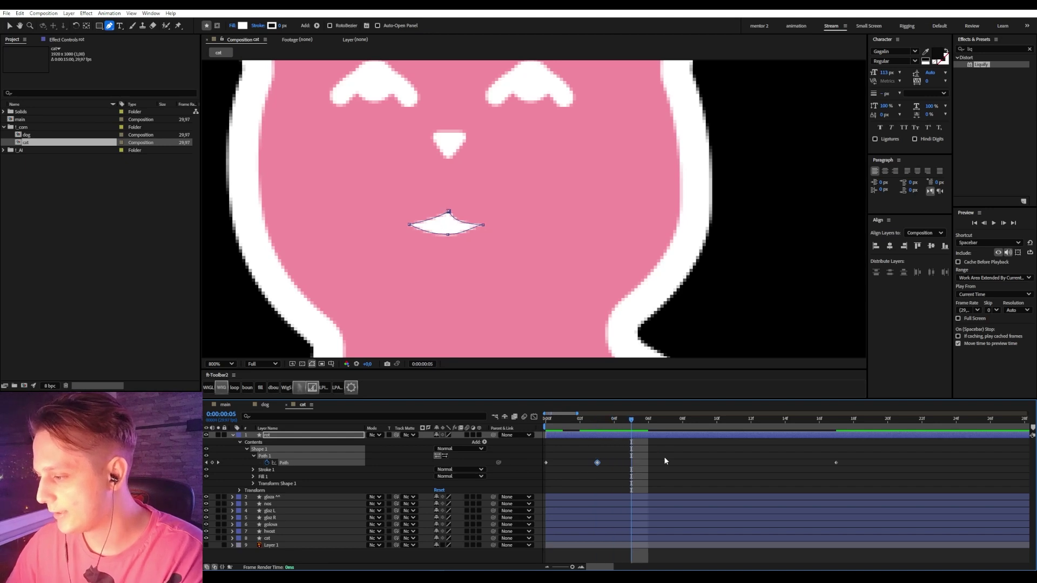
{"action": "key", "text": "Page_Down"}
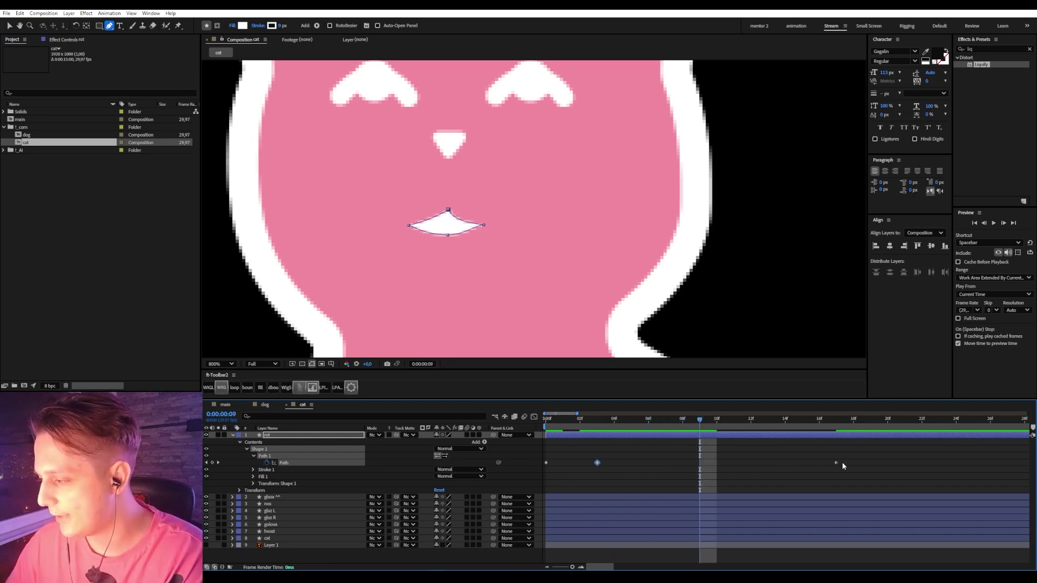
{"action": "left_click_drag", "start_coordinate": [836, 463], "coordinate": [699, 475]}
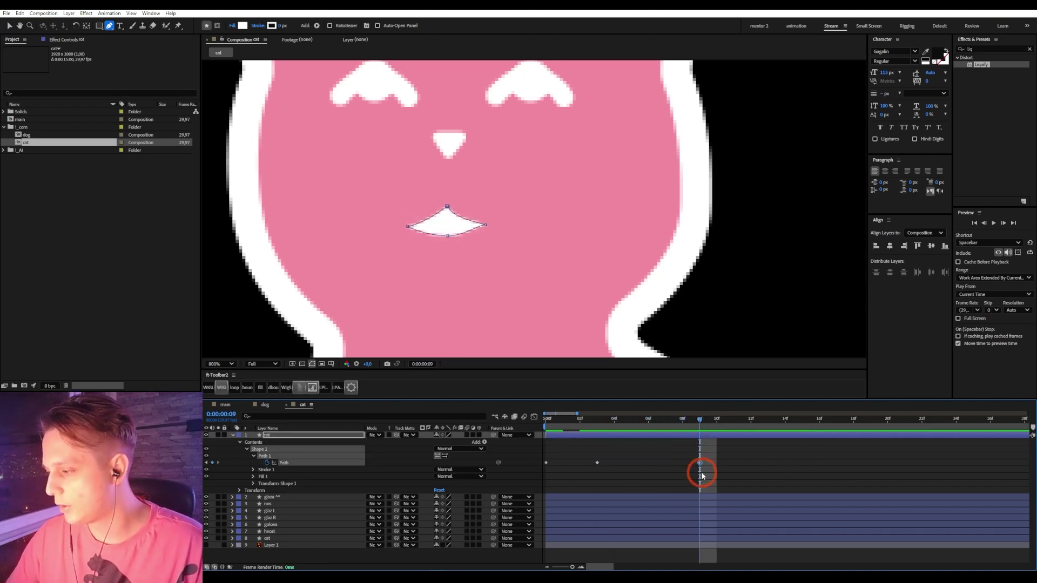
- At frame 12, turn the peak of the mouth path into a smooth curve point
{"action": "left_click_drag", "start_coordinate": [579, 419], "coordinate": [507, 419]}
{"action": "key", "text": "space"}
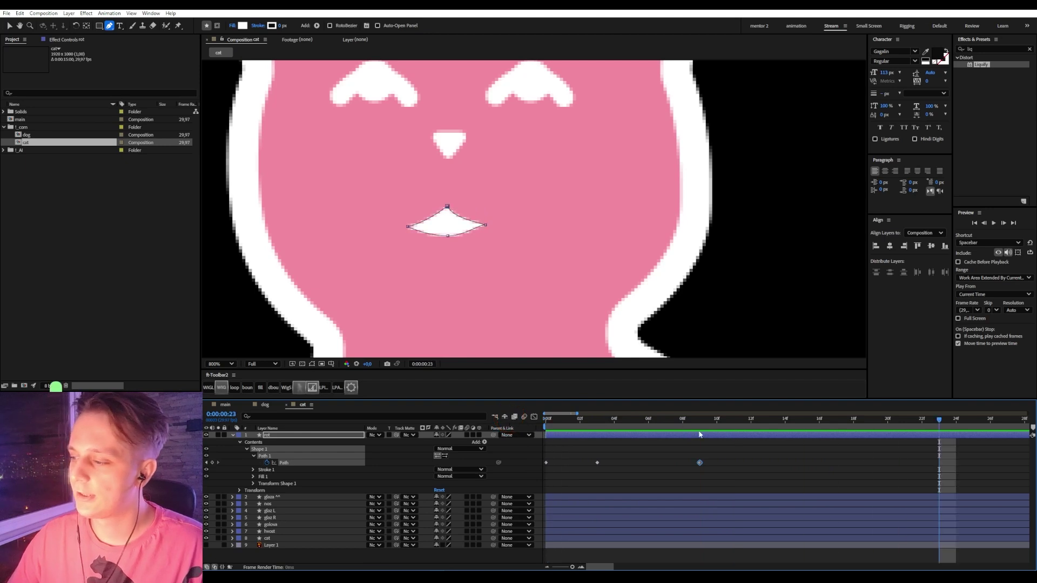
{"action": "left_click", "coordinate": [695, 420]}
{"action": "key", "text": "Page_Down"}
{"action": "key", "text": "Page_Down"}
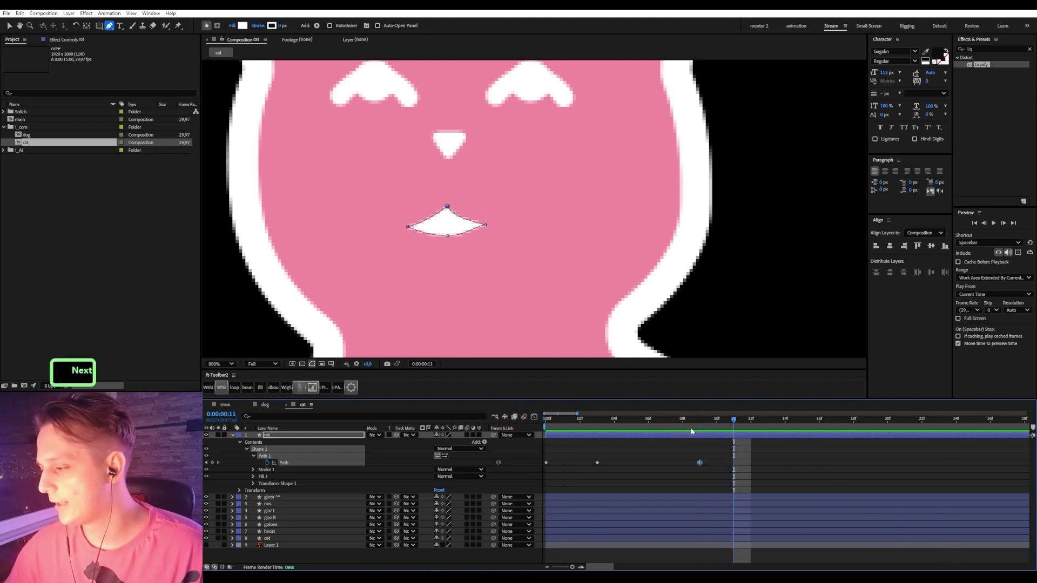
{"action": "left_click", "coordinate": [764, 468]}
{"action": "left_click", "coordinate": [743, 431]}
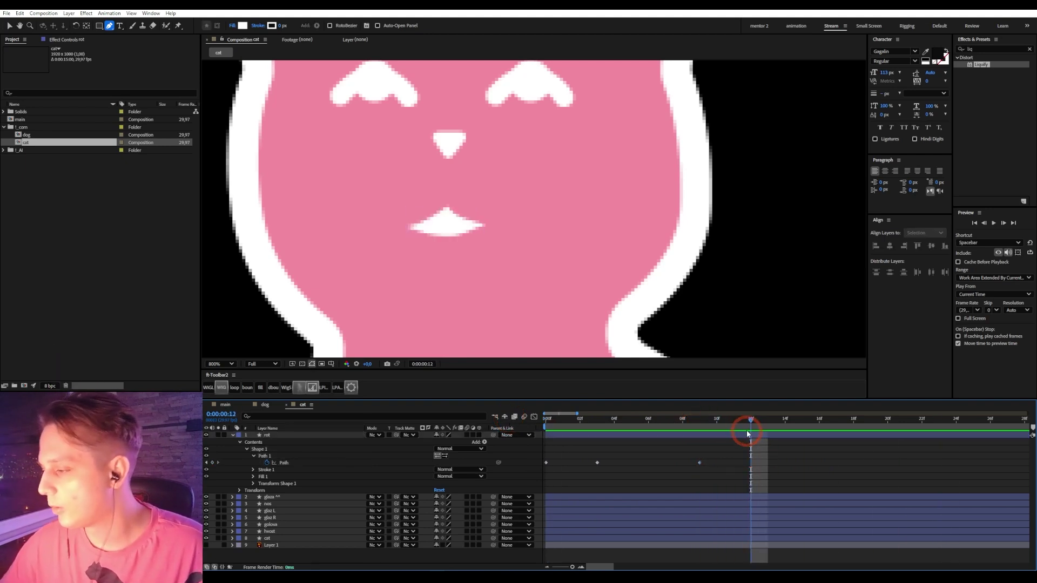
{"action": "left_click", "coordinate": [447, 206]}
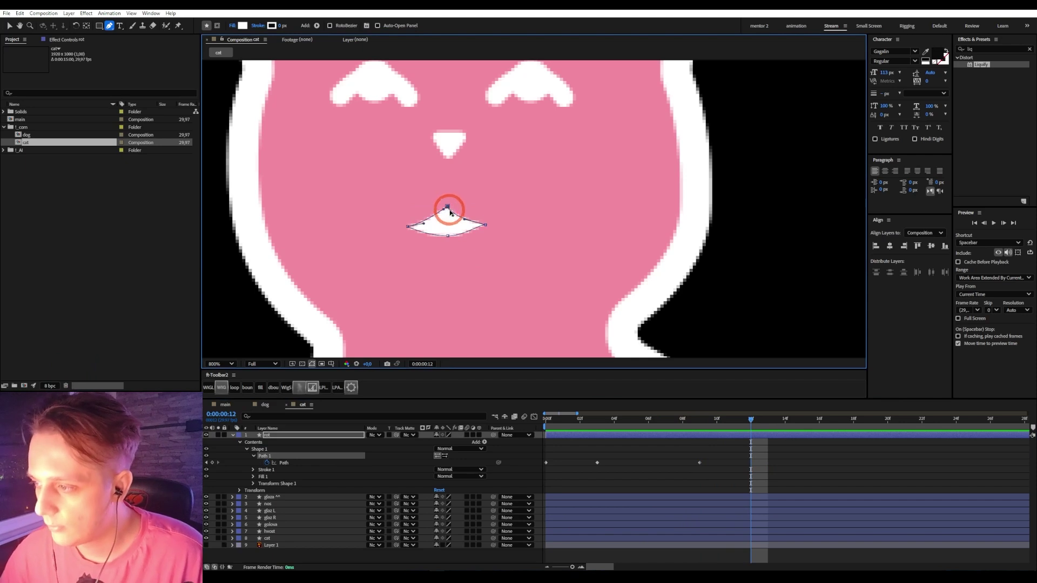
{"action": "left_click_drag", "start_coordinate": [452, 216], "coordinate": [459, 209]}
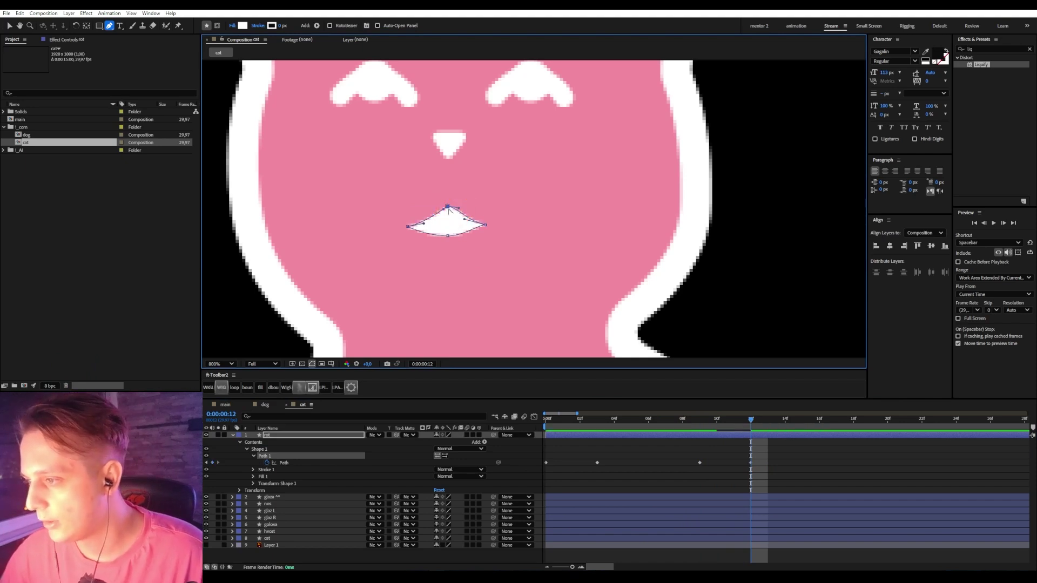
{"action": "left_click", "coordinate": [448, 206]}
{"action": "left_click", "coordinate": [448, 206], "text": "alt"}
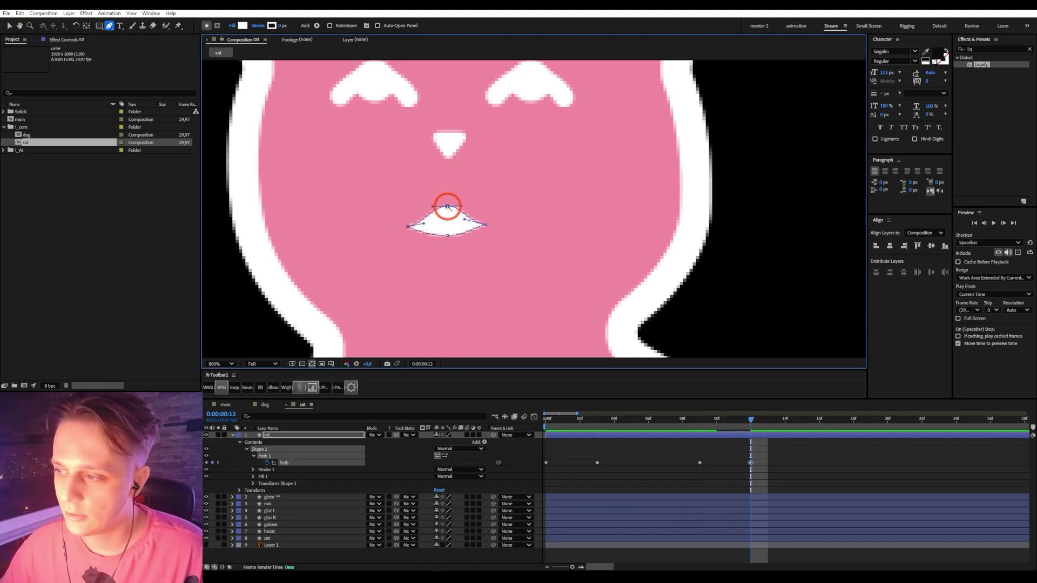
- Smooth the mouth's bottom point and both corners, and pull the corners inward so the mouth becomes an oval
{"action": "left_click", "coordinate": [448, 236], "text": "alt"}
{"action": "left_click", "coordinate": [448, 236], "text": "alt"}
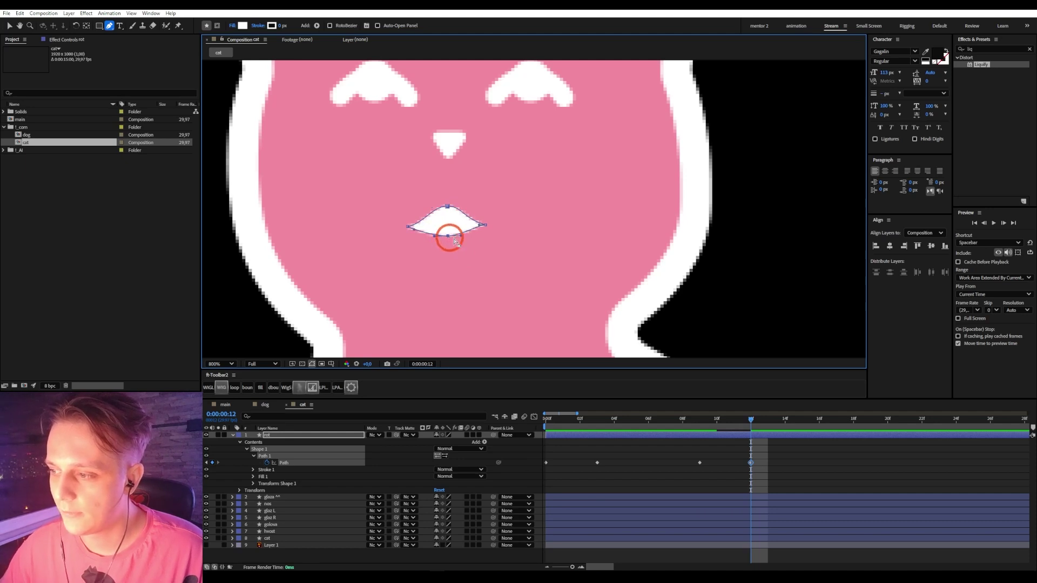
{"action": "left_click", "coordinate": [486, 225], "text": "alt"}
{"action": "left_click", "coordinate": [486, 226], "text": "alt"}
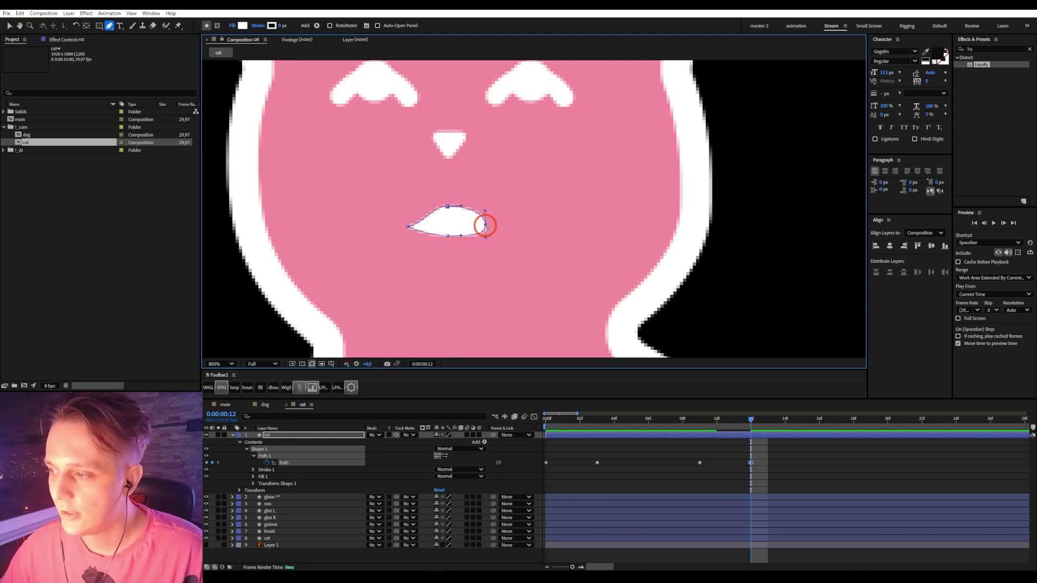
{"action": "left_click", "coordinate": [408, 226], "text": "alt"}
{"action": "left_click", "coordinate": [408, 226], "text": "alt"}
{"action": "left_click_drag", "start_coordinate": [408, 213], "coordinate": [410, 224]}
{"action": "mouse_move", "coordinate": [485, 226]}
{"action": "left_mouse_down"}
{"action": "mouse_move", "coordinate": [478, 214]}
{"action": "mouse_move", "coordinate": [480, 237]}
{"action": "left_mouse_up"}
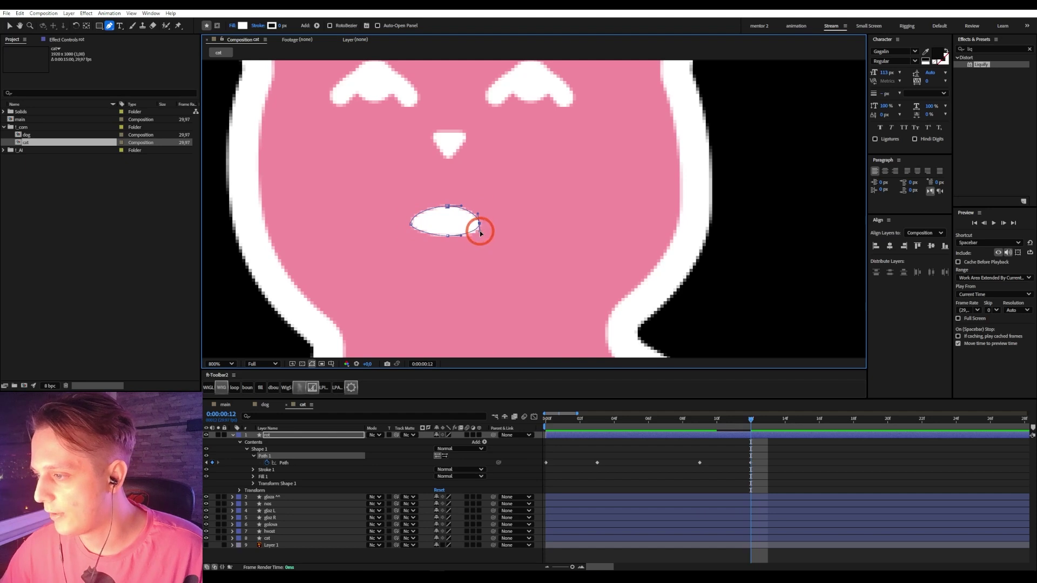
- At frame 17, shrink the mouth to a small, narrow shape by moving its corners, top and bottom points inward
{"action": "key", "text": "Page_Down"}
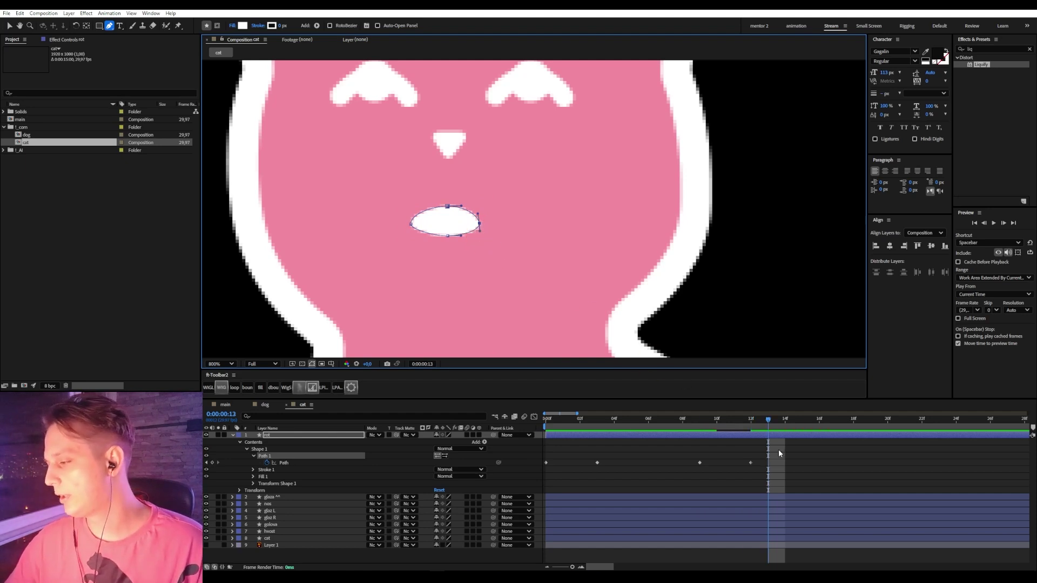
{"action": "key", "text": "Page_Down"}
{"action": "key", "text": "Page_Down"}
{"action": "key", "text": "Page_Down"}
{"action": "key", "text": "Page_Down"}
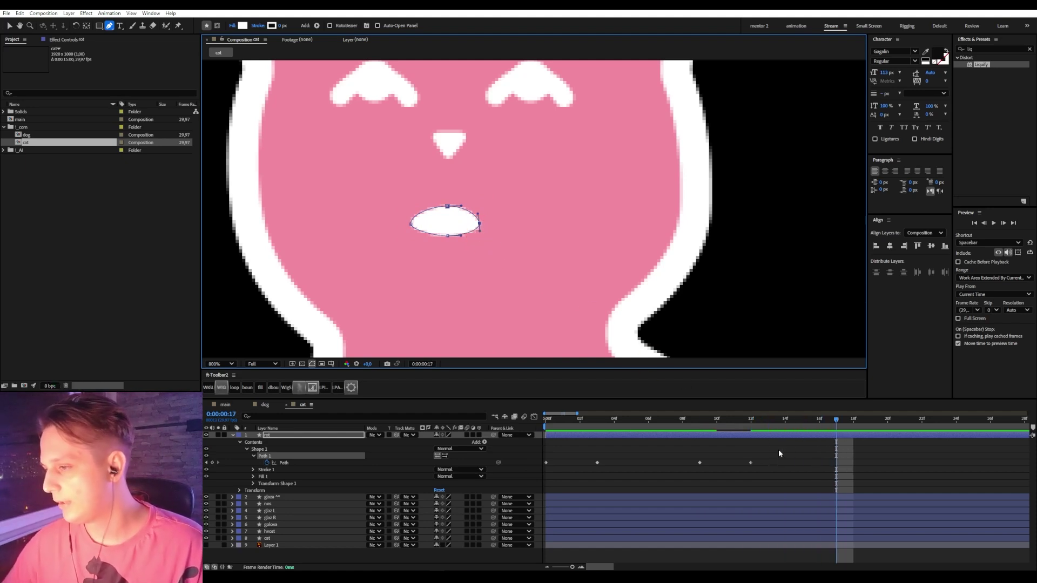
{"action": "left_click_drag", "start_coordinate": [479, 224], "coordinate": [448, 215]}
{"action": "left_click", "coordinate": [446, 216]}
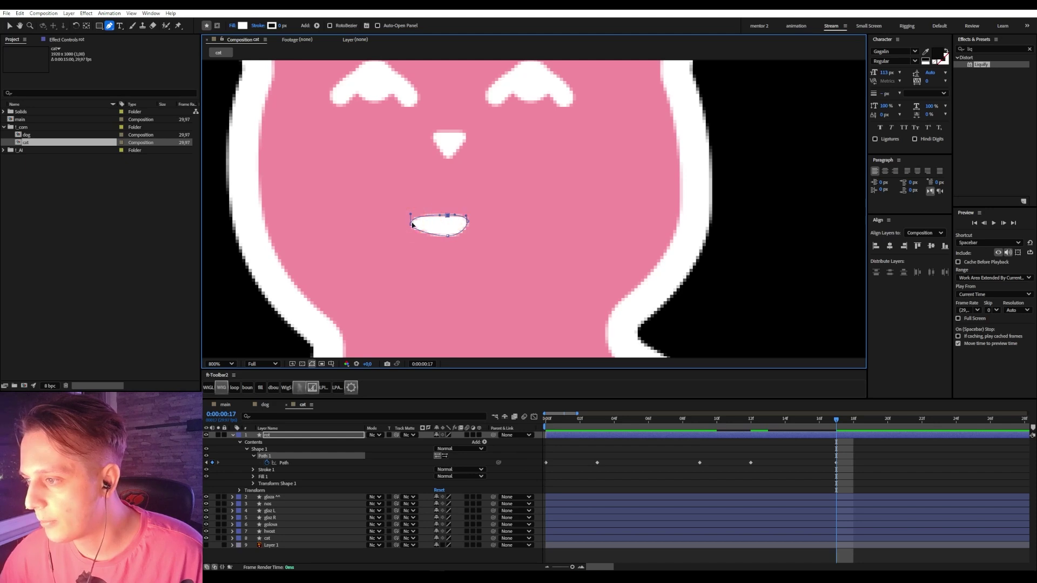
{"action": "left_click_drag", "start_coordinate": [413, 222], "coordinate": [447, 227]}
- Apply Easy Ease to all path keyframes of the mouth and play back the animation
{"action": "left_click_drag", "start_coordinate": [724, 421], "coordinate": [544, 420]}
{"action": "left_click_drag", "start_coordinate": [896, 445], "coordinate": [440, 481]}
{"action": "key", "text": "F9"}
{"action": "left_click_drag", "start_coordinate": [562, 424], "coordinate": [543, 420]}
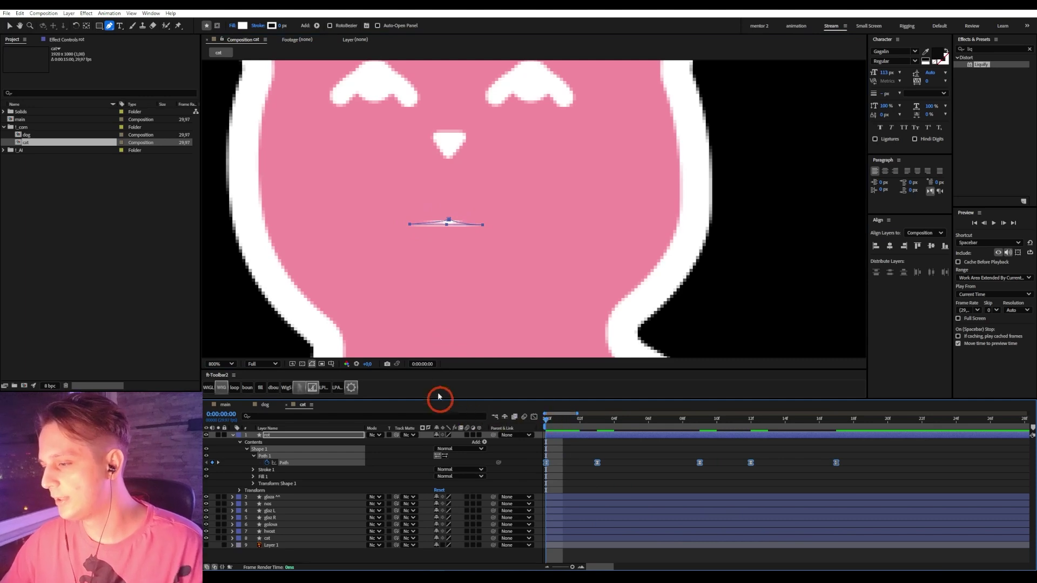
{"action": "scroll", "coordinate": [486, 202], "scroll_direction": "down", "scroll_amount": 1}
{"action": "key", "text": "space"}
{"action": "key", "text": "space"}
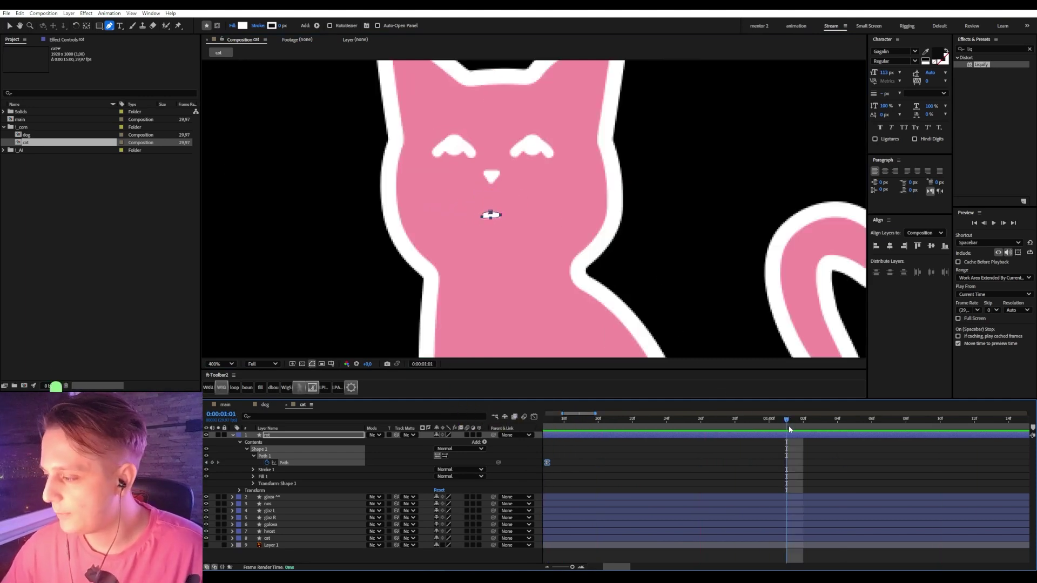
- Trim the mouth layer's end at frame 17, and shift the layer so that it starts at frame 17
{"action": "left_click_drag", "start_coordinate": [788, 427], "coordinate": [665, 444]}
{"action": "left_click", "coordinate": [550, 566]}
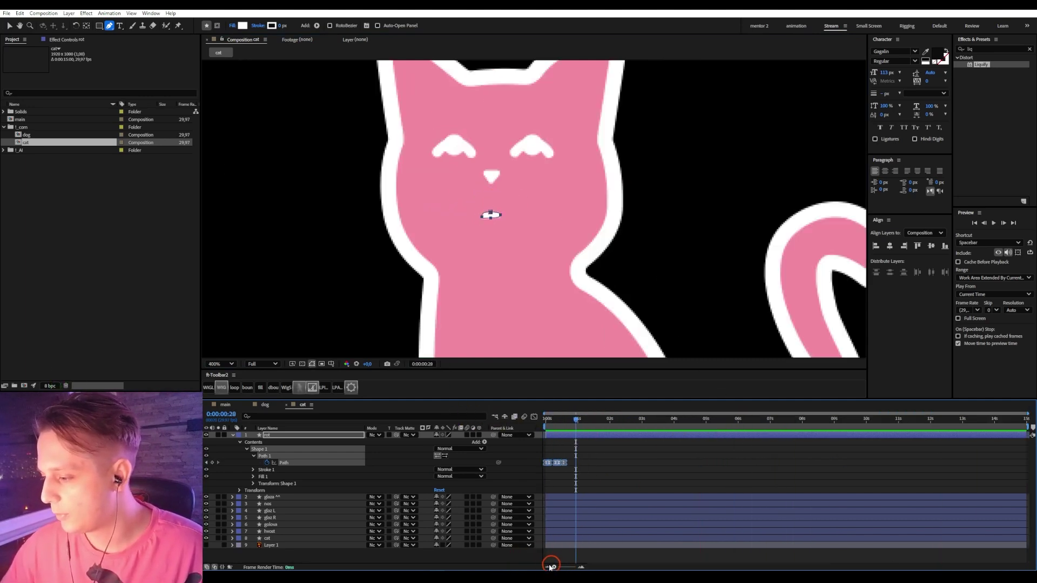
{"action": "left_click_drag", "start_coordinate": [576, 418], "coordinate": [564, 419]}
{"action": "left_click", "coordinate": [589, 461]}
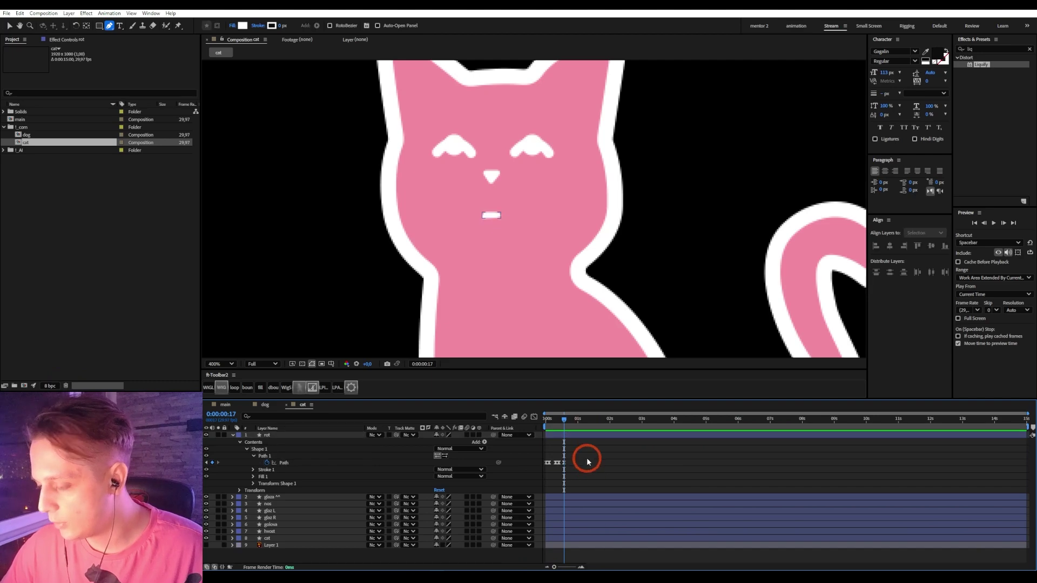
{"action": "left_click", "coordinate": [586, 439]}
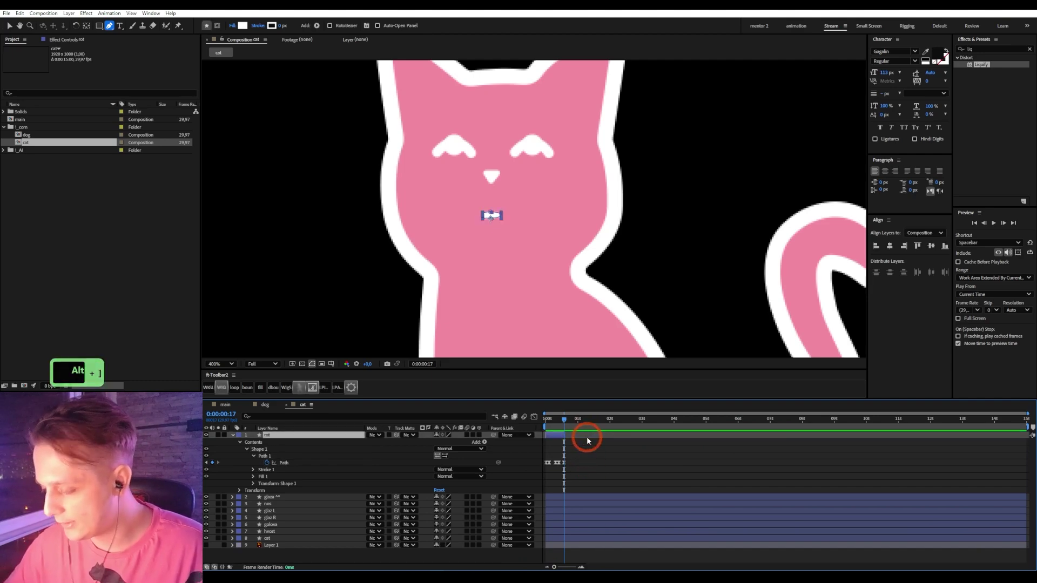
{"action": "left_click_drag", "start_coordinate": [551, 437], "coordinate": [536, 416]}
{"action": "key", "text": "space"}
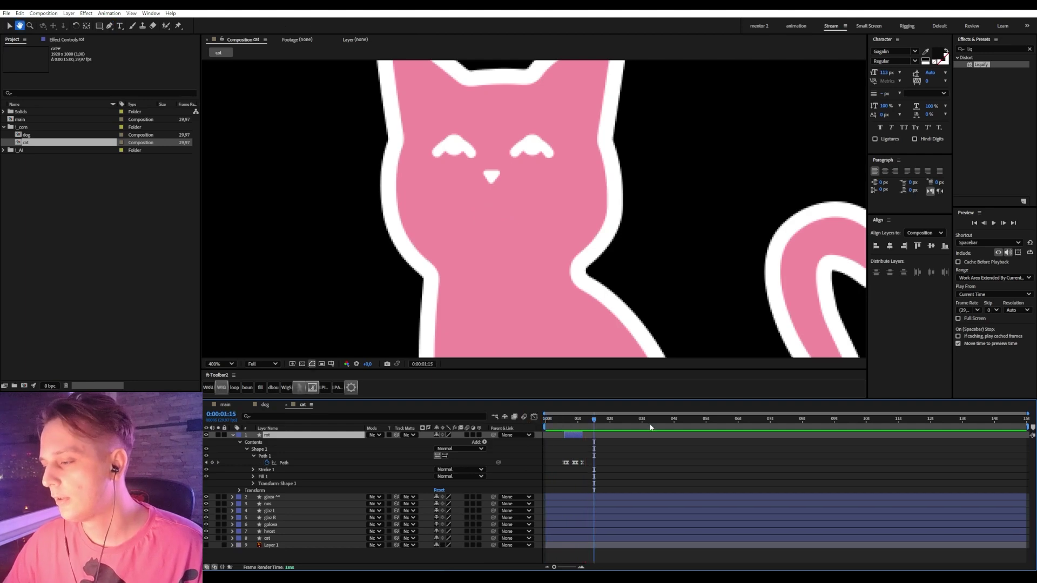
- Inspect the speed graph of the mouth's path keyframes and return to the layer bar view
{"action": "left_click_drag", "start_coordinate": [595, 461], "coordinate": [524, 491]}
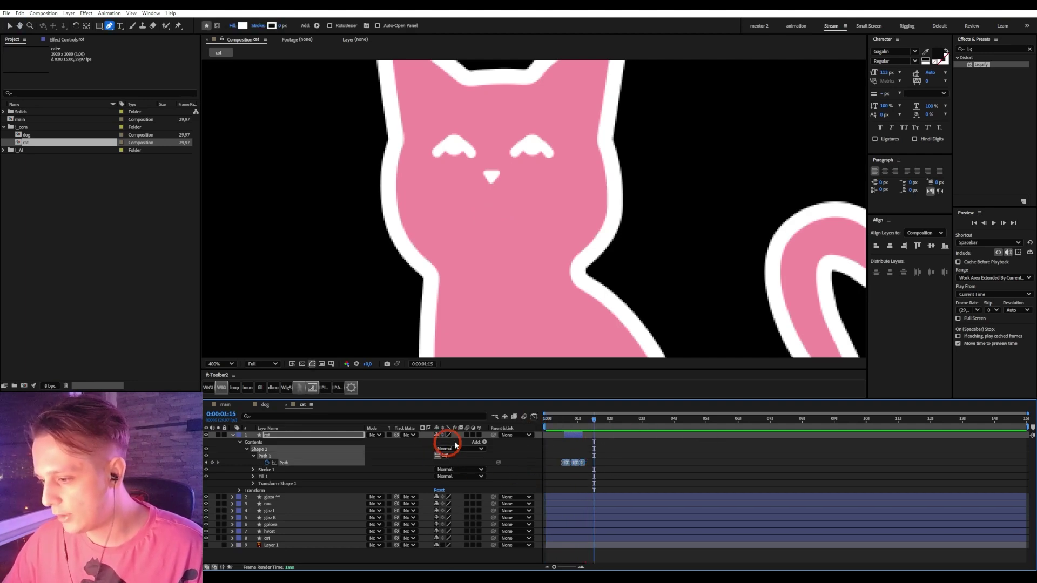
{"action": "left_click", "coordinate": [533, 417]}
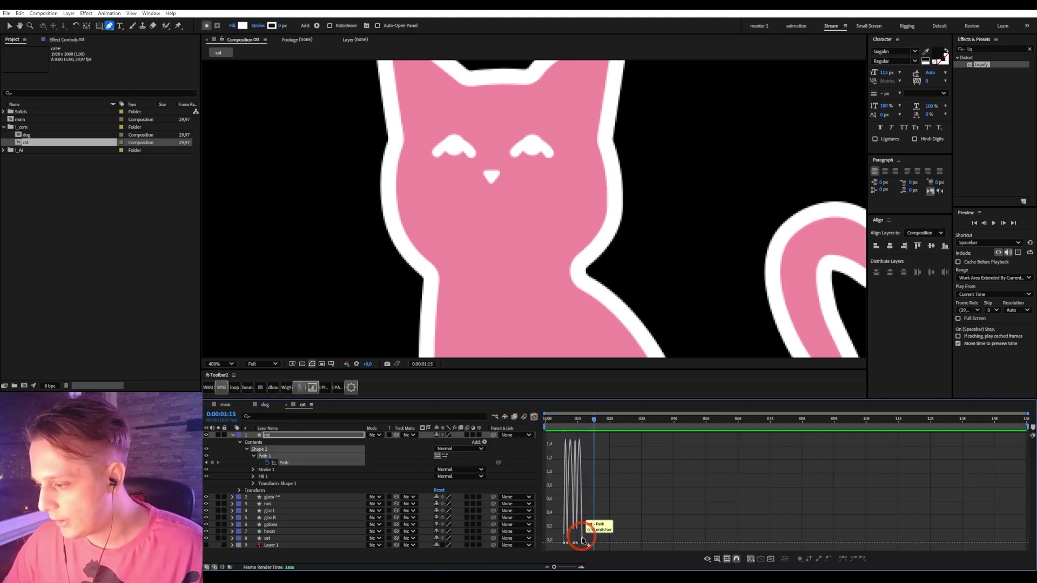
{"action": "left_click", "coordinate": [569, 421]}
{"action": "left_click", "coordinate": [534, 417]}
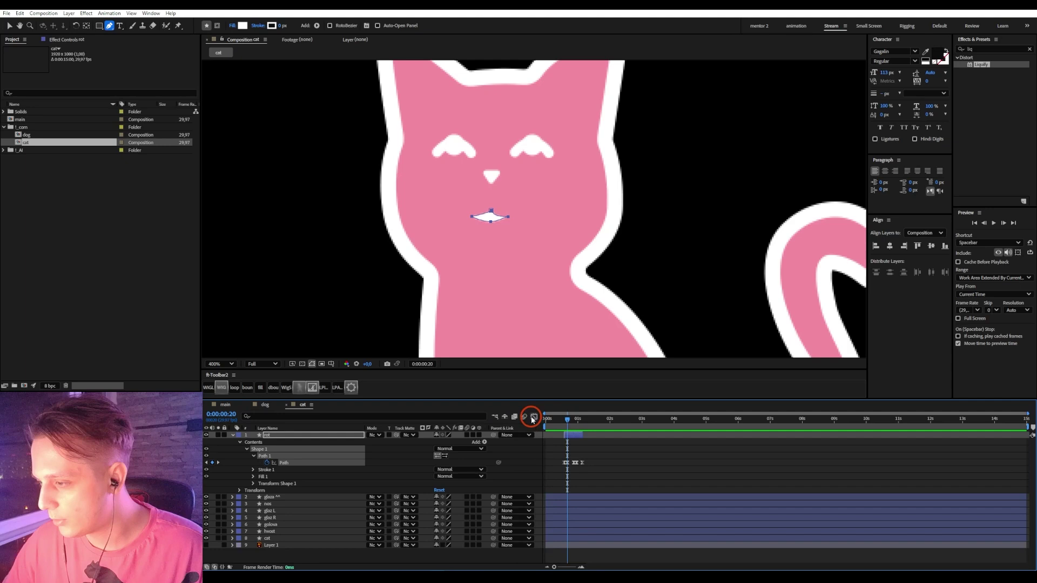
- Examine the mouth's shape changes around its path keyframes at a closer timeline scale
{"action": "left_click", "coordinate": [608, 460]}
{"action": "key", "text": "equal"}
{"action": "key", "text": "equal"}
{"action": "left_click", "coordinate": [585, 421]}
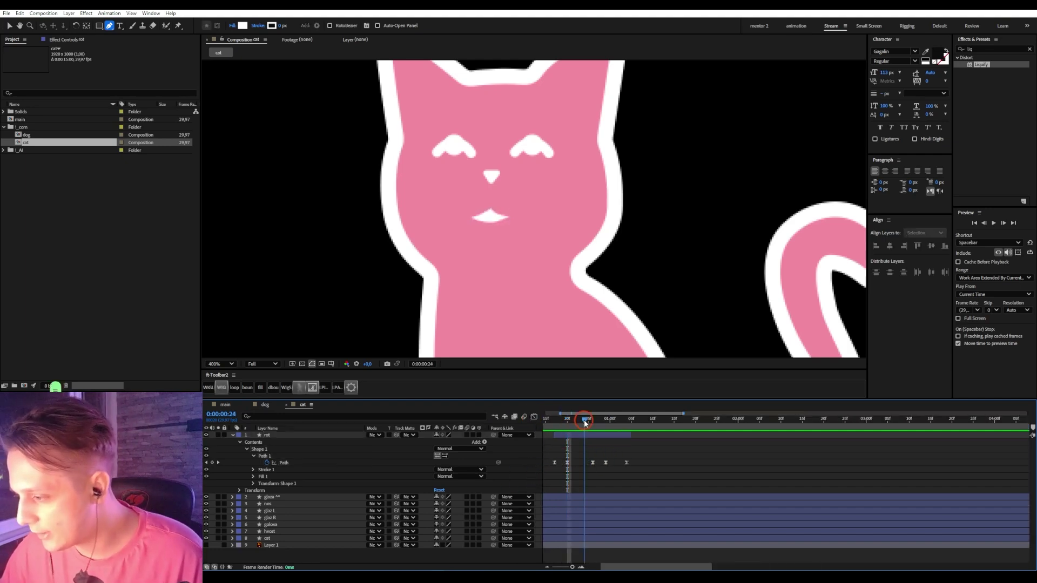
{"action": "mouse_move", "coordinate": [585, 423]}
{"action": "left_mouse_down"}
{"action": "mouse_move", "coordinate": [618, 431]}
{"action": "mouse_move", "coordinate": [563, 427]}
{"action": "mouse_move", "coordinate": [589, 426]}
{"action": "left_mouse_up"}
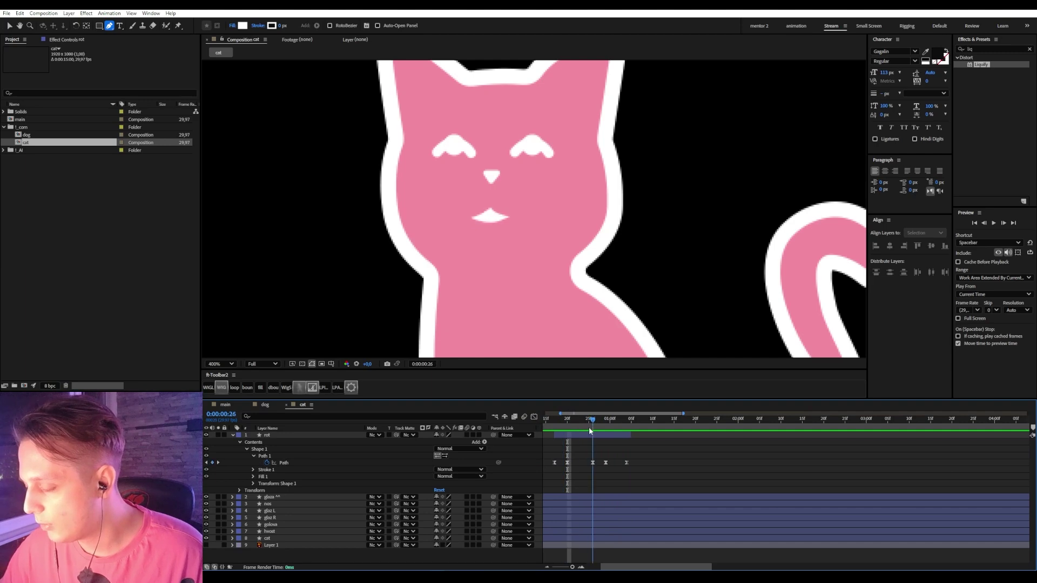
{"action": "left_click_drag", "start_coordinate": [637, 463], "coordinate": [596, 472]}
{"action": "left_click_drag", "start_coordinate": [573, 415], "coordinate": [607, 439]}
{"action": "left_click", "coordinate": [674, 452]}
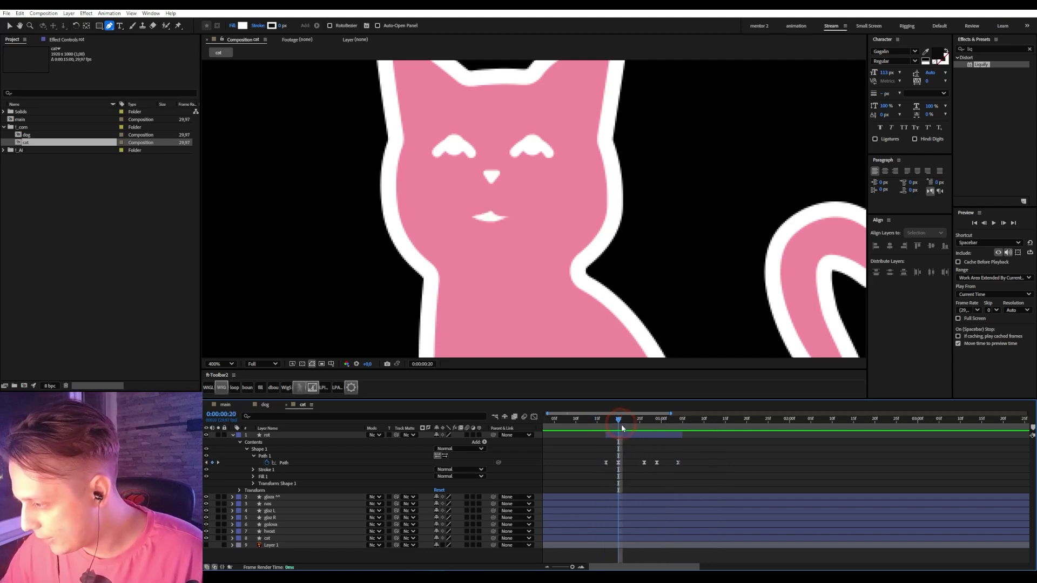
- Shift the third path keyframe of the mouth to frame 24
{"action": "left_click", "coordinate": [582, 446]}
{"action": "key", "text": "Page_Down"}
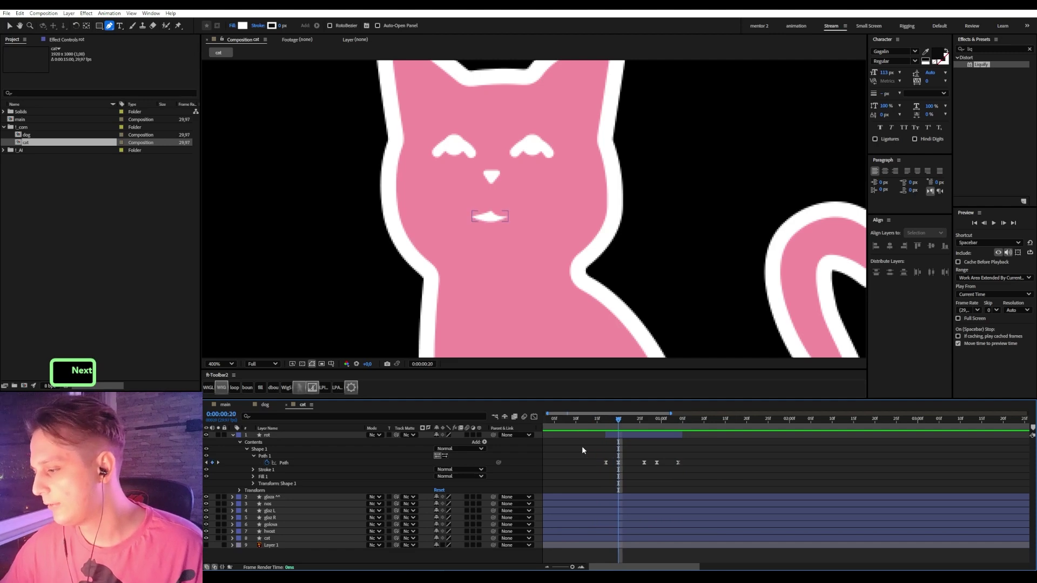
{"action": "key", "text": "Page_Down"}
{"action": "key", "text": "Page_Down"}
{"action": "key", "text": "Page_Down"}
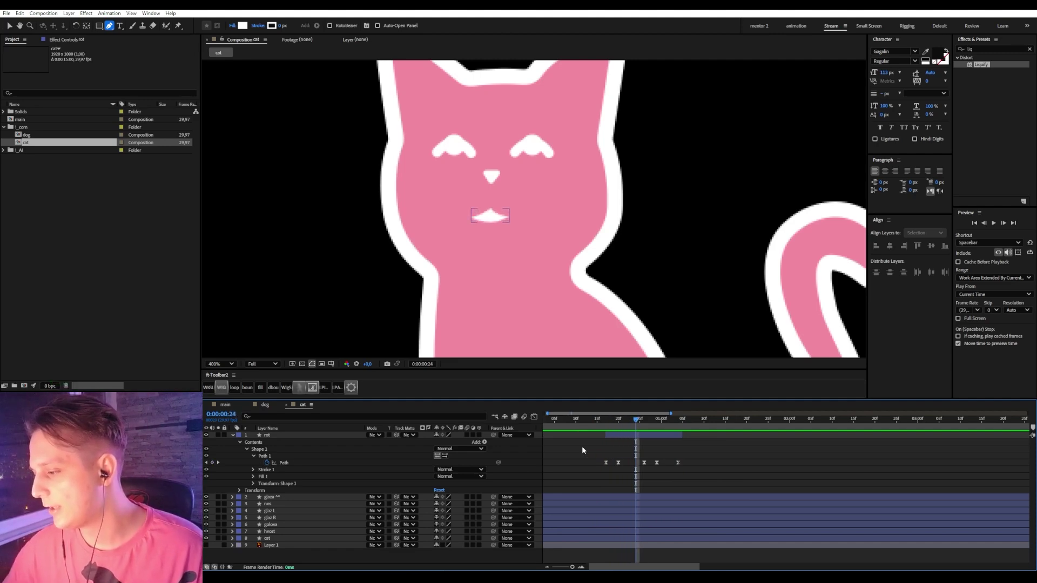
{"action": "left_click_drag", "start_coordinate": [643, 463], "coordinate": [635, 463]}
- Go through the mouth movement frame by frame up to 0:00:01:04 and play back the animation
{"action": "key", "text": "Page_Down"}
{"action": "key", "text": "Page_Down"}
{"action": "key", "text": "Page_Down"}
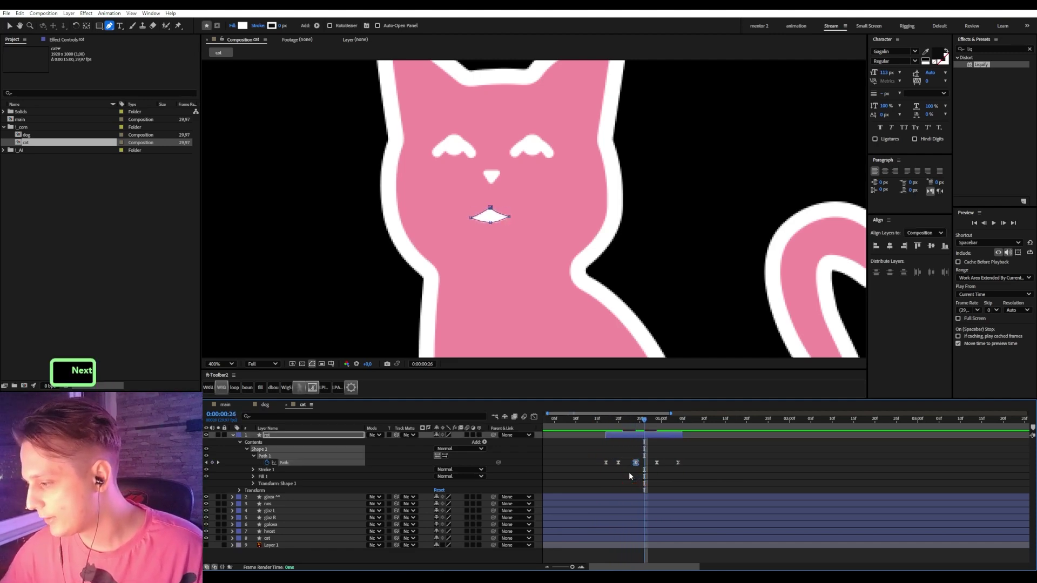
{"action": "key", "text": "Page_Down"}
{"action": "key", "text": "Page_Down"}
{"action": "key", "text": "Page_Down"}
{"action": "key", "text": "Page_Down"}
{"action": "key", "text": "Page_Down"}
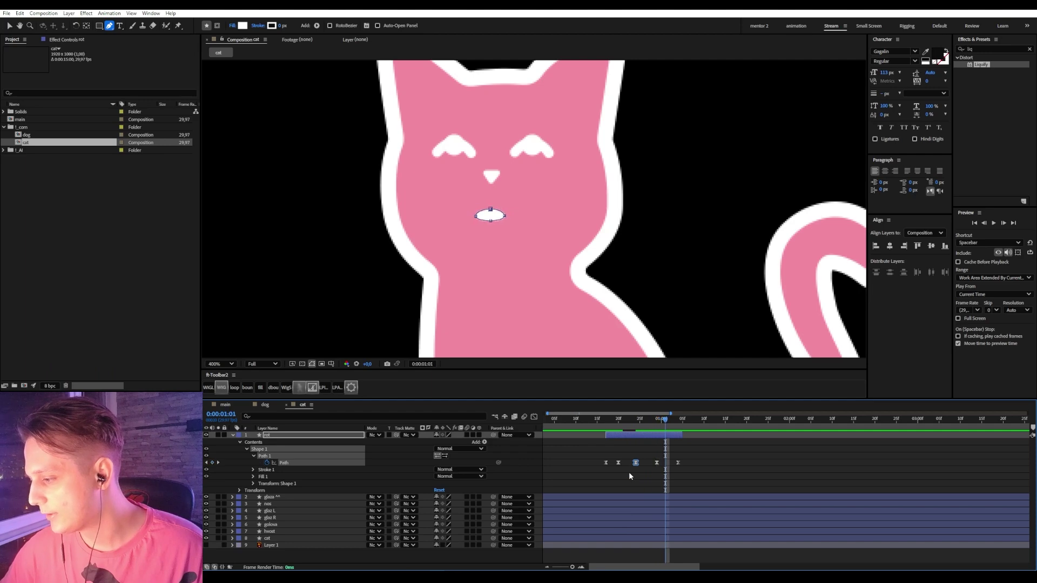
{"action": "key", "text": "Page_Down"}
{"action": "key", "text": "Page_Down"}
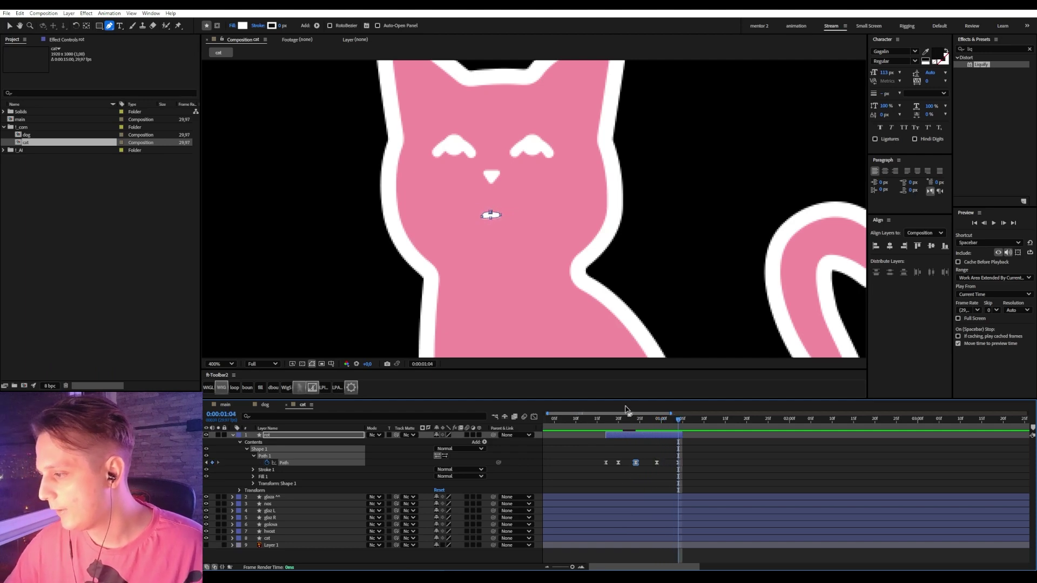
{"action": "left_click_drag", "start_coordinate": [611, 422], "coordinate": [602, 423]}
{"action": "key", "text": "space"}
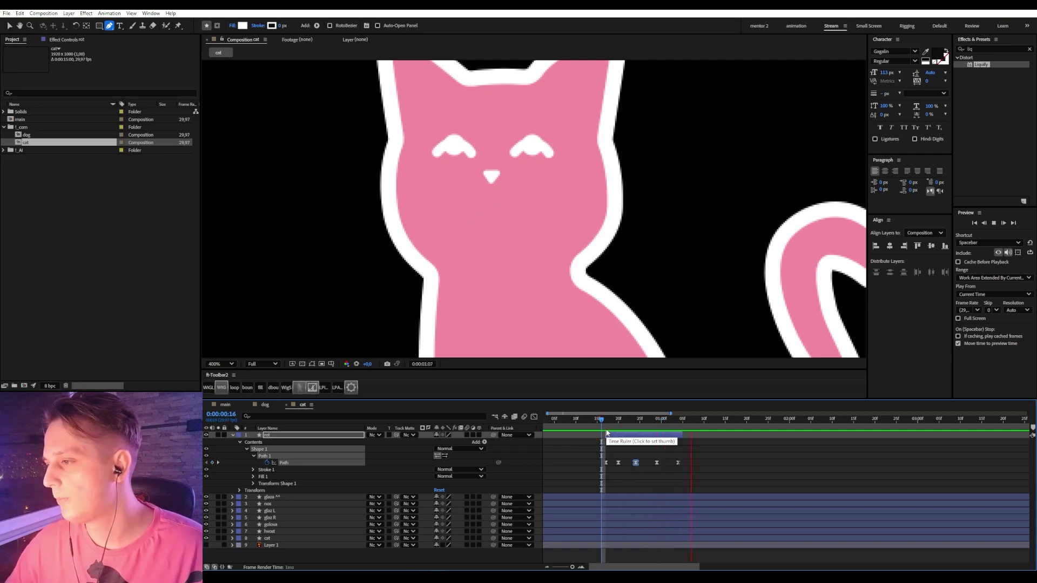
{"action": "left_click", "coordinate": [600, 422]}
{"action": "key", "text": "space"}
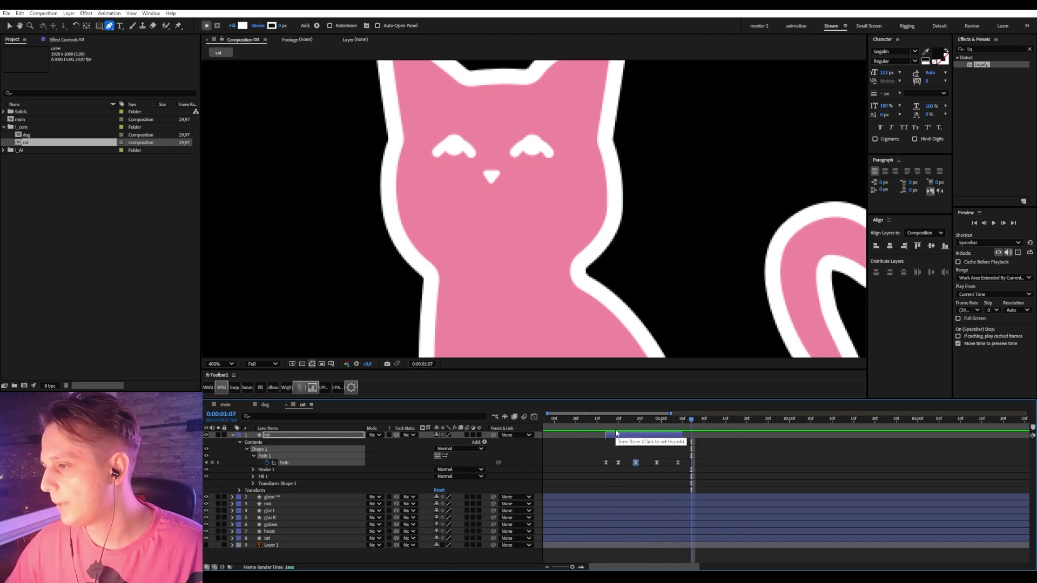
- At 0:00:01:04, flatten the mouth into a thin closed line by adjusting its path points
{"action": "left_click", "coordinate": [678, 420]}
{"action": "scroll", "coordinate": [553, 281], "scroll_direction": "up", "scroll_amount": 1}
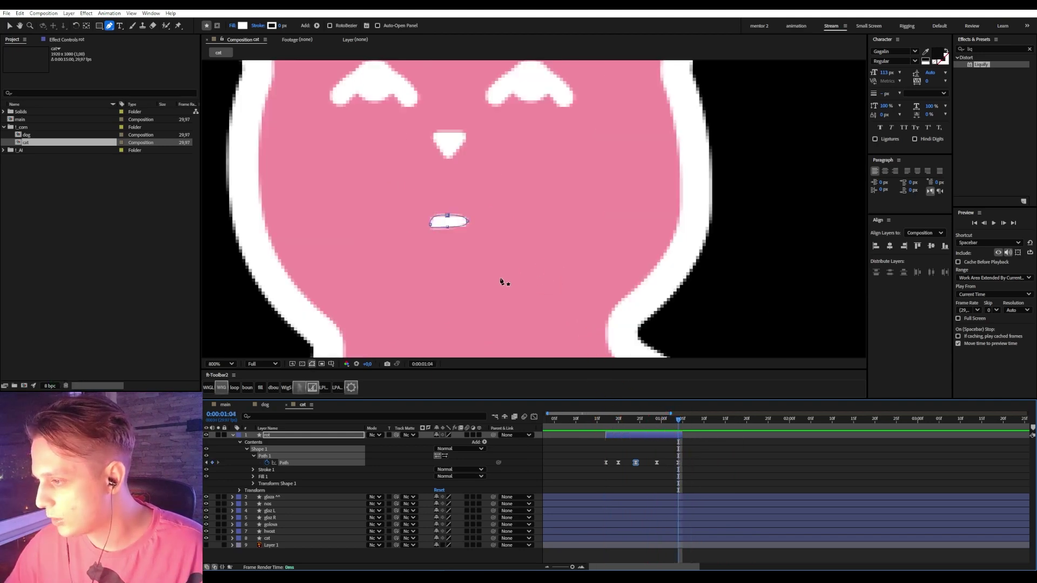
{"action": "left_click_drag", "start_coordinate": [467, 222], "coordinate": [447, 223]}
{"action": "left_click_drag", "start_coordinate": [431, 226], "coordinate": [432, 221]}
{"action": "left_click", "coordinate": [713, 467]}
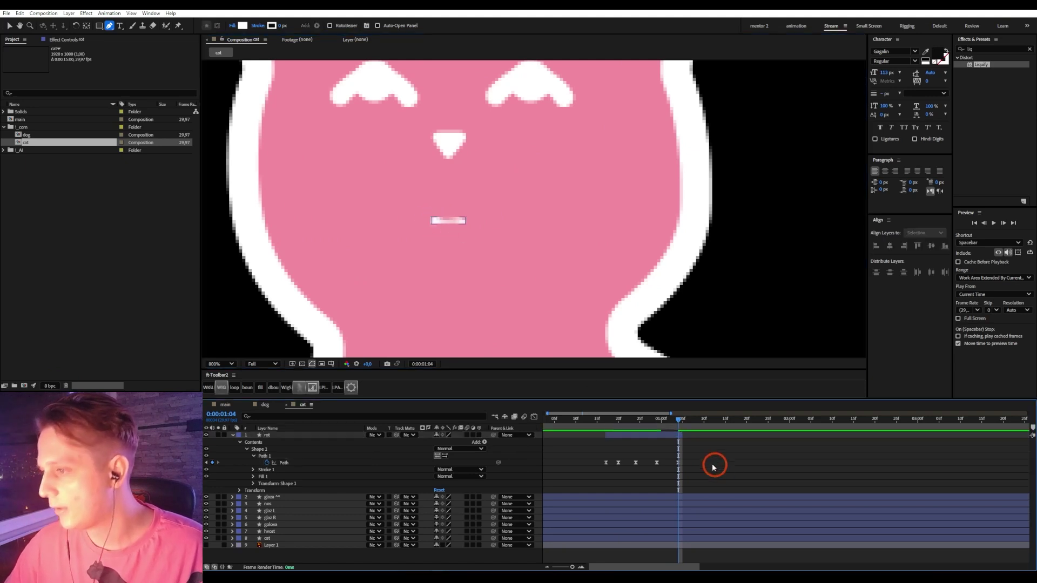
- Play back the finished mouth animation and view more of the cat
{"action": "left_click_drag", "start_coordinate": [619, 422], "coordinate": [593, 419]}
{"action": "scroll", "coordinate": [482, 271], "scroll_direction": "down", "scroll_amount": 1}
{"action": "key", "text": "space"}
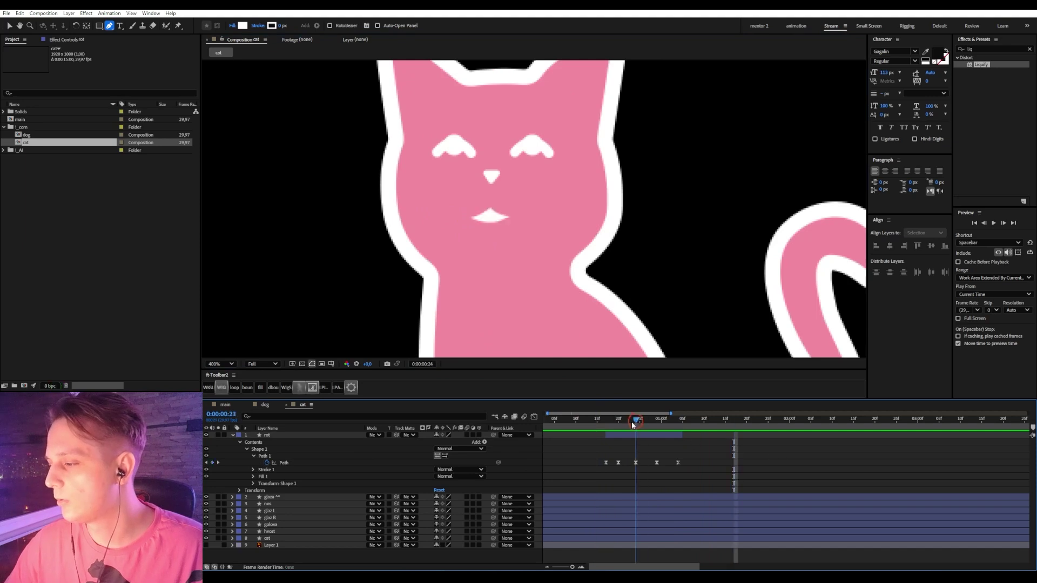
{"action": "scroll", "coordinate": [532, 262], "scroll_direction": "down", "scroll_amount": 2}
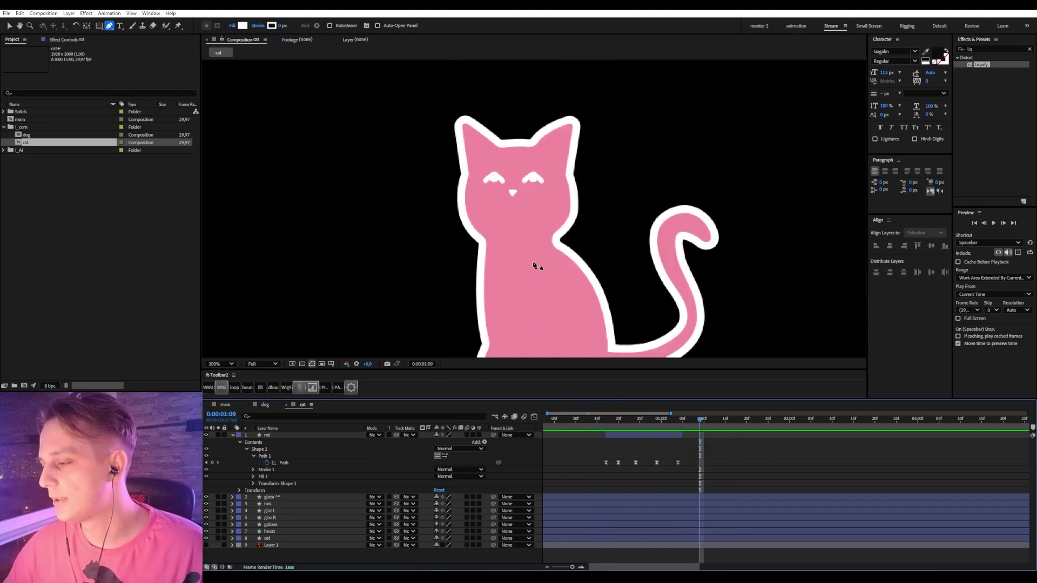
- Return to 0:00:01:04 and hide the closed-eyes layer glaza ^^ so the cat has open eyes
{"action": "left_click_drag", "start_coordinate": [614, 416], "coordinate": [652, 439]}
{"action": "left_click", "coordinate": [625, 439]}
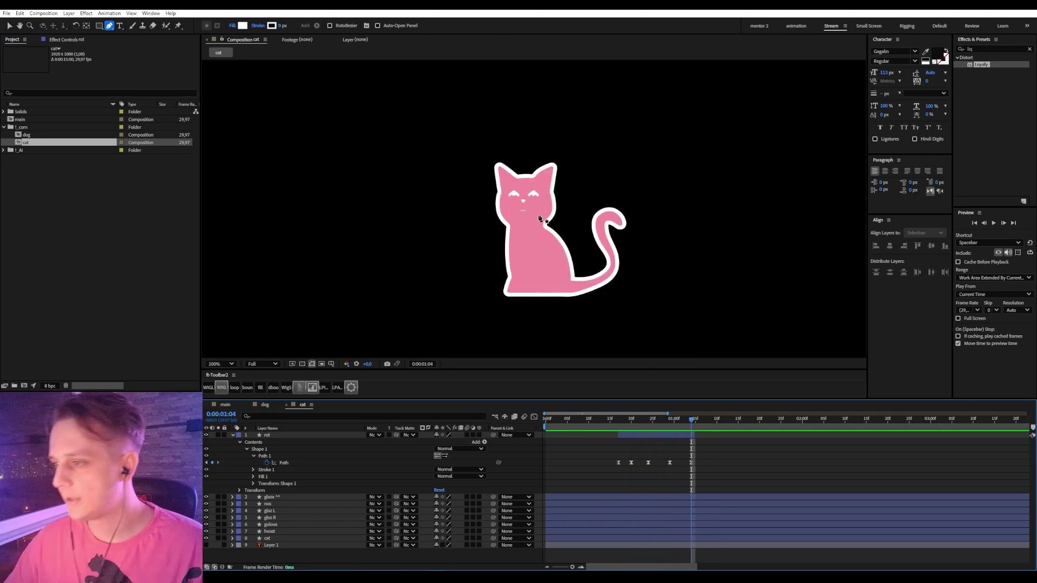
{"action": "key", "text": "v"}
{"action": "left_click", "coordinate": [269, 497]}
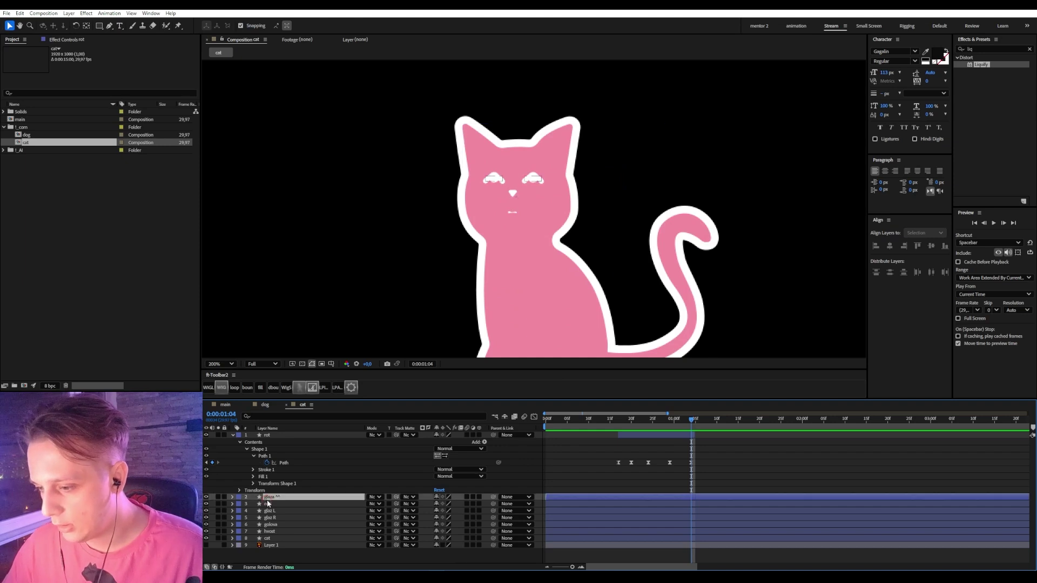
{"action": "left_click", "coordinate": [206, 496]}
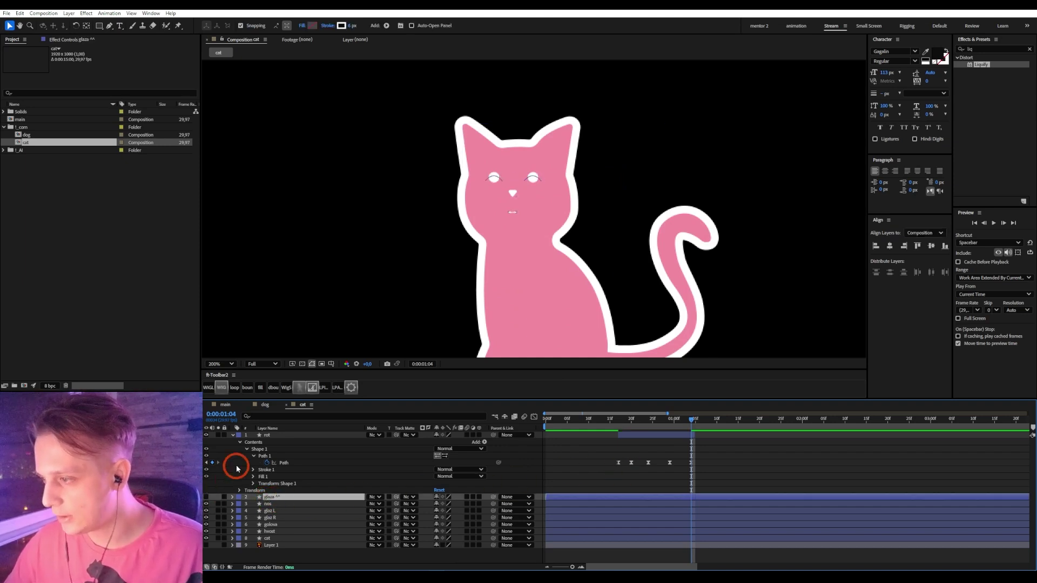
{"action": "left_click", "coordinate": [656, 473]}
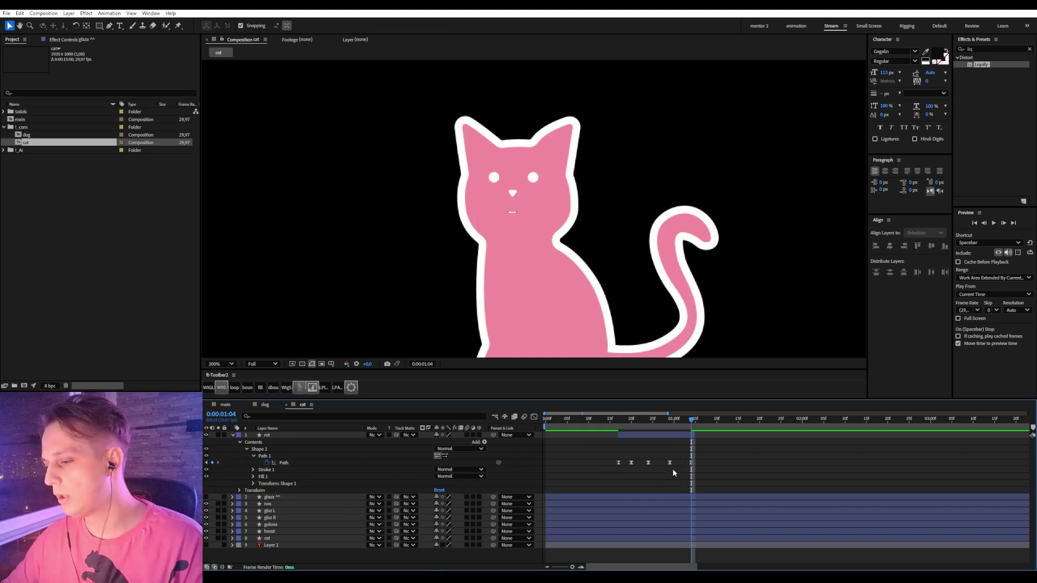
- Move the anchor point of the hvost layer to the base of the tail, where it meets the body
{"action": "left_click", "coordinate": [269, 532]}
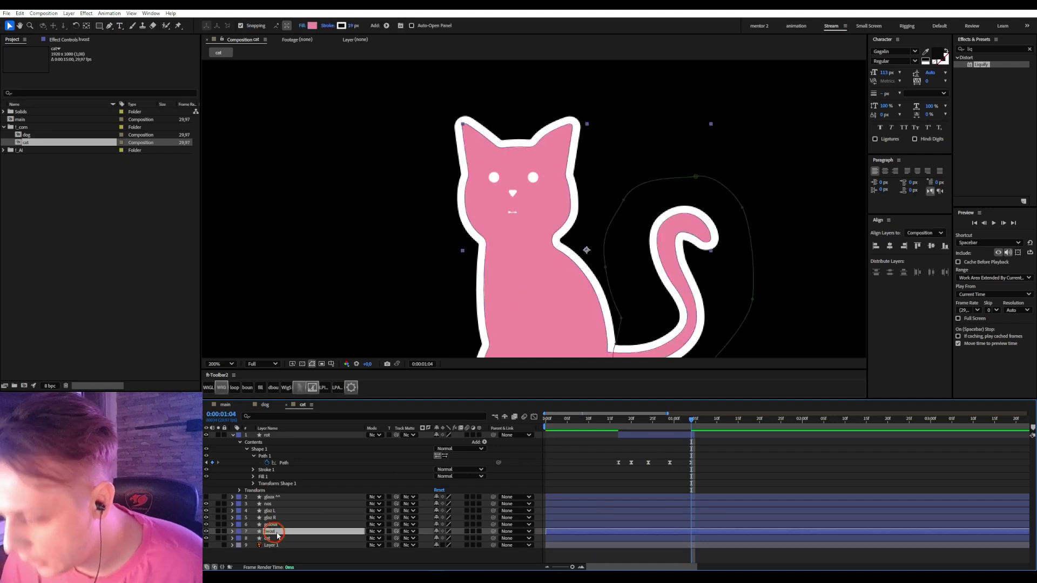
{"action": "left_click_drag", "start_coordinate": [769, 309], "coordinate": [724, 201]}
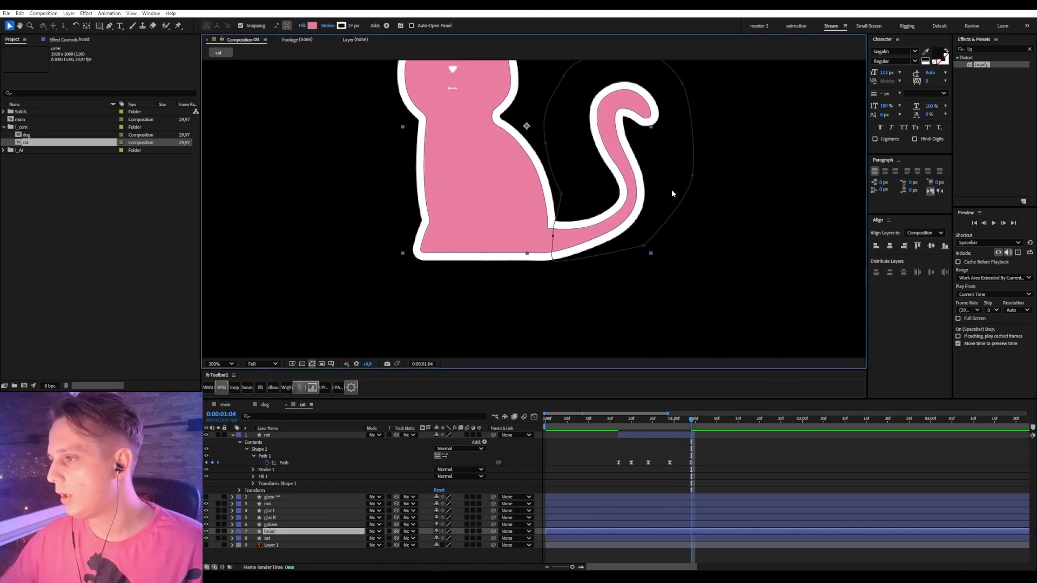
{"action": "key", "text": "comma"}
{"action": "key", "text": "y"}
{"action": "left_click", "coordinate": [548, 228]}
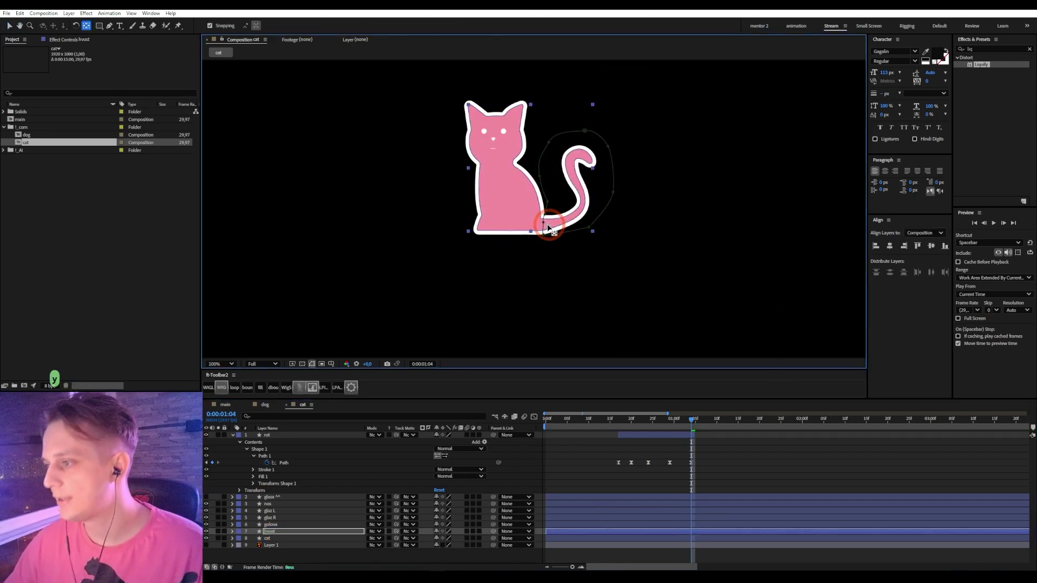
{"action": "key", "text": "period"}
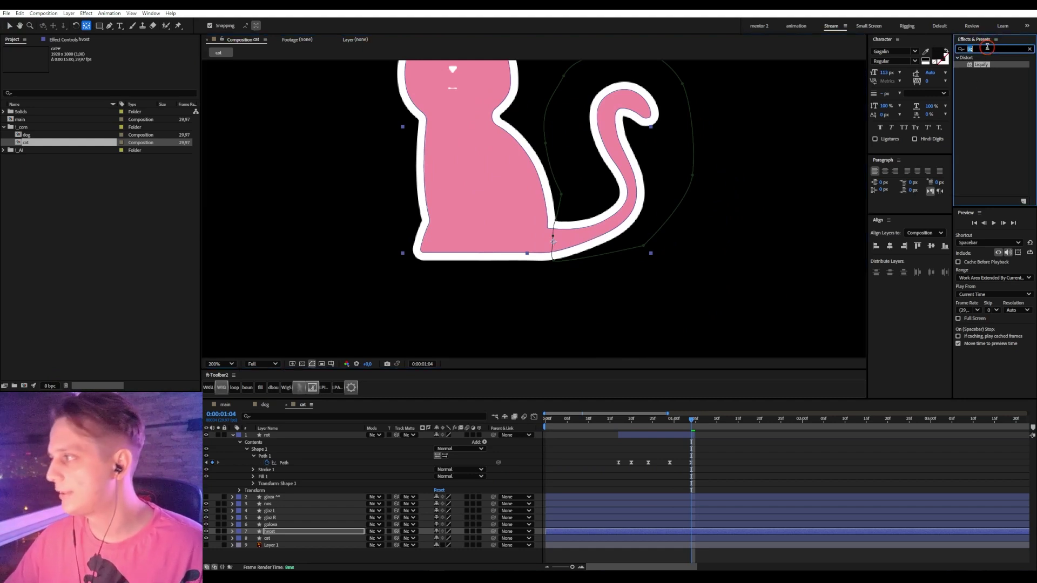
- Search the effects library for "cc ben"
{"action": "left_click", "coordinate": [991, 69]}
{"action": "type", "text": "cc ben"}
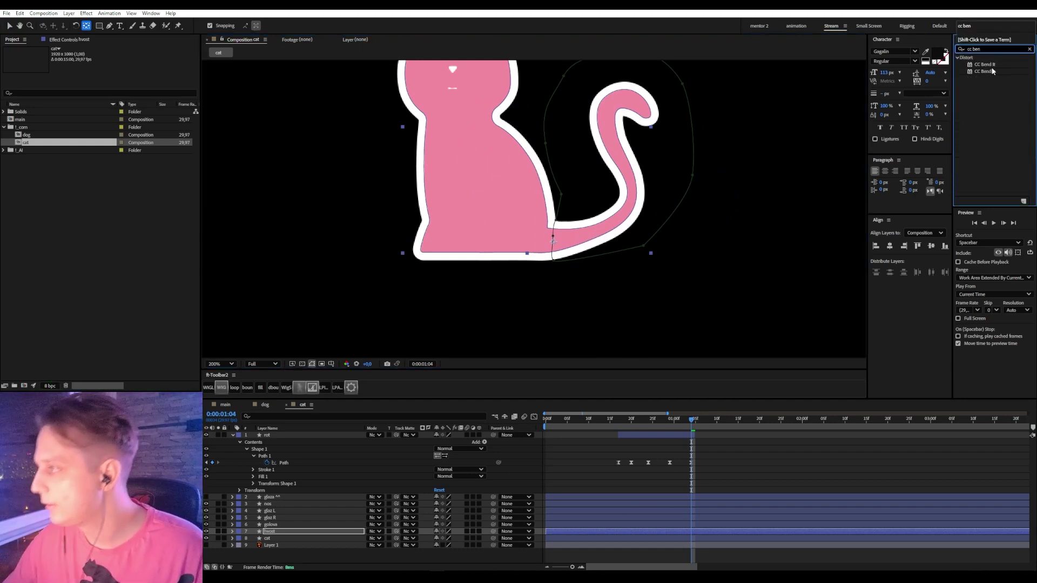
{"action": "left_click_drag", "start_coordinate": [990, 66], "coordinate": [268, 538]}
{"action": "scroll", "coordinate": [567, 210], "scroll_direction": "down", "scroll_amount": 2}
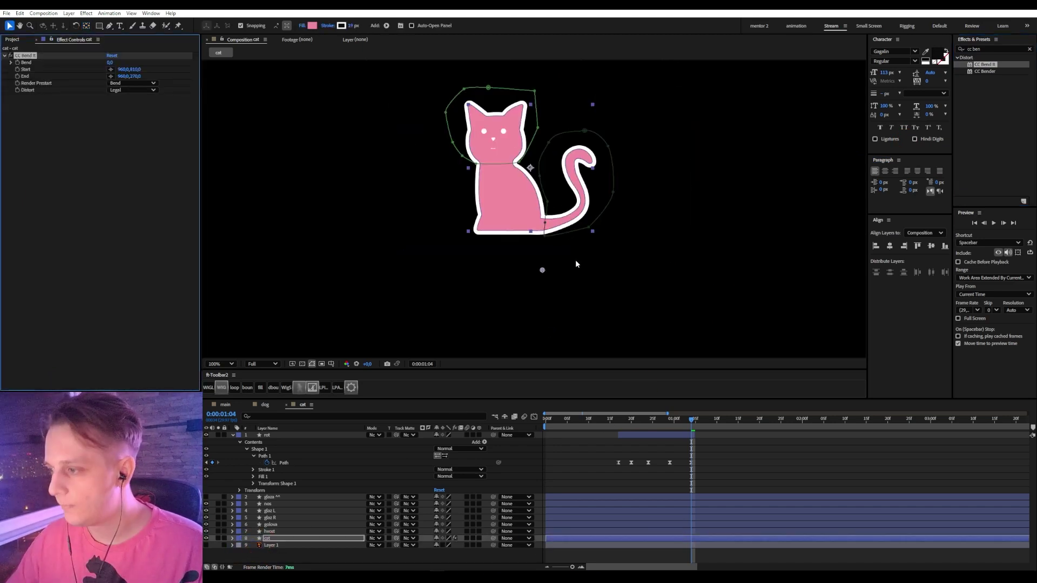
{"action": "left_click_drag", "start_coordinate": [543, 269], "coordinate": [545, 228]}
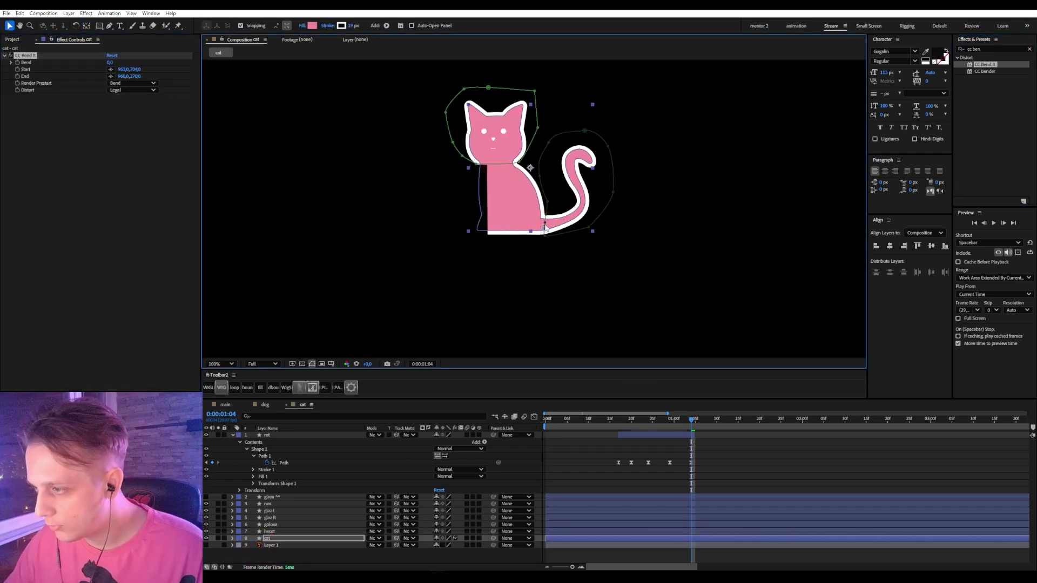
{"action": "key", "text": "Delete"}
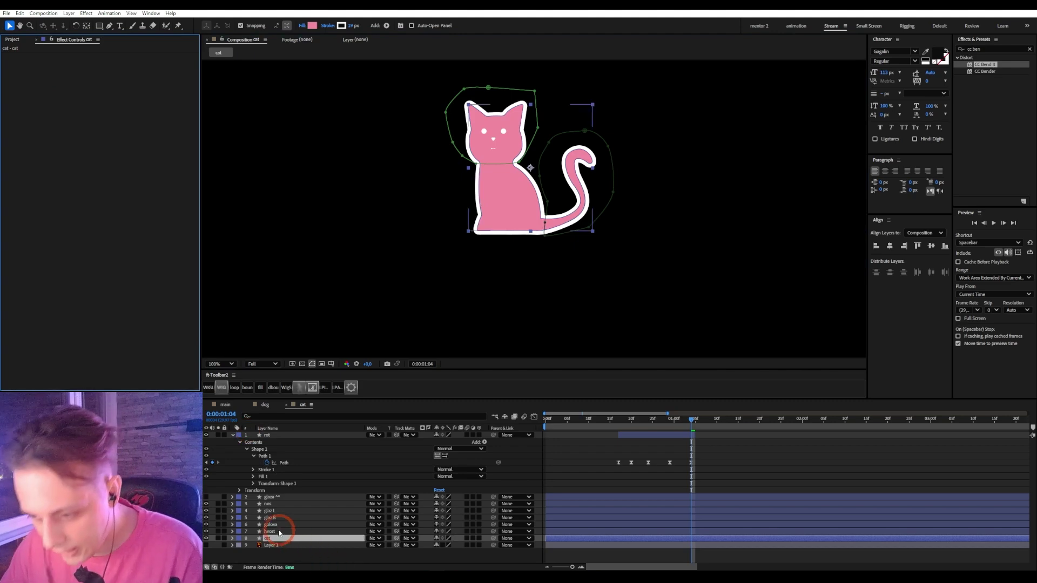
- Apply CC Bend It to the hvost layer, placing its Start at the tail's base and its End beside the tail's tip
{"action": "left_click", "coordinate": [270, 531]}
{"action": "left_click_drag", "start_coordinate": [984, 65], "coordinate": [601, 529]}
{"action": "scroll", "coordinate": [561, 231], "scroll_direction": "up", "scroll_amount": 2}
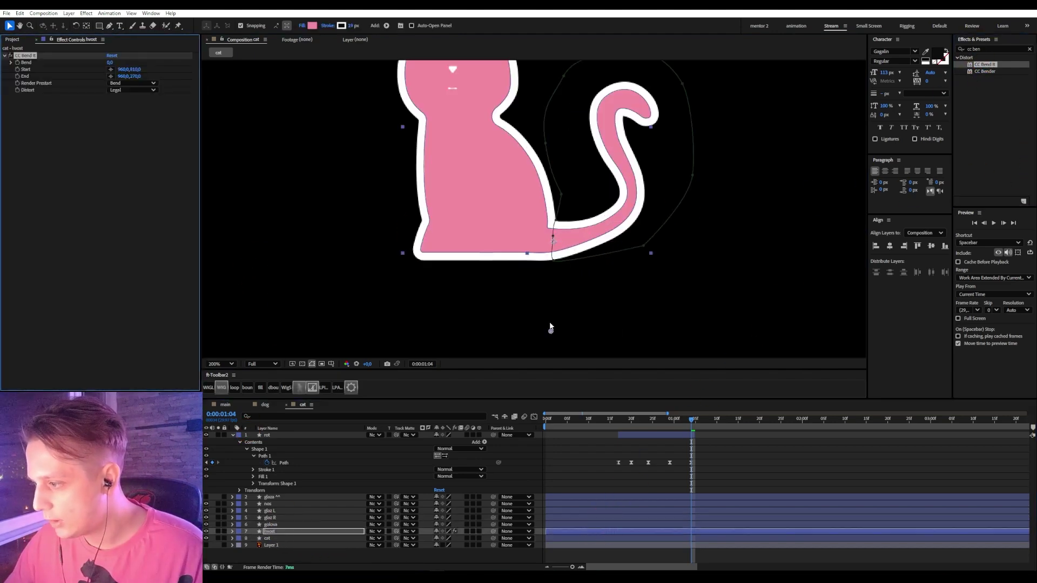
{"action": "left_click_drag", "start_coordinate": [550, 327], "coordinate": [546, 229]}
{"action": "scroll", "coordinate": [533, 211], "scroll_direction": "down", "scroll_amount": 2}
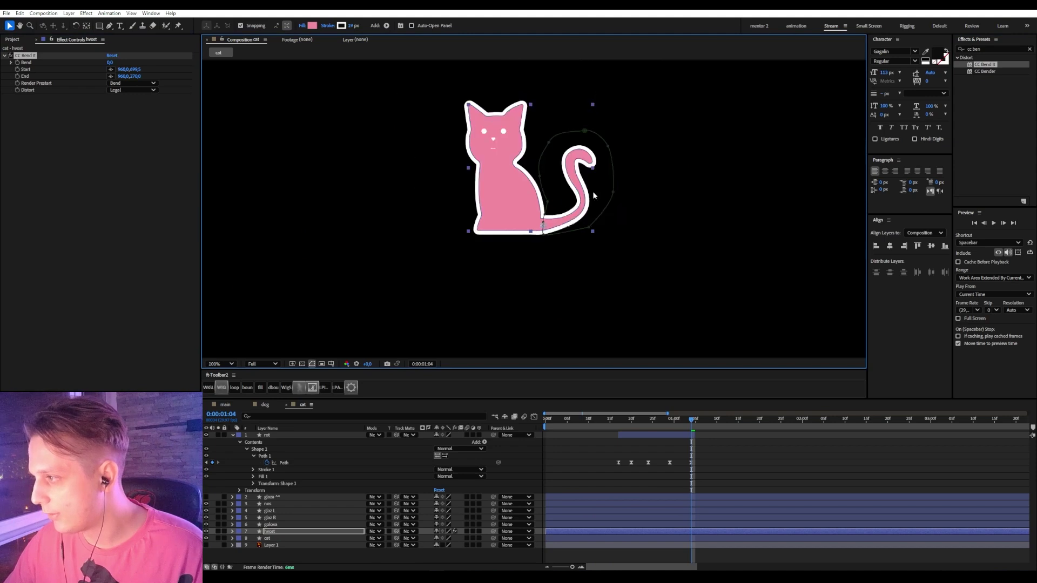
{"action": "scroll", "coordinate": [583, 129], "scroll_direction": "down", "scroll_amount": 1}
{"action": "left_click_drag", "start_coordinate": [539, 130], "coordinate": [560, 182]}
{"action": "scroll", "coordinate": [573, 179], "scroll_direction": "up", "scroll_amount": 2}
{"action": "left_click_drag", "start_coordinate": [639, 106], "coordinate": [660, 87]}
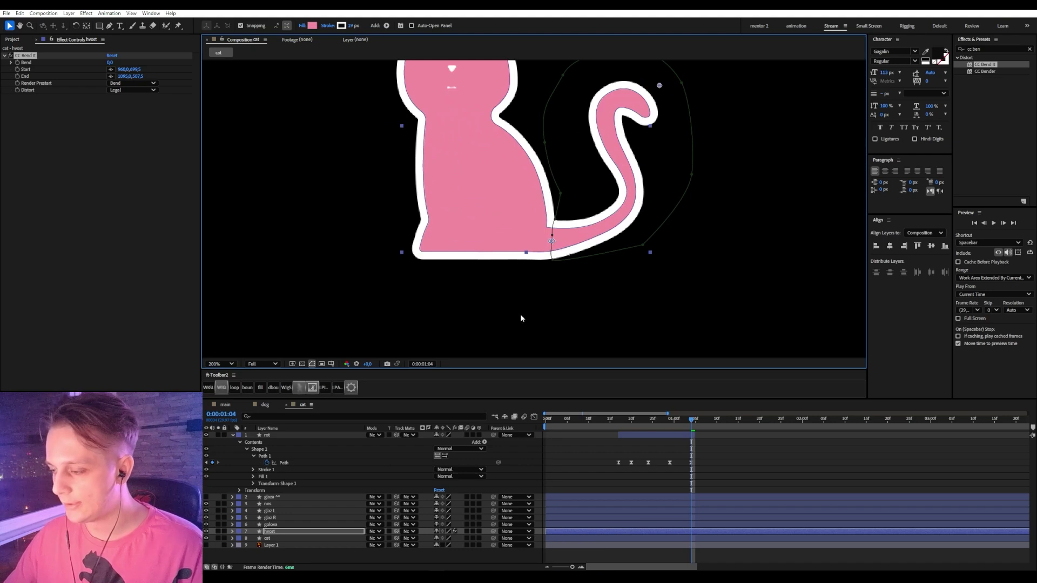
- Preview from the first frame and fine-tune the CC Bend It Start point at the tail's base to 962.5, 699.5
{"action": "key", "text": "space"}
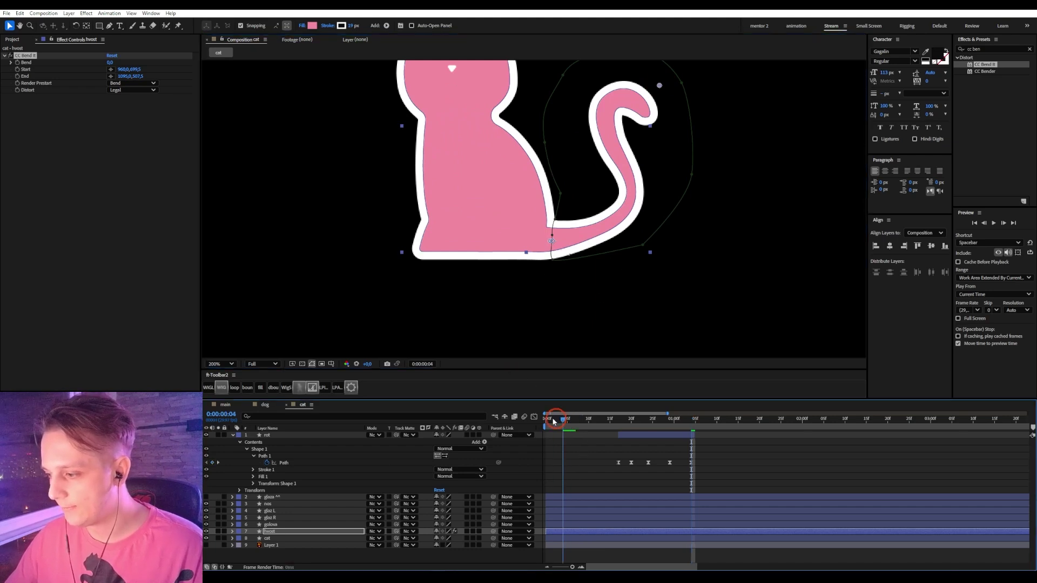
{"action": "left_click", "coordinate": [533, 417]}
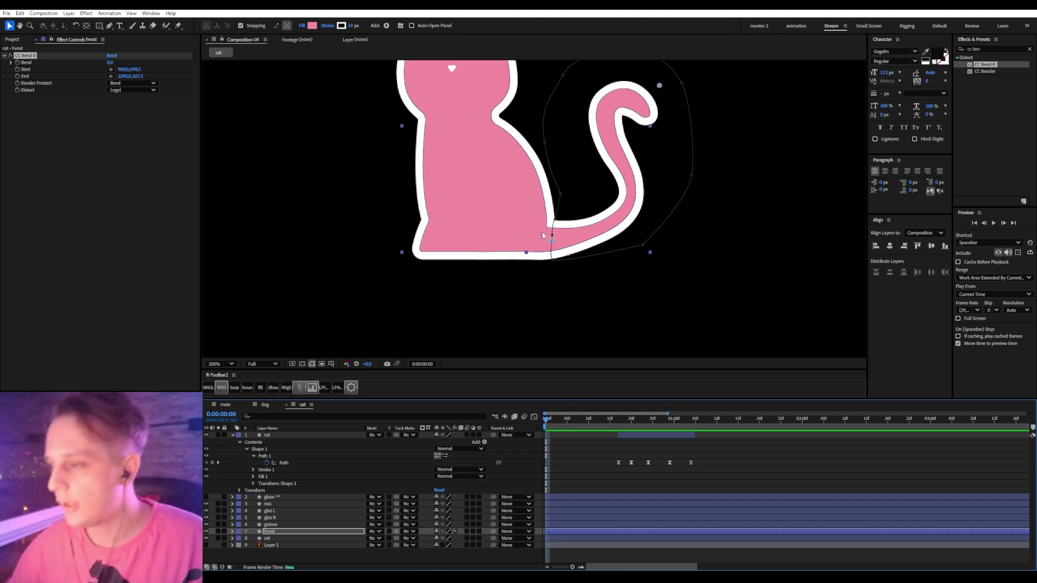
{"action": "left_click_drag", "start_coordinate": [552, 244], "coordinate": [552, 245]}
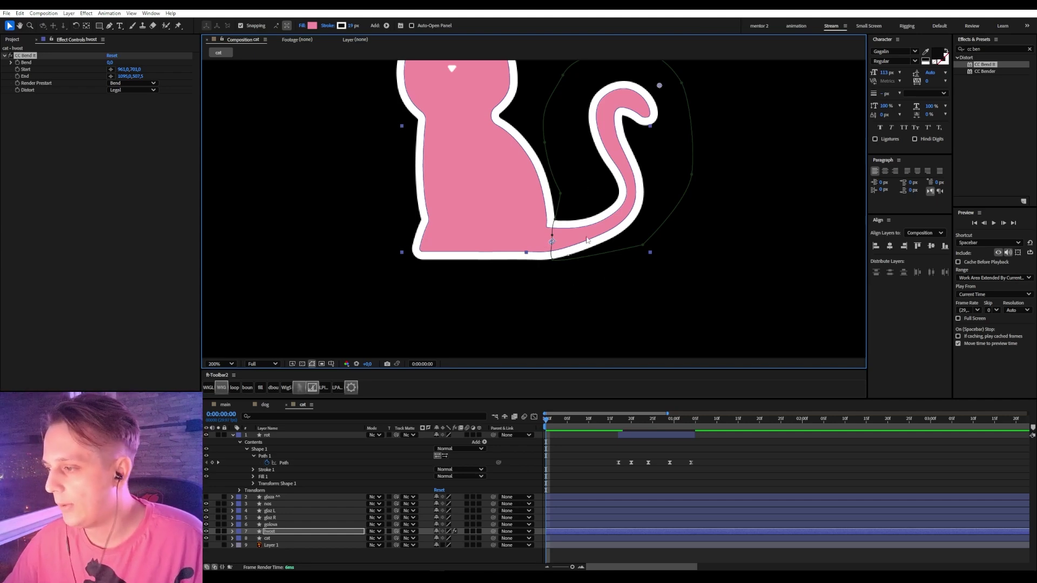
{"action": "left_click_drag", "start_coordinate": [551, 243], "coordinate": [552, 241]}
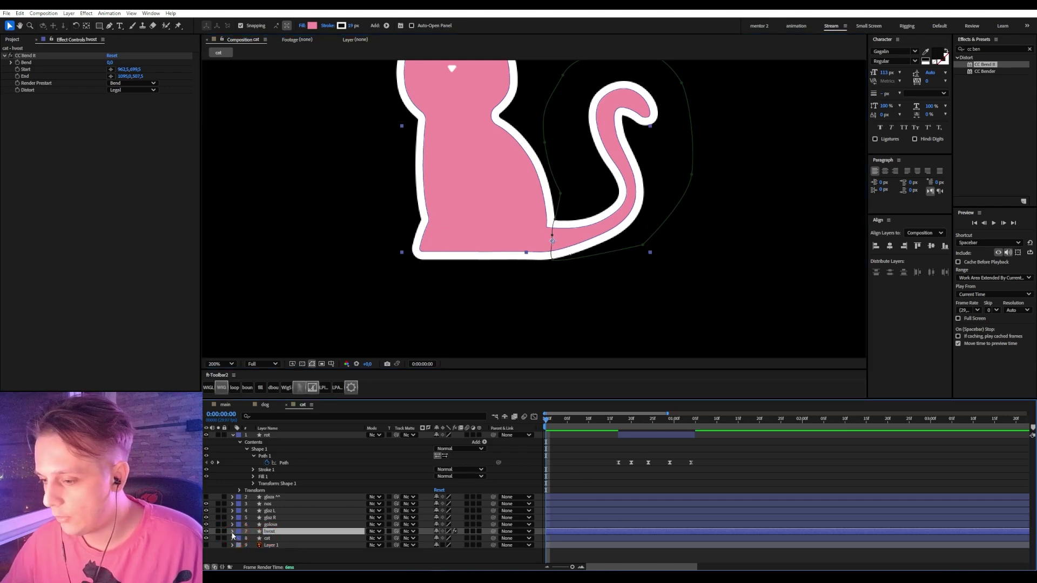
- Set a first Bend keyframe of 0 on the hvost layer at frame 0 and show only its keyframed properties
{"action": "left_click", "coordinate": [232, 535]}
{"action": "left_click", "coordinate": [240, 539]}
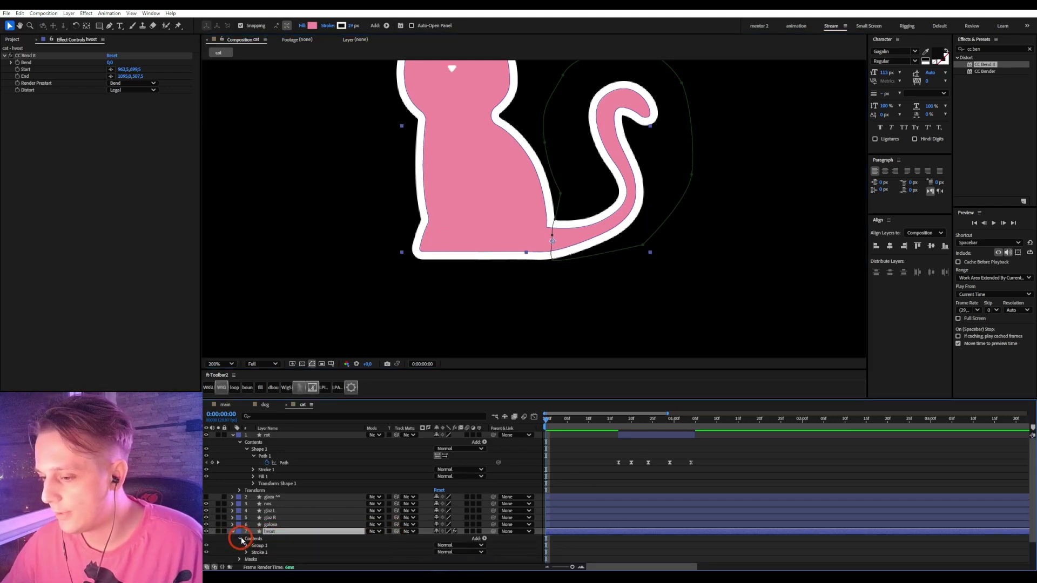
{"action": "left_click", "coordinate": [17, 62]}
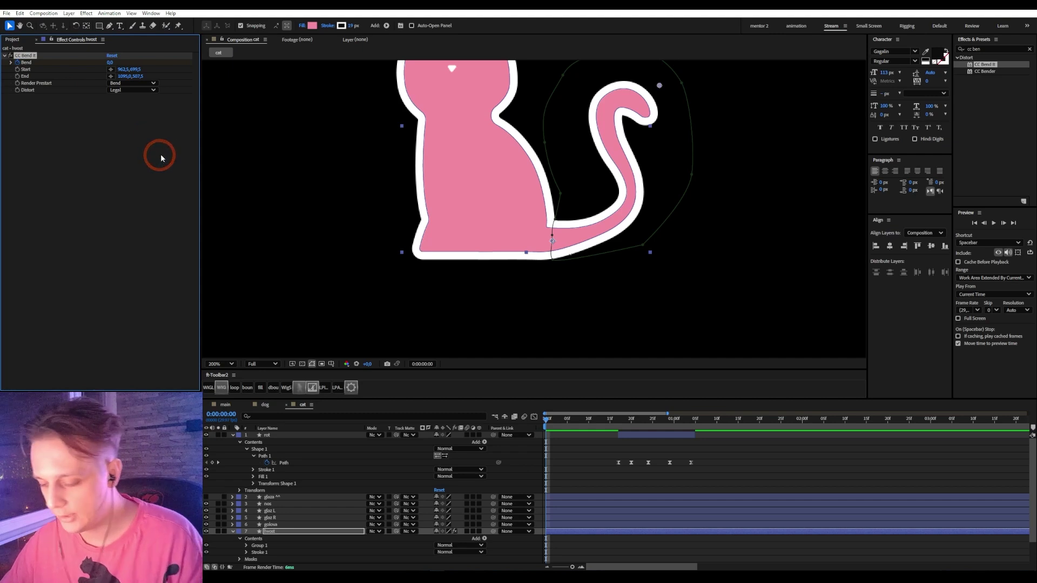
{"action": "key", "text": "u"}
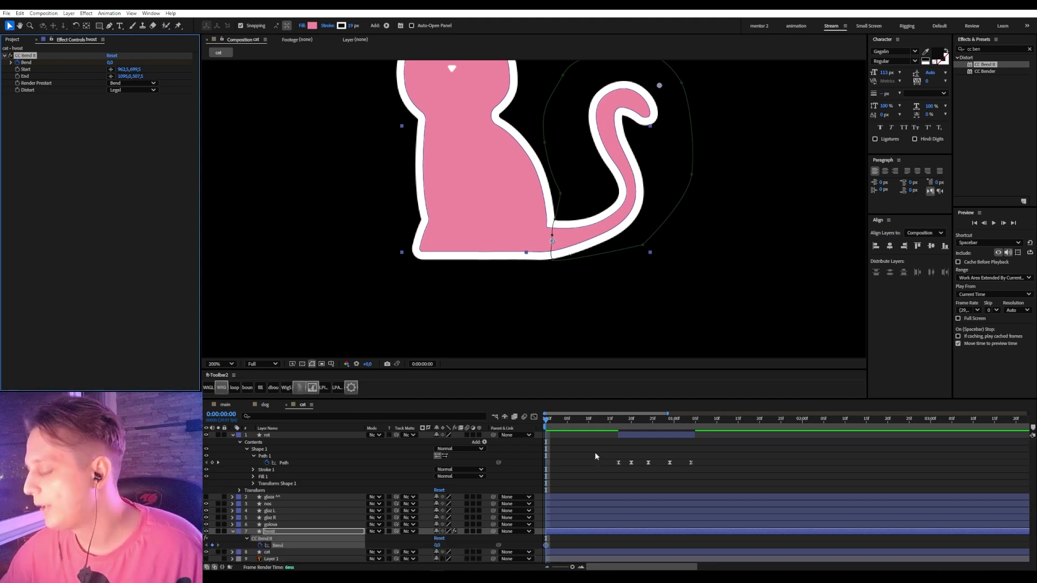
- At 0:00:00:20, set the tail's Bend to -19 to add a second keyframe
{"action": "key", "text": "Page_Down"}
{"action": "key", "text": "Page_Down"}
{"action": "key", "text": "Page_Down"}
{"action": "key", "text": "Page_Down"}
{"action": "key", "text": "Page_Down"}
{"action": "key", "text": "Page_Down"}
{"action": "key", "text": "Page_Down"}
{"action": "key", "text": "Page_Down"}
{"action": "key", "text": "Page_Down"}
{"action": "key", "text": "Page_Down"}
{"action": "key", "text": "Page_Down"}
{"action": "key", "text": "Page_Down"}
{"action": "key", "text": "Page_Down"}
{"action": "key", "text": "Page_Down"}
{"action": "key", "text": "Page_Down"}
{"action": "key", "text": "Page_Down"}
{"action": "key", "text": "Page_Down"}
{"action": "key", "text": "Page_Down"}
{"action": "key", "text": "Page_Down"}
{"action": "key", "text": "Page_Down"}
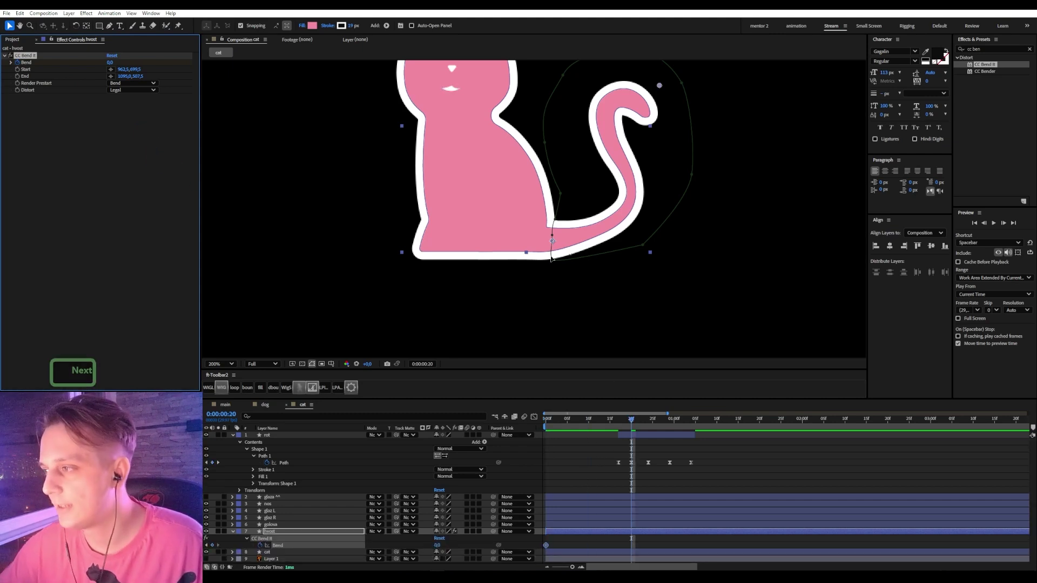
{"action": "left_click_drag", "start_coordinate": [110, 64], "coordinate": [102, 60]}
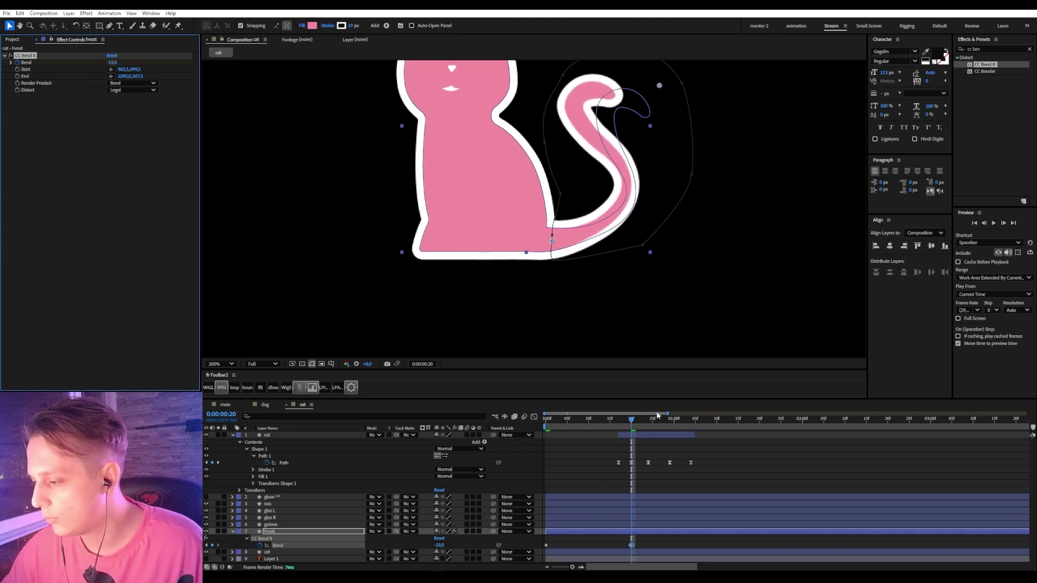
- At 0:00:01:10, add a third Bend keyframe of 0 that repeats the tail's starting pose
{"action": "key", "text": "Page_Down"}
{"action": "key", "text": "Page_Down"}
{"action": "key", "text": "Page_Down"}
{"action": "key", "text": "Page_Down"}
{"action": "key", "text": "Page_Down"}
{"action": "key", "text": "Page_Down"}
{"action": "key", "text": "Page_Down"}
{"action": "key", "text": "Page_Down"}
{"action": "key", "text": "Page_Down"}
{"action": "key", "text": "Page_Down"}
{"action": "key", "text": "Page_Down"}
{"action": "key", "text": "Page_Down"}
{"action": "key", "text": "Page_Down"}
{"action": "key", "text": "Page_Down"}
{"action": "key", "text": "Page_Down"}
{"action": "key", "text": "Page_Down"}
{"action": "key", "text": "Page_Down"}
{"action": "key", "text": "Page_Down"}
{"action": "key", "text": "Page_Down"}
{"action": "key", "text": "Page_Down"}
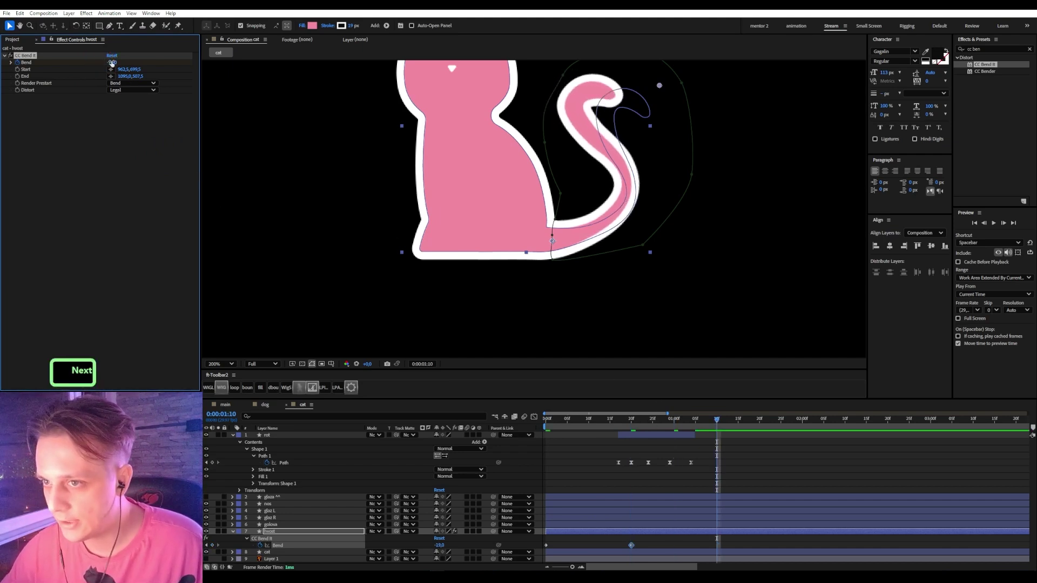
{"action": "left_click", "coordinate": [387, 294]}
{"action": "left_click", "coordinate": [558, 451]}
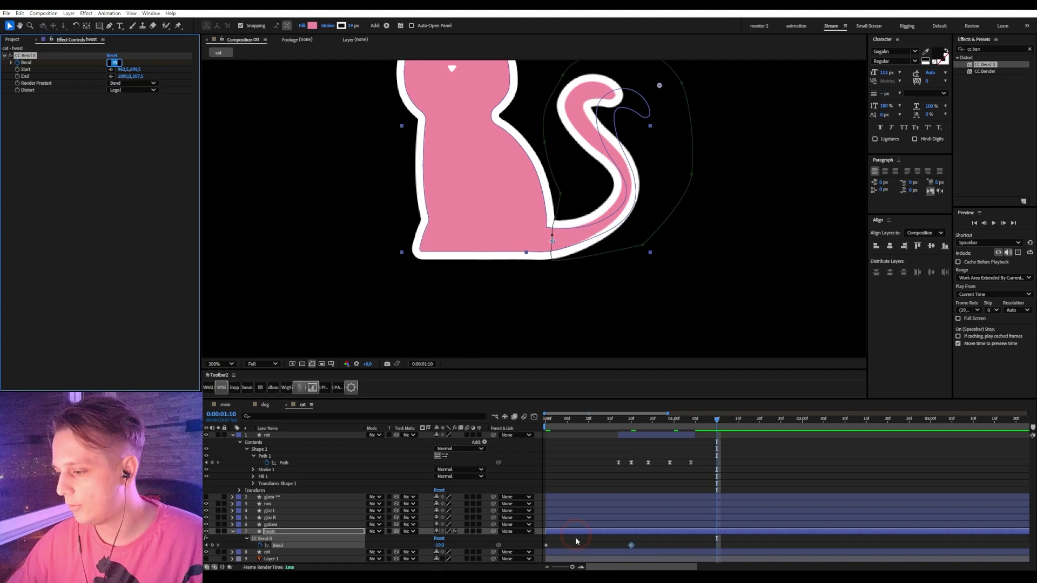
{"action": "left_click", "coordinate": [631, 545]}
{"action": "key", "text": "ctrl+c"}
{"action": "left_click_drag", "start_coordinate": [727, 541], "coordinate": [614, 546]}
{"action": "key", "text": "Delete"}
{"action": "left_click", "coordinate": [722, 541]}
- Apply Easy Ease to all three Bend keyframes and play back the tail movement from the start
{"action": "left_click_drag", "start_coordinate": [734, 543], "coordinate": [489, 559]}
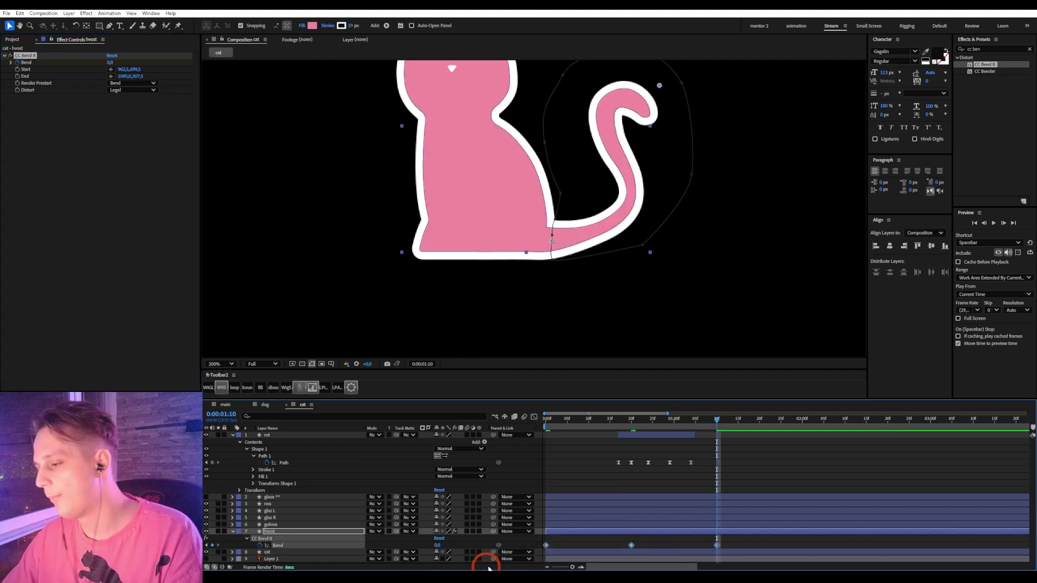
{"action": "key", "text": "F9"}
{"action": "left_click", "coordinate": [544, 422]}
{"action": "key", "text": "space"}
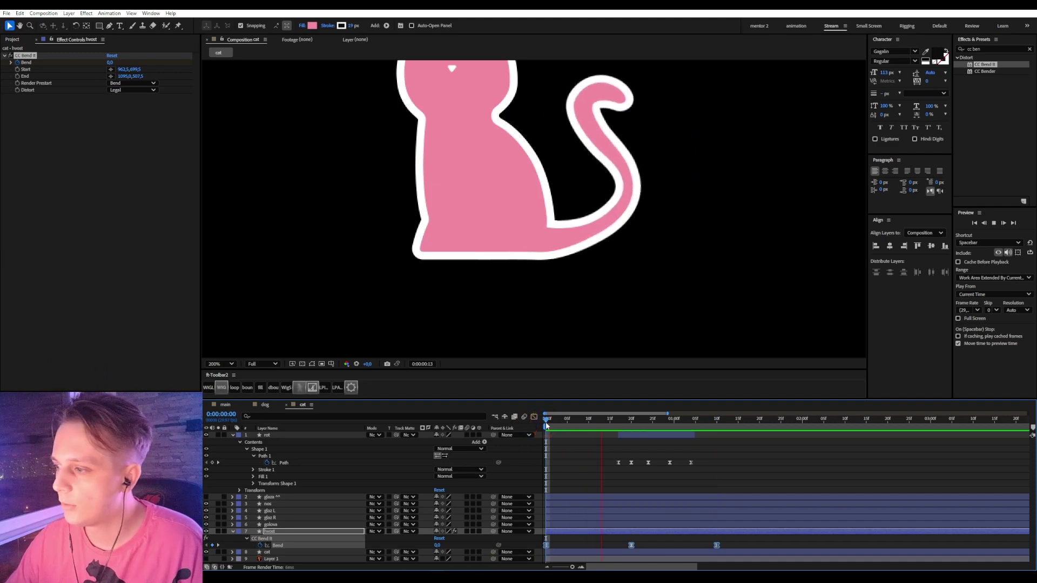
{"action": "key", "text": "space"}
{"action": "left_click_drag", "start_coordinate": [694, 423], "coordinate": [545, 432]}
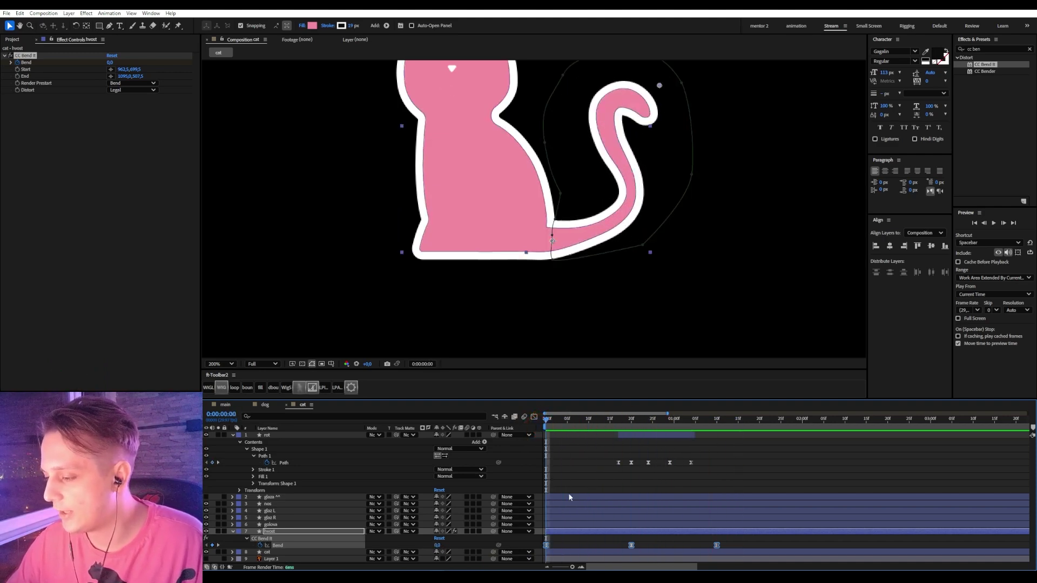
- Reveal the Rotation of the hvost layer and set its first keyframe of 0° at frame 0
{"action": "left_click", "coordinate": [575, 543]}
{"action": "left_click", "coordinate": [563, 534]}
{"action": "key", "text": "shift+r"}
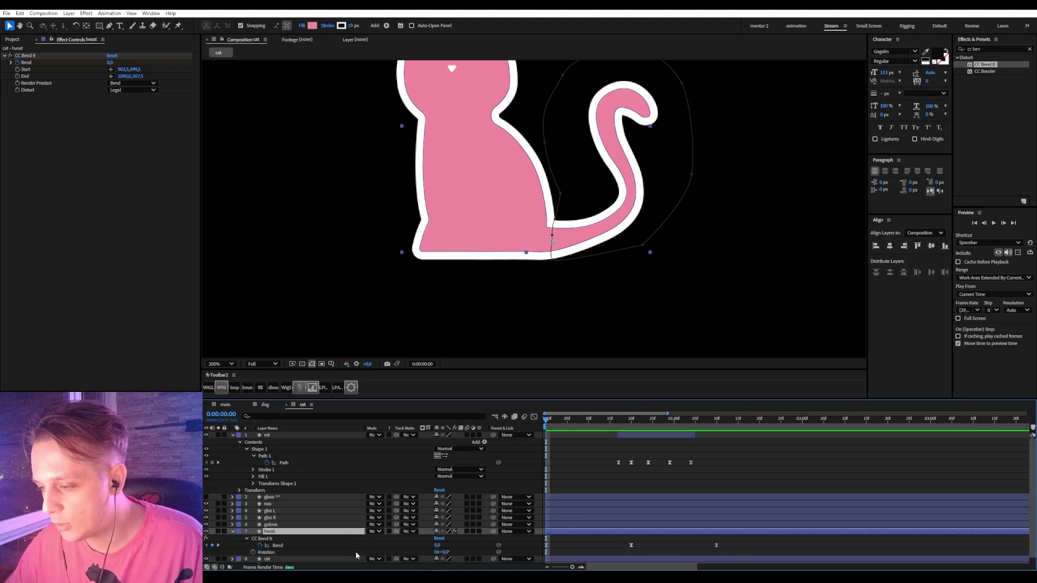
{"action": "key", "text": "shift+r"}
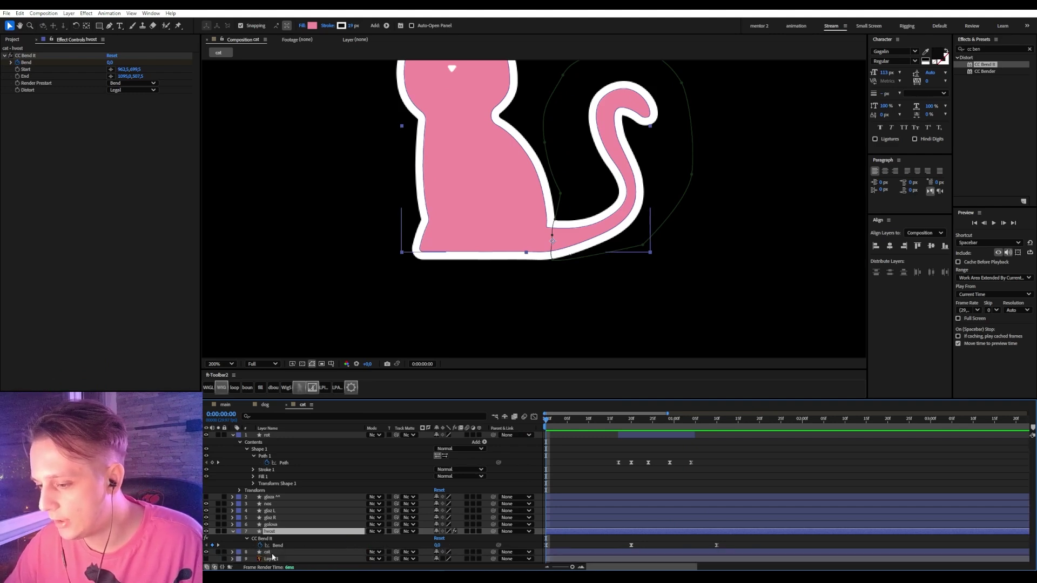
{"action": "key", "text": "shift+r"}
{"action": "left_click", "coordinate": [525, 452]}
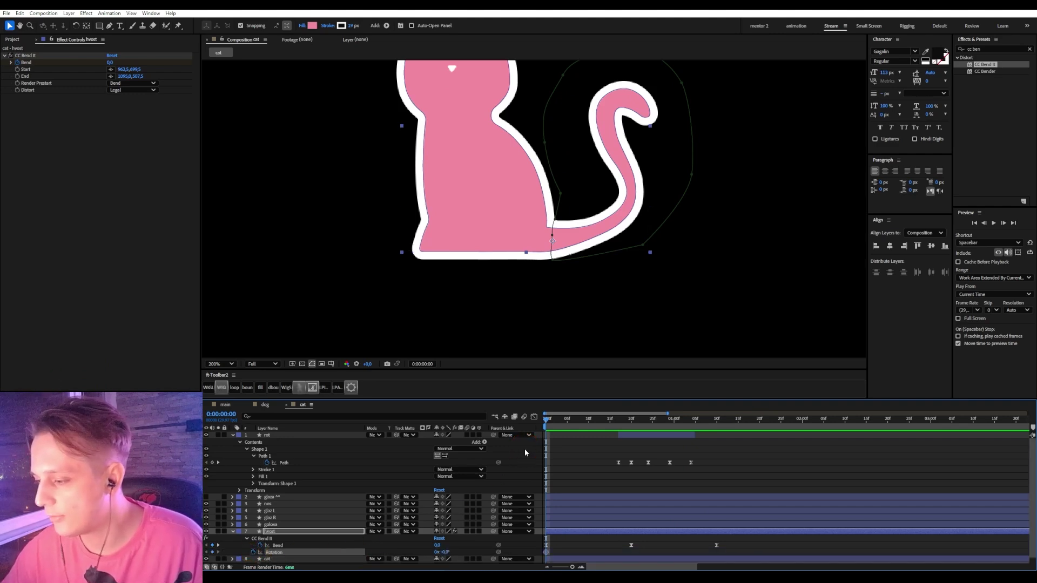
- At 0:00:00:20, rotate the hvost layer to -6° as a second Rotation keyframe
{"action": "key", "text": "shift+Page_Down"}
{"action": "key", "text": "shift+Page_Down"}
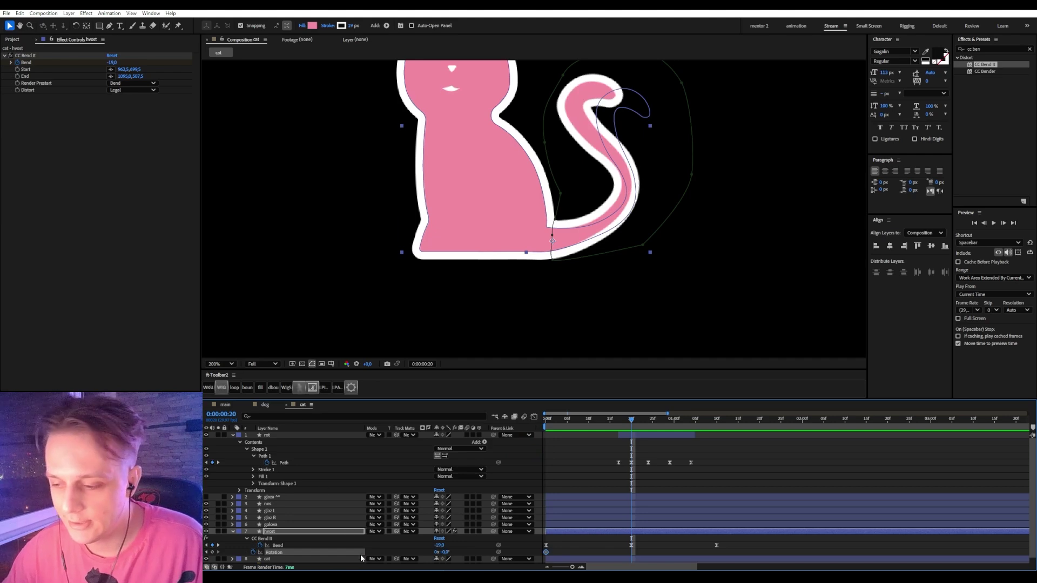
{"action": "left_click_drag", "start_coordinate": [445, 553], "coordinate": [459, 561]}
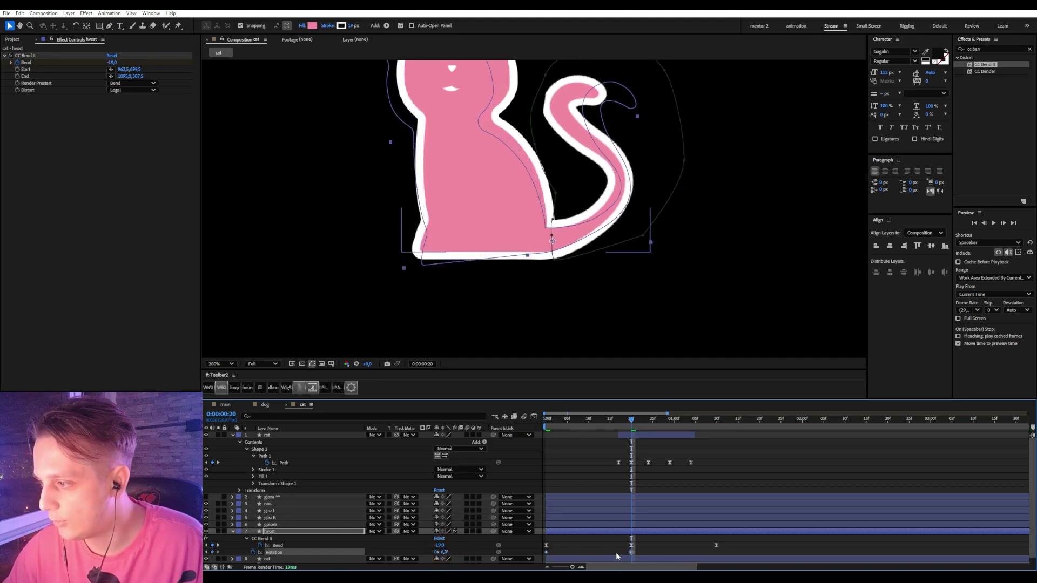
{"action": "left_click", "coordinate": [592, 487]}
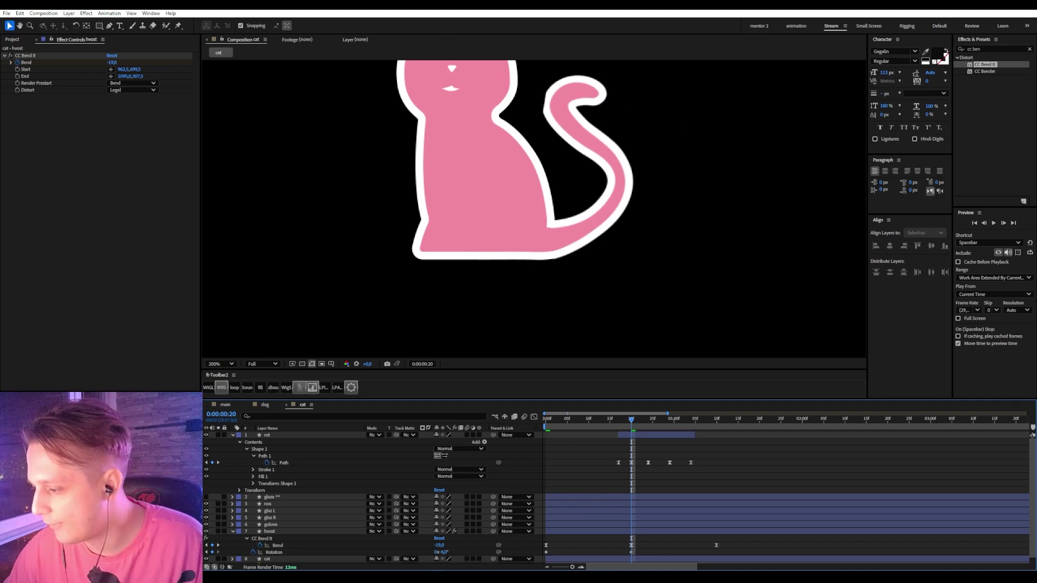
- At 0:00:01:10, paste a copy of the hvost layer's first Rotation keyframe of 0°
{"action": "left_click", "coordinate": [546, 552]}
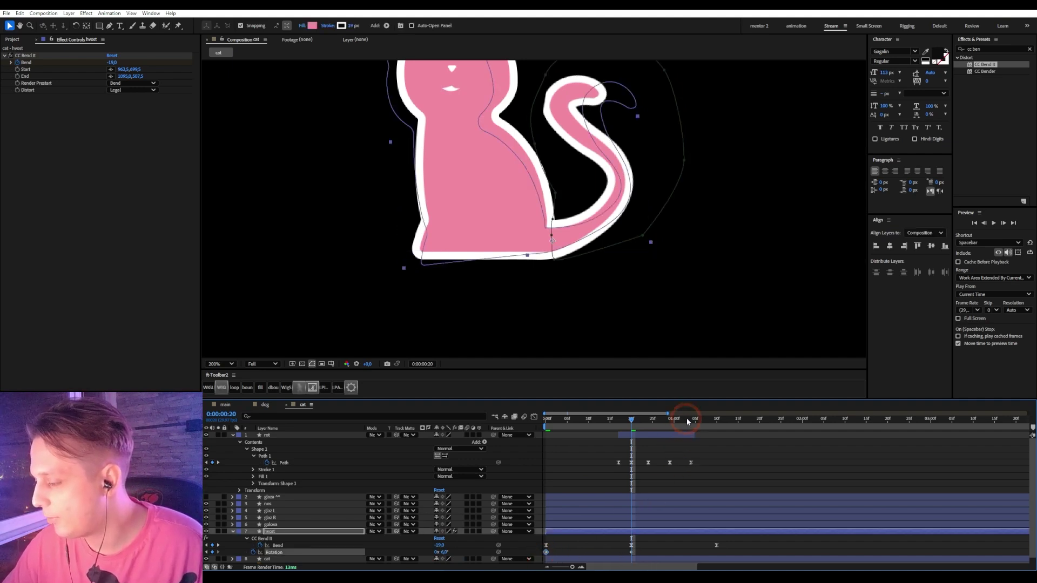
{"action": "left_click_drag", "start_coordinate": [685, 420], "coordinate": [714, 424]}
{"action": "key", "text": "ctrl+v"}
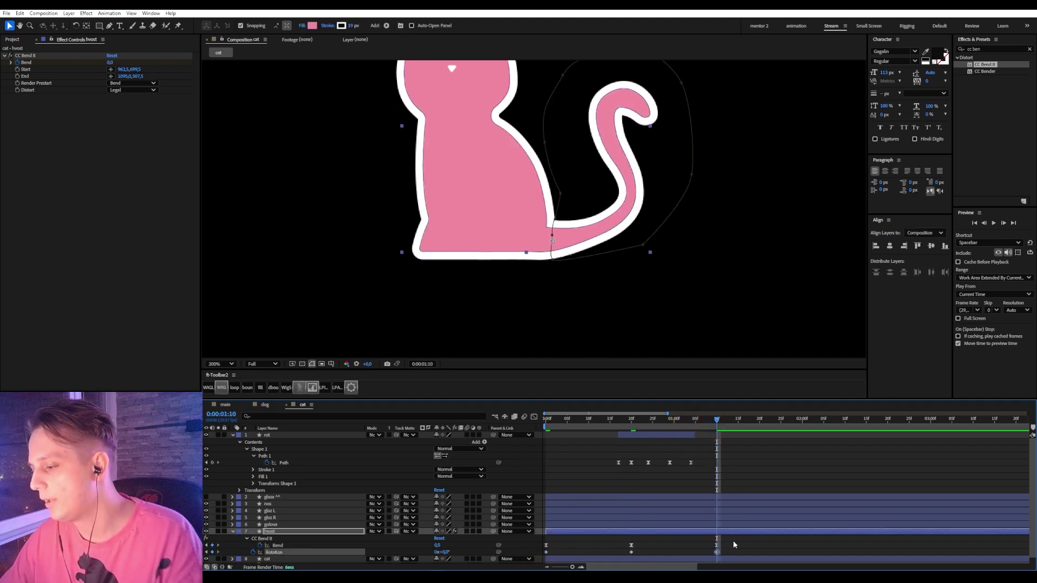
- Apply Easy Ease to all Bend and Rotation keyframes of the hvost layer and play back the tail movement from the start
{"action": "left_click_drag", "start_coordinate": [734, 541], "coordinate": [510, 567]}
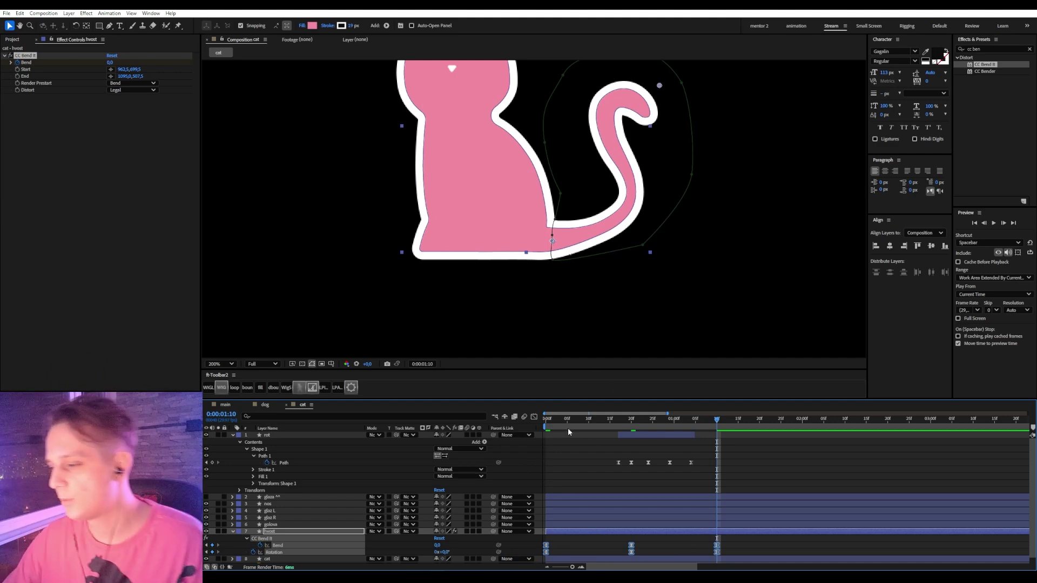
{"action": "left_click_drag", "start_coordinate": [565, 423], "coordinate": [514, 416]}
{"action": "key", "text": "space"}
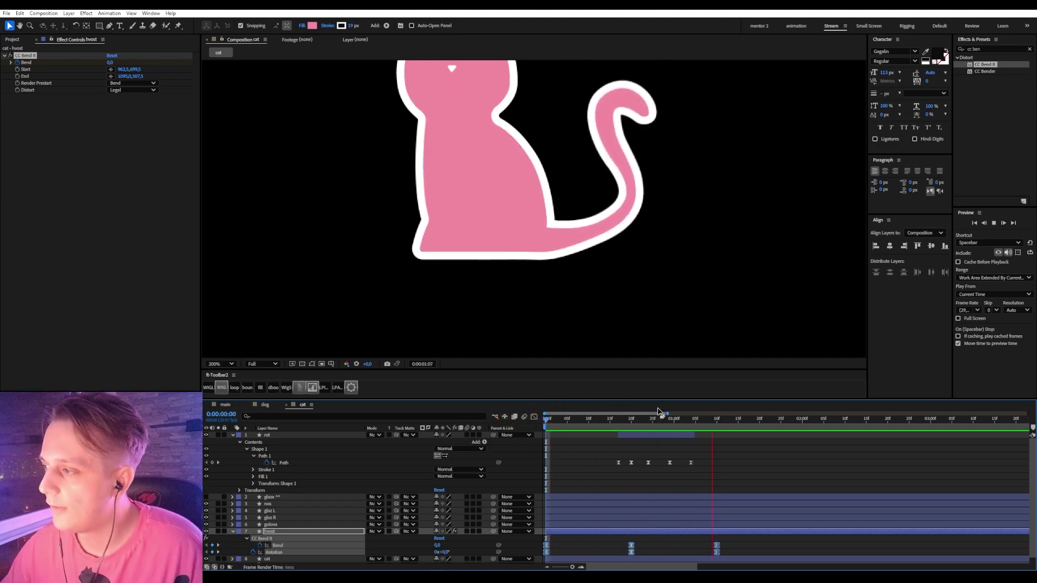
{"action": "key", "text": "space"}
{"action": "left_click", "coordinate": [721, 430]}
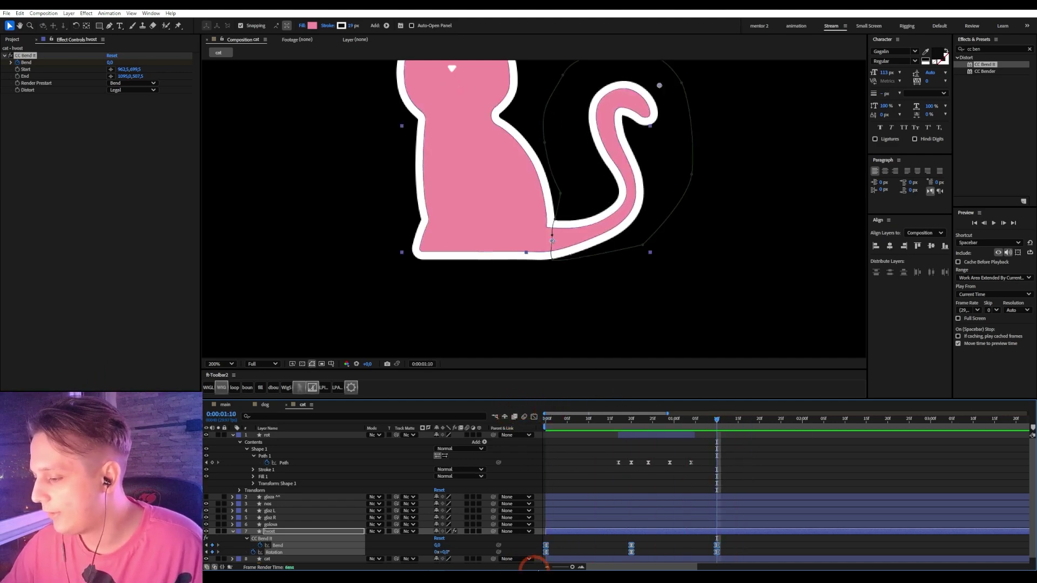
{"action": "left_click_drag", "start_coordinate": [572, 567], "coordinate": [551, 569]}
{"action": "left_click", "coordinate": [642, 550]}
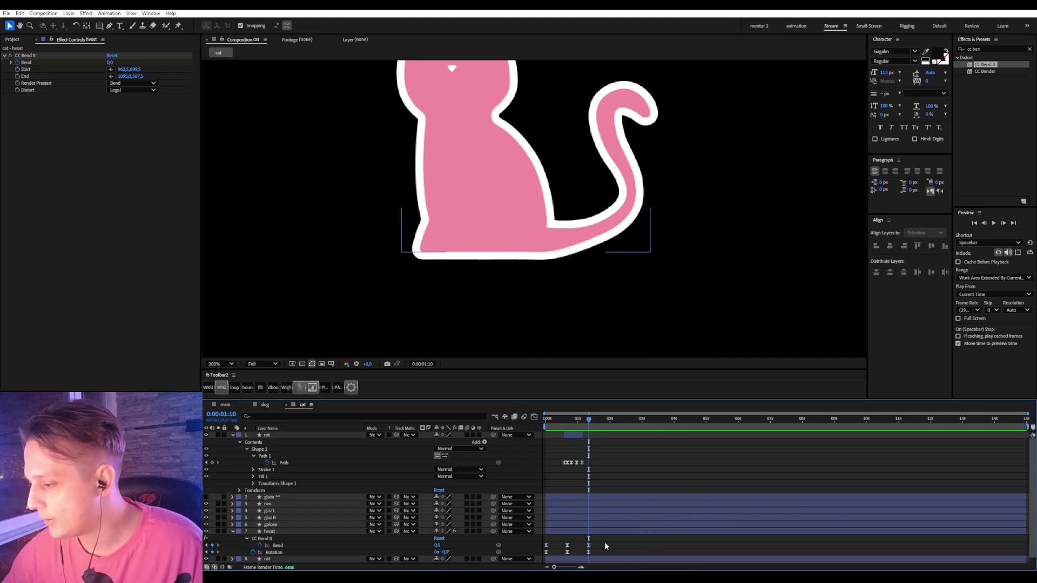
{"action": "key", "text": "shift+Page_Down"}
{"action": "key", "text": "shift+Page_Down"}
{"action": "key", "text": "shift+Page_Up"}
{"action": "key", "text": "shift+Page_Up"}
{"action": "key", "text": "shift+Page_Down"}
{"action": "key", "text": "shift+Page_Down"}
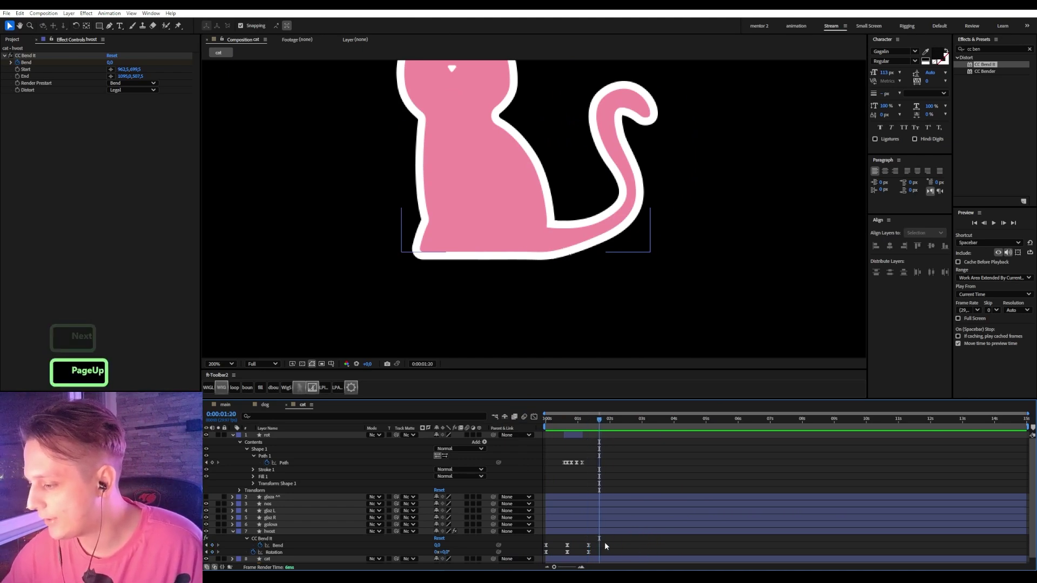
{"action": "left_click", "coordinate": [614, 535]}
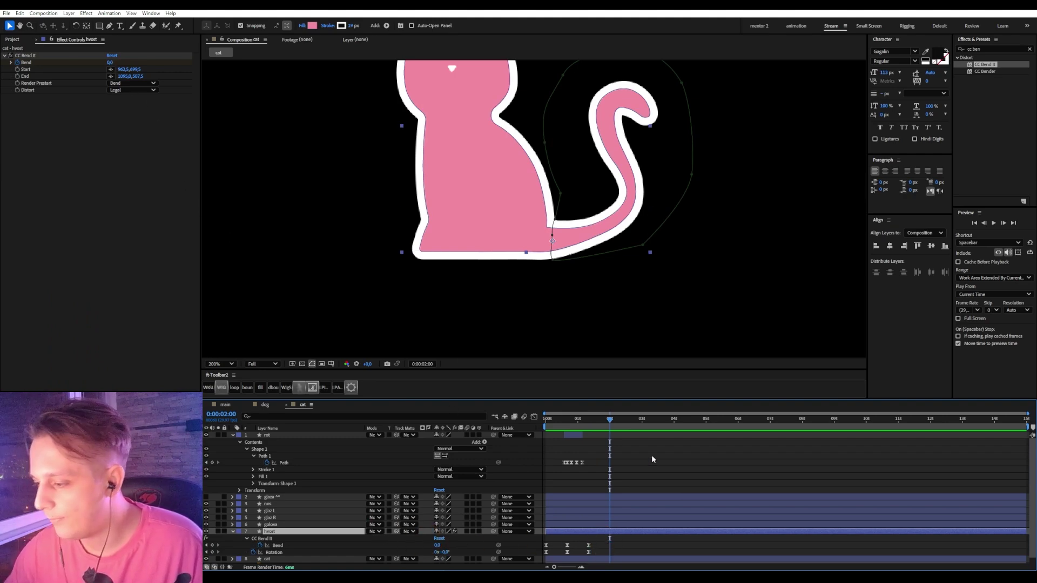
{"action": "key", "text": "shift+Page_Up"}
{"action": "key", "text": "shift+Page_Down"}
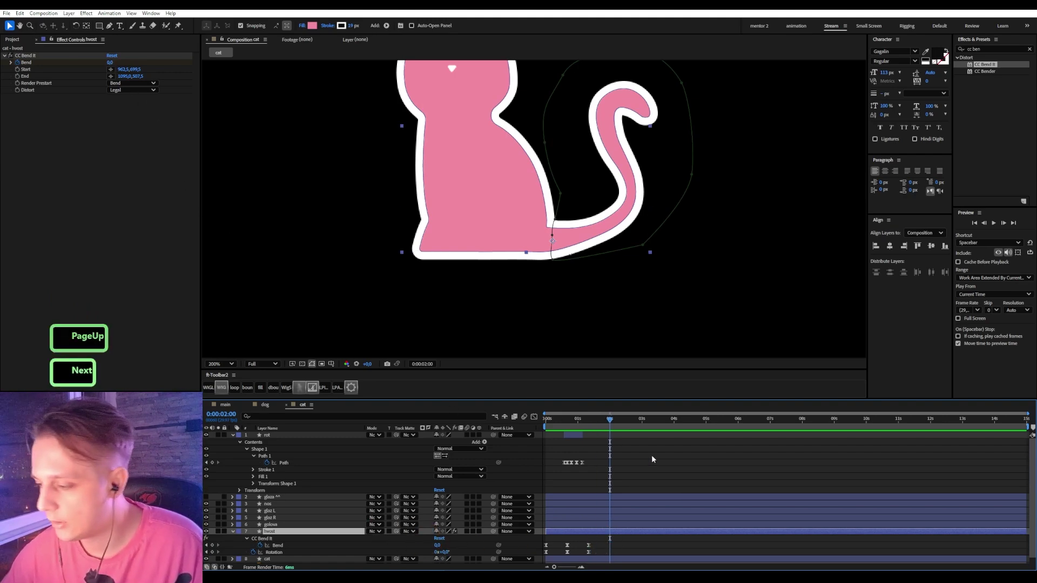
{"action": "key", "text": "shift+Page_Up"}
{"action": "left_click", "coordinate": [586, 426]}
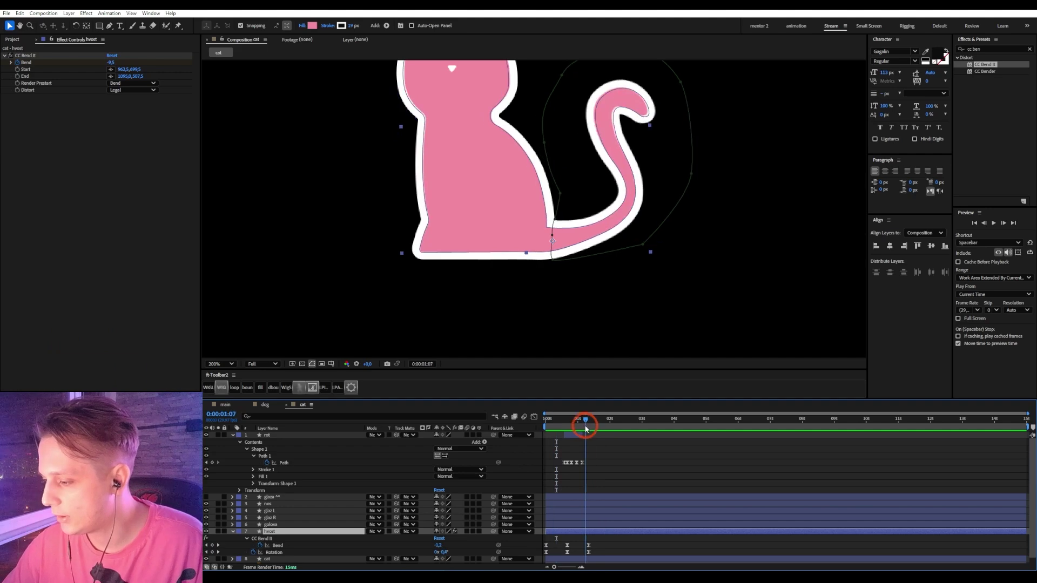
{"action": "mouse_move", "coordinate": [592, 426]}
{"action": "left_mouse_down"}
{"action": "mouse_move", "coordinate": [562, 427]}
{"action": "mouse_move", "coordinate": [588, 429]}
{"action": "left_mouse_up"}
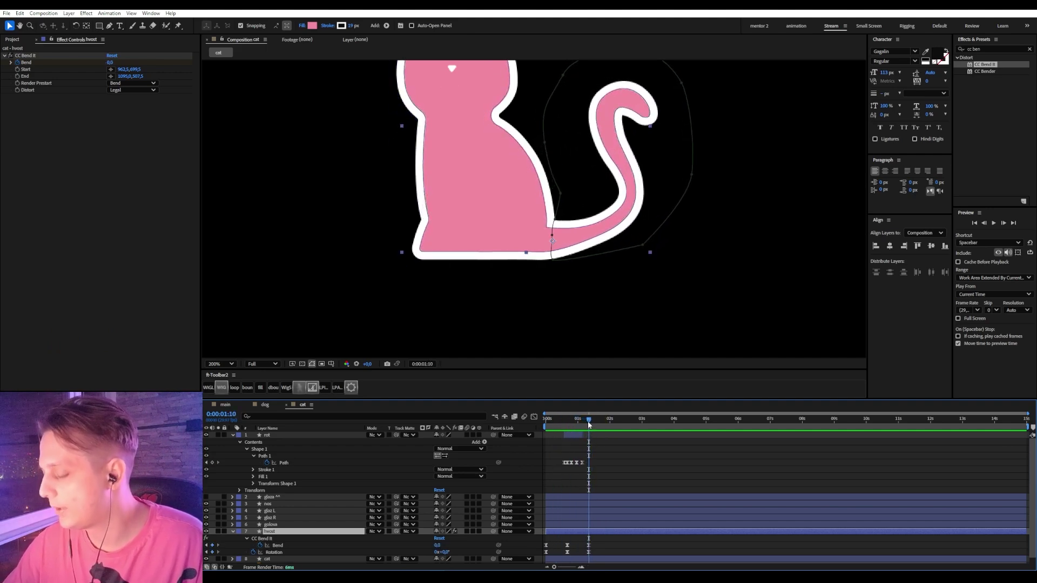
- Add a Bend keyframe of 9 at 0:00:02:00 and paste a copy of the 0:00:01:10 Bend keyframe at 0:00:02:20
{"action": "key", "text": "shift+Page_Down"}
{"action": "key", "text": "shift+Page_Down"}
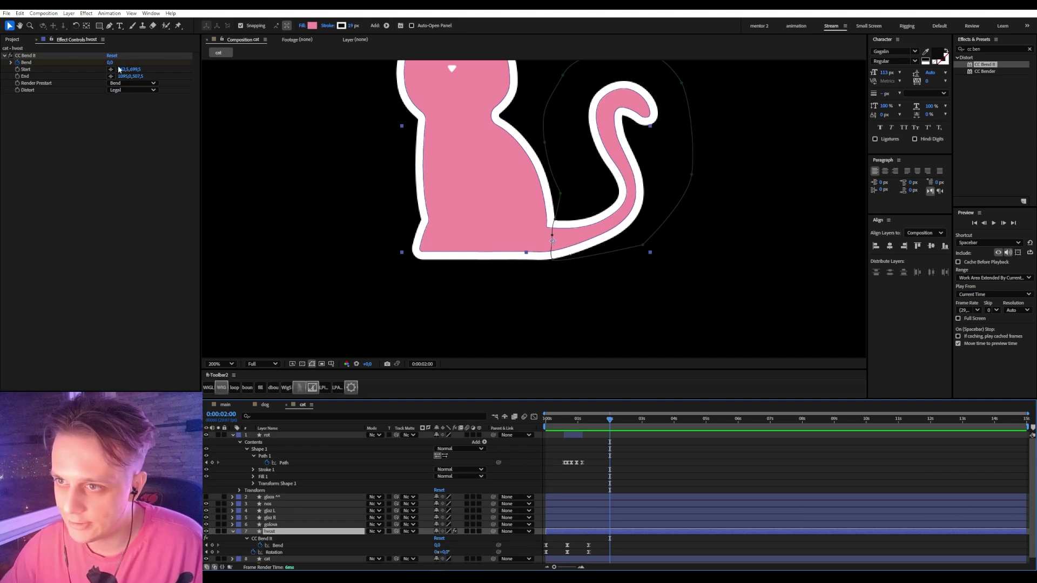
{"action": "left_click_drag", "start_coordinate": [111, 62], "coordinate": [112, 62]}
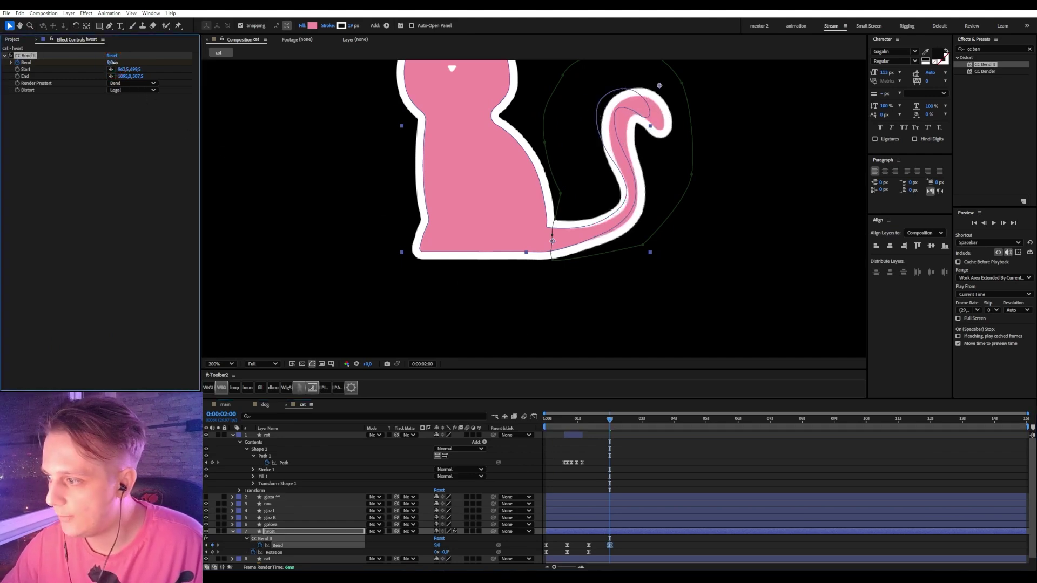
{"action": "left_click", "coordinate": [589, 545]}
{"action": "key", "text": "ctrl+c"}
{"action": "key", "text": "shift+Page_Down"}
{"action": "key", "text": "shift+Page_Down"}
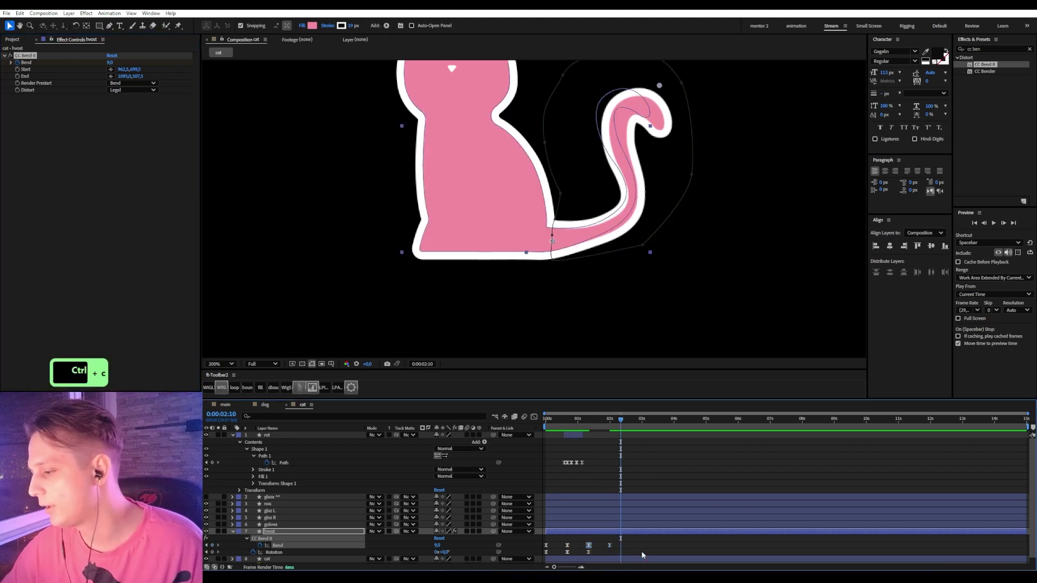
{"action": "key", "text": "ctrl+v"}
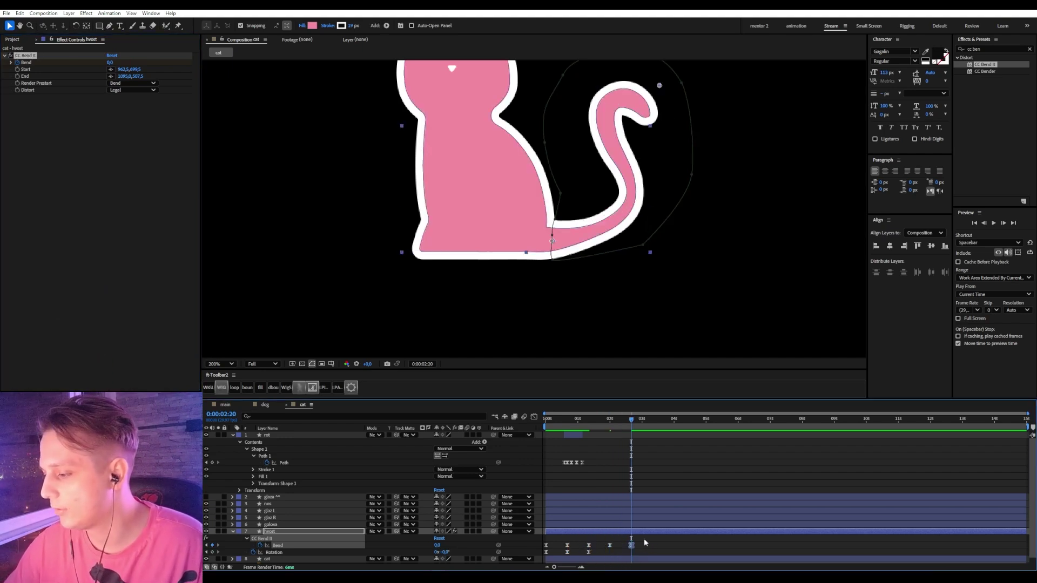
- Add a Bend keyframe of -6 at 0:00:03:00 and a copied Bend keyframe of 0 at 0:00:03:10
{"action": "key", "text": "shift+Page_Down"}
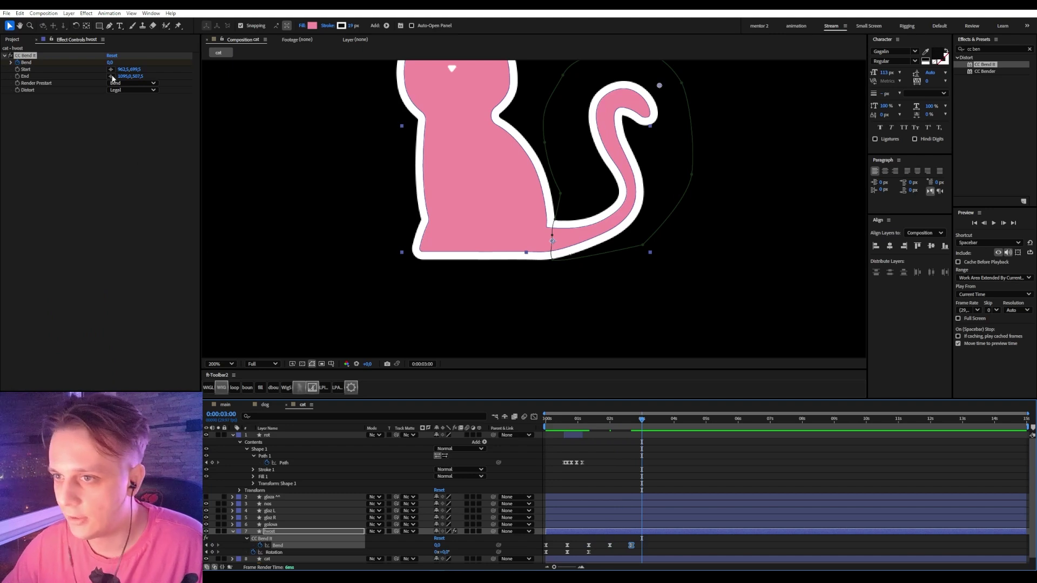
{"action": "left_click_drag", "start_coordinate": [110, 65], "coordinate": [102, 64]}
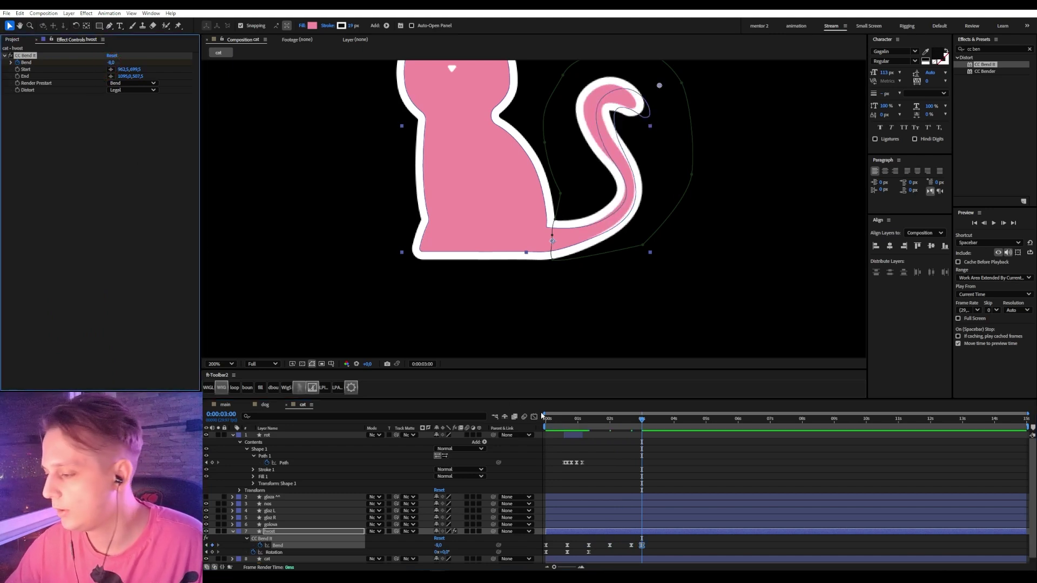
{"action": "key", "text": "shift+Page_Down"}
{"action": "left_click", "coordinate": [630, 555]}
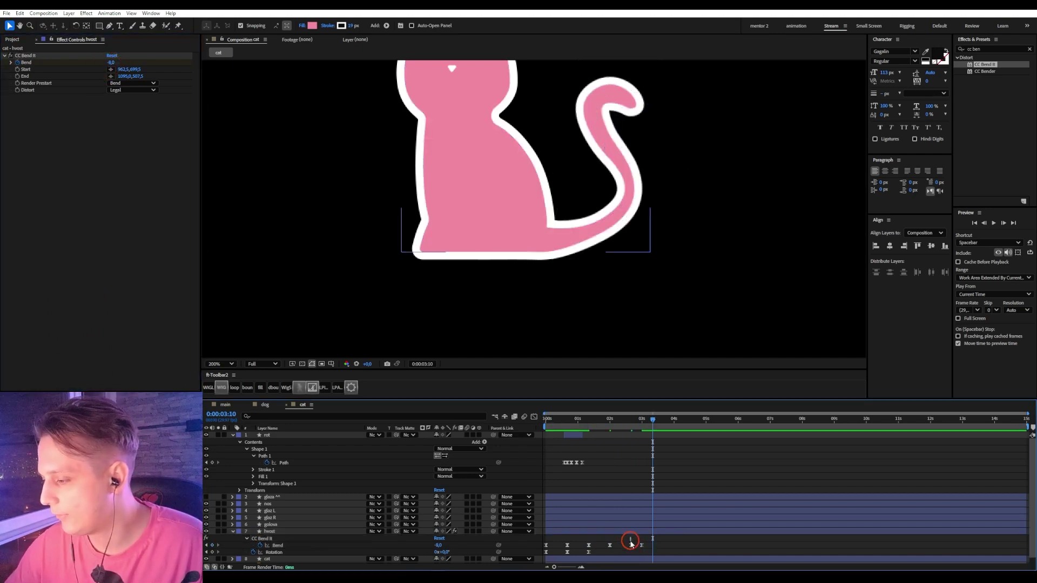
{"action": "left_click", "coordinate": [653, 545]}
{"action": "key", "text": "ctrl+c"}
- Play back the tail movement from the start to examine how the extended Bend keyframes sway it
{"action": "key", "text": "Home"}
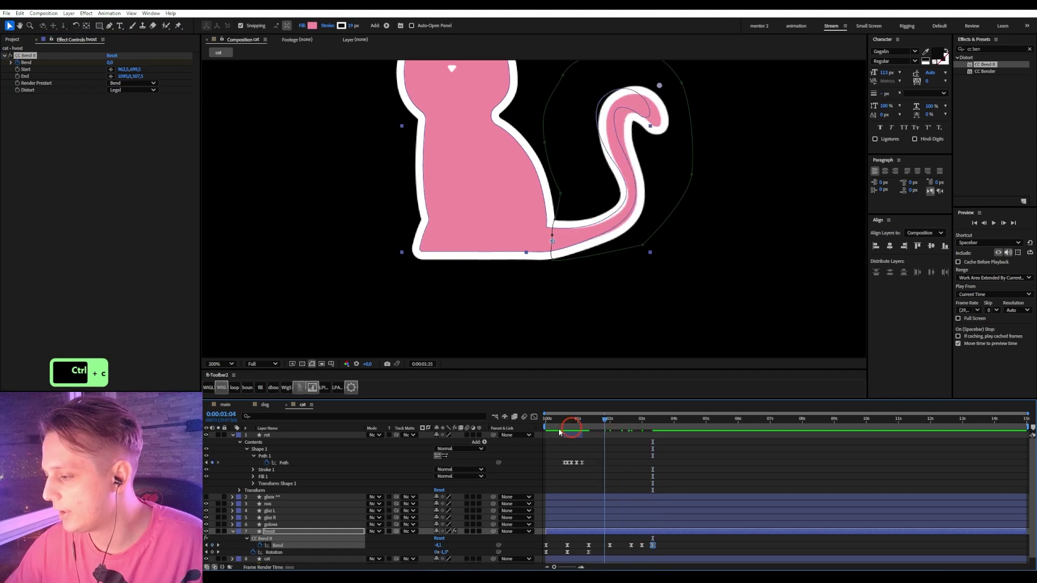
{"action": "key", "text": "space"}
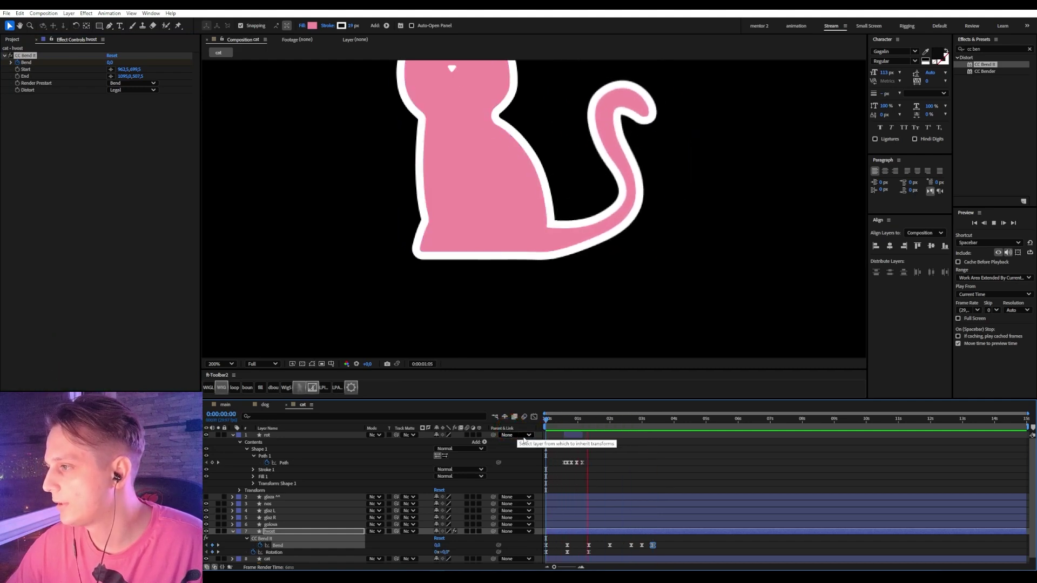
{"action": "key", "text": "space"}
{"action": "key", "text": "space"}
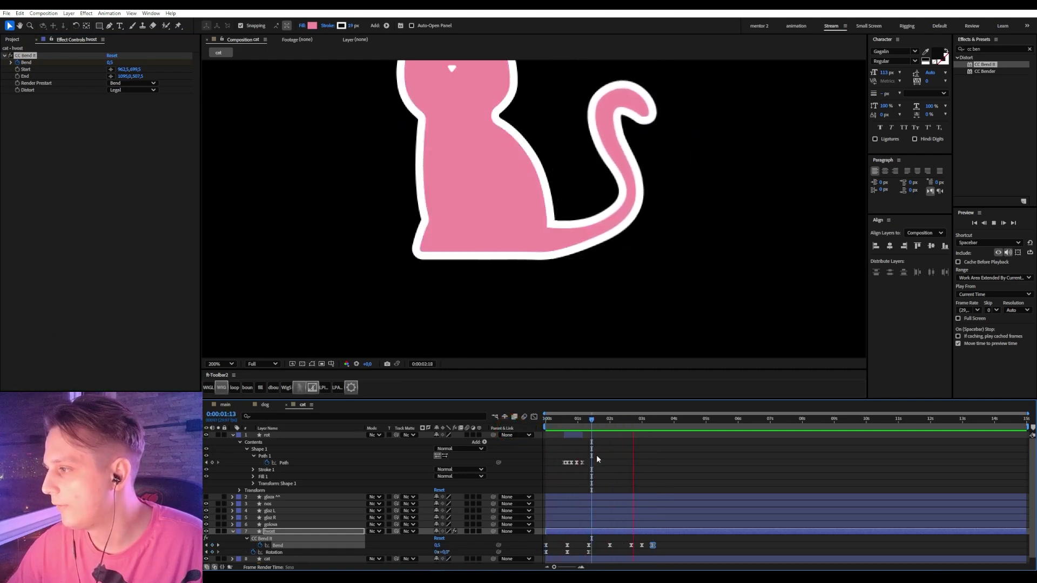
{"action": "left_click", "coordinate": [543, 419]}
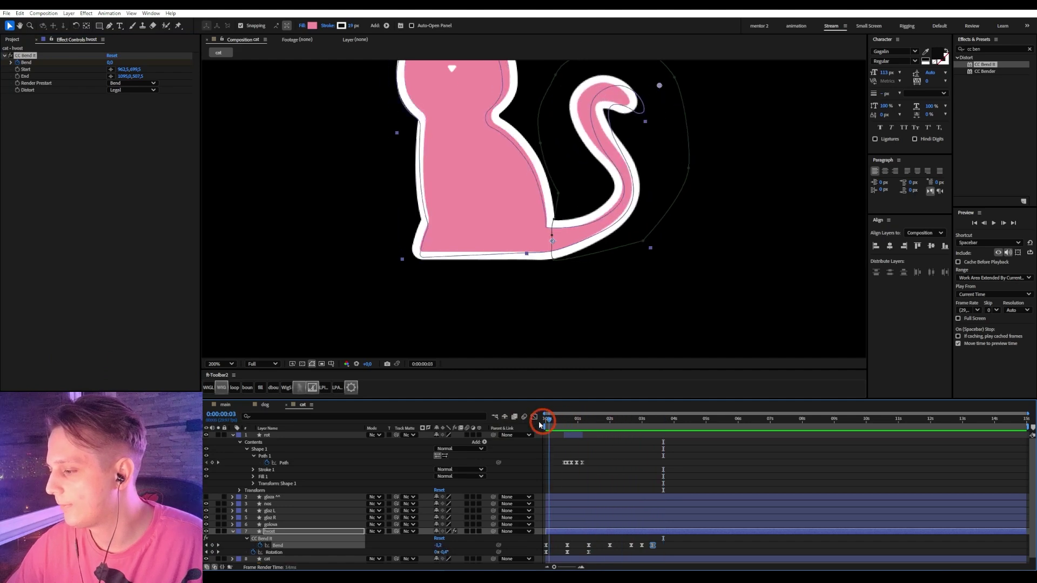
{"action": "key", "text": "space"}
{"action": "key", "text": "space"}
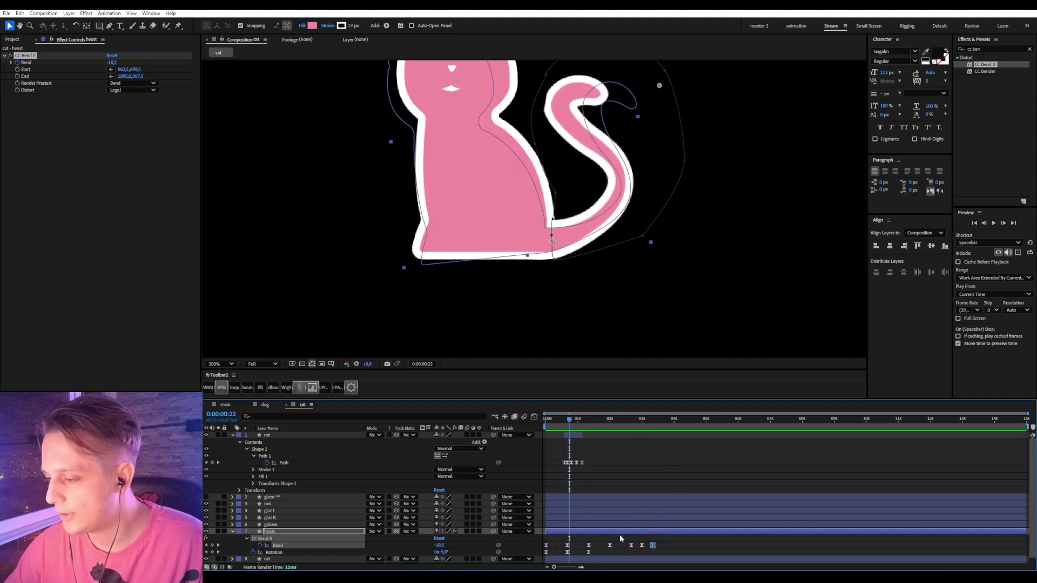
- Try a weaker Bend value of -15 on the keyframe at 0:00:00:20 and adjust it further
{"action": "left_click", "coordinate": [570, 536]}
{"action": "left_click", "coordinate": [565, 417]}
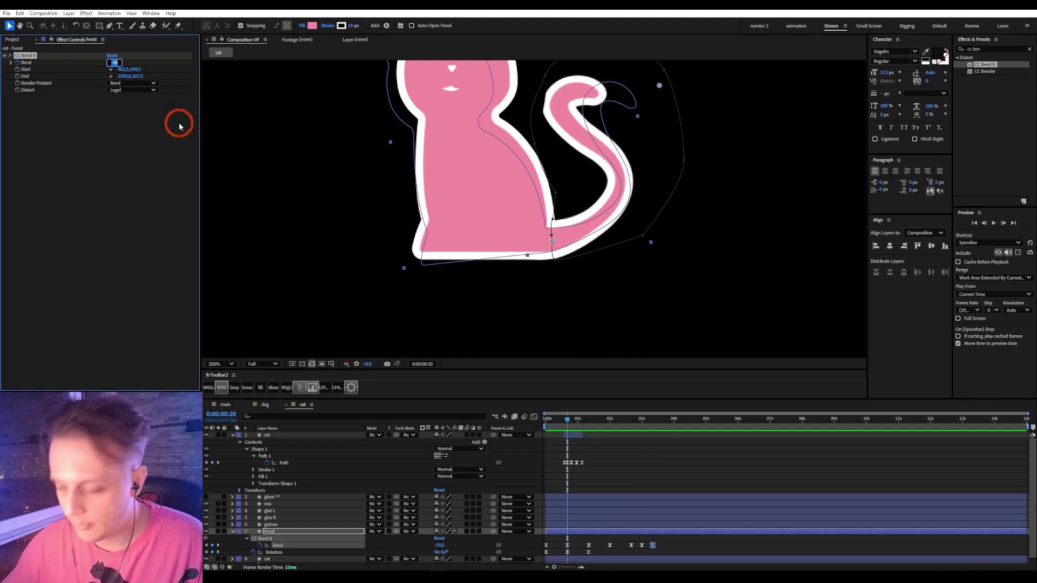
{"action": "type", "text": "-15"}
{"action": "key", "text": "Return"}
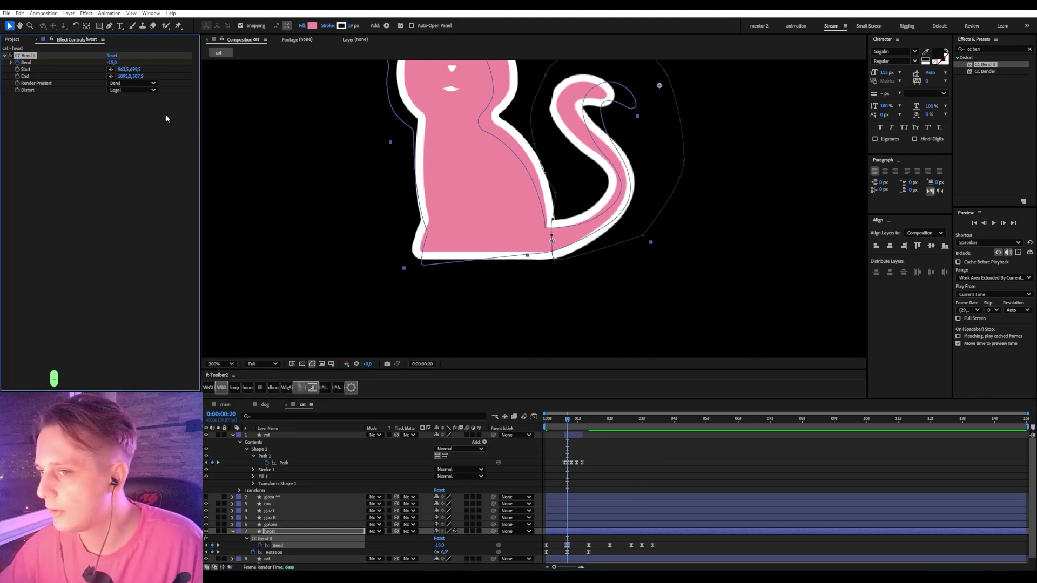
{"action": "left_click_drag", "start_coordinate": [113, 62], "coordinate": [147, 81]}
- Undo the Bend value edits at 0:00:00:20 and the Bend keyframe pasted at 0:00:03:10
{"action": "key", "text": "ctrl+z"}
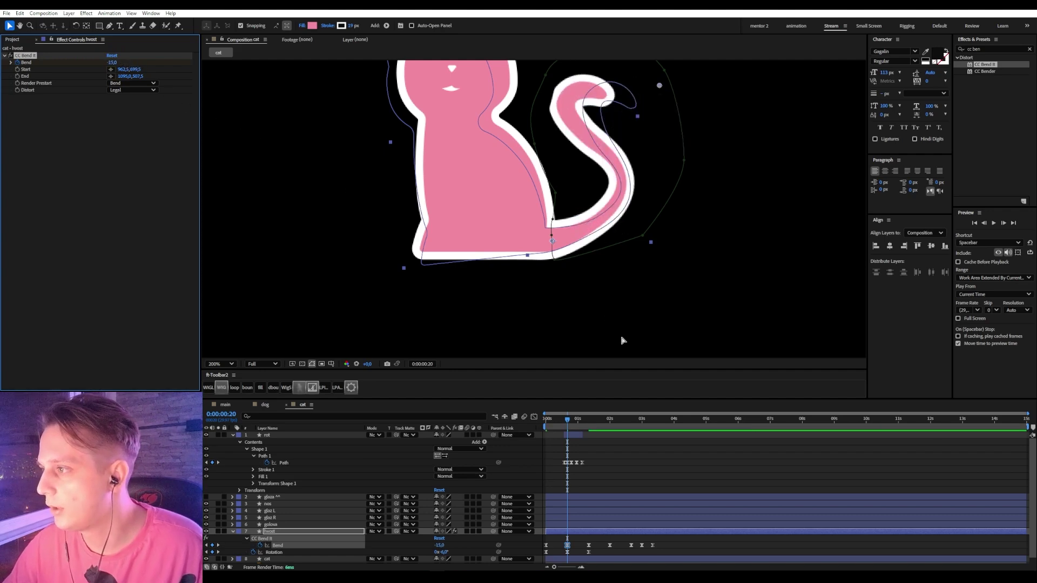
{"action": "key", "text": "ctrl+z"}
{"action": "key", "text": "ctrl+z"}
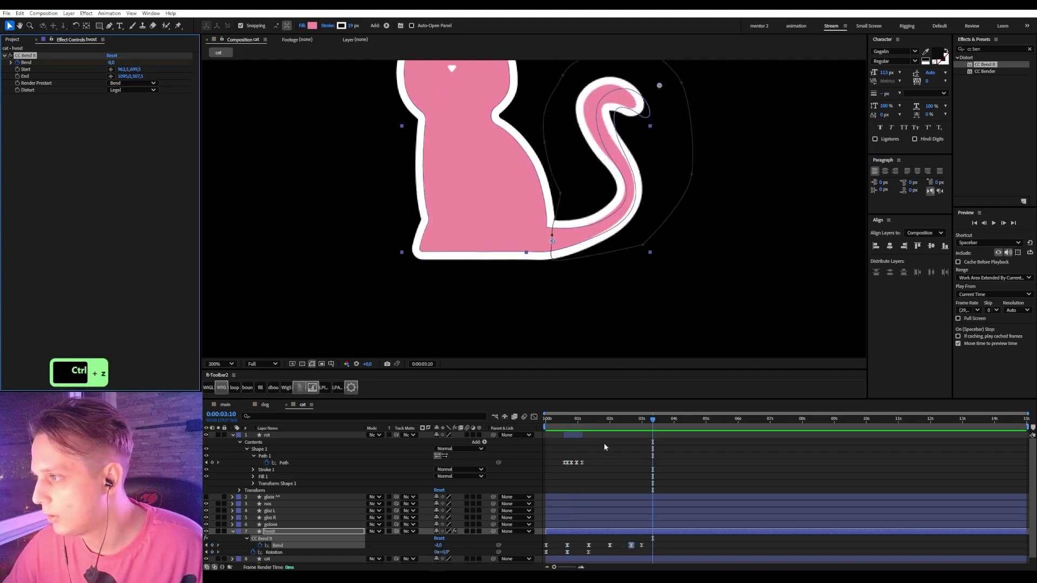
- Remove all Rotation keyframes from the hvost layer and play back the tail movement from the start
{"action": "mouse_move", "coordinate": [584, 421]}
{"action": "left_mouse_down"}
{"action": "mouse_move", "coordinate": [544, 421]}
{"action": "mouse_move", "coordinate": [571, 429]}
{"action": "left_mouse_up"}
{"action": "left_click", "coordinate": [274, 533]}
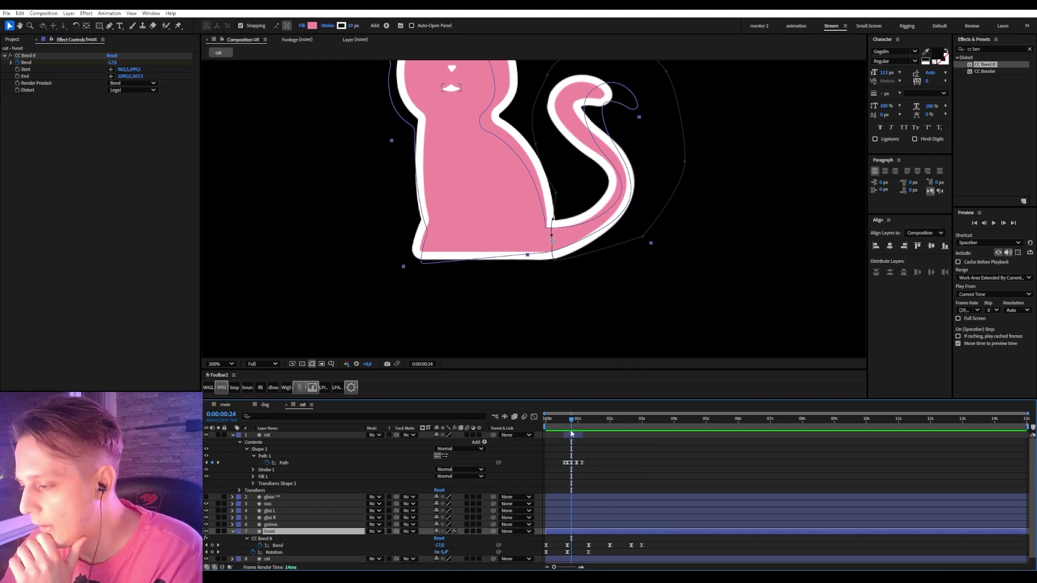
{"action": "left_click", "coordinate": [561, 421]}
{"action": "left_click_drag", "start_coordinate": [561, 424], "coordinate": [539, 438]}
{"action": "left_click", "coordinate": [254, 553]}
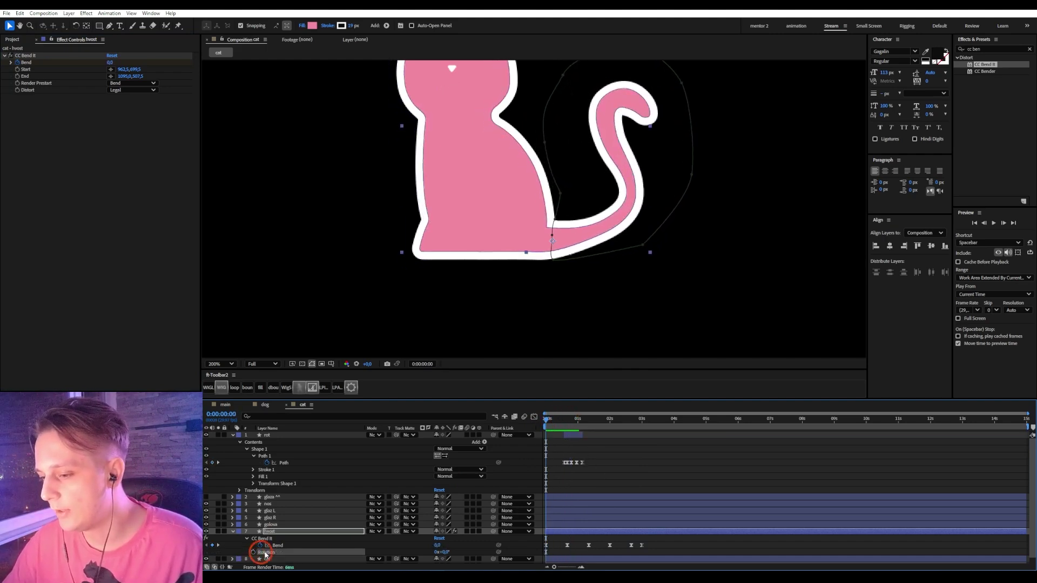
{"action": "mouse_move", "coordinate": [549, 420]}
{"action": "left_mouse_down"}
{"action": "mouse_move", "coordinate": [573, 426]}
{"action": "mouse_move", "coordinate": [548, 428]}
{"action": "left_mouse_up"}
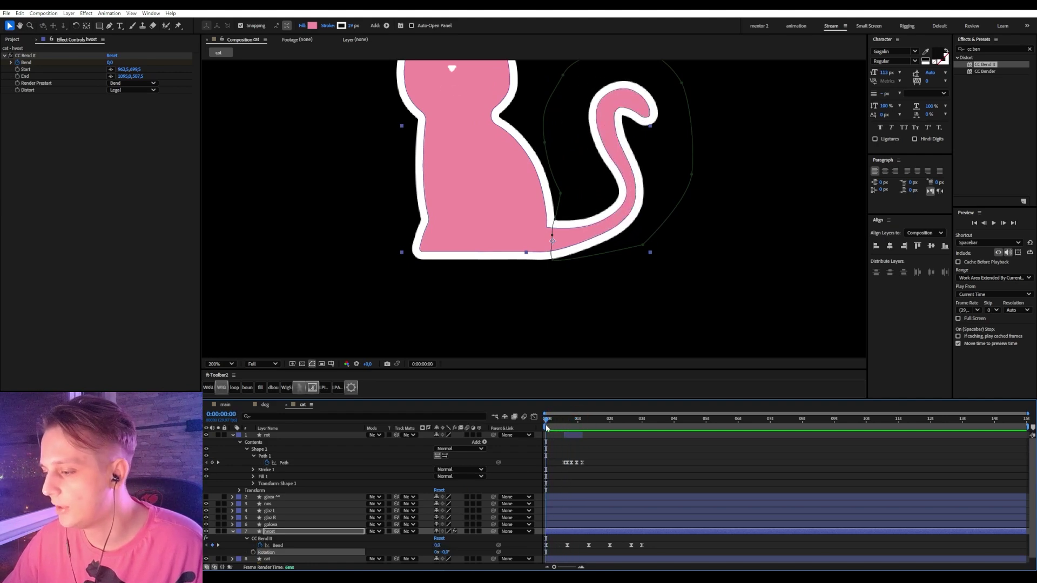
{"action": "key", "text": "space"}
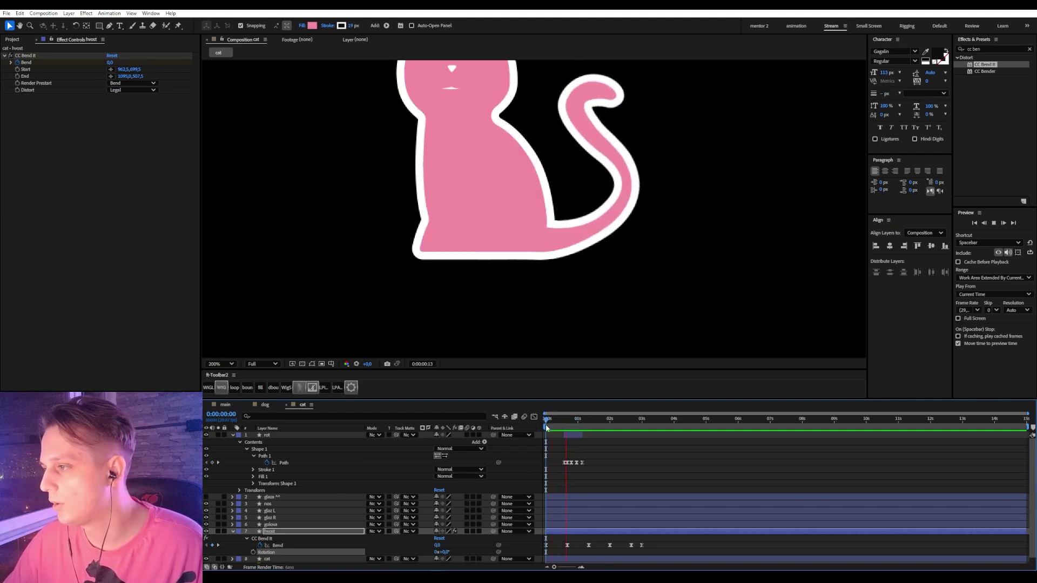
{"action": "key", "text": "space"}
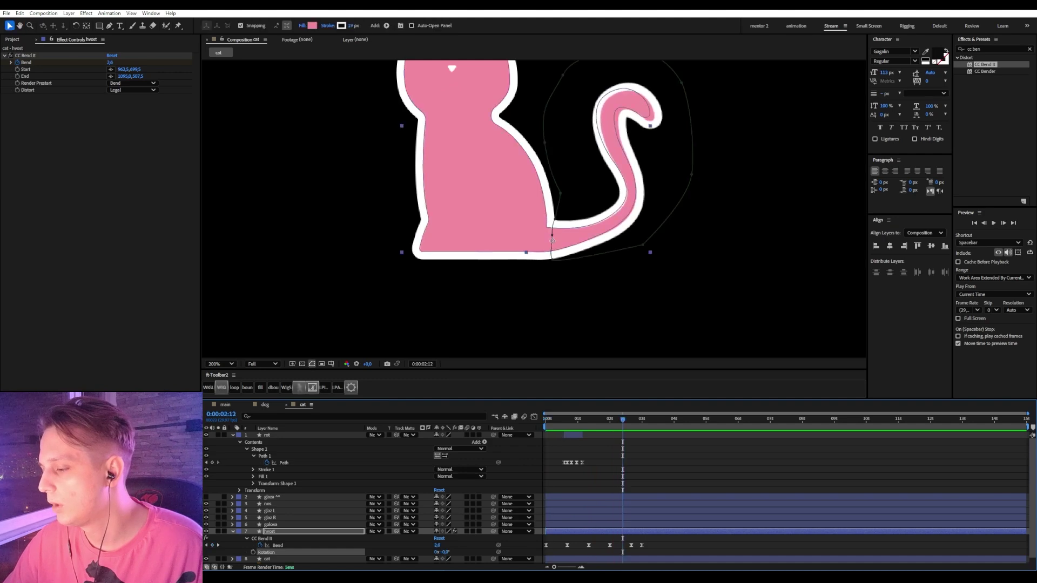
- Delete the three Bend keyframes from 0:00:02:00 onward and play back the tail movement from the start
{"action": "left_click_drag", "start_coordinate": [598, 540], "coordinate": [669, 554]}
{"action": "key", "text": "Delete"}
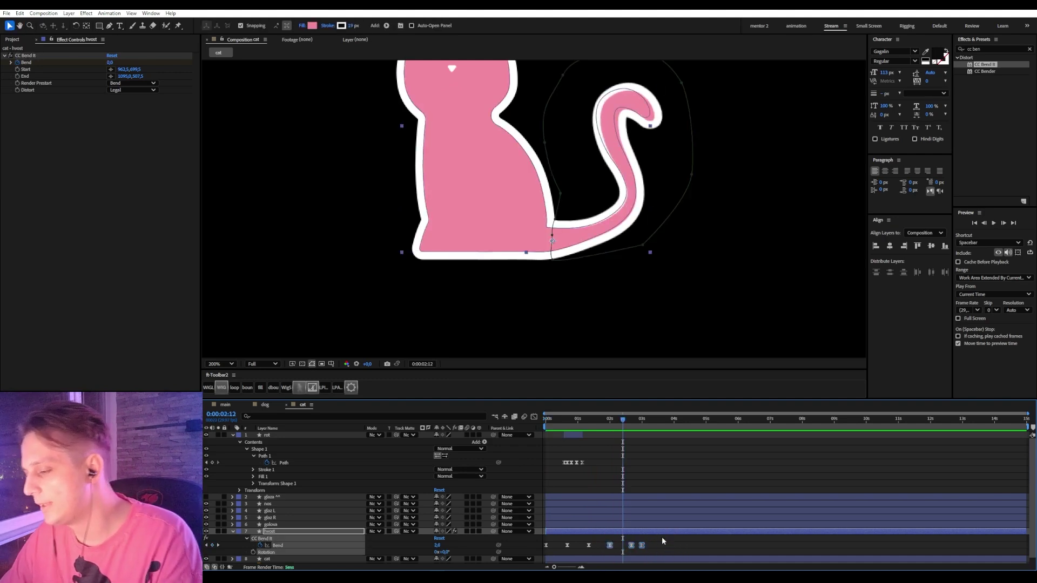
{"action": "left_click", "coordinate": [542, 420]}
{"action": "key", "text": "space"}
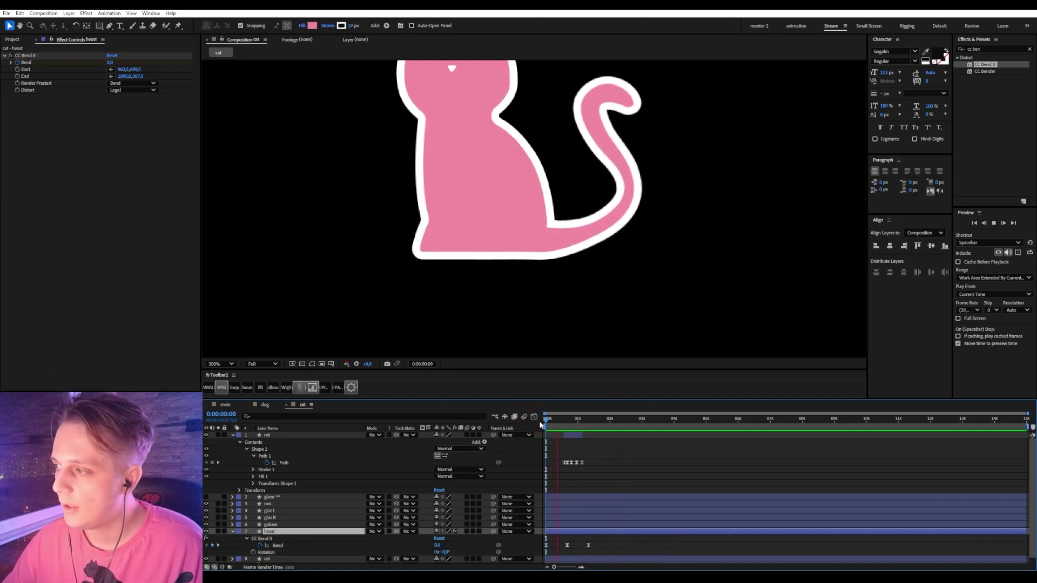
{"action": "left_click_drag", "start_coordinate": [606, 545], "coordinate": [523, 564]}
{"action": "left_click", "coordinate": [602, 546]}
{"action": "left_click", "coordinate": [606, 546]}
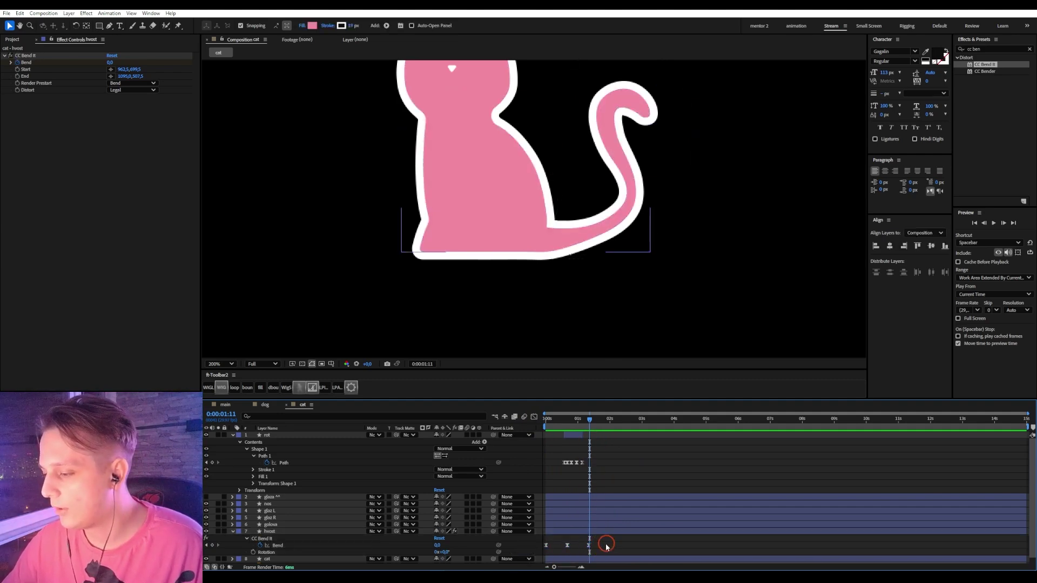
- Add the expression loopOut(type = "cycle", numKeyframes = 0) to the hvost layer's CC Bend It Bend property
{"action": "left_click_drag", "start_coordinate": [616, 536], "coordinate": [498, 557]}
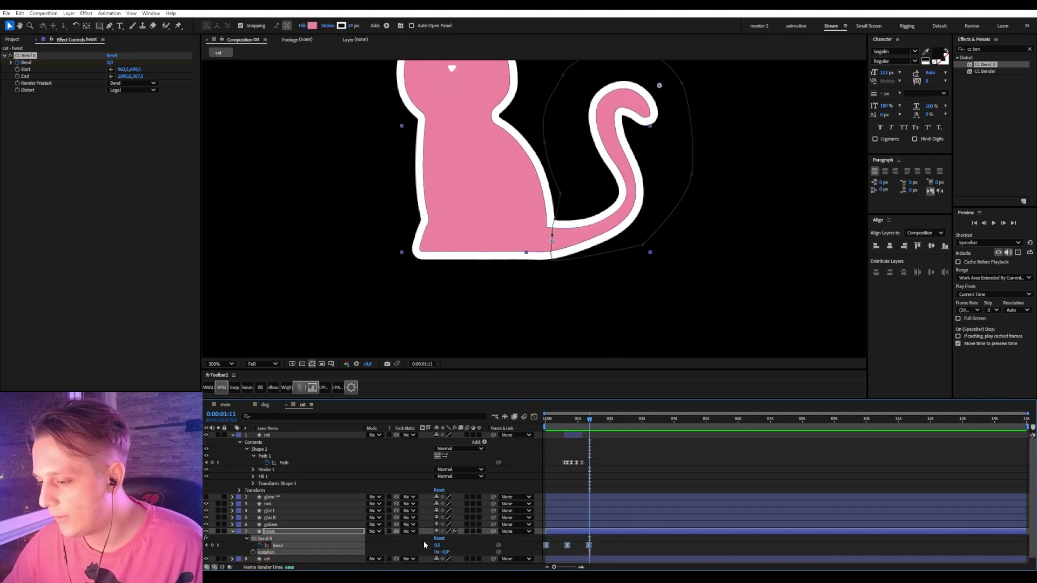
{"action": "left_click", "coordinate": [260, 545], "text": "alt"}
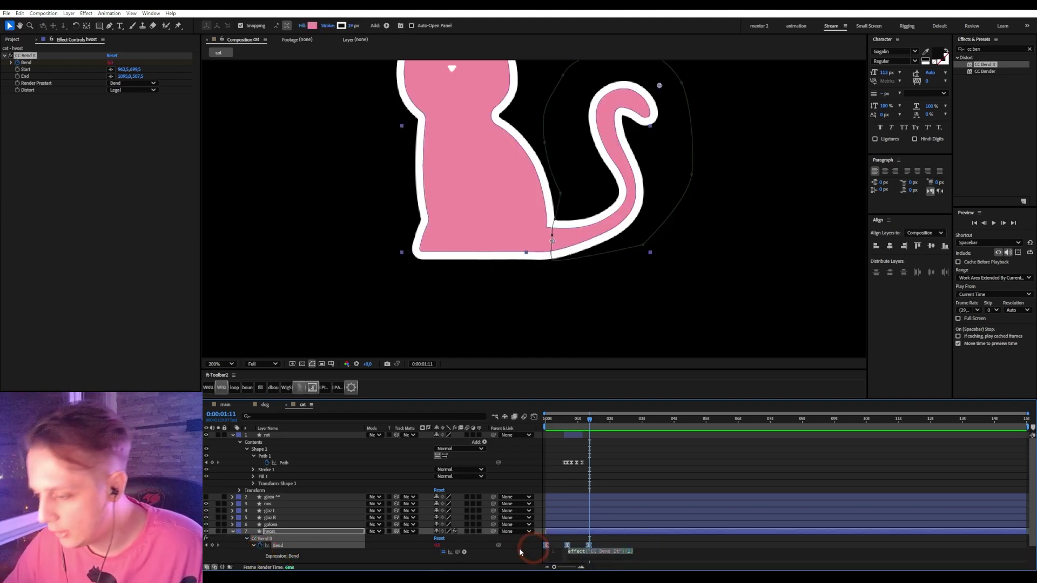
{"action": "left_click", "coordinate": [464, 552]}
{"action": "mouse_move", "coordinate": [493, 502]}
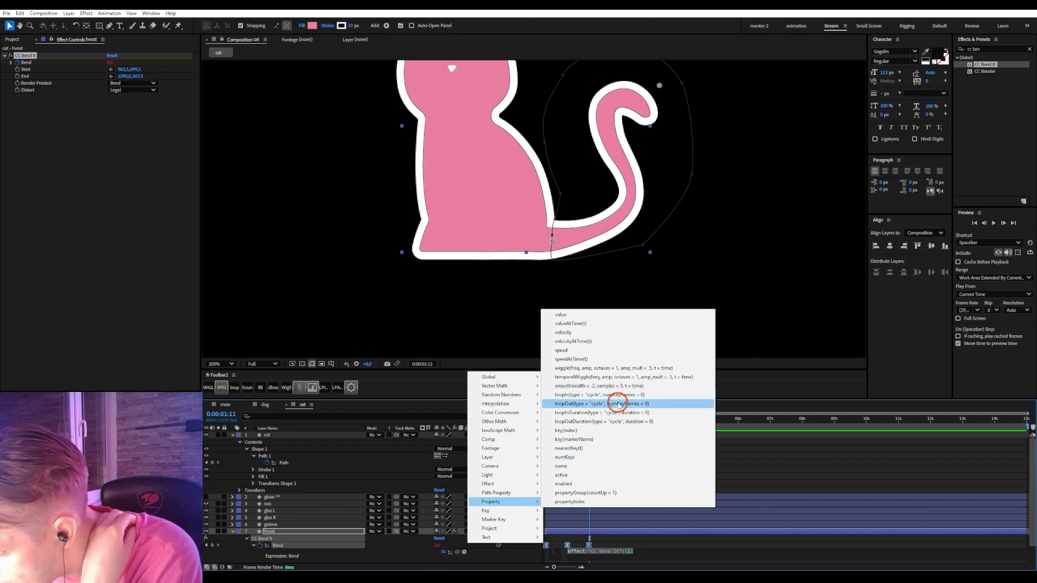
{"action": "left_click", "coordinate": [618, 407]}
- Play back the looping tail movement from near the start with the whole cat in view
{"action": "left_click_drag", "start_coordinate": [588, 420], "coordinate": [543, 420]}
{"action": "key", "text": "space"}
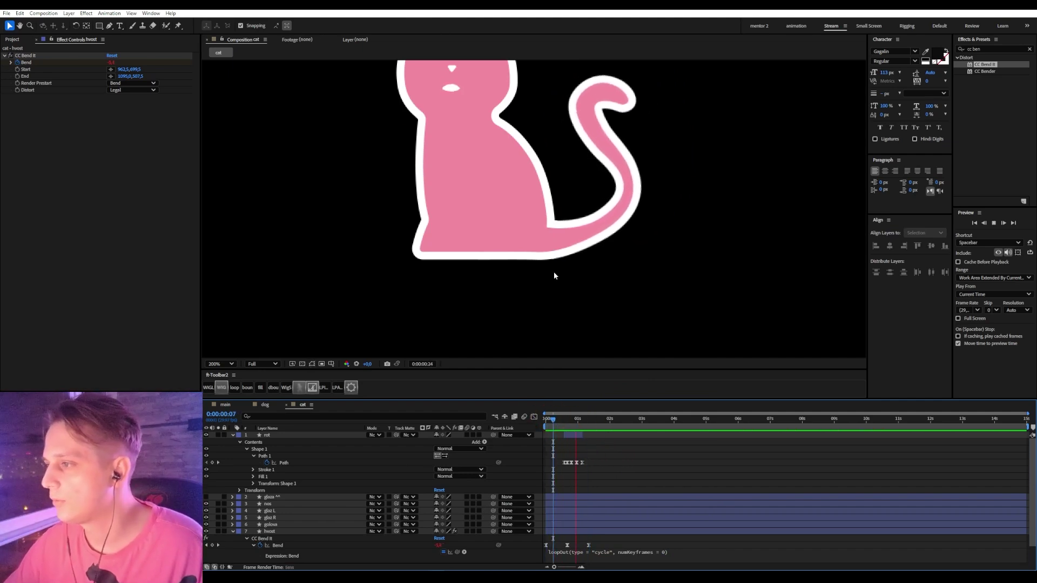
{"action": "scroll", "coordinate": [546, 216], "scroll_direction": "down", "scroll_amount": 1}
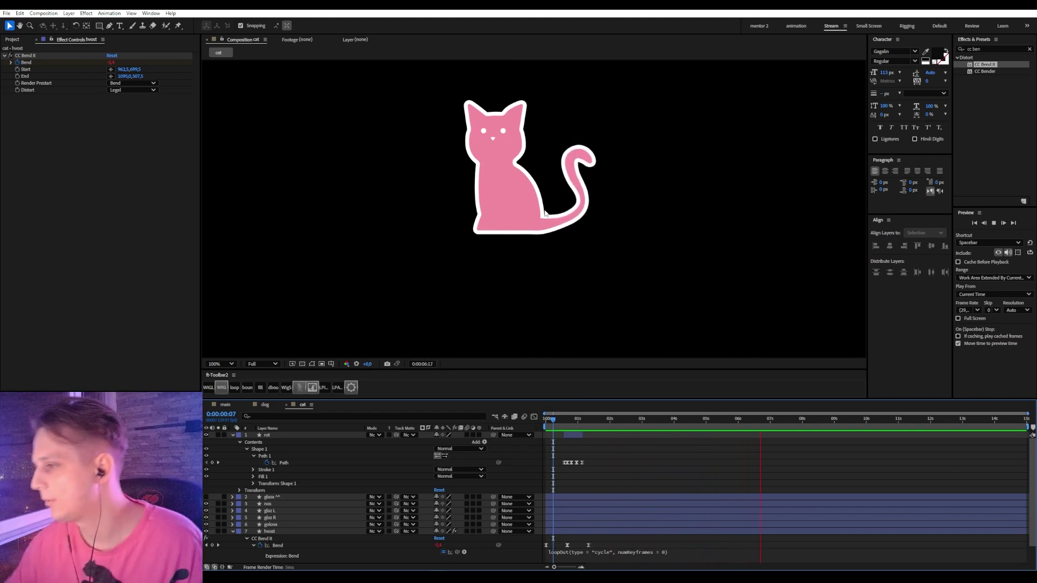
{"action": "left_click", "coordinate": [547, 420]}
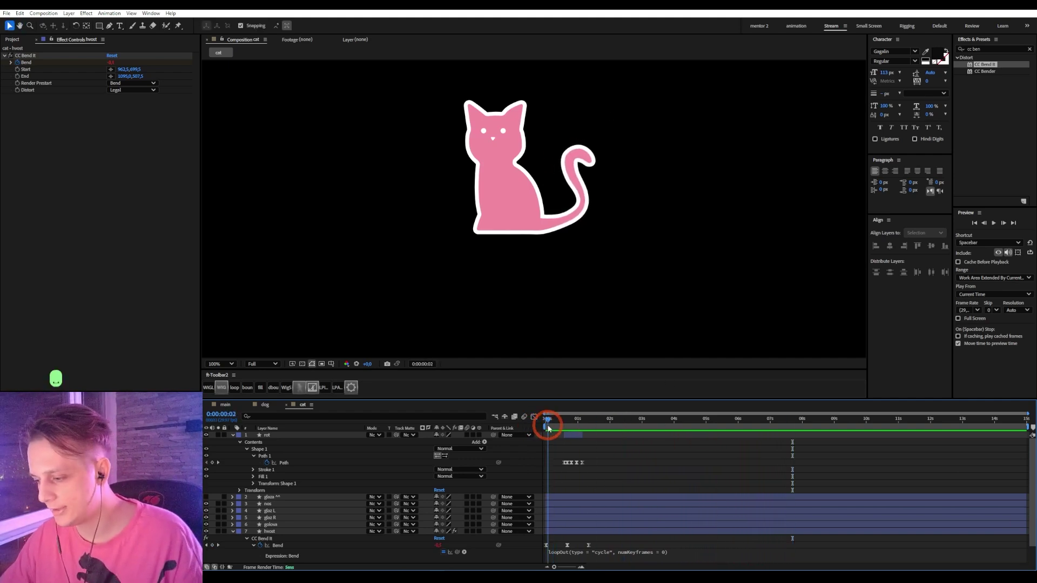
- Collapse the layers so that only their keyframed properties are listed, and leave all layers deselected
{"action": "key", "text": "ctrl+a"}
{"action": "key", "text": "u"}
{"action": "left_click", "coordinate": [594, 519]}
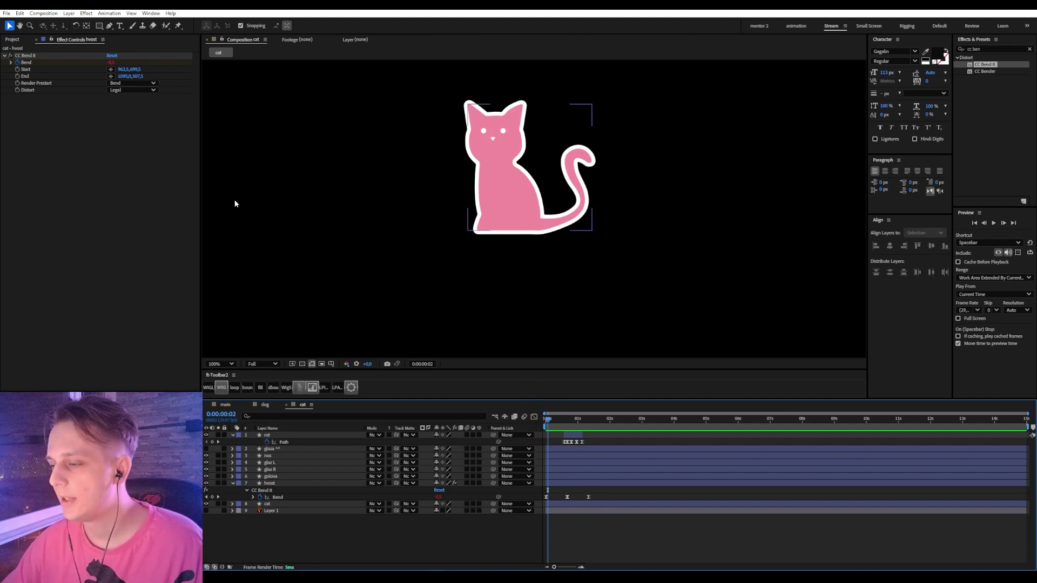
{"action": "scroll", "coordinate": [524, 232], "scroll_direction": "up", "scroll_amount": 1}
{"action": "left_click_drag", "start_coordinate": [524, 232], "coordinate": [573, 334]}
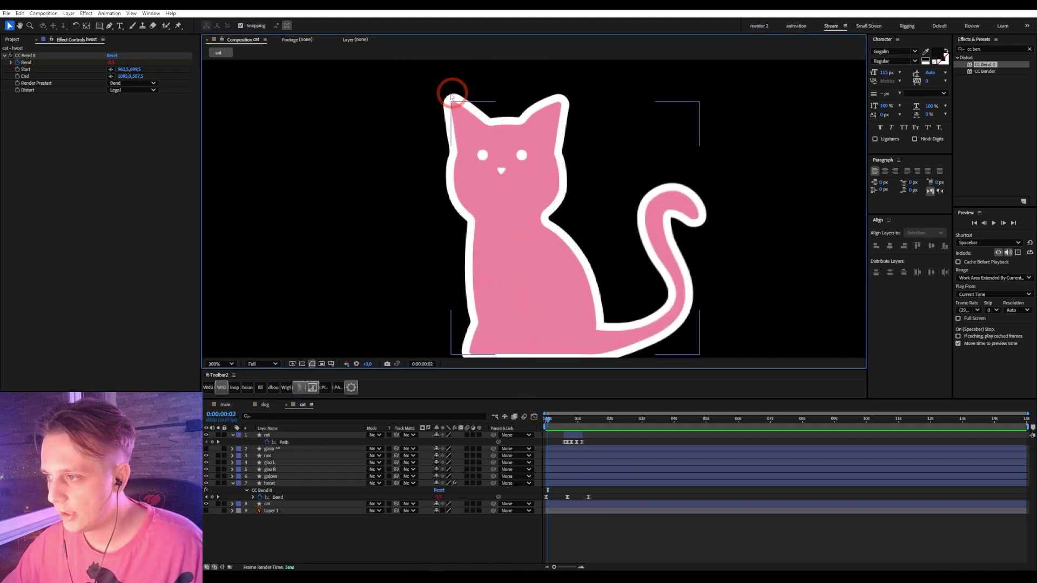
- Add a null object at the first frame and place its anchor on the cat's nose
{"action": "left_click", "coordinate": [425, 461]}
{"action": "key", "text": "Home"}
{"action": "left_click", "coordinate": [317, 534]}
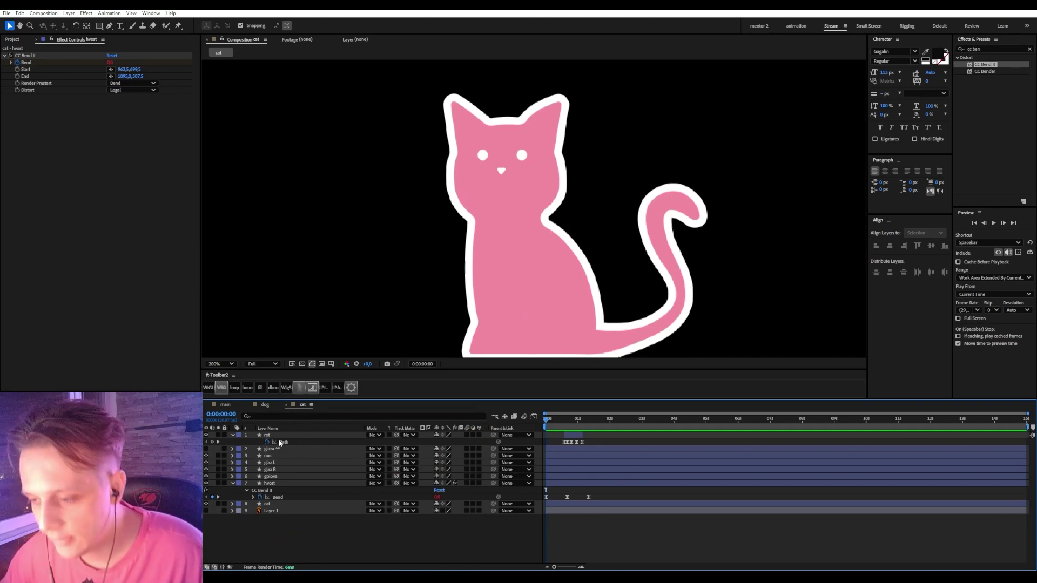
{"action": "key", "text": "ctrl+alt+shift+y"}
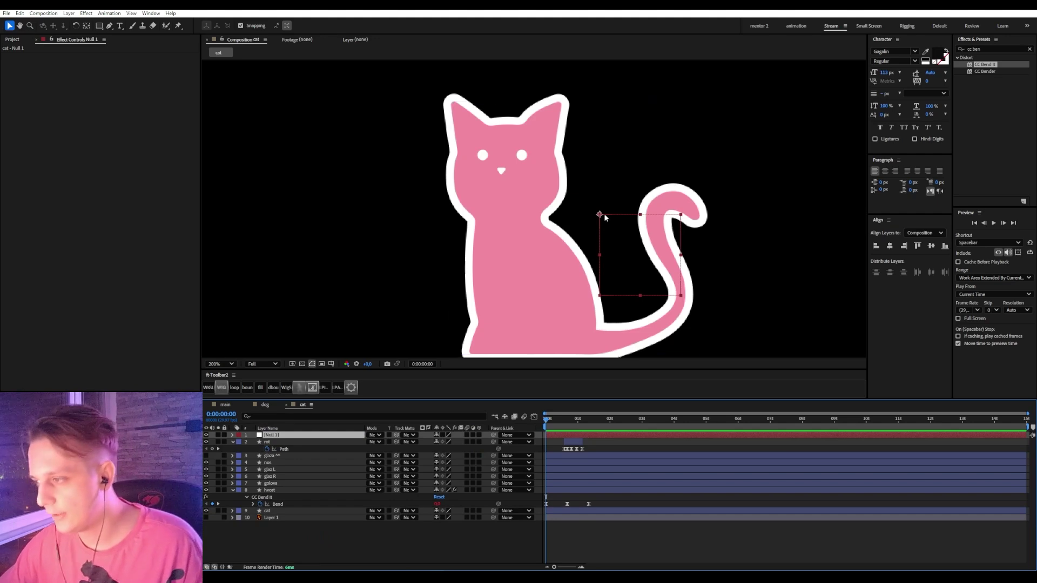
{"action": "left_click", "coordinate": [551, 199]}
{"action": "left_click_drag", "start_coordinate": [594, 212], "coordinate": [504, 170]}
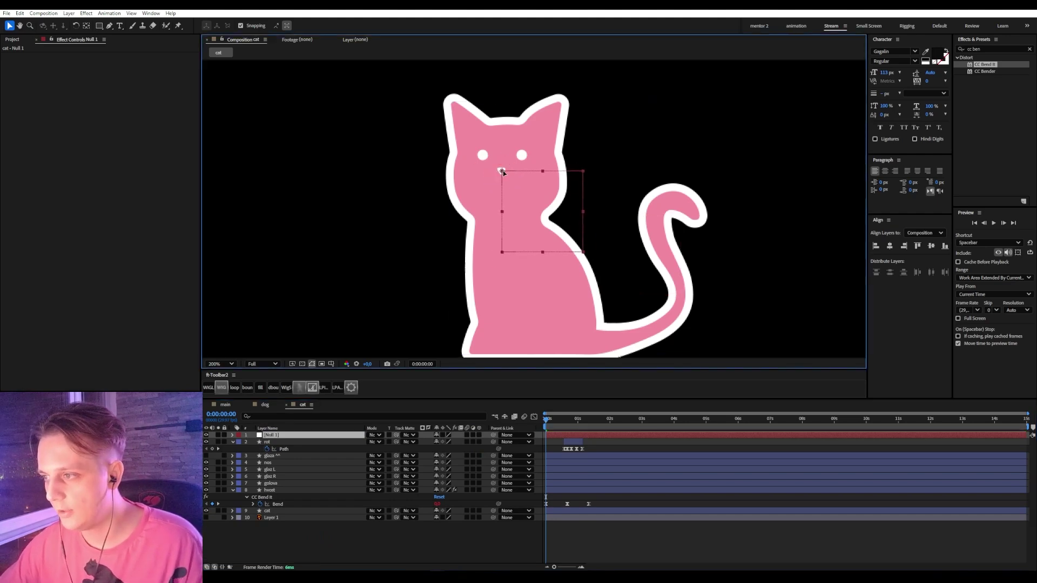
- Rename the null layer to face
{"action": "left_click", "coordinate": [278, 435]}
{"action": "key", "text": "Return"}
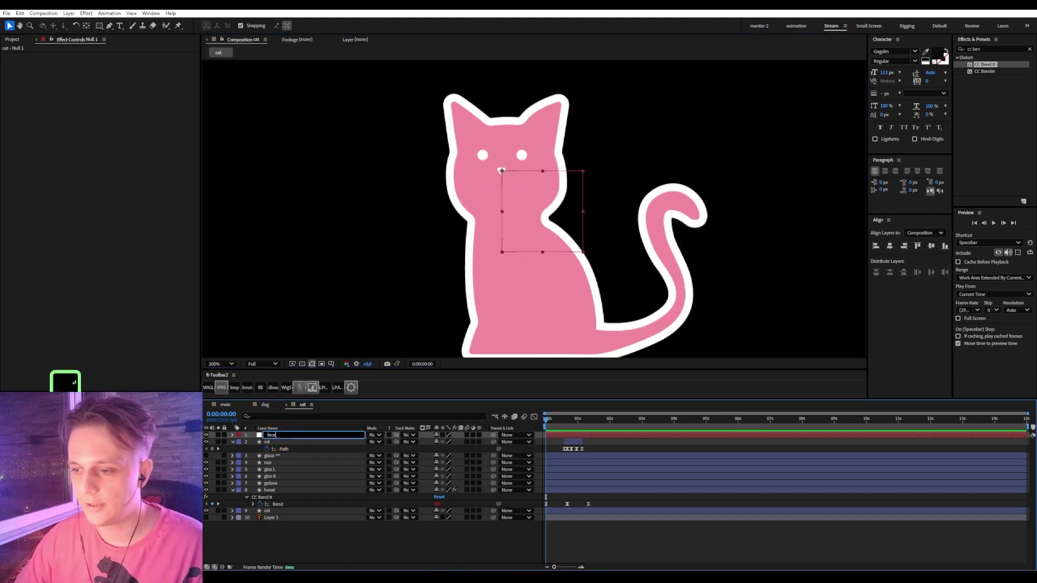
- Rename the null to face control and parent the mouth, nose and all eye layers to it
{"action": "type", "text": "face control"}
{"action": "key", "text": "Return"}
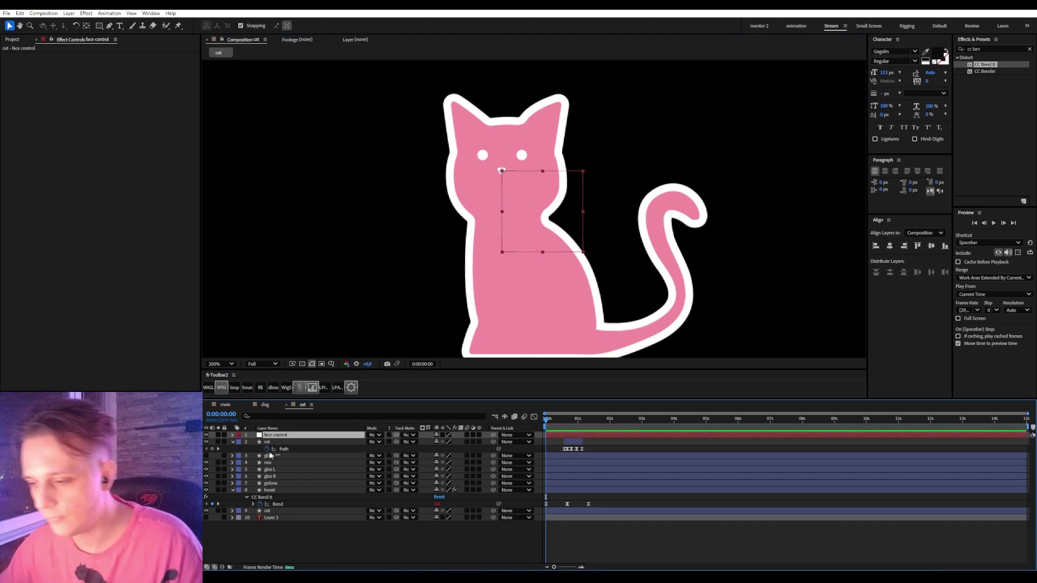
{"action": "left_click", "coordinate": [267, 442]}
{"action": "left_click", "coordinate": [273, 456], "text": "ctrl"}
{"action": "left_click", "coordinate": [287, 462], "text": "ctrl"}
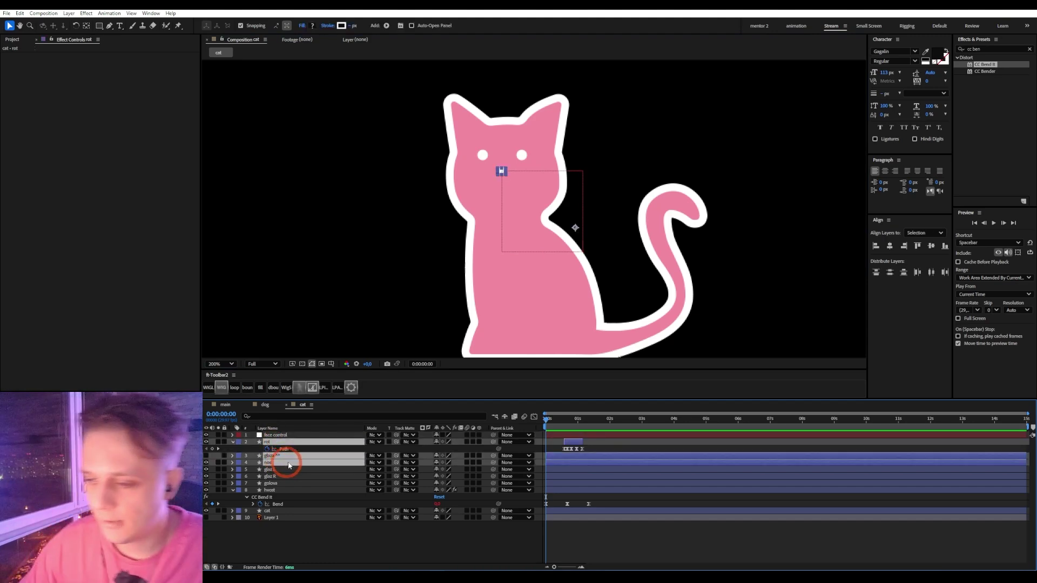
{"action": "left_click", "coordinate": [269, 442]}
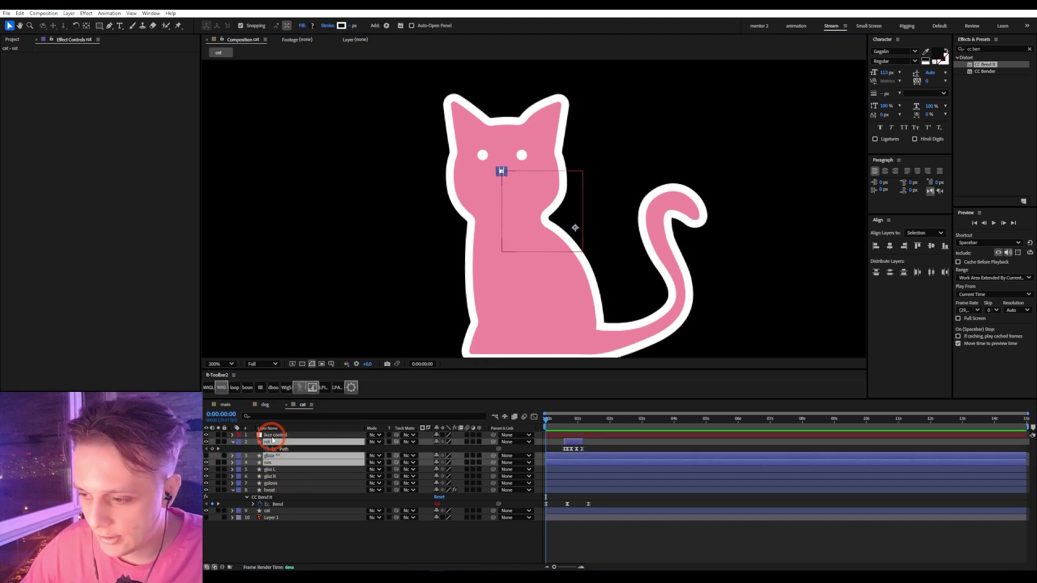
{"action": "left_click", "coordinate": [272, 470], "text": "ctrl"}
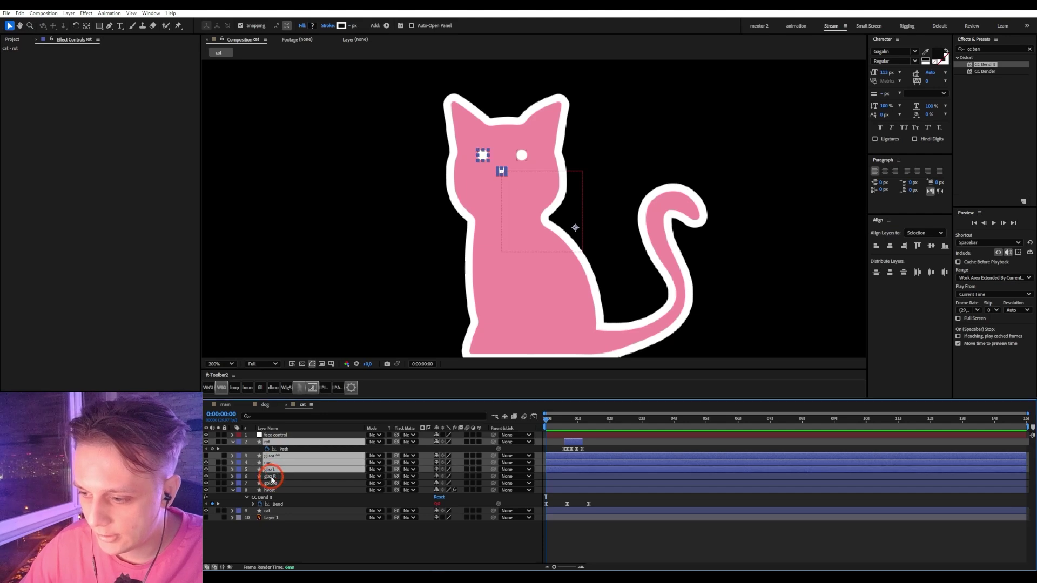
{"action": "left_click", "coordinate": [271, 477], "text": "ctrl"}
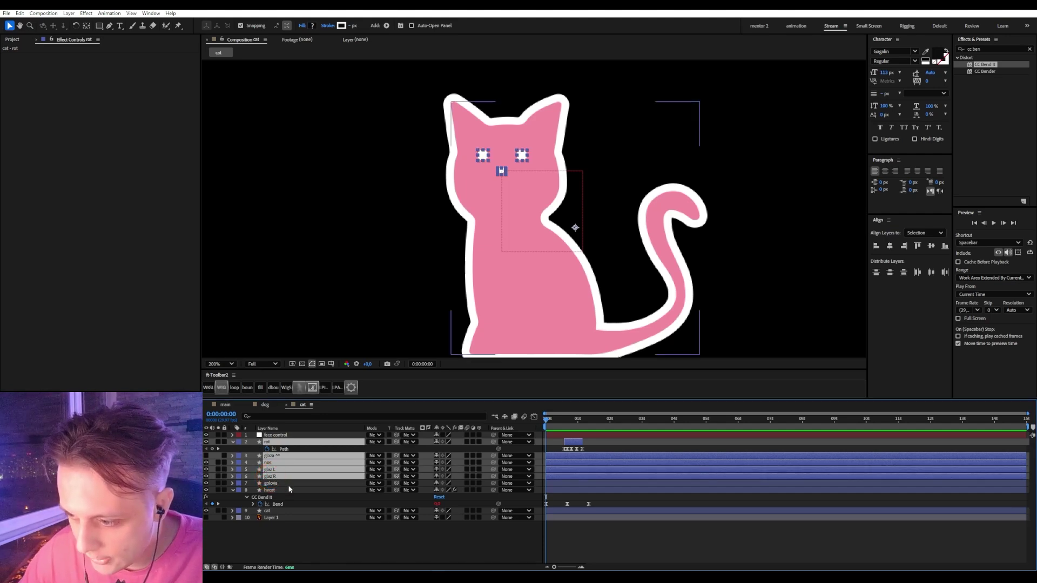
{"action": "left_click_drag", "start_coordinate": [493, 442], "coordinate": [273, 434]}
- Parent face control to the golova layer, and parent golova and hvost to the cat layer
{"action": "left_click", "coordinate": [276, 435]}
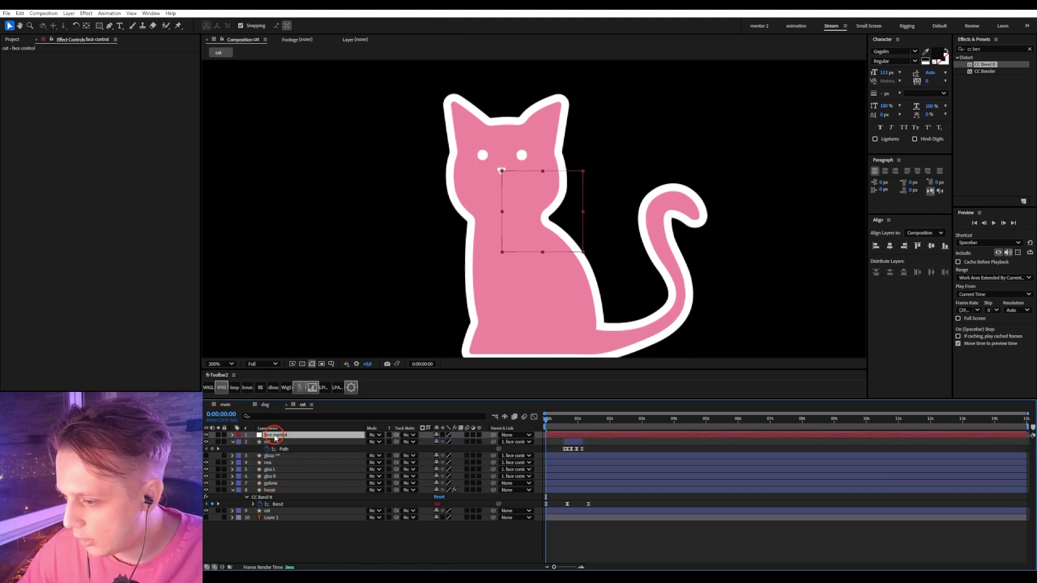
{"action": "left_click_drag", "start_coordinate": [493, 435], "coordinate": [274, 484]}
{"action": "left_click", "coordinate": [275, 485]}
{"action": "left_click", "coordinate": [277, 490], "text": "ctrl"}
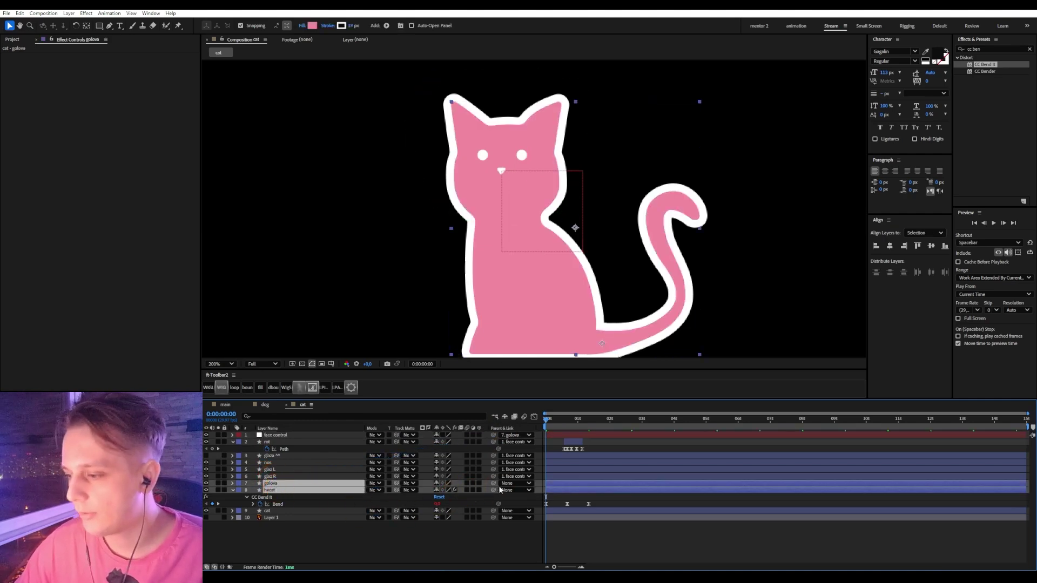
{"action": "left_click_drag", "start_coordinate": [492, 486], "coordinate": [267, 510]}
{"action": "left_click", "coordinate": [394, 522]}
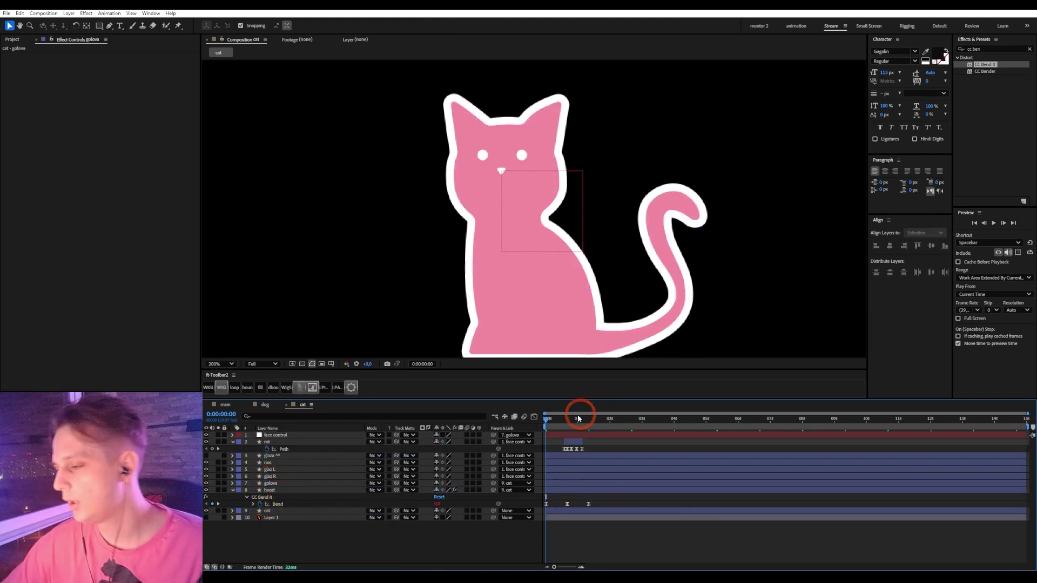
- Preview the cat animation with the new parenting and return to the first frame
{"action": "key", "text": "space"}
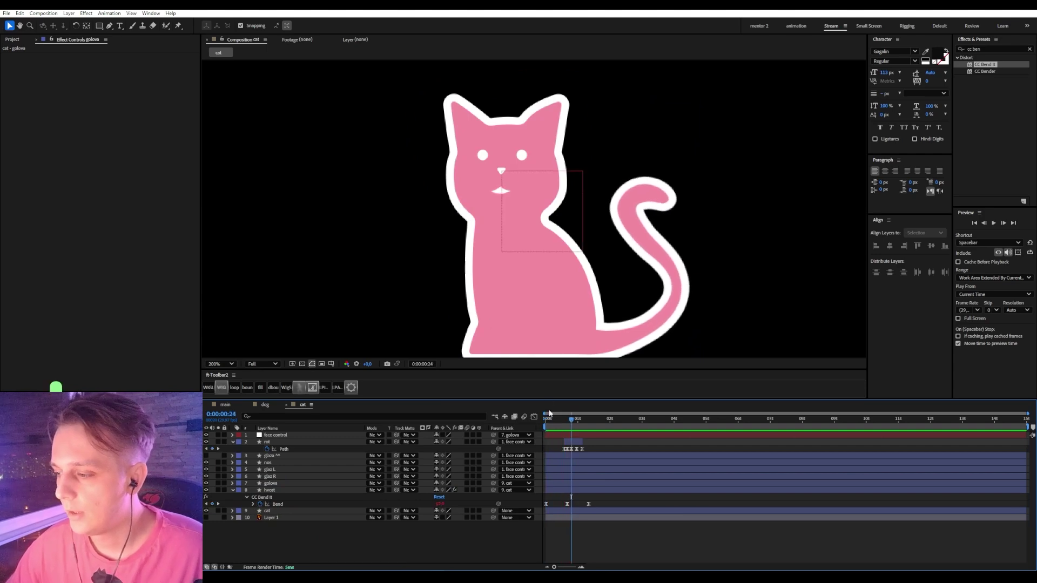
{"action": "left_click", "coordinate": [546, 421]}
{"action": "left_click_drag", "start_coordinate": [546, 421], "coordinate": [541, 420]}
{"action": "left_click", "coordinate": [443, 533]}
{"action": "left_click", "coordinate": [388, 541]}
{"action": "left_click", "coordinate": [357, 546]}
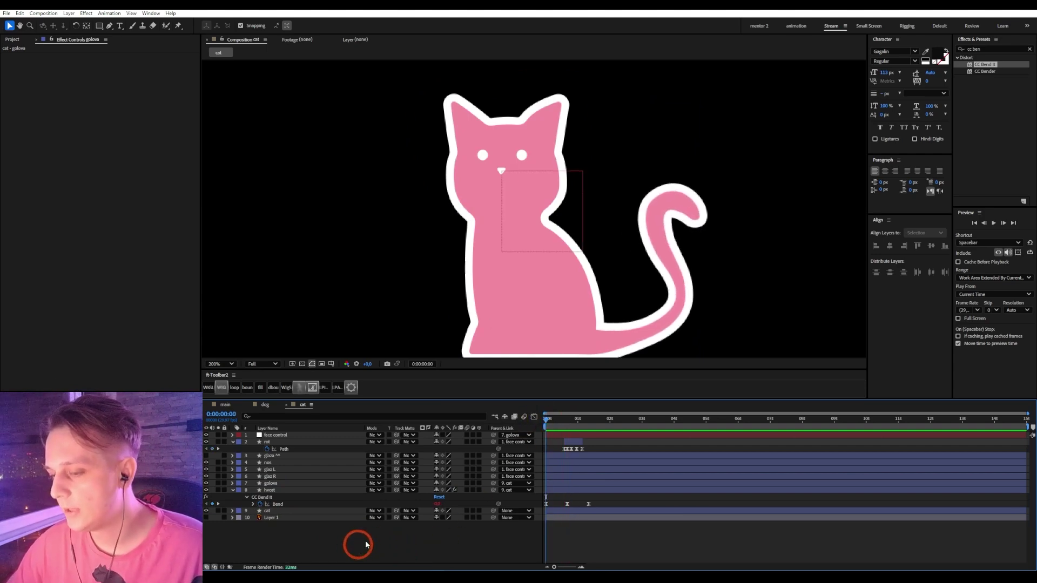
- Reveal the golova layer's Rotation and start keyframing it at 0:00:00:00
{"action": "left_click", "coordinate": [286, 483]}
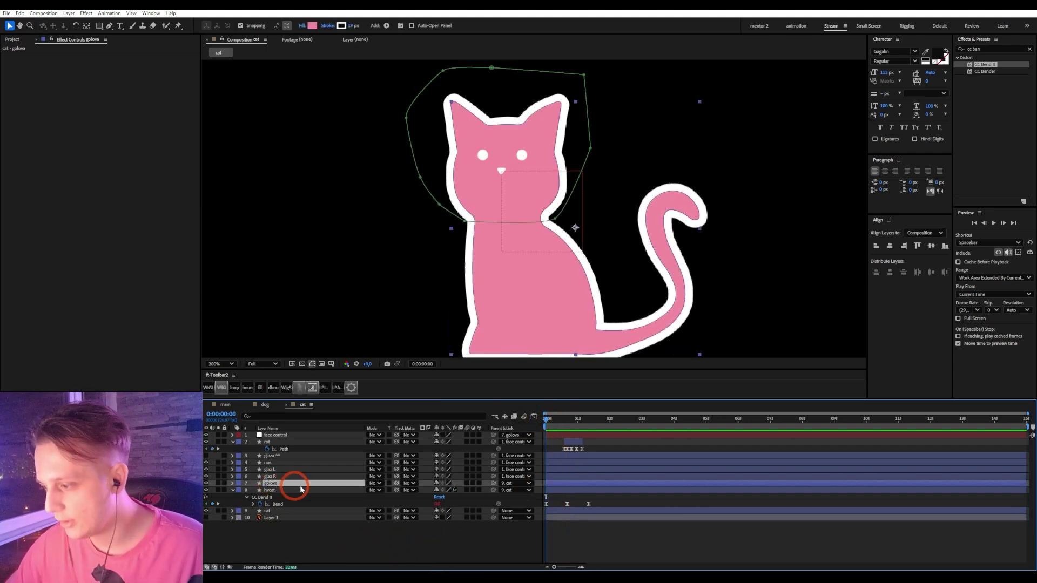
{"action": "key", "text": "r"}
{"action": "left_click", "coordinate": [254, 490]}
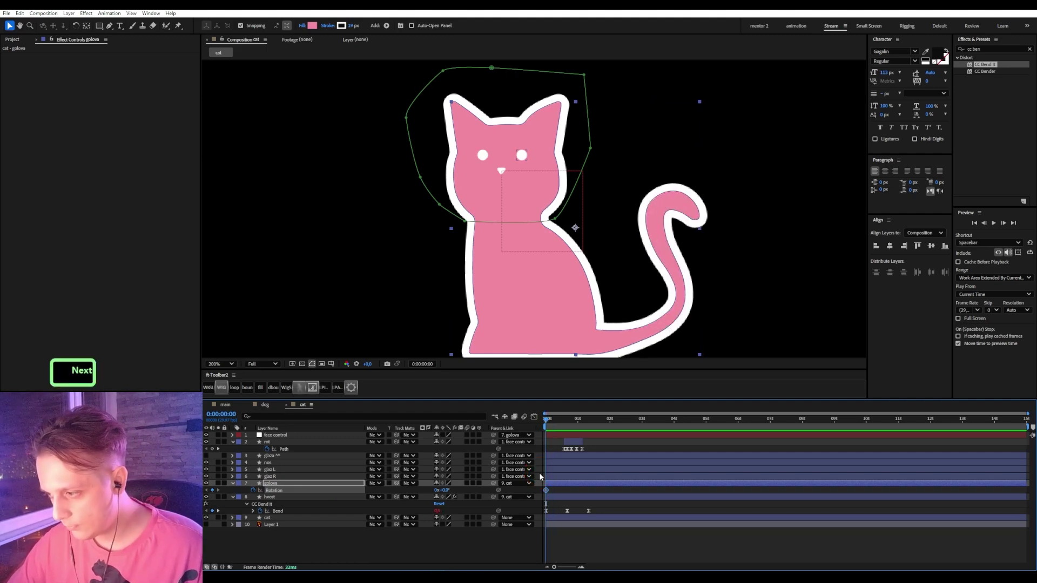
- At 0:00:00:20, test a 10° rotation on golova and set it back to 0°, keeping a keyframe there
{"action": "key", "text": "shift+Page_Down"}
{"action": "key", "text": "shift+Page_Down"}
{"action": "key", "text": "shift+Page_Up"}
{"action": "key", "text": "shift+Page_Up"}
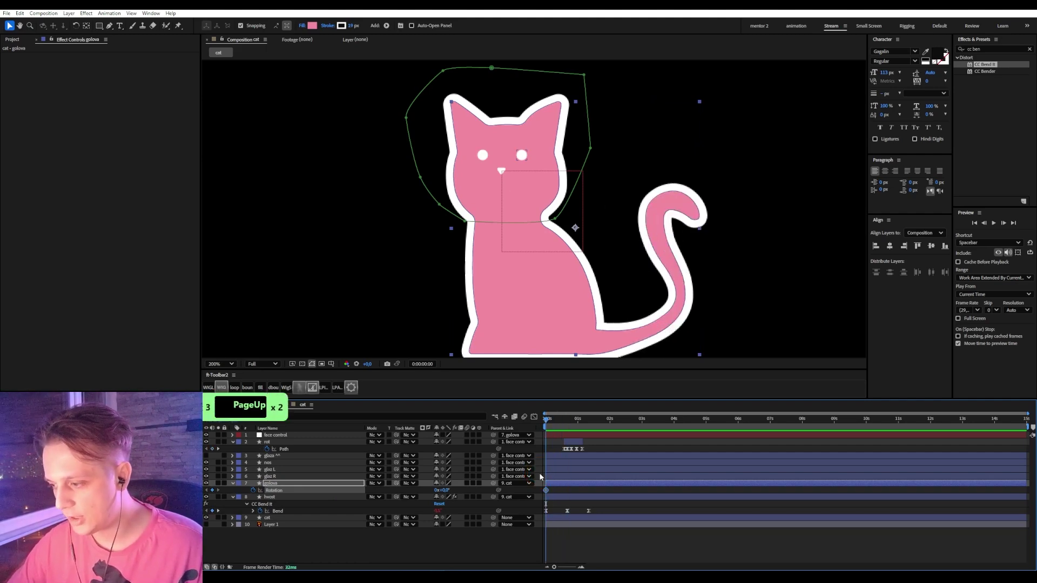
{"action": "key", "text": "shift+Page_Down"}
{"action": "key", "text": "shift+Page_Down"}
{"action": "key", "text": "Page_Down"}
{"action": "key", "text": "Page_Down"}
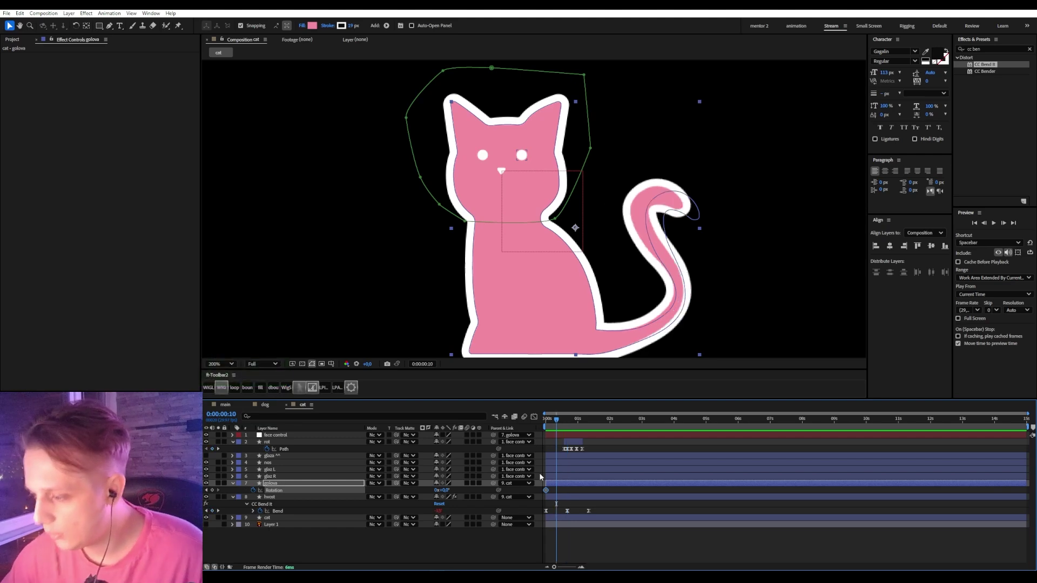
{"action": "key", "text": "Page_Up"}
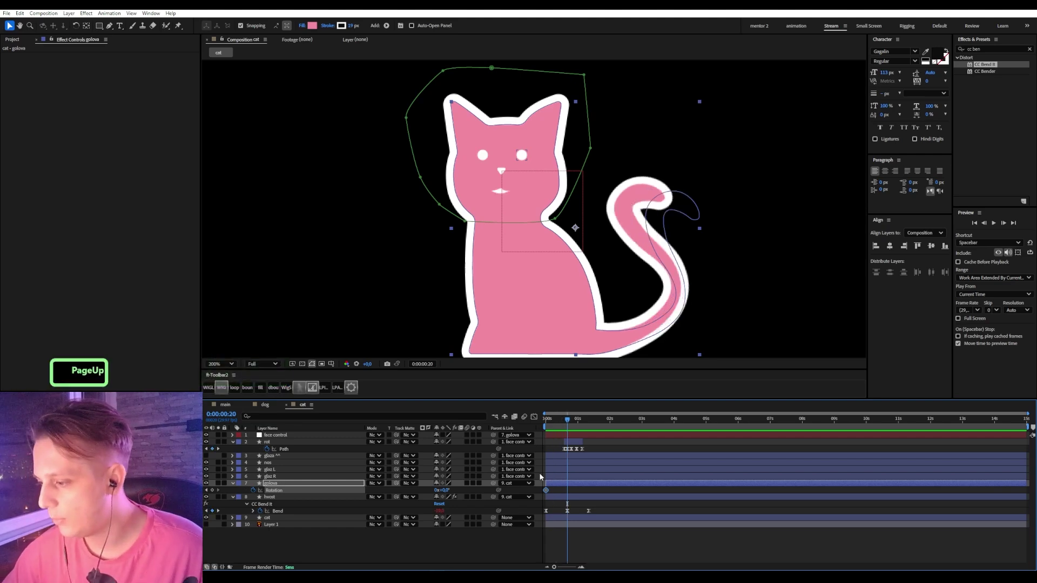
{"action": "left_click", "coordinate": [446, 490]}
{"action": "key", "text": "shift+Up"}
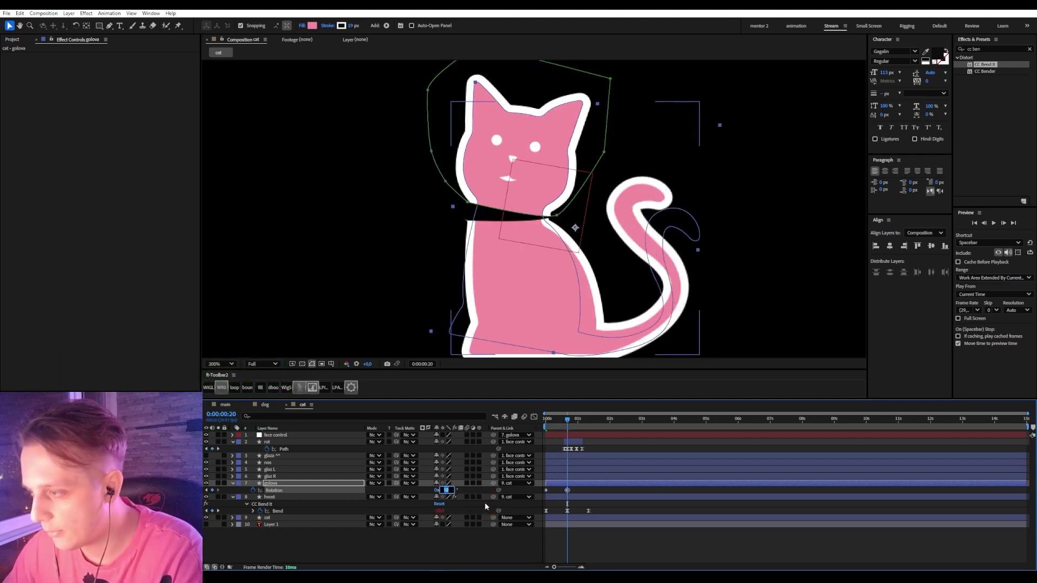
{"action": "key", "text": "shift+Down"}
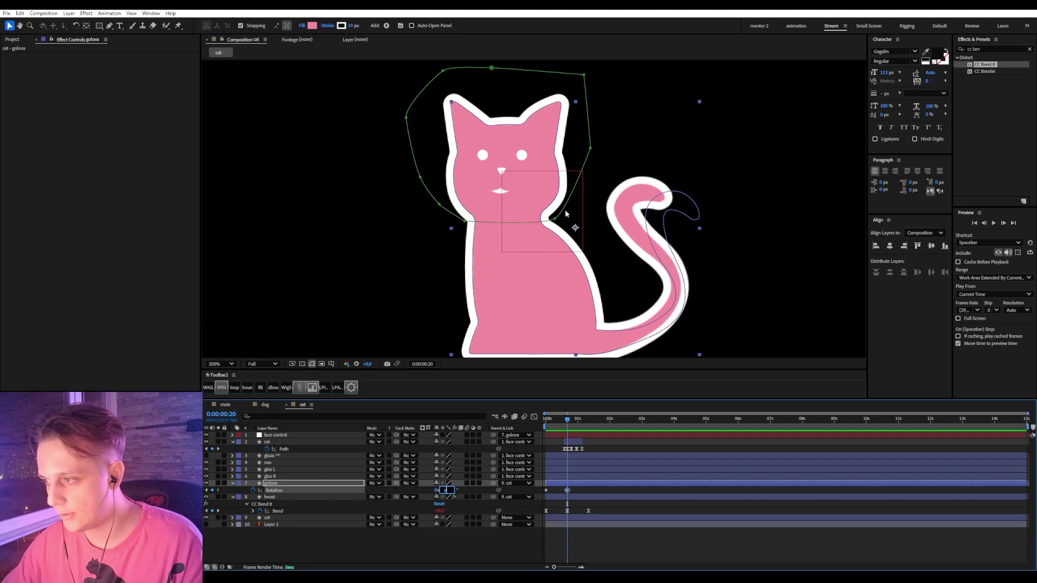
{"action": "left_click", "coordinate": [584, 490]}
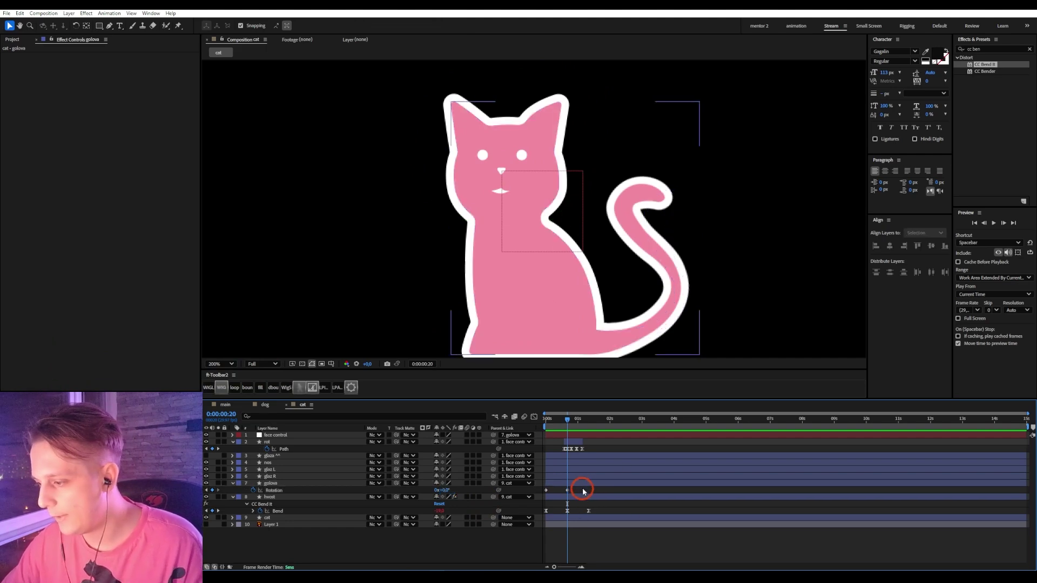
- Move the golova layer's anchor point to the middle of the cat's neck
{"action": "left_click", "coordinate": [584, 484]}
{"action": "key", "text": "y"}
{"action": "left_click", "coordinate": [574, 229]}
{"action": "left_click_drag", "start_coordinate": [574, 229], "coordinate": [510, 226]}
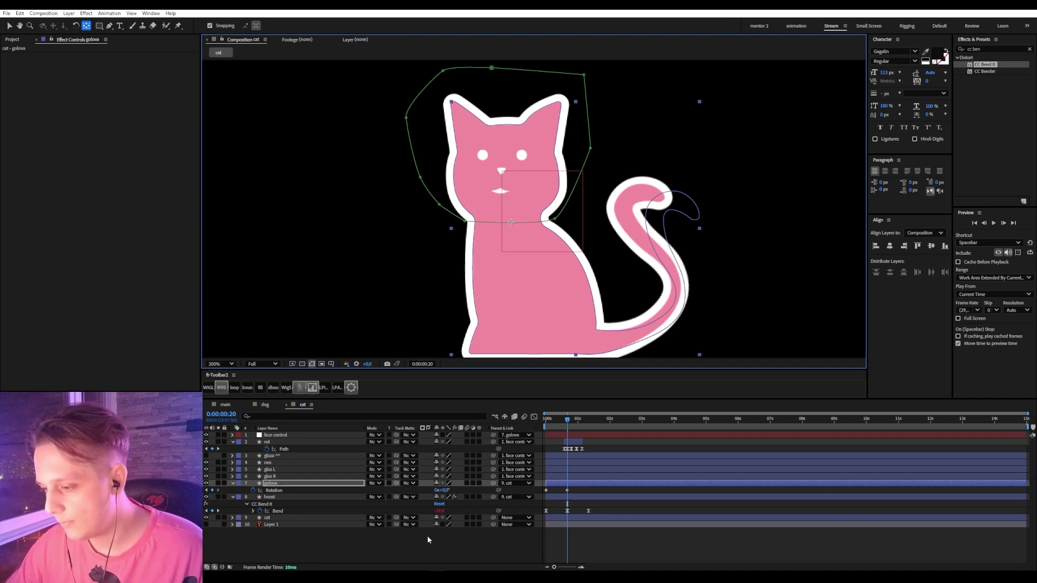
- Set golova's rotation to 5° at 0:00:00:20 so the head tilts around the neck
{"action": "left_click_drag", "start_coordinate": [447, 489], "coordinate": [454, 489]}
{"action": "key", "text": "ctrl+z"}
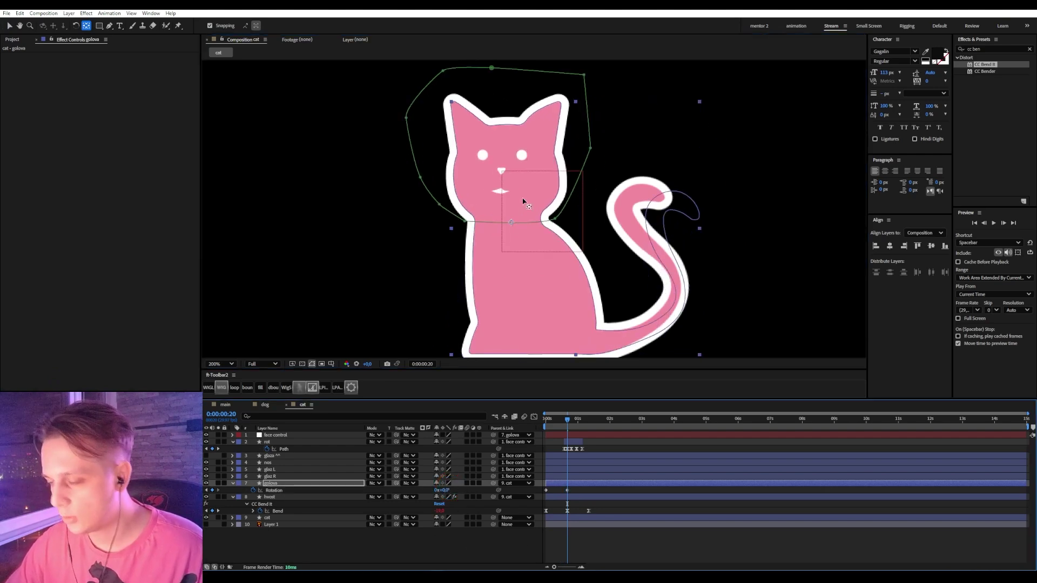
{"action": "key", "text": "period"}
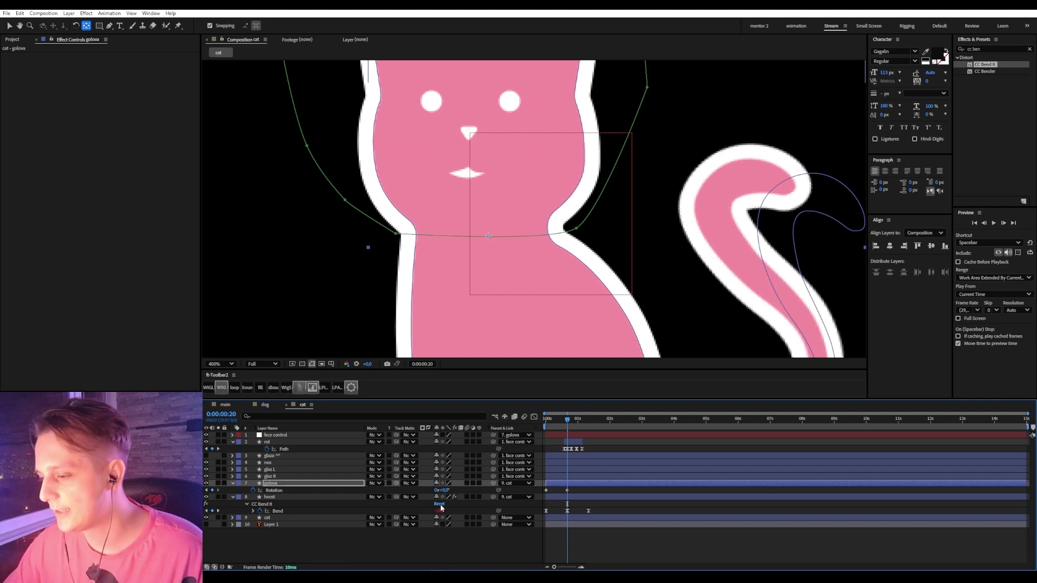
{"action": "left_click_drag", "start_coordinate": [446, 491], "coordinate": [452, 493]}
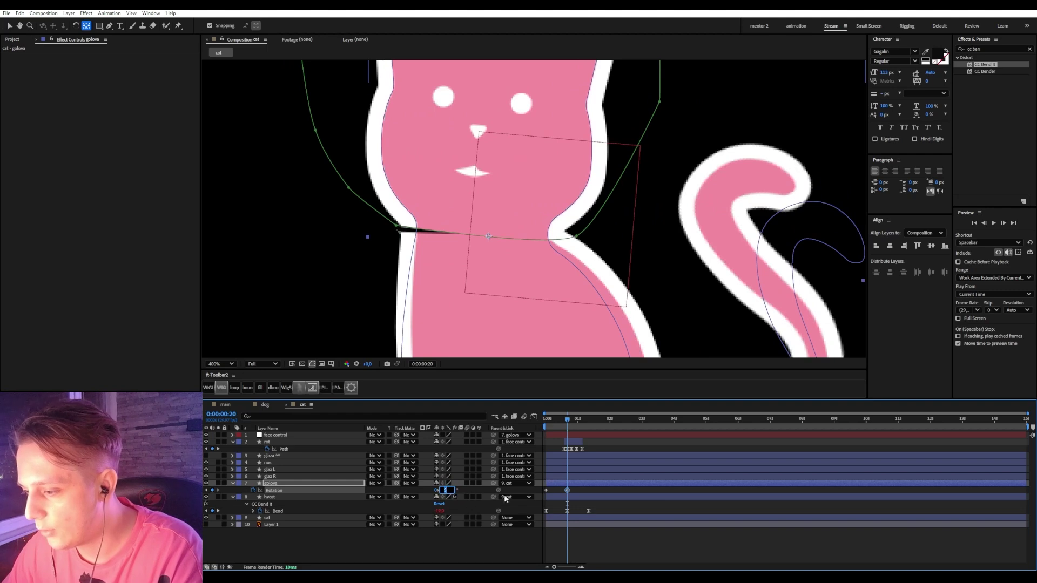
{"action": "left_click", "coordinate": [599, 490]}
- Copy golova's first Rotation keyframe to 0:00:01:10
{"action": "left_click", "coordinate": [546, 490]}
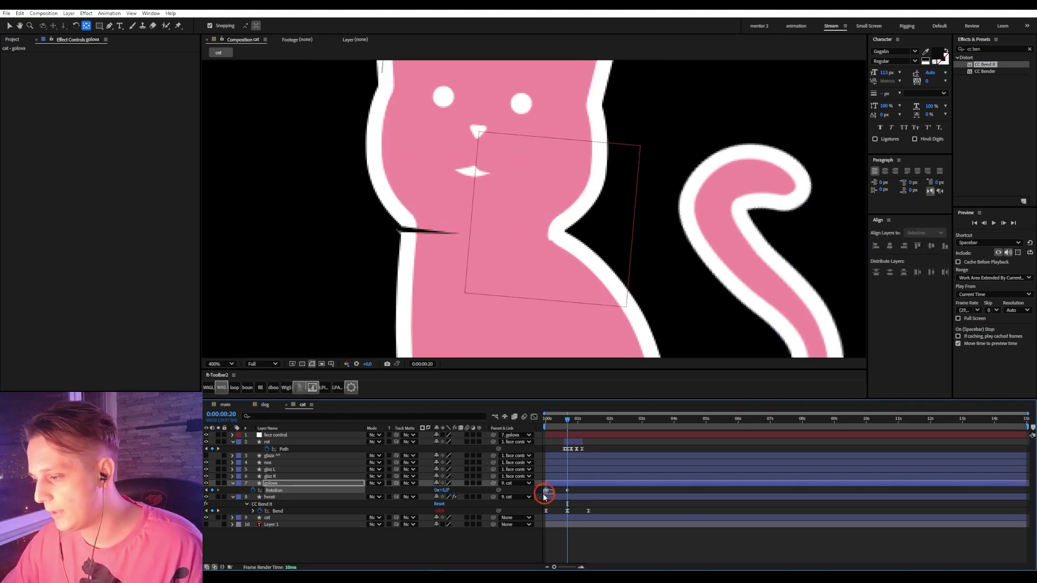
{"action": "key", "text": "ctrl+c"}
{"action": "left_click_drag", "start_coordinate": [580, 420], "coordinate": [589, 420]}
{"action": "key", "text": "ctrl+v"}
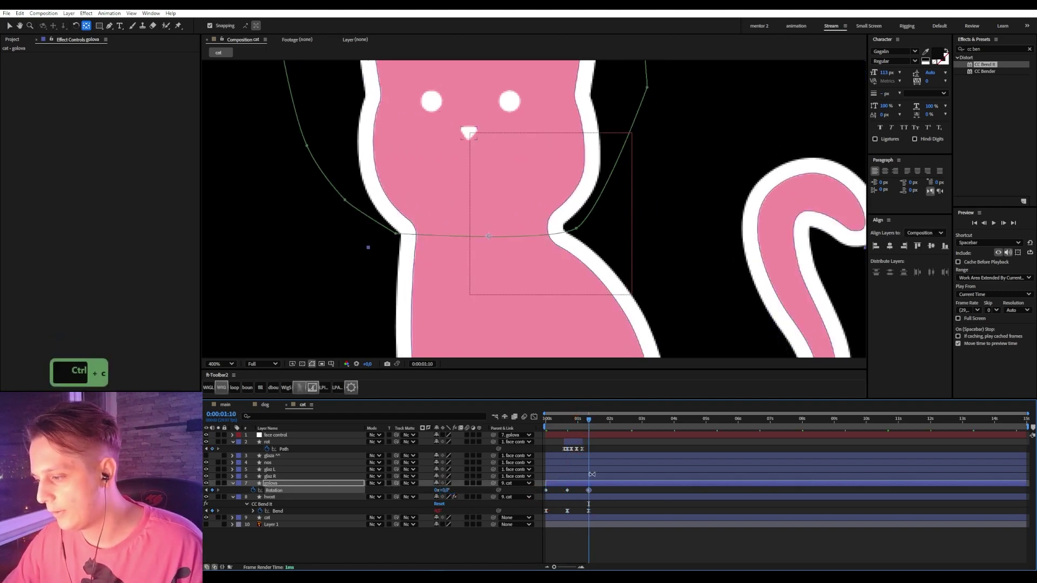
- Apply Easy Ease to all three golova Rotation keyframes and return to 0:00:00:20
{"action": "left_click_drag", "start_coordinate": [605, 488], "coordinate": [539, 496]}
{"action": "key", "text": "F9"}
{"action": "left_click", "coordinate": [576, 492]}
{"action": "left_click_drag", "start_coordinate": [579, 420], "coordinate": [567, 421]}
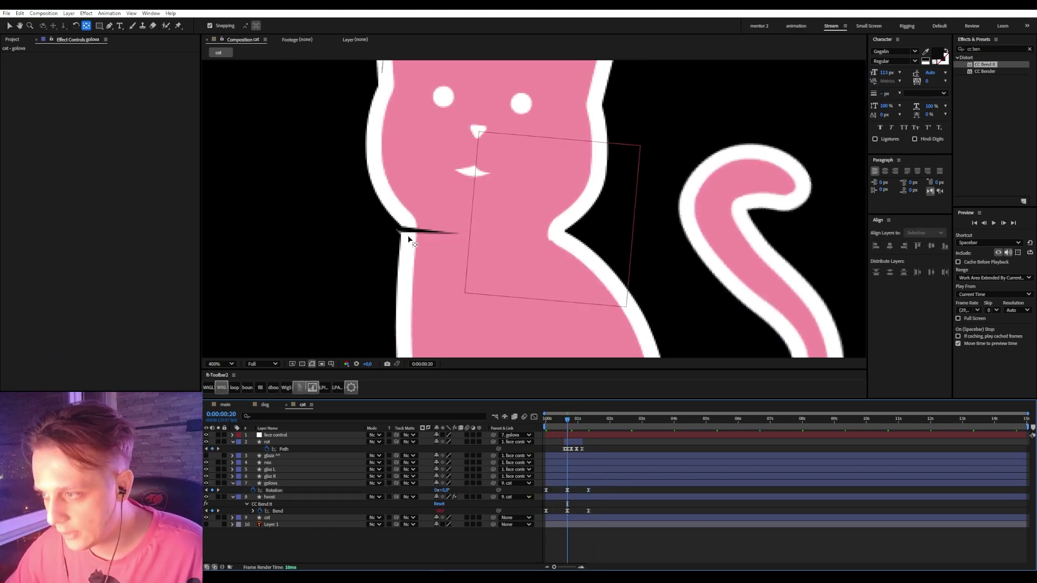
- Try to cover the neck gap by lowering golova's mask point without keyframing the mask, and undo it
{"action": "left_click", "coordinate": [564, 484]}
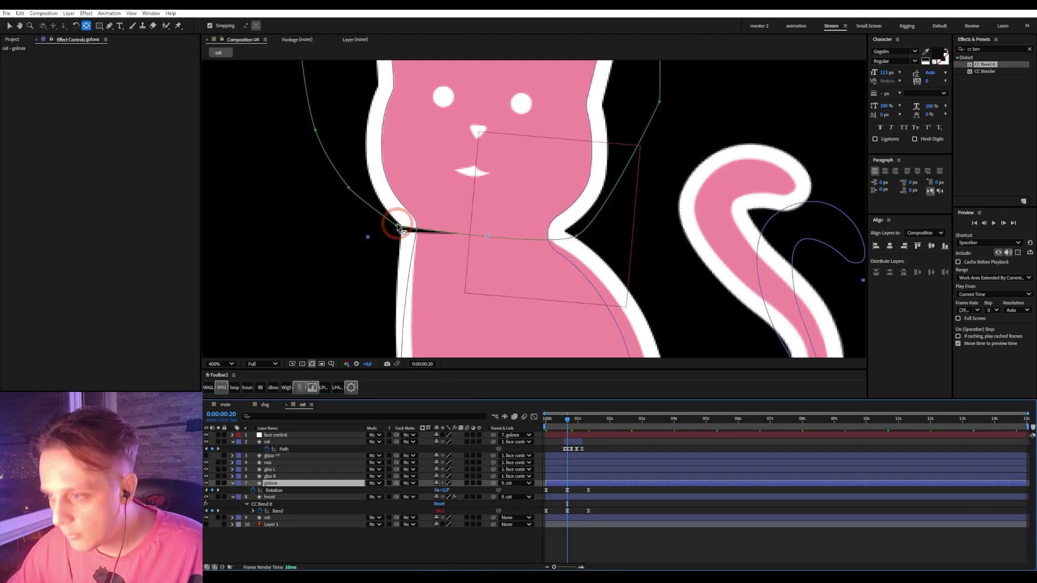
{"action": "key", "text": "g"}
{"action": "left_click_drag", "start_coordinate": [395, 230], "coordinate": [395, 240]}
{"action": "left_click", "coordinate": [416, 252]}
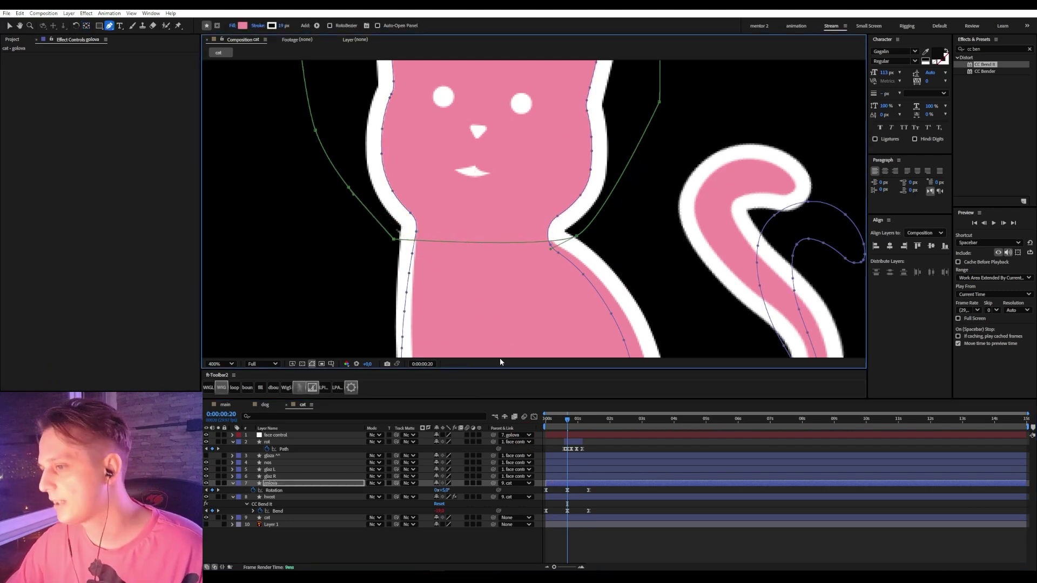
{"action": "key", "text": "ctrl+z"}
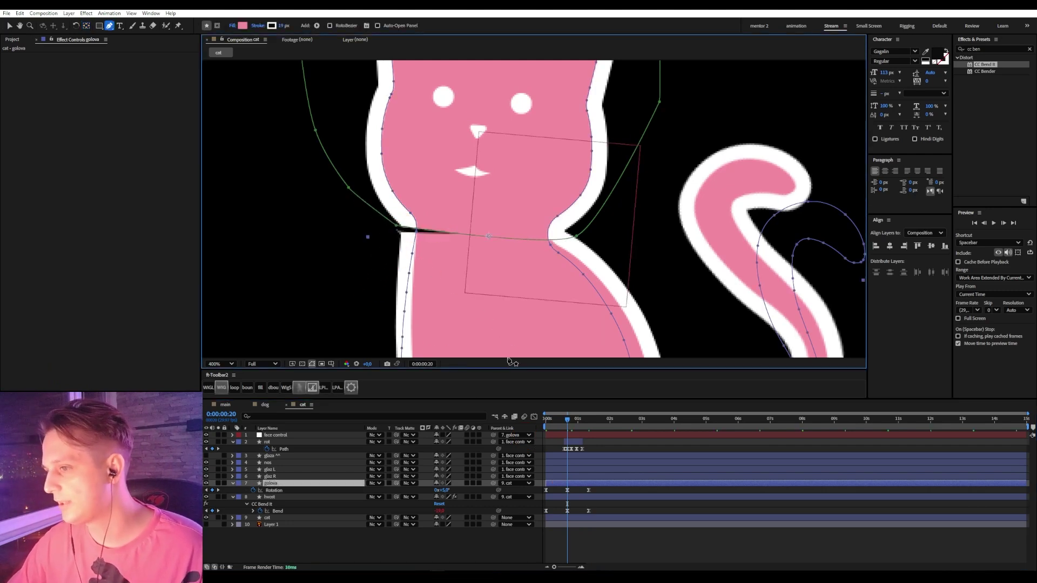
- Keyframe golova's Mask Path at the first frame and lower its neck mask point at 0:00:00:20 to cover the gap
{"action": "left_click", "coordinate": [274, 487]}
{"action": "key", "text": "m"}
{"action": "left_click", "coordinate": [260, 497]}
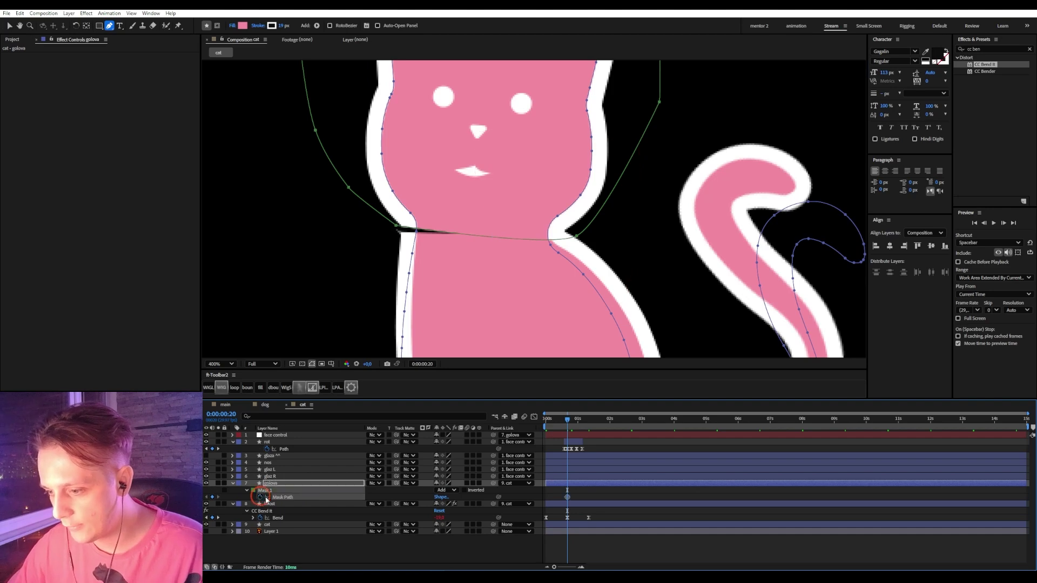
{"action": "left_click_drag", "start_coordinate": [566, 498], "coordinate": [546, 497]}
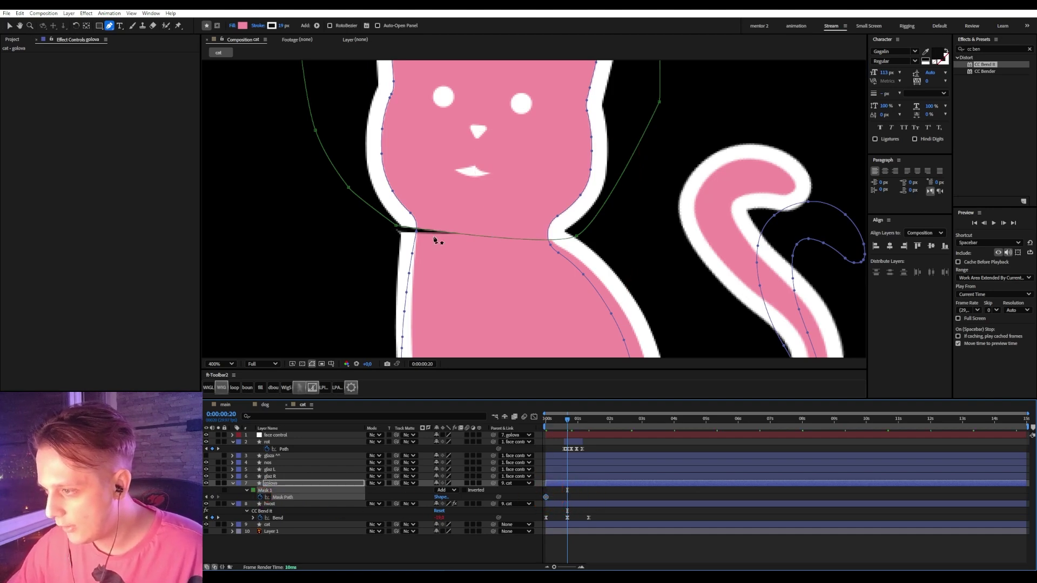
{"action": "left_click_drag", "start_coordinate": [394, 226], "coordinate": [394, 234]}
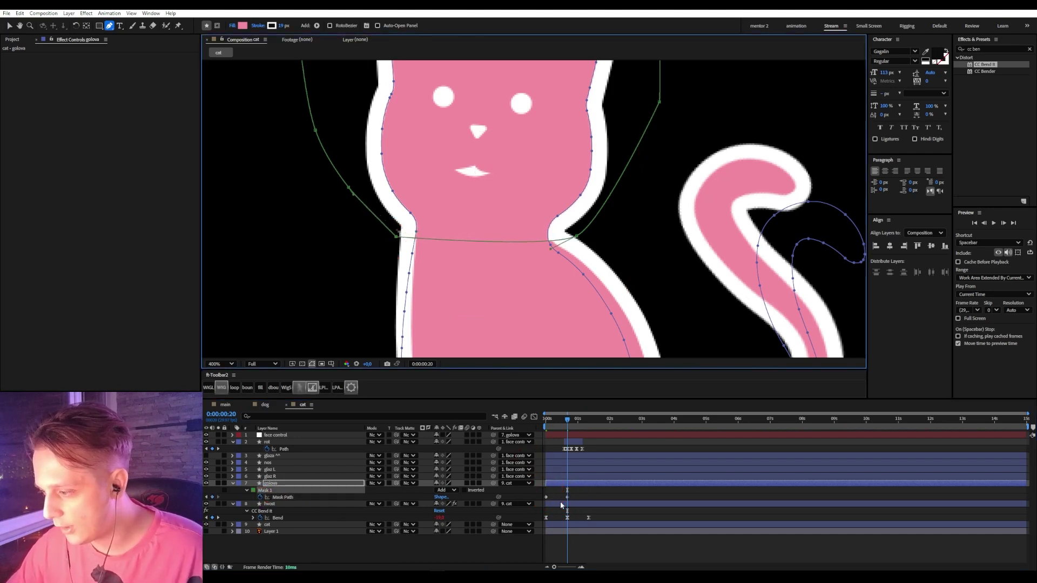
- Copy golova's first Mask Path keyframe to 0:00:01:10 and reveal all of the layer's keyframed properties
{"action": "left_click", "coordinate": [583, 416]}
{"action": "left_click_drag", "start_coordinate": [584, 418], "coordinate": [588, 421]}
{"action": "left_click_drag", "start_coordinate": [553, 494], "coordinate": [525, 504]}
{"action": "key", "text": "ctrl+c"}
{"action": "key", "text": "ctrl+v"}
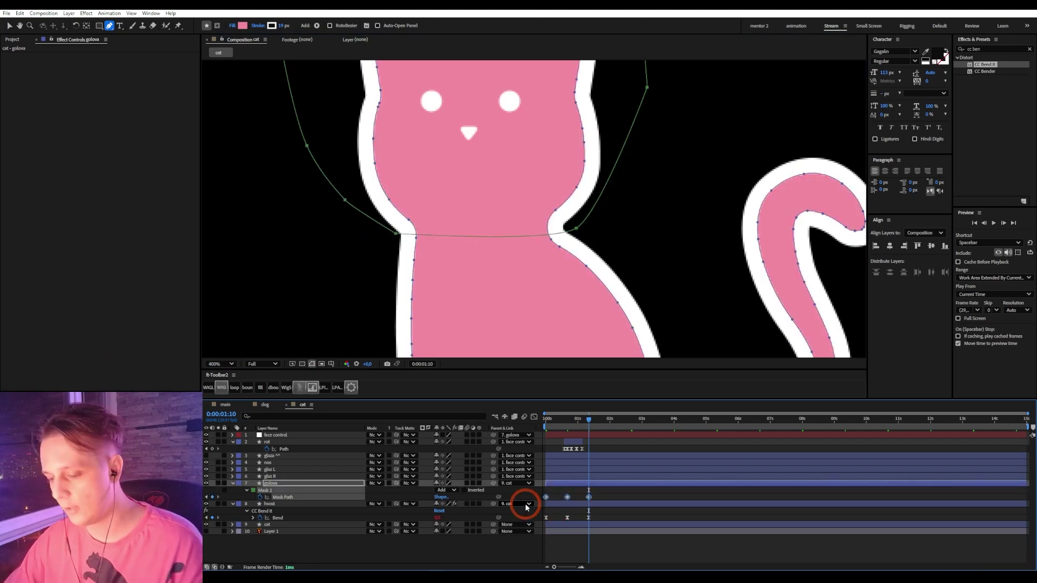
{"action": "key", "text": "u"}
{"action": "key", "text": "u"}
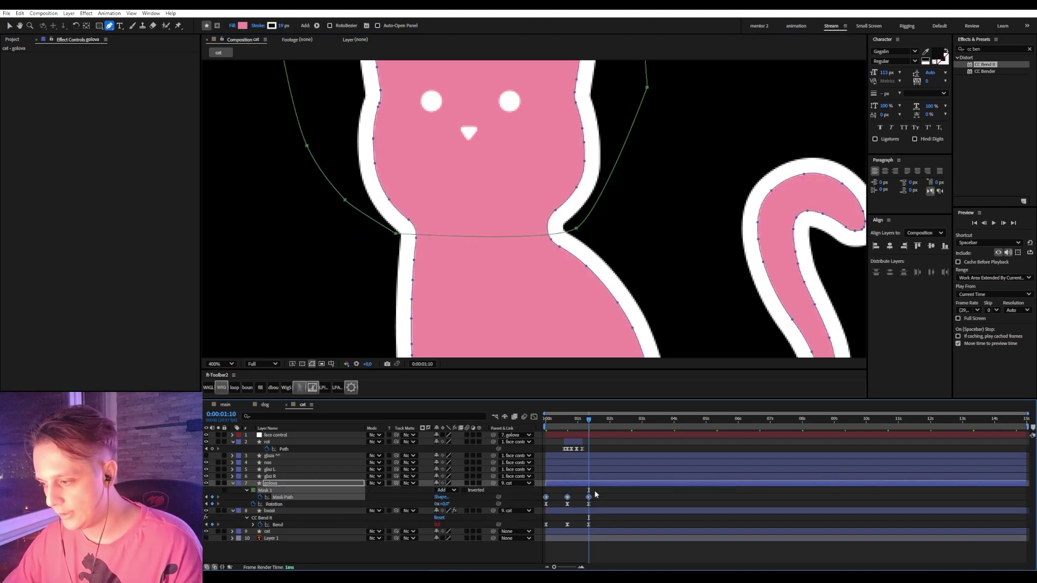
- Preview the head tilt from the first frame with the whole cat in view
{"action": "left_click", "coordinate": [547, 418]}
{"action": "scroll", "coordinate": [502, 215], "scroll_direction": "down", "scroll_amount": 2}
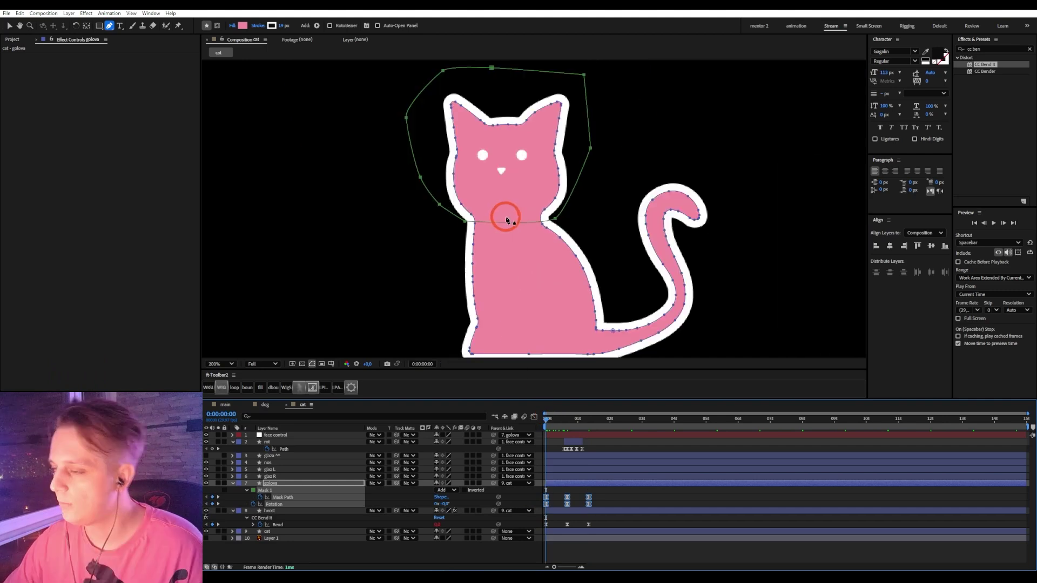
{"action": "key", "text": "space"}
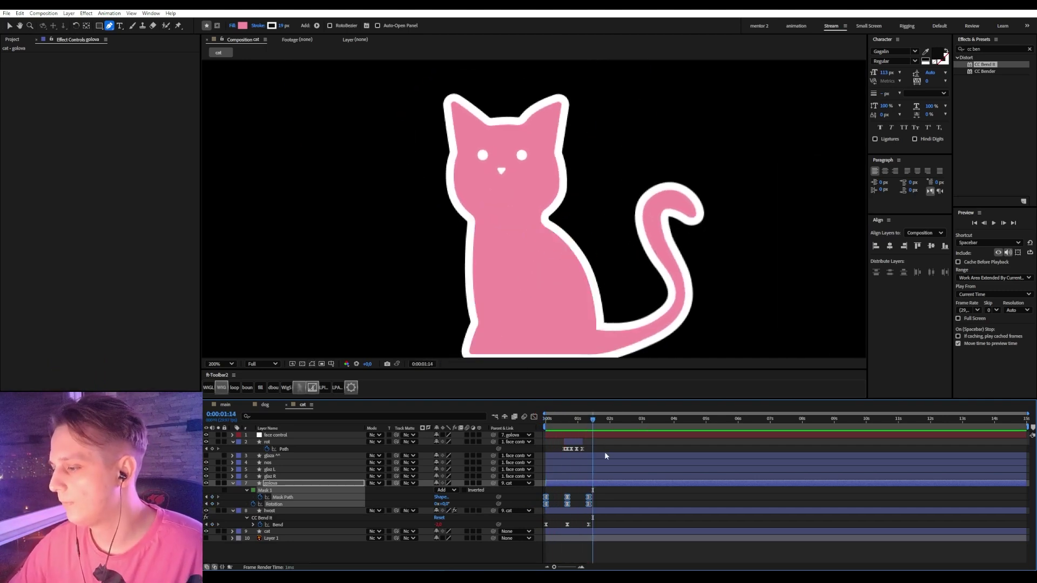
- Shift the rot mouth layer a few frames earlier in time and preview the mouth movement against the head tilt
{"action": "left_click", "coordinate": [608, 444]}
{"action": "left_click_drag", "start_coordinate": [567, 423], "coordinate": [570, 447]}
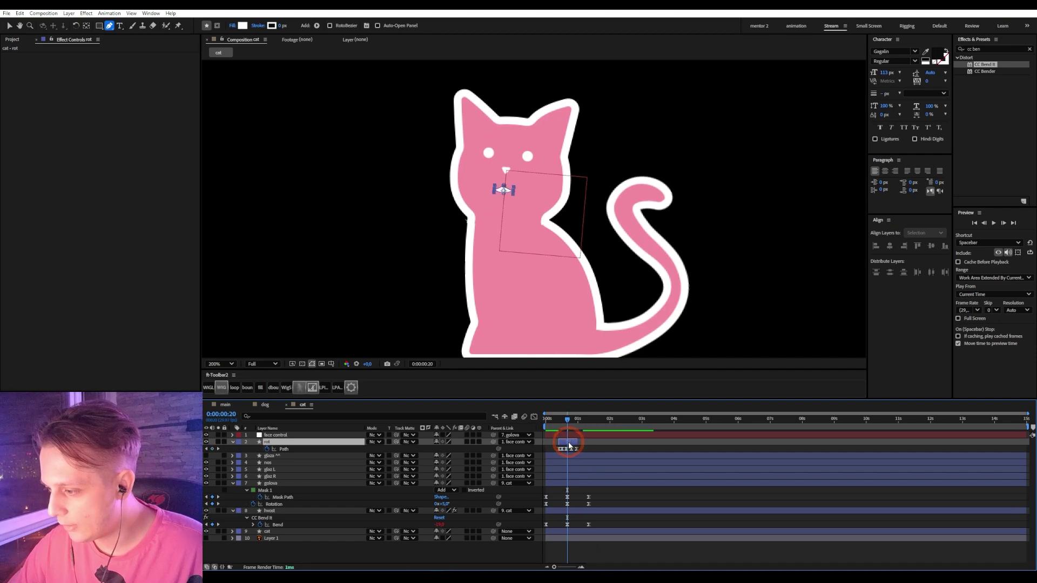
{"action": "key", "text": "space"}
{"action": "left_click", "coordinate": [548, 425]}
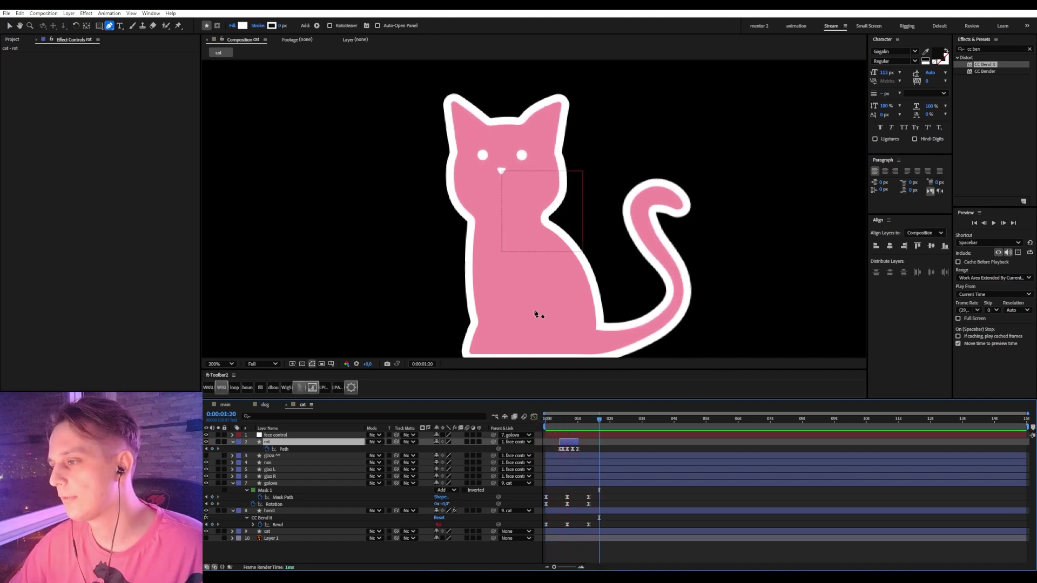
{"action": "key", "text": "space"}
{"action": "key", "text": "comma"}
{"action": "key", "text": "period"}
- Collapse the properties of all layers and scrub to 0:00:00:13 to check the face at the start of the mouth animation
{"action": "key", "text": "ctrl+a"}
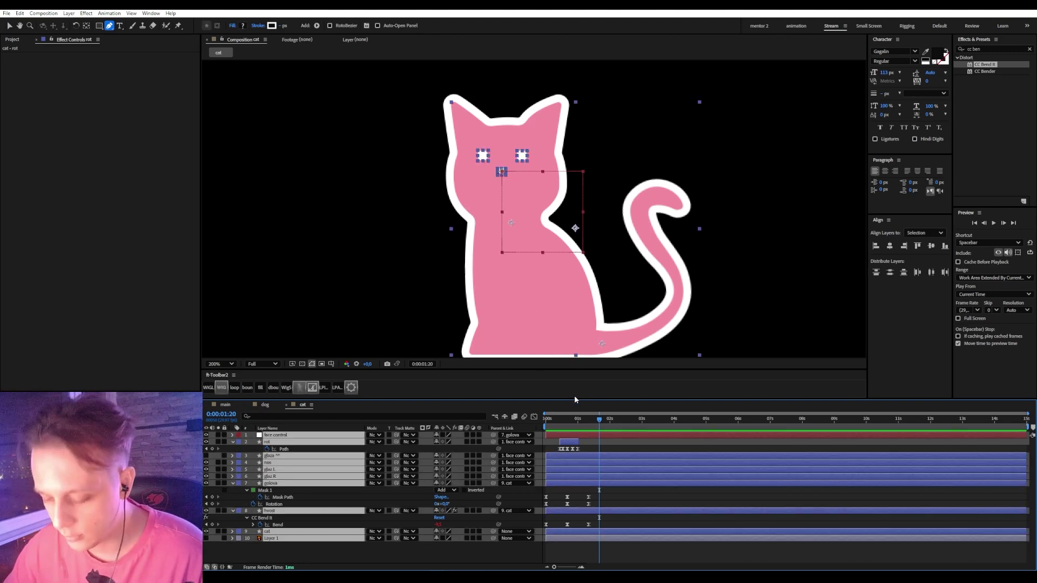
{"action": "key", "text": "u"}
{"action": "left_click", "coordinate": [617, 525]}
{"action": "left_click_drag", "start_coordinate": [553, 298], "coordinate": [561, 255]}
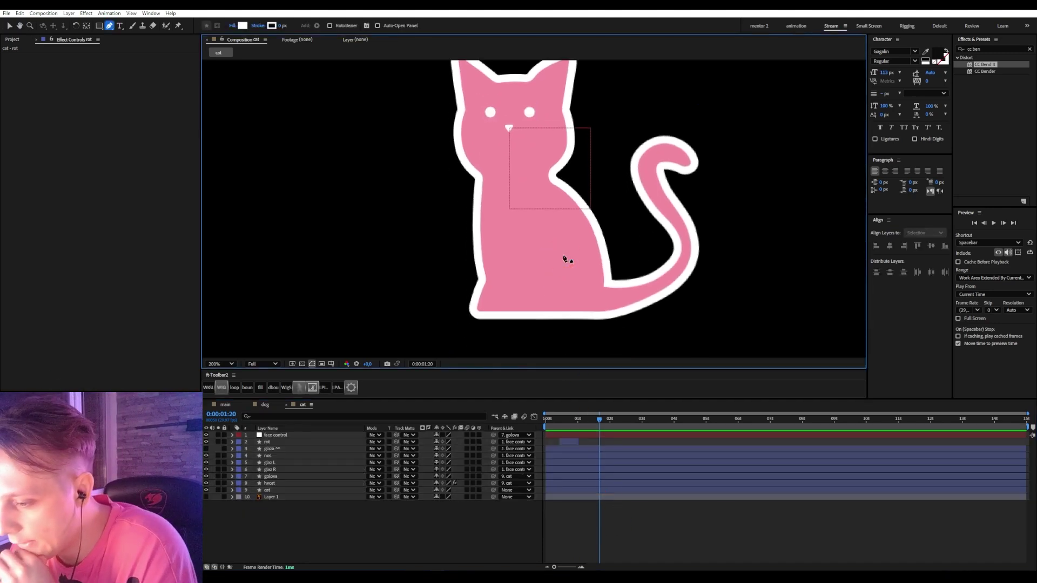
{"action": "left_click", "coordinate": [351, 434]}
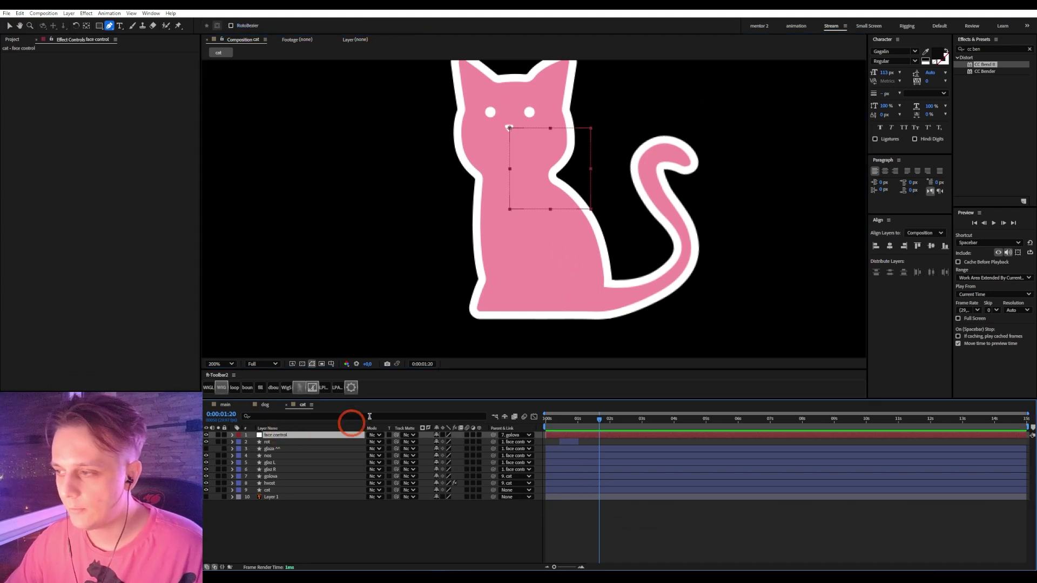
{"action": "left_click", "coordinate": [549, 439]}
{"action": "left_click_drag", "start_coordinate": [562, 427], "coordinate": [554, 429]}
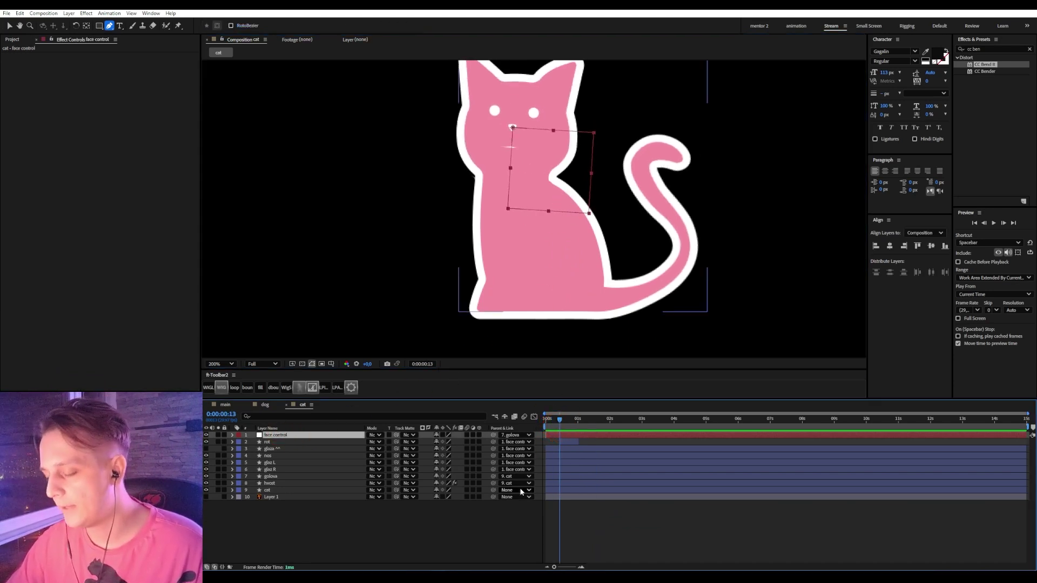
- Switch to the Selection tool and reveal the keyframed properties of all layers
{"action": "left_click", "coordinate": [328, 549]}
{"action": "key", "text": "v"}
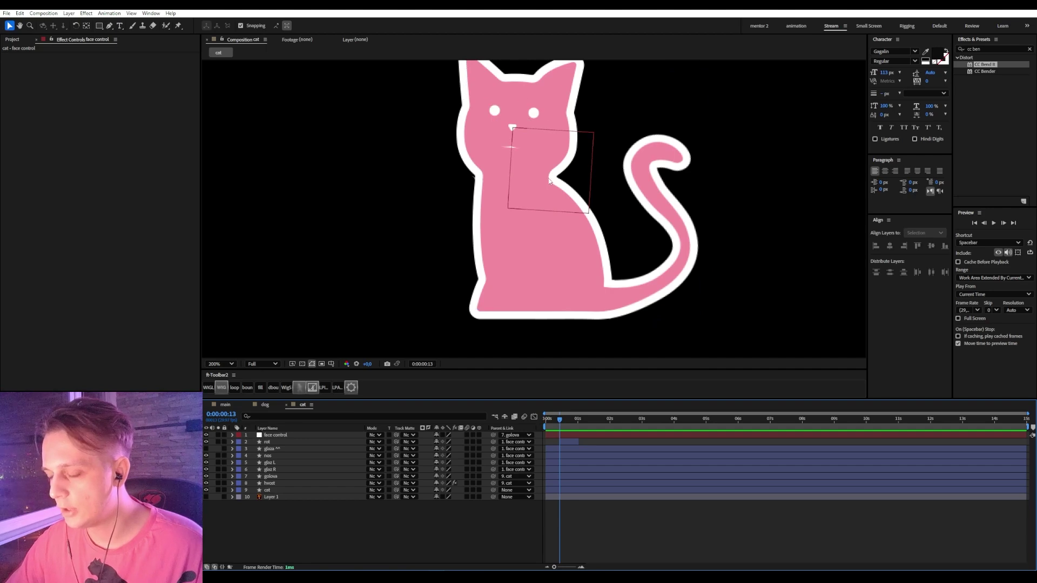
{"action": "left_click", "coordinate": [567, 441]}
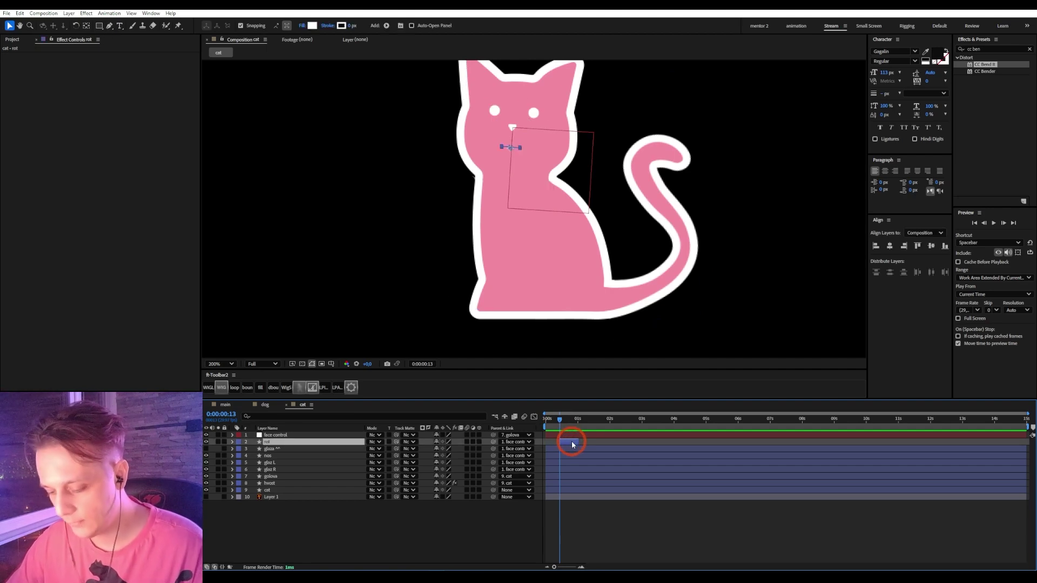
{"action": "key", "text": "u"}
{"action": "left_click", "coordinate": [561, 435]}
{"action": "key", "text": "p"}
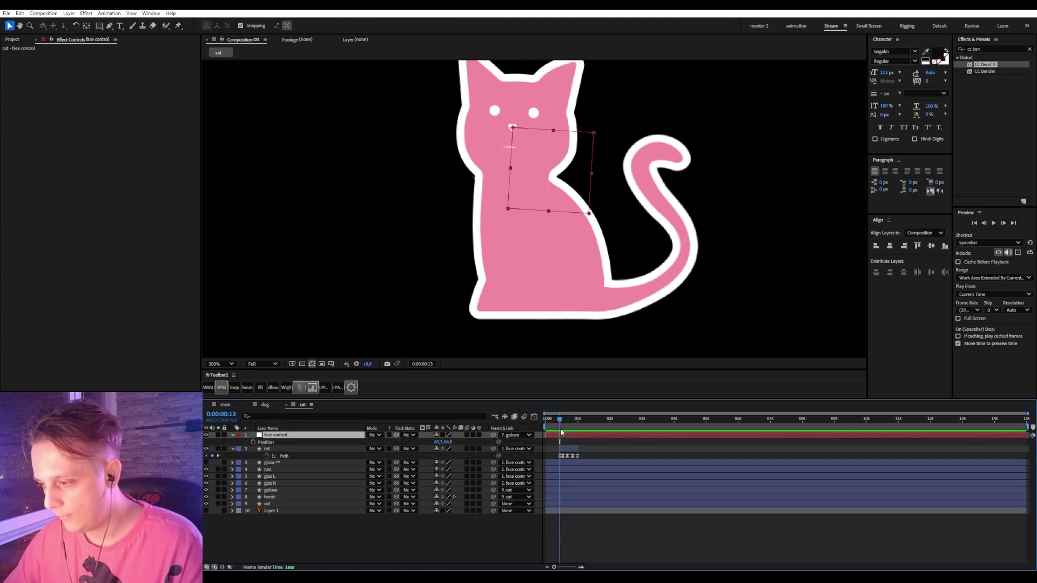
{"action": "key", "text": "ctrl+a"}
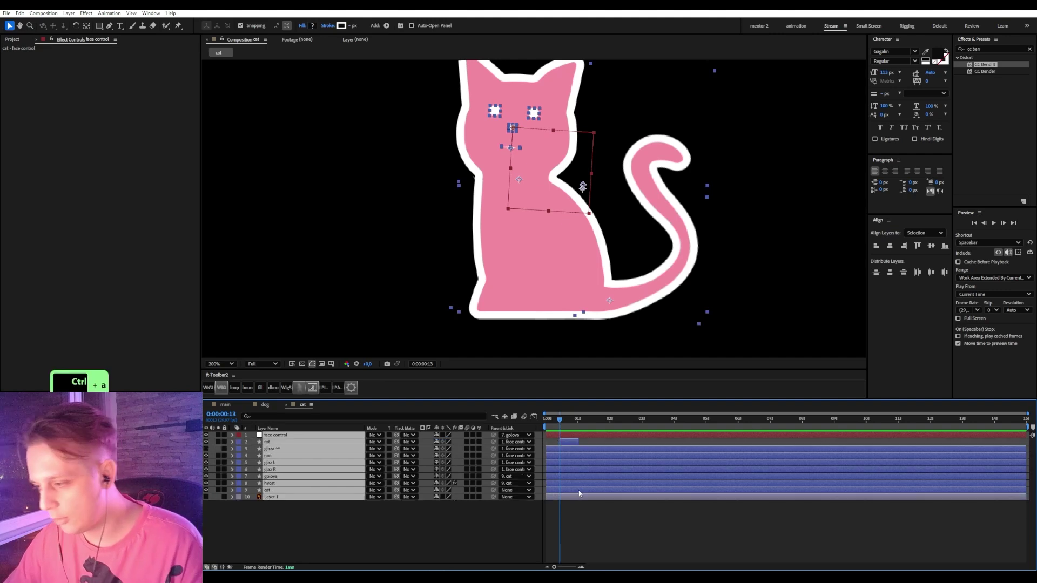
{"action": "key", "text": "u"}
{"action": "left_click", "coordinate": [556, 451]}
{"action": "mouse_move", "coordinate": [553, 420]}
{"action": "left_mouse_down"}
{"action": "mouse_move", "coordinate": [570, 425]}
{"action": "mouse_move", "coordinate": [557, 421]}
{"action": "left_mouse_up"}
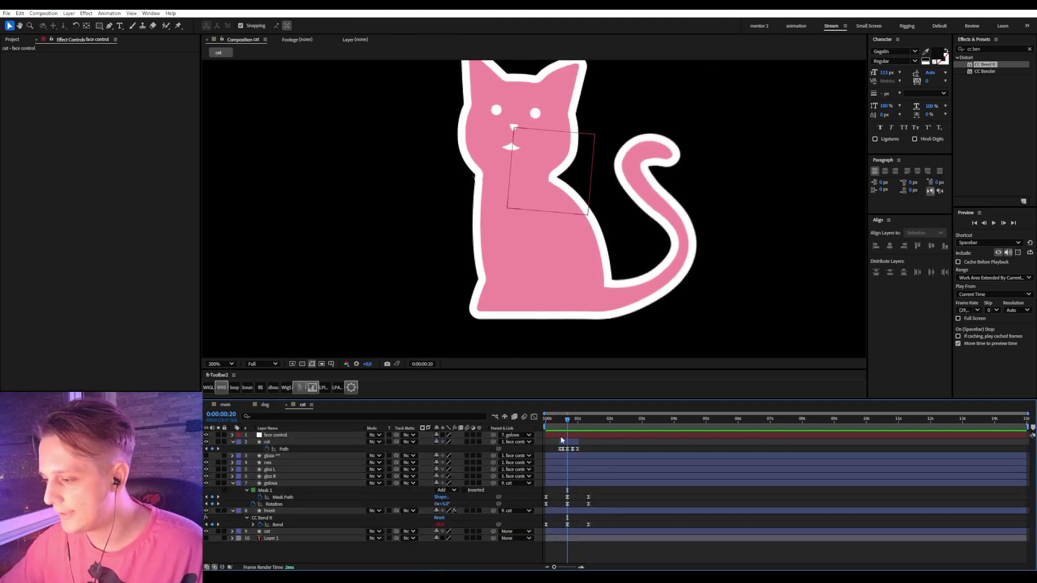
- Keyframe face control's Position at 0:00:00:10 and nudge the face slightly upward at 0:00:00:20
{"action": "left_click", "coordinate": [560, 438]}
{"action": "key", "text": "p"}
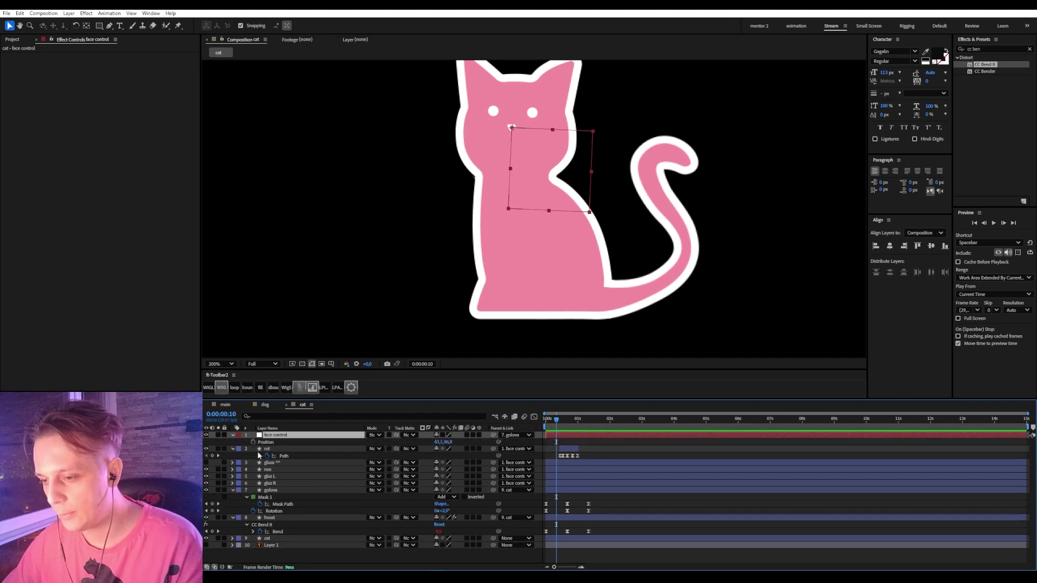
{"action": "left_click", "coordinate": [254, 442]}
{"action": "key", "text": "shift+Page_Down"}
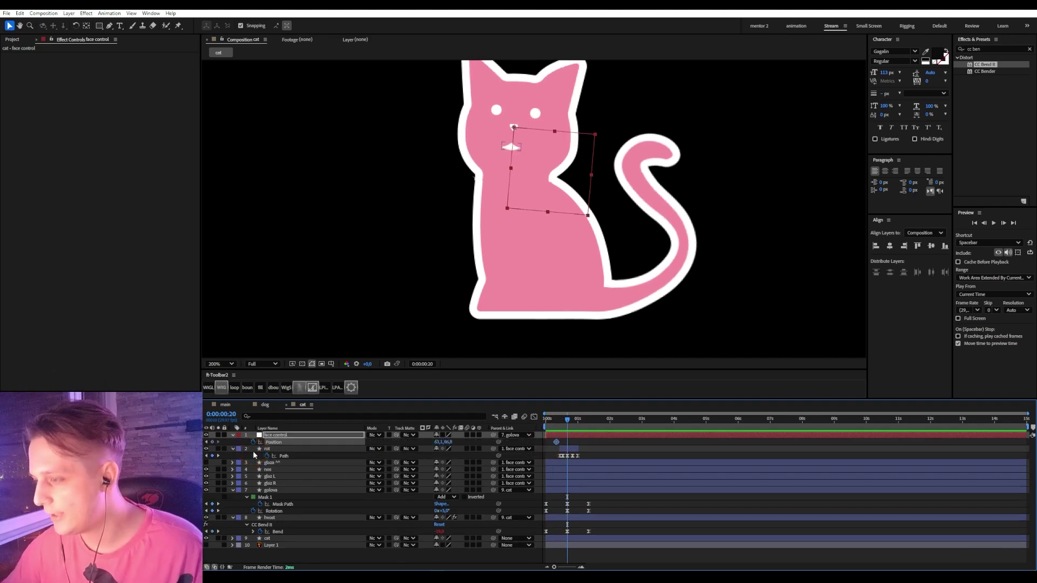
{"action": "key", "text": "Up"}
{"action": "key", "text": "Up"}
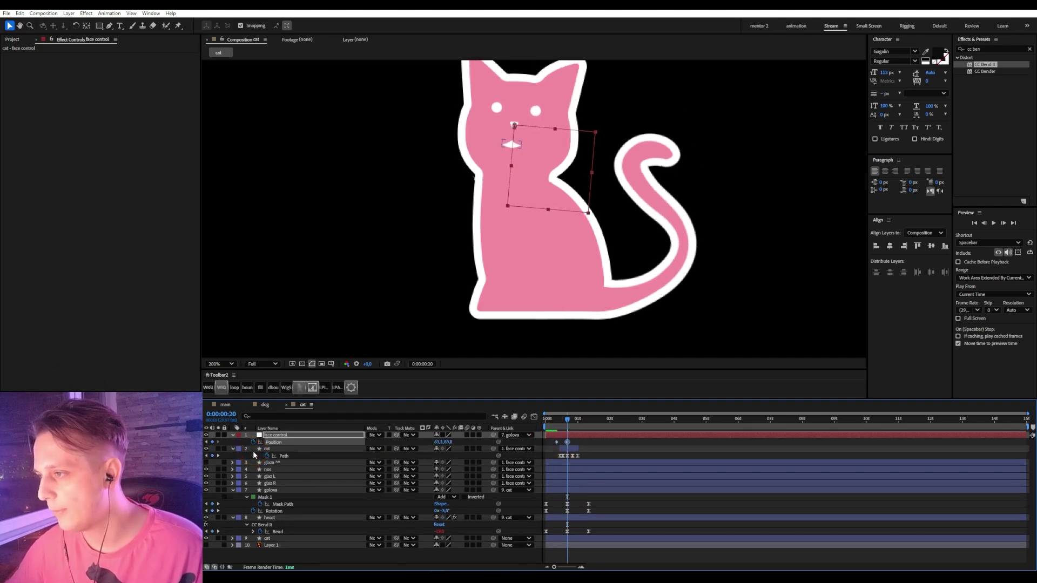
{"action": "key", "text": "Up"}
{"action": "key", "text": "Left"}
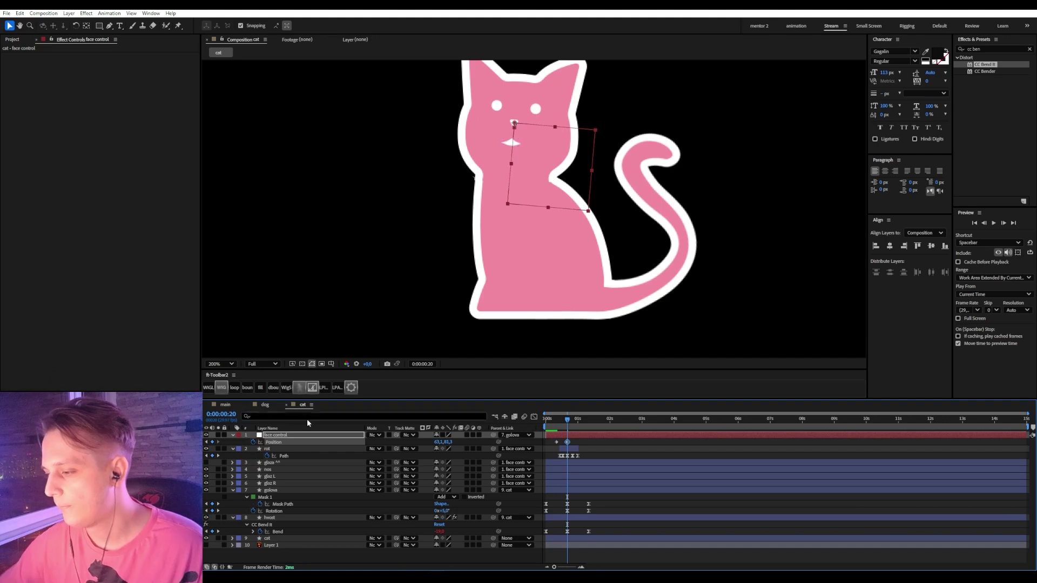
- Copy face control's first Position keyframe to 0:00:01:00
{"action": "key", "text": "shift+Page_Down"}
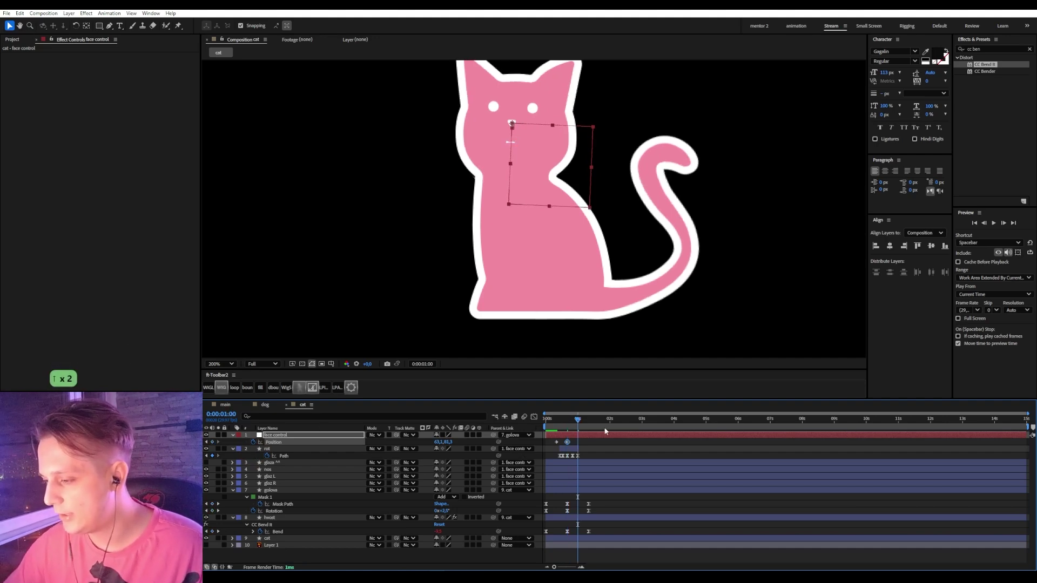
{"action": "key", "text": "ctrl+c"}
{"action": "key", "text": "ctrl+v"}
- Apply Easy Ease to all of face control's Position keyframes and preview the face movement
{"action": "left_click_drag", "start_coordinate": [584, 447], "coordinate": [540, 447]}
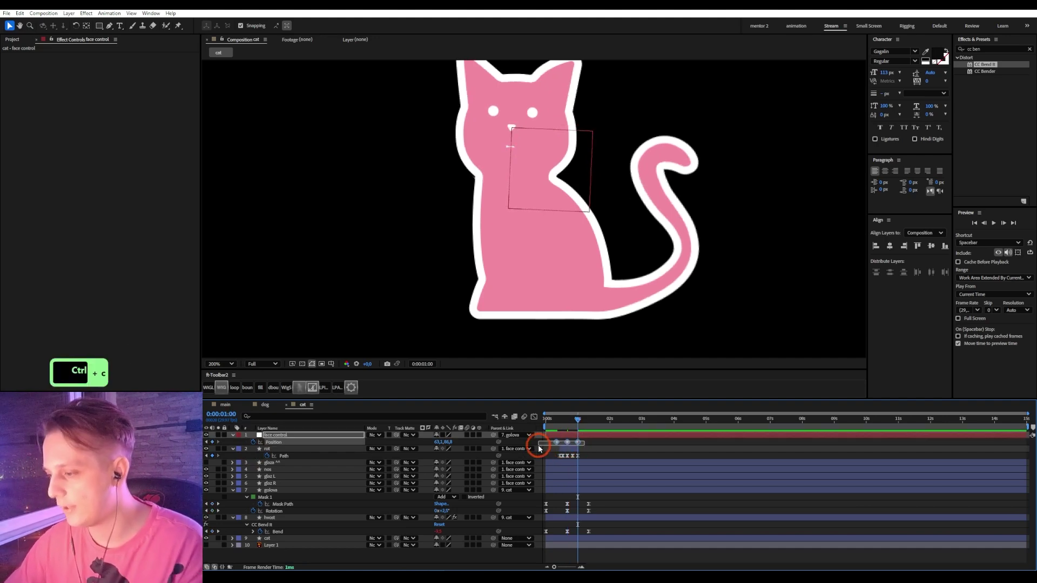
{"action": "key", "text": "F9"}
{"action": "key", "text": "Home"}
{"action": "key", "text": "space"}
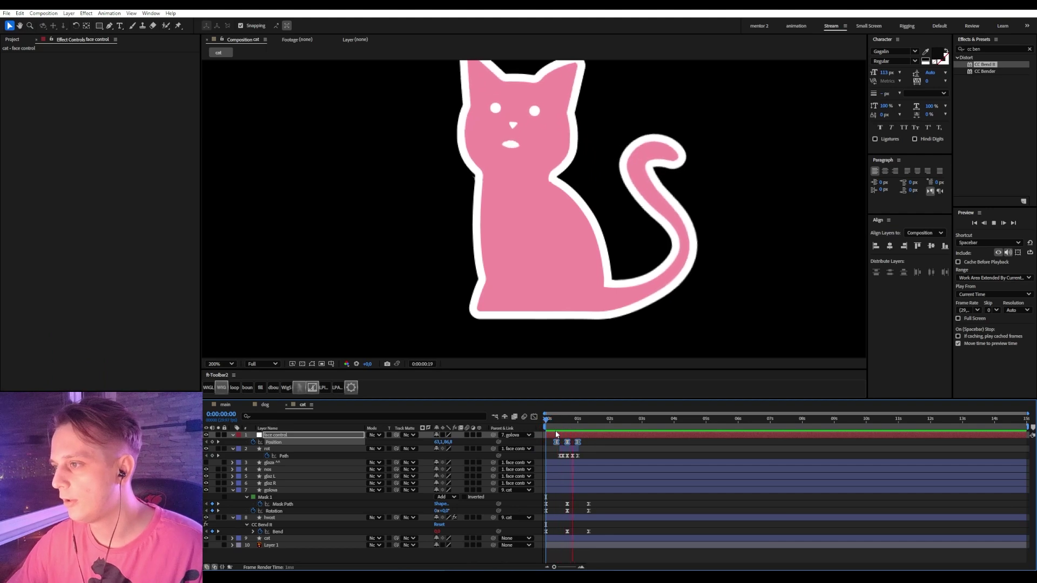
{"action": "key", "text": "space"}
- Lower the face slightly at face control's 0:00:00:20 Position keyframe to soften the upward movement
{"action": "left_click", "coordinate": [568, 426]}
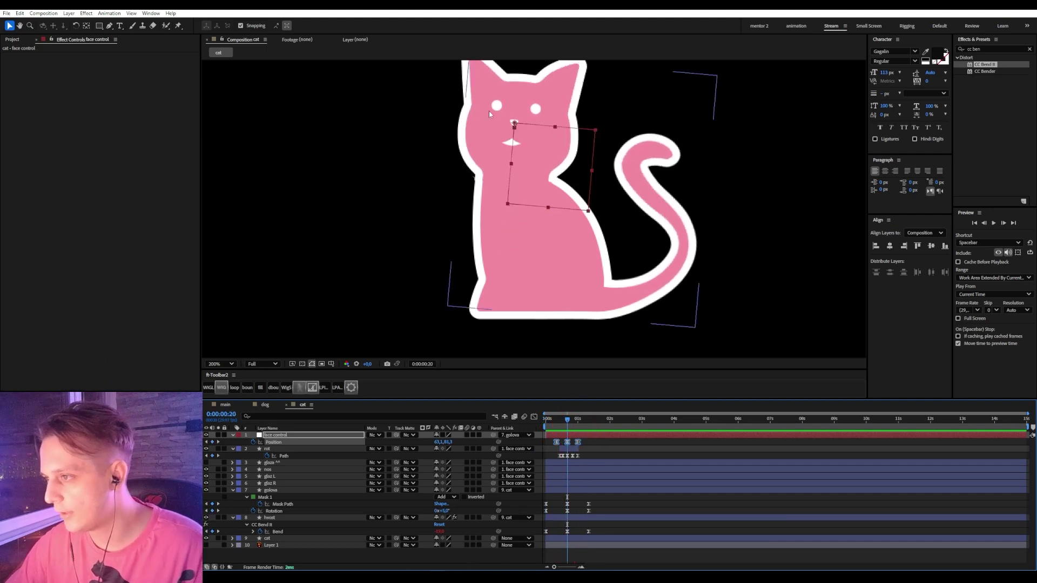
{"action": "scroll", "coordinate": [507, 187], "scroll_direction": "up", "scroll_amount": 3}
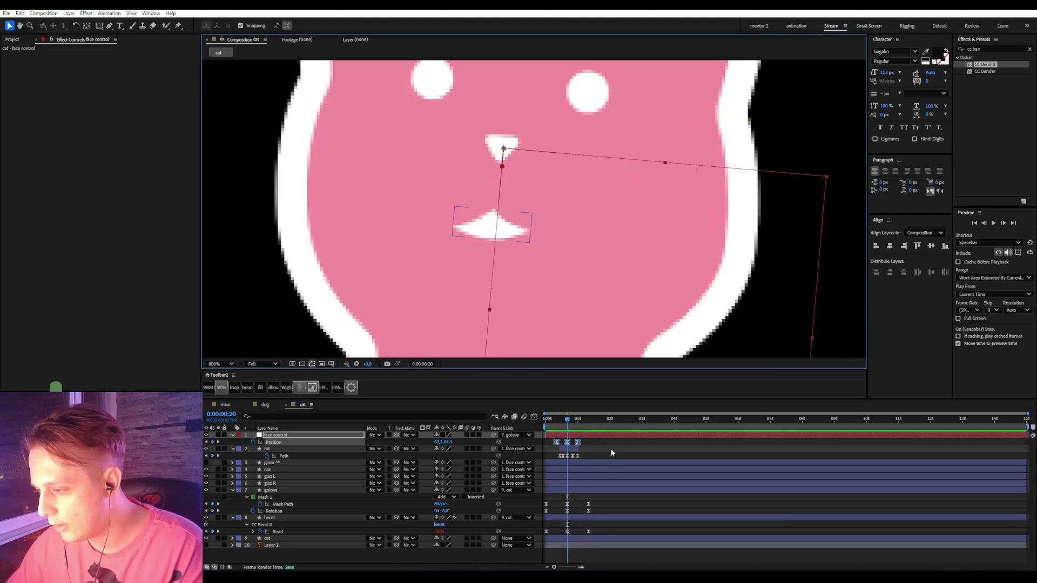
{"action": "left_click", "coordinate": [610, 449]}
{"action": "left_click", "coordinate": [583, 436]}
{"action": "key", "text": "Down"}
{"action": "key", "text": "Down"}
{"action": "key", "text": "Down"}
{"action": "key", "text": "Down"}
{"action": "key", "text": "Down"}
{"action": "key", "text": "Down"}
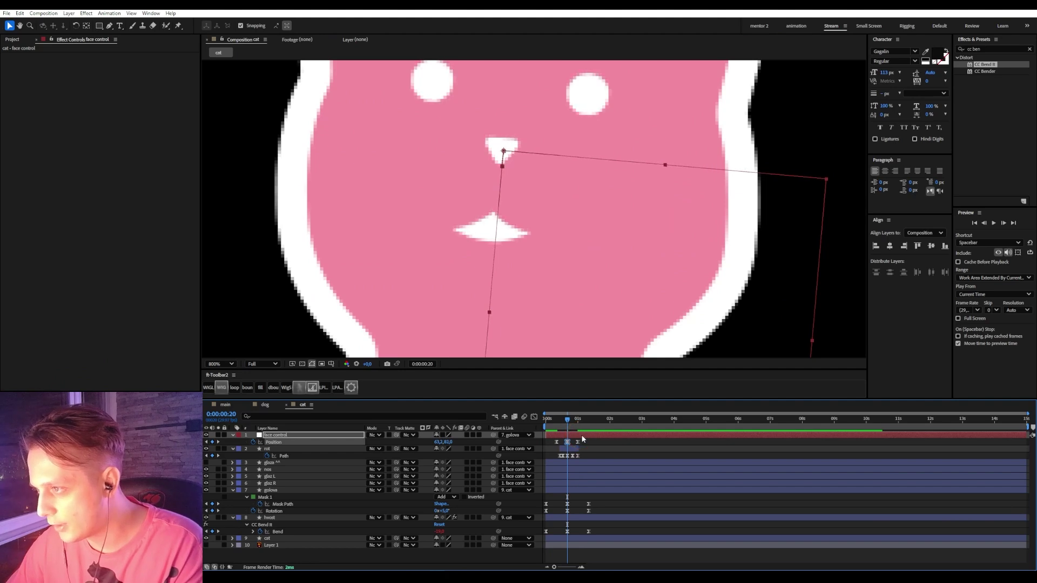
{"action": "key", "text": "Down"}
{"action": "key", "text": "Down"}
{"action": "key", "text": "Down"}
{"action": "left_click", "coordinate": [594, 446]}
- Preview the adjusted face movement from the first frame with the whole cat in view
{"action": "left_click_drag", "start_coordinate": [567, 419], "coordinate": [530, 415]}
{"action": "scroll", "coordinate": [486, 213], "scroll_direction": "down", "scroll_amount": 3}
{"action": "key", "text": "space"}
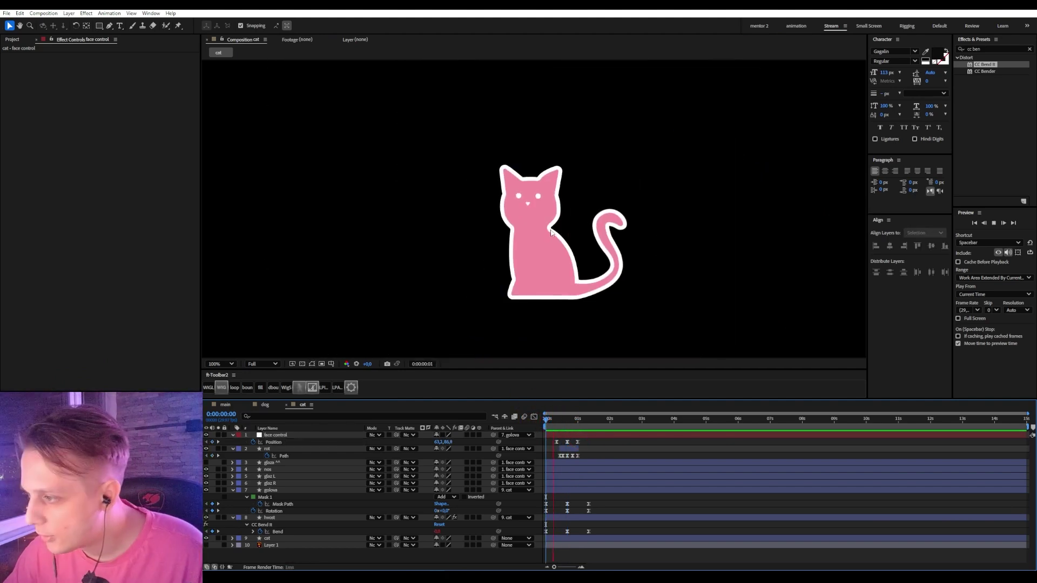
{"action": "left_click", "coordinate": [539, 421]}
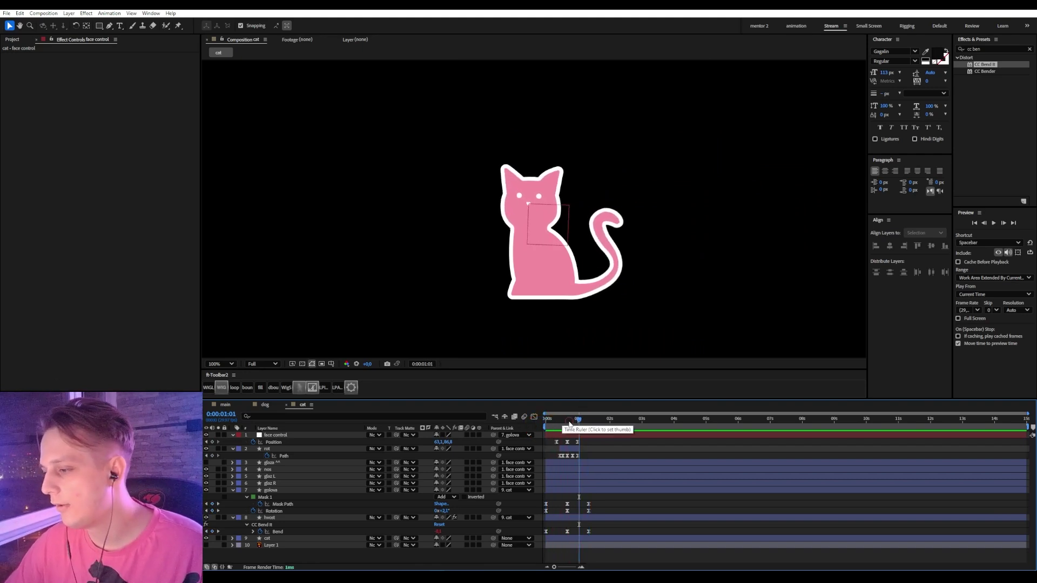
{"action": "left_click", "coordinate": [542, 421]}
{"action": "key", "text": "space"}
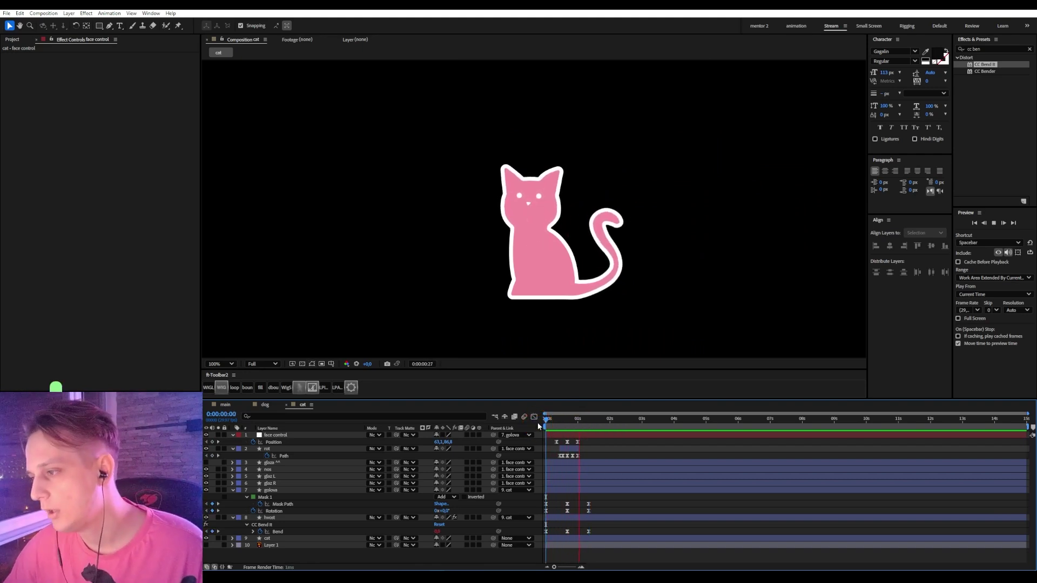
- Collapse all layer properties and move the cat body layer's anchor point to the bottom centre of its bounds
{"action": "key", "text": "ctrl+a"}
{"action": "key", "text": "u"}
{"action": "left_click", "coordinate": [556, 518]}
{"action": "left_click", "coordinate": [267, 490]}
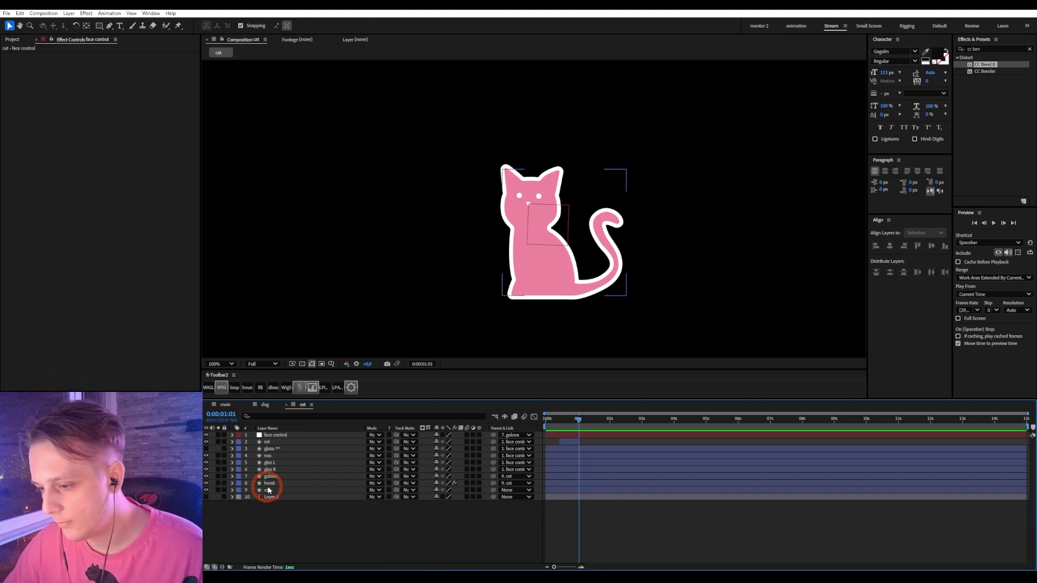
{"action": "left_click", "coordinate": [268, 484]}
{"action": "left_click", "coordinate": [268, 490]}
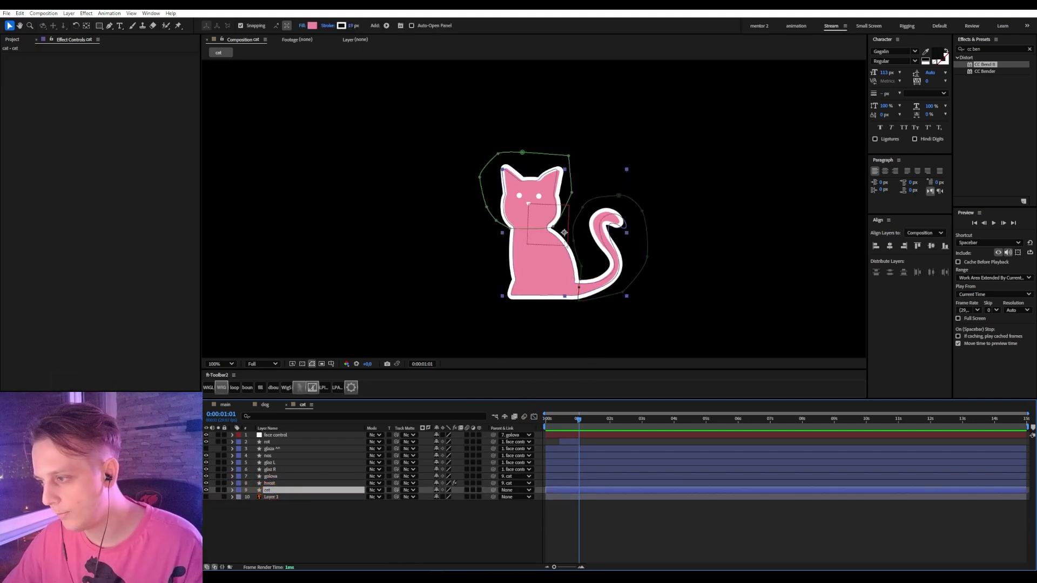
{"action": "key", "text": "y"}
{"action": "left_click_drag", "start_coordinate": [564, 232], "coordinate": [566, 300]}
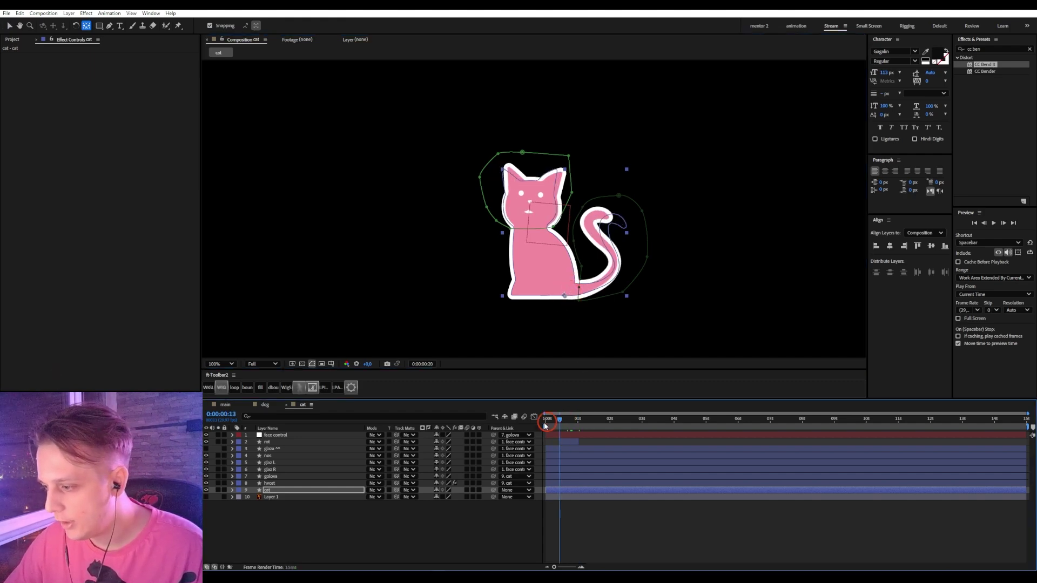
- Keyframe the cat body layer's Scale and Rotation at the first frame
{"action": "left_click", "coordinate": [546, 420]}
{"action": "left_click", "coordinate": [274, 492]}
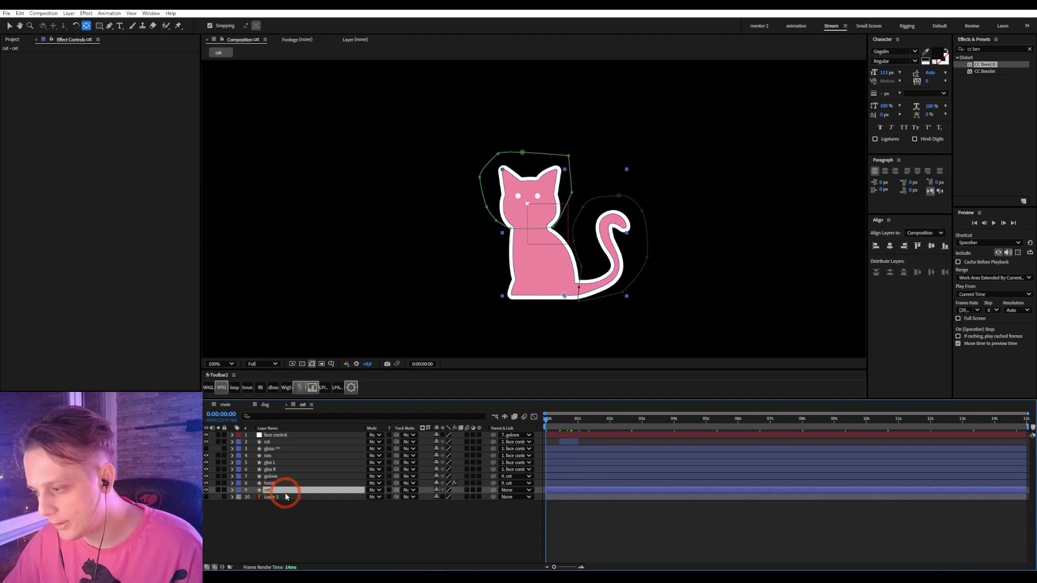
{"action": "key", "text": "s"}
{"action": "key", "text": "shift+r"}
{"action": "left_click", "coordinate": [557, 420]}
{"action": "left_click_drag", "start_coordinate": [557, 421], "coordinate": [538, 421]}
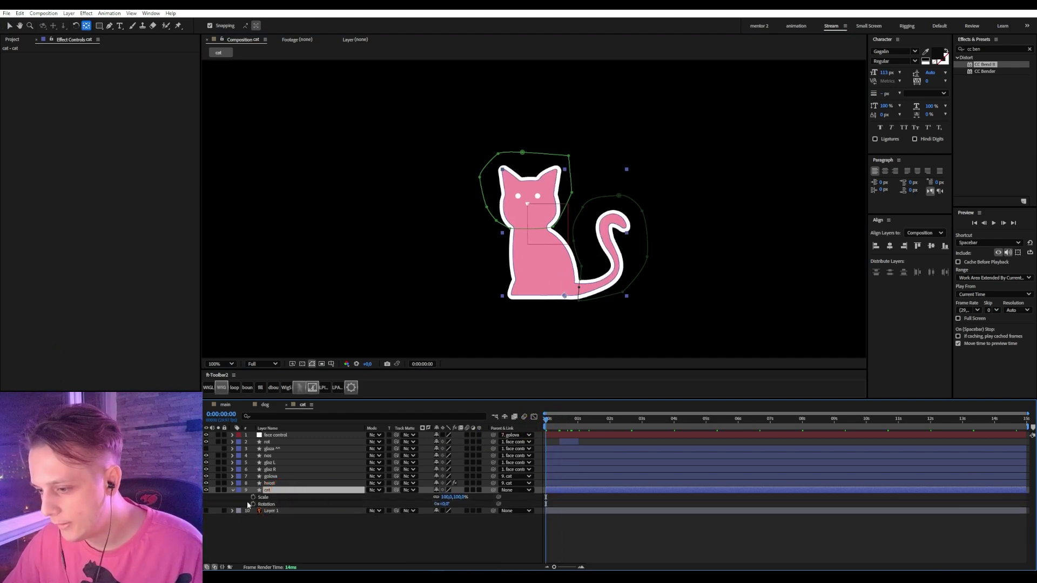
{"action": "left_click_drag", "start_coordinate": [253, 498], "coordinate": [248, 506]}
- Set the cat body layer's Rotation to 0.7° and its Scale to 101% at 0:00:00:20
{"action": "key", "text": "shift+Page_Down"}
{"action": "key", "text": "shift+Page_Down"}
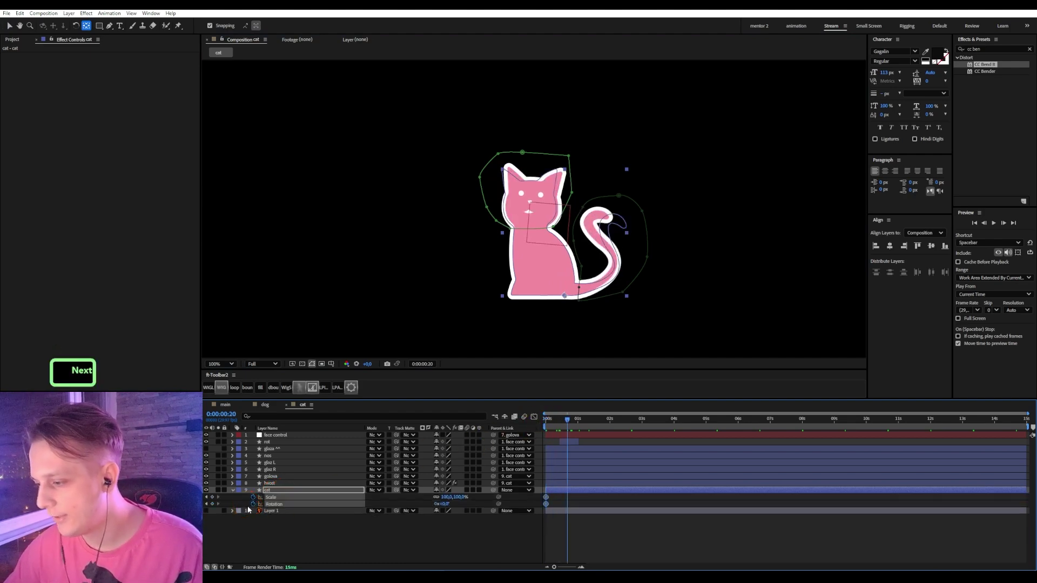
{"action": "left_click", "coordinate": [447, 519]}
{"action": "left_click", "coordinate": [443, 504]}
{"action": "left_click_drag", "start_coordinate": [443, 504], "coordinate": [449, 509]}
{"action": "left_click", "coordinate": [447, 505]}
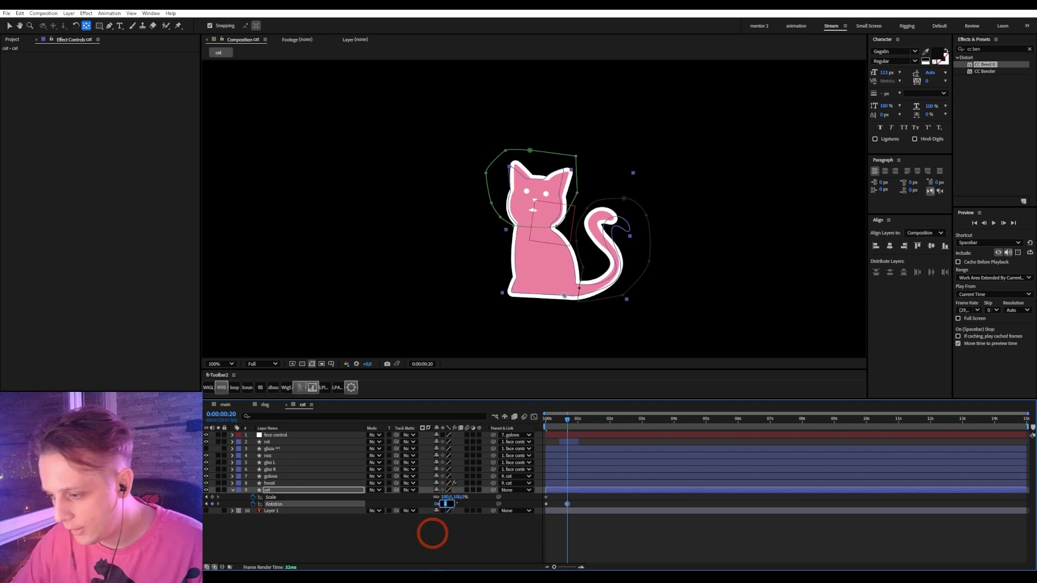
{"action": "type", "text": "0.7"}
{"action": "key", "text": "Return"}
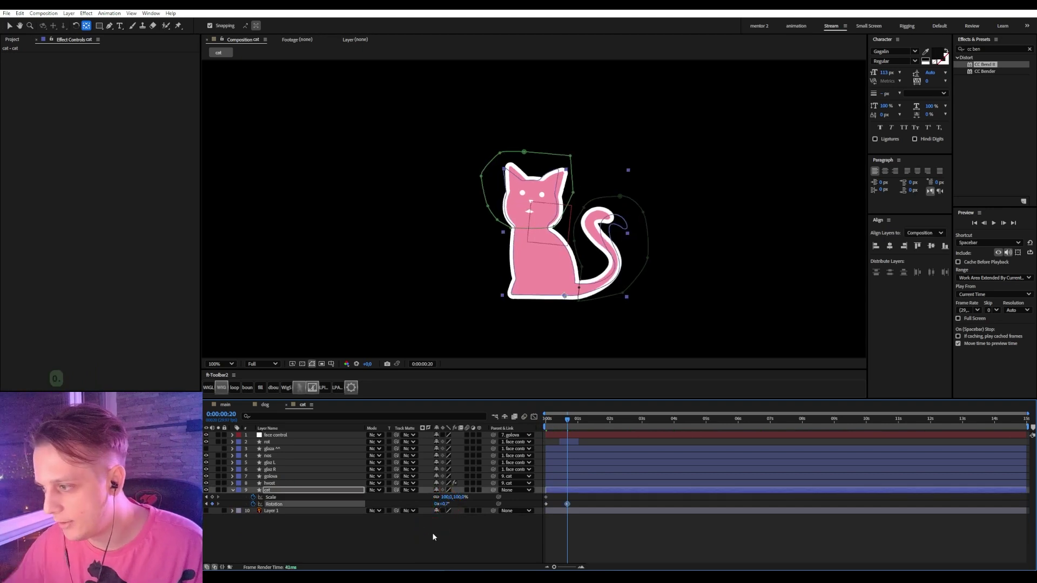
{"action": "left_click", "coordinate": [447, 497]}
{"action": "type", "text": "101"}
{"action": "key", "text": "Return"}
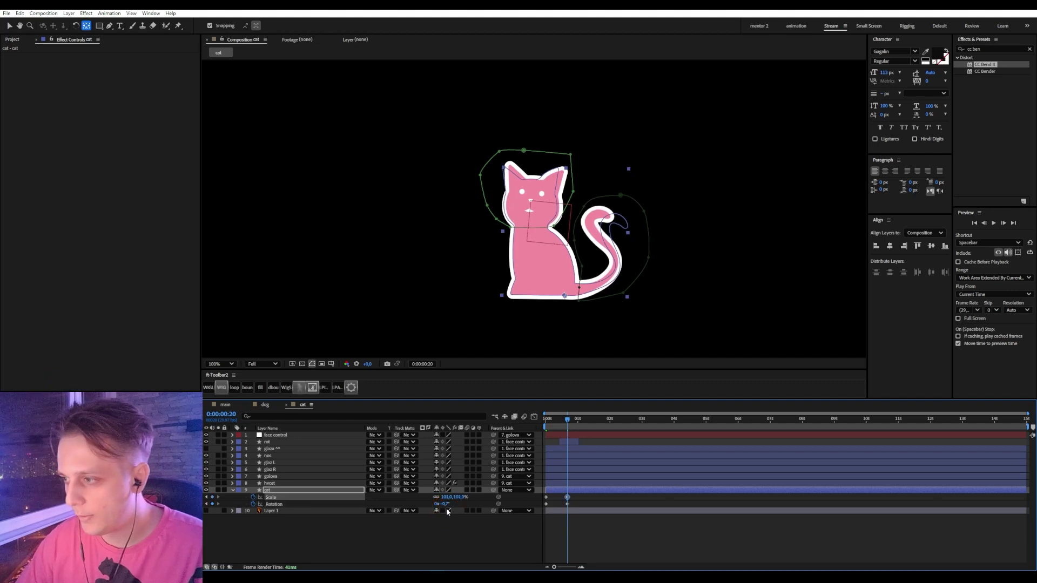
- Copy the cat body layer's first Scale and Rotation keyframes to 0:00:01:10
{"action": "left_click_drag", "start_coordinate": [540, 504], "coordinate": [554, 494]}
{"action": "left_click", "coordinate": [604, 418]}
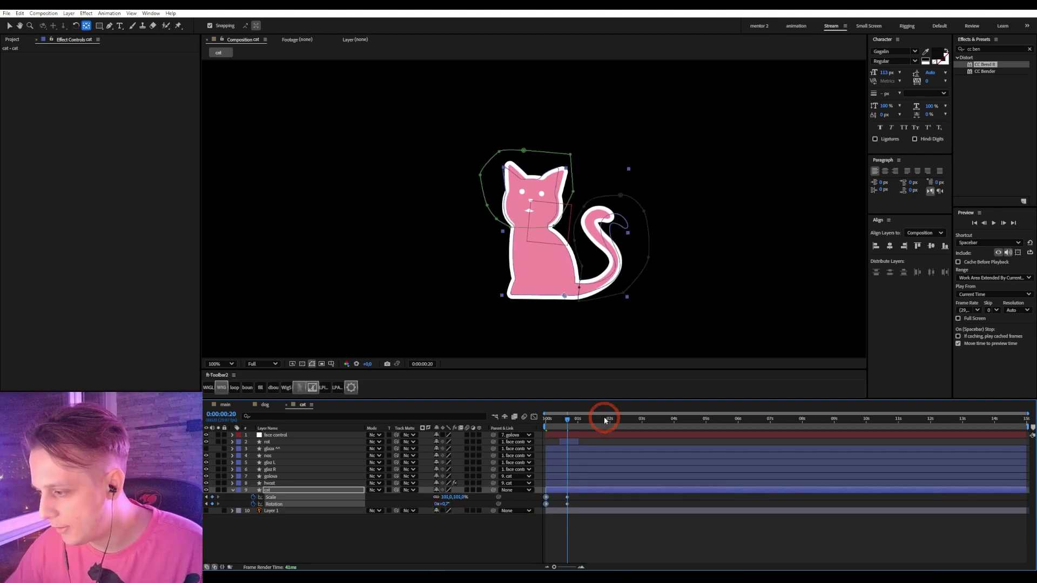
{"action": "key", "text": "Page_Down"}
{"action": "key", "text": "ctrl+c"}
{"action": "key", "text": "ctrl+v"}
- Apply Easy Ease to all of the cat body layer's Scale and Rotation keyframes and preview from the first frame
{"action": "left_click_drag", "start_coordinate": [634, 537], "coordinate": [502, 476]}
{"action": "key", "text": "F9"}
{"action": "left_click_drag", "start_coordinate": [547, 417], "coordinate": [518, 417]}
{"action": "key", "text": "space"}
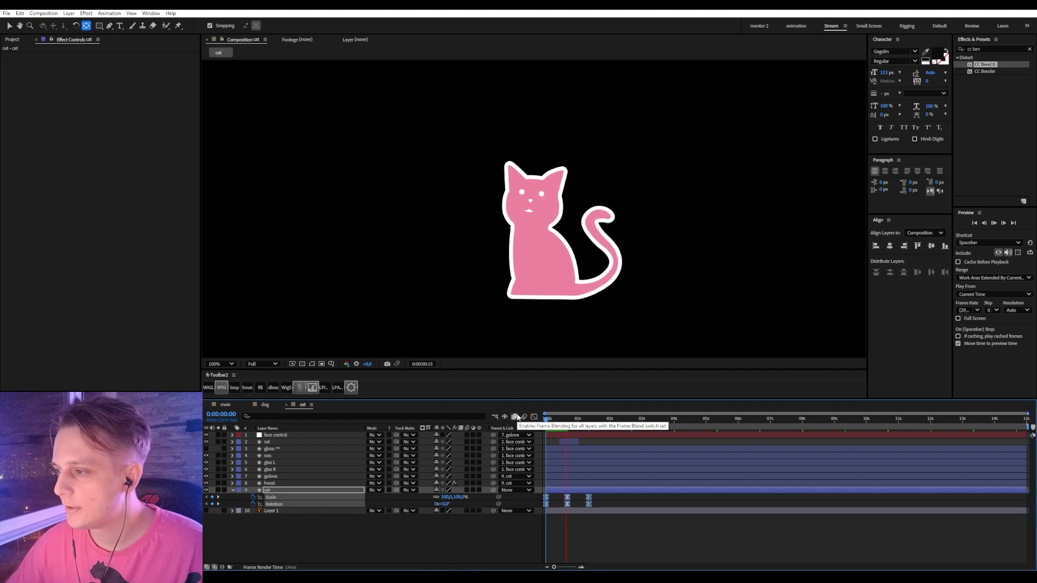
- Preview the cat animation and collapse the revealed keyframe properties of all layers
{"action": "key", "text": "space"}
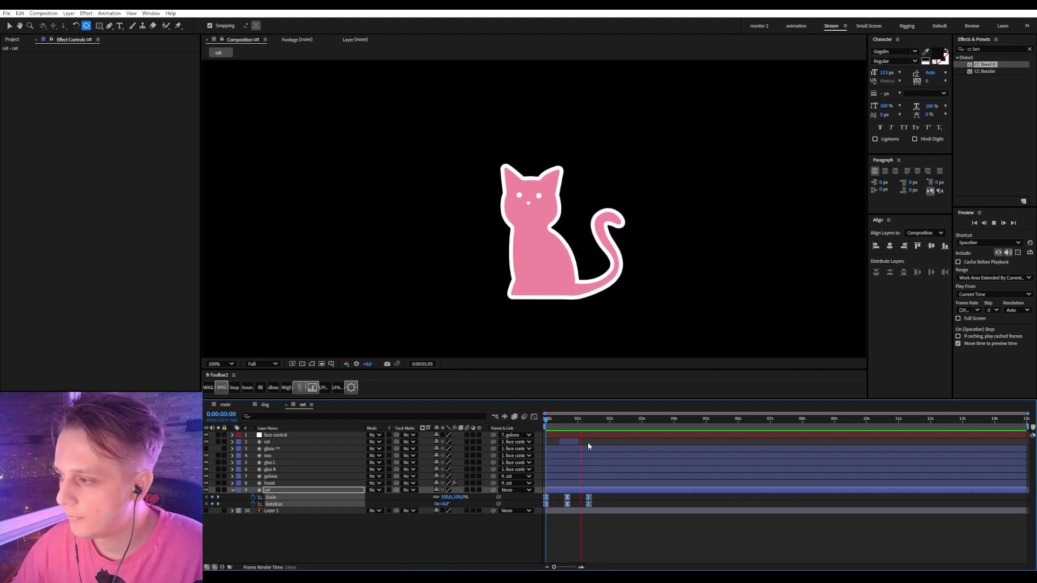
{"action": "key", "text": "ctrl+a"}
{"action": "left_click", "coordinate": [594, 521]}
{"action": "key", "text": "ctrl+a"}
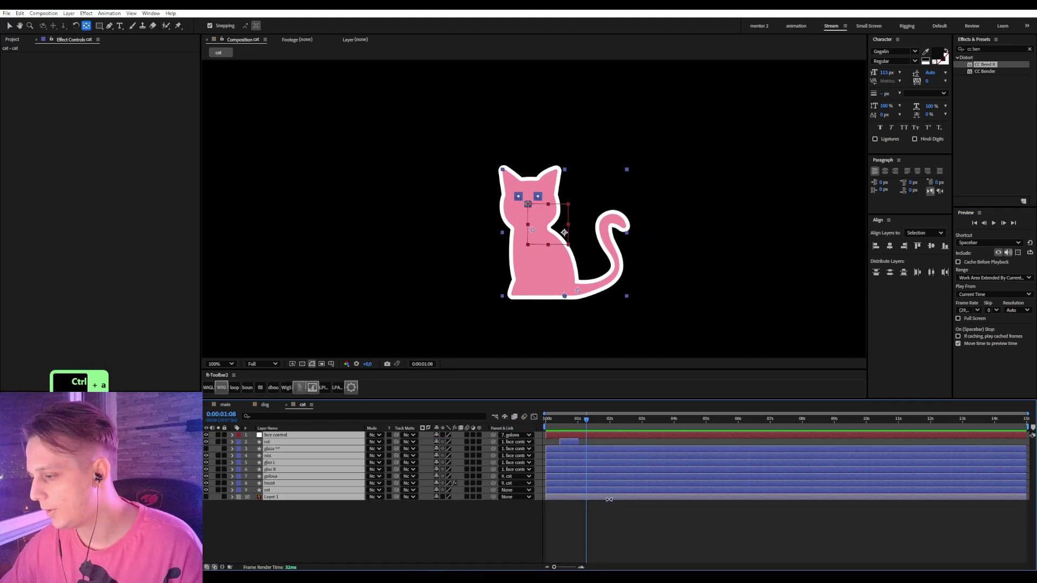
{"action": "left_click", "coordinate": [594, 499]}
- Trim the open-eye layers glaz L and glaz R to end at 0:00:00:13 and check the adjoining frames
{"action": "key", "text": "period"}
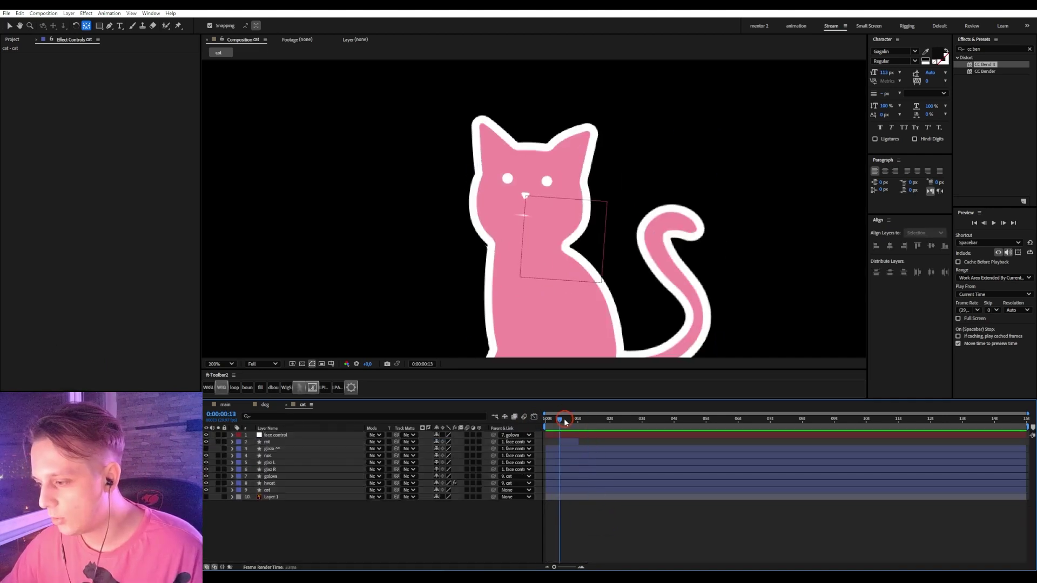
{"action": "left_click", "coordinate": [560, 419]}
{"action": "left_click", "coordinate": [273, 442]}
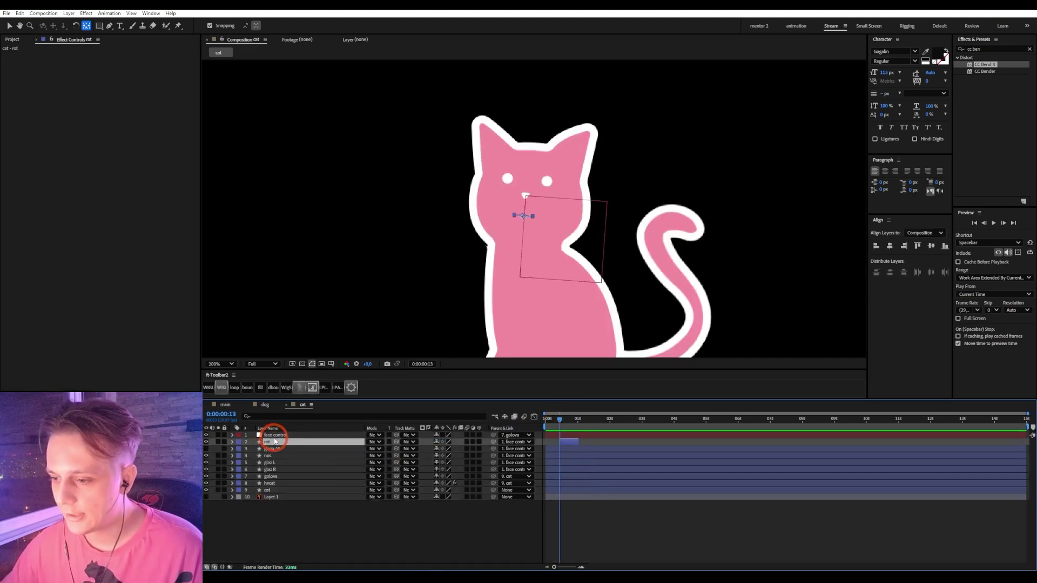
{"action": "left_click", "coordinate": [272, 450]}
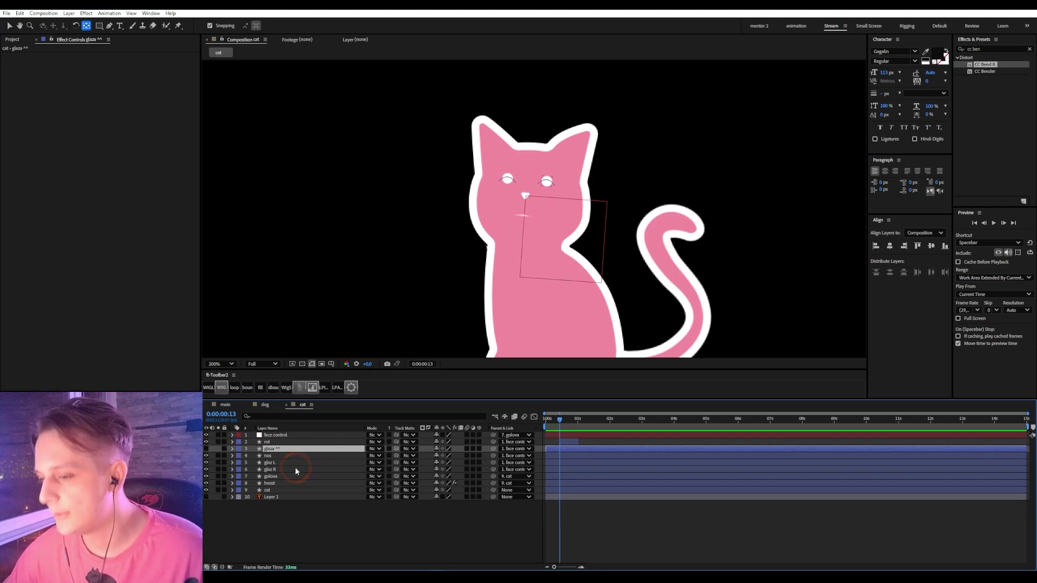
{"action": "left_click", "coordinate": [276, 463]}
{"action": "left_click", "coordinate": [277, 469], "text": "shift"}
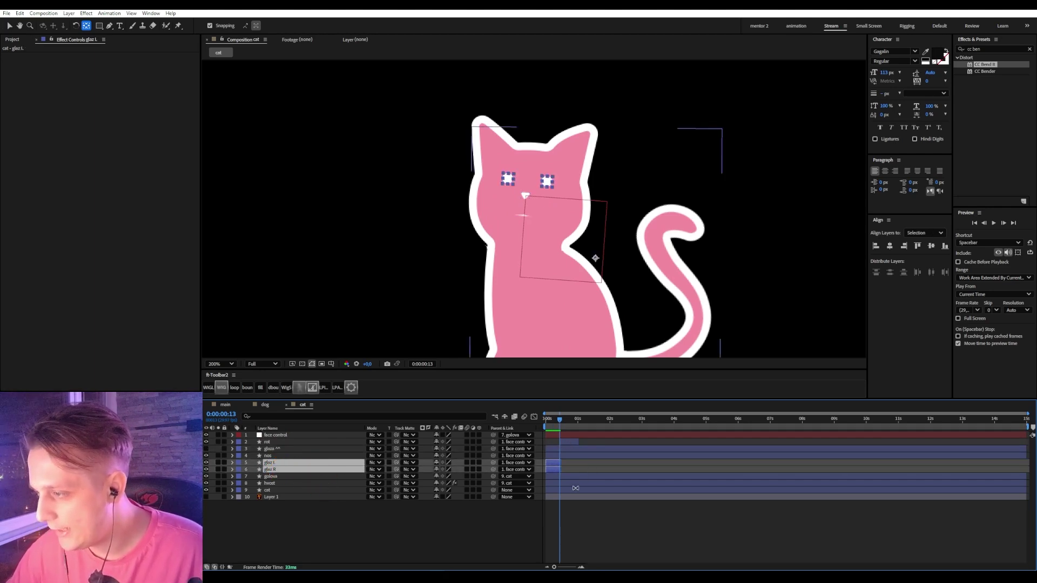
{"action": "key", "text": "Page_Down"}
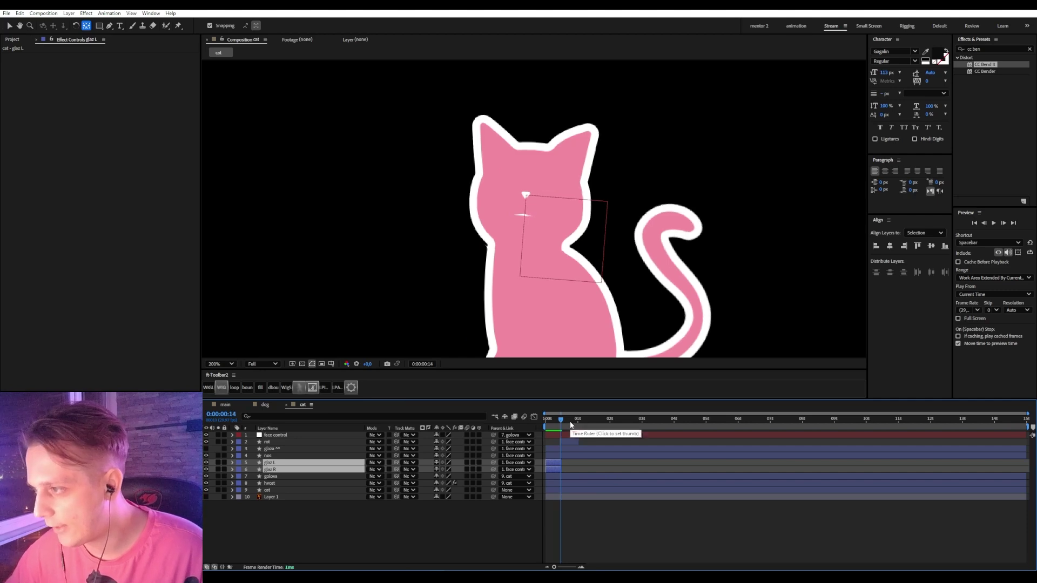
{"action": "key", "text": "Page_Up"}
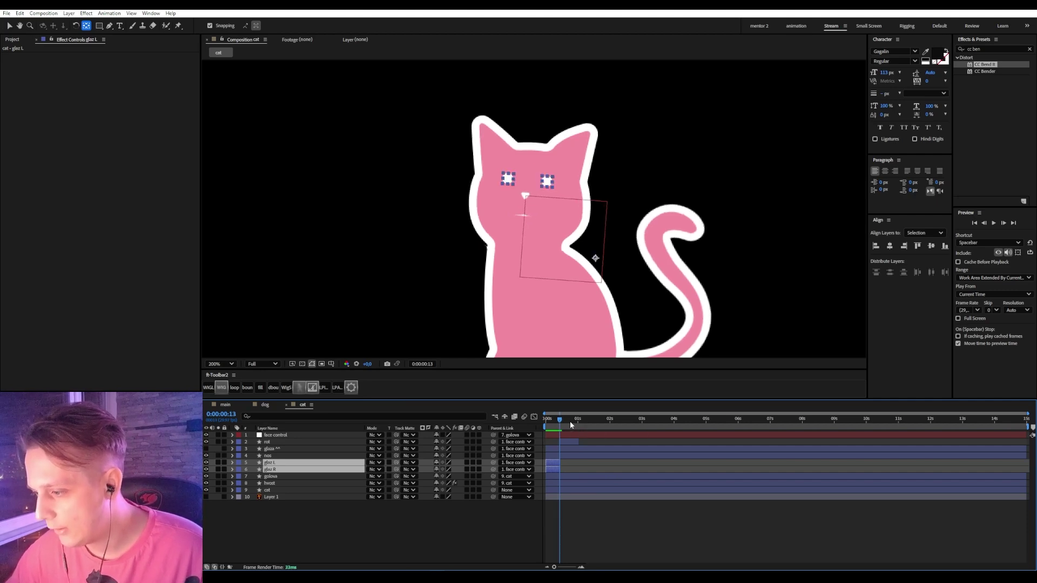
- Show the closed-eyes layer glaza ^^ and shorten glaz L and glaz R so they end right before 0:00:00:13
{"action": "left_click", "coordinate": [206, 449]}
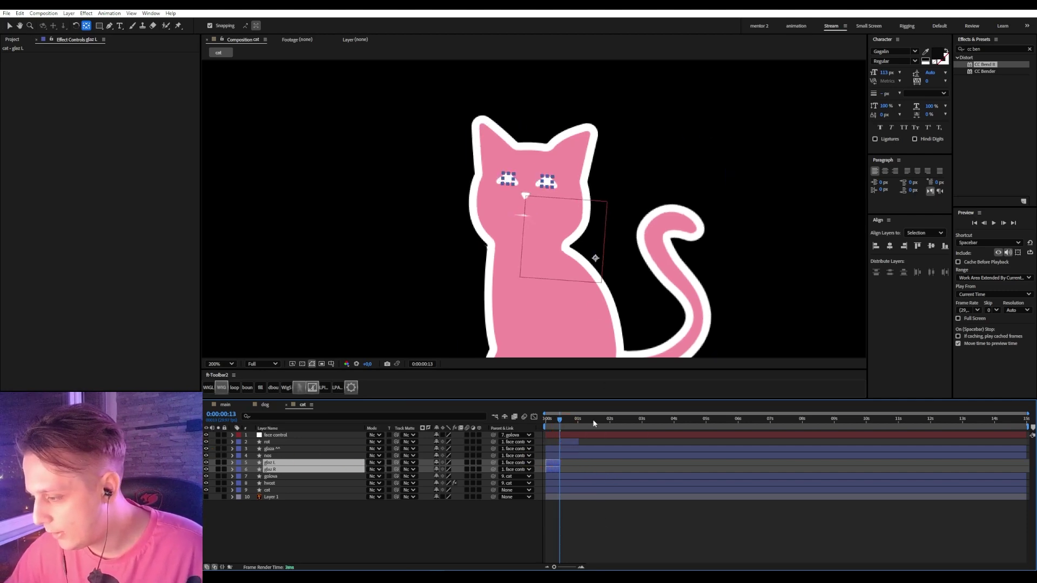
{"action": "scroll", "coordinate": [577, 465], "scroll_direction": "up", "scroll_amount": 3}
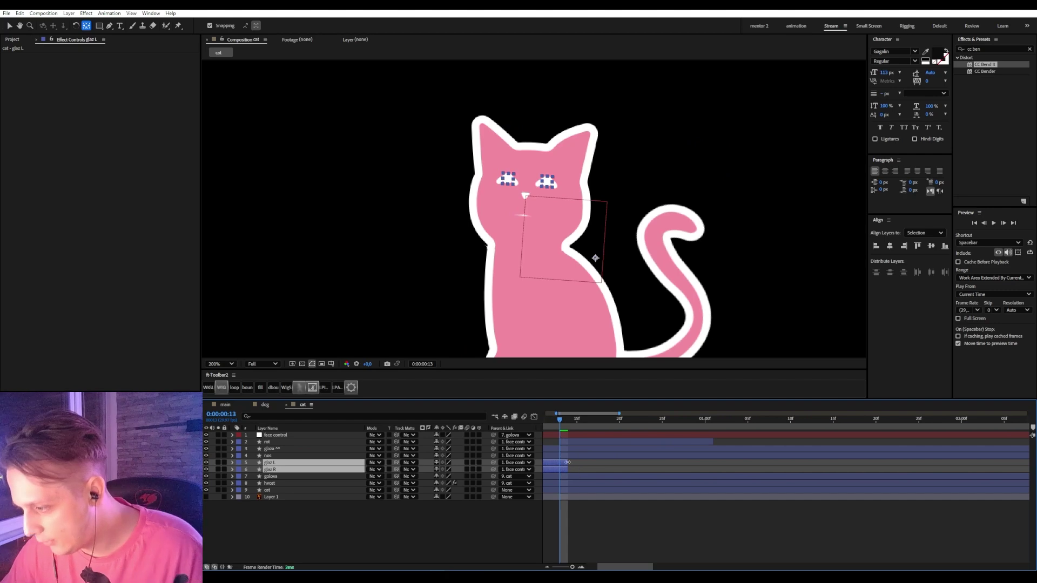
{"action": "left_click_drag", "start_coordinate": [566, 462], "coordinate": [560, 462]}
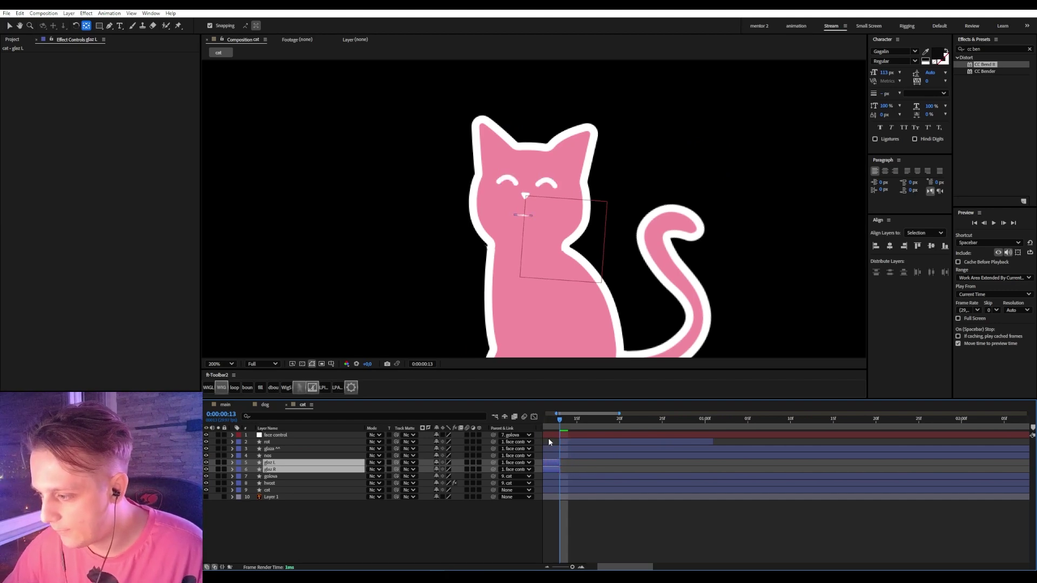
- Duplicate glaz L and glaz R, stack the copies together above the originals, and move them to start at 0:00:01:01
{"action": "left_click_drag", "start_coordinate": [558, 419], "coordinate": [713, 431]}
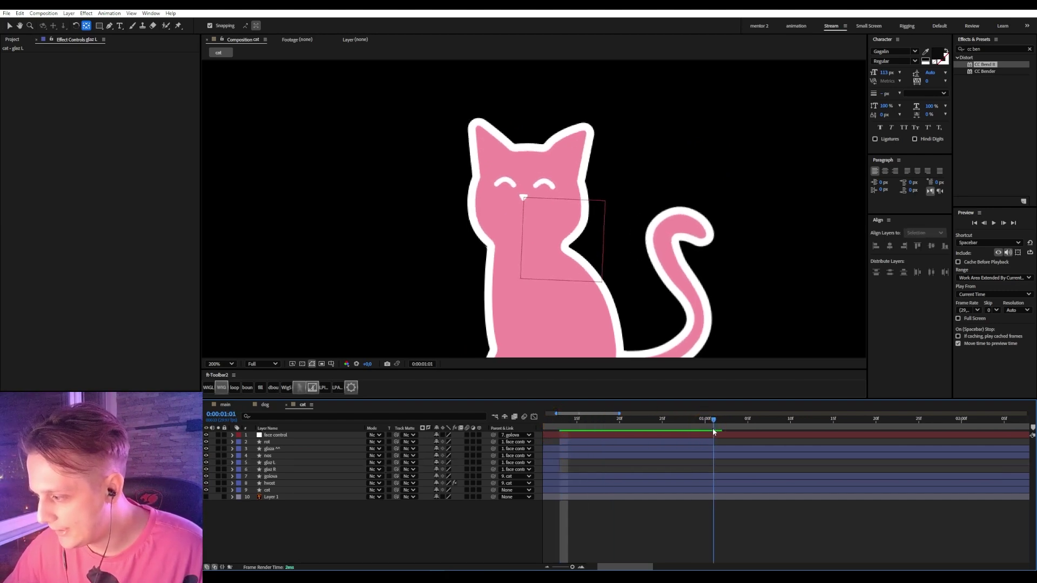
{"action": "key", "text": "comma"}
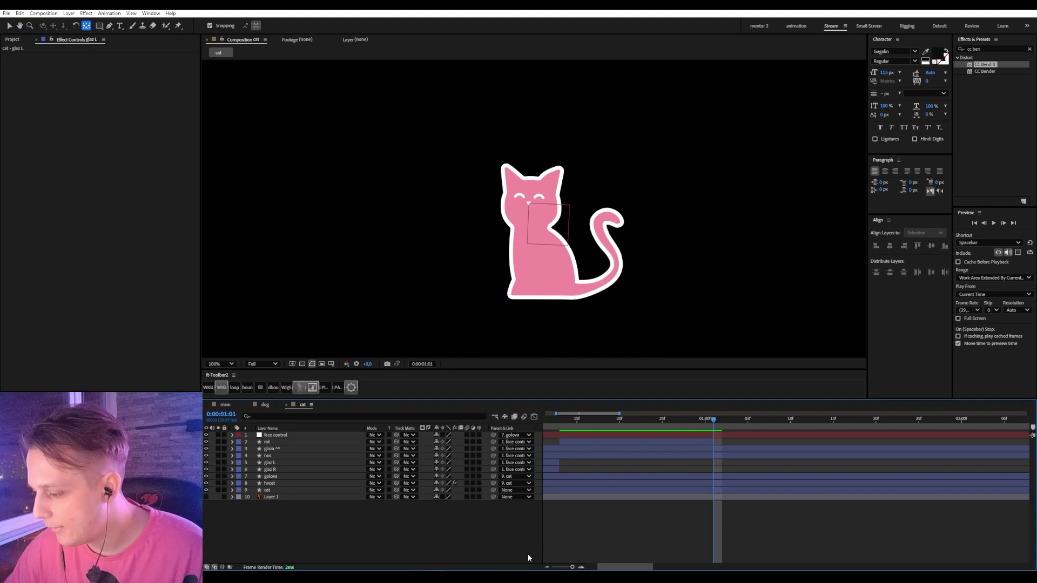
{"action": "left_click_drag", "start_coordinate": [571, 567], "coordinate": [565, 566]}
{"action": "left_click", "coordinate": [567, 468]}
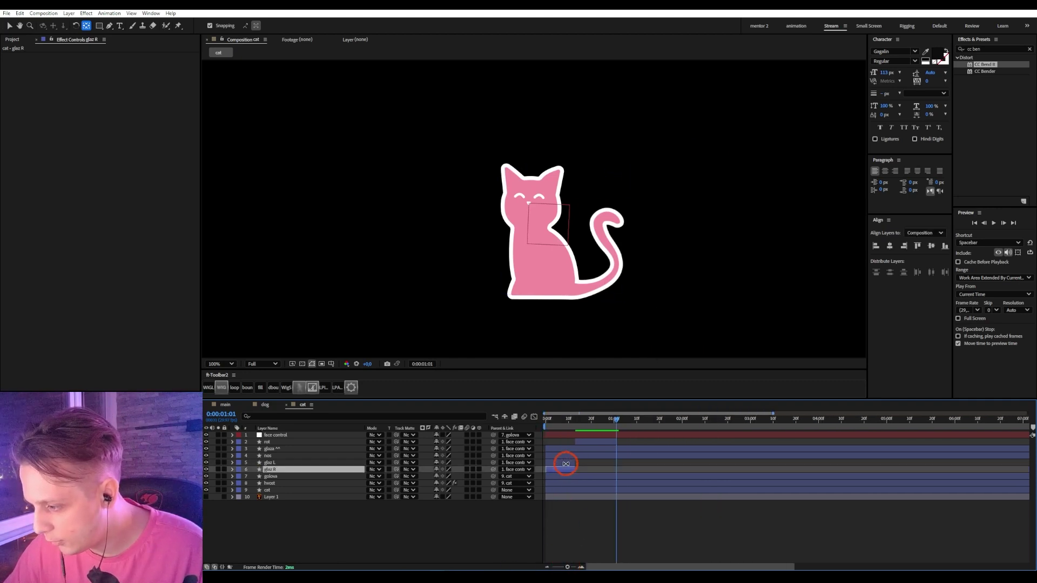
{"action": "left_click", "coordinate": [565, 464], "text": "shift"}
{"action": "key", "text": "ctrl+d"}
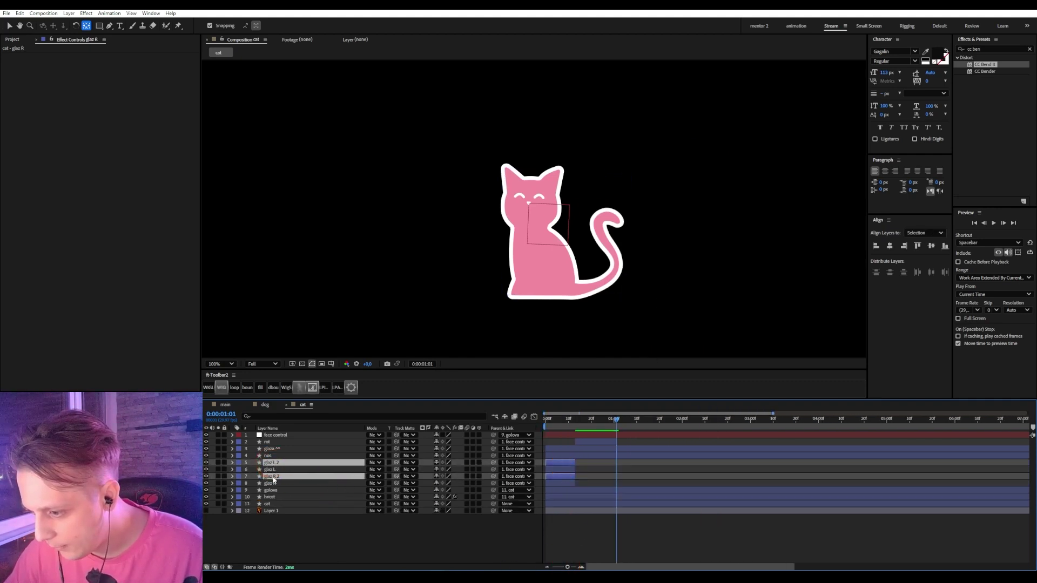
{"action": "left_click_drag", "start_coordinate": [273, 479], "coordinate": [275, 460]}
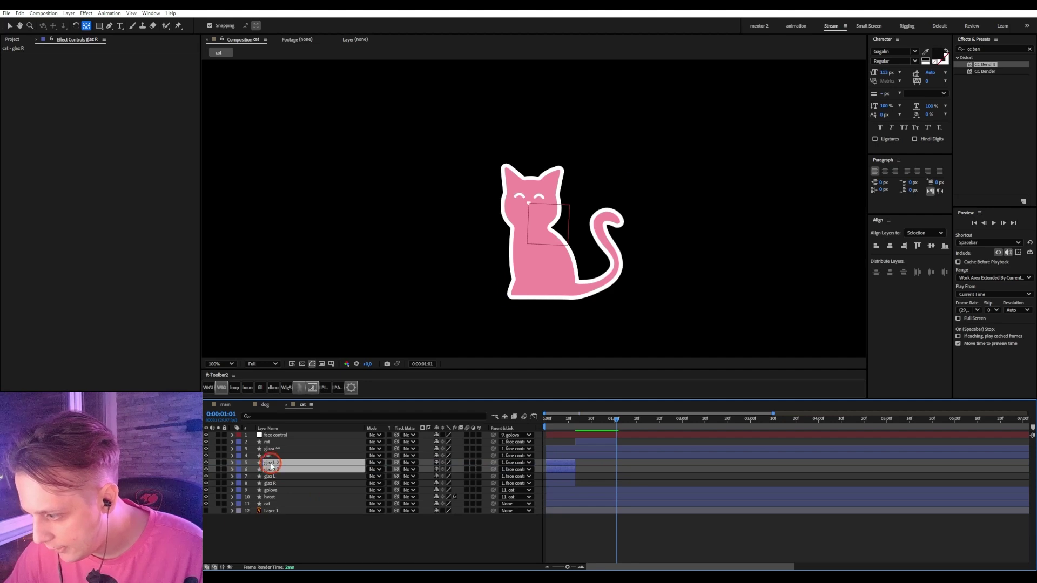
{"action": "key", "text": "v"}
{"action": "left_click_drag", "start_coordinate": [551, 461], "coordinate": [630, 468]}
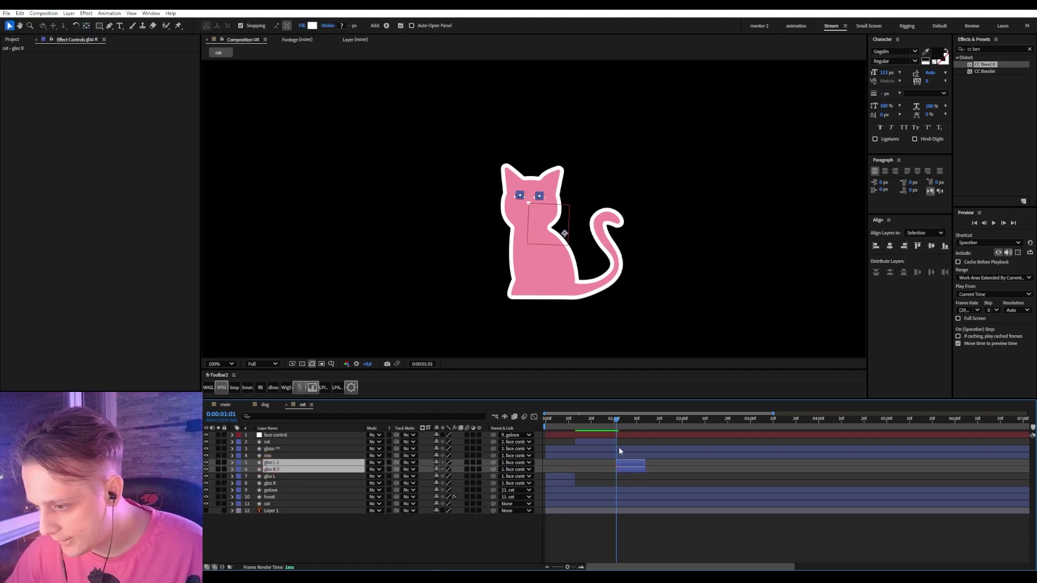
- Trim the end of the closed-eyes layer to 0:00:01:01, exactly where the duplicated open-eye layers start
{"action": "left_click_drag", "start_coordinate": [611, 421], "coordinate": [543, 426]}
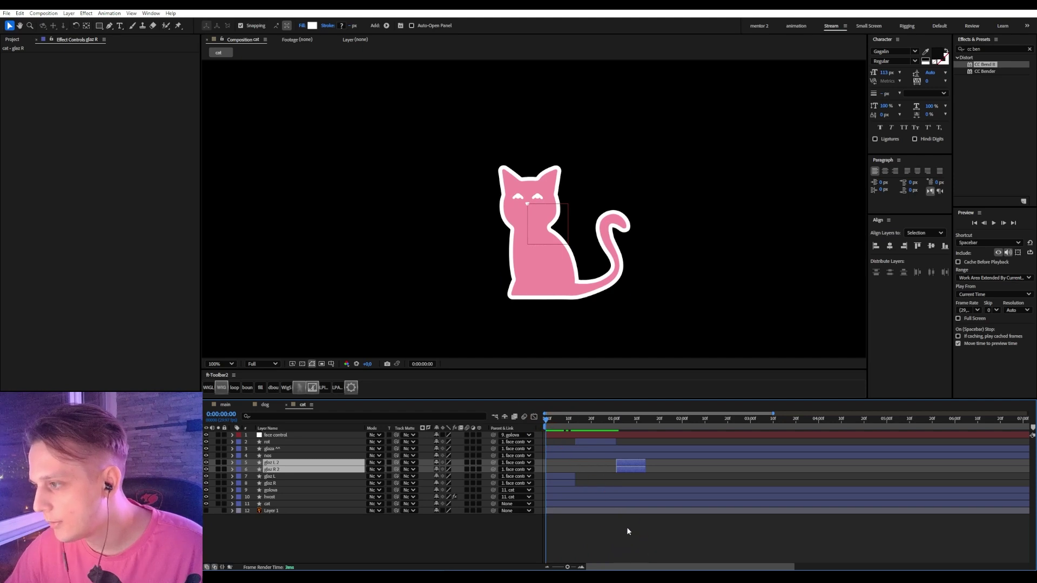
{"action": "left_click", "coordinate": [616, 422]}
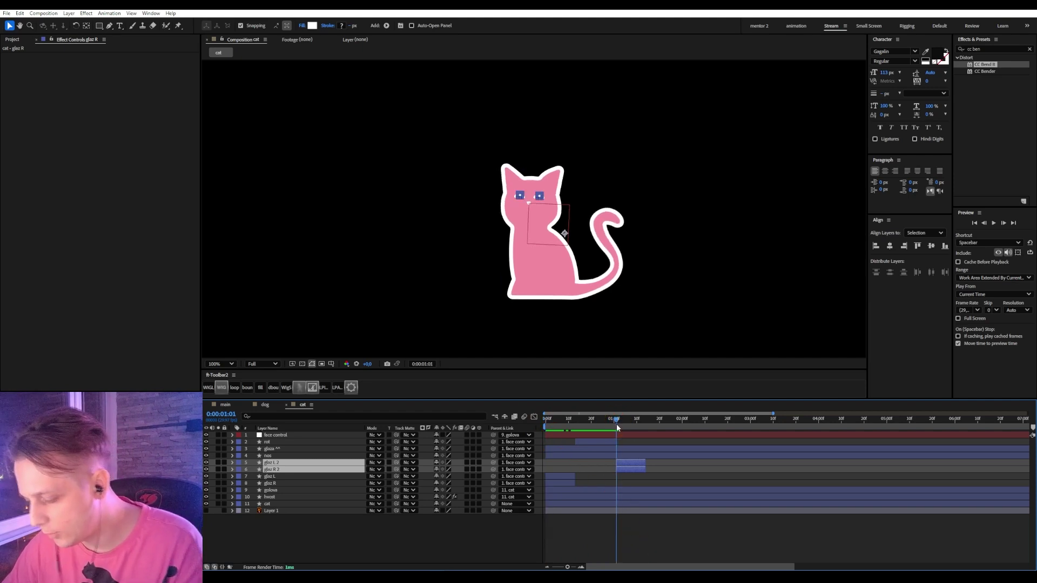
{"action": "key", "text": "equal"}
{"action": "key", "text": "equal"}
{"action": "key", "text": "equal"}
{"action": "key", "text": "equal"}
{"action": "left_click", "coordinate": [563, 482]}
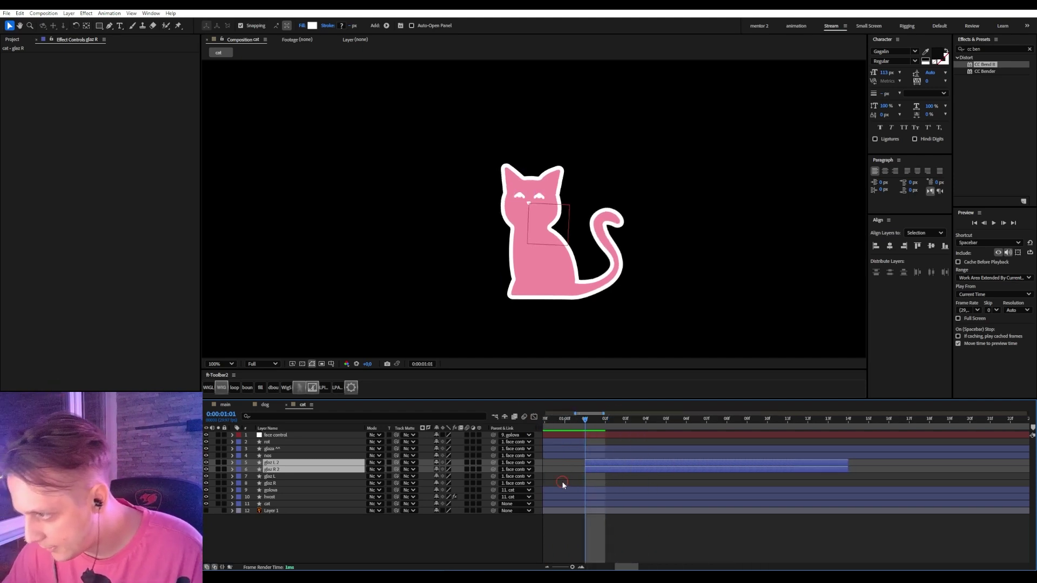
{"action": "left_click", "coordinate": [590, 486]}
{"action": "left_click", "coordinate": [589, 463]}
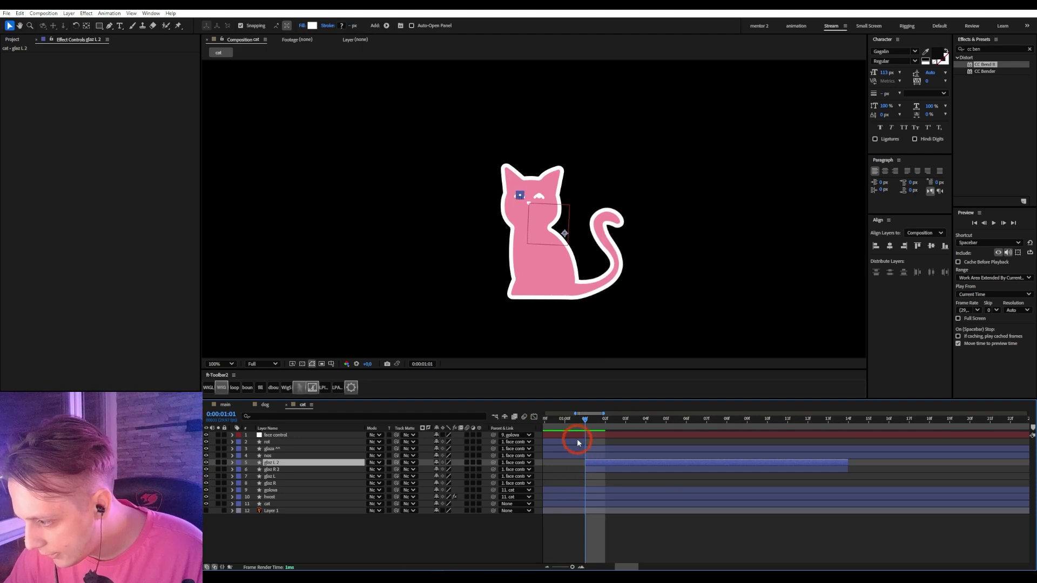
{"action": "left_click", "coordinate": [578, 442]}
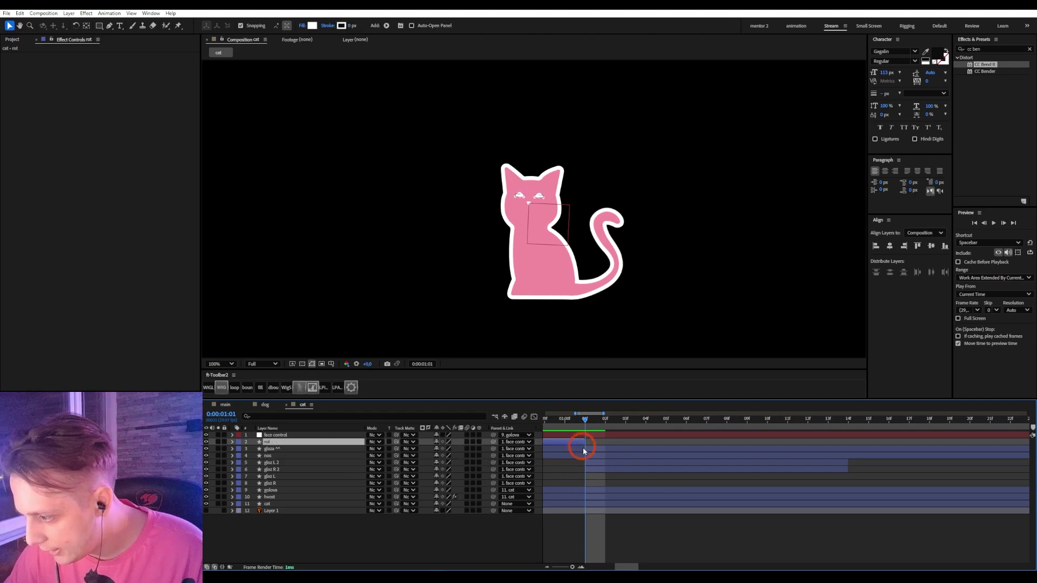
{"action": "left_click", "coordinate": [264, 449]}
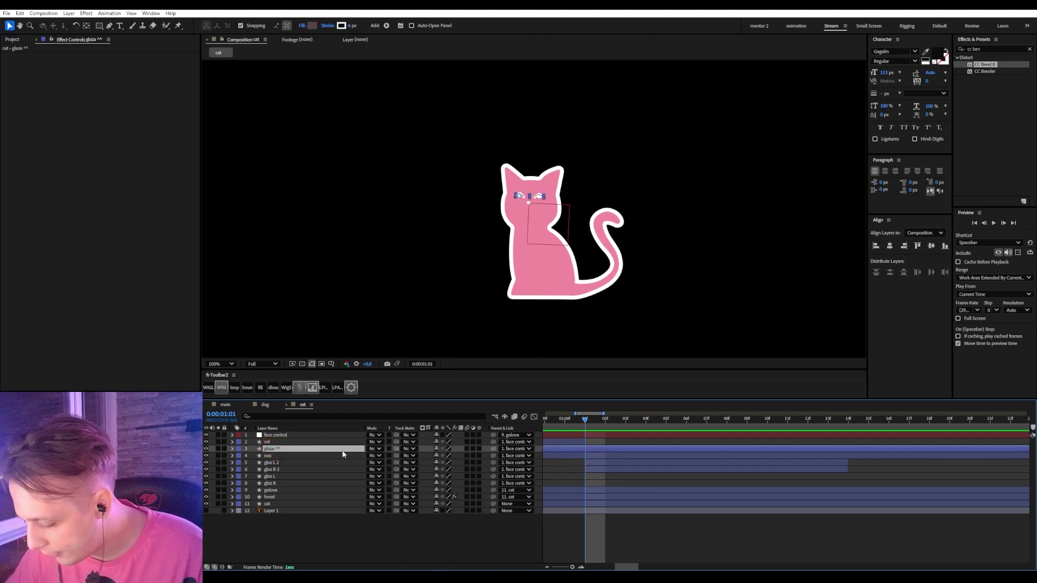
{"action": "key", "text": "alt+bracketright"}
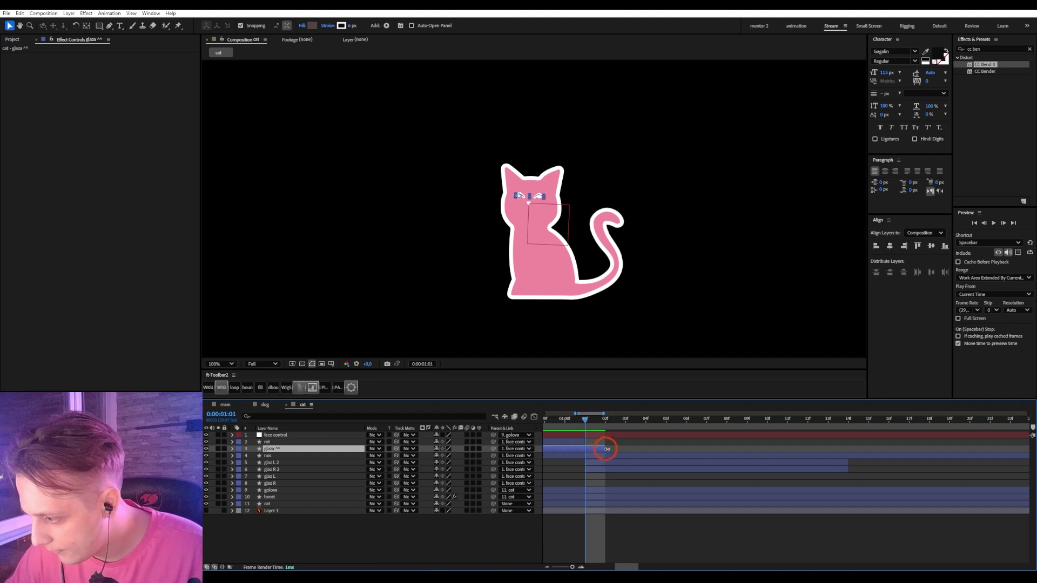
{"action": "left_click_drag", "start_coordinate": [608, 449], "coordinate": [590, 449]}
{"action": "left_click", "coordinate": [523, 532]}
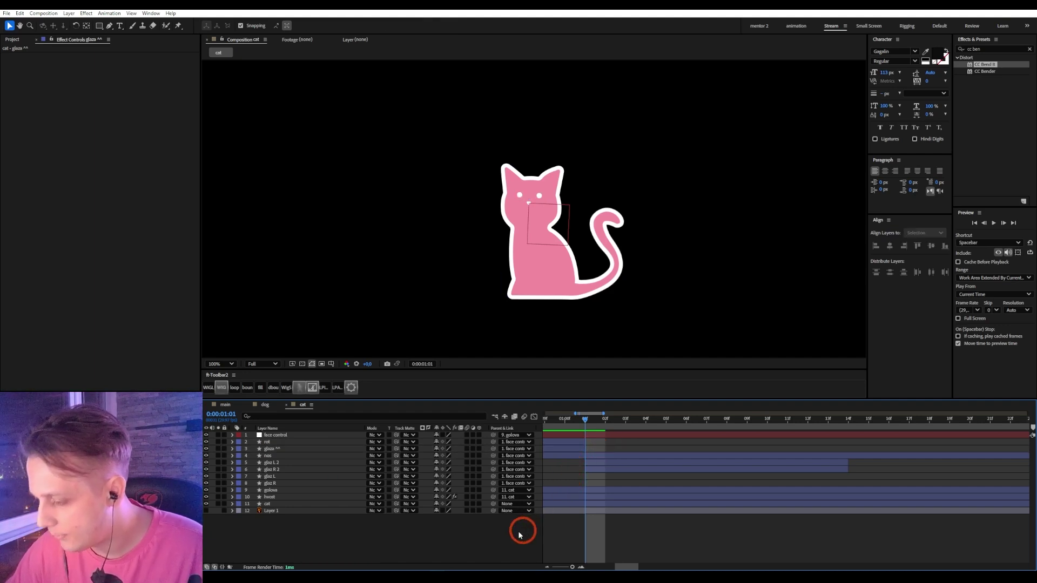
- Fit the whole composition duration in the timeline and preview the eye change from the first frame
{"action": "left_click", "coordinate": [553, 566]}
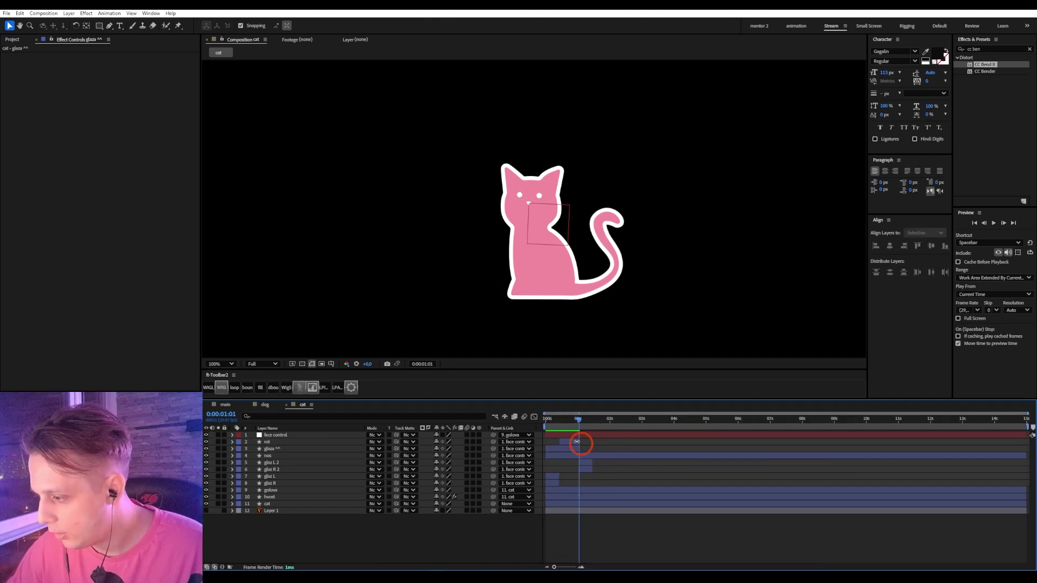
{"action": "left_click", "coordinate": [546, 426]}
{"action": "key", "text": "space"}
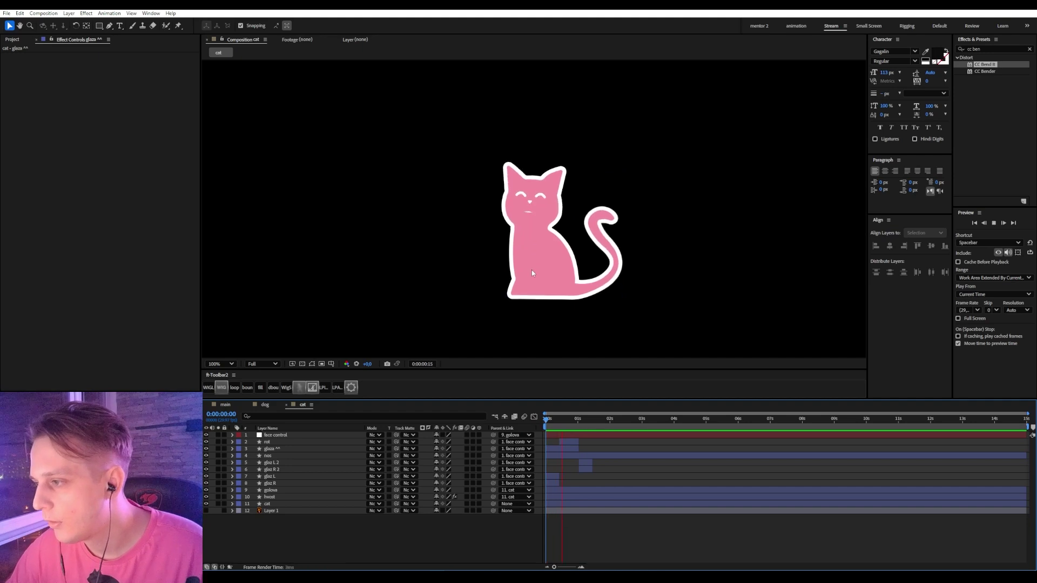
- Trim the start of the closed-eyes layer to where the first open-eye layers end and preview from the first frame
{"action": "left_click", "coordinate": [558, 421]}
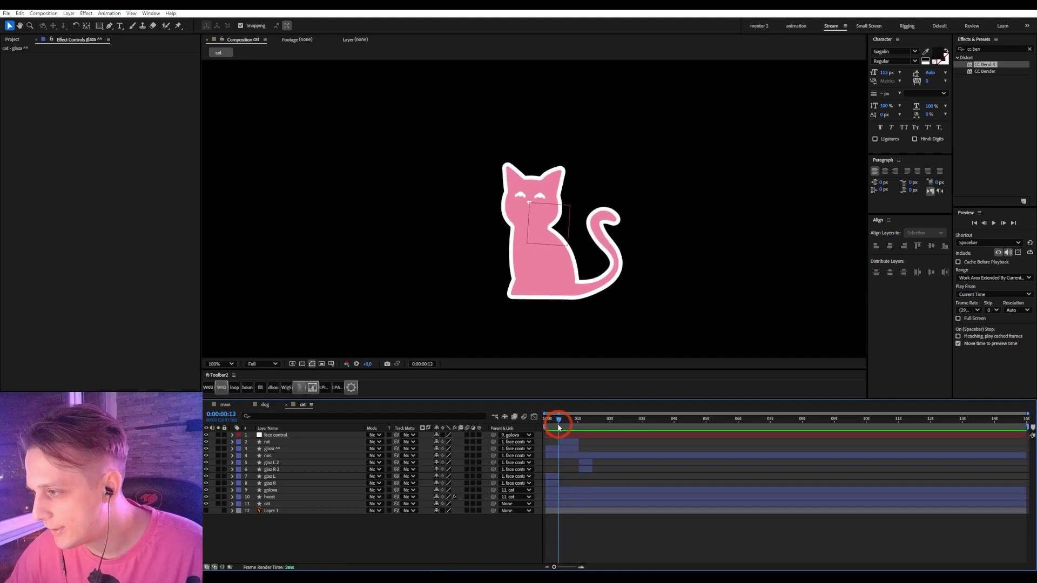
{"action": "left_click_drag", "start_coordinate": [558, 426], "coordinate": [559, 427]}
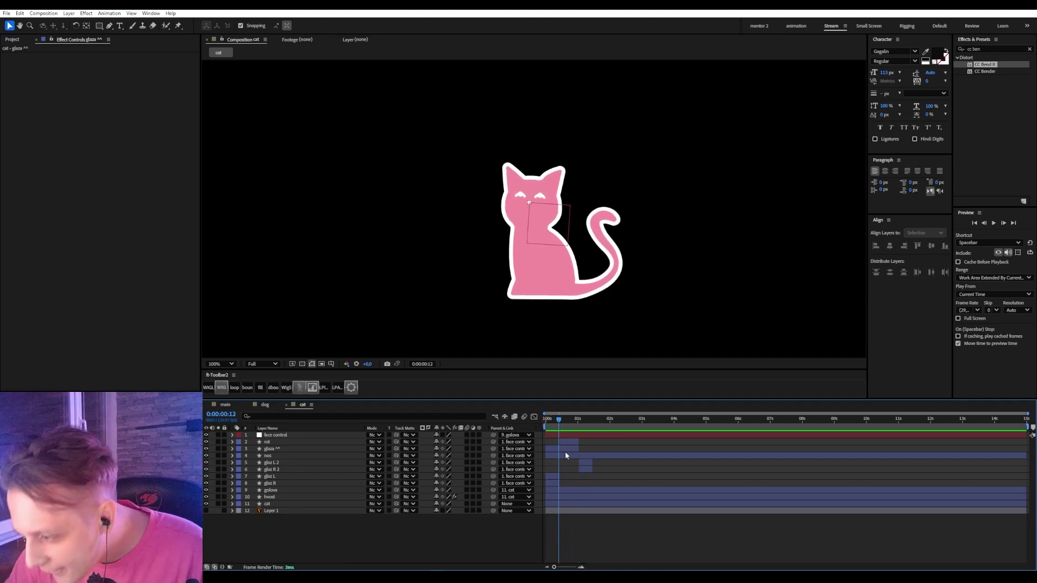
{"action": "left_click", "coordinate": [565, 452]}
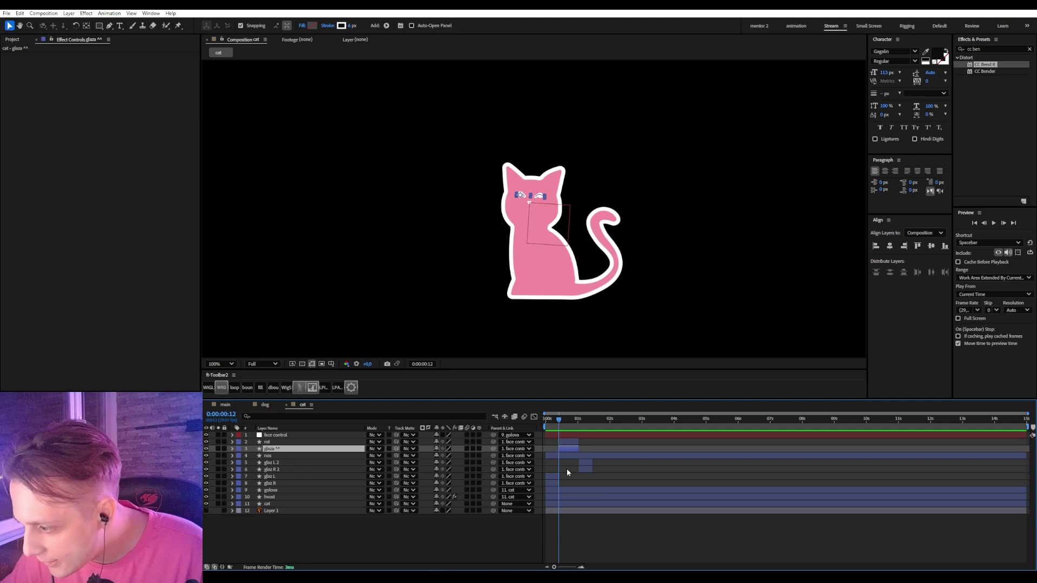
{"action": "left_click", "coordinate": [547, 419]}
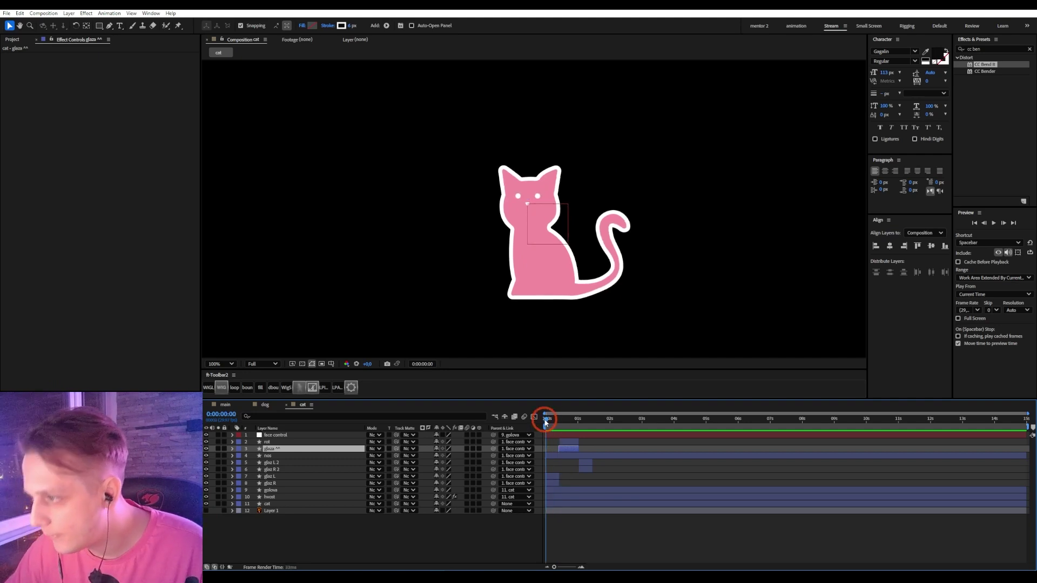
{"action": "left_click", "coordinate": [614, 529]}
{"action": "key", "text": "space"}
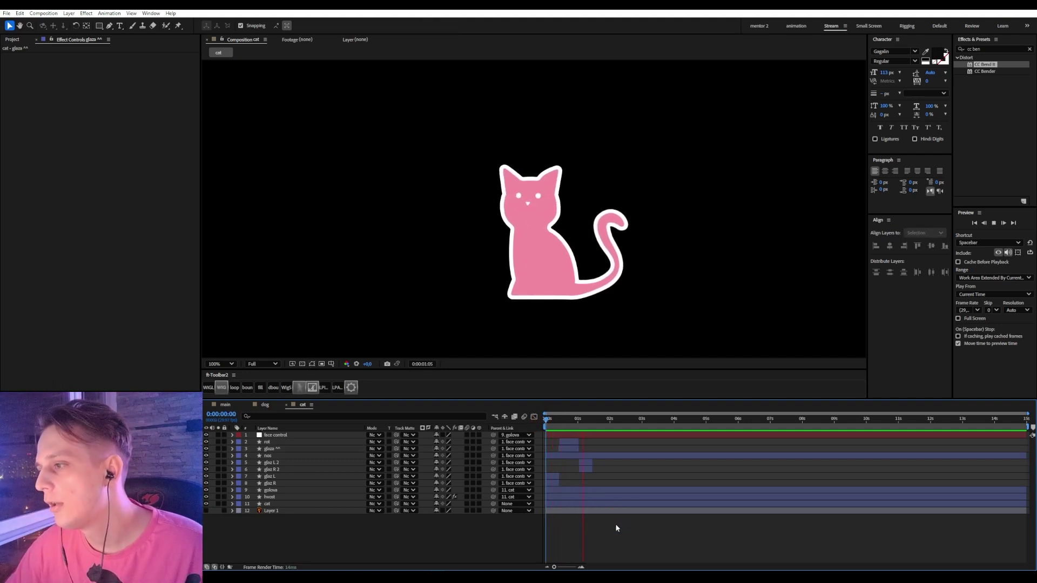
{"action": "key", "text": "space"}
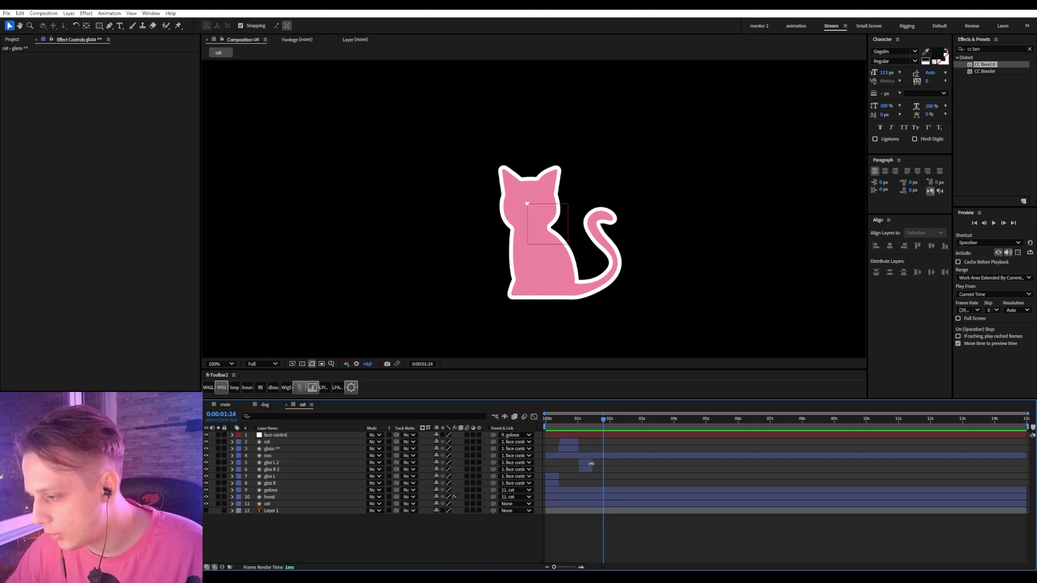
- Extend the duplicated eye layers glaz L 2 and glaz R 2 to the end of the composition and return to the first frame
{"action": "left_click", "coordinate": [591, 464]}
{"action": "left_click", "coordinate": [592, 469], "text": "shift"}
{"action": "left_click_drag", "start_coordinate": [592, 462], "coordinate": [1029, 462]}
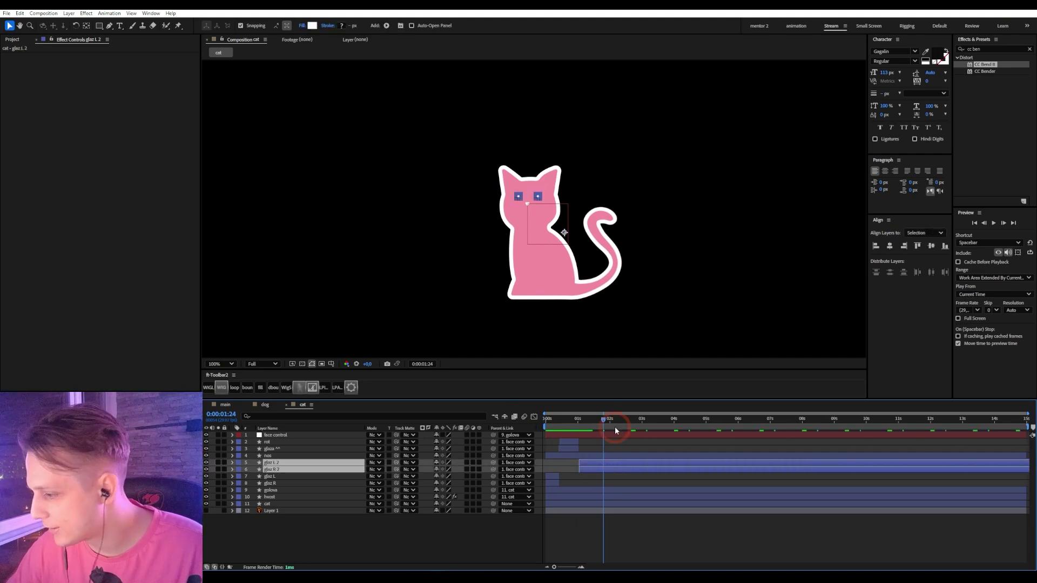
{"action": "key", "text": "ctrl+z"}
{"action": "left_click_drag", "start_coordinate": [592, 467], "coordinate": [1031, 470]}
{"action": "key", "text": "space"}
{"action": "left_click", "coordinate": [549, 424]}
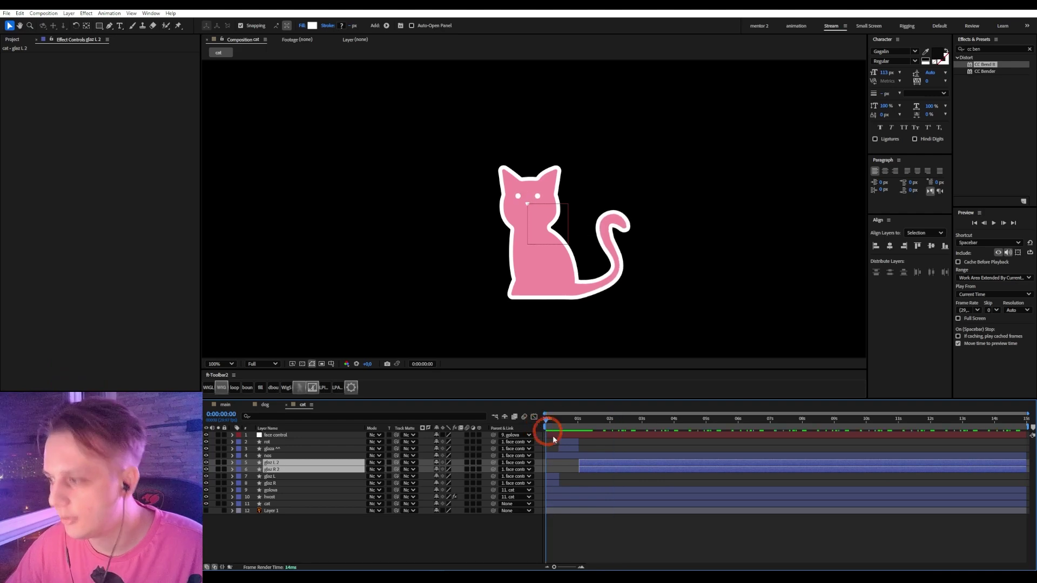
- Preview the eye change from the first frame and park the playhead at 0:00:00:21
{"action": "left_click", "coordinate": [652, 527]}
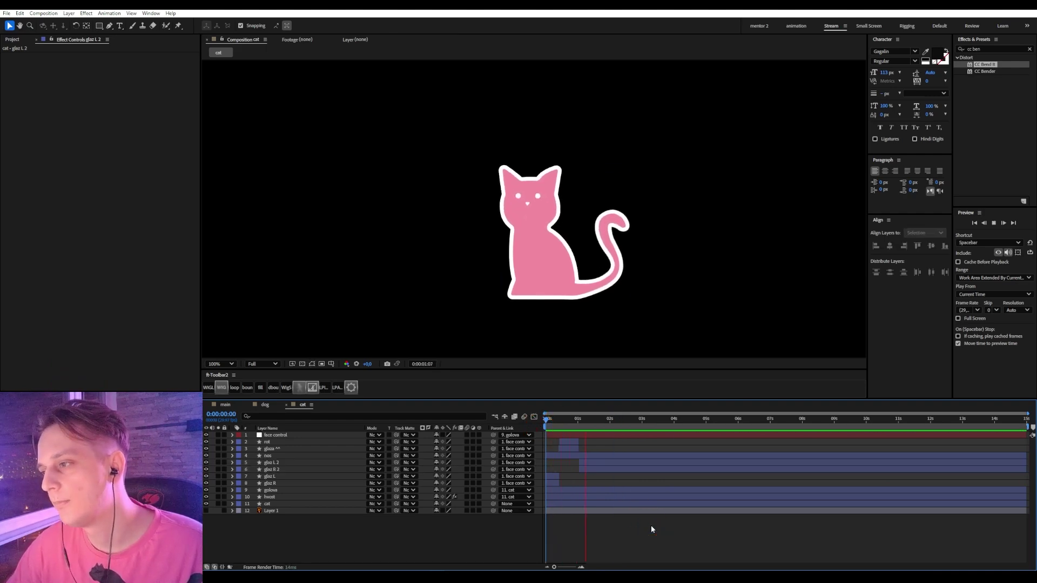
{"action": "key", "text": "space"}
{"action": "left_click", "coordinate": [568, 424]}
- Nudge the face control null slightly down at its middle Position keyframe, at 0:00:00:20
{"action": "left_click", "coordinate": [575, 435]}
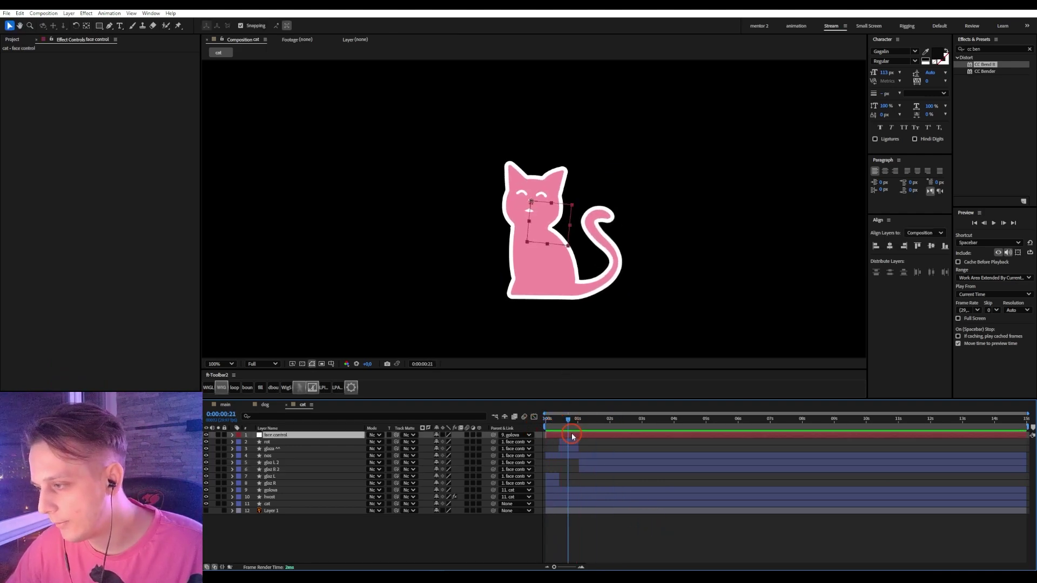
{"action": "scroll", "coordinate": [502, 140], "scroll_direction": "up", "scroll_amount": 5}
{"action": "key", "text": "p"}
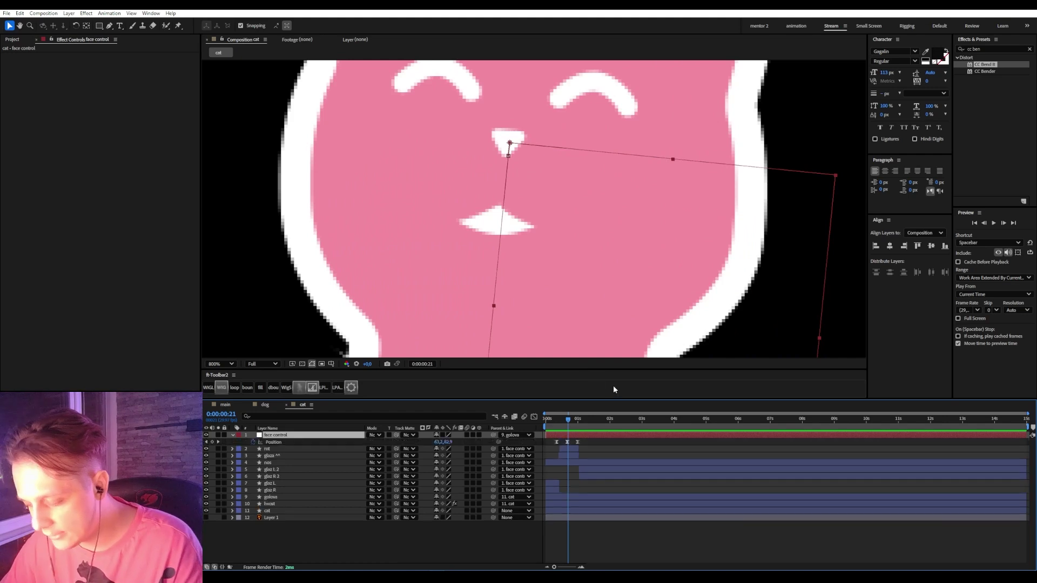
{"action": "left_click_drag", "start_coordinate": [575, 423], "coordinate": [572, 422]}
{"action": "key", "text": "Down"}
{"action": "key", "text": "Down"}
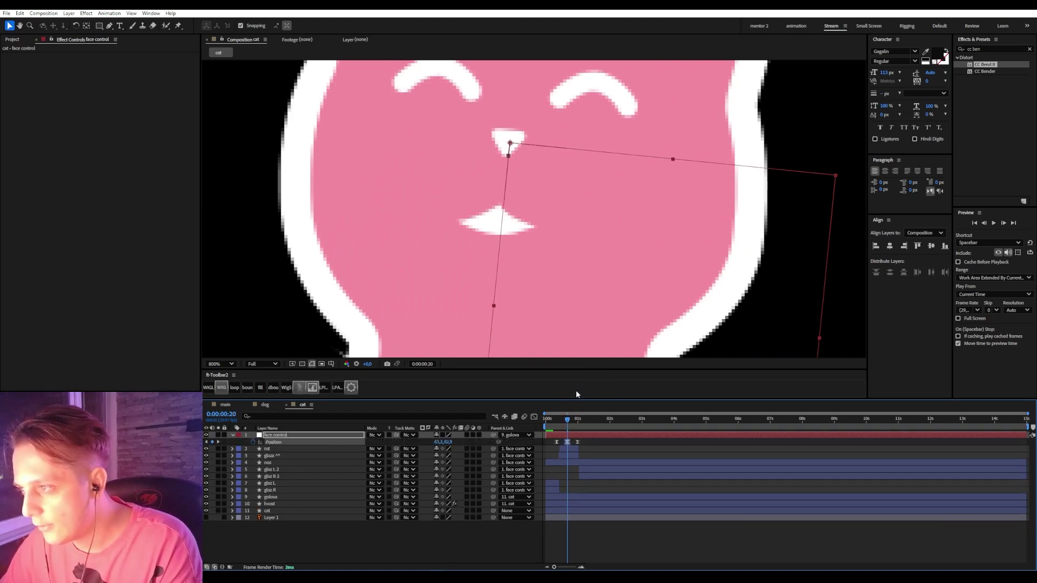
{"action": "key", "text": "Left"}
{"action": "key", "text": "Left"}
{"action": "key", "text": "Left"}
{"action": "key", "text": "Down"}
{"action": "key", "text": "Down"}
{"action": "key", "text": "Down"}
{"action": "key", "text": "Down"}
{"action": "key", "text": "Down"}
{"action": "key", "text": "Down"}
{"action": "key", "text": "Right"}
{"action": "key", "text": "Right"}
{"action": "key", "text": "Right"}
{"action": "key", "text": "Left"}
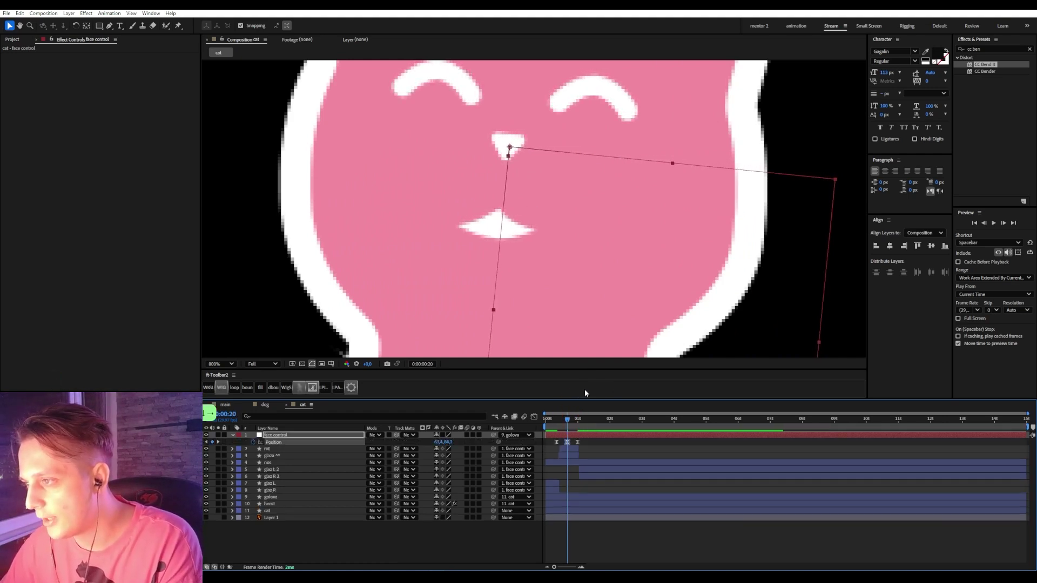
{"action": "key", "text": "Down"}
{"action": "key", "text": "Down"}
{"action": "key", "text": "Down"}
- Animate the face control null's Scale from 100% at 0:00:00:10 to 101% at 0:00:00:20
{"action": "left_click_drag", "start_coordinate": [566, 423], "coordinate": [559, 430]}
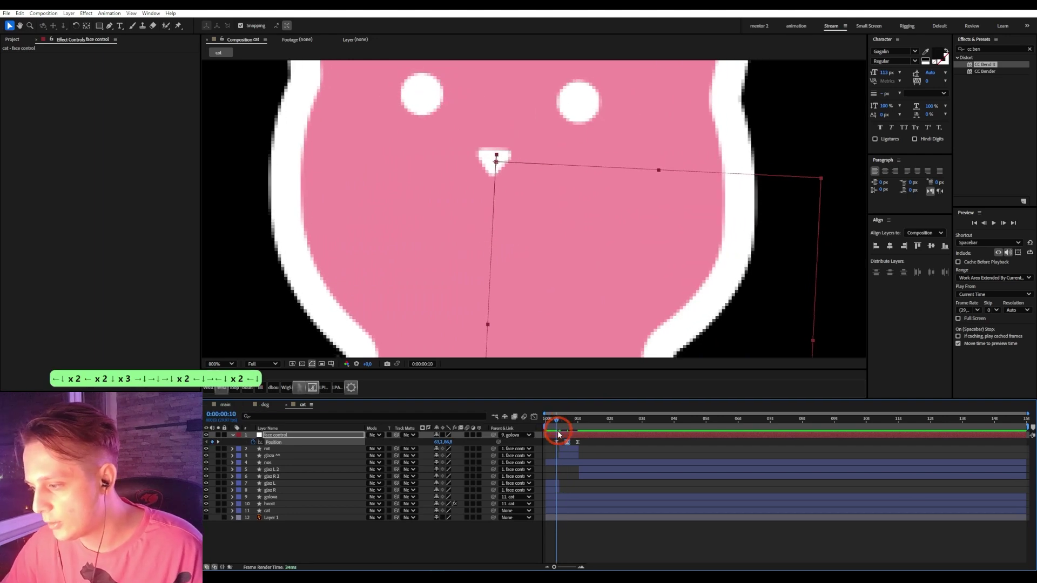
{"action": "key", "text": "s"}
{"action": "key", "text": "p"}
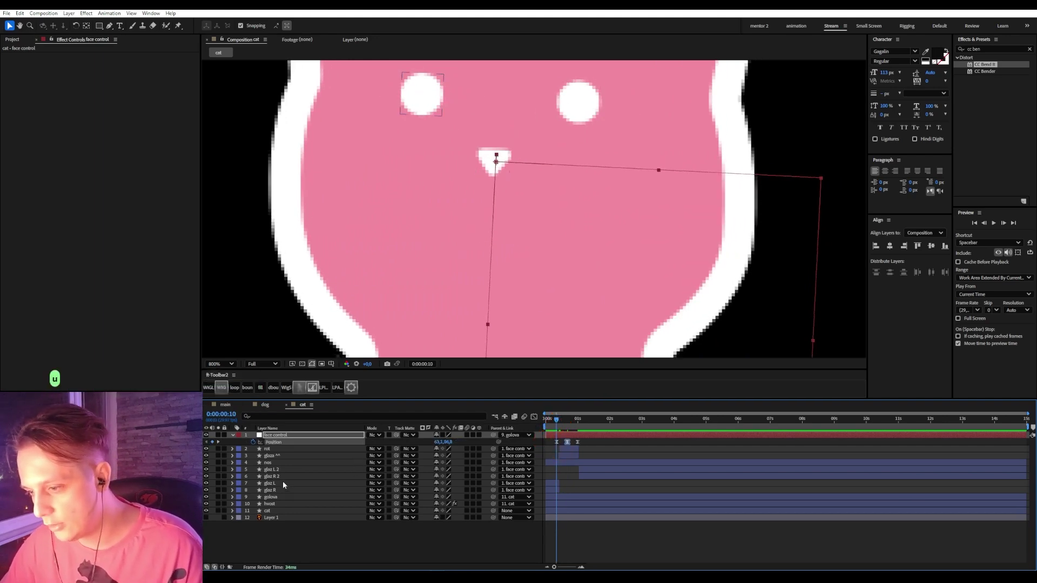
{"action": "key", "text": "shift+s"}
{"action": "left_click", "coordinate": [253, 450]}
{"action": "key", "text": "k"}
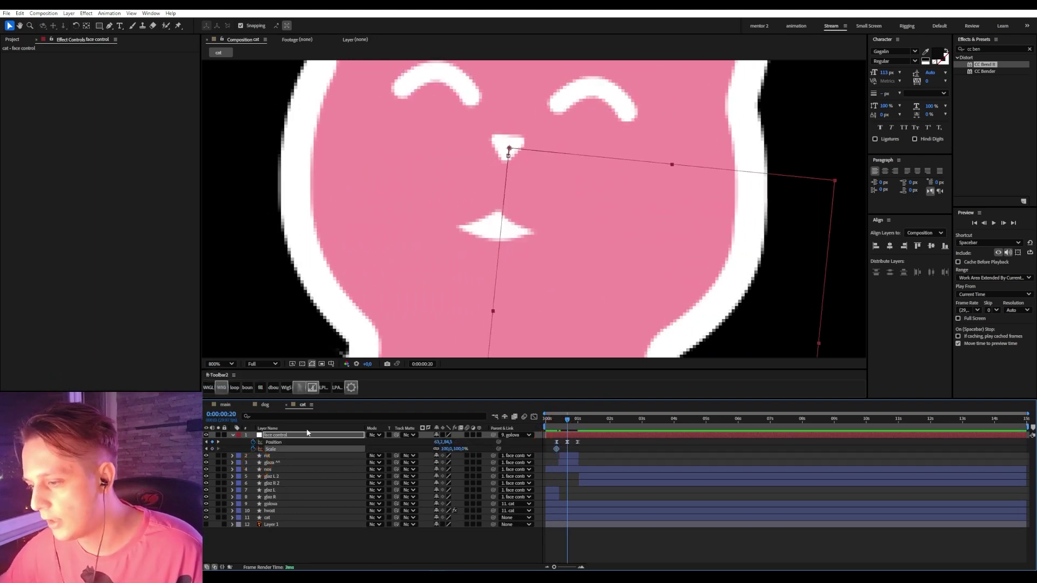
{"action": "left_click_drag", "start_coordinate": [446, 449], "coordinate": [449, 449]}
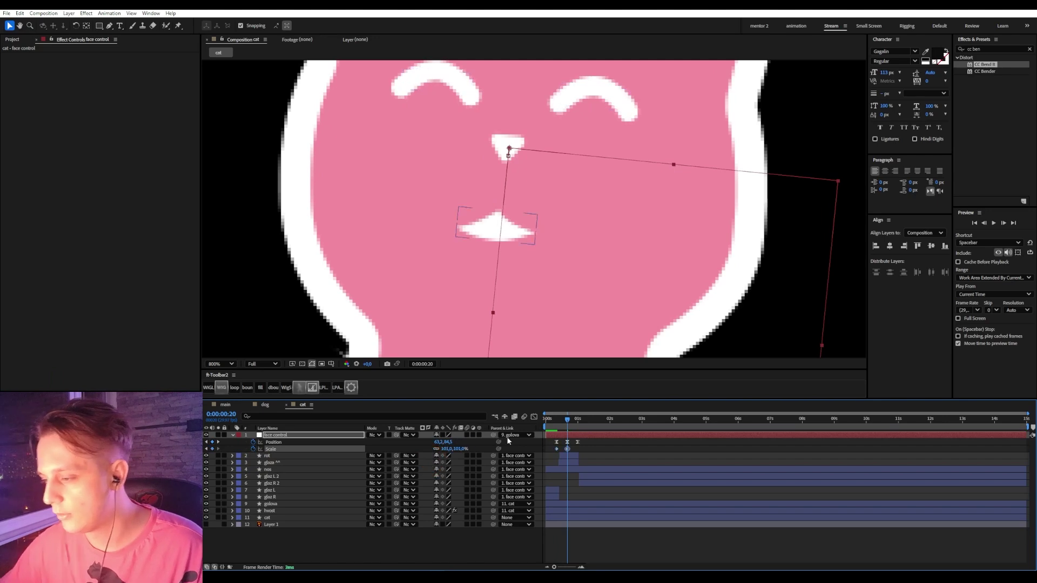
- Copy the face control's first Scale keyframe to 0:00:01:00 and apply Easy Ease to the keyframes
{"action": "left_click_drag", "start_coordinate": [568, 420], "coordinate": [509, 377]}
{"action": "key", "text": "ctrl+c"}
{"action": "key", "text": "ctrl+v"}
{"action": "key", "text": "F9"}
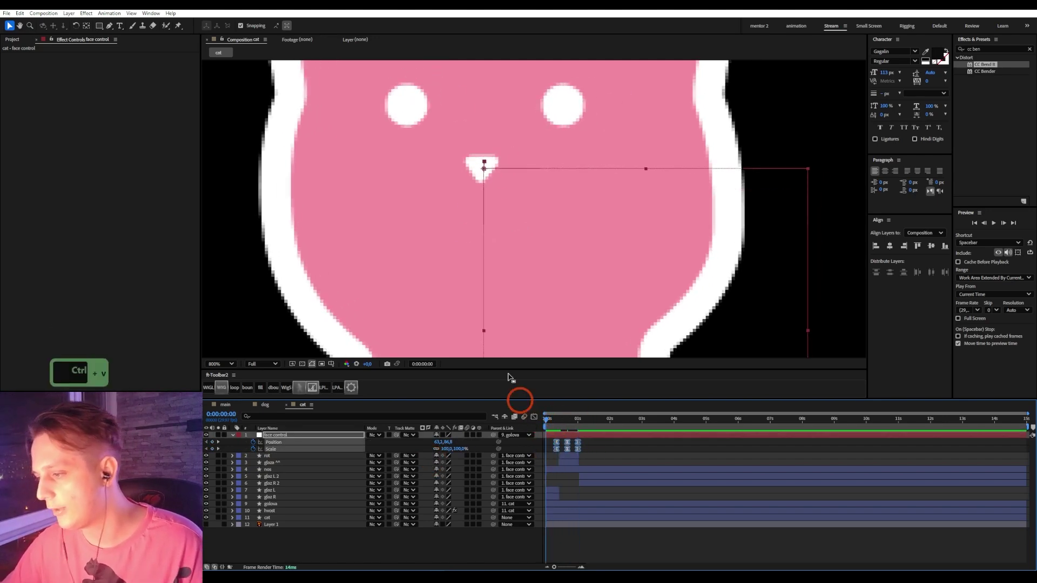
- Preview the whole cat with the new face scaling from the first frame
{"action": "key", "text": "comma"}
{"action": "key", "text": "comma"}
{"action": "key", "text": "space"}
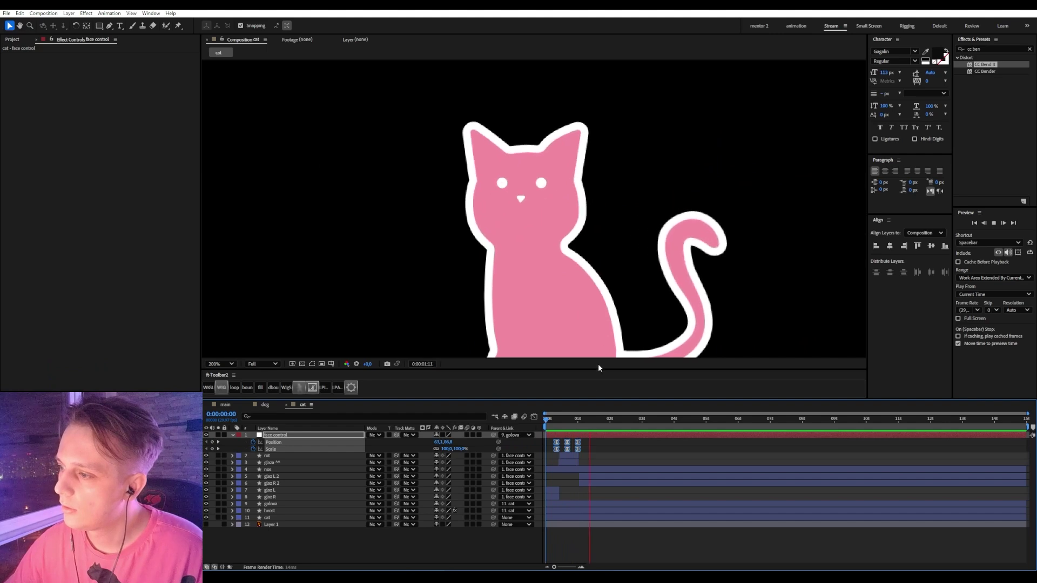
{"action": "key", "text": "space"}
- Try scaling the closed-eyes layer to 90% at 0:00:00:13 and nudging it toward the face's centre
{"action": "left_click_drag", "start_coordinate": [594, 419], "coordinate": [562, 432]}
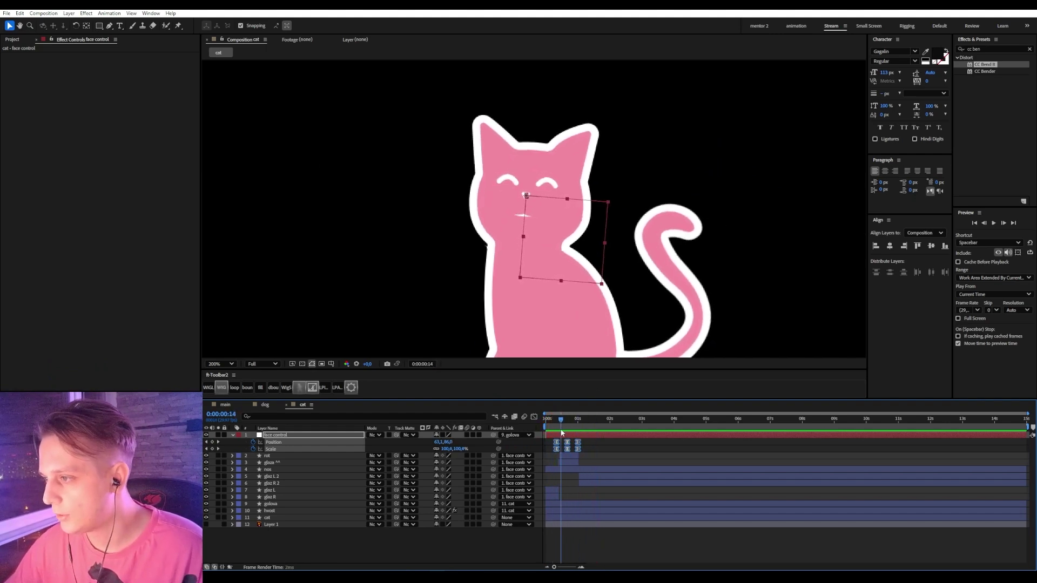
{"action": "key", "text": "Page_Up"}
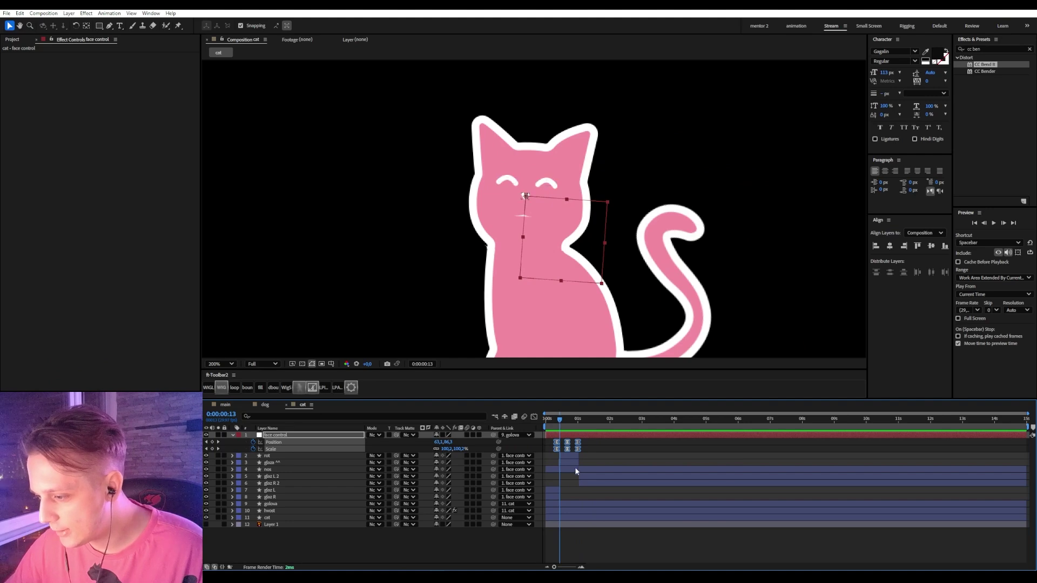
{"action": "left_click", "coordinate": [571, 456]}
{"action": "left_click", "coordinate": [566, 464]}
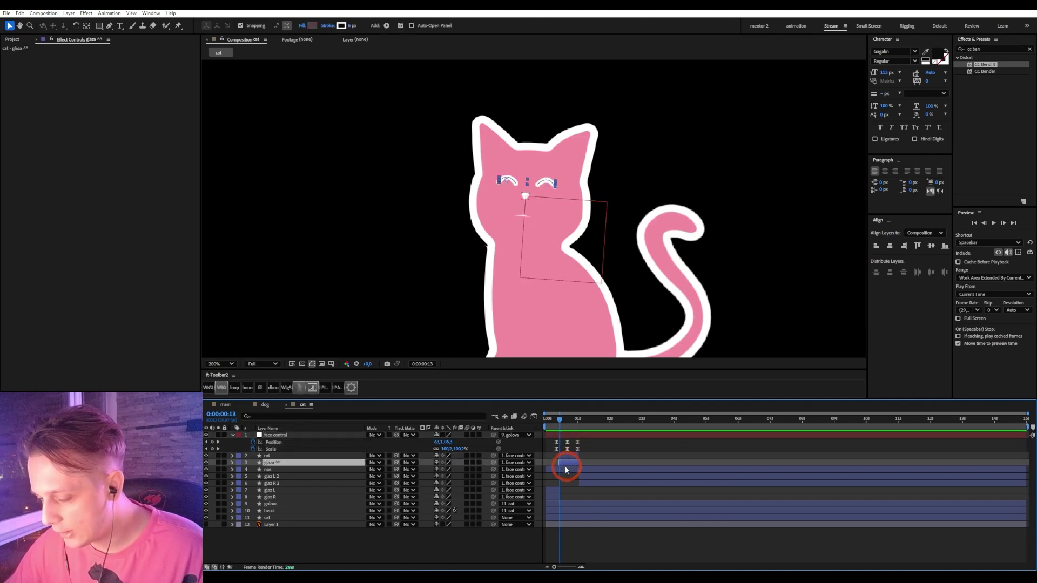
{"action": "key", "text": "s"}
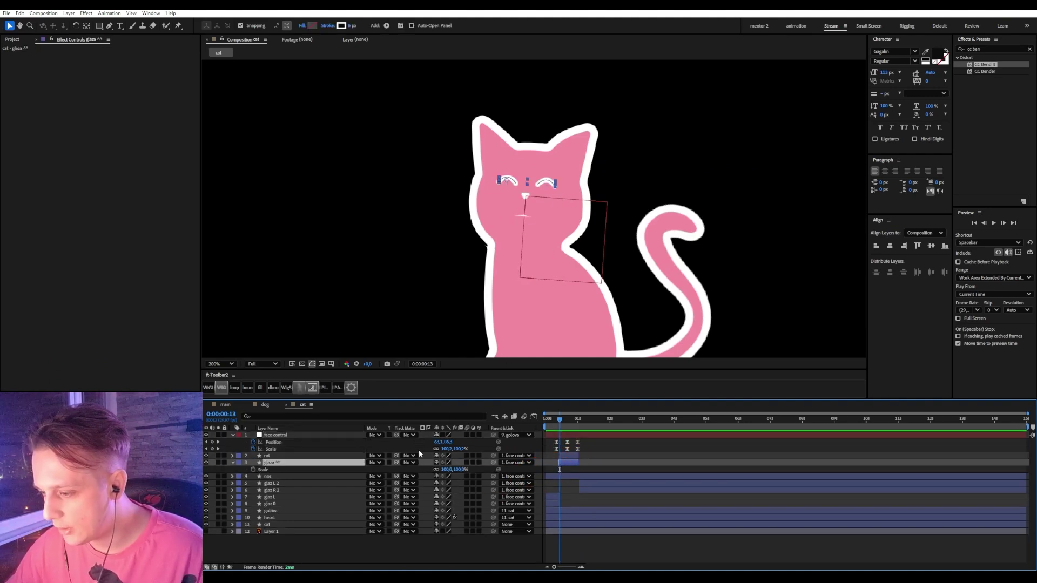
{"action": "left_click", "coordinate": [459, 469]}
{"action": "key", "text": "Return"}
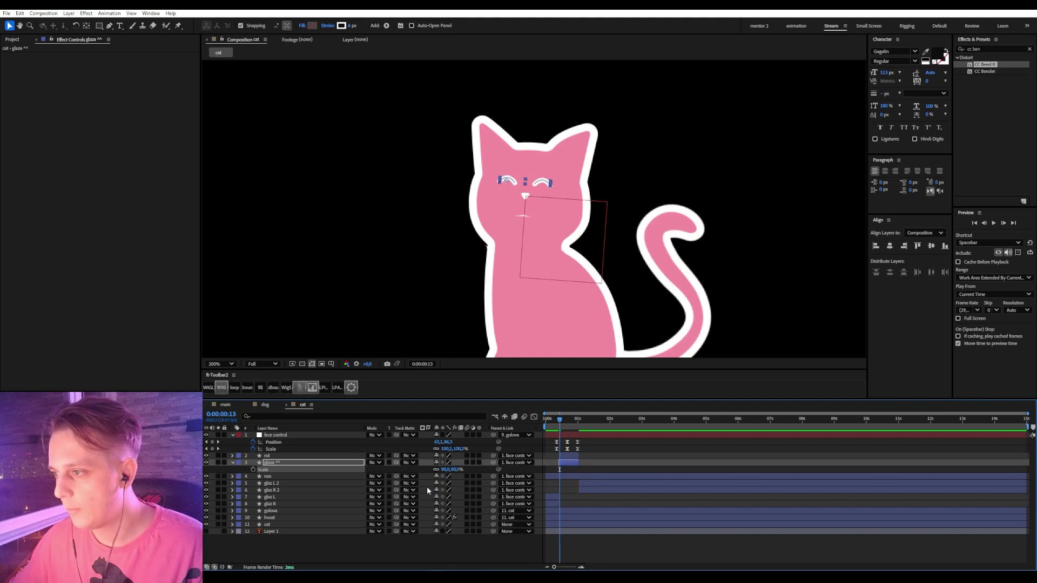
{"action": "key", "text": "Right"}
{"action": "key", "text": "Right"}
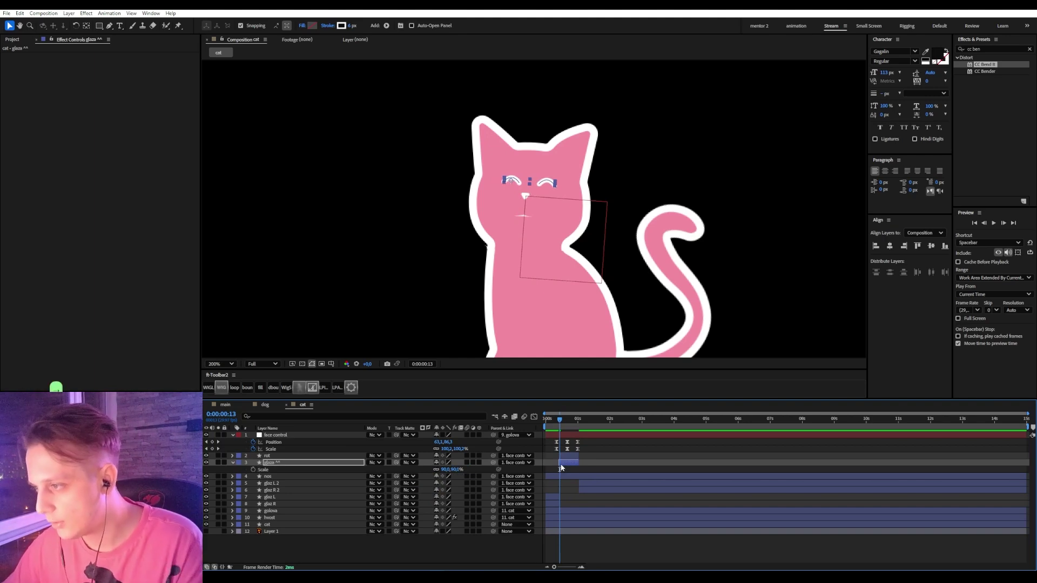
- Undo the closed-eyes scaling and nudge, together with the last easing of the face control keyframes
{"action": "key", "text": "ctrl+z"}
{"action": "key", "text": "ctrl+x"}
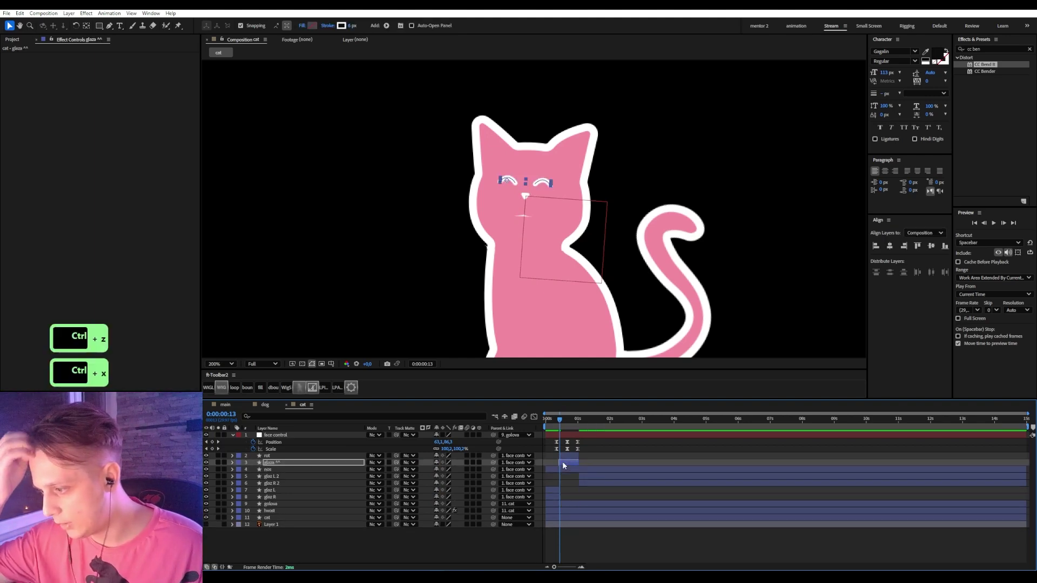
{"action": "key", "text": "ctrl+z"}
{"action": "key", "text": "ctrl+z"}
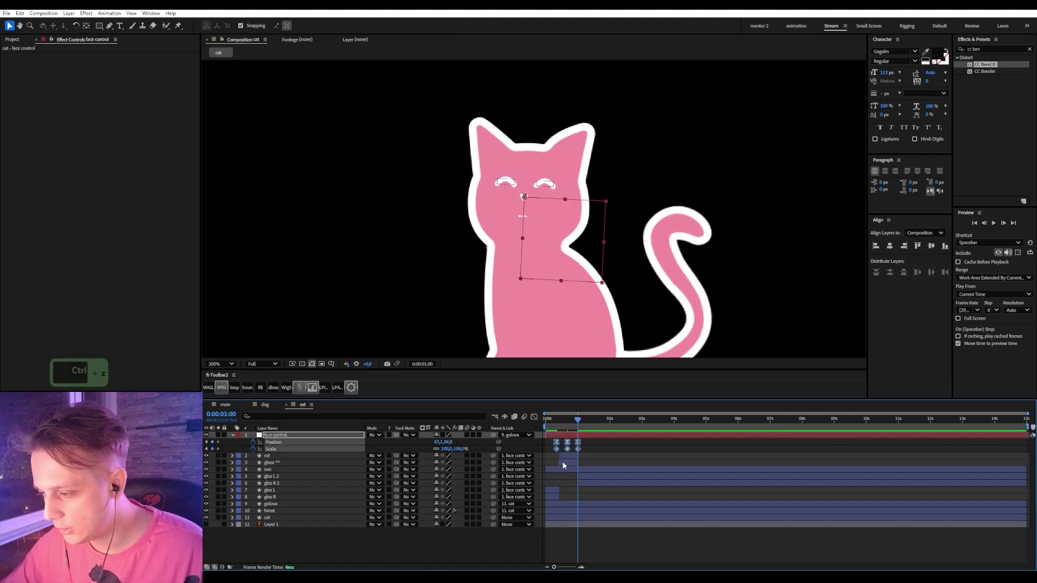
- Move the closed-eyes layer's anchor point to the middle between the two eyes
{"action": "left_click", "coordinate": [563, 461]}
{"action": "key", "text": "s"}
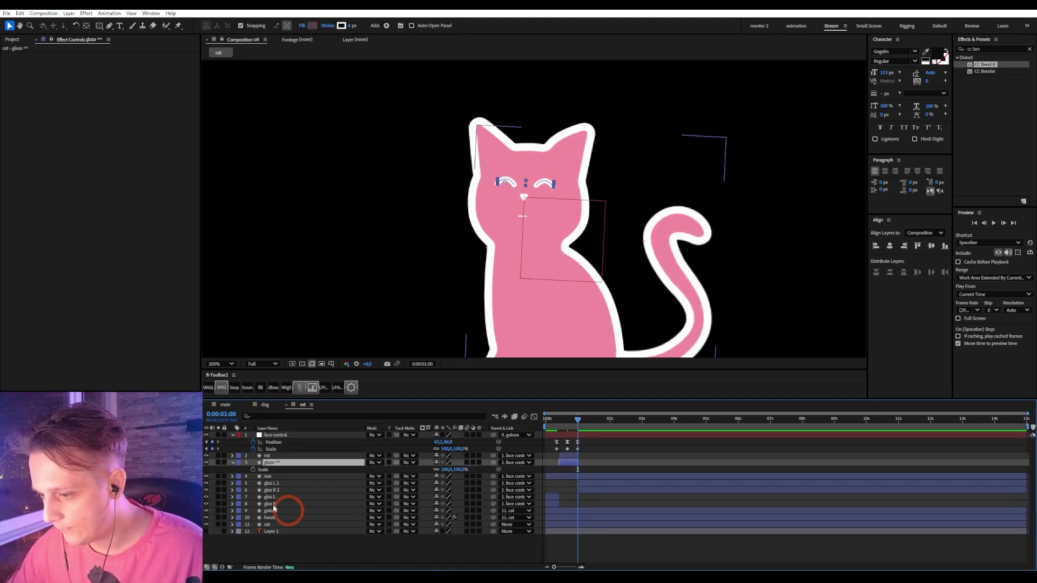
{"action": "left_click", "coordinate": [459, 469]}
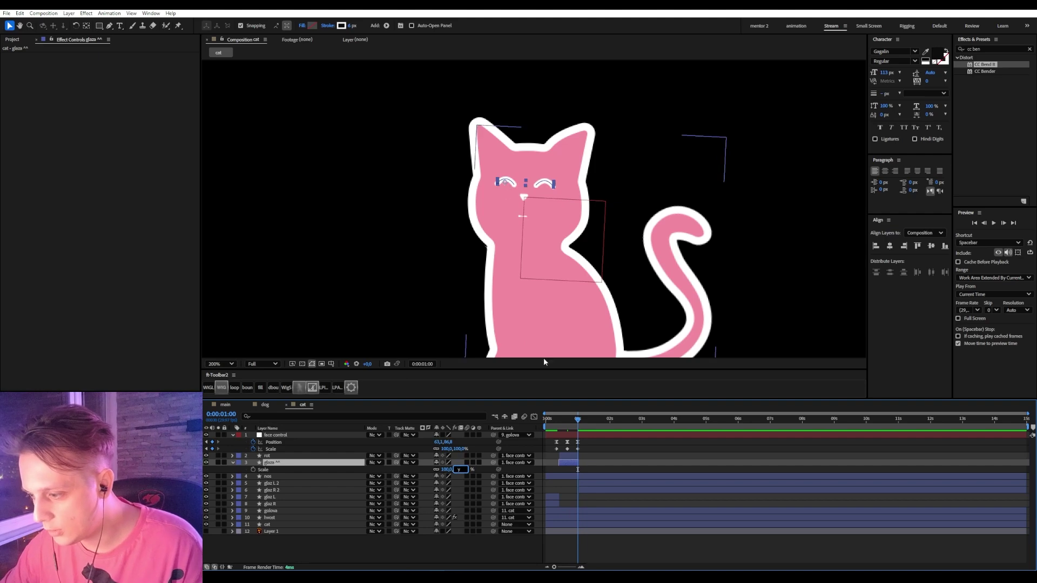
{"action": "key", "text": "Escape"}
{"action": "key", "text": "y"}
{"action": "left_click_drag", "start_coordinate": [508, 184], "coordinate": [526, 189]}
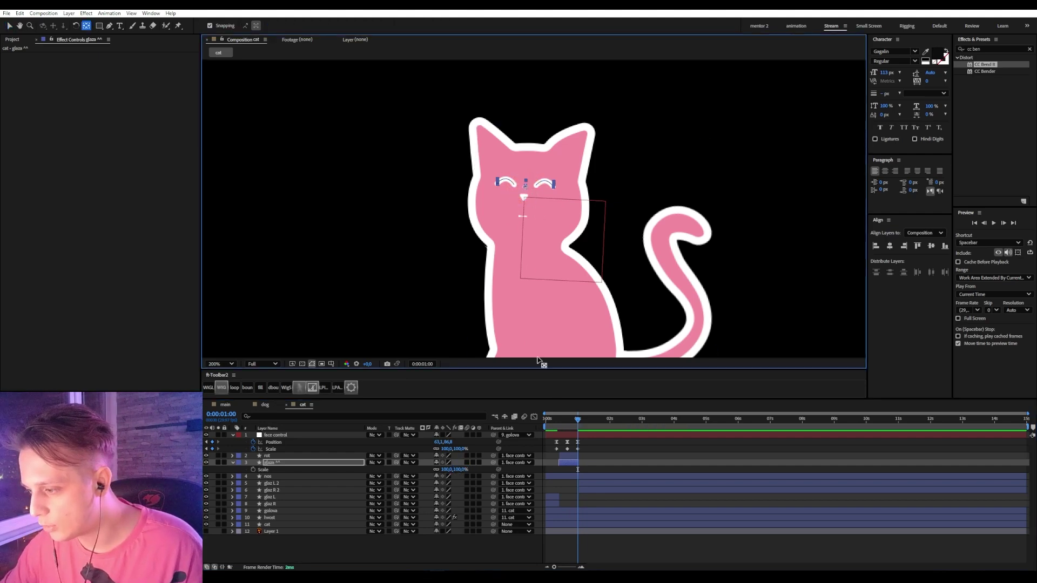
- Set the closed-eyes layer's Scale to 96%
{"action": "left_click", "coordinate": [458, 470]}
{"action": "key", "text": "Down"}
{"action": "key", "text": "Down"}
{"action": "key", "text": "Down"}
{"action": "key", "text": "Down"}
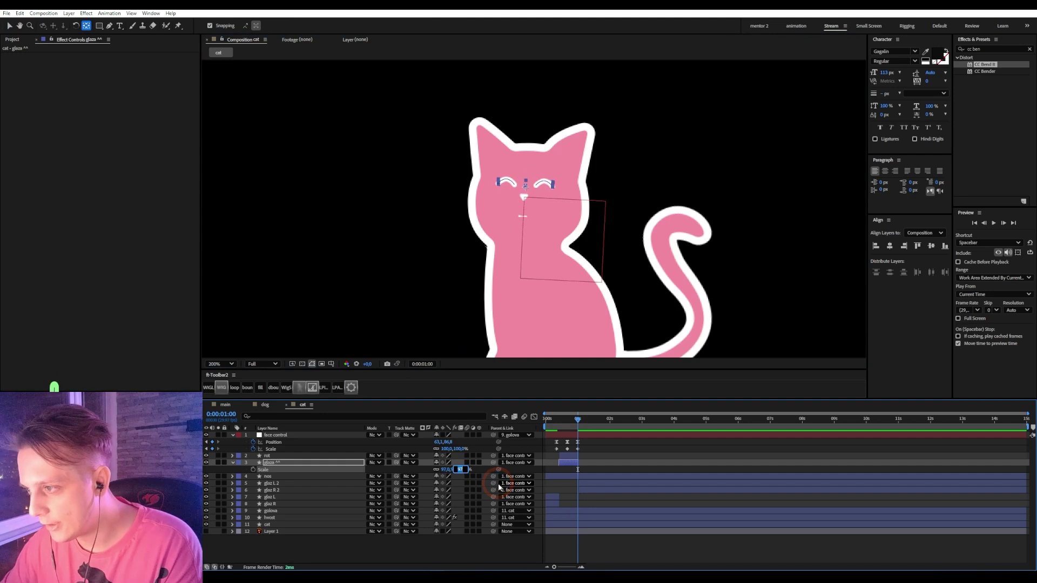
- Preview the resized closed eyes from the first frame and collapse the properties of all layers
{"action": "left_click_drag", "start_coordinate": [571, 423], "coordinate": [544, 423]}
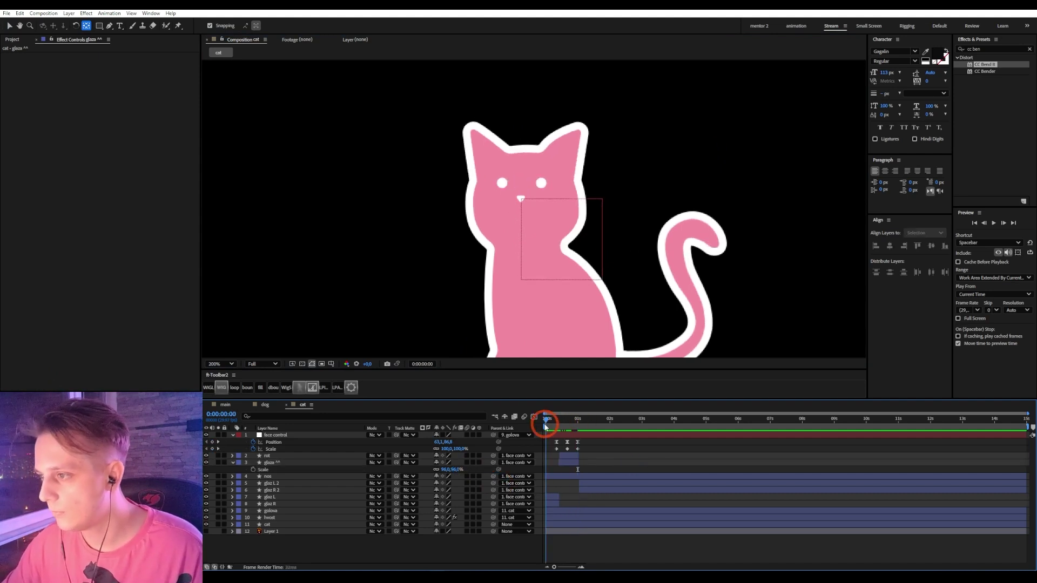
{"action": "key", "text": "space"}
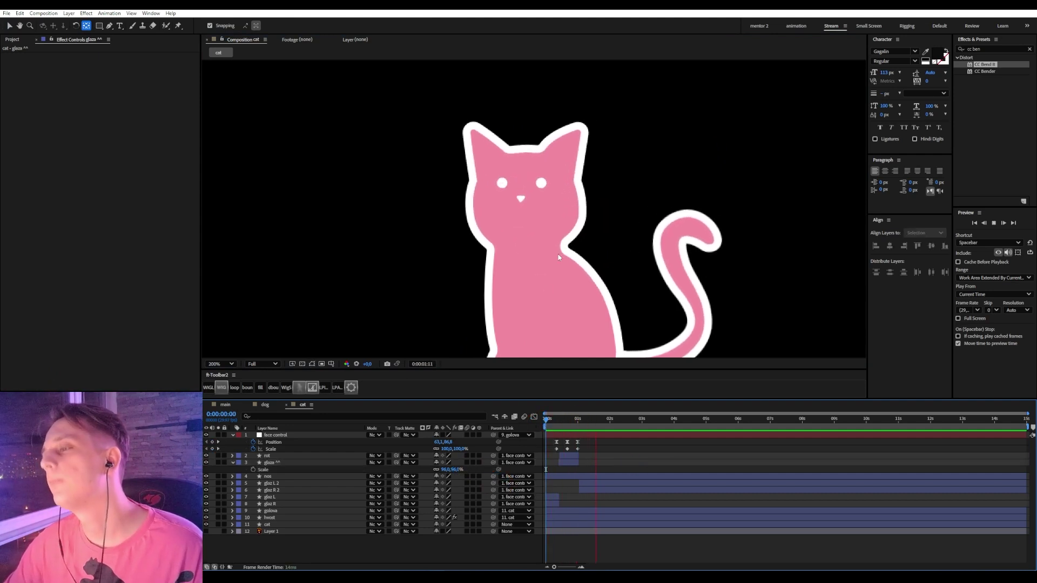
{"action": "key", "text": "comma"}
{"action": "key", "text": "ctrl+a"}
{"action": "key", "text": "u"}
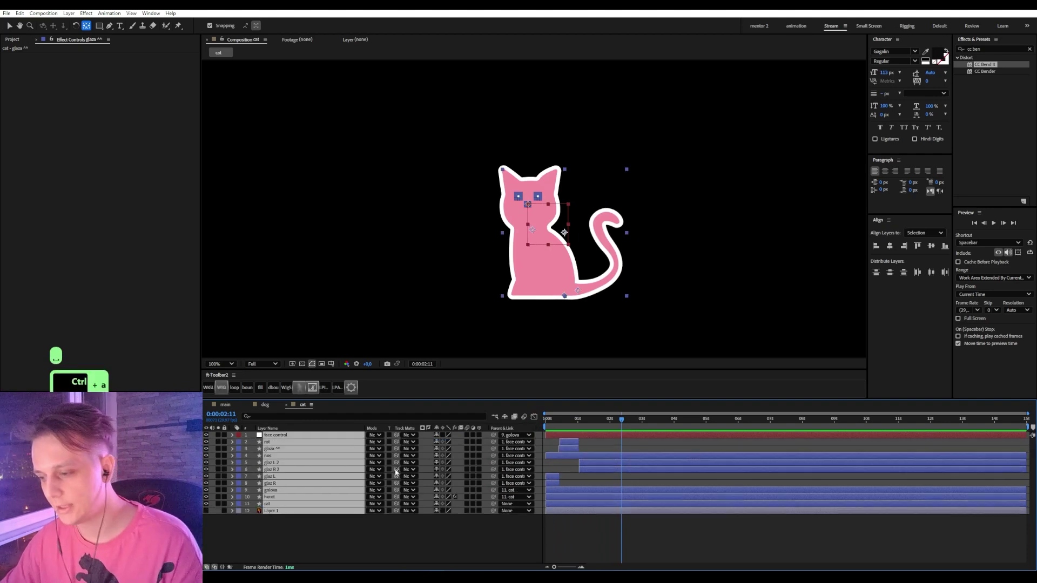
{"action": "left_click", "coordinate": [609, 545]}
- Examine where the cat body layer's Scale and Rotation keyframes lie in time
{"action": "left_click", "coordinate": [577, 419]}
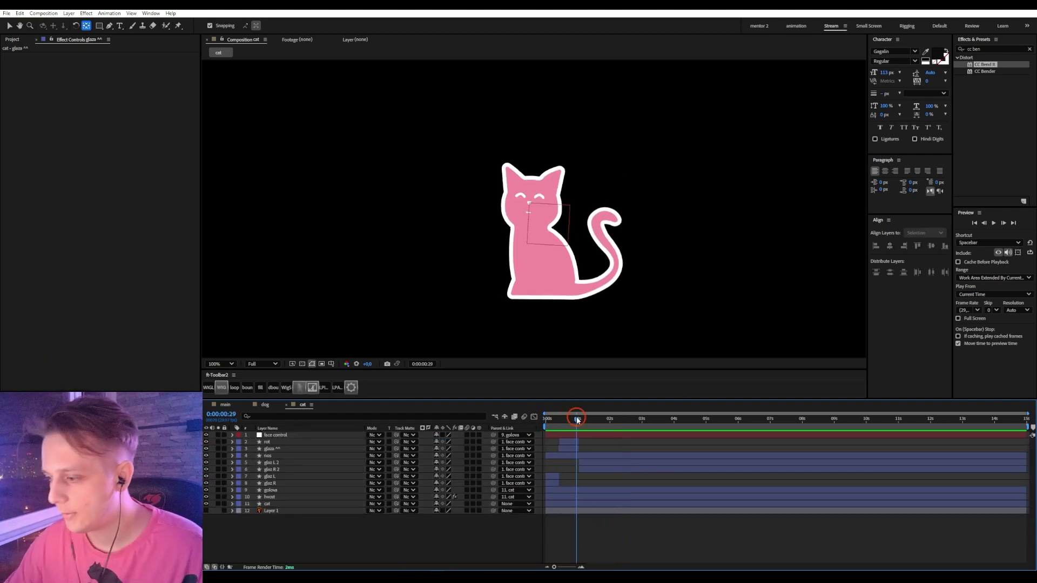
{"action": "left_click", "coordinate": [560, 504]}
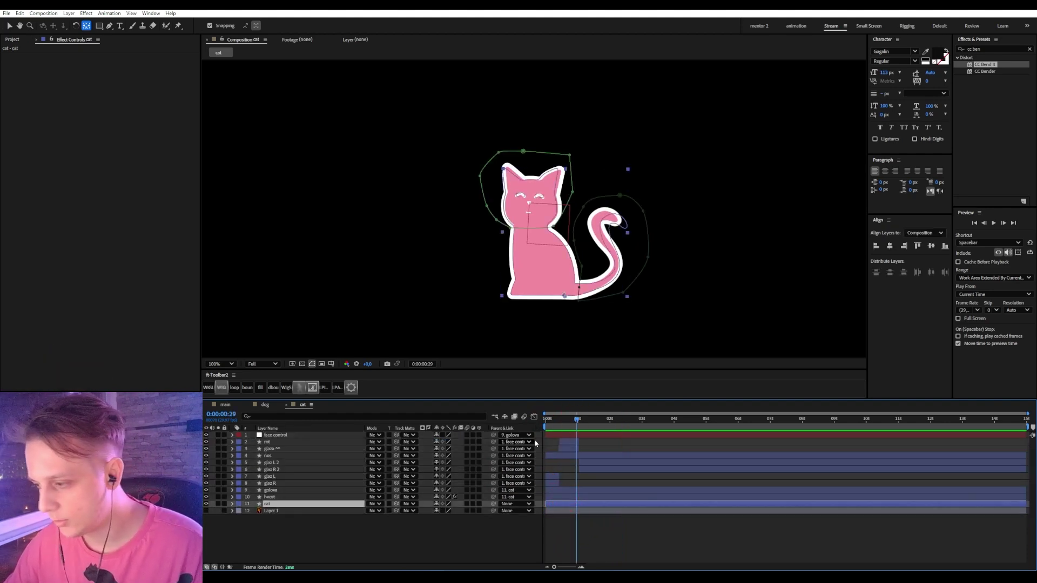
{"action": "key", "text": "u"}
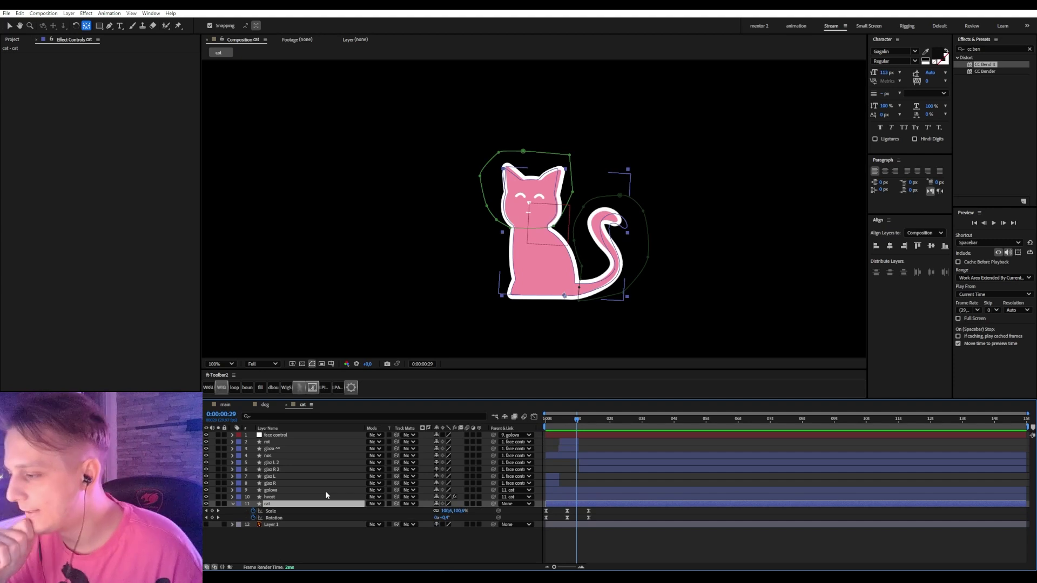
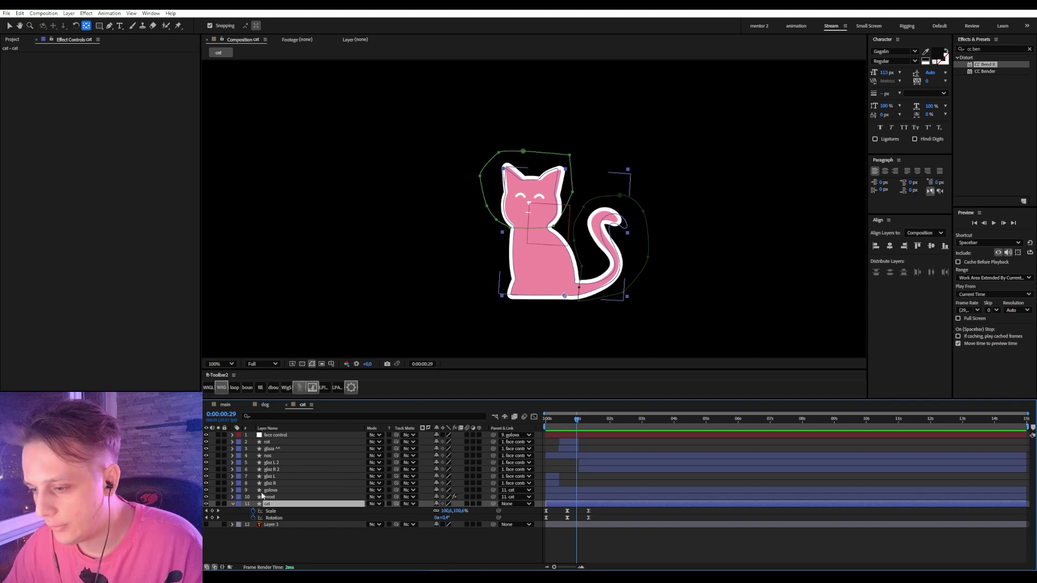
{"action": "key", "text": "u"}
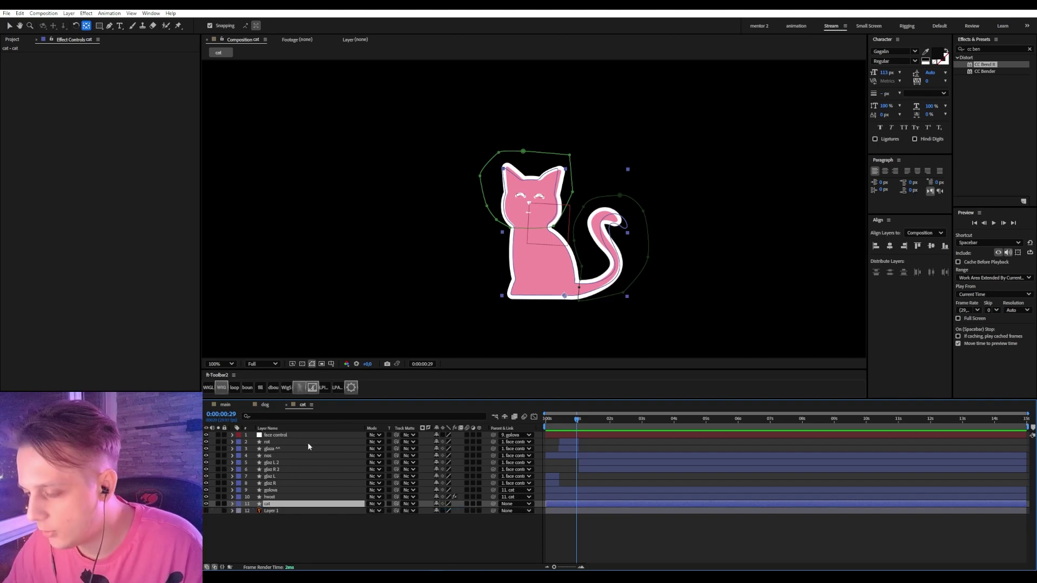
- Reveal the tail's Bend keyframes, end the work area at 0:00:01:09, and trim the cat composition to it
{"action": "left_click", "coordinate": [277, 448]}
{"action": "left_click", "coordinate": [270, 497]}
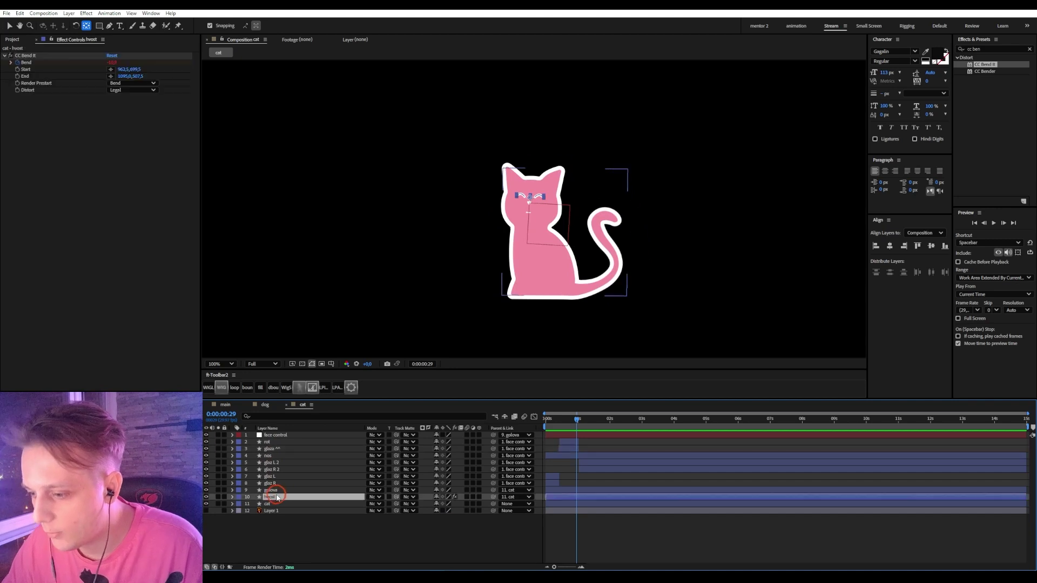
{"action": "key", "text": "u"}
{"action": "left_click_drag", "start_coordinate": [580, 419], "coordinate": [589, 423]}
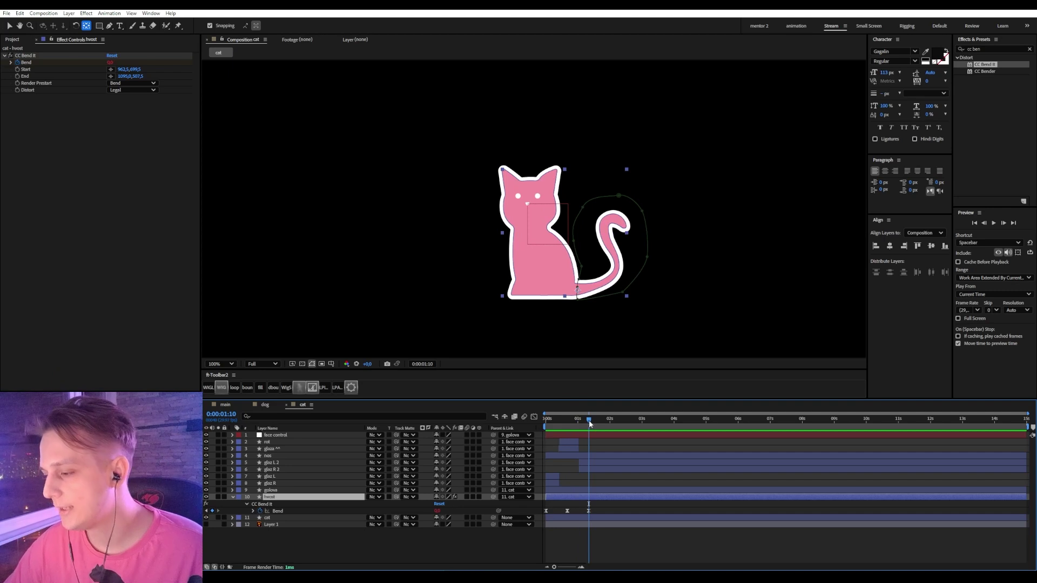
{"action": "key", "text": "Page_Up"}
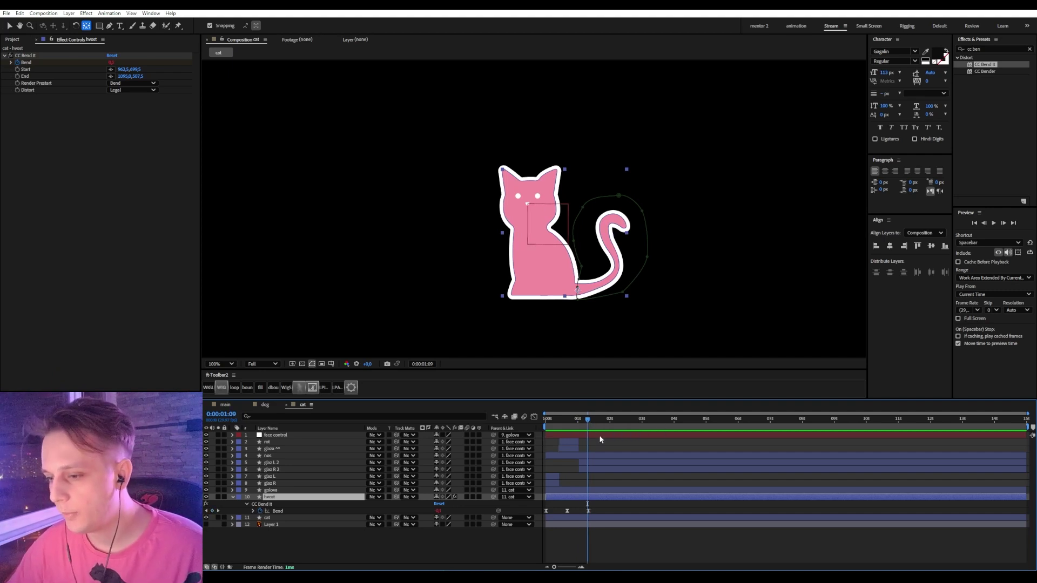
{"action": "key", "text": "n"}
{"action": "right_click", "coordinate": [580, 426]}
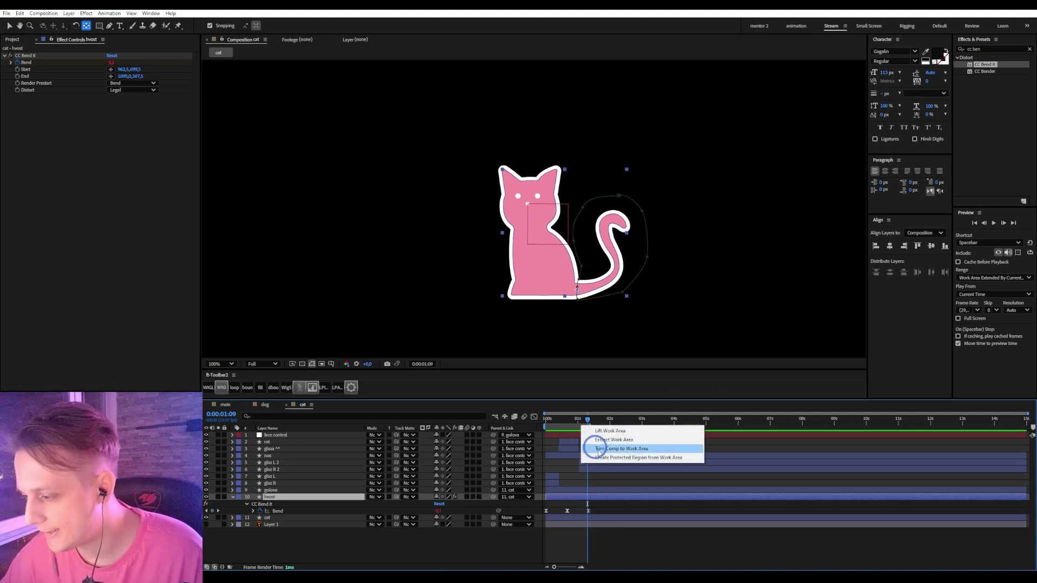
{"action": "left_click", "coordinate": [603, 449]}
- Reveal the keyframes of all layers in the dog composition and trim it to a work area ending at 0:00:01:09
{"action": "left_click", "coordinate": [262, 404]}
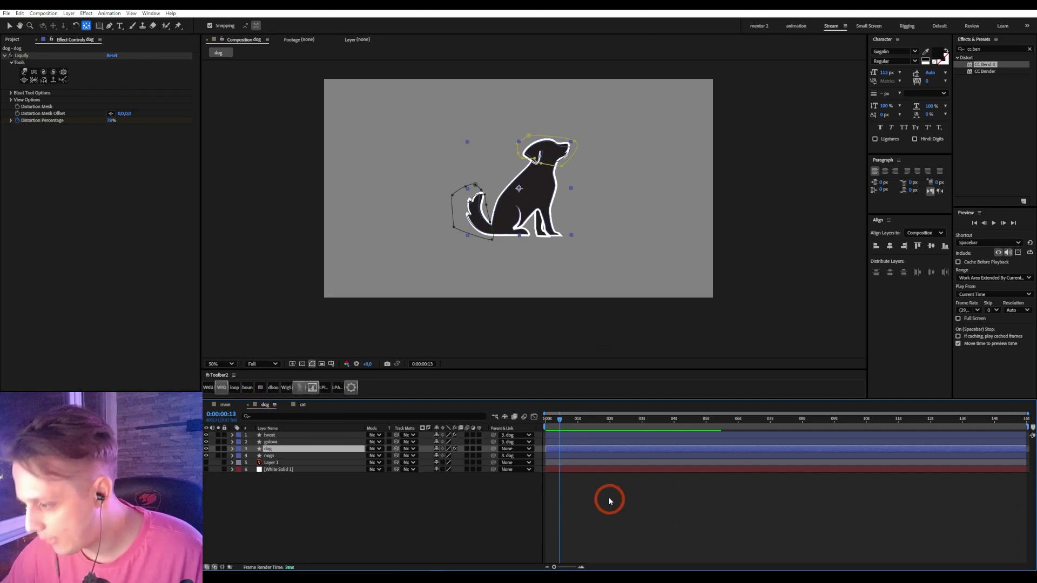
{"action": "mouse_move", "coordinate": [559, 424]}
{"action": "left_mouse_down"}
{"action": "mouse_move", "coordinate": [541, 424]}
{"action": "mouse_move", "coordinate": [564, 425]}
{"action": "left_mouse_up"}
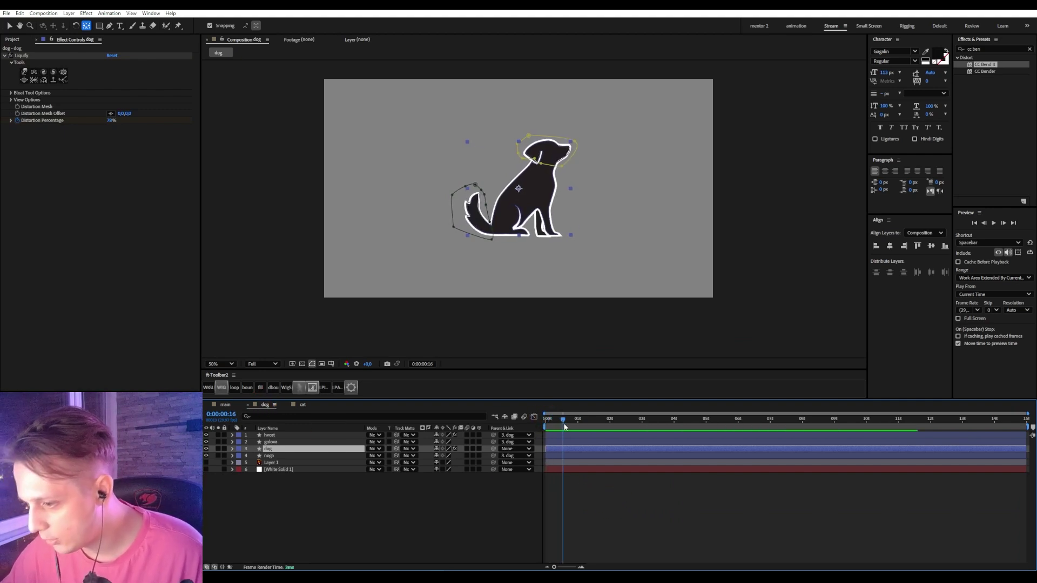
{"action": "key", "text": "ctrl+a"}
{"action": "key", "text": "u"}
{"action": "left_click", "coordinate": [588, 424]}
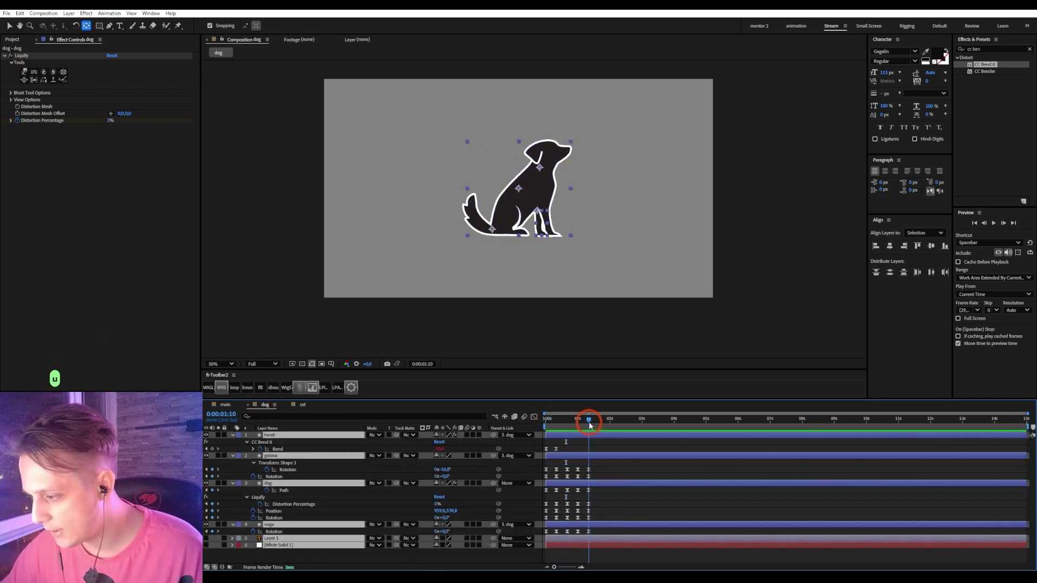
{"action": "key", "text": "Page_Up"}
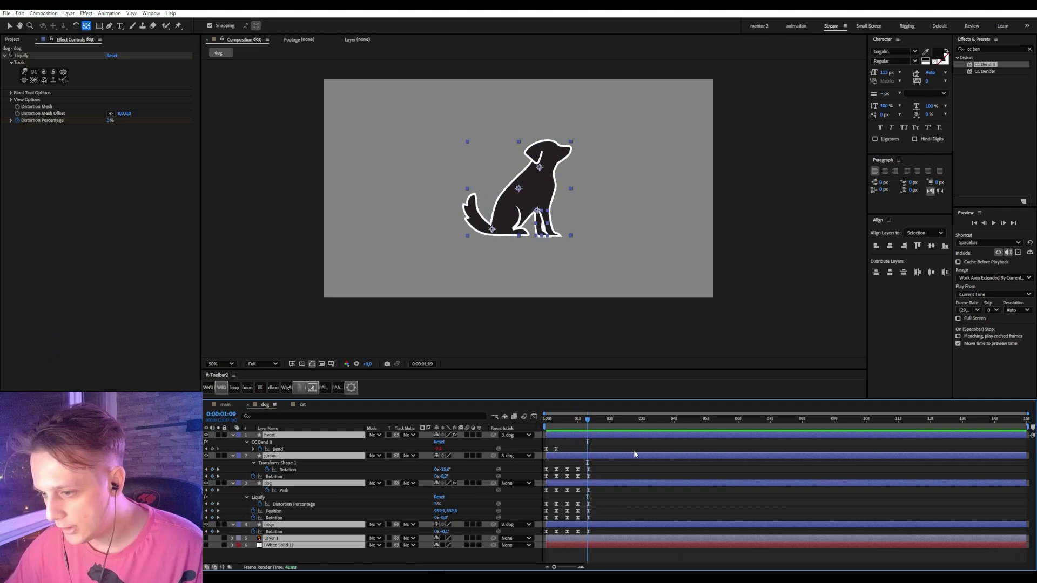
{"action": "key", "text": "Page_Up"}
{"action": "right_click", "coordinate": [585, 427]}
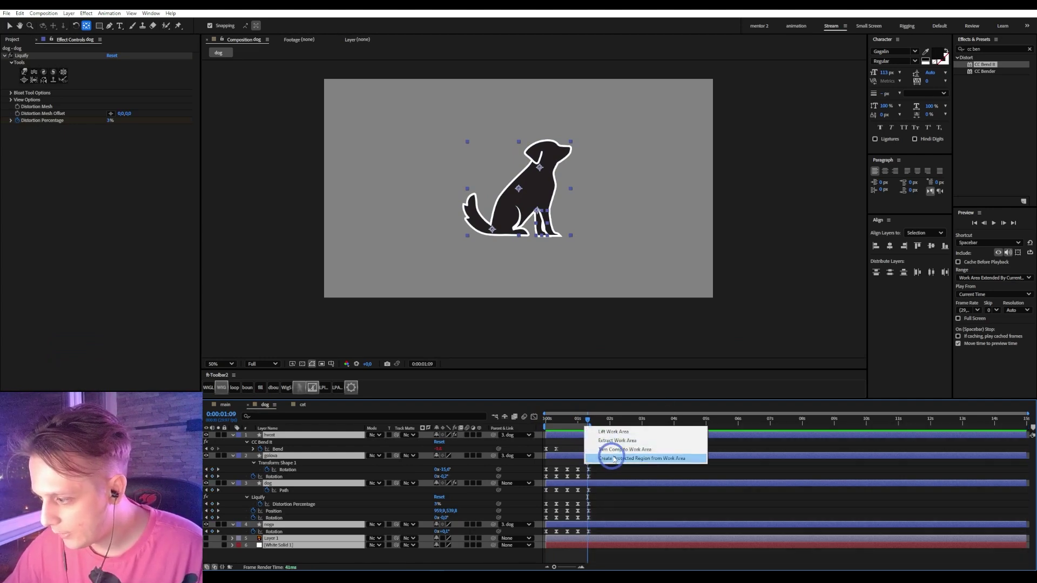
{"action": "left_click", "coordinate": [617, 450]}
{"action": "left_click", "coordinate": [634, 469]}
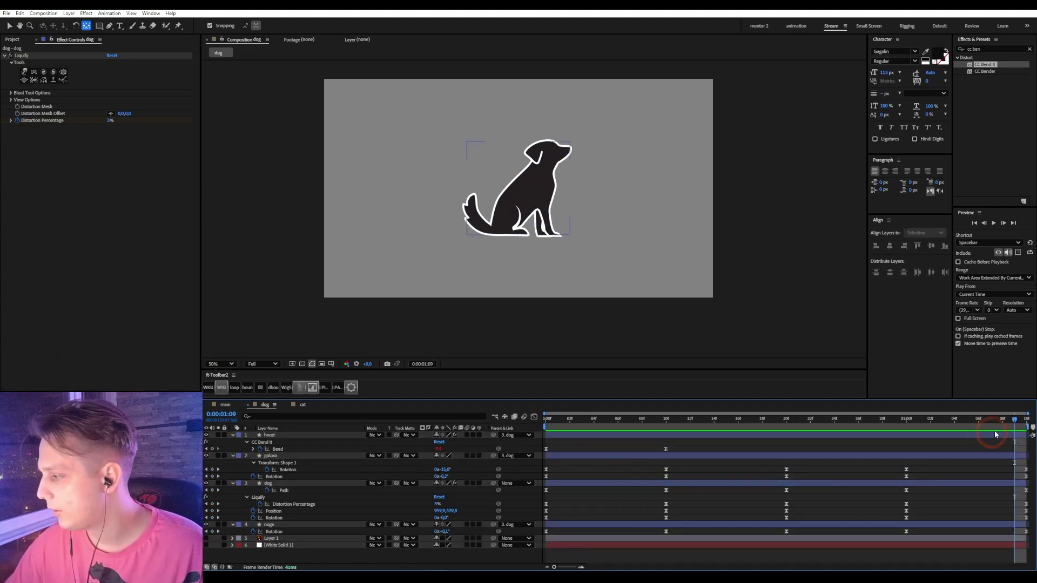
- Add the dog composition from the project to the main composition
{"action": "left_click", "coordinate": [226, 405]}
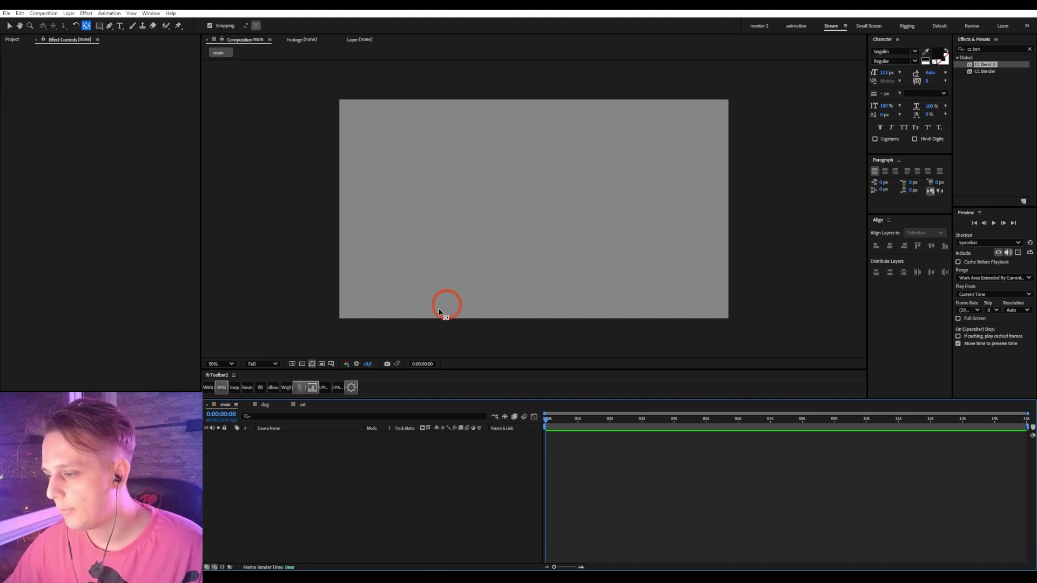
{"action": "left_click", "coordinate": [12, 40]}
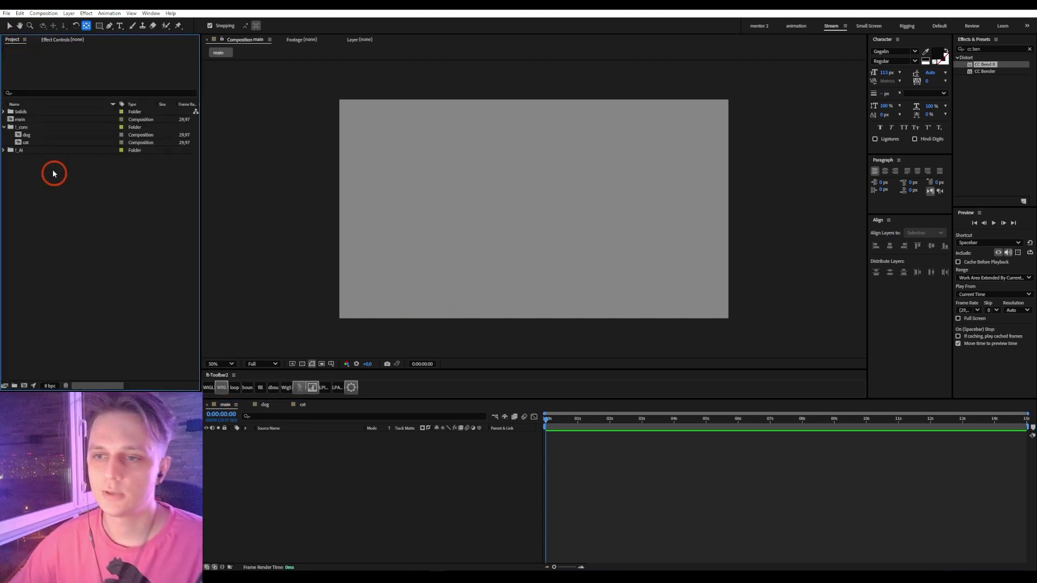
{"action": "left_click_drag", "start_coordinate": [25, 134], "coordinate": [527, 232]}
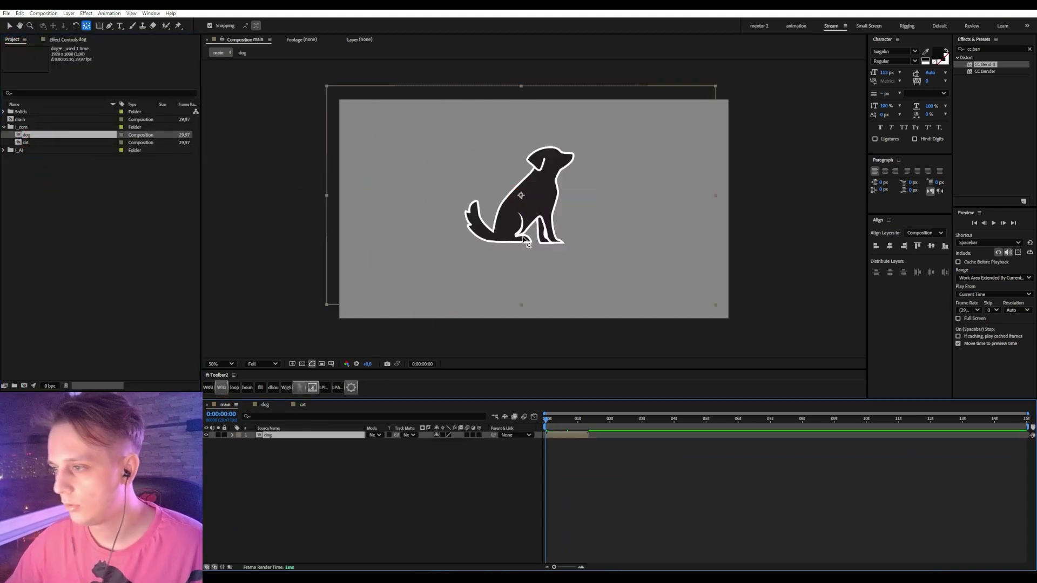
{"action": "left_click", "coordinate": [443, 267]}
{"action": "left_click", "coordinate": [522, 243]}
{"action": "left_click", "coordinate": [503, 205]}
{"action": "key", "text": "v"}
- Add the cat composition to the main composition beside the dog, and move the dog to the lower-left part of the frame
{"action": "left_click_drag", "start_coordinate": [26, 142], "coordinate": [625, 265]}
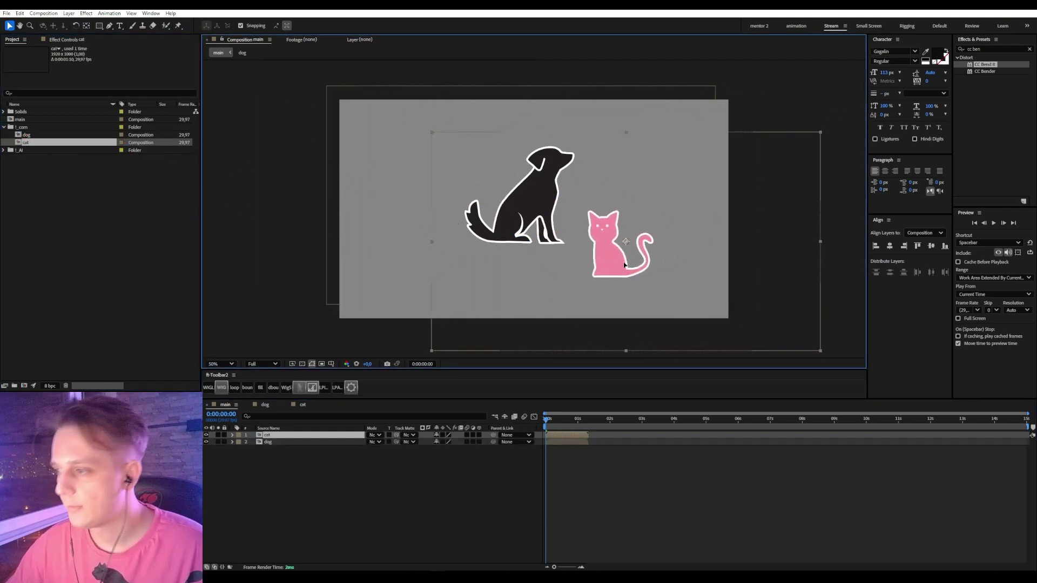
{"action": "left_click_drag", "start_coordinate": [520, 233], "coordinate": [457, 274]}
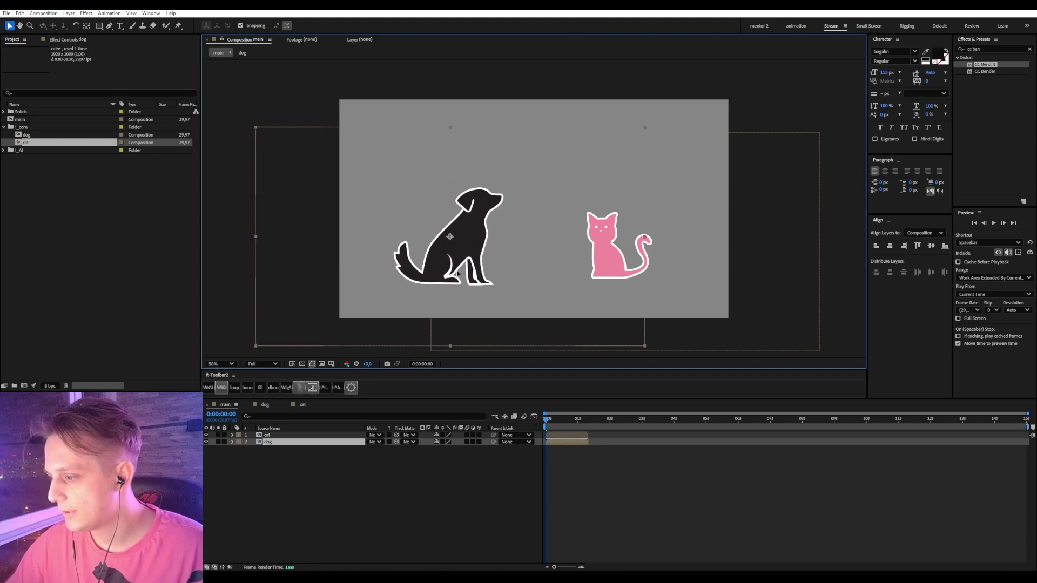
{"action": "left_click_drag", "start_coordinate": [577, 421], "coordinate": [537, 427]}
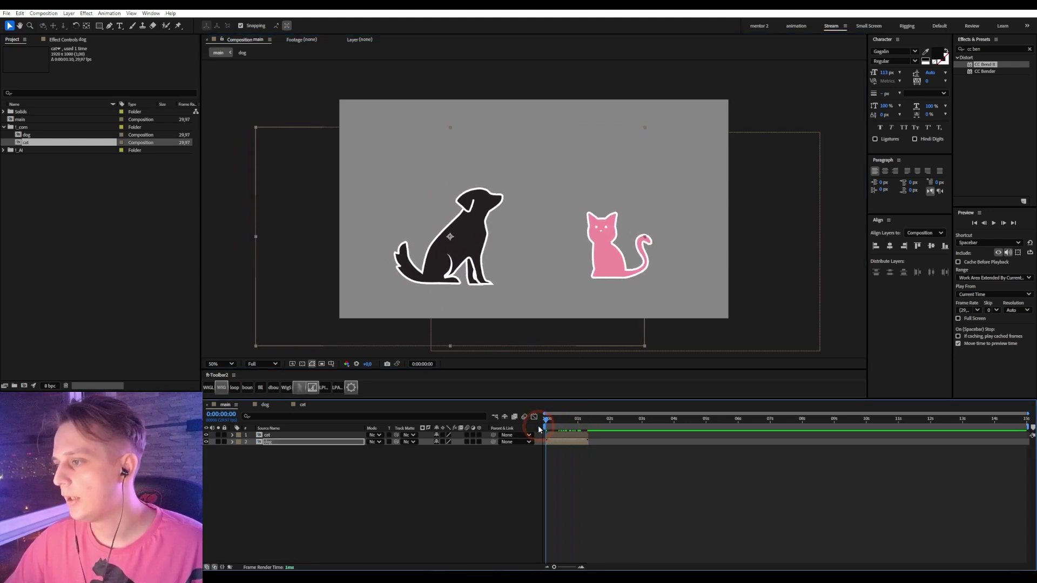
- Enable time remapping on the cat and dog layers in the main composition
{"action": "left_click", "coordinate": [271, 435]}
{"action": "left_click", "coordinate": [300, 417]}
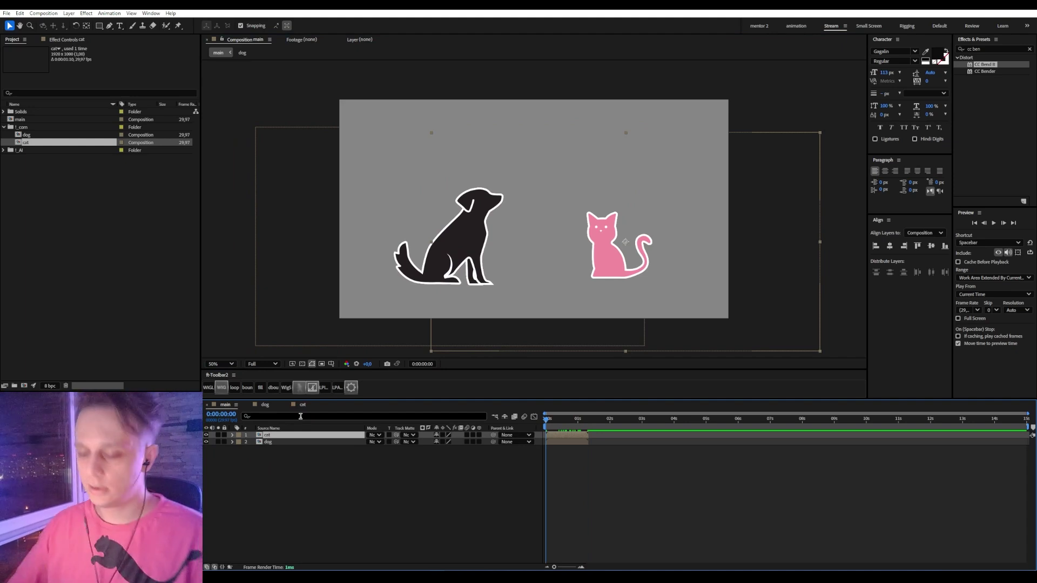
{"action": "key", "text": "ctrl+alt+t"}
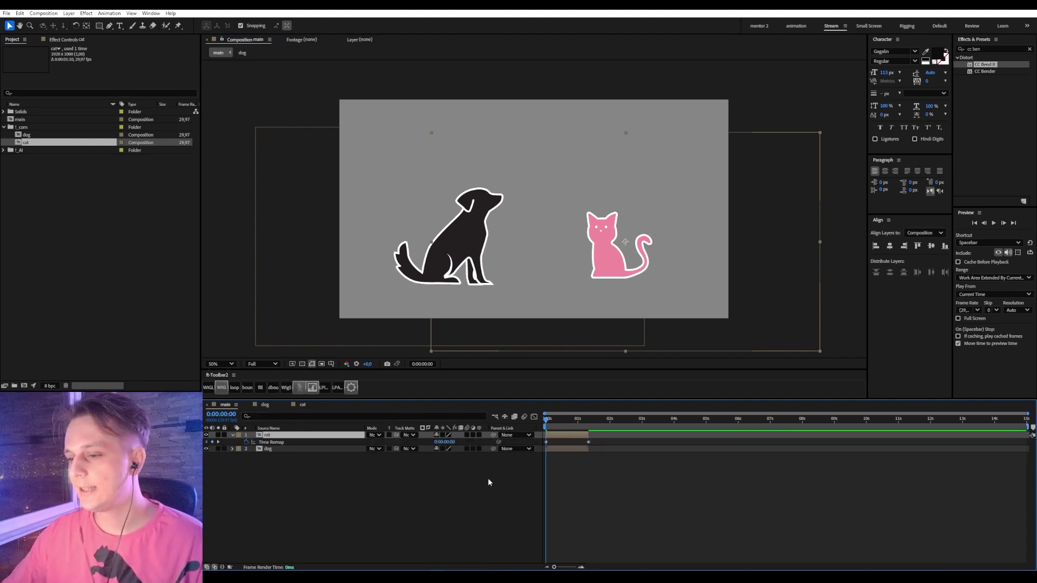
{"action": "left_click", "coordinate": [270, 448]}
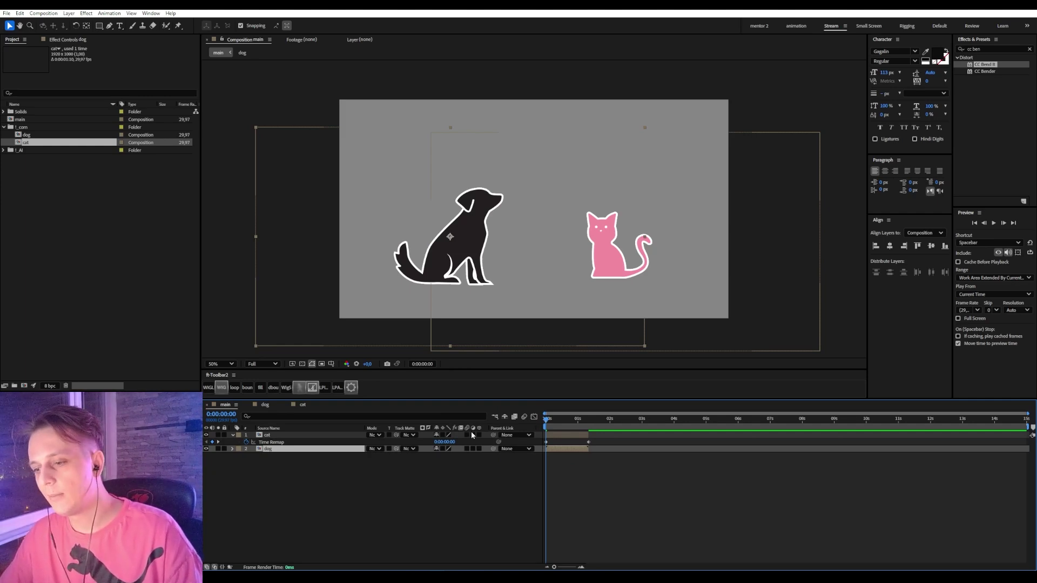
{"action": "key", "text": "ctrl+alt+t"}
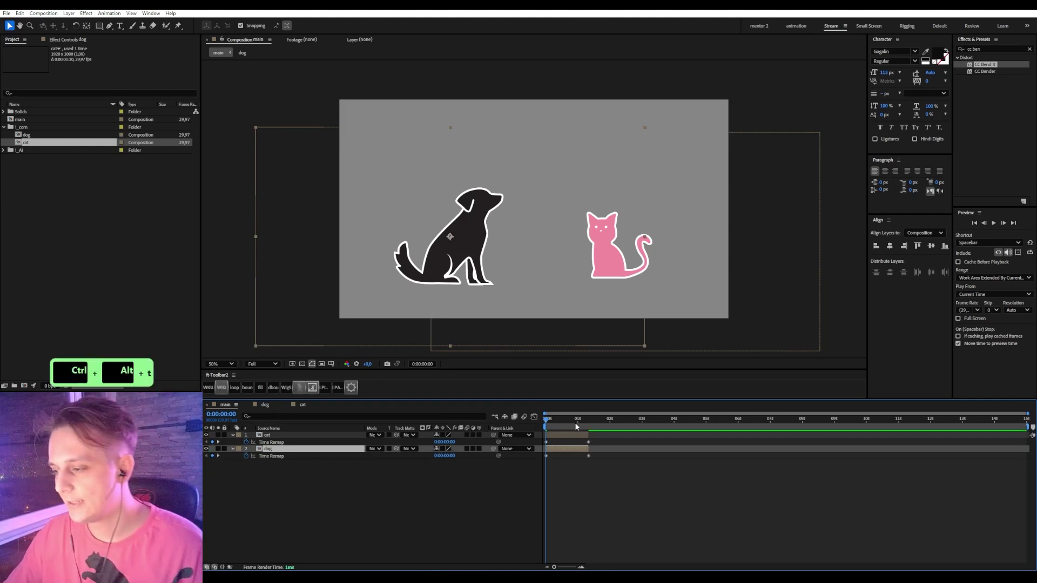
- Extend the cat and dog layers to the end of the main composition and check the frame at 0:00:01:10
{"action": "left_click_drag", "start_coordinate": [587, 427], "coordinate": [1031, 444]}
{"action": "left_click", "coordinate": [588, 435], "text": "shift"}
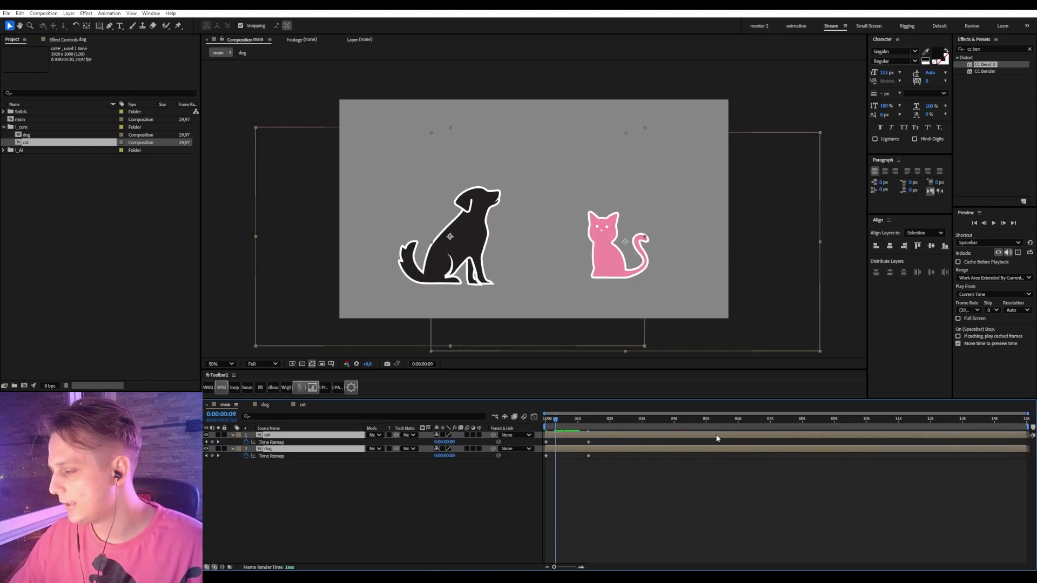
{"action": "left_click", "coordinate": [592, 429]}
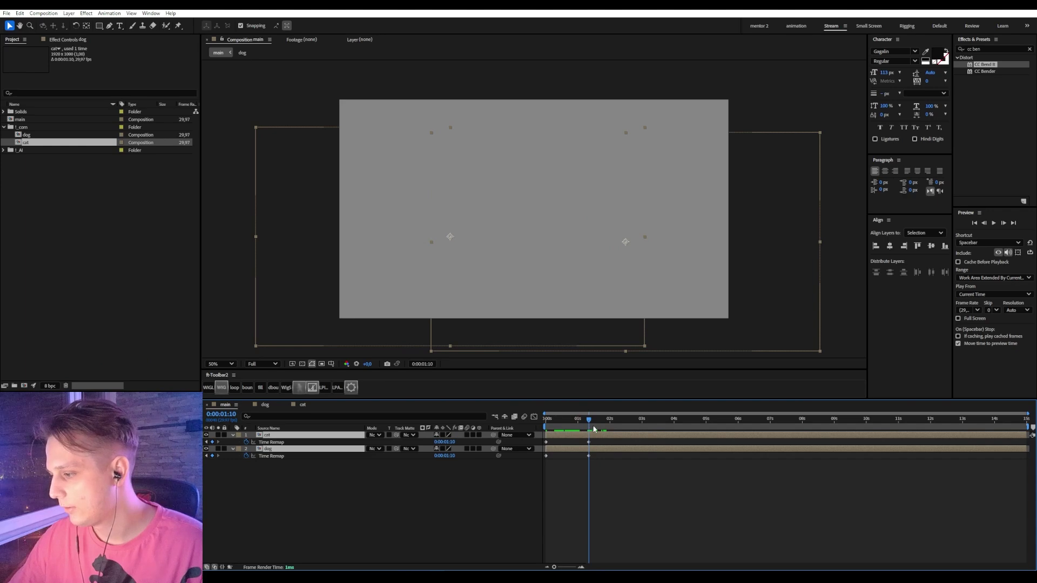
{"action": "left_click", "coordinate": [598, 463]}
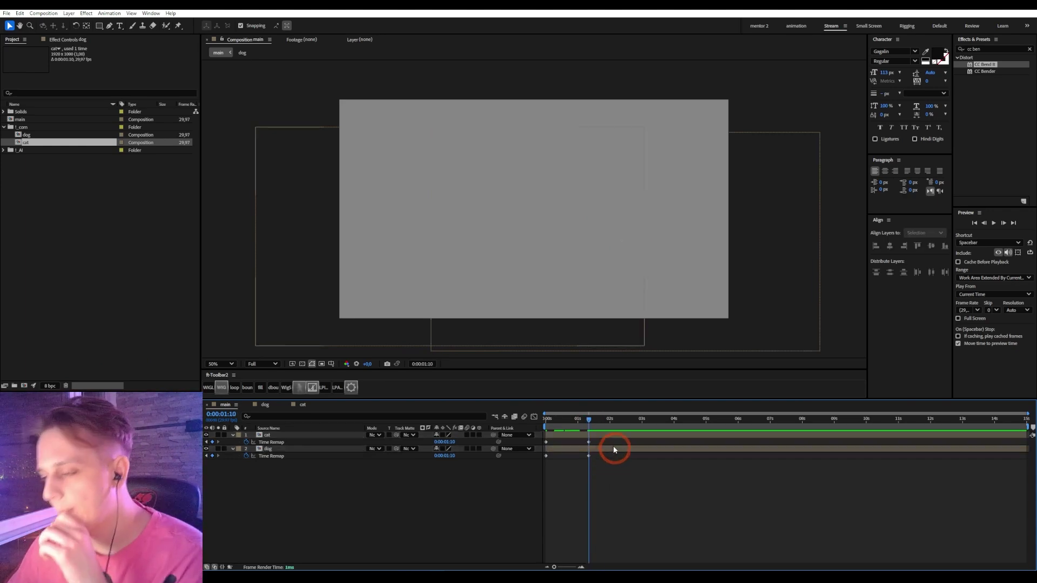
- Inside the cat composition, extend the layers that reach its end so they also cover the frame at 0:00:01:10
{"action": "left_click", "coordinate": [270, 436]}
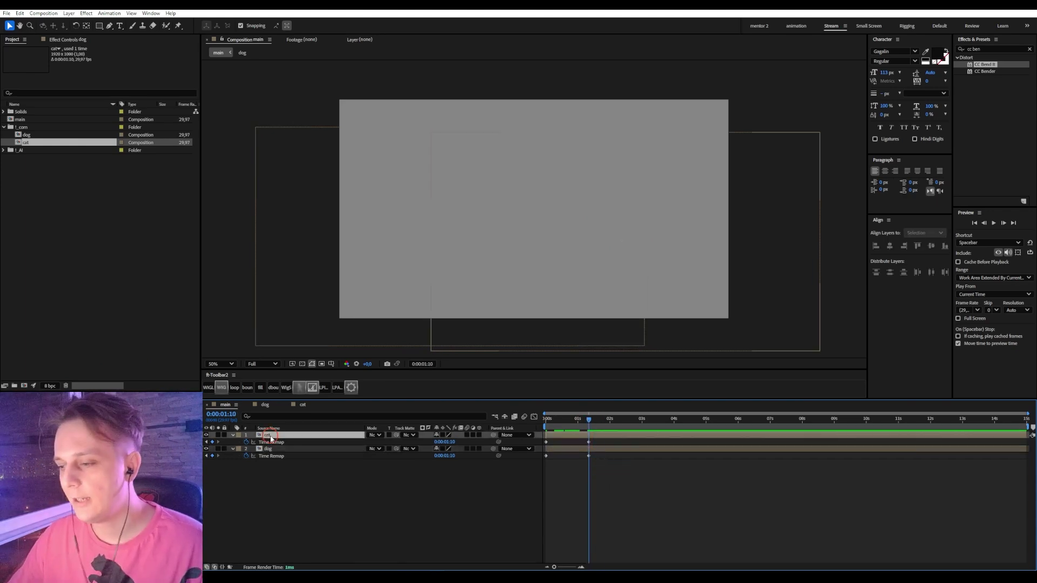
{"action": "double_click", "coordinate": [270, 436]}
{"action": "left_click", "coordinate": [1028, 454]}
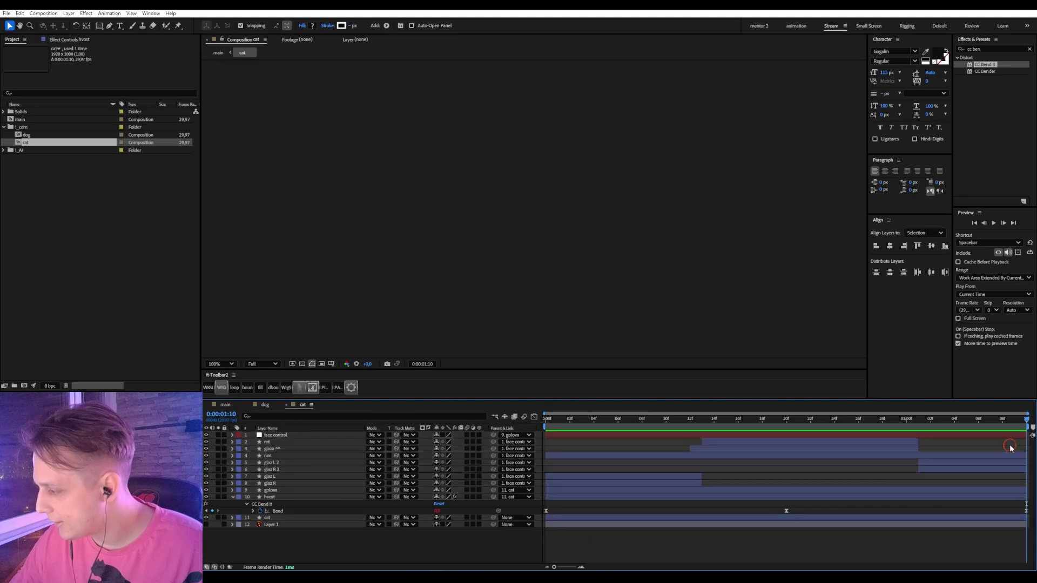
{"action": "left_click", "coordinate": [1025, 434]}
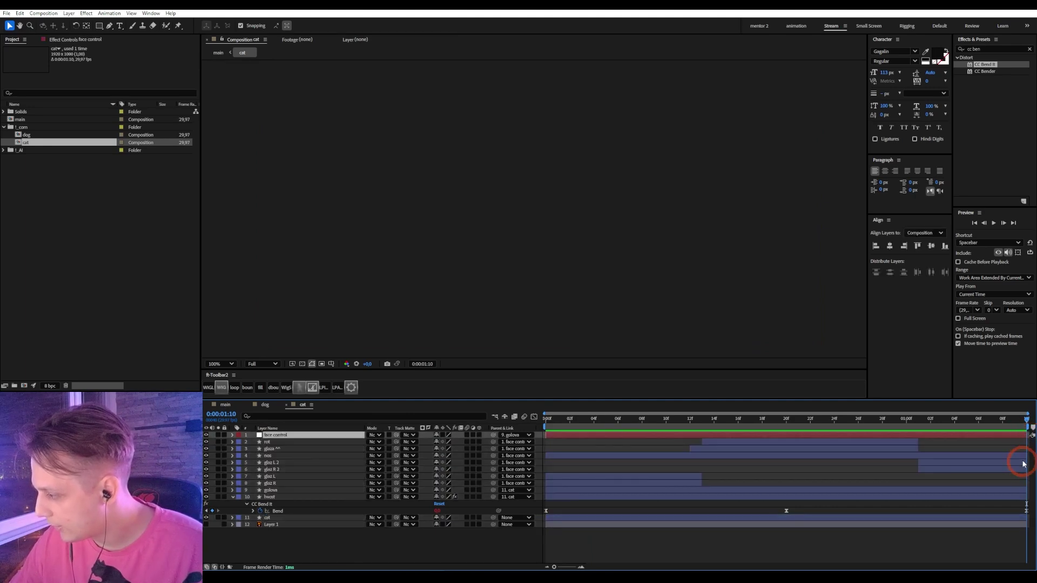
{"action": "left_click", "coordinate": [1022, 458]}
{"action": "left_click", "coordinate": [1018, 470], "text": "shift"}
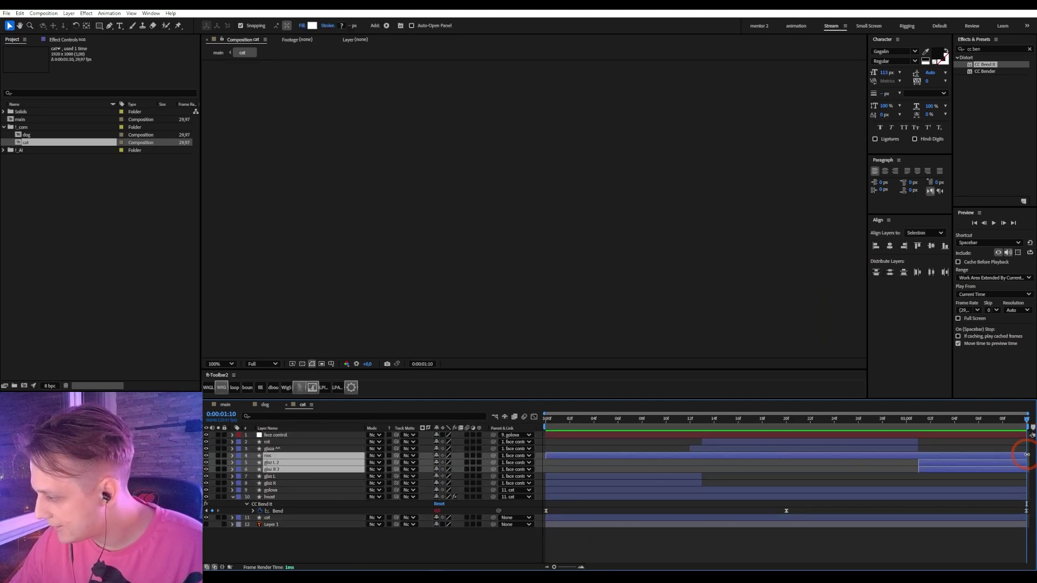
{"action": "left_click", "coordinate": [1028, 489]}
{"action": "left_click", "coordinate": [1025, 523], "text": "shift"}
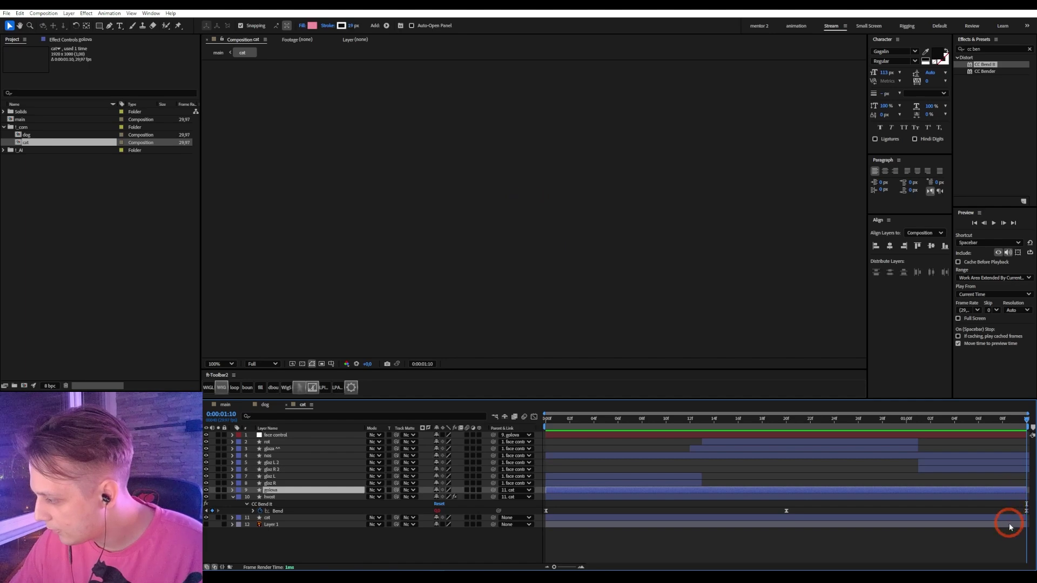
{"action": "left_click", "coordinate": [979, 550]}
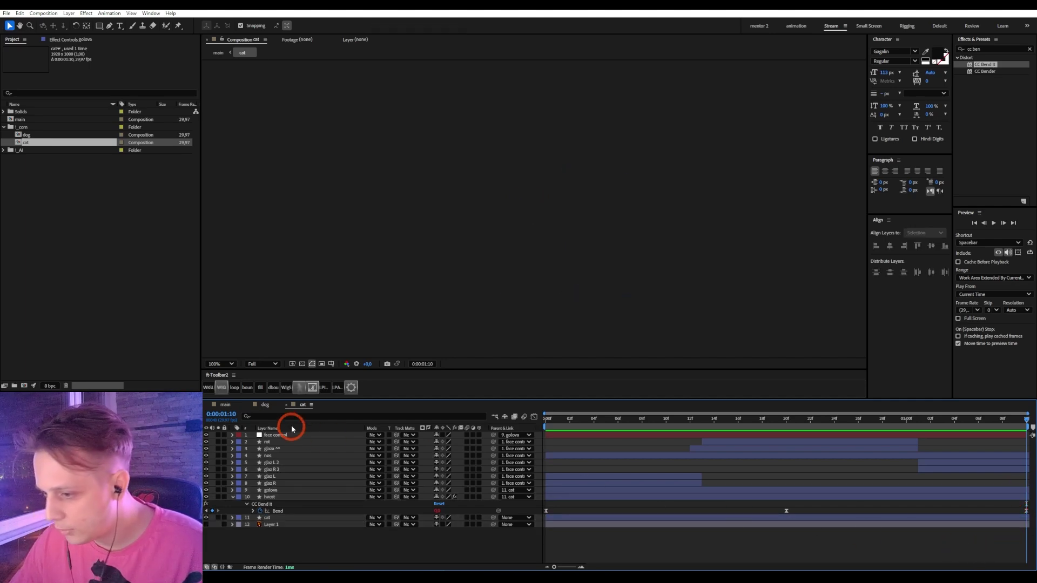
- Extend all layers in the dog composition to cover the frame at 0:00:01:10, and return to the main composition
{"action": "left_click", "coordinate": [265, 405]}
{"action": "key", "text": "ctrl+a"}
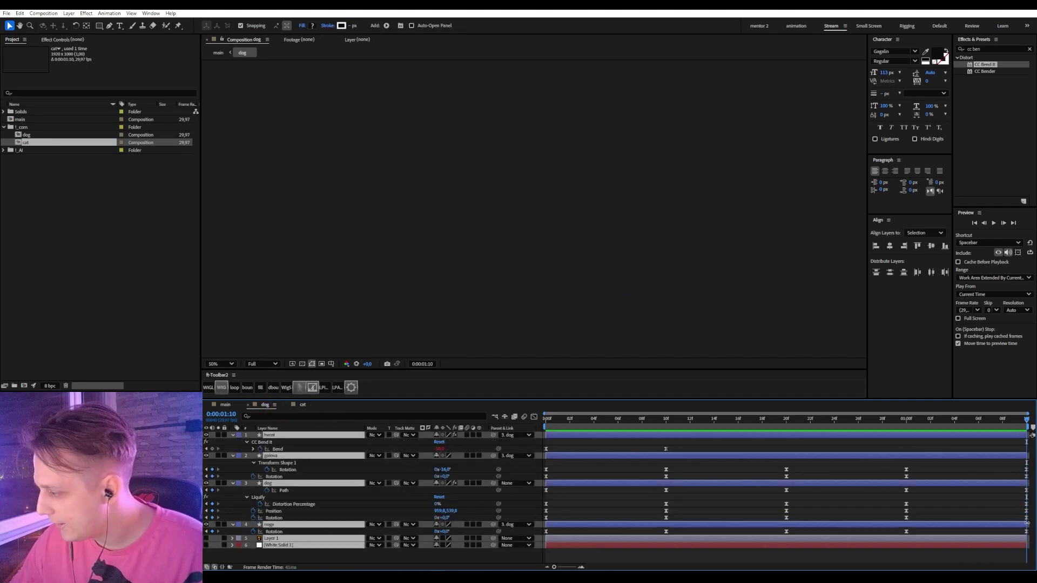
{"action": "left_click", "coordinate": [225, 406]}
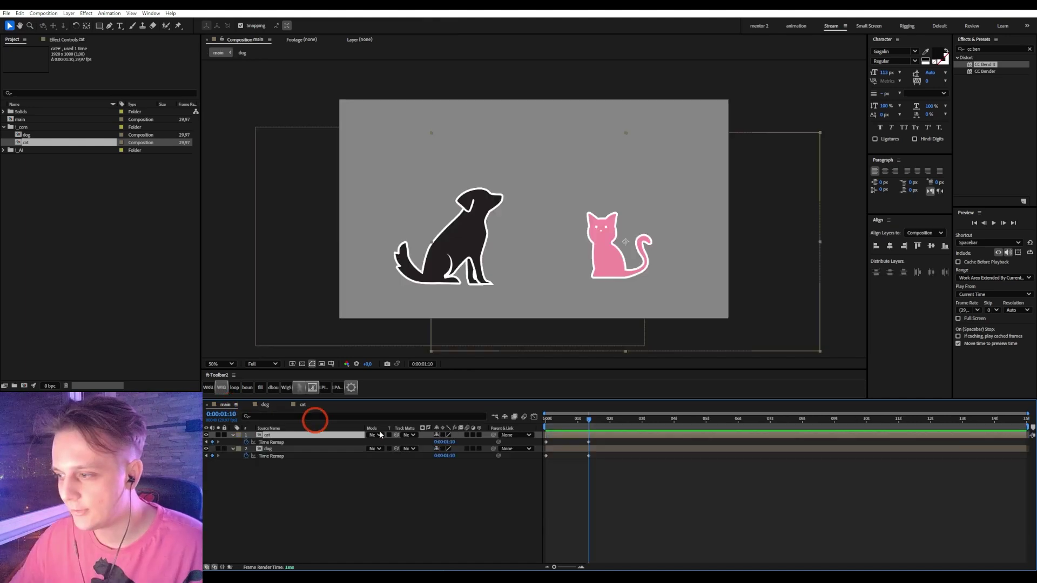
{"action": "left_click", "coordinate": [656, 493]}
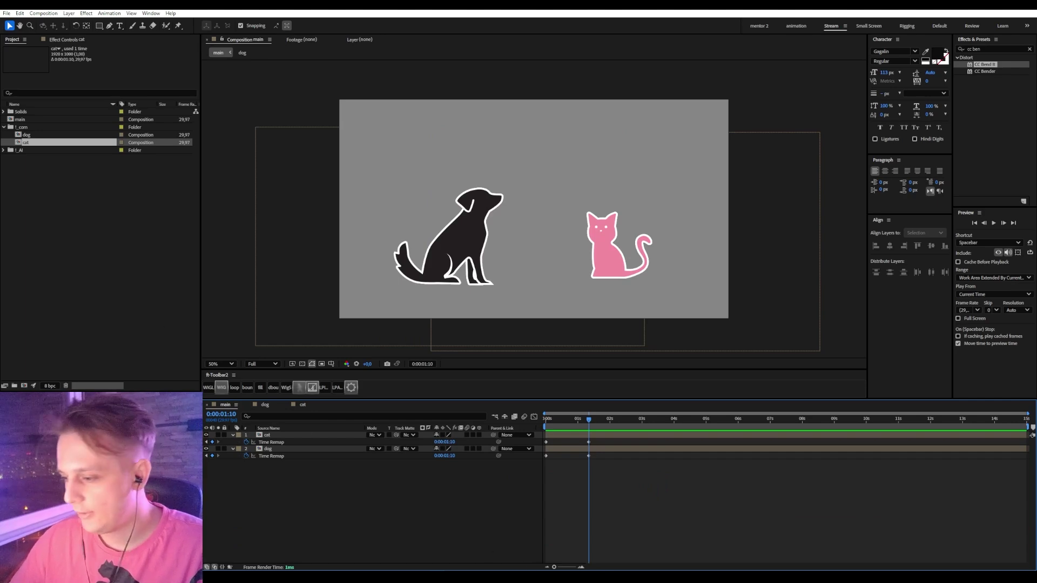
- Switch to the lesson folder in File Explorer and listen to the myaukane-domashney-koshki-37030 sound file
{"action": "left_click", "coordinate": [515, 579]}
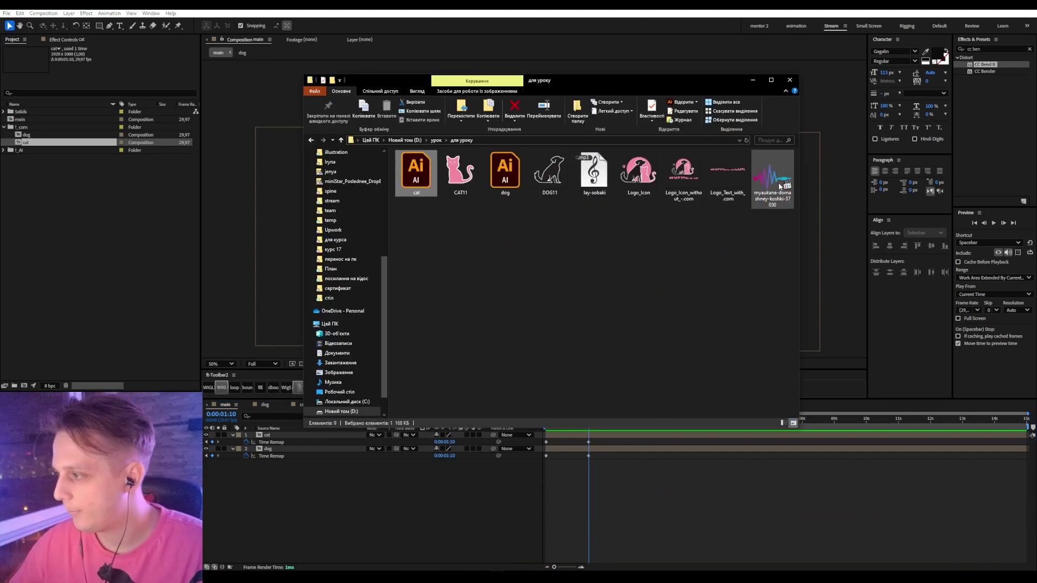
{"action": "double_click", "coordinate": [779, 186]}
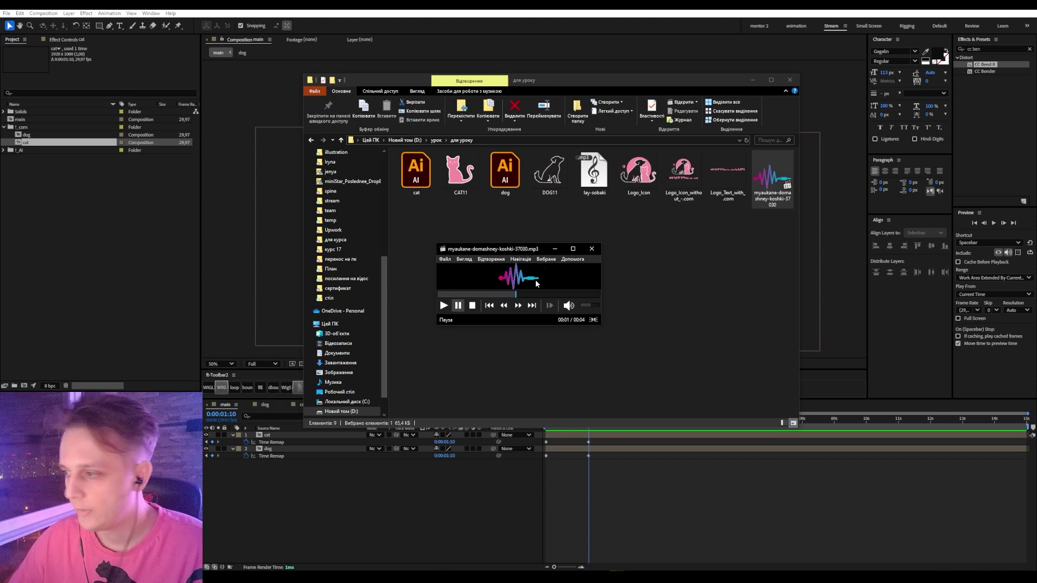
{"action": "left_click", "coordinate": [539, 280]}
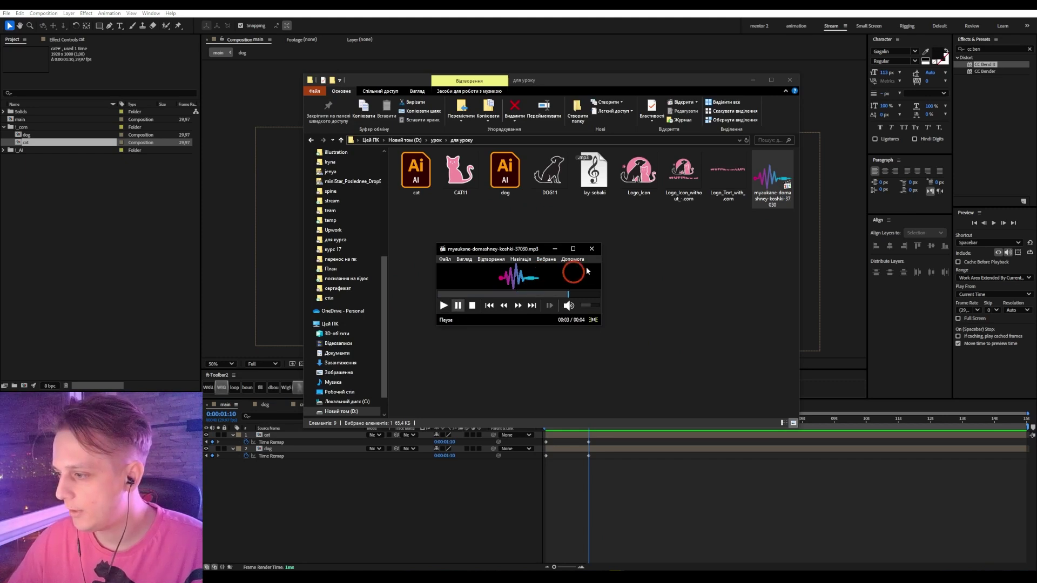
- Import the myaukane-domashney-koshki-37030 and lay-sobaki sound files into the project, listening to lay-sobaki before importing it
{"action": "left_click", "coordinate": [593, 249]}
{"action": "left_click_drag", "start_coordinate": [772, 178], "coordinate": [99, 210]}
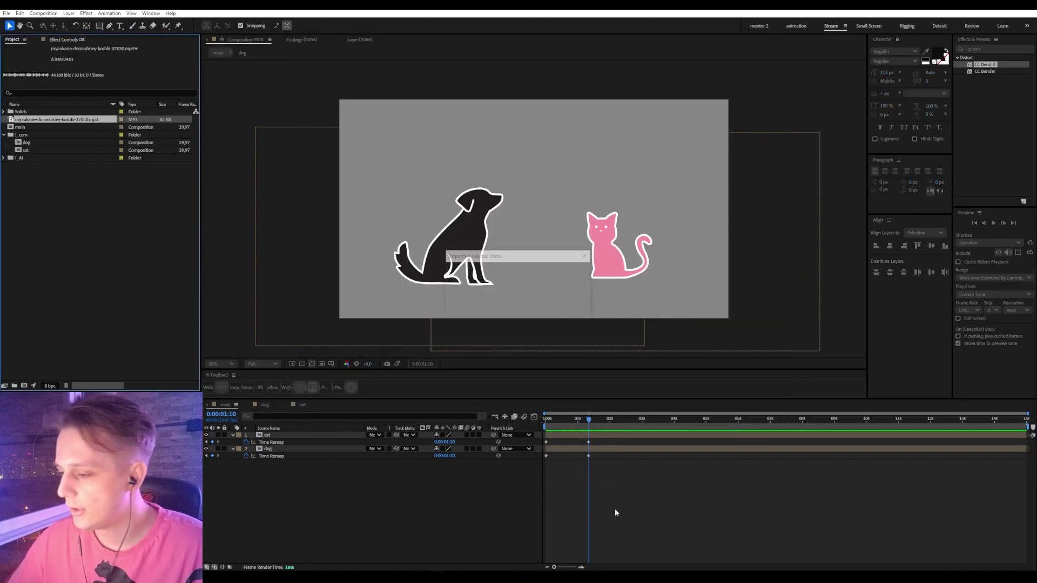
{"action": "left_click", "coordinate": [605, 577]}
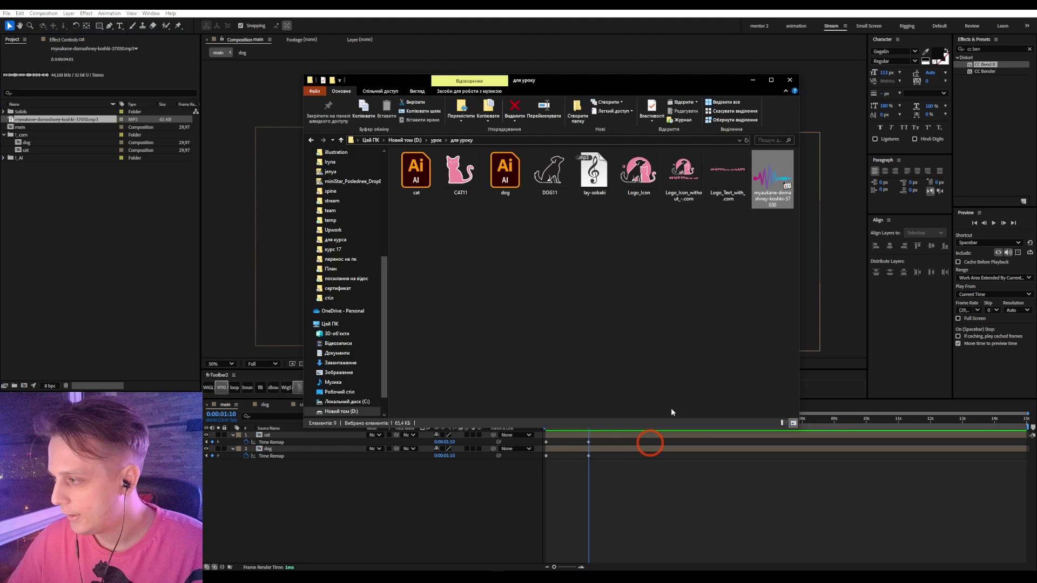
{"action": "double_click", "coordinate": [723, 178]}
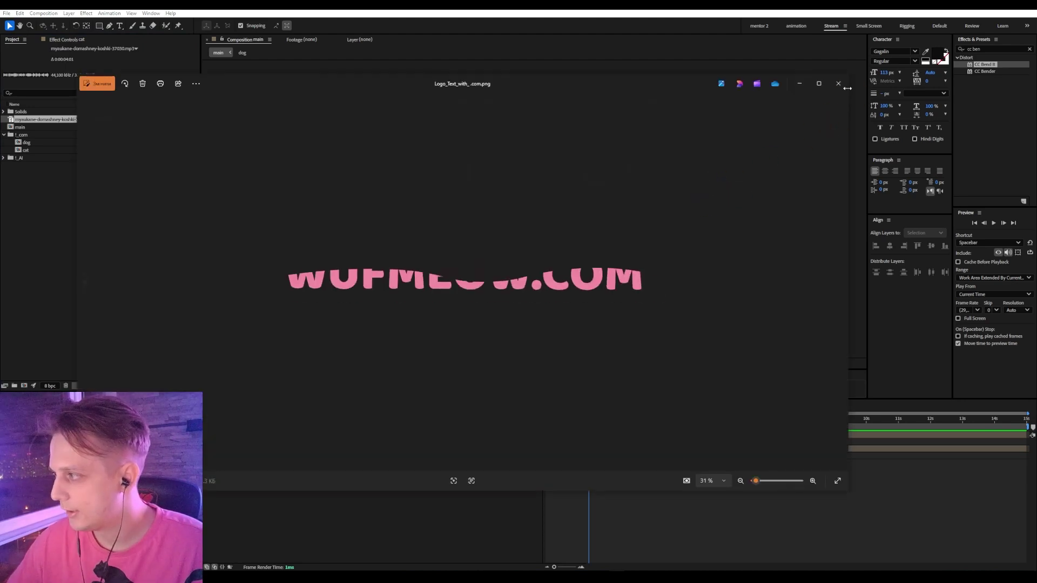
{"action": "left_click", "coordinate": [833, 86]}
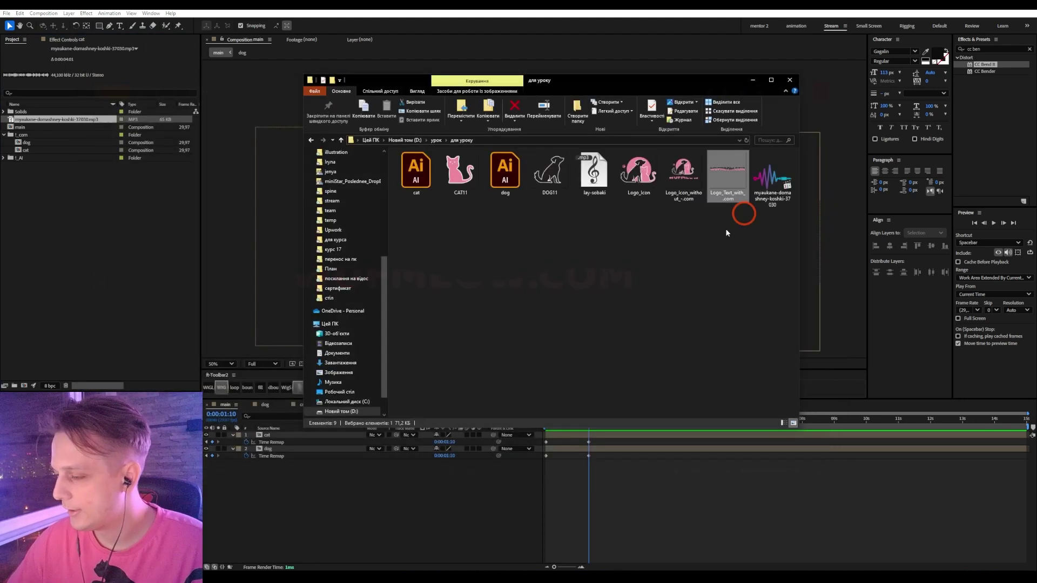
{"action": "left_click", "coordinate": [600, 176]}
{"action": "double_click", "coordinate": [605, 181]}
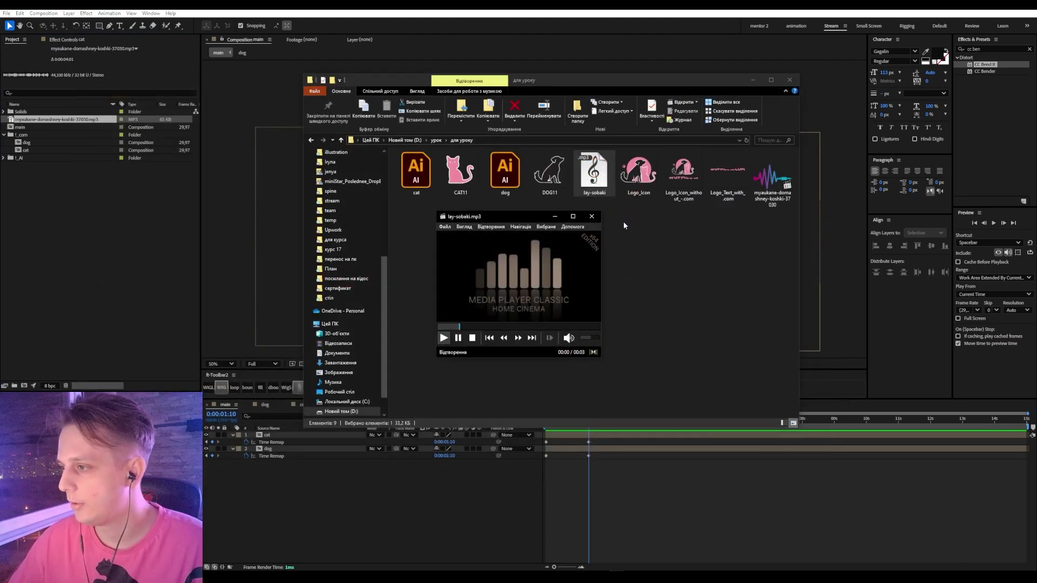
{"action": "left_click", "coordinate": [591, 216]}
{"action": "left_click", "coordinate": [47, 226]}
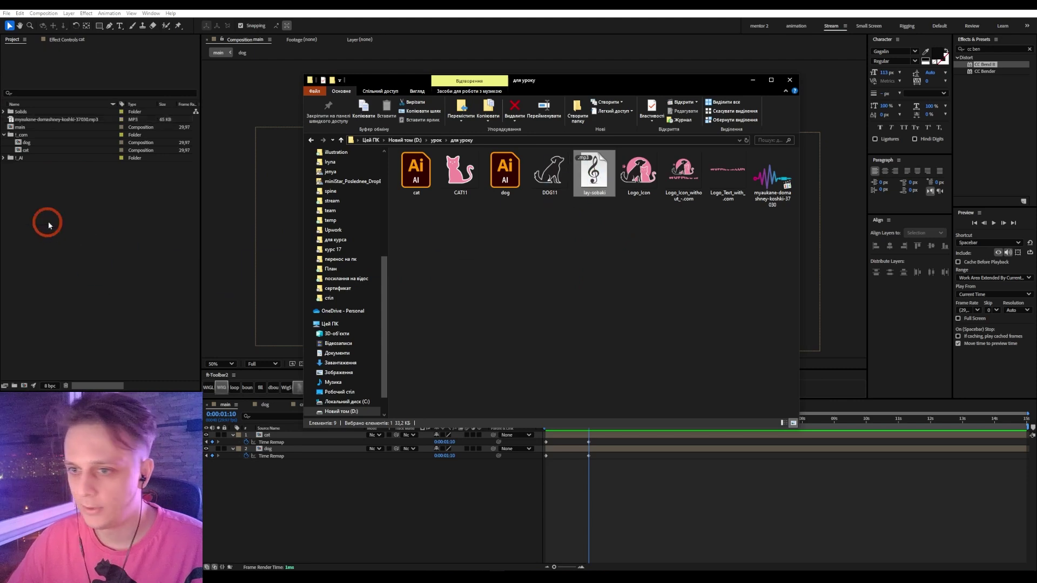
- Group the two imported sound files in a new project folder named !_sound
{"action": "left_click", "coordinate": [35, 118]}
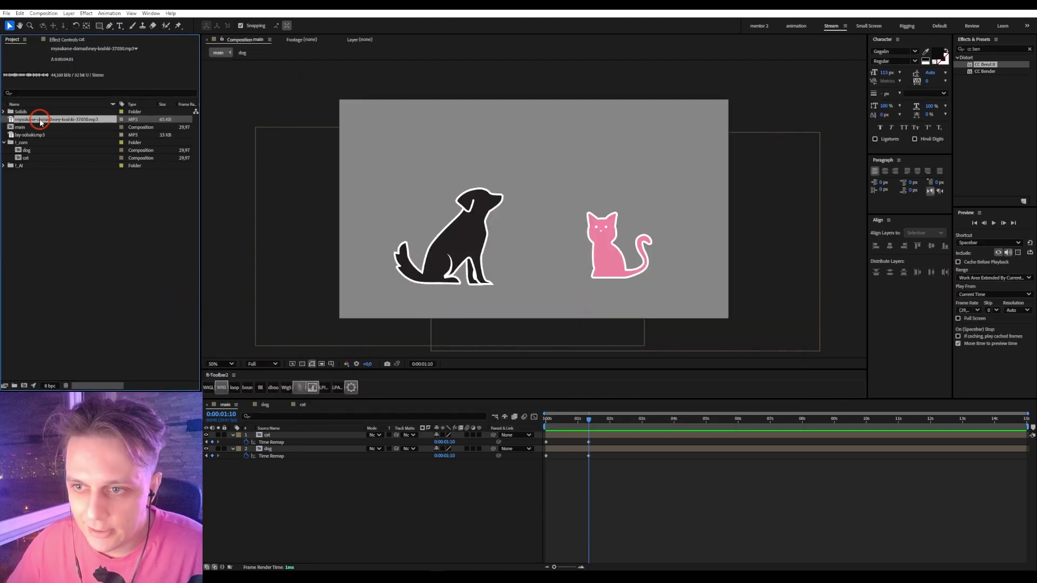
{"action": "left_click", "coordinate": [35, 135], "text": "ctrl"}
{"action": "left_click_drag", "start_coordinate": [35, 136], "coordinate": [14, 386]}
{"action": "type", "text": "!_so"}
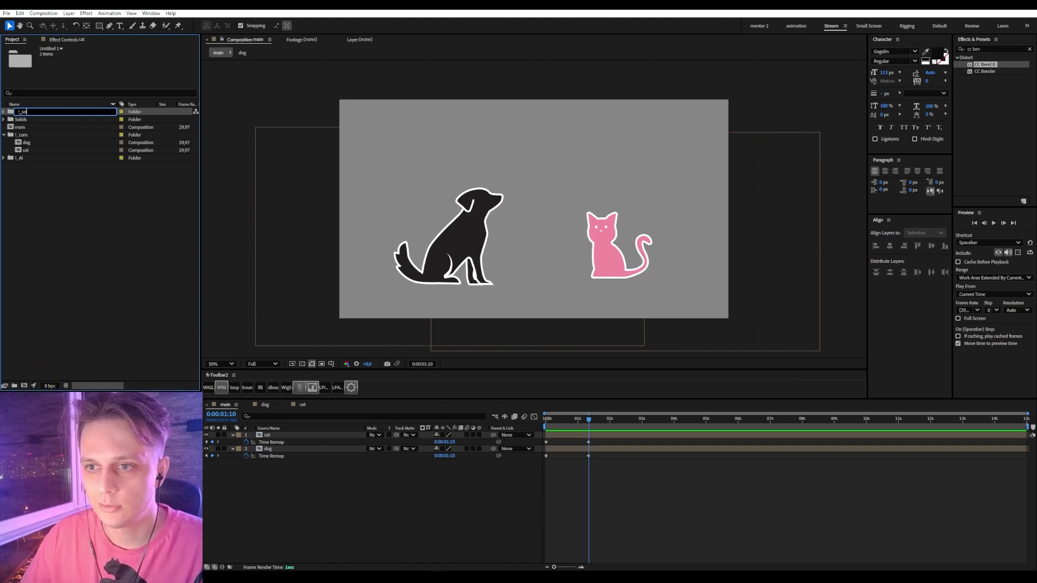
{"action": "type", "text": "und"}
{"action": "key", "text": "Return"}
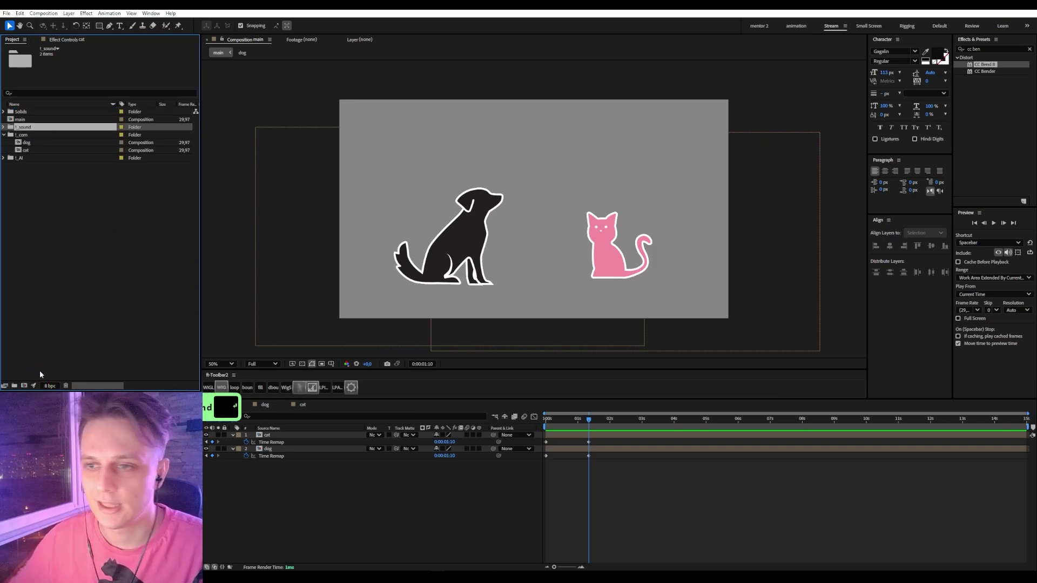
- Copy the Time Remap keyframe at 0:00:01:10 to 0:00:02:00 on both the cat and dog layers
{"action": "left_click", "coordinate": [517, 459]}
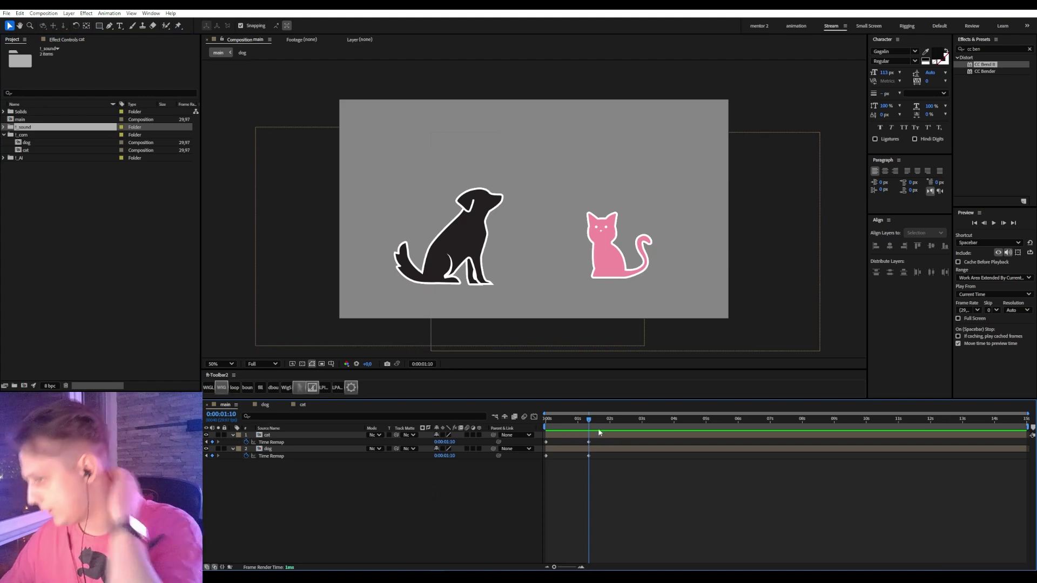
{"action": "left_click", "coordinate": [580, 422]}
{"action": "mouse_move", "coordinate": [579, 424]}
{"action": "left_mouse_down"}
{"action": "mouse_move", "coordinate": [563, 423]}
{"action": "mouse_move", "coordinate": [593, 425]}
{"action": "mouse_move", "coordinate": [546, 426]}
{"action": "mouse_move", "coordinate": [585, 422]}
{"action": "left_mouse_up"}
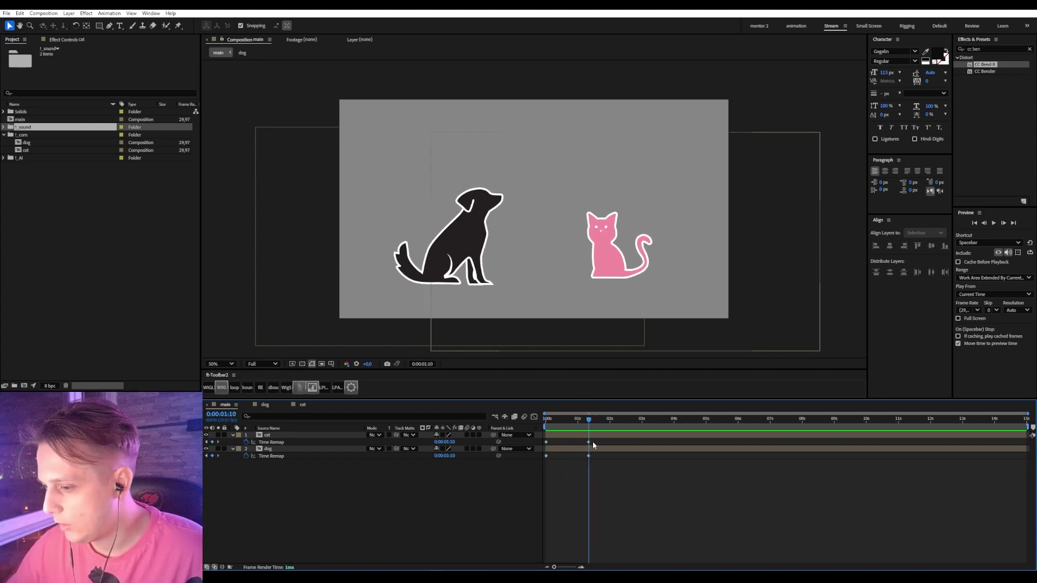
{"action": "left_click", "coordinate": [587, 432]}
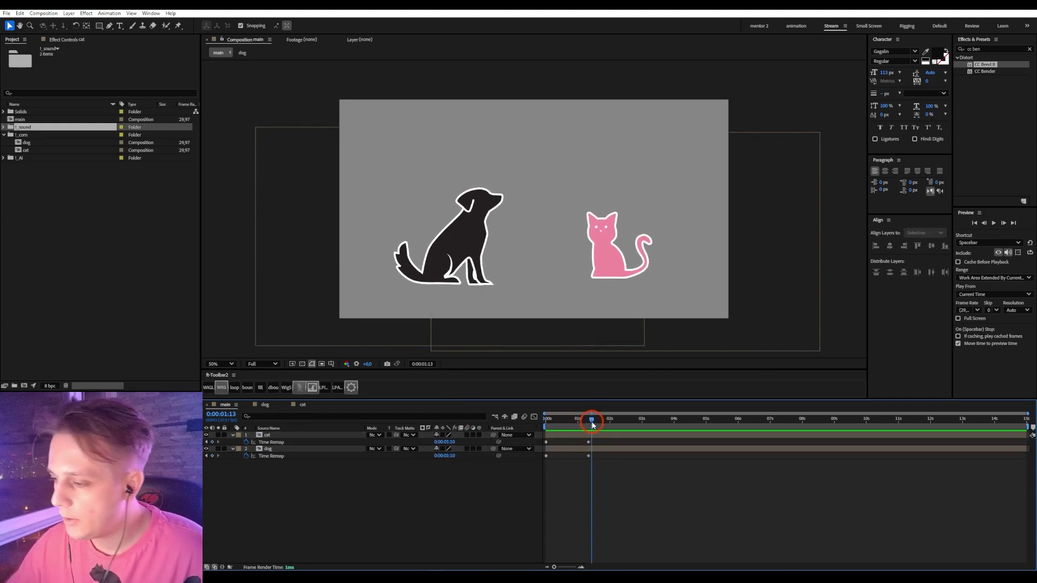
{"action": "left_click_drag", "start_coordinate": [597, 438], "coordinate": [579, 447]}
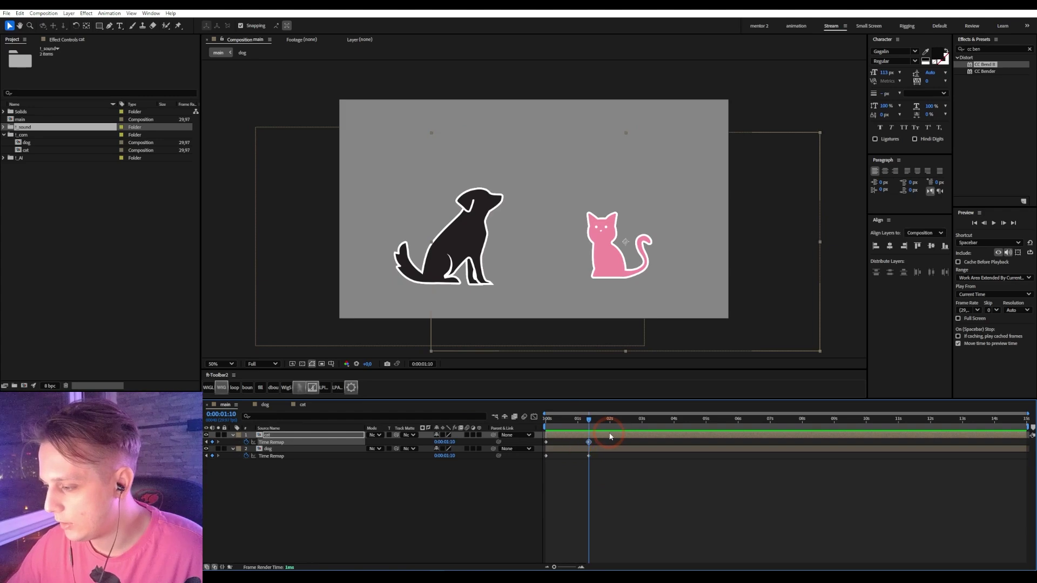
{"action": "key", "text": "shift+Page_Down"}
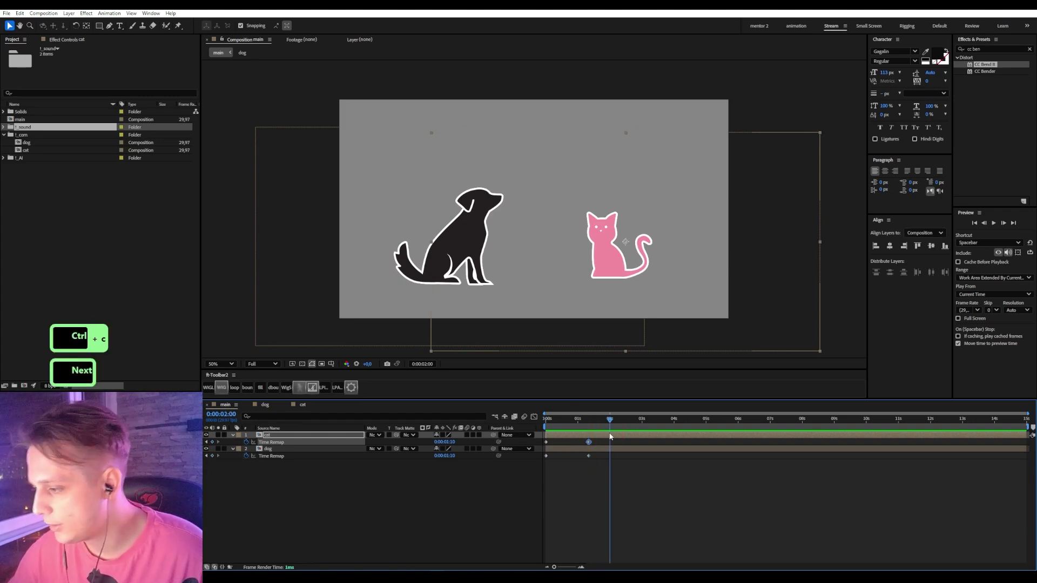
{"action": "key", "text": "ctrl+v"}
{"action": "left_click_drag", "start_coordinate": [572, 447], "coordinate": [616, 475]}
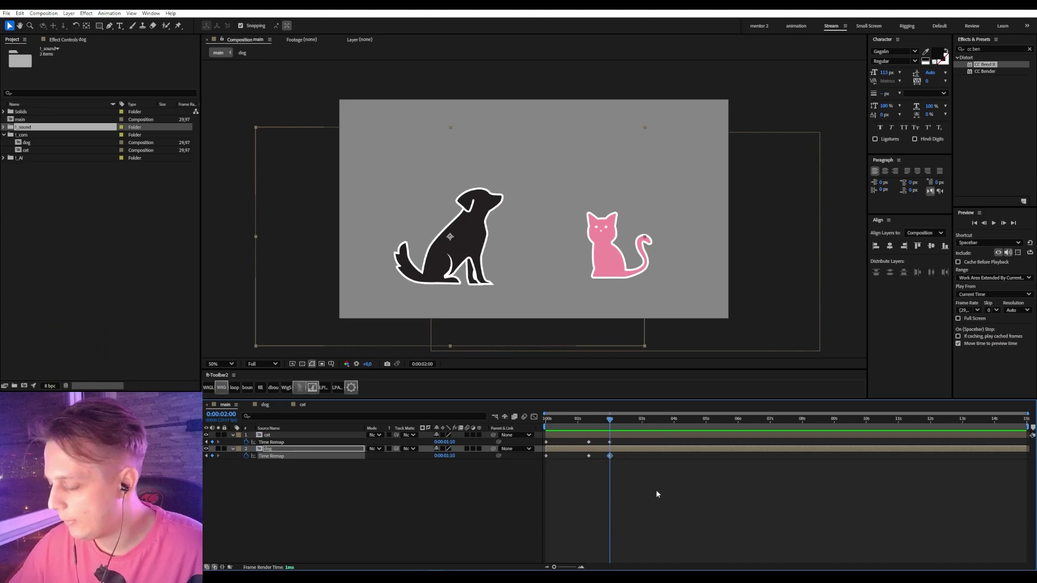
- Apply the loopOut("cycle") expression to Time Remap on the cat and dog layers and reveal the cat's expression
{"action": "left_click_drag", "start_coordinate": [670, 474], "coordinate": [421, 401]}
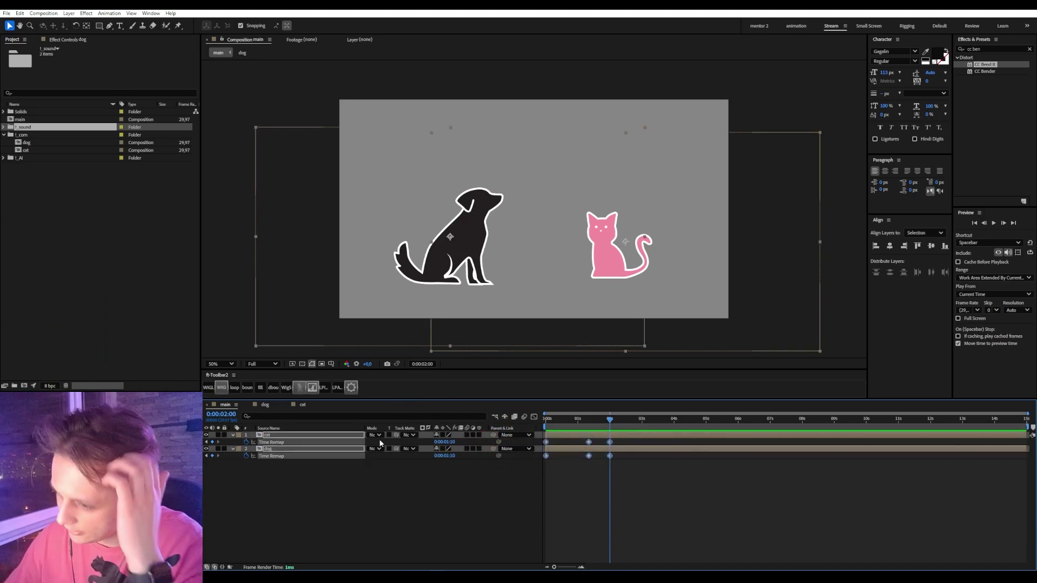
{"action": "left_click", "coordinate": [234, 389]}
{"action": "left_click", "coordinate": [254, 484]}
{"action": "left_click", "coordinate": [238, 443]}
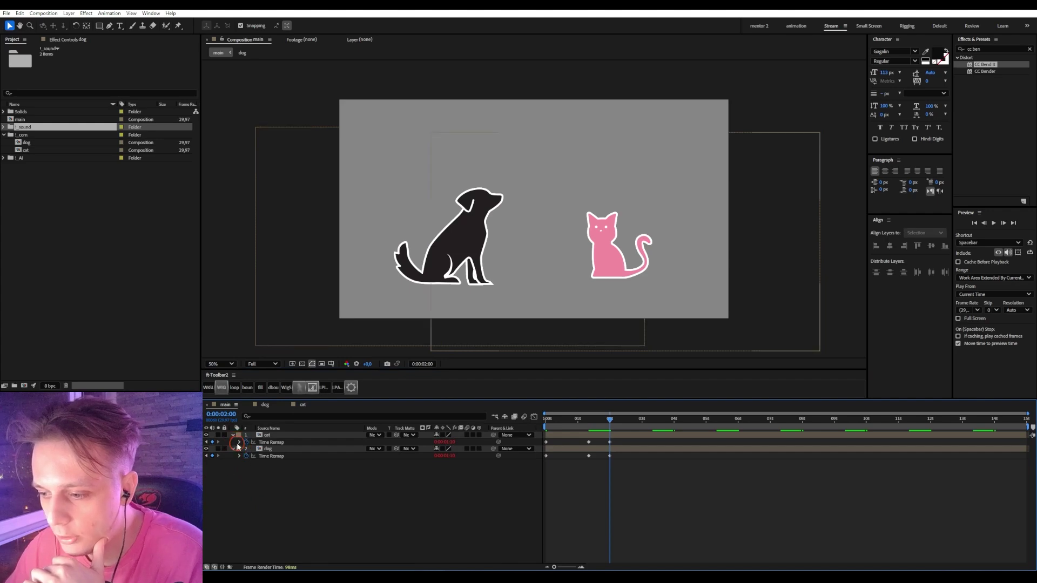
{"action": "left_click", "coordinate": [497, 470]}
{"action": "left_click", "coordinate": [583, 455]}
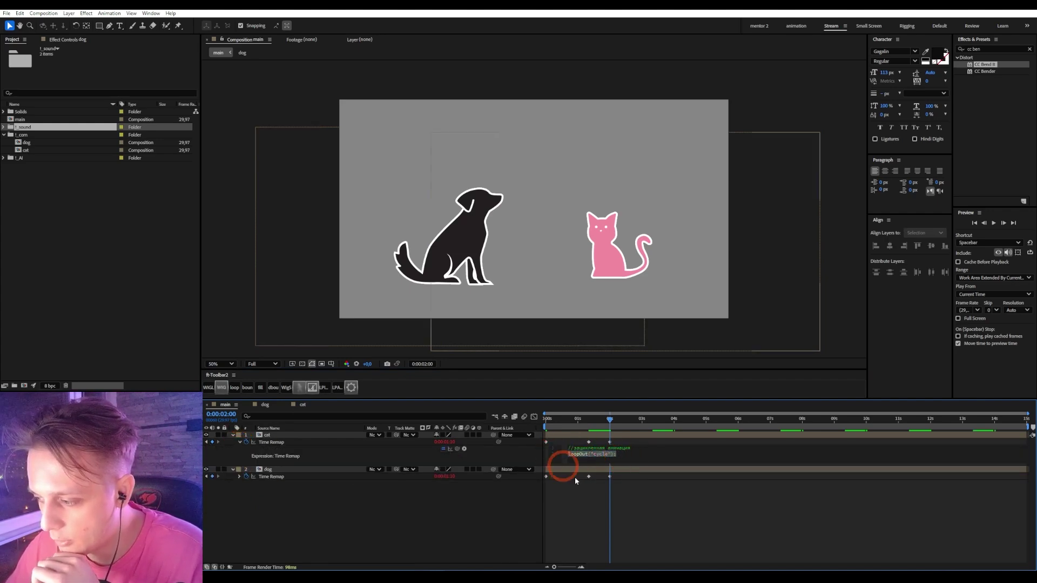
{"action": "left_click", "coordinate": [598, 497]}
{"action": "left_click", "coordinate": [226, 450]}
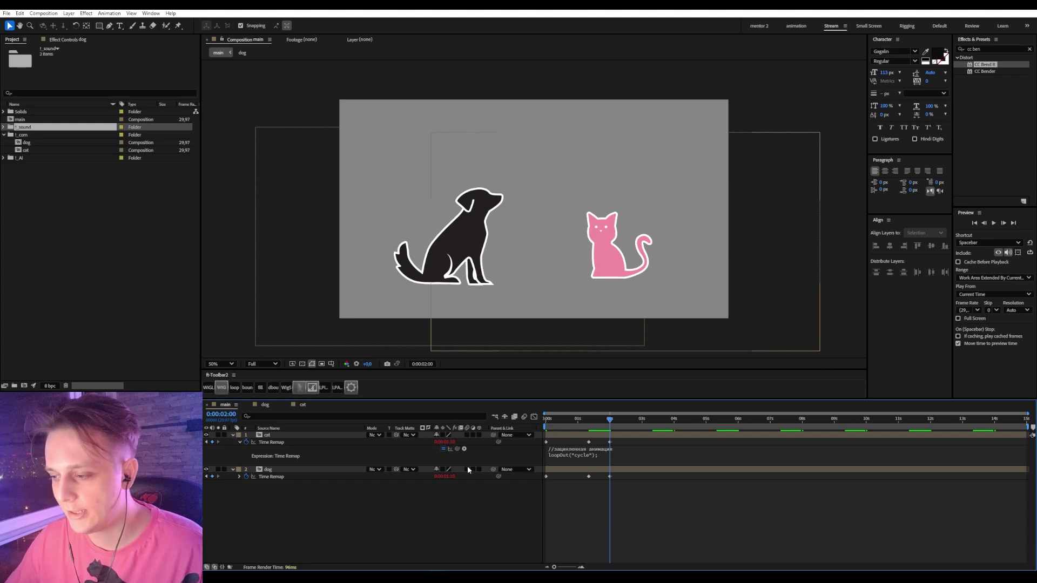
{"action": "left_click", "coordinate": [623, 453]}
{"action": "left_click", "coordinate": [603, 509]}
- Play the looped animation in the main composition from the start and examine the frames around 0:00:01:10
{"action": "left_click", "coordinate": [568, 422]}
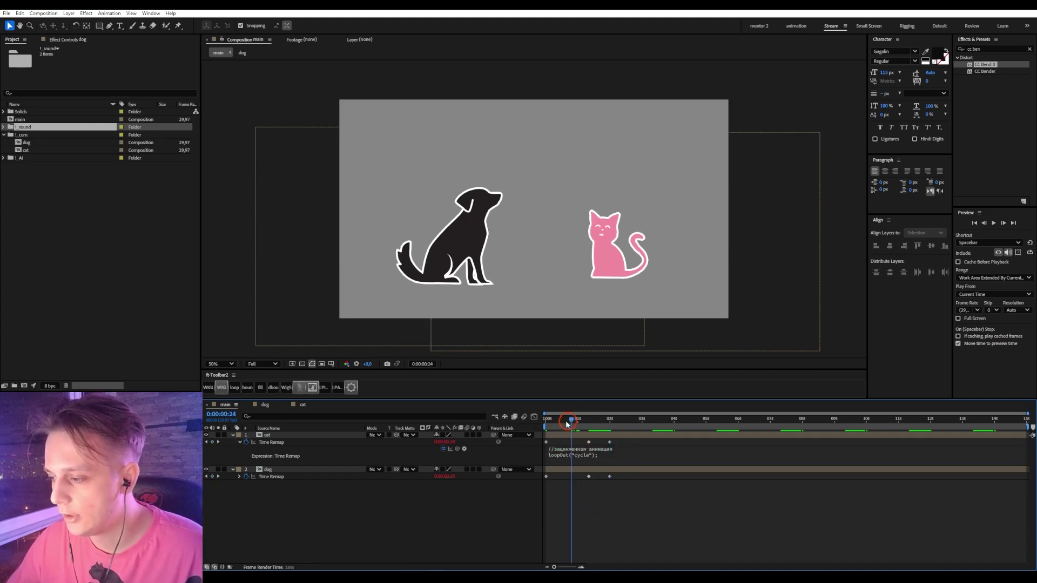
{"action": "left_click", "coordinate": [548, 421]}
{"action": "key", "text": "space"}
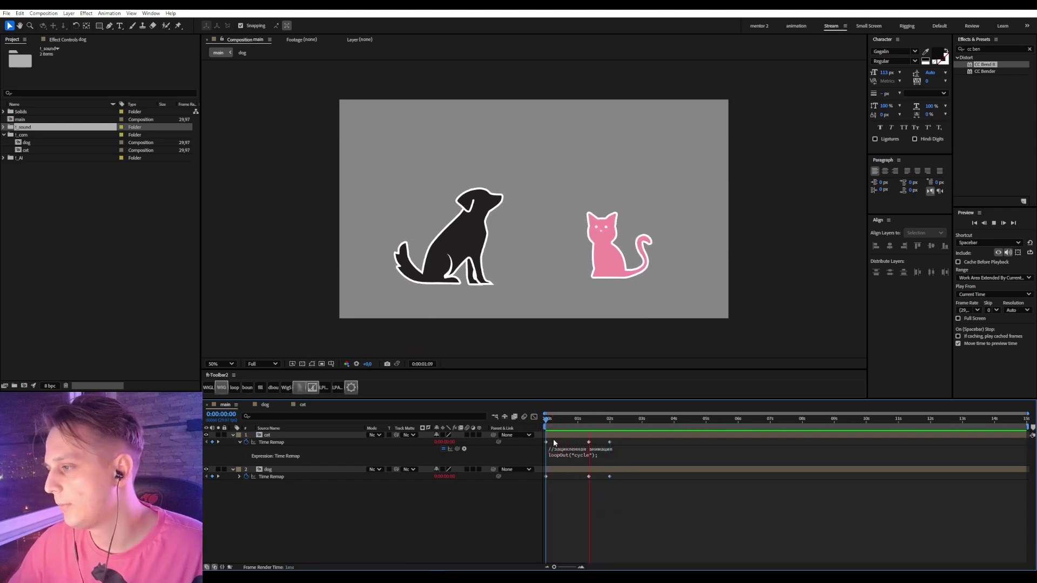
{"action": "key", "text": "space"}
{"action": "left_click_drag", "start_coordinate": [633, 421], "coordinate": [593, 431]}
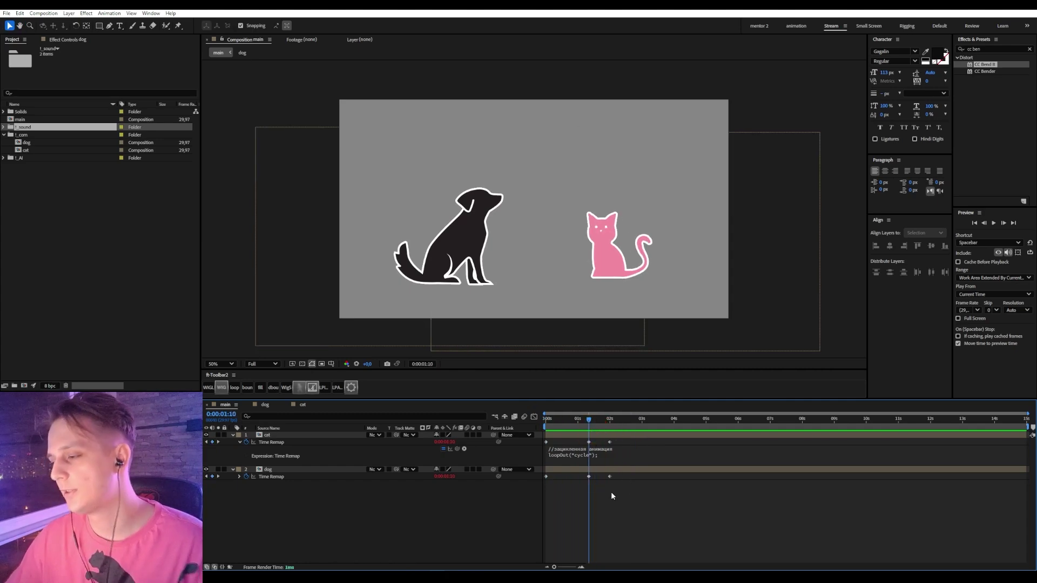
{"action": "left_click", "coordinate": [588, 425]}
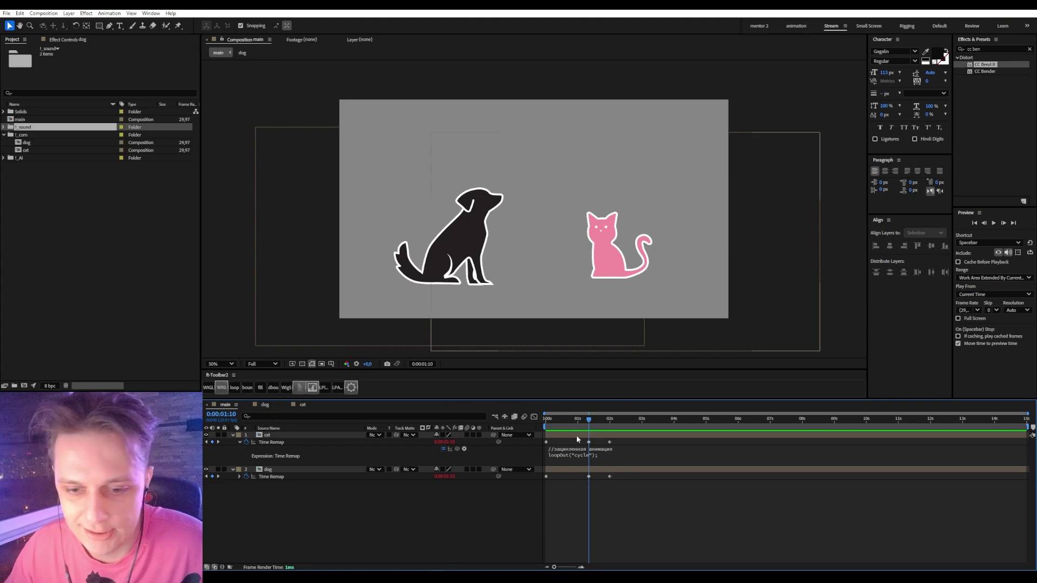
{"action": "left_click_drag", "start_coordinate": [583, 421], "coordinate": [536, 421]}
{"action": "key", "text": "space"}
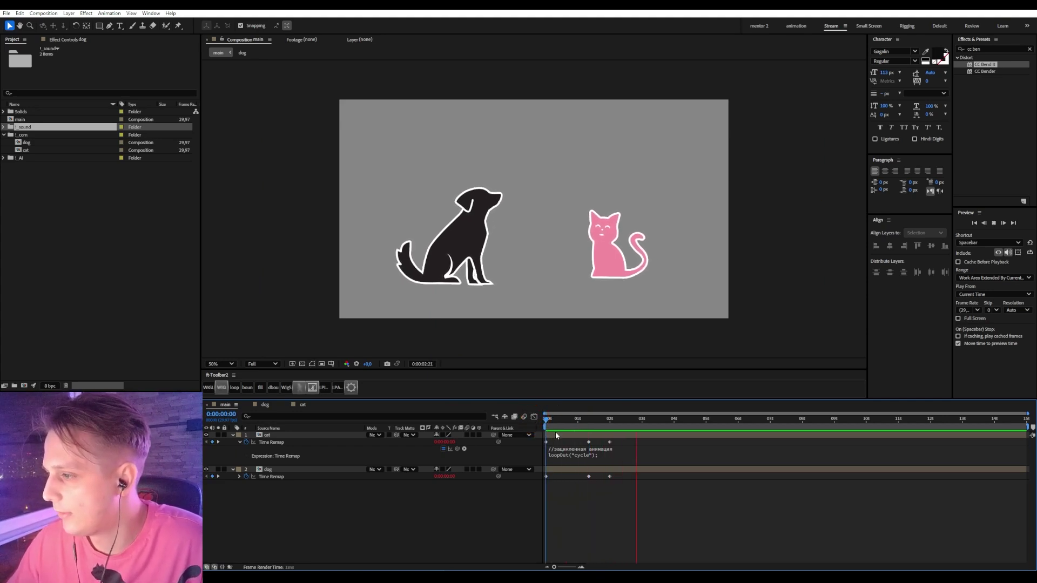
{"action": "key", "text": "space"}
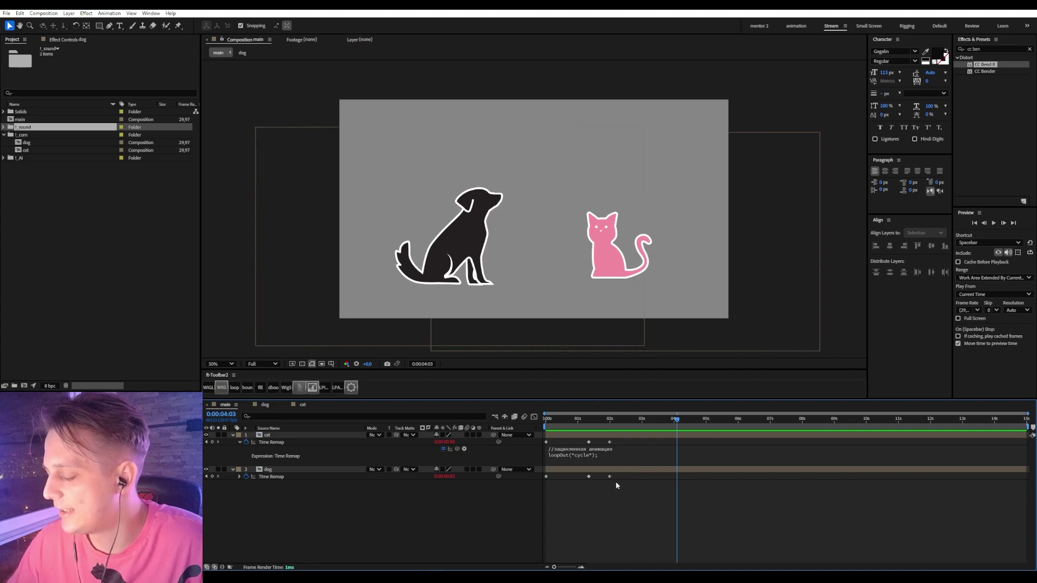
- Remove the looping expressions from Time Remap on the cat and dog layers
{"action": "left_click", "coordinate": [583, 420]}
{"action": "left_click", "coordinate": [583, 434]}
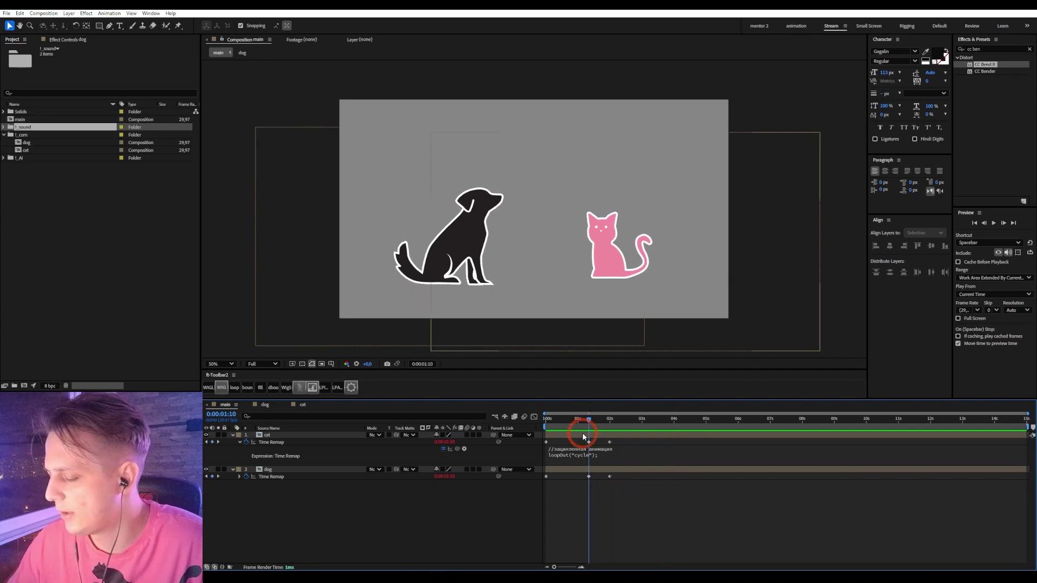
{"action": "left_click", "coordinate": [267, 435]}
{"action": "left_click", "coordinate": [269, 469], "text": "ctrl"}
{"action": "left_click", "coordinate": [354, 520]}
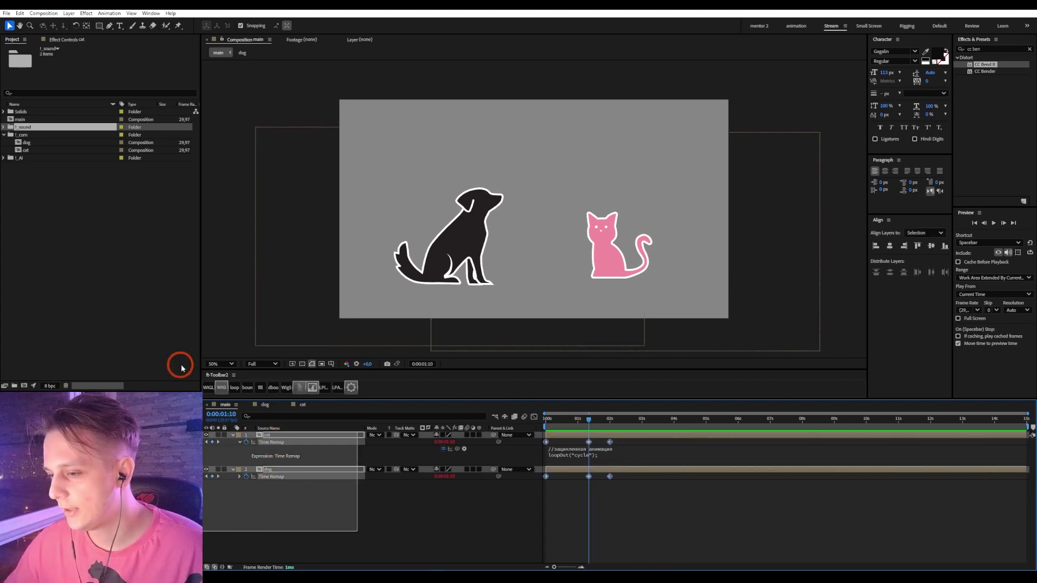
{"action": "left_click_drag", "start_coordinate": [442, 527], "coordinate": [718, 427]}
{"action": "left_click", "coordinate": [316, 502]}
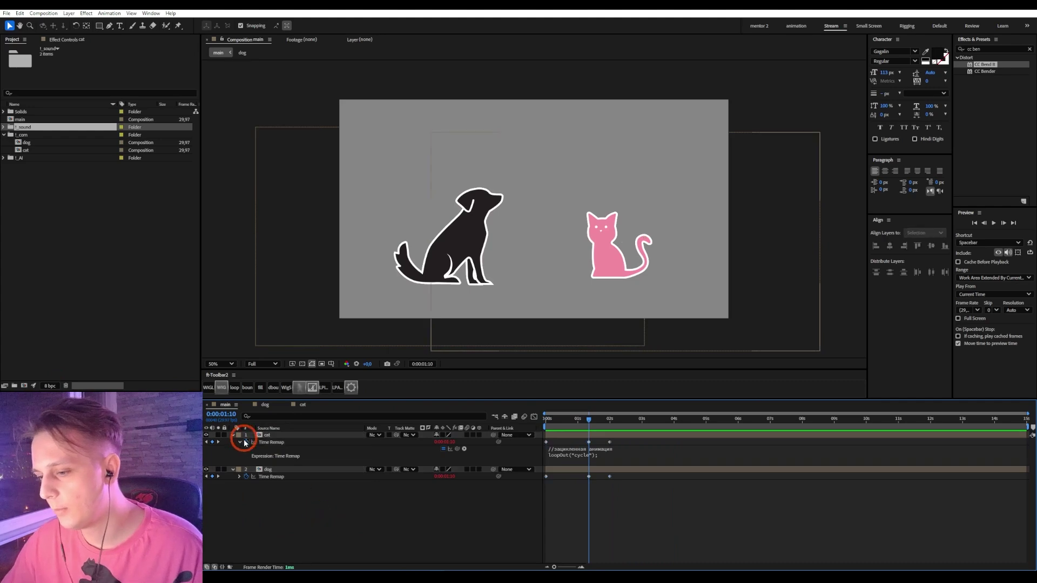
{"action": "left_click", "coordinate": [246, 442], "text": "alt"}
{"action": "left_click", "coordinate": [247, 456], "text": "alt"}
{"action": "left_click", "coordinate": [316, 356]}
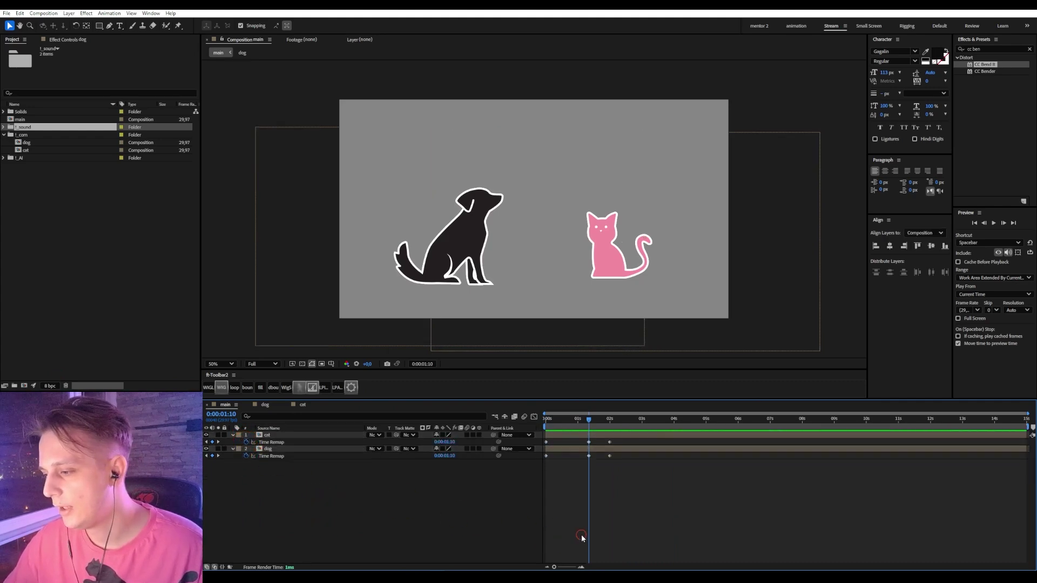
- Disable time remapping on both the cat and dog layers and check the frame at 0:00:00:03
{"action": "key", "text": "ctrl+a"}
{"action": "left_click", "coordinate": [368, 392]}
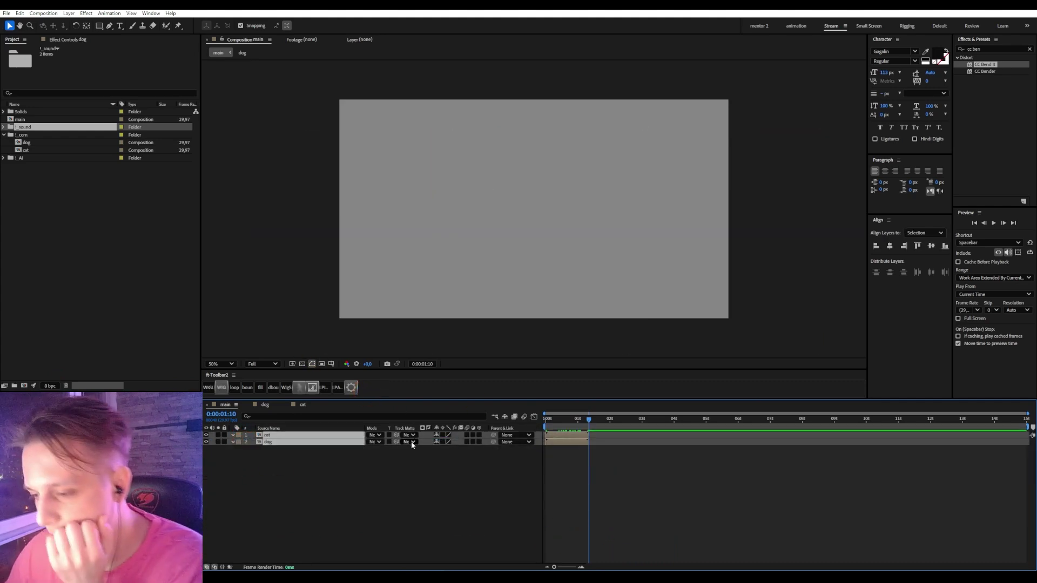
{"action": "left_click_drag", "start_coordinate": [578, 422], "coordinate": [549, 421]}
{"action": "left_click", "coordinate": [580, 502]}
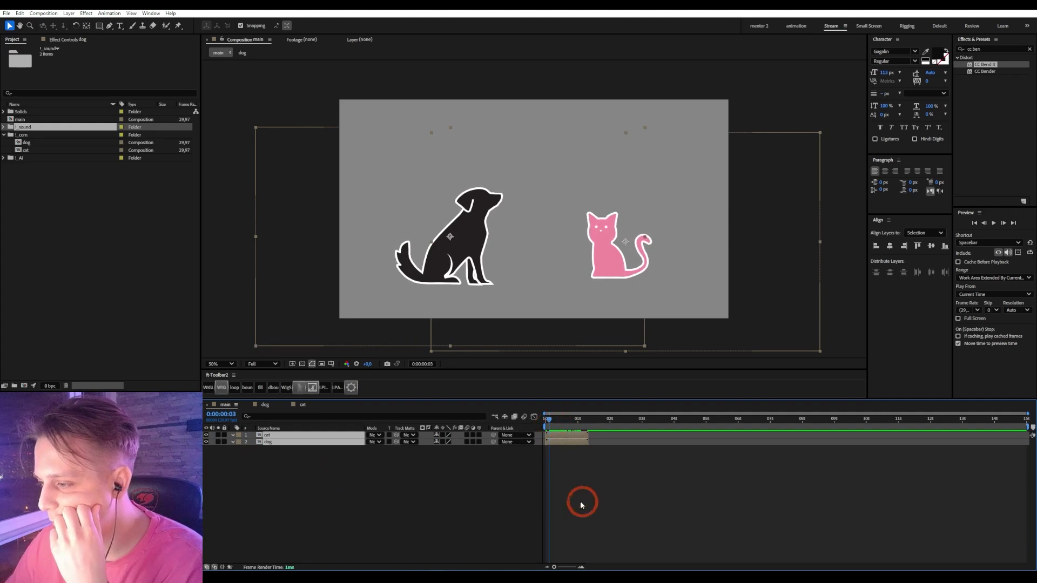
- Open the dog composition, collapse the animated properties of all its layers and check the frame at 0:00:00:12
{"action": "left_click", "coordinate": [271, 441]}
{"action": "double_click", "coordinate": [273, 443]}
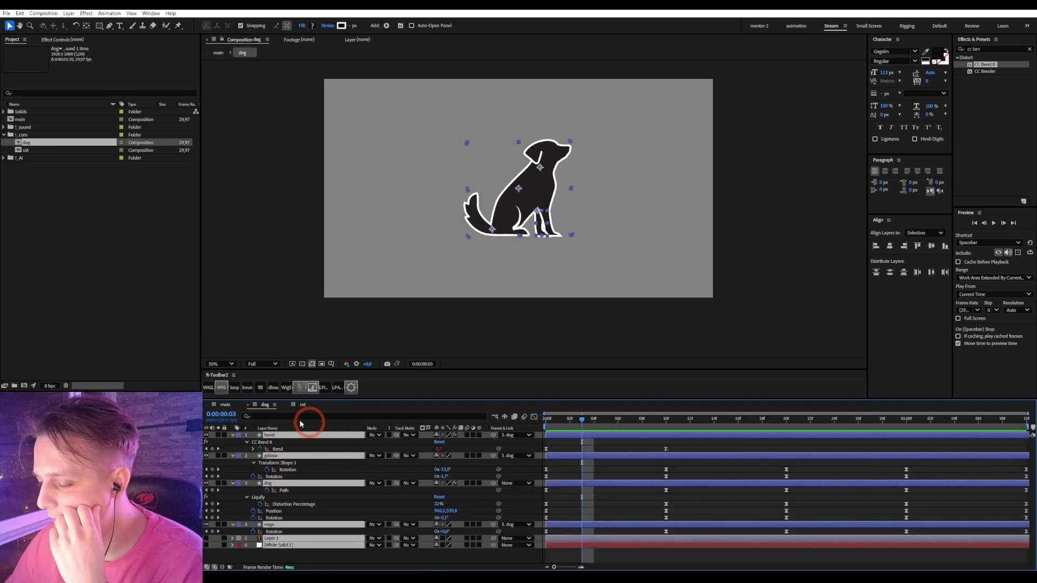
{"action": "key", "text": "Home"}
{"action": "key", "text": "ctrl+a"}
{"action": "key", "text": "u"}
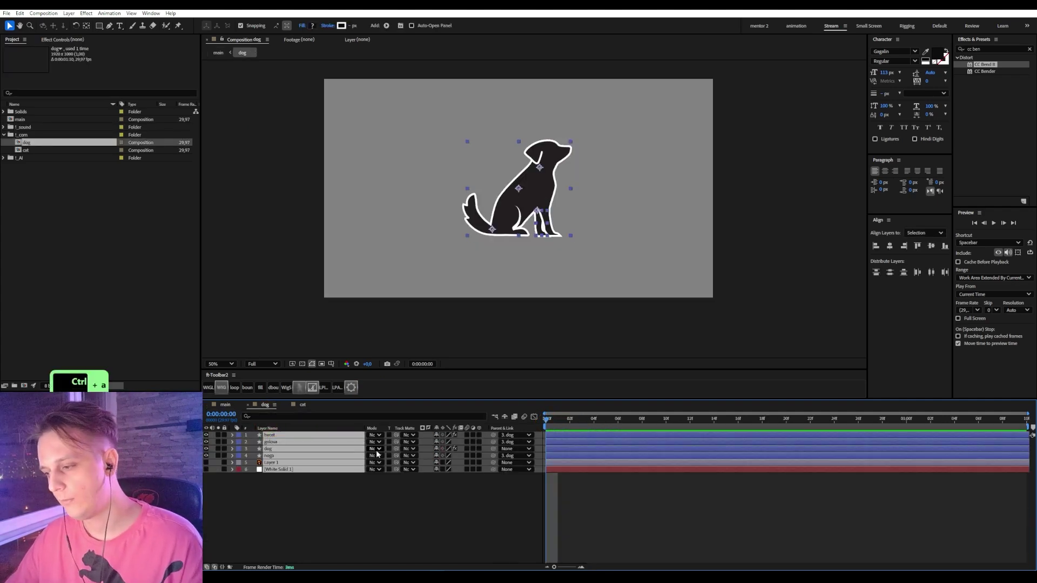
{"action": "left_click", "coordinate": [359, 500]}
{"action": "left_click_drag", "start_coordinate": [572, 420], "coordinate": [690, 423]}
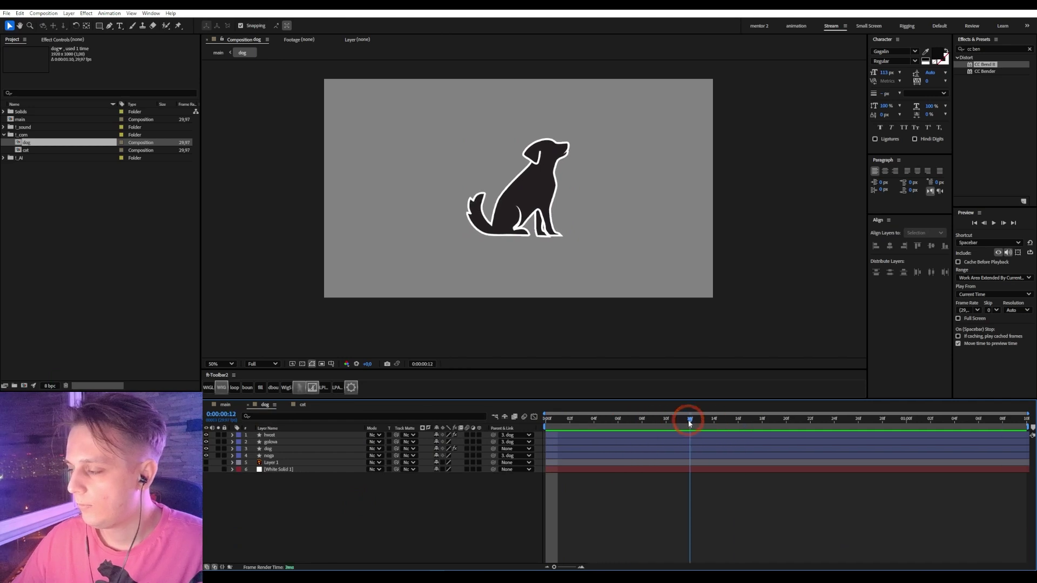
- Set the dog composition's duration to 0:00:09:00
{"action": "key", "text": "ctrl+k"}
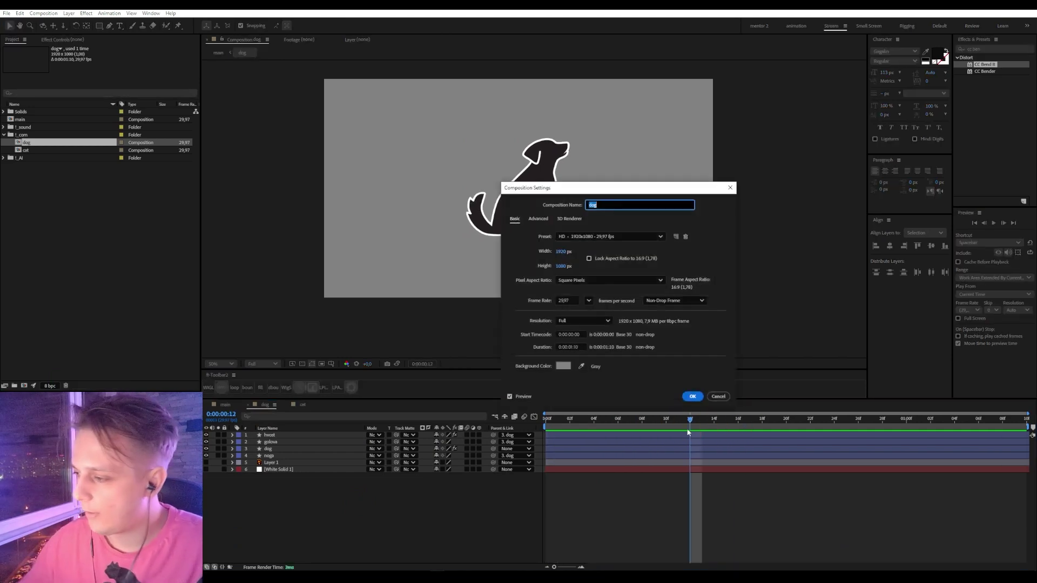
{"action": "left_click", "coordinate": [571, 347]}
{"action": "left_click", "coordinate": [670, 435]}
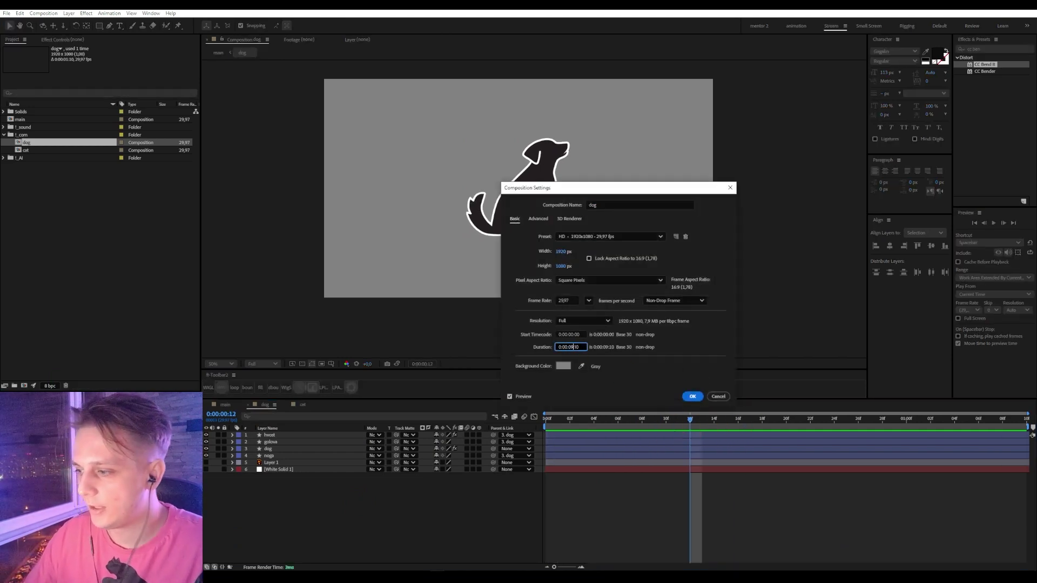
{"action": "key", "text": "BackSpace"}
{"action": "type", "text": "0-"}
{"action": "key", "text": "BackSpace"}
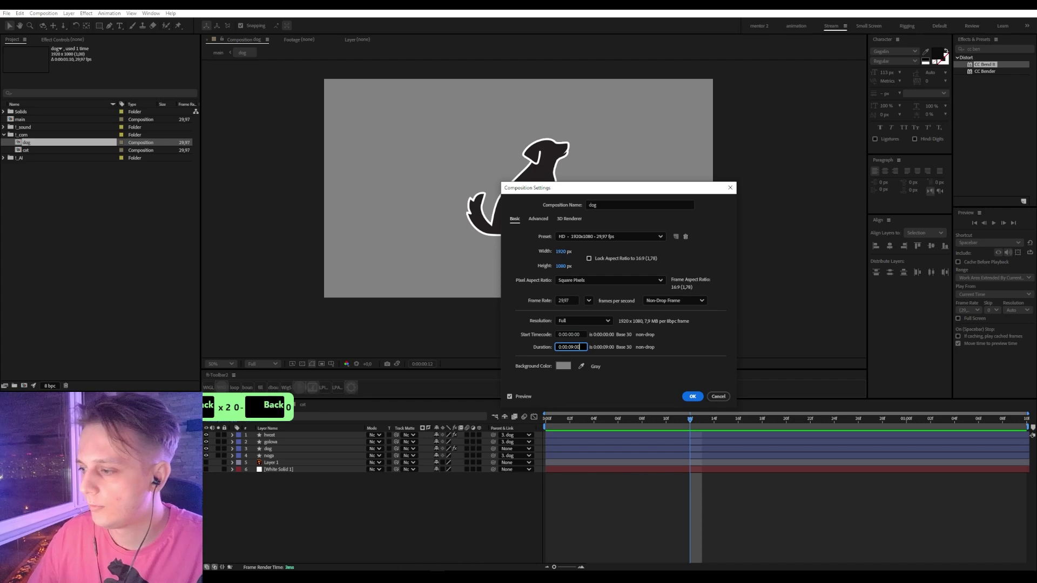
{"action": "type", "text": "0"}
{"action": "key", "text": "Return"}
- Extend all layers of the dog composition to the end of its timeline
{"action": "key", "text": "ctrl+a"}
{"action": "left_click_drag", "start_coordinate": [573, 567], "coordinate": [553, 567]}
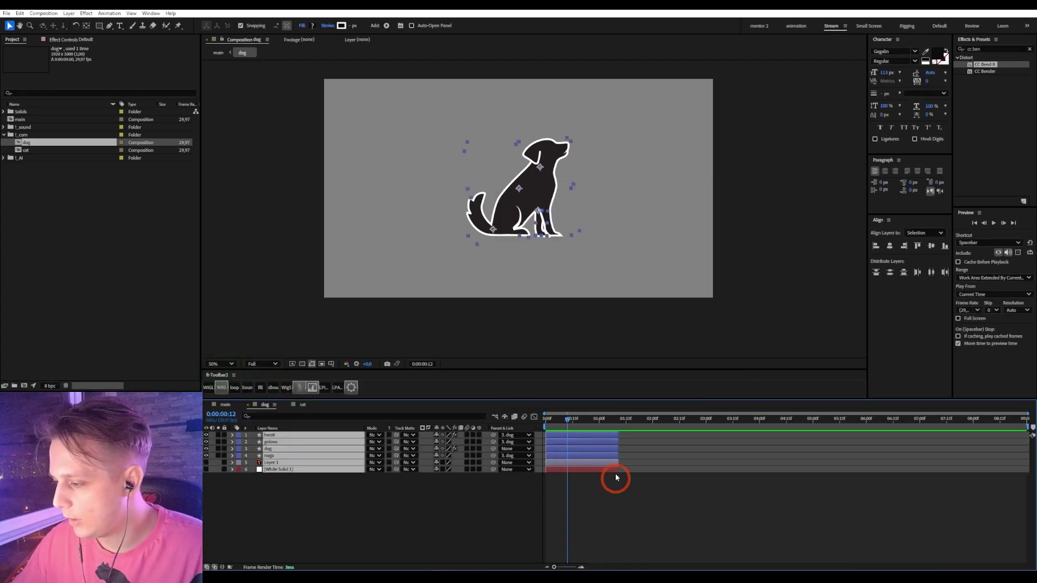
{"action": "left_click_drag", "start_coordinate": [618, 446], "coordinate": [1032, 485]}
{"action": "left_click", "coordinate": [949, 524]}
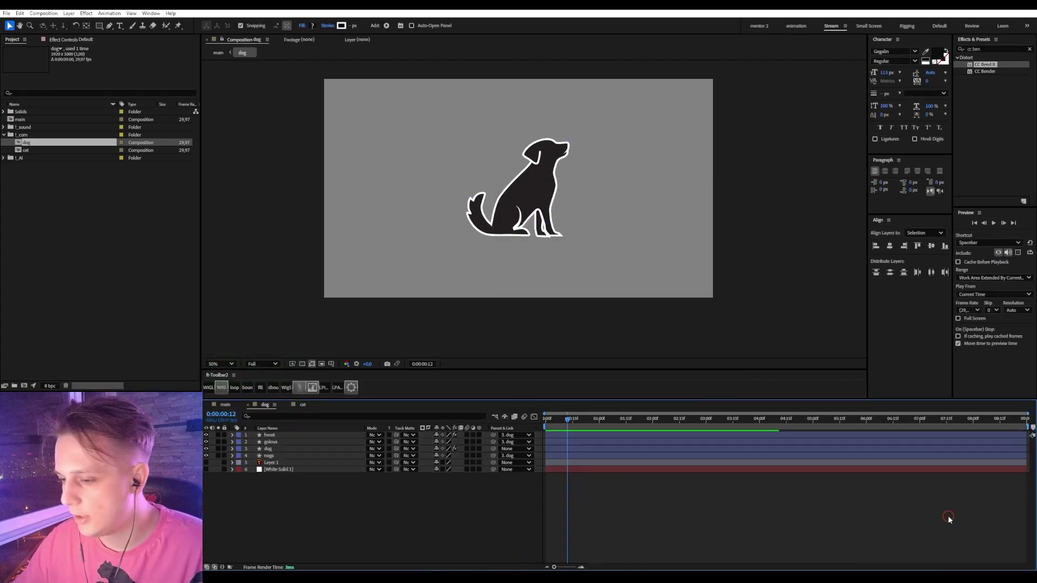
- Open the cat composition and set its duration to 0:00:09:00
{"action": "left_click", "coordinate": [307, 408]}
{"action": "left_click", "coordinate": [695, 478]}
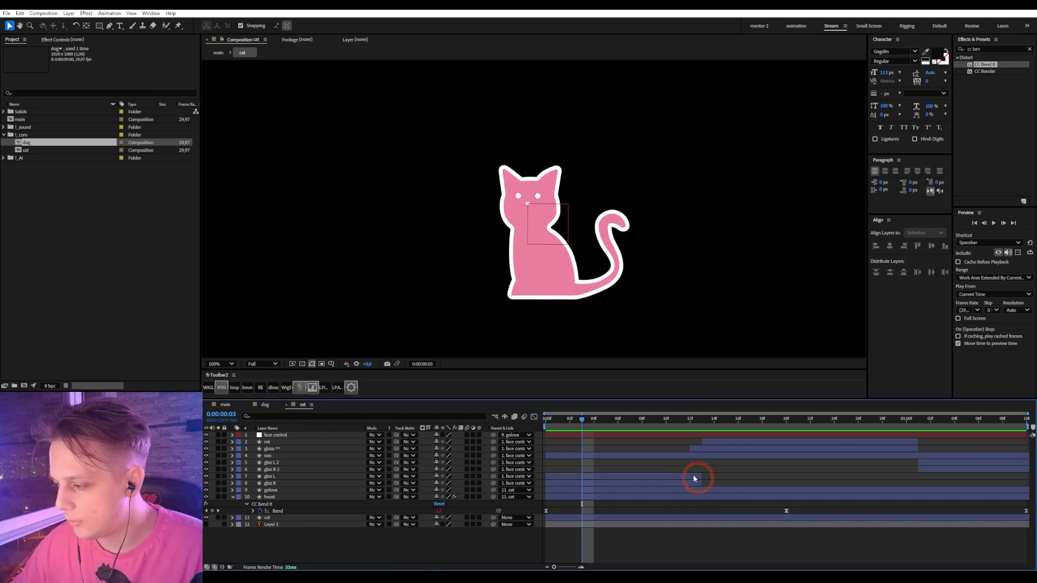
{"action": "key", "text": "ctrl+k"}
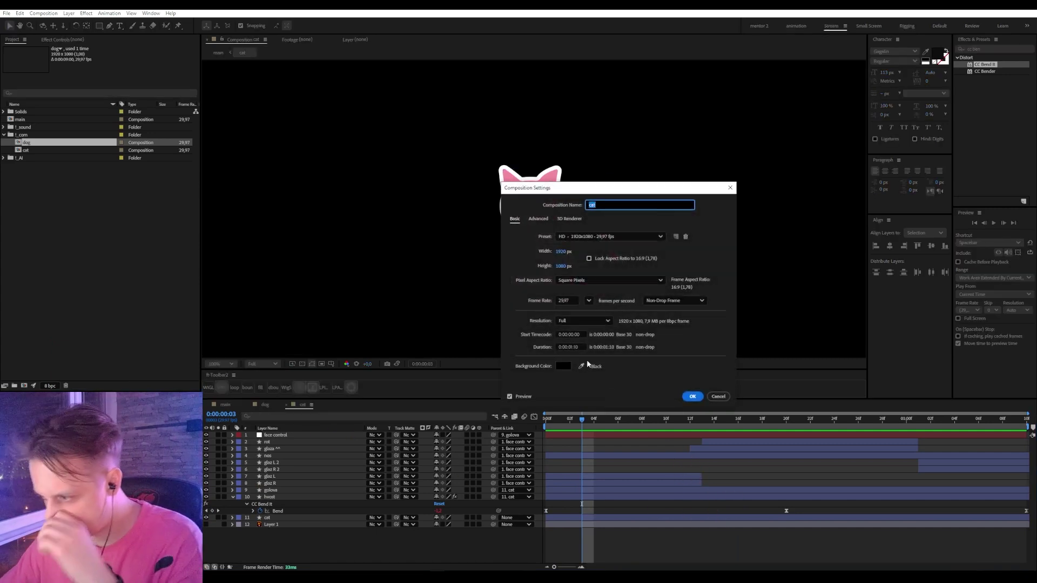
{"action": "left_click", "coordinate": [569, 346]}
{"action": "left_click", "coordinate": [632, 380]}
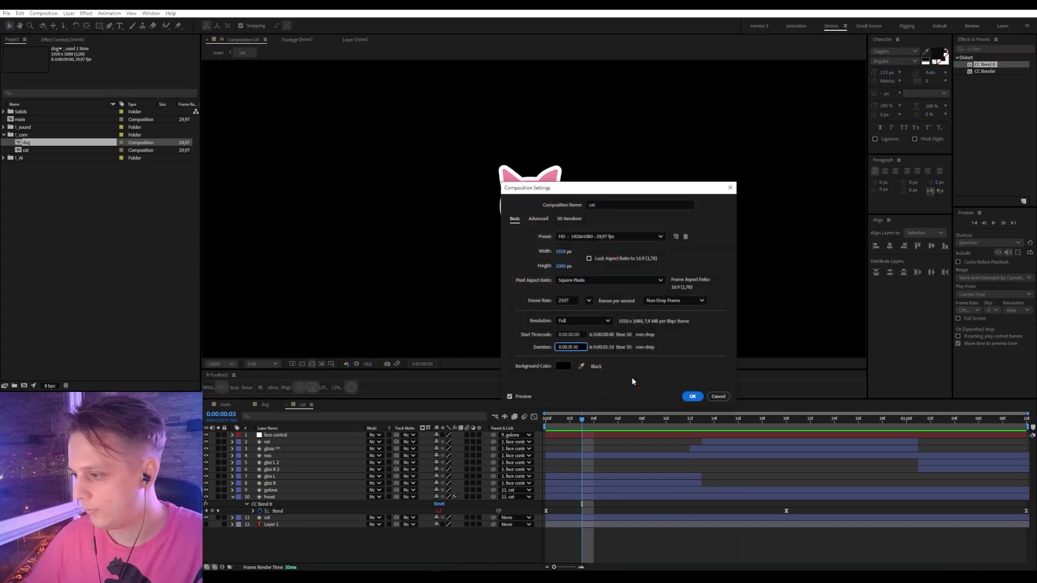
{"action": "key", "text": "BackSpace"}
{"action": "type", "text": "9"}
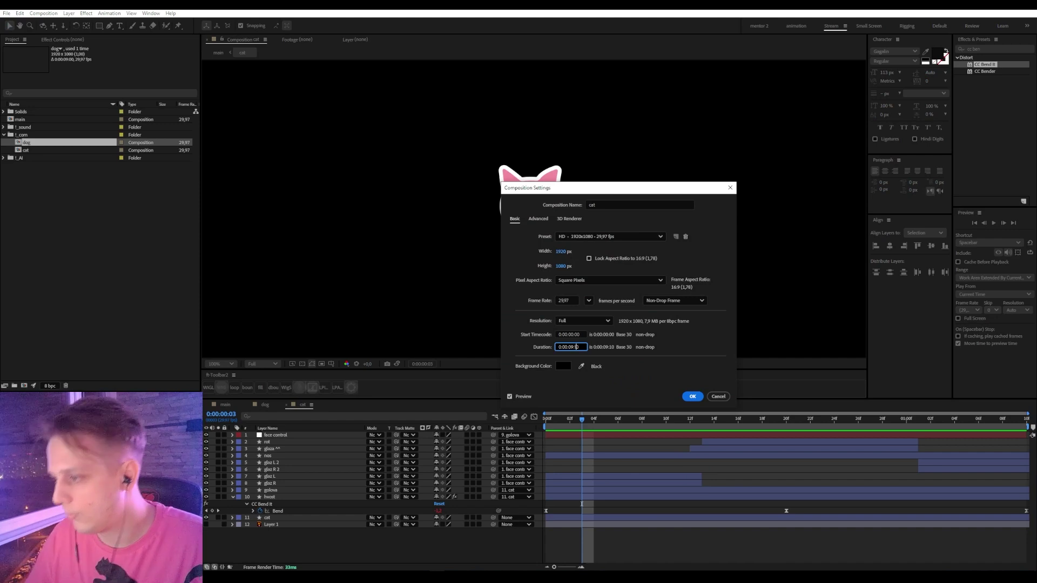
{"action": "type", "text": "0"}
{"action": "key", "text": "BackSpace"}
{"action": "key", "text": "BackSpace"}
{"action": "type", "text": "0"}
{"action": "key", "text": "Return"}
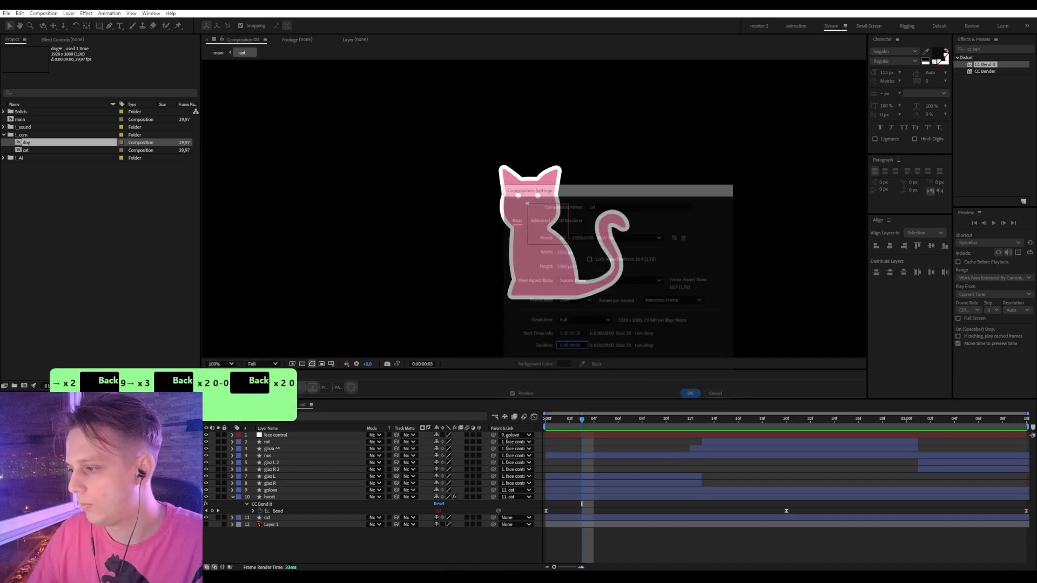
- Extend the second pair of eye layers, glaz L 2 and glaz R 2, to the end of the cat composition
{"action": "left_click_drag", "start_coordinate": [572, 567], "coordinate": [536, 564]}
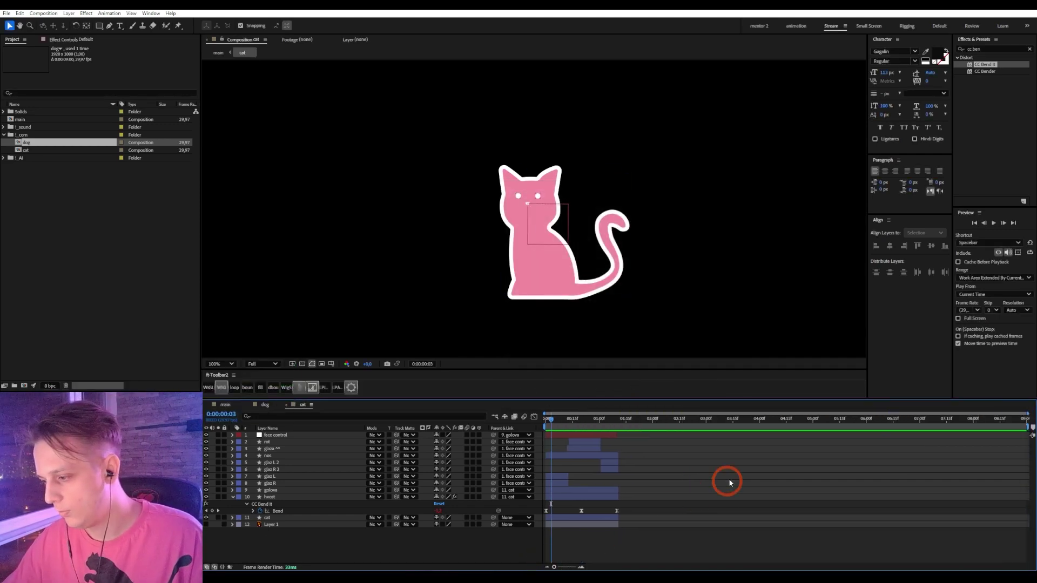
{"action": "key", "text": "ctrl+a"}
{"action": "left_click", "coordinate": [648, 492]}
{"action": "left_click", "coordinate": [613, 463]}
{"action": "left_click", "coordinate": [615, 469], "text": "shift"}
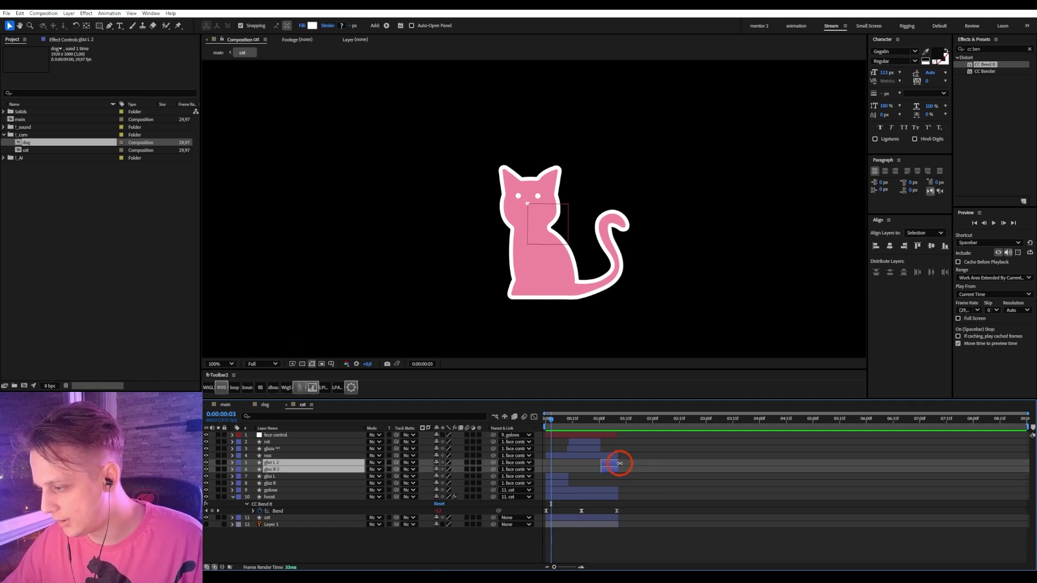
{"action": "left_click_drag", "start_coordinate": [618, 466], "coordinate": [1006, 467]}
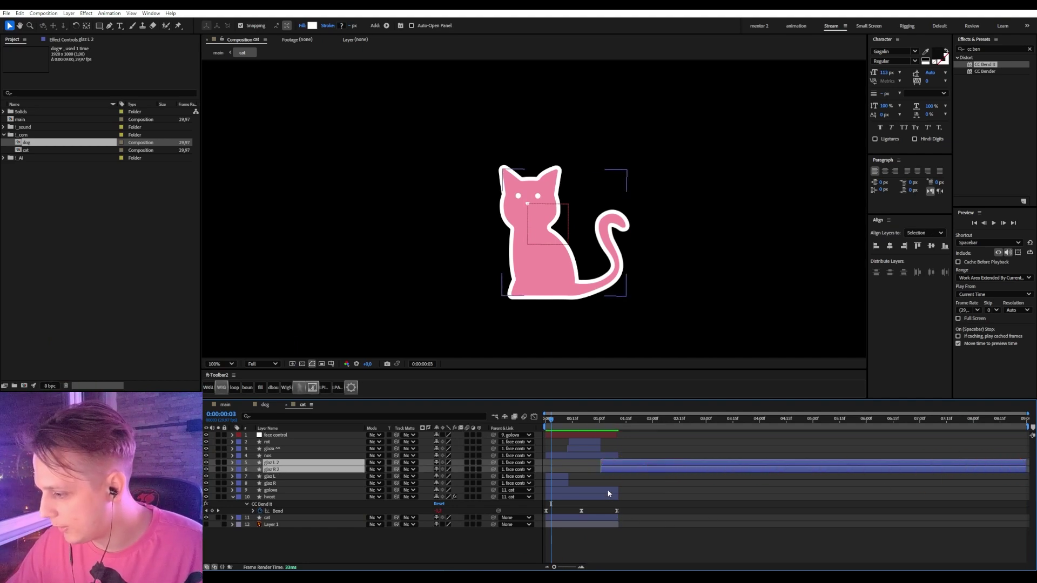
- Extend the head, tail, cat, Layer 1, face control and nose layers to the end of the cat composition
{"action": "left_click", "coordinate": [609, 494]}
{"action": "left_click", "coordinate": [602, 524], "text": "shift"}
{"action": "left_click_drag", "start_coordinate": [619, 493], "coordinate": [1024, 499]}
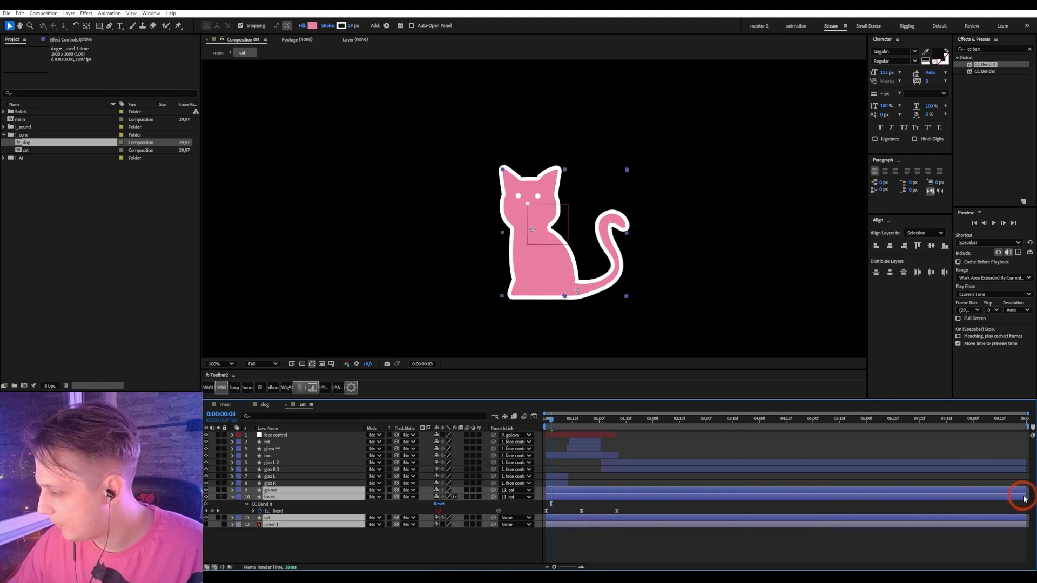
{"action": "left_click_drag", "start_coordinate": [618, 436], "coordinate": [1025, 435]}
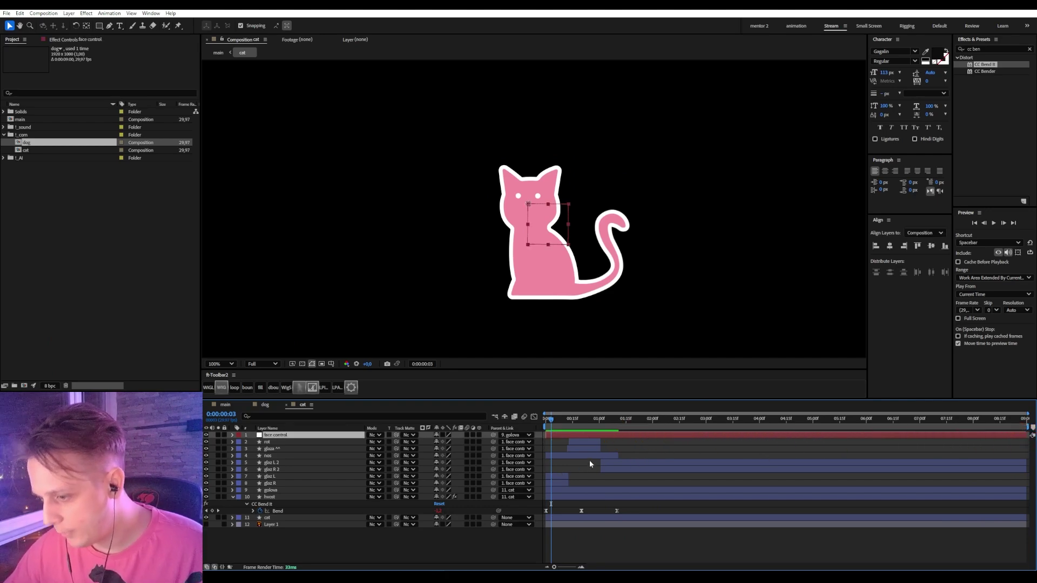
{"action": "left_click", "coordinate": [608, 456]}
{"action": "left_click_drag", "start_coordinate": [618, 456], "coordinate": [1025, 455]}
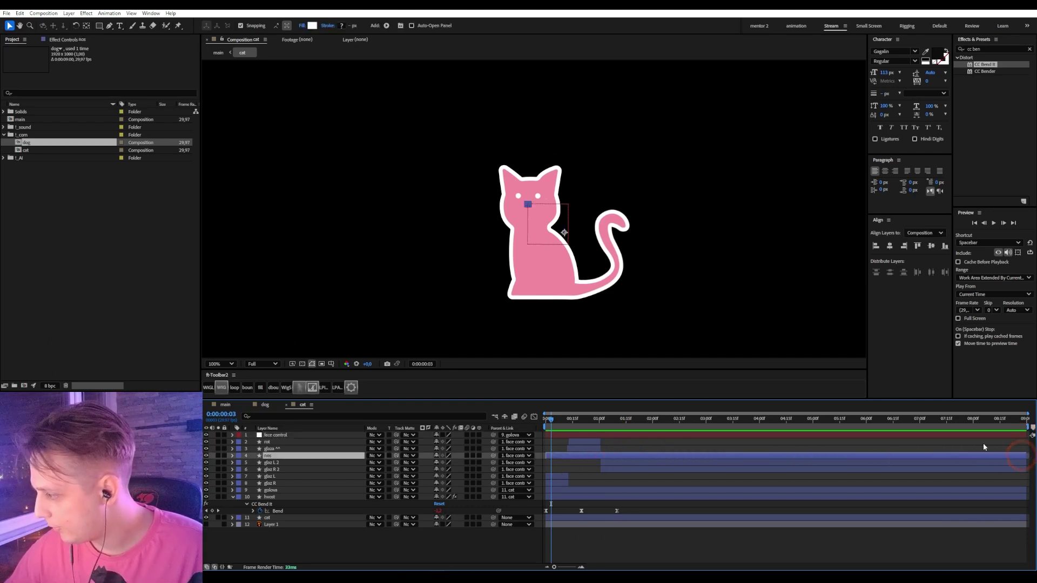
- Check the cat's early frames around 0:00:00:05 and collapse the animated properties of all cat layers
{"action": "left_click_drag", "start_coordinate": [605, 422], "coordinate": [552, 434]}
{"action": "key", "text": "ctrl+a"}
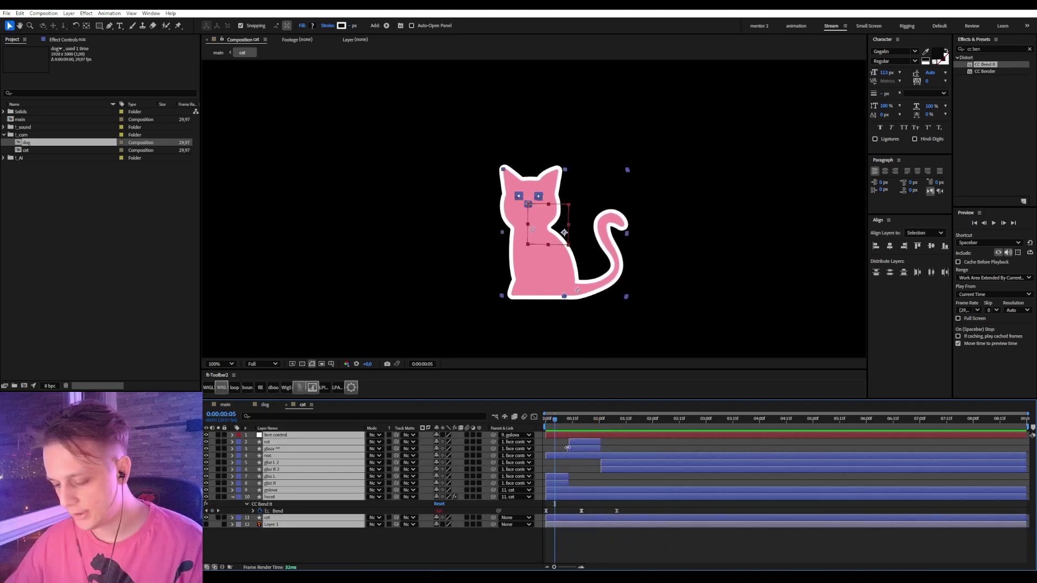
{"action": "key", "text": "u"}
{"action": "left_click", "coordinate": [584, 491]}
{"action": "key", "text": "u"}
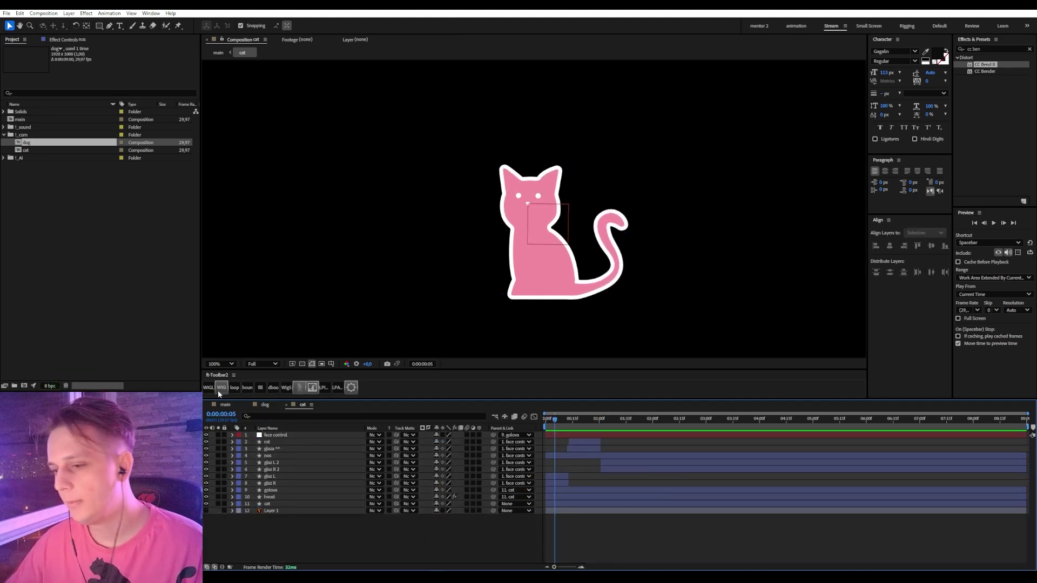
- Open the main composition and check the dog and cat together at 0:00:00:10
{"action": "double_click", "coordinate": [20, 119]}
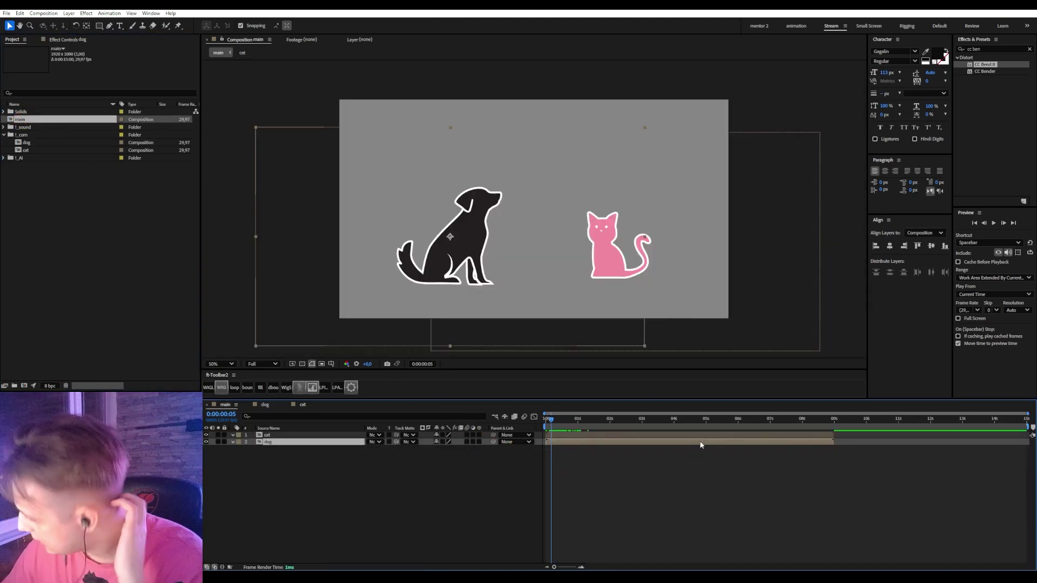
{"action": "left_click", "coordinate": [308, 491]}
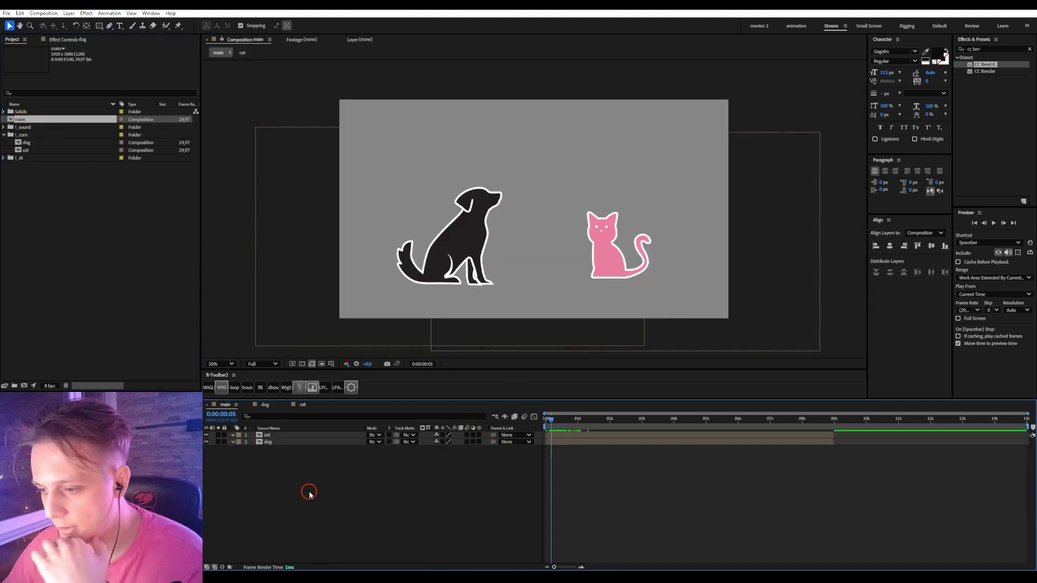
{"action": "left_click", "coordinate": [550, 421]}
{"action": "left_click_drag", "start_coordinate": [550, 420], "coordinate": [556, 421]}
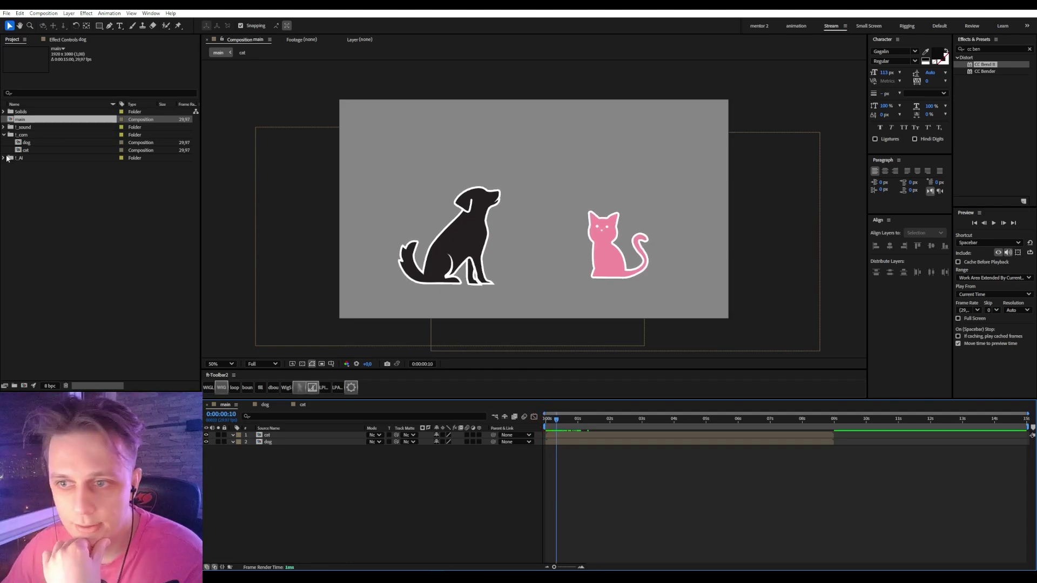
- Add lay-sobaki.mp3 from the sound folder beneath the dog layer in the main composition and reveal its audio levels
{"action": "left_click", "coordinate": [4, 127]}
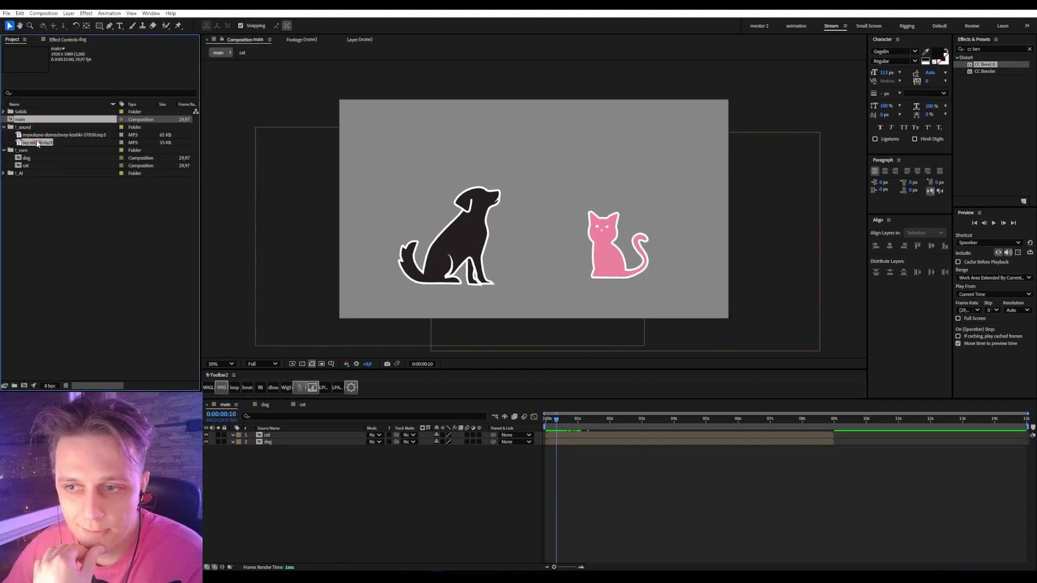
{"action": "left_click_drag", "start_coordinate": [37, 142], "coordinate": [598, 469]}
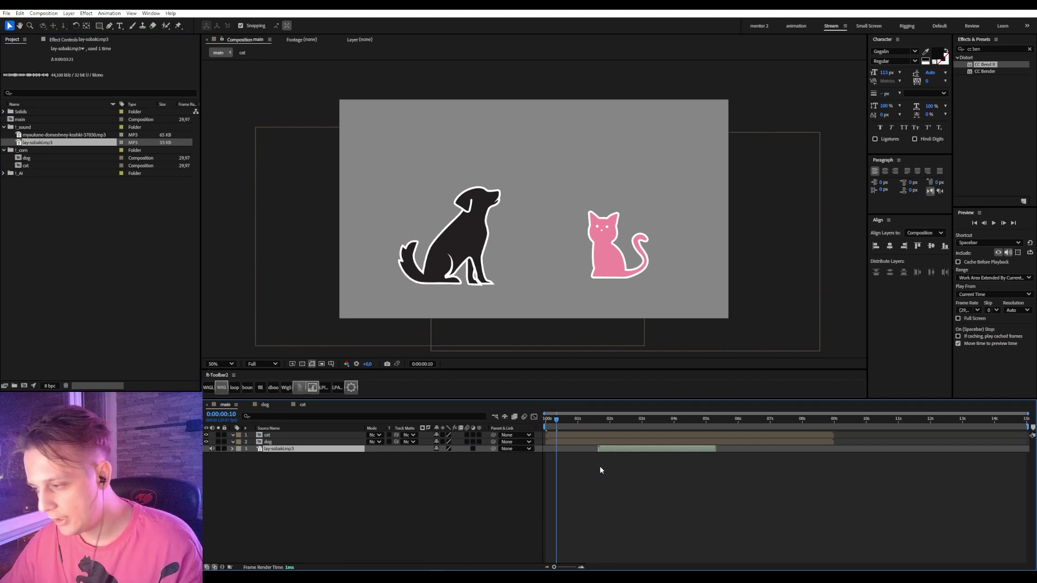
{"action": "key", "text": "l"}
{"action": "left_click", "coordinate": [611, 449]}
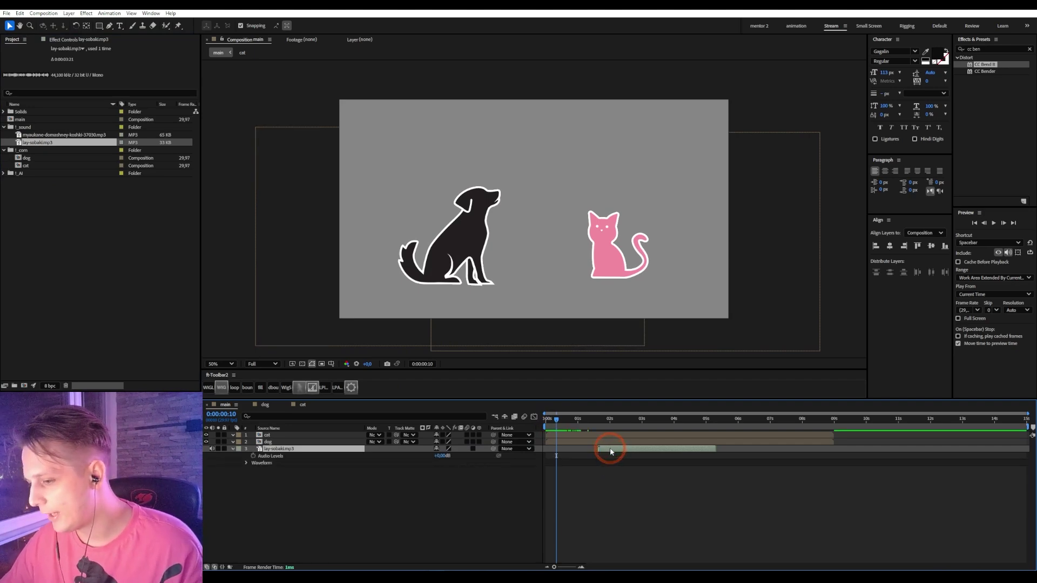
- Transfer the lay-sobaki.mp3 layer from the main composition into the dog composition and align its start with the timeline's beginning
{"action": "double_click", "coordinate": [268, 442]}
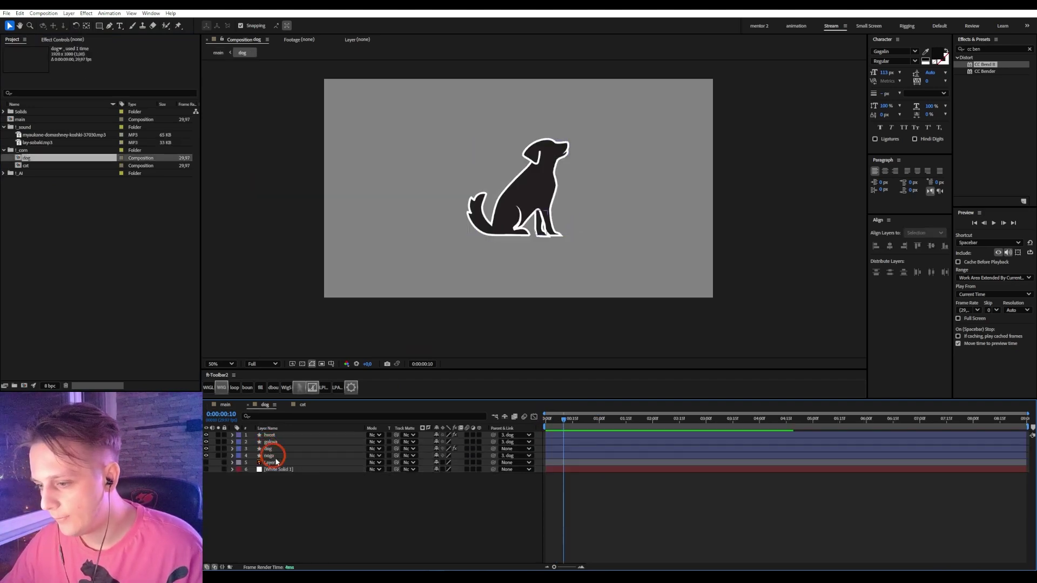
{"action": "left_click", "coordinate": [291, 508]}
{"action": "key", "text": "ctrl+v"}
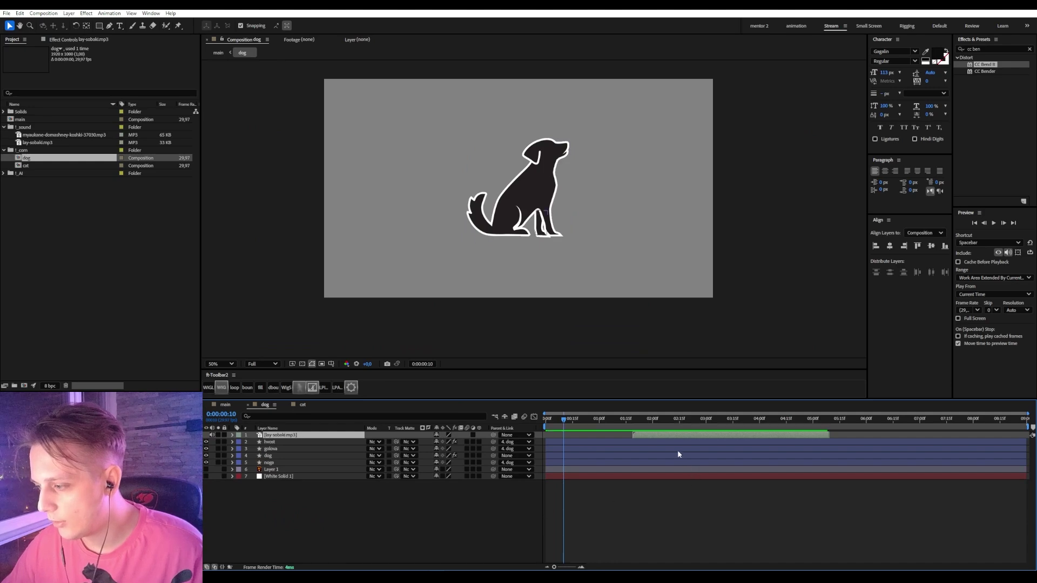
{"action": "left_click", "coordinate": [632, 435]}
{"action": "left_click_drag", "start_coordinate": [632, 435], "coordinate": [543, 436]}
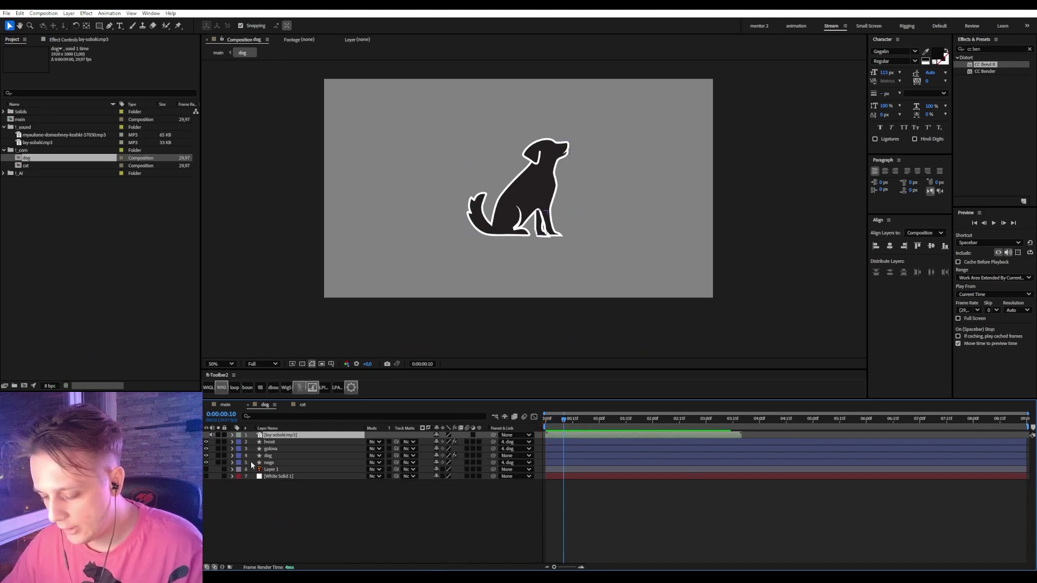
- Show the waveform of the lay-sobaki.mp3 layer and trim its in point to 0:00:02:01, just before the fourth bark
{"action": "key", "text": "l"}
{"action": "key", "text": "l"}
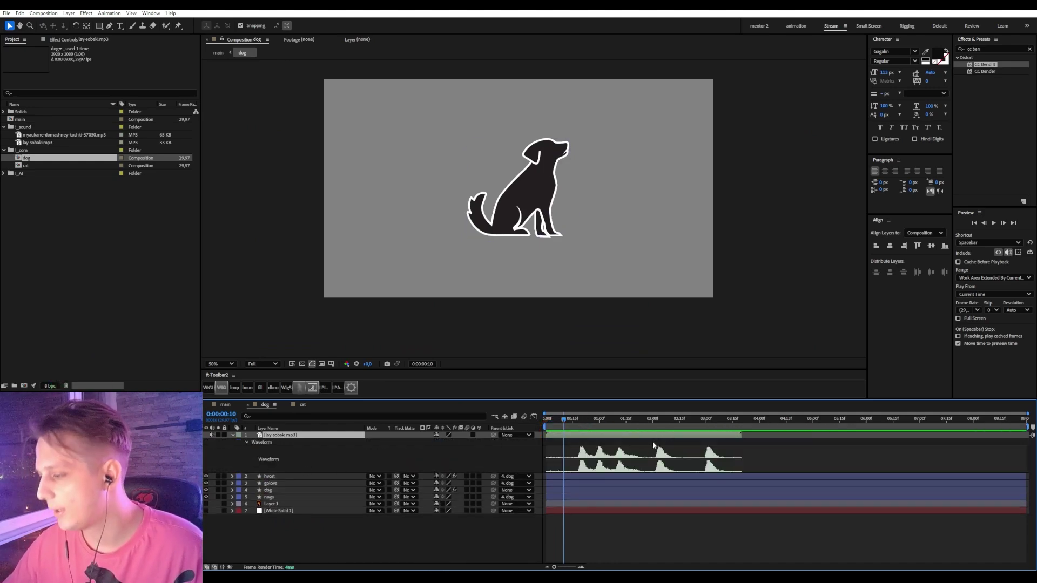
{"action": "left_click_drag", "start_coordinate": [580, 429], "coordinate": [654, 435]}
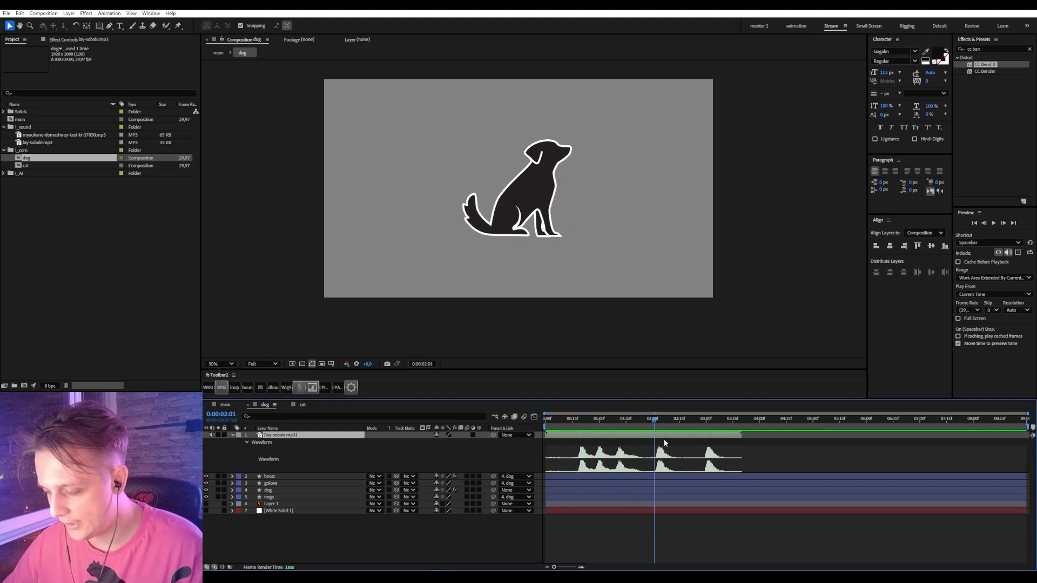
{"action": "key", "text": "alt+bracketleft"}
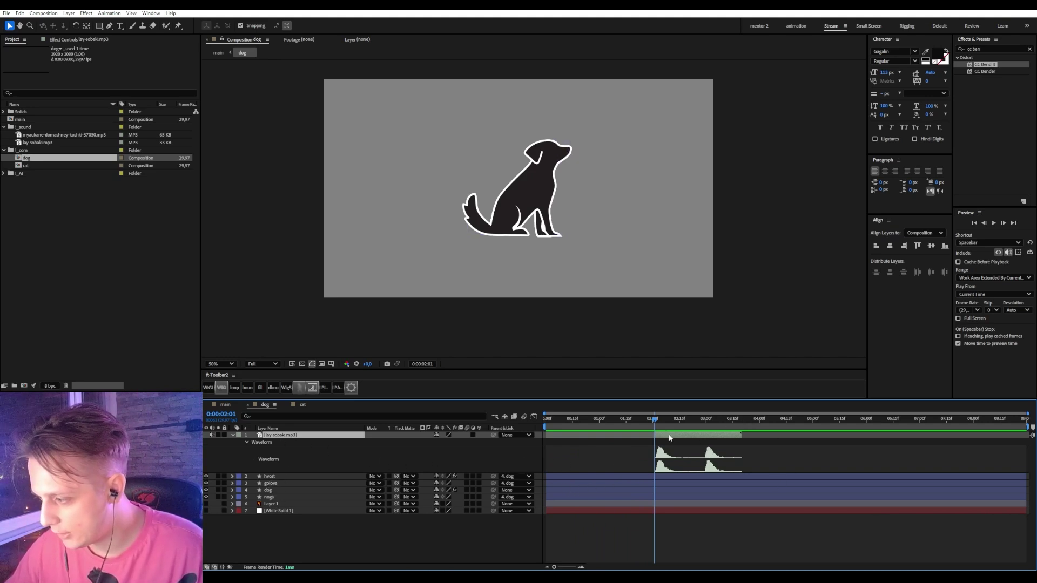
- Move the trimmed bark audio to the start of the dog composition and play it from the first frame
{"action": "left_click_drag", "start_coordinate": [670, 438], "coordinate": [559, 436]}
{"action": "key", "text": "Home"}
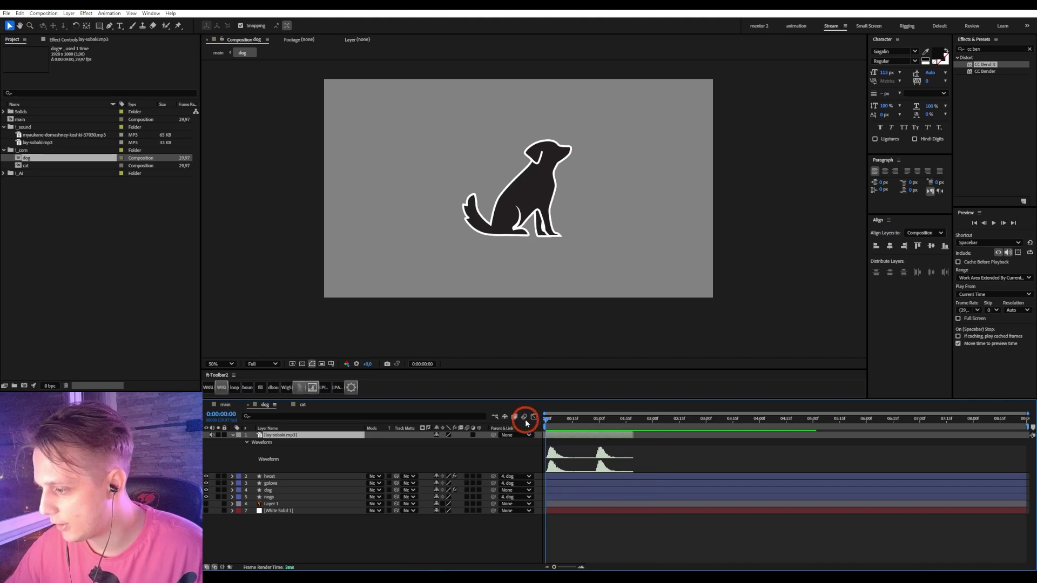
{"action": "key", "text": "space"}
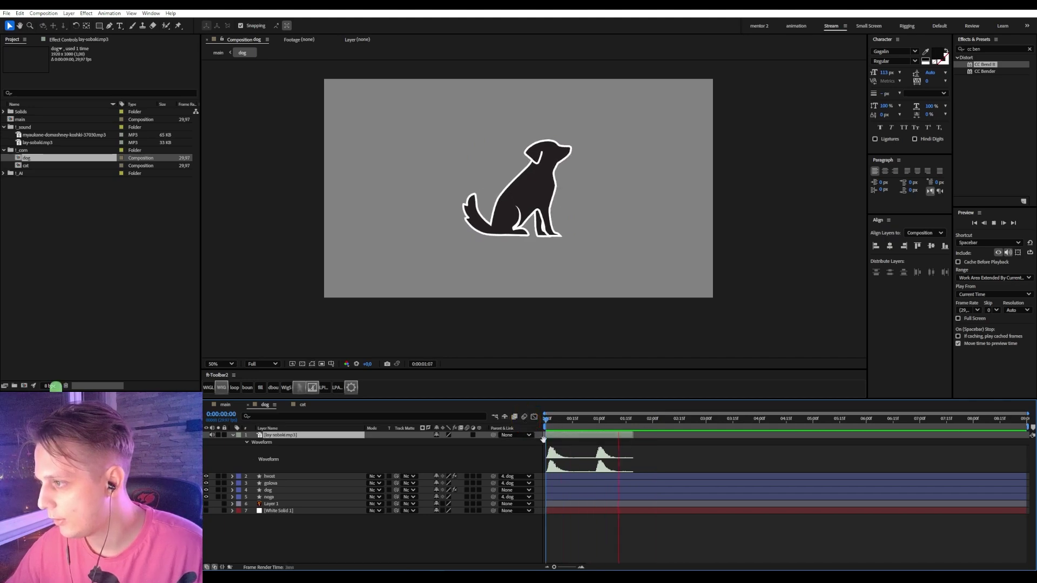
- Stop the preview, collapse all expanded layer properties in the dog composition and scrub through the animation
{"action": "left_click", "coordinate": [669, 488]}
{"action": "left_click", "coordinate": [641, 456]}
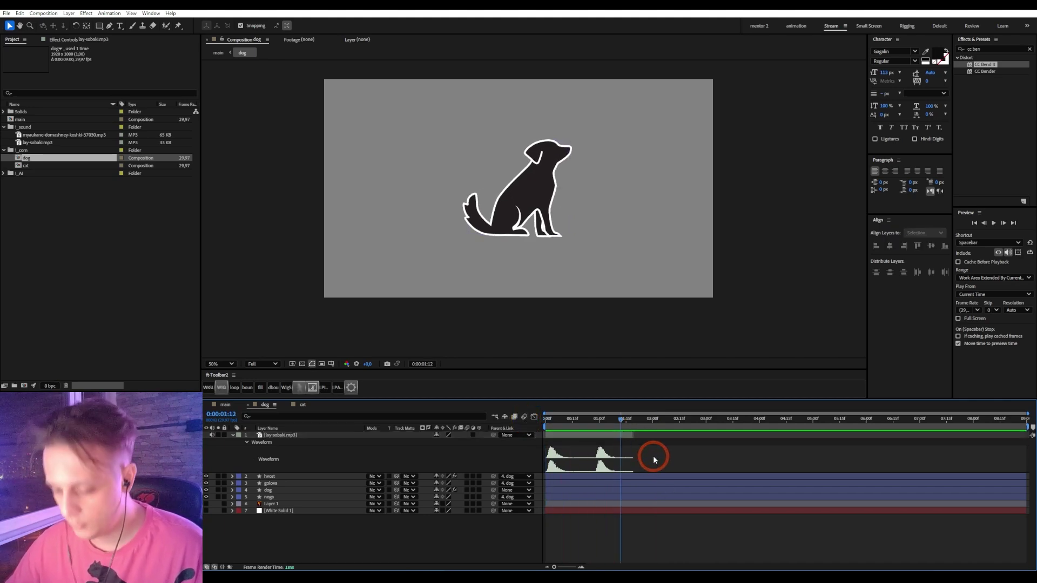
{"action": "key", "text": "ctrl+a"}
{"action": "key", "text": "u"}
{"action": "key", "text": "u"}
{"action": "left_click", "coordinate": [637, 484]}
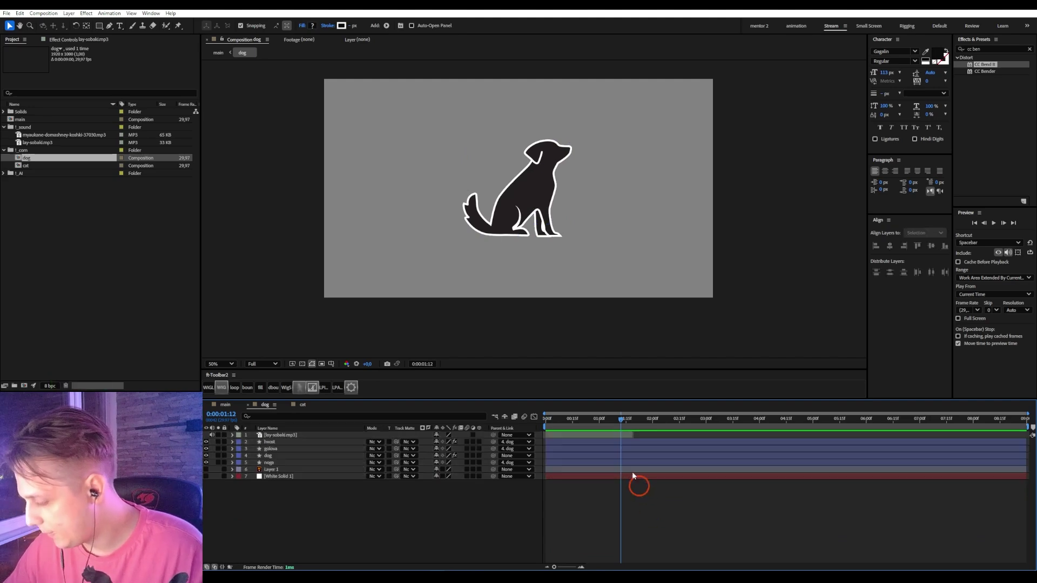
{"action": "left_click_drag", "start_coordinate": [607, 424], "coordinate": [572, 412]}
{"action": "key", "text": "space"}
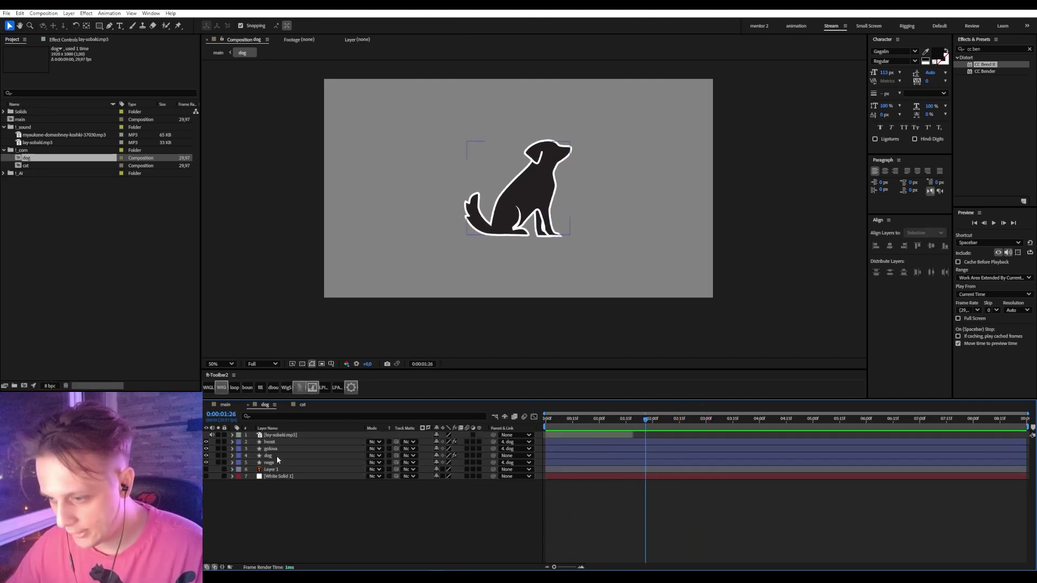
- Reveal the keyframed properties of the dog layer
{"action": "left_click", "coordinate": [270, 455]}
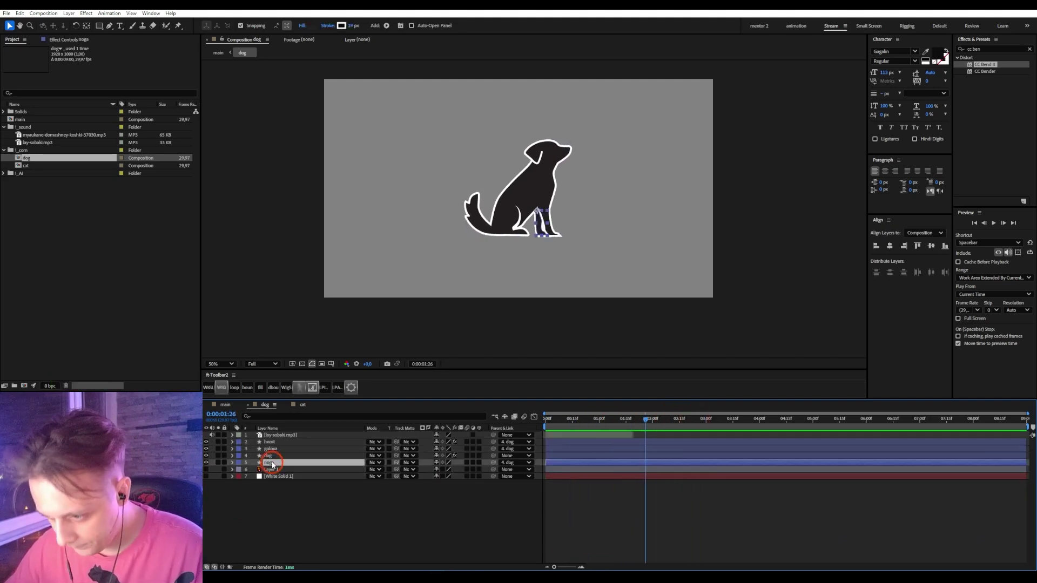
{"action": "key", "text": "u"}
{"action": "left_click", "coordinate": [673, 486]}
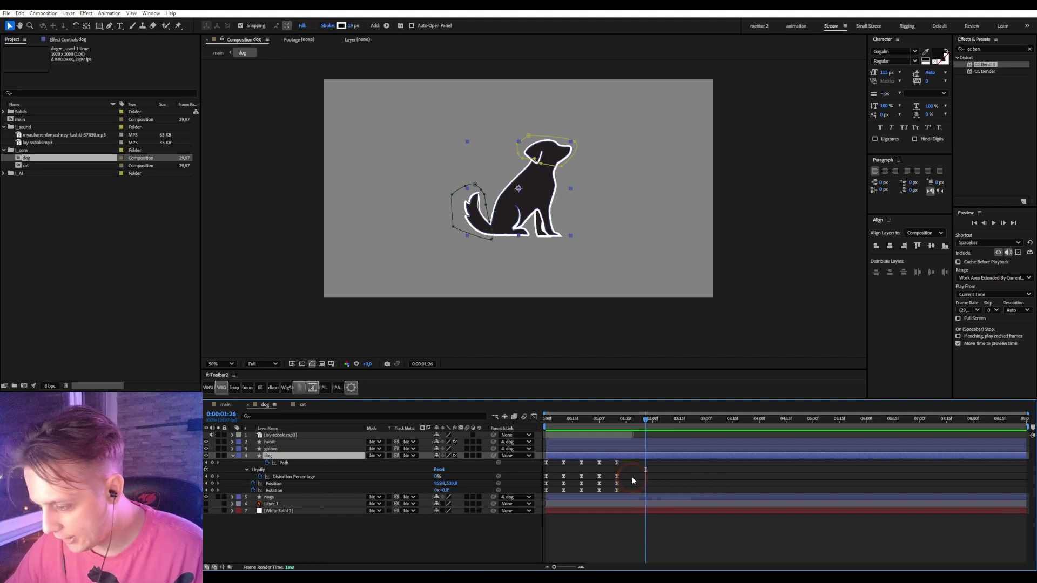
- Try to repeat the dog layer's animation by pasting a copy of all its keyframes at 0:00:01:10
{"action": "left_click_drag", "start_coordinate": [638, 465], "coordinate": [516, 510]}
{"action": "left_click", "coordinate": [618, 422]}
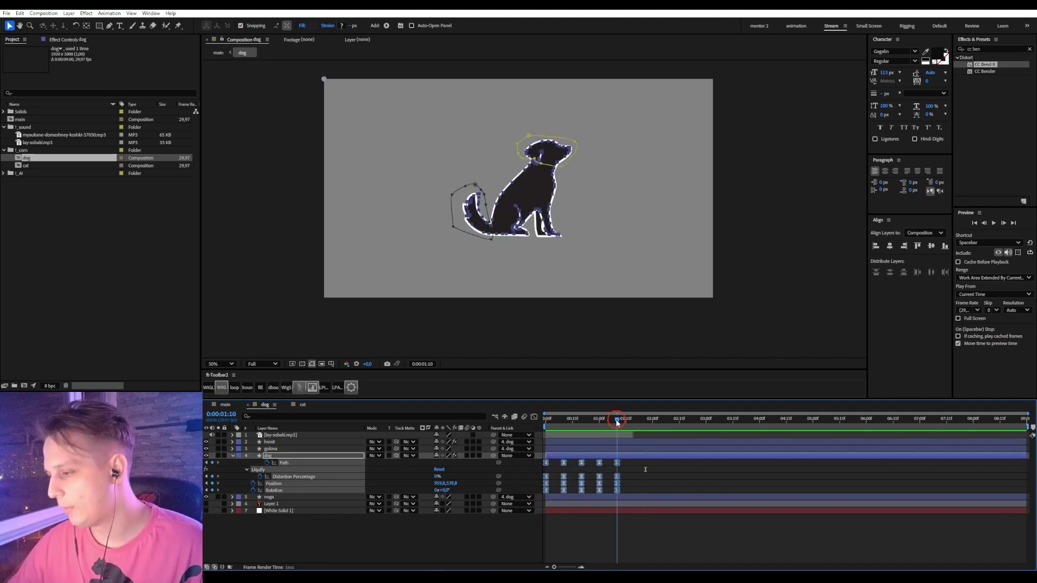
{"action": "key", "text": "ctrl+c"}
{"action": "key", "text": "ctrl+v"}
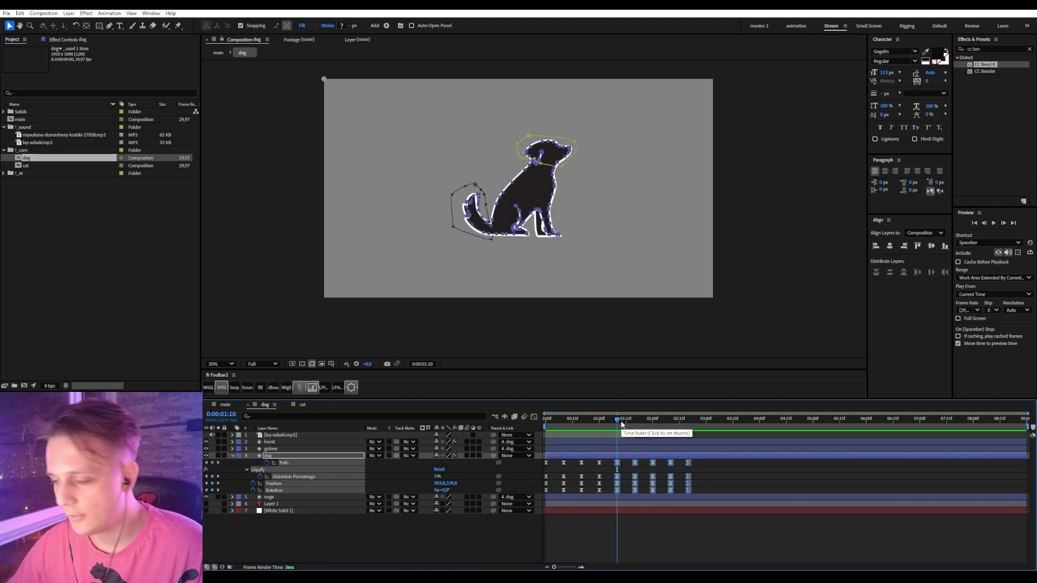
{"action": "key", "text": "ctrl+z"}
{"action": "left_click", "coordinate": [286, 427]}
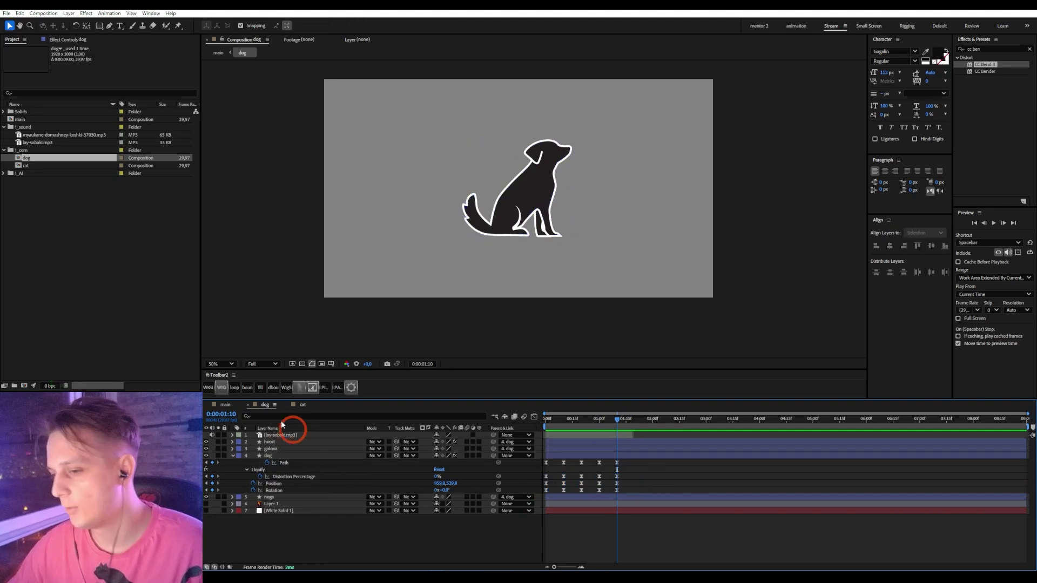
{"action": "left_click", "coordinate": [634, 472]}
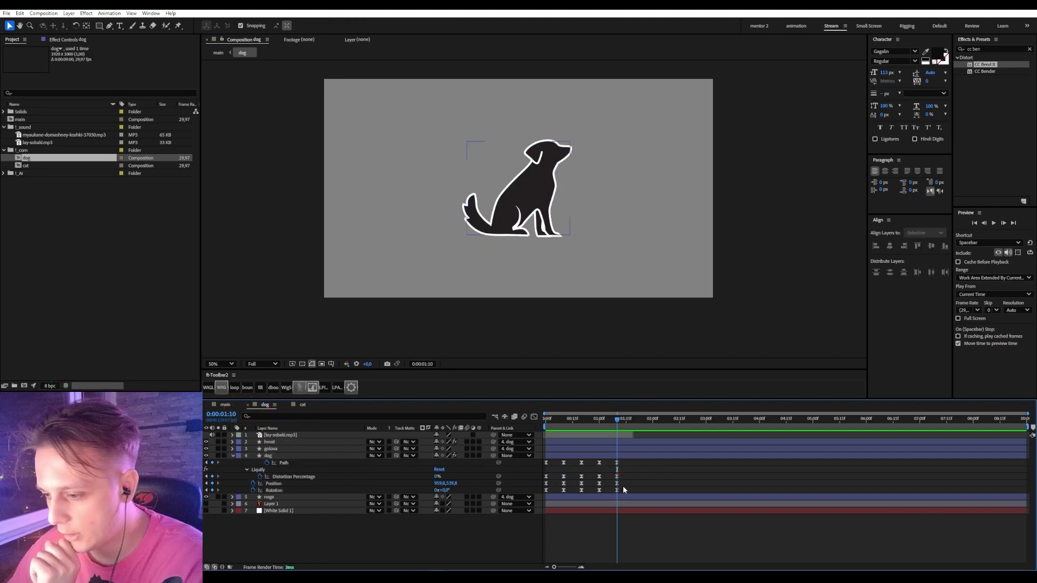
- Apply the loop expression to the Distortion Percentage keyframes of the dog layer's Liquify effect
{"action": "left_click_drag", "start_coordinate": [621, 474], "coordinate": [540, 478]}
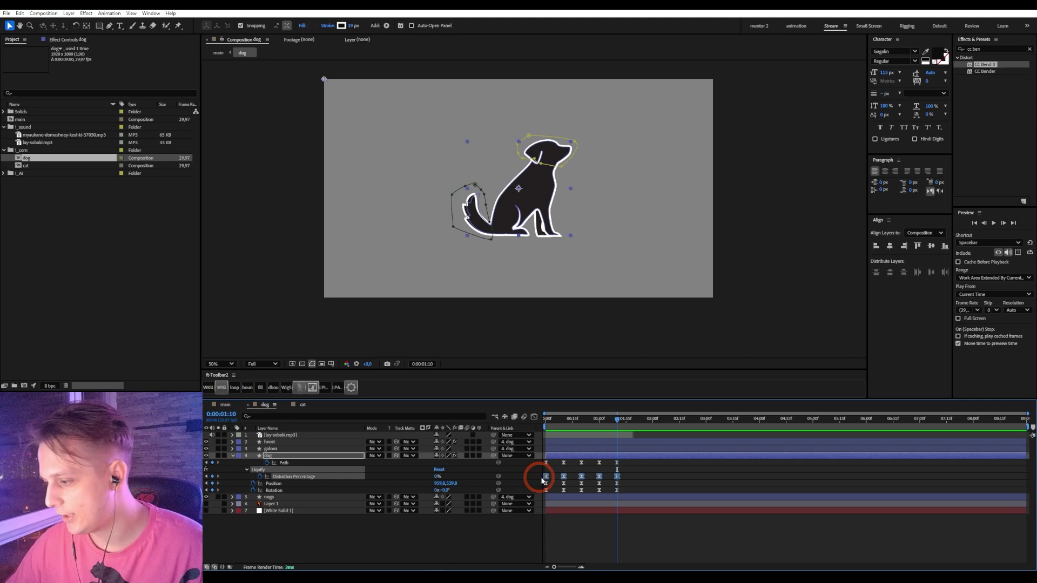
{"action": "left_click", "coordinate": [632, 478]}
{"action": "left_click_drag", "start_coordinate": [633, 480], "coordinate": [502, 492]}
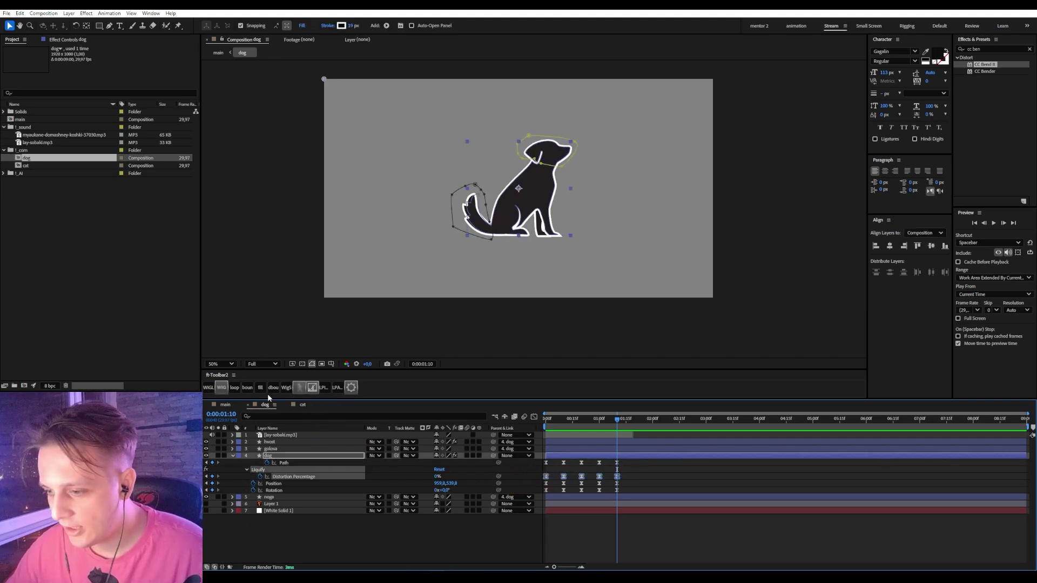
{"action": "left_click", "coordinate": [236, 389]}
{"action": "left_click", "coordinate": [666, 483]}
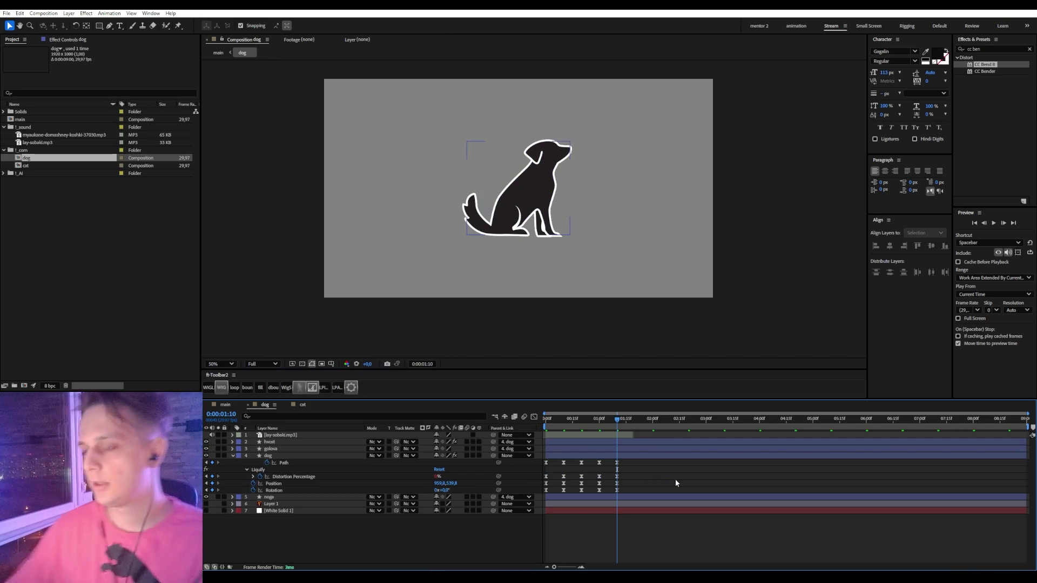
- Reveal the keyframed properties of the golova layer and move the current time to 0:00:02:00
{"action": "left_click", "coordinate": [273, 449]}
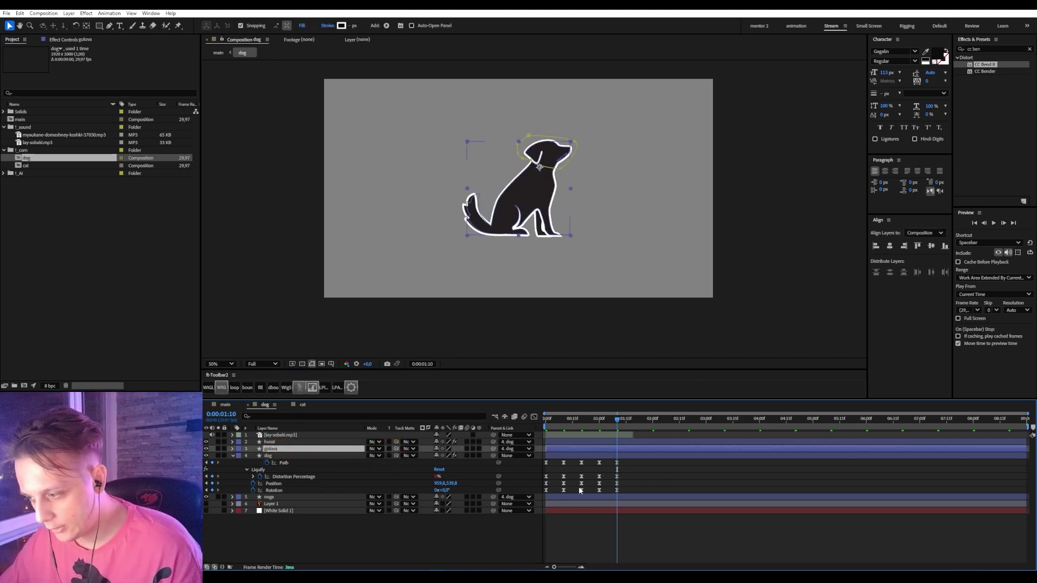
{"action": "key", "text": "u"}
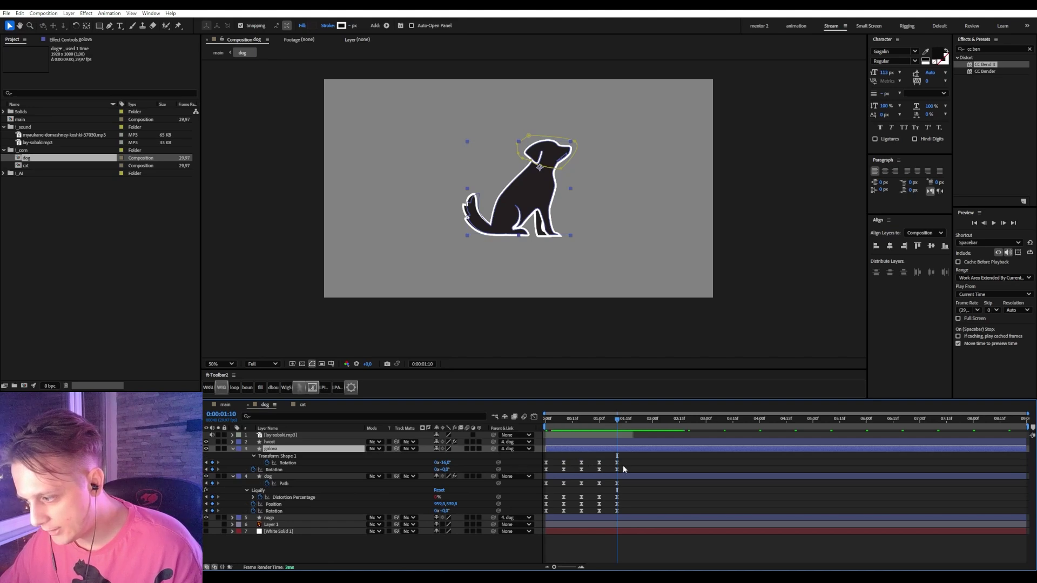
{"action": "left_click_drag", "start_coordinate": [632, 460], "coordinate": [514, 473]}
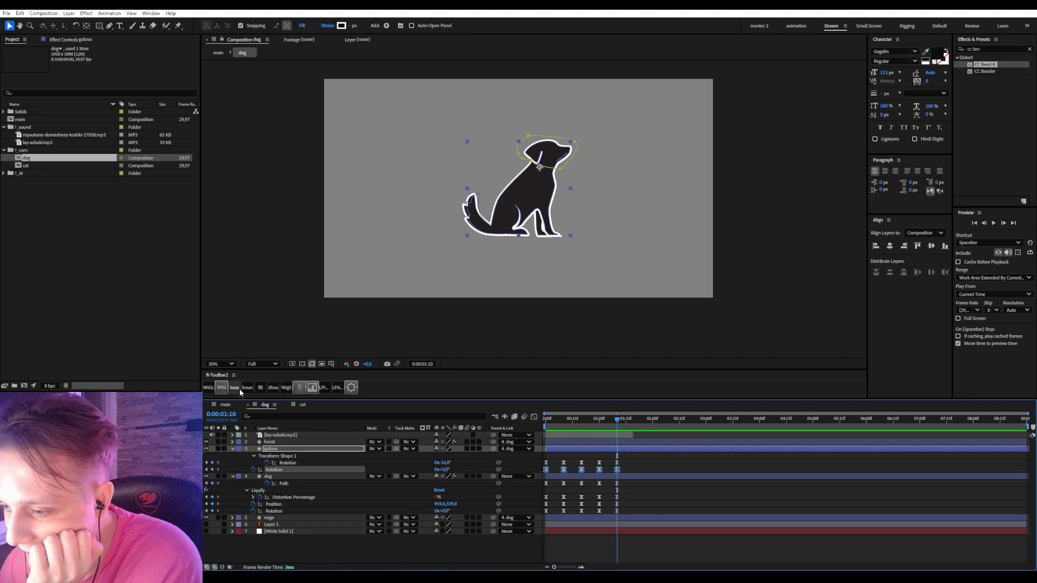
{"action": "left_click", "coordinate": [652, 465]}
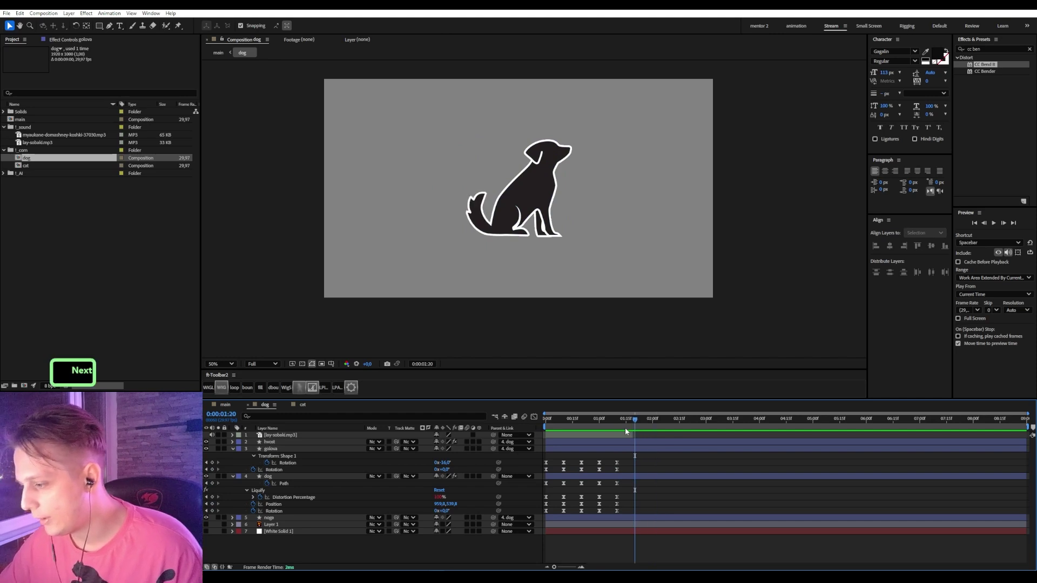
{"action": "key", "text": "shift+Page_Down"}
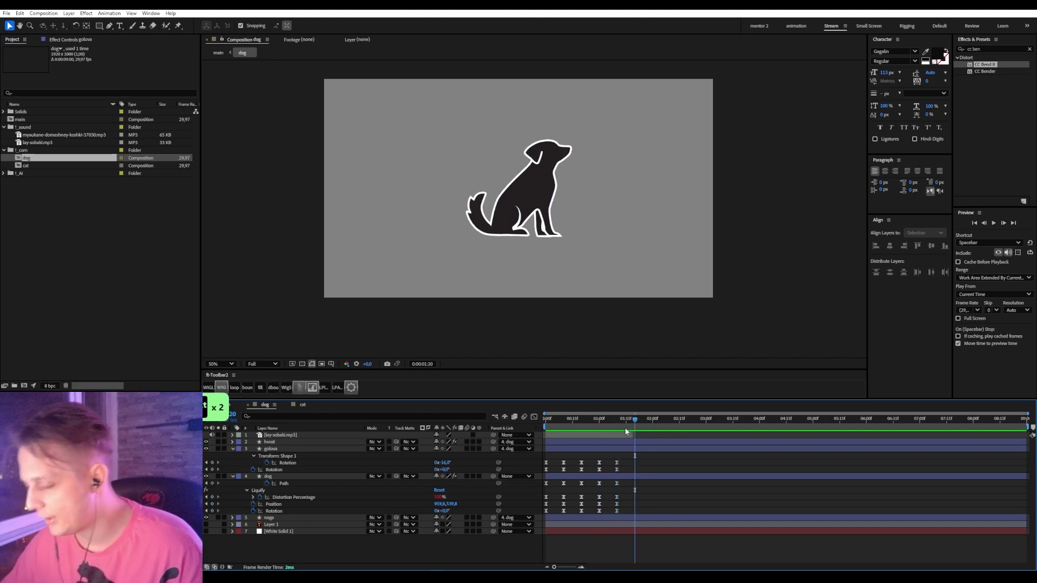
{"action": "key", "text": "shift+Page_Down"}
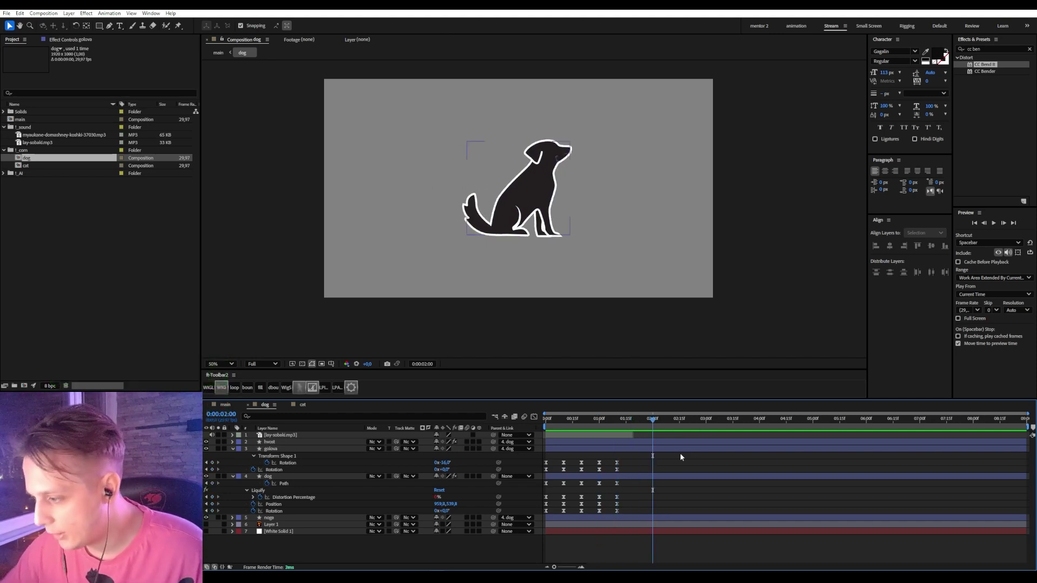
- Try a Rotation of 6° on the golova layer at 0:00:02:00, checking the neck up close
{"action": "left_click_drag", "start_coordinate": [444, 470], "coordinate": [459, 479]}
{"action": "key", "text": "."}
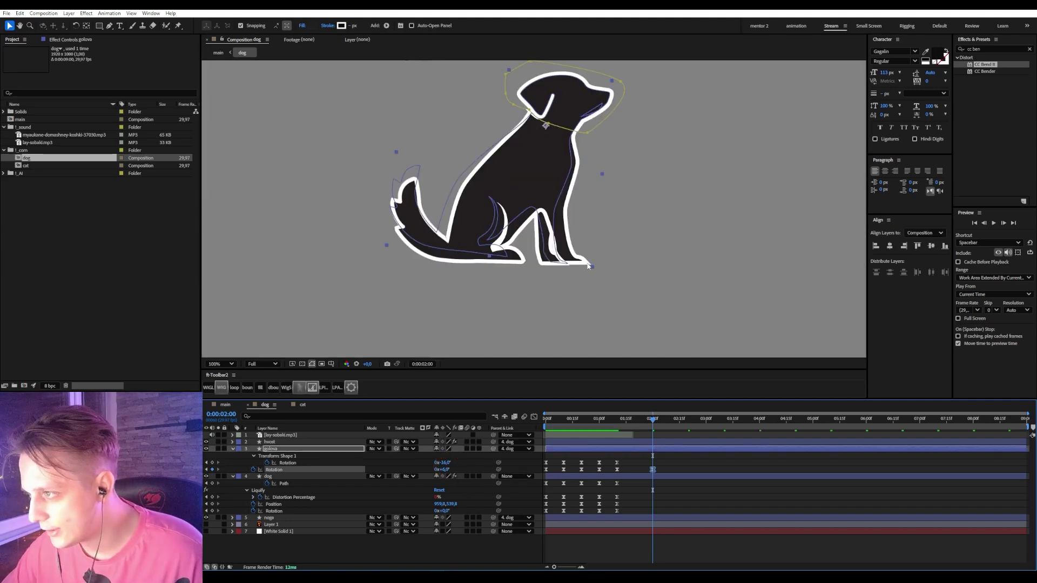
{"action": "left_click", "coordinate": [651, 266]}
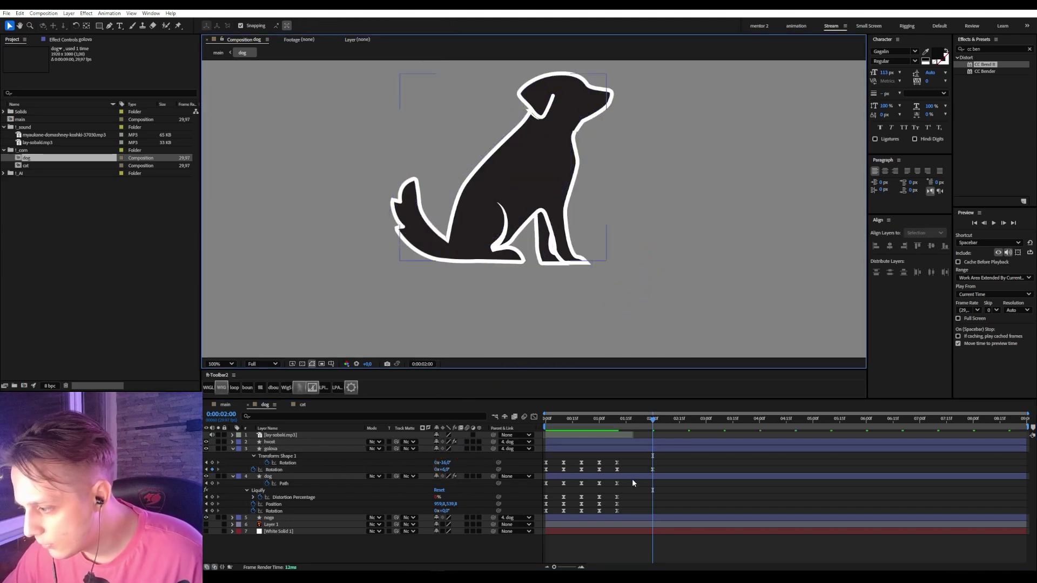
{"action": "key", "text": "ctrl+z"}
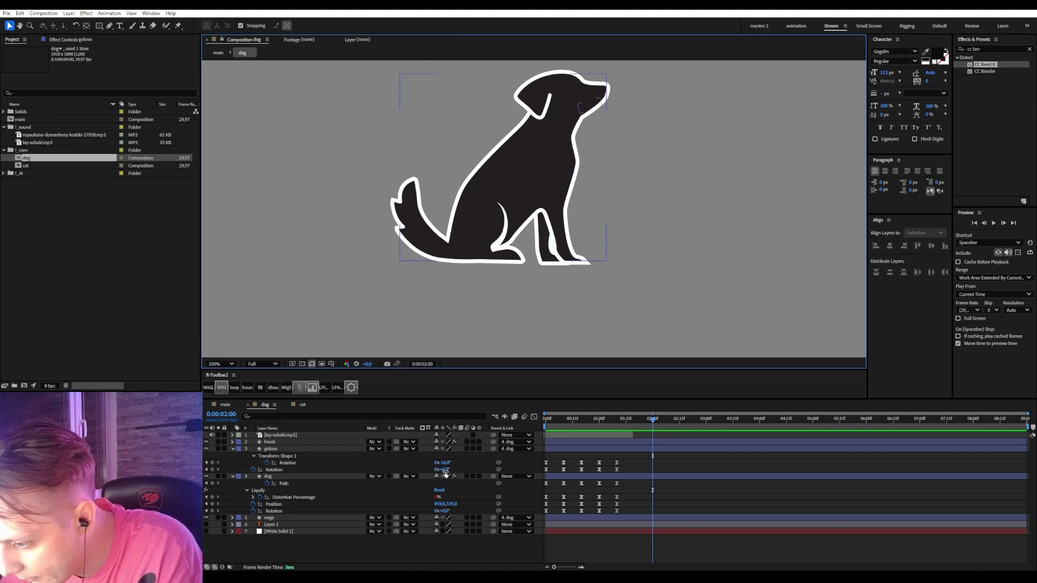
- Keyframe the golova layer's Rotation at 4° at 0:00:02:00 and paste its 0:00:01:10 Rotation keyframe at 0:00:02:20
{"action": "left_click", "coordinate": [446, 469]}
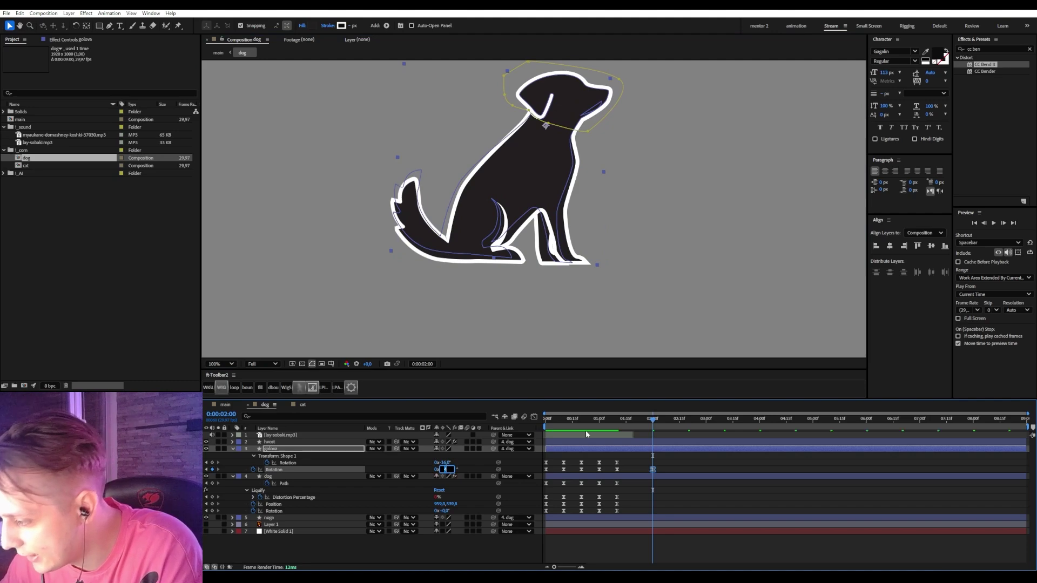
{"action": "left_click", "coordinate": [618, 470]}
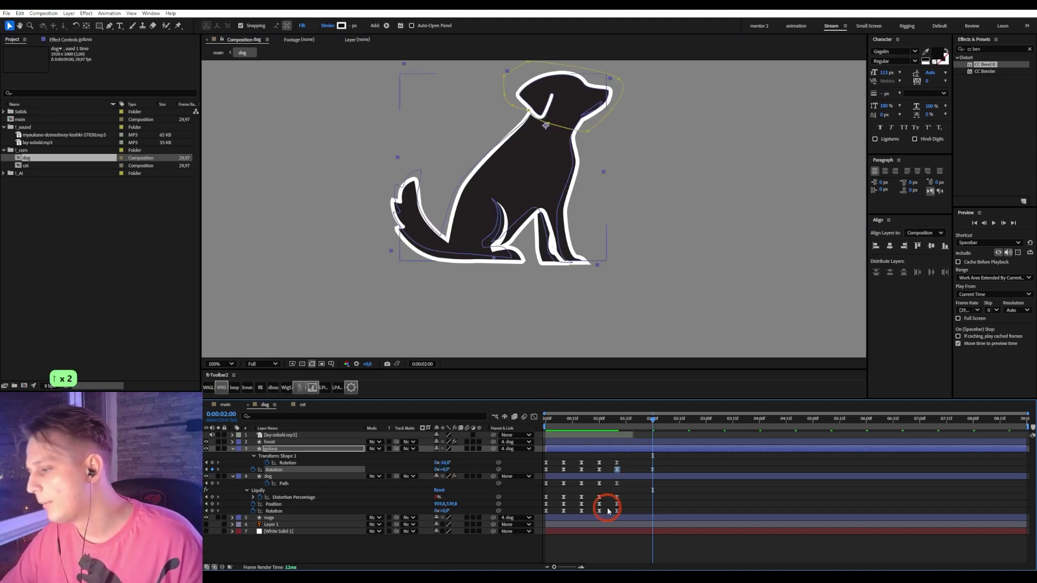
{"action": "key", "text": "ctrl+c"}
{"action": "key", "text": "shift+Page_Down"}
{"action": "key", "text": "shift+Page_Down"}
{"action": "key", "text": "ctrl+v"}
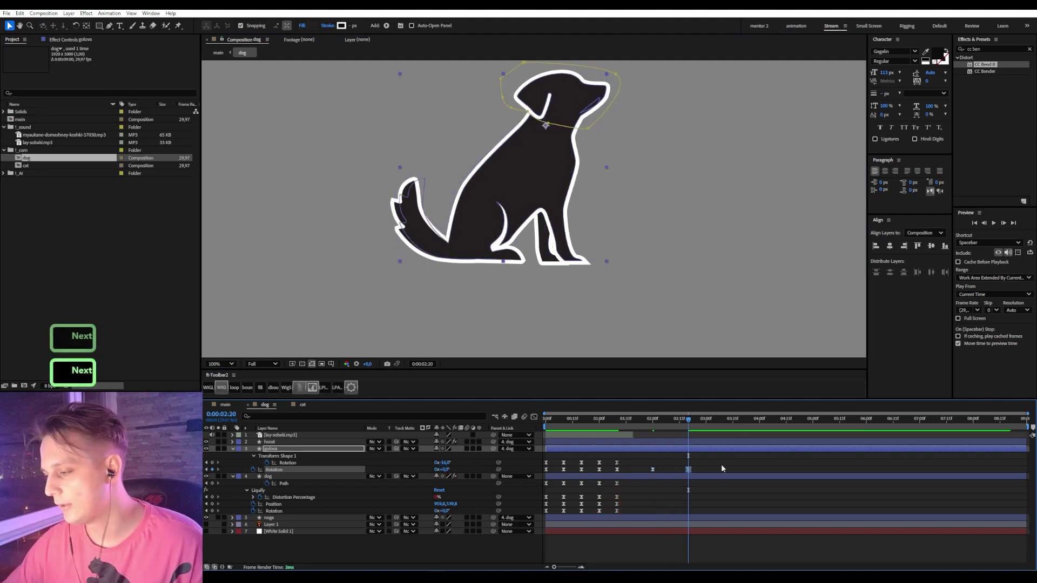
{"action": "left_click", "coordinate": [677, 465]}
{"action": "key", "text": "shift+Page_Up"}
{"action": "key", "text": "shift+Page_Up"}
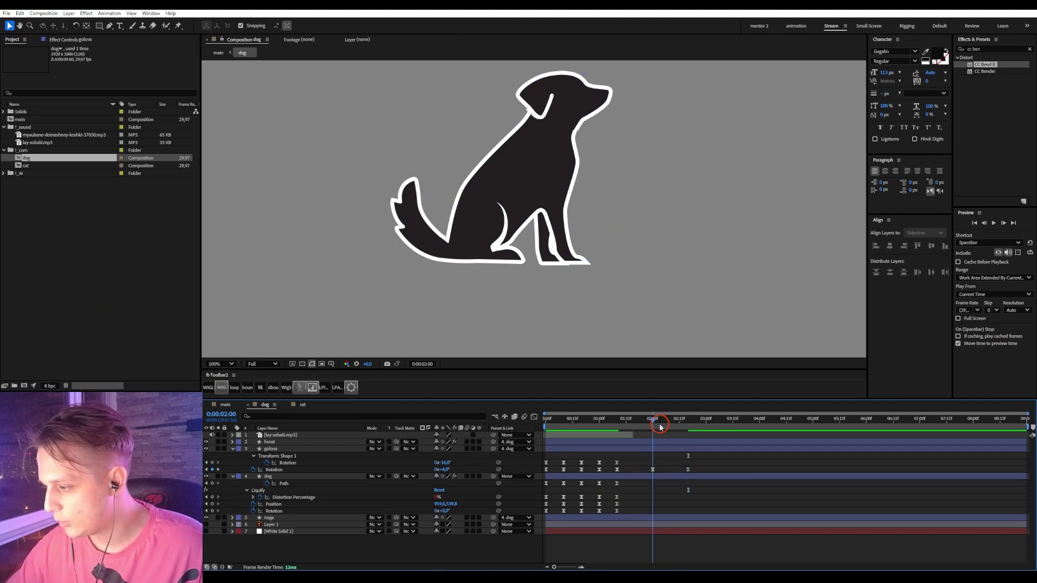
- Reposition the dog layer's head mask vertex at the back of the neck
{"action": "left_click", "coordinate": [276, 484]}
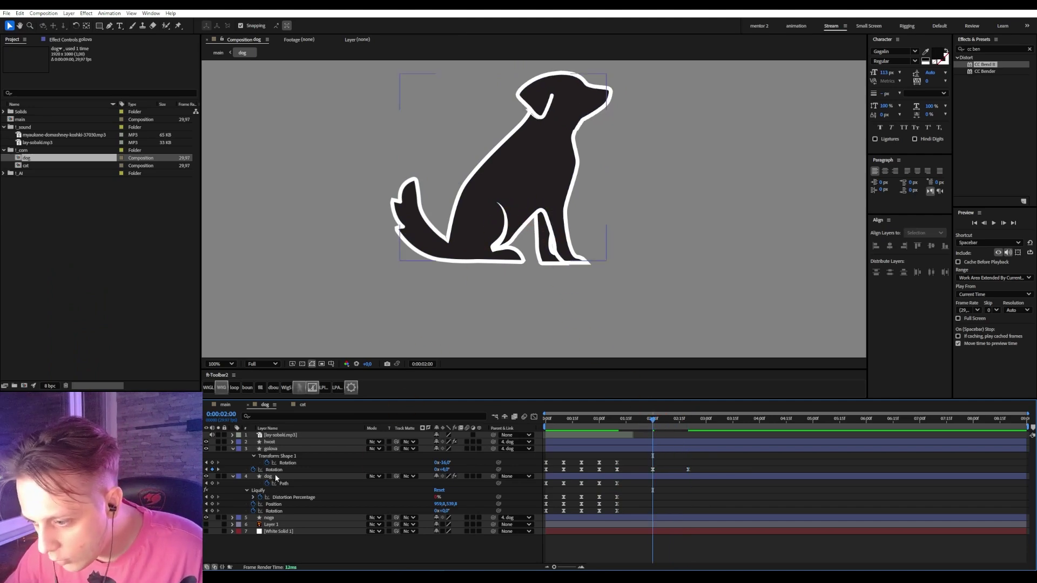
{"action": "left_click", "coordinate": [276, 477]}
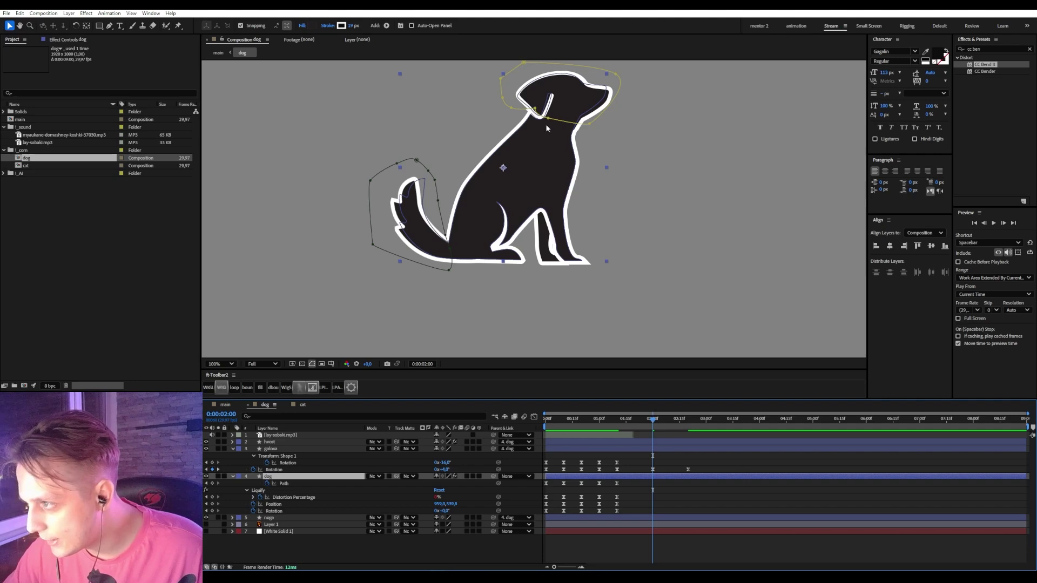
{"action": "scroll", "coordinate": [534, 136], "scroll_direction": "up", "scroll_amount": 2}
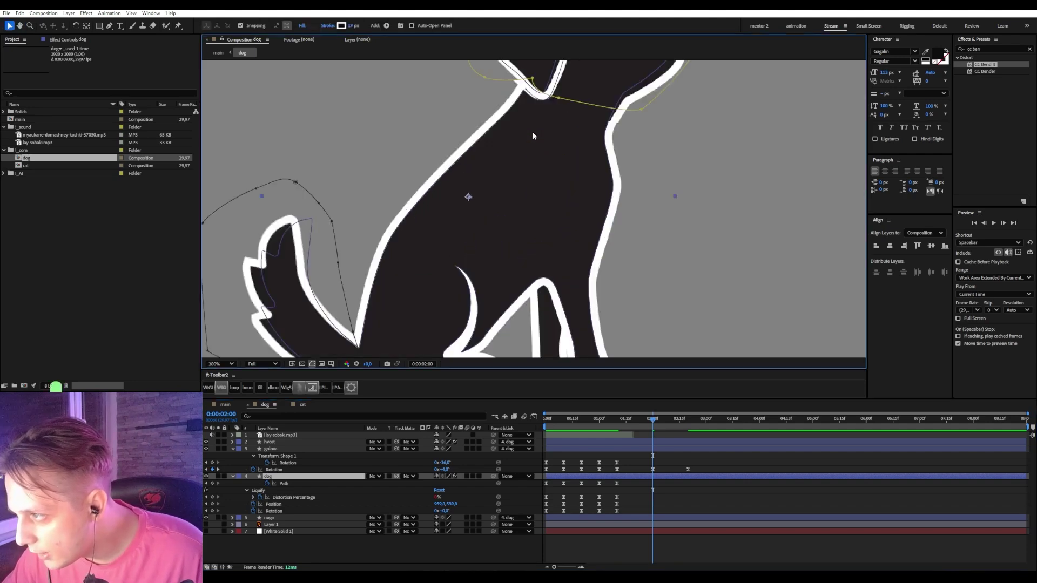
{"action": "left_click", "coordinate": [530, 86]}
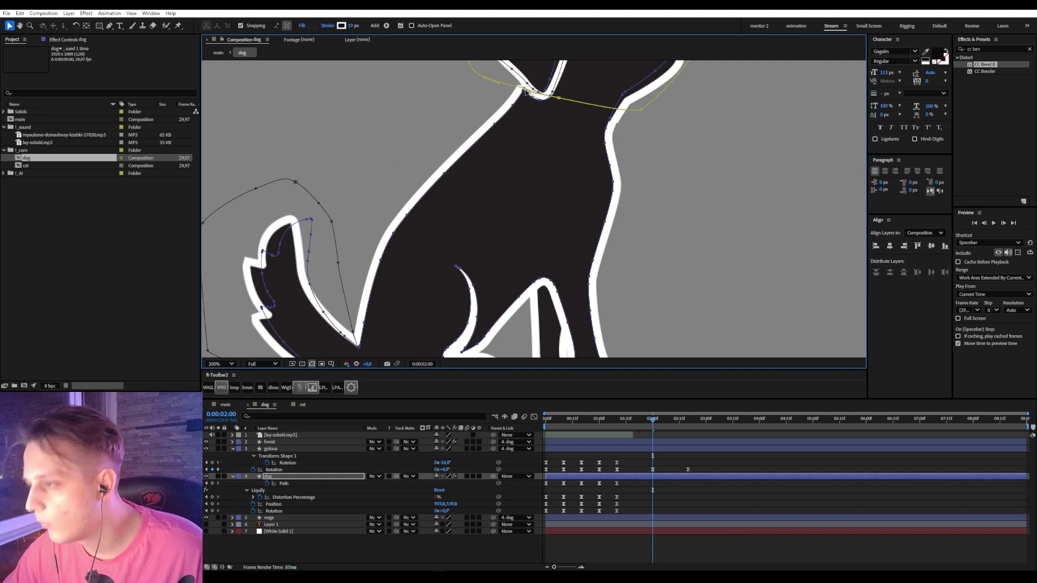
{"action": "left_click_drag", "start_coordinate": [524, 90], "coordinate": [527, 144]}
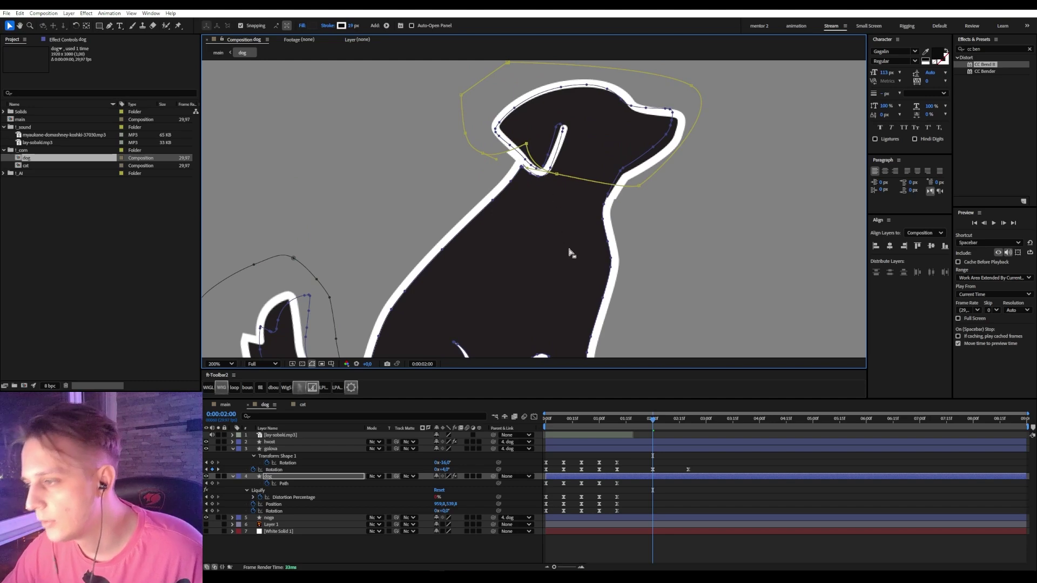
- Change the golova layer's Rotation keyframe at 0:00:02:00 to -6° and deselect the layer
{"action": "left_click", "coordinate": [437, 346]}
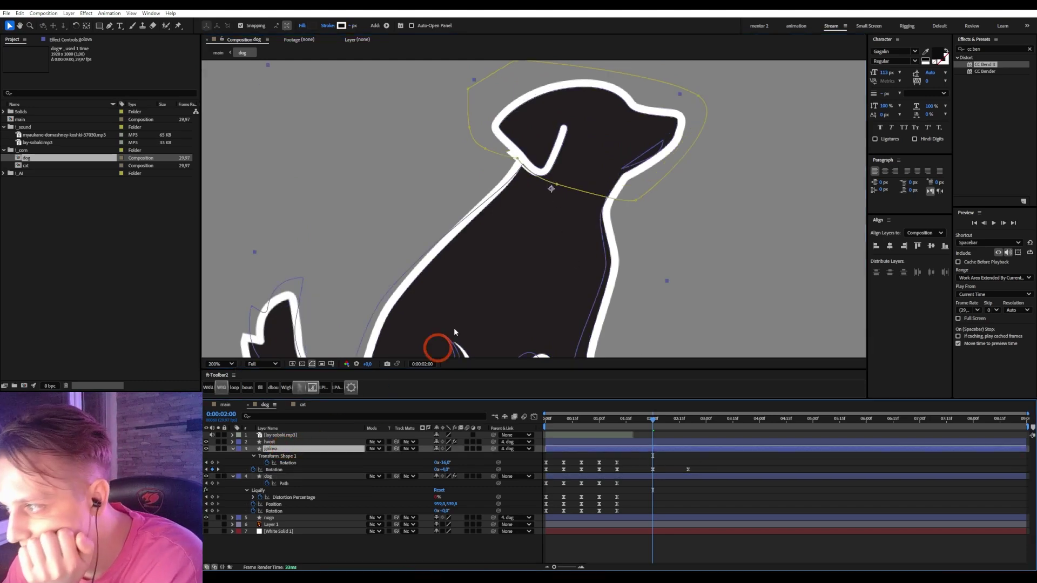
{"action": "left_click", "coordinate": [517, 160]}
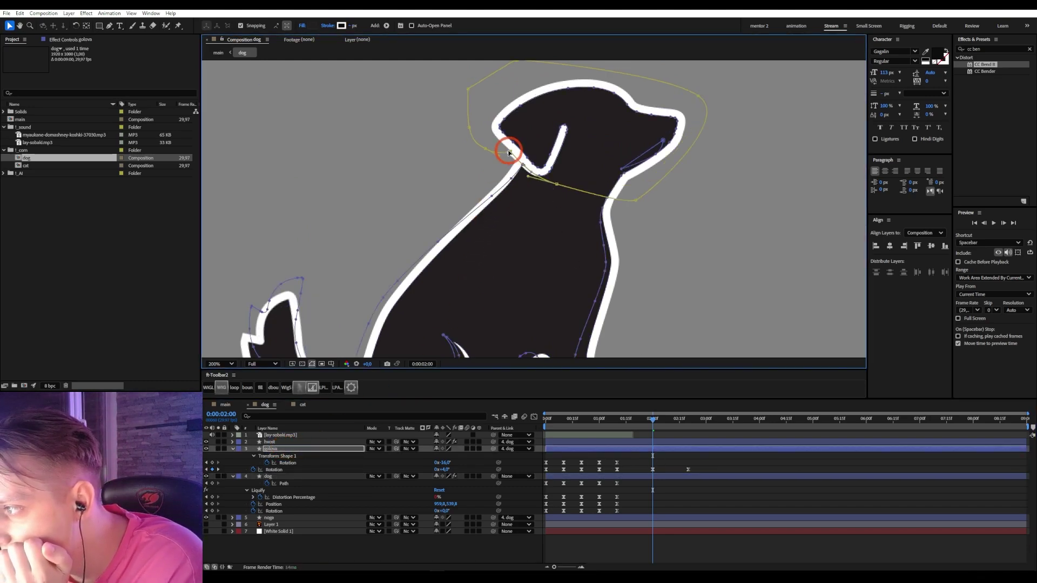
{"action": "left_click", "coordinate": [552, 179]}
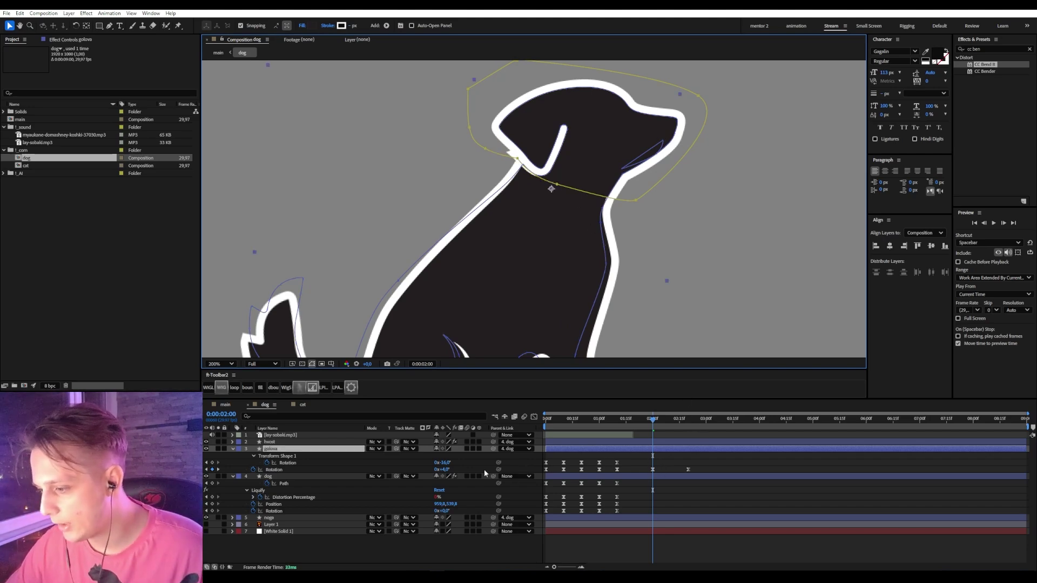
{"action": "left_click_drag", "start_coordinate": [444, 470], "coordinate": [449, 474]}
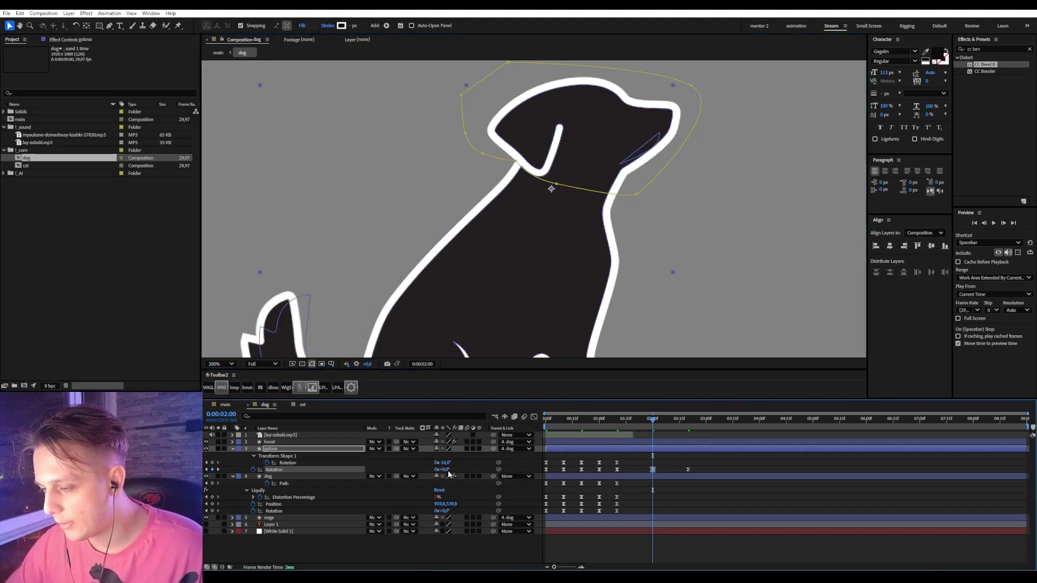
{"action": "left_click", "coordinate": [444, 470]}
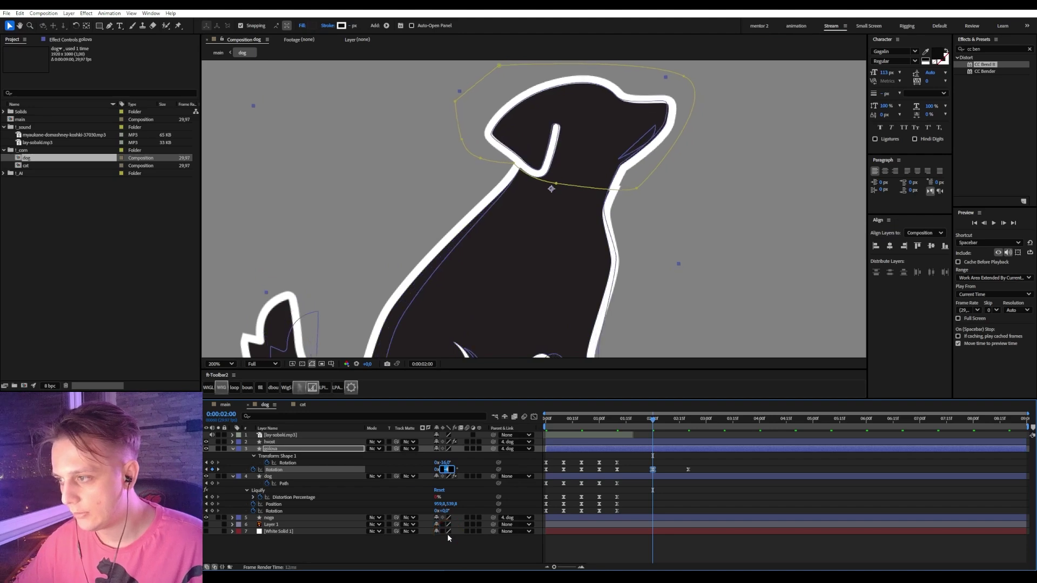
{"action": "type", "text": "-6"}
{"action": "key", "text": "Return"}
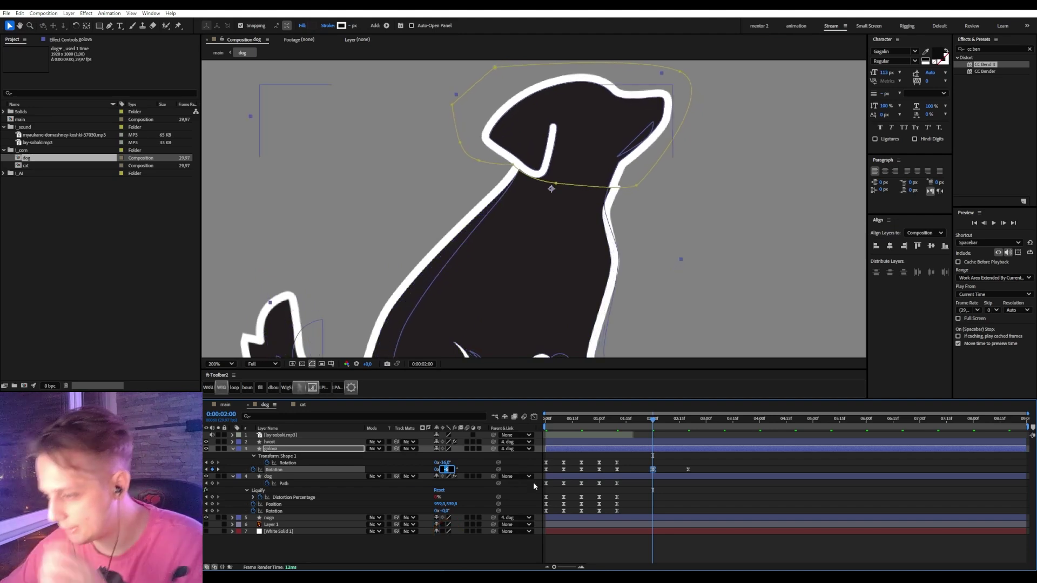
{"action": "left_click_drag", "start_coordinate": [674, 507], "coordinate": [633, 503]}
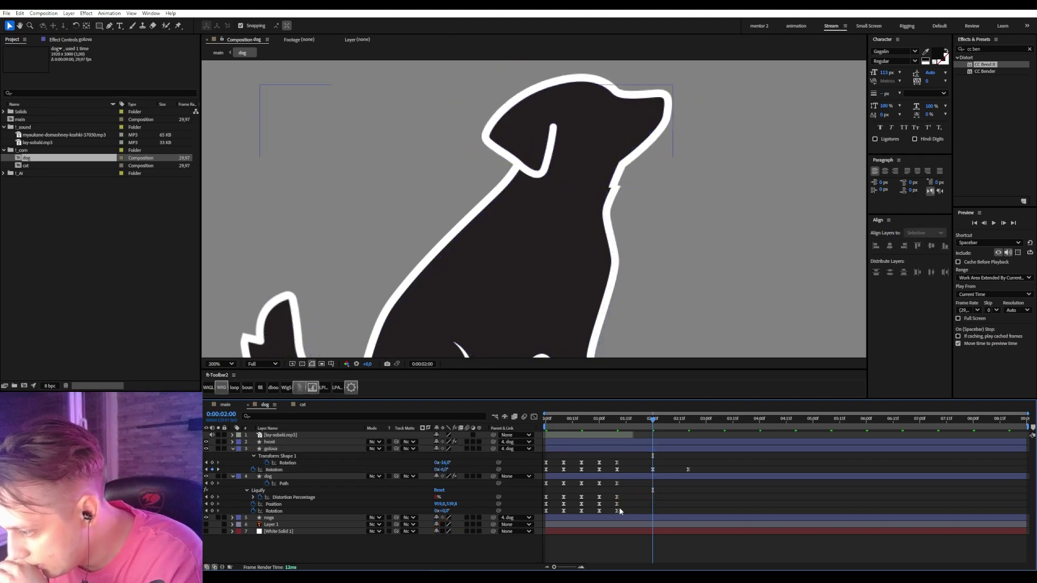
- Try to move the dog layer's mask vertex at the front of the neck closer to the head, and undo the move
{"action": "left_click", "coordinate": [559, 474]}
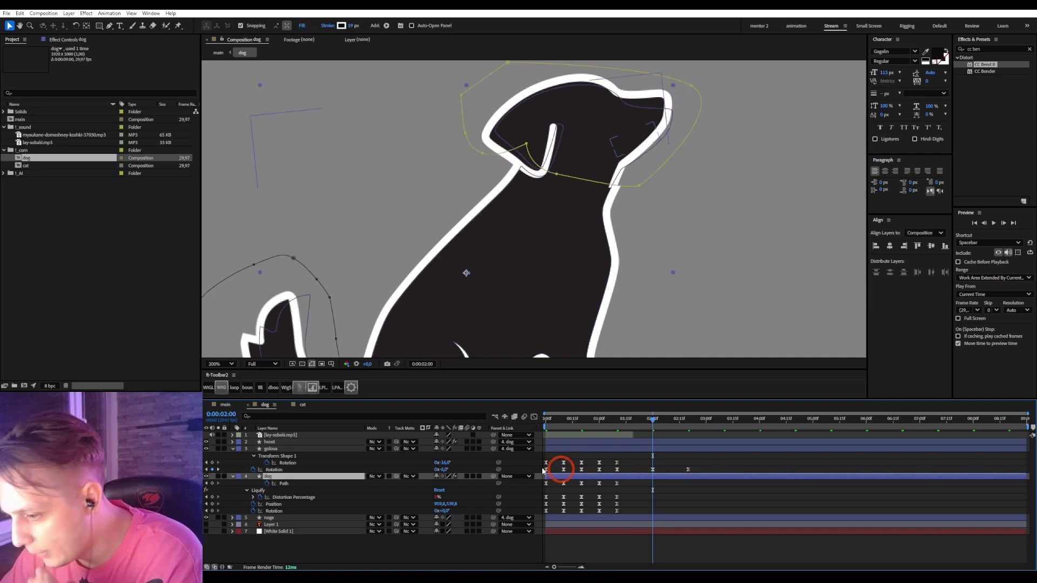
{"action": "left_click", "coordinate": [56, 39]}
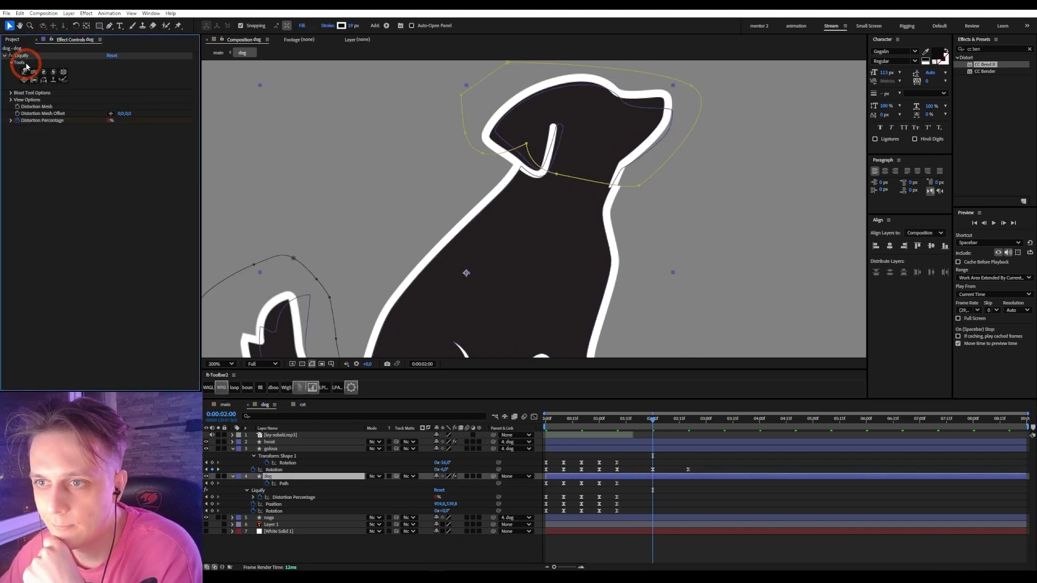
{"action": "left_click", "coordinate": [273, 479]}
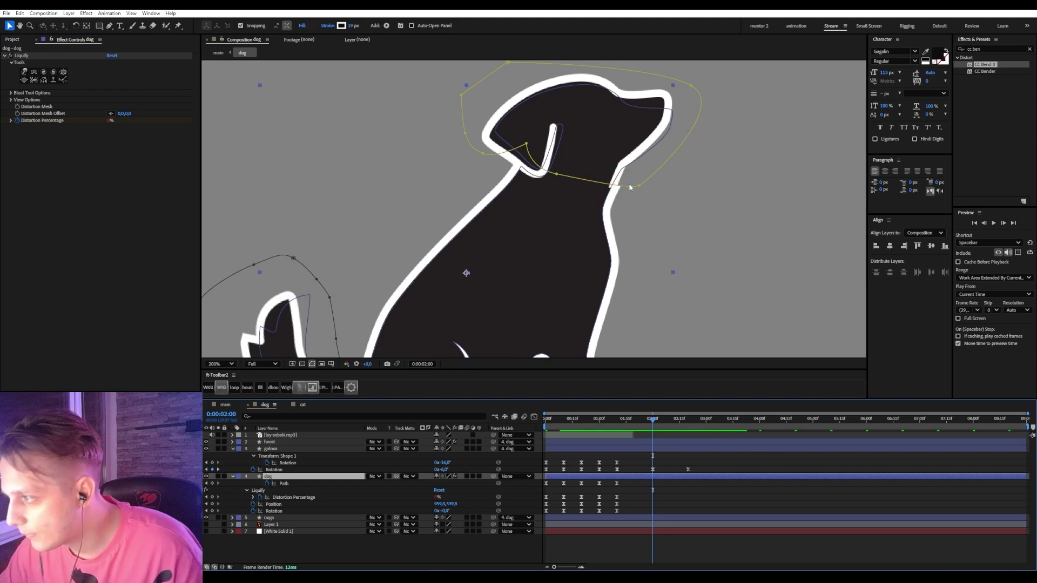
{"action": "key", "text": "g"}
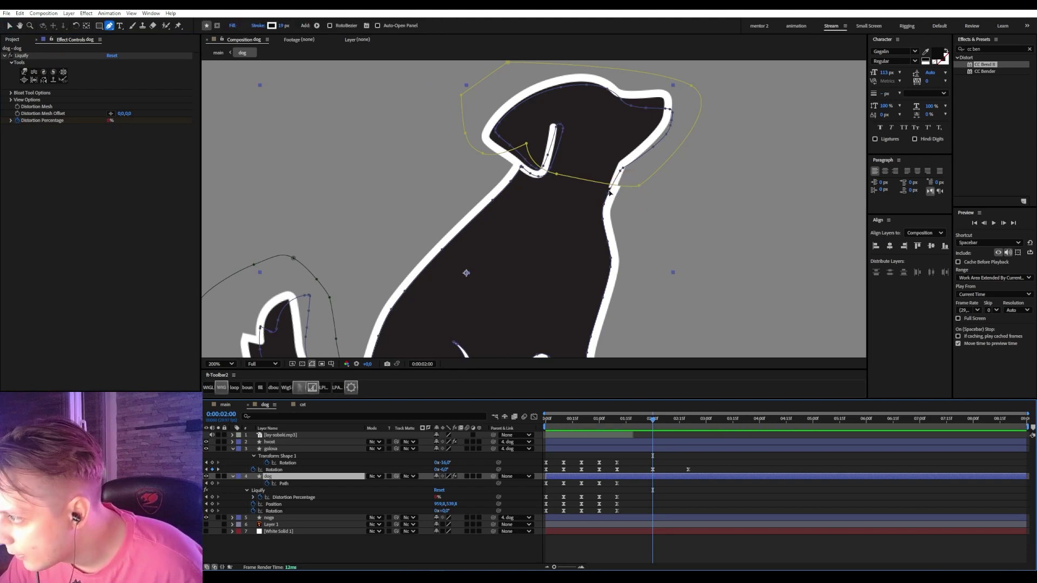
{"action": "left_click_drag", "start_coordinate": [637, 187], "coordinate": [631, 161]}
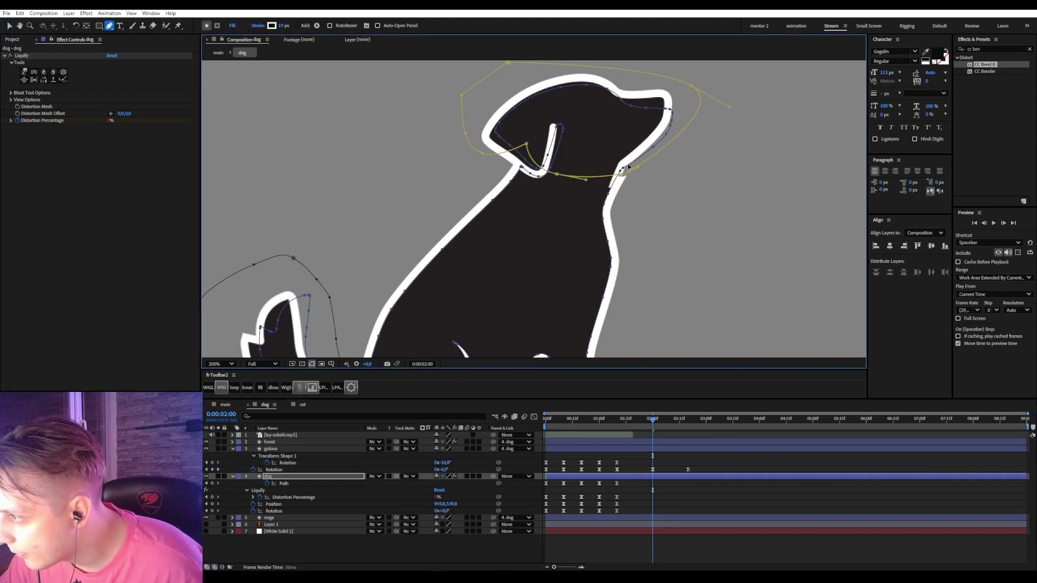
{"action": "key", "text": "ctrl+z"}
- Compare the golova layer's head and neck pose at 0:00:00:10 with its pose at 0:00:02:00
{"action": "left_click", "coordinate": [653, 489]}
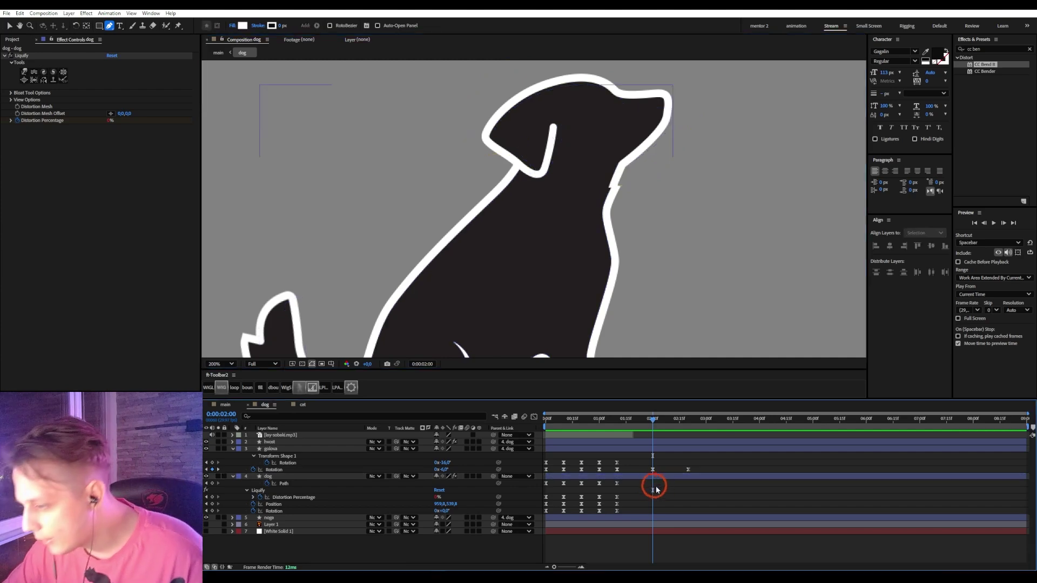
{"action": "left_click", "coordinate": [660, 466]}
{"action": "left_click", "coordinate": [659, 449]}
{"action": "left_click", "coordinate": [665, 494]}
{"action": "left_click", "coordinate": [601, 479]}
{"action": "left_click", "coordinate": [575, 457]}
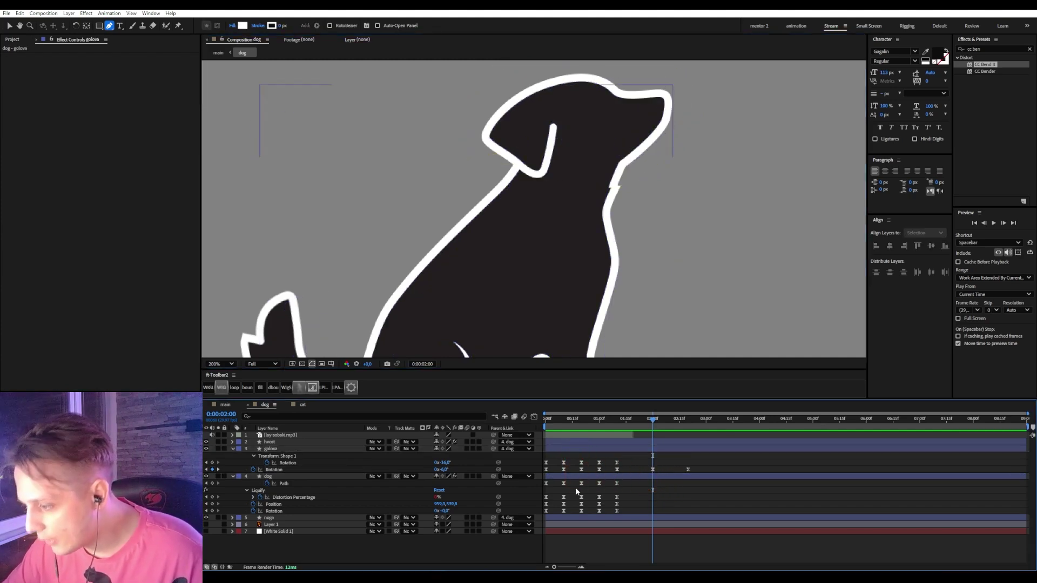
{"action": "left_click_drag", "start_coordinate": [553, 418], "coordinate": [561, 426]}
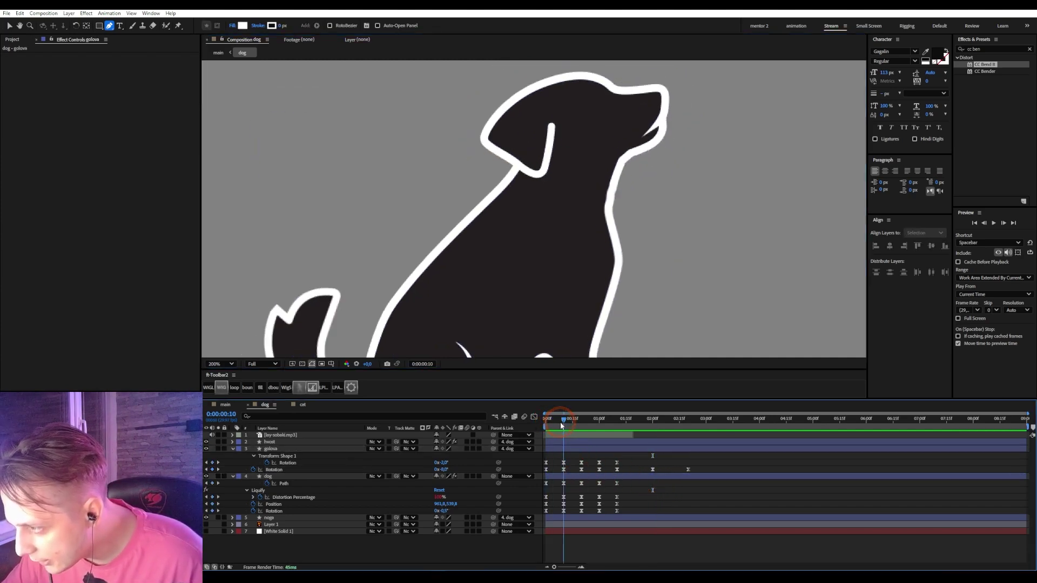
{"action": "left_click", "coordinate": [566, 449]}
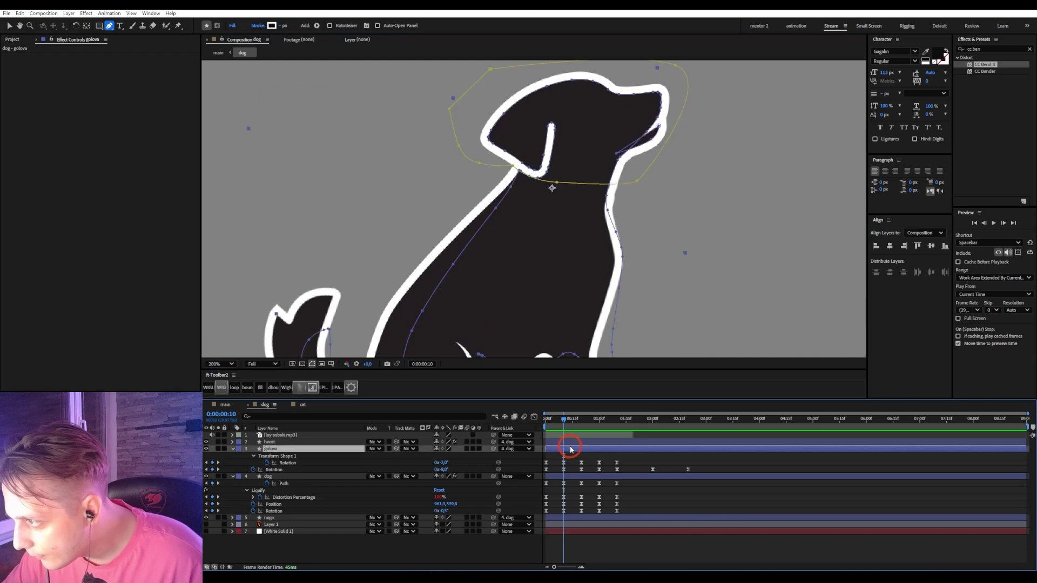
{"action": "left_click", "coordinate": [613, 463]}
{"action": "left_click", "coordinate": [652, 419]}
{"action": "left_click", "coordinate": [655, 475]}
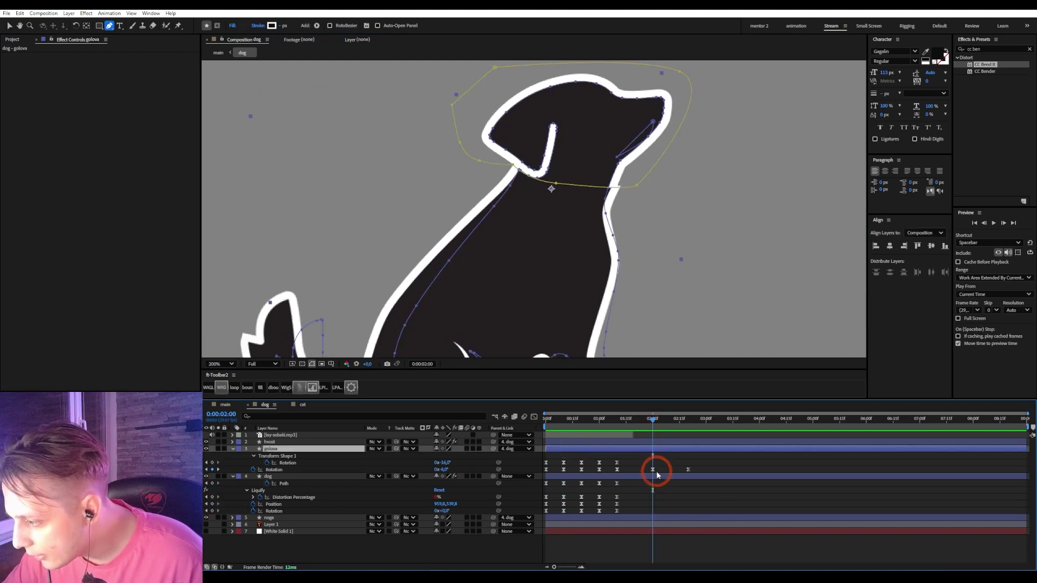
- Reshape the dog layer's path with the Pen tool at the front of the neck at 0:00:02:00, aligning its outline with the head
{"action": "left_click", "coordinate": [631, 129]}
{"action": "key", "text": "period"}
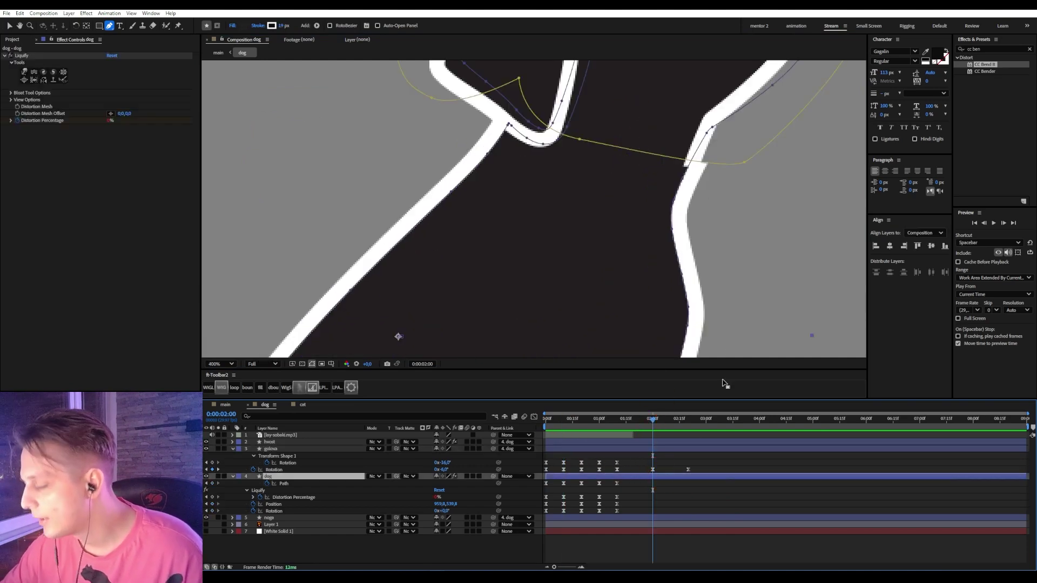
{"action": "left_click", "coordinate": [711, 128]}
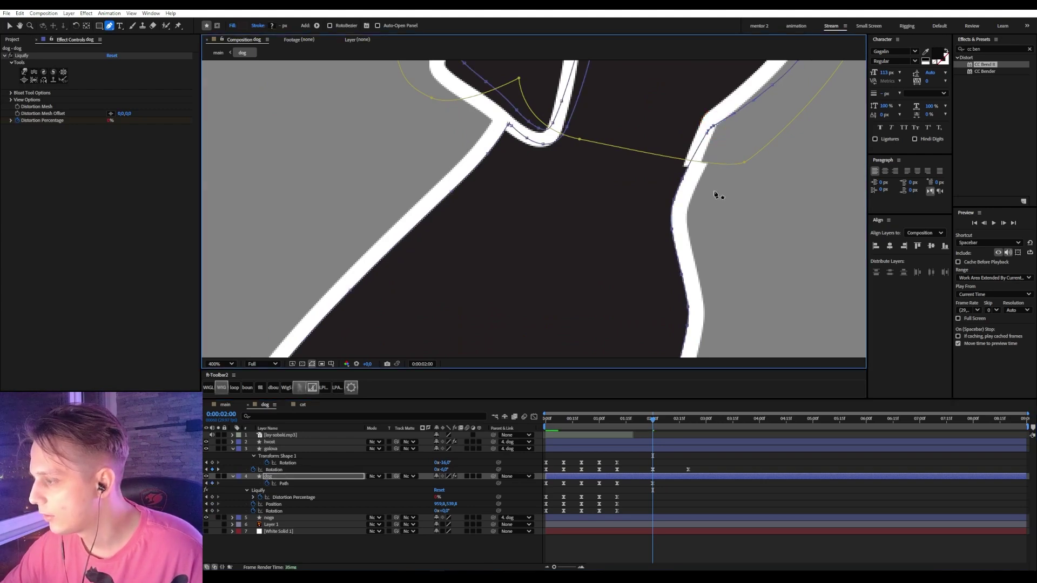
{"action": "left_click", "coordinate": [655, 476]}
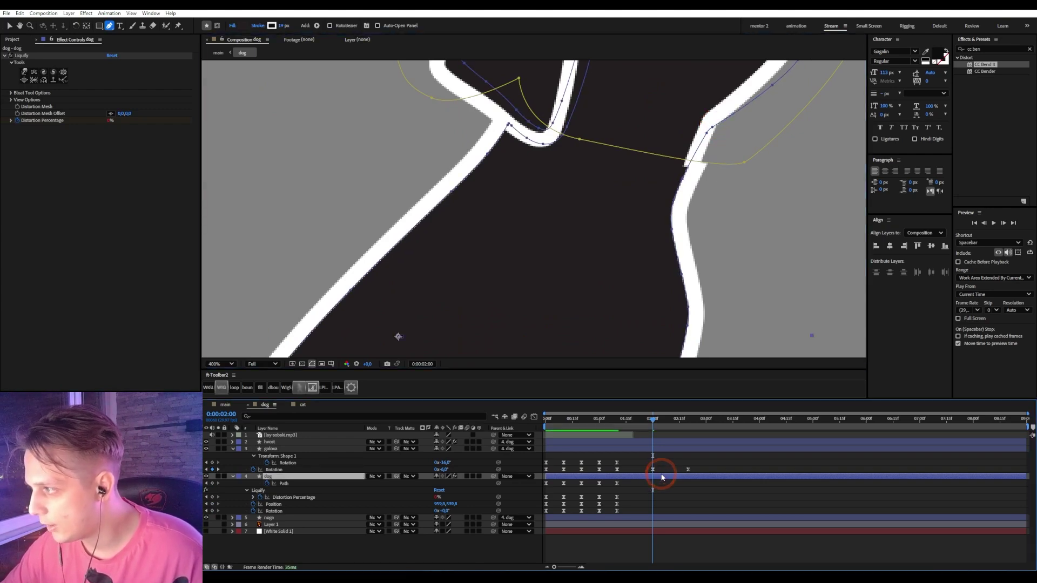
{"action": "left_click", "coordinate": [679, 476]}
{"action": "left_click", "coordinate": [685, 191]}
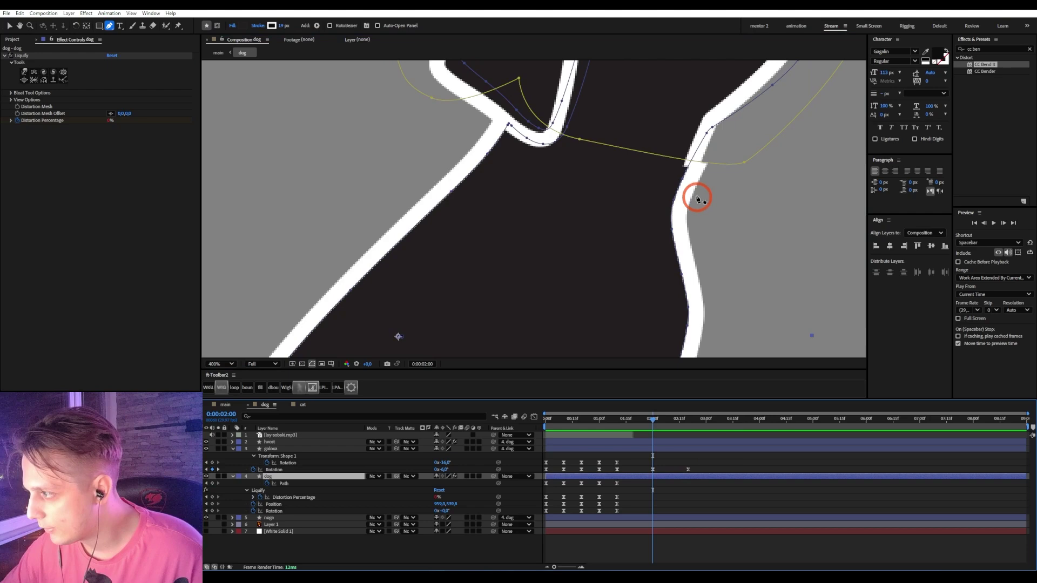
{"action": "left_click", "coordinate": [680, 173]}
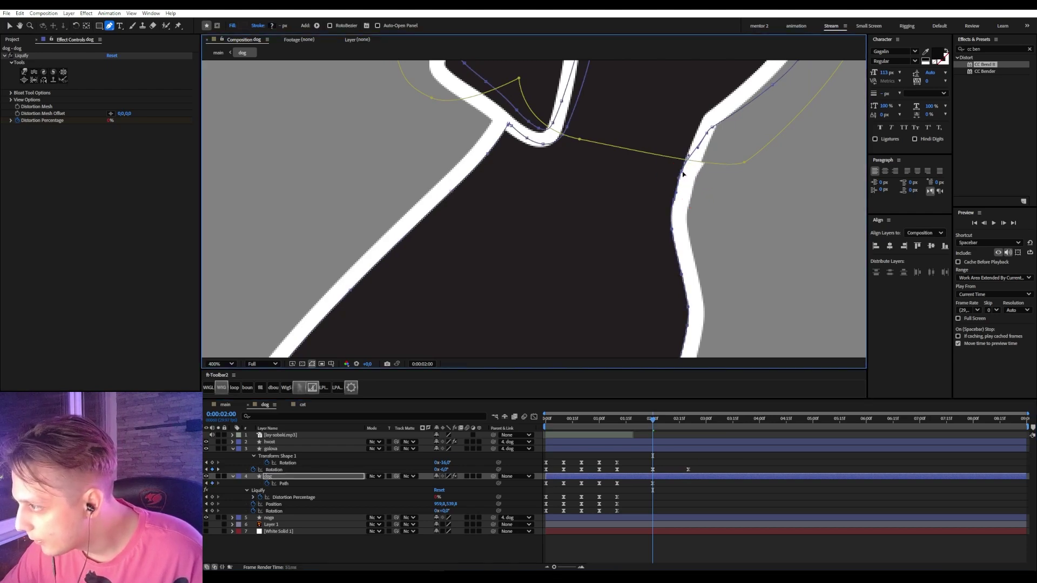
{"action": "left_click_drag", "start_coordinate": [713, 128], "coordinate": [706, 119]}
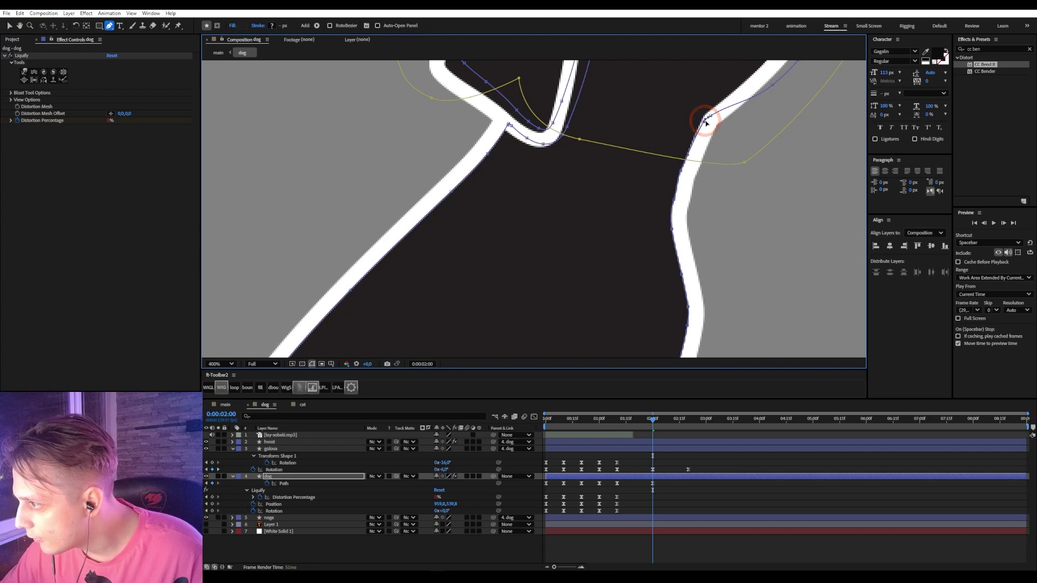
{"action": "scroll", "coordinate": [716, 179], "scroll_direction": "down", "scroll_amount": 1}
- Copy the dog layer's Path keyframe from 0:00:01:10 and paste it at 0:00:02:20
{"action": "left_click", "coordinate": [617, 484]}
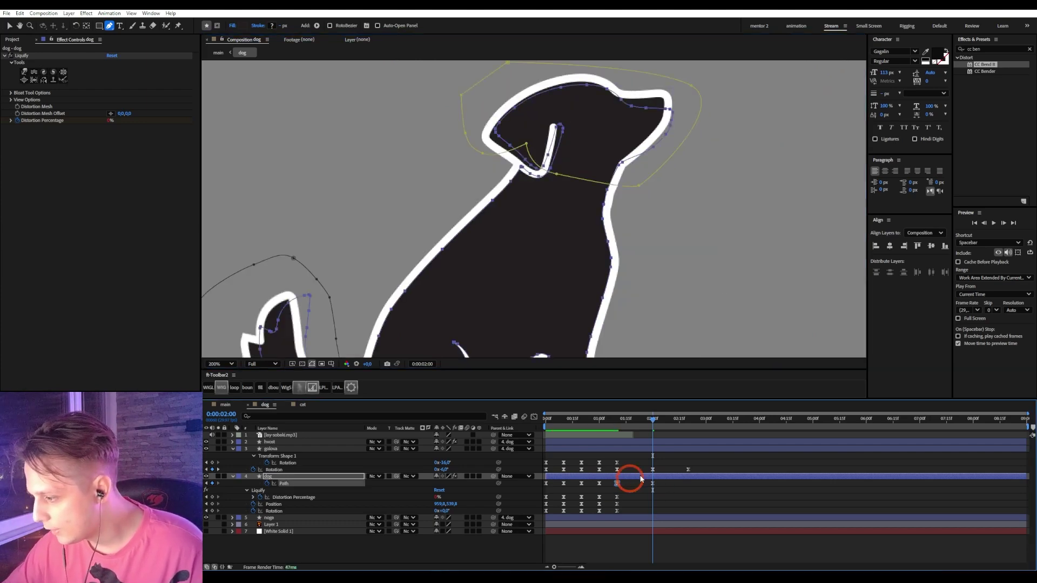
{"action": "key", "text": "ctrl+c"}
{"action": "left_click", "coordinate": [688, 419]}
{"action": "key", "text": "ctrl+v"}
{"action": "left_click", "coordinate": [704, 503]}
- Preview the dog's head and neck motion up to 0:00:02:20 and check the whole figure
{"action": "left_click_drag", "start_coordinate": [673, 423], "coordinate": [562, 419]}
{"action": "key", "text": "space"}
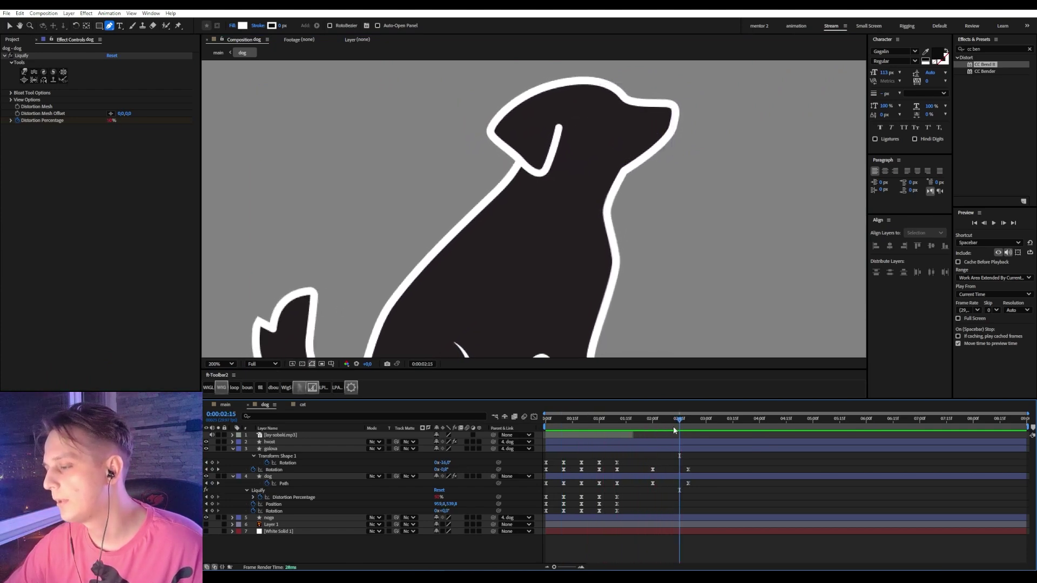
{"action": "left_click_drag", "start_coordinate": [647, 419], "coordinate": [688, 421]}
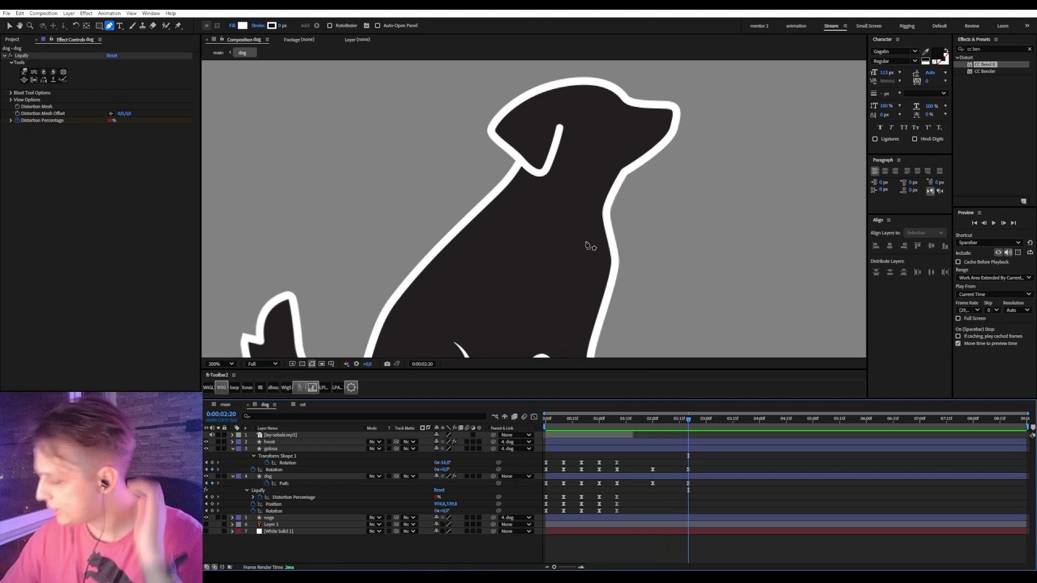
{"action": "scroll", "coordinate": [589, 249], "scroll_direction": "down", "scroll_amount": 2}
{"action": "scroll", "coordinate": [589, 256], "scroll_direction": "up", "scroll_amount": 1}
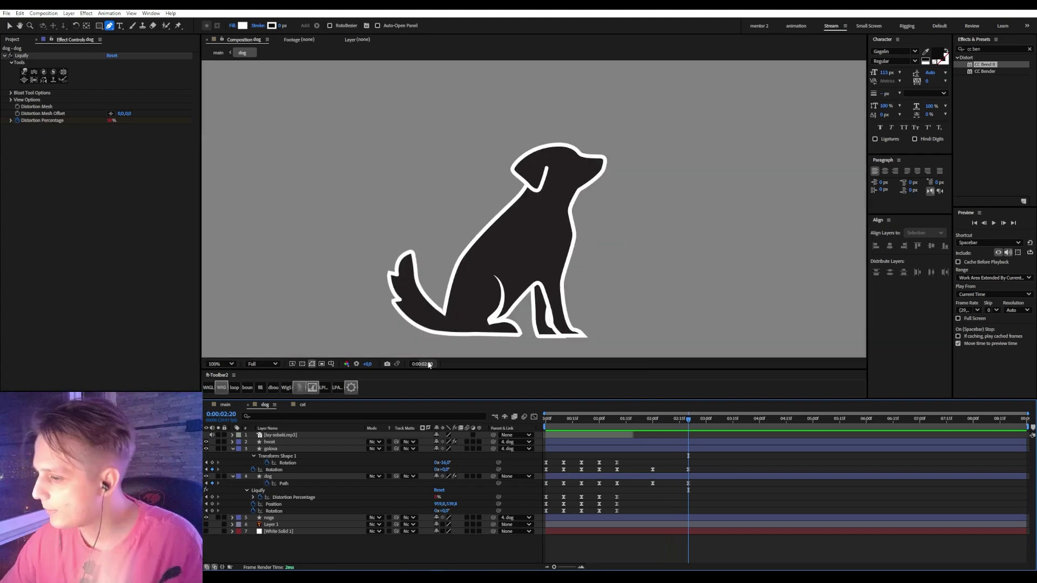
- Return to the main composition with the Selection tool active and open the cat composition from its layer
{"action": "key", "text": "v"}
{"action": "left_click", "coordinate": [303, 406]}
{"action": "left_click", "coordinate": [225, 405]}
{"action": "left_click", "coordinate": [458, 470]}
{"action": "left_click", "coordinate": [342, 449]}
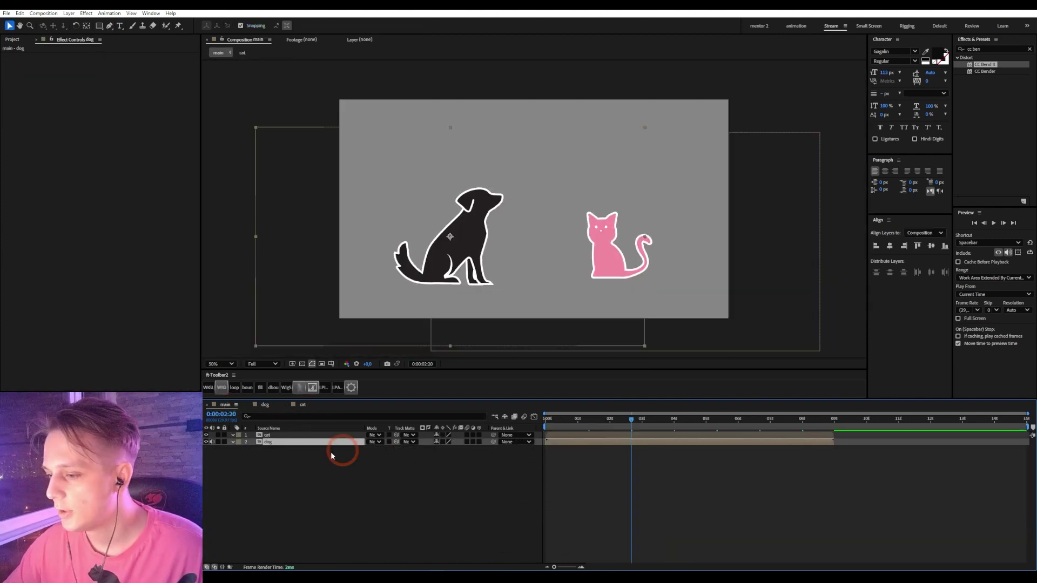
{"action": "double_click", "coordinate": [267, 435]}
- Trim the ends of the cat's glaz L and glaz R layers to 0:00:00:12
{"action": "left_click_drag", "start_coordinate": [581, 420], "coordinate": [567, 422]}
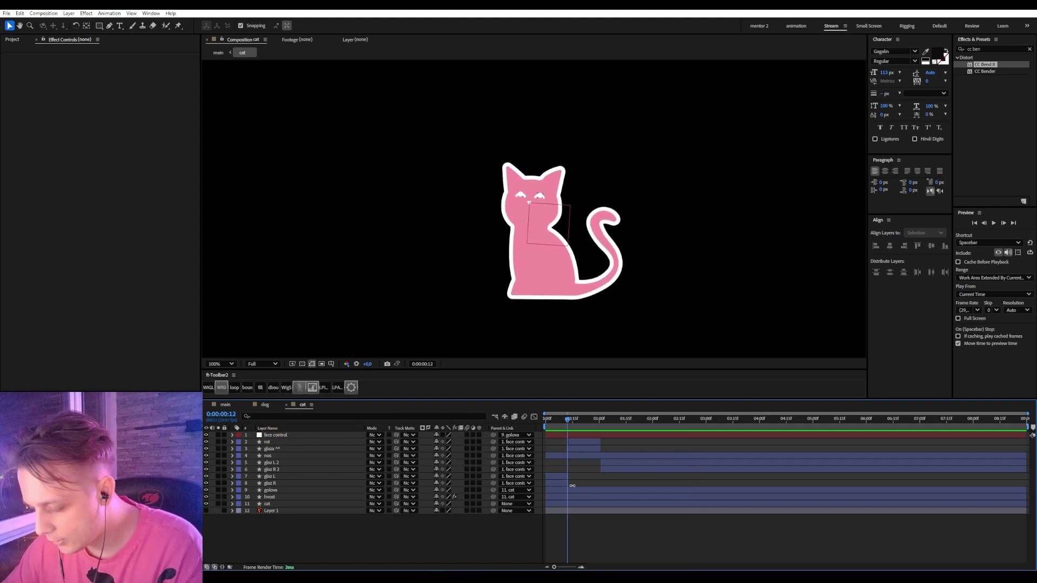
{"action": "scroll", "coordinate": [591, 474], "scroll_direction": "up", "scroll_amount": 3}
{"action": "left_click", "coordinate": [569, 474]}
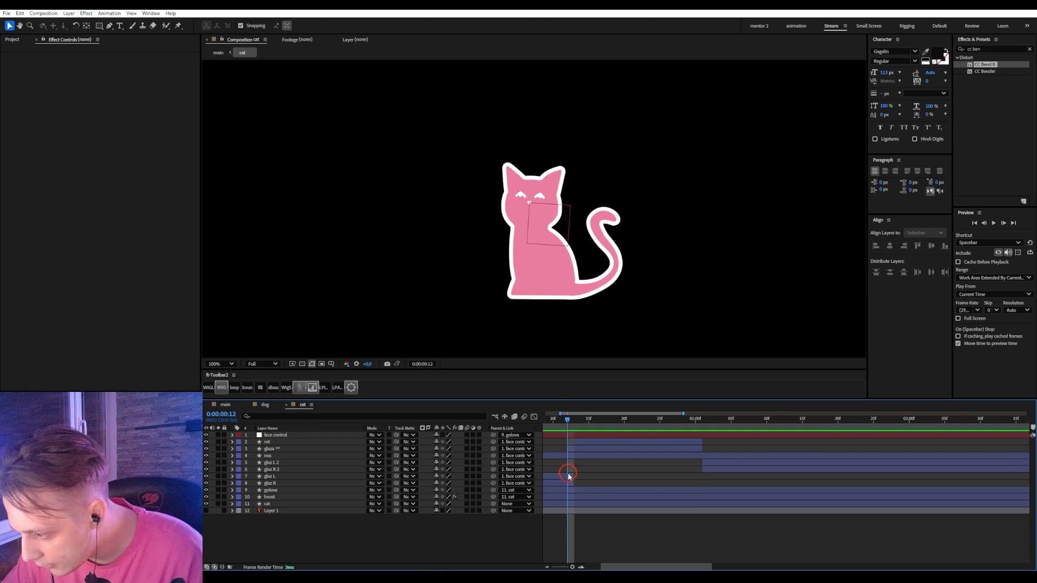
{"action": "left_click", "coordinate": [571, 483]}
{"action": "left_click", "coordinate": [572, 477], "text": "shift"}
{"action": "left_click_drag", "start_coordinate": [574, 476], "coordinate": [567, 475]}
{"action": "left_click", "coordinate": [579, 478]}
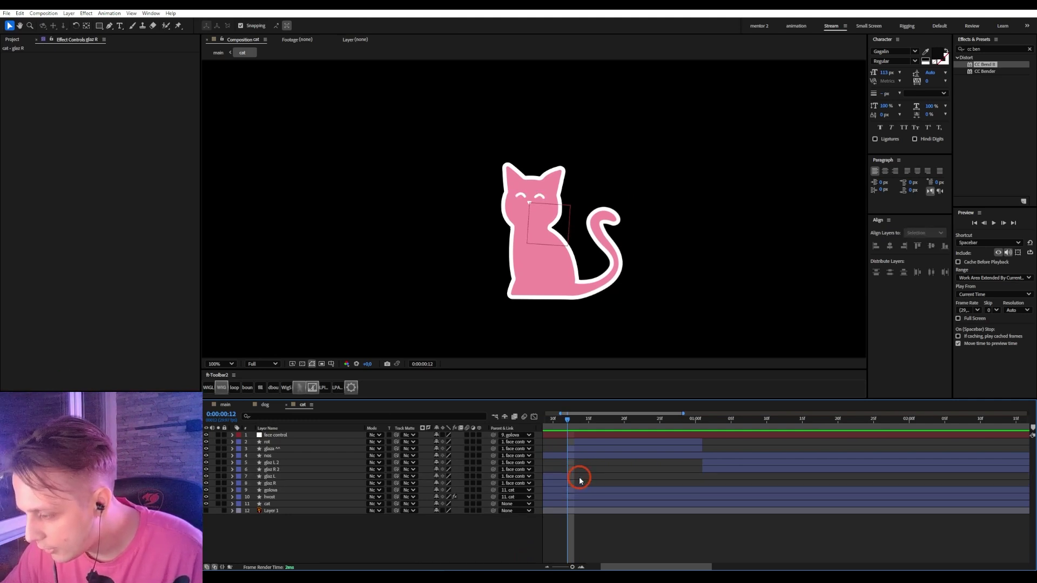
- Add myaukane-domashney-koshki-37030.mp3 as the first layer of the cat composition and reveal its audio waveform
{"action": "left_click", "coordinate": [13, 40]}
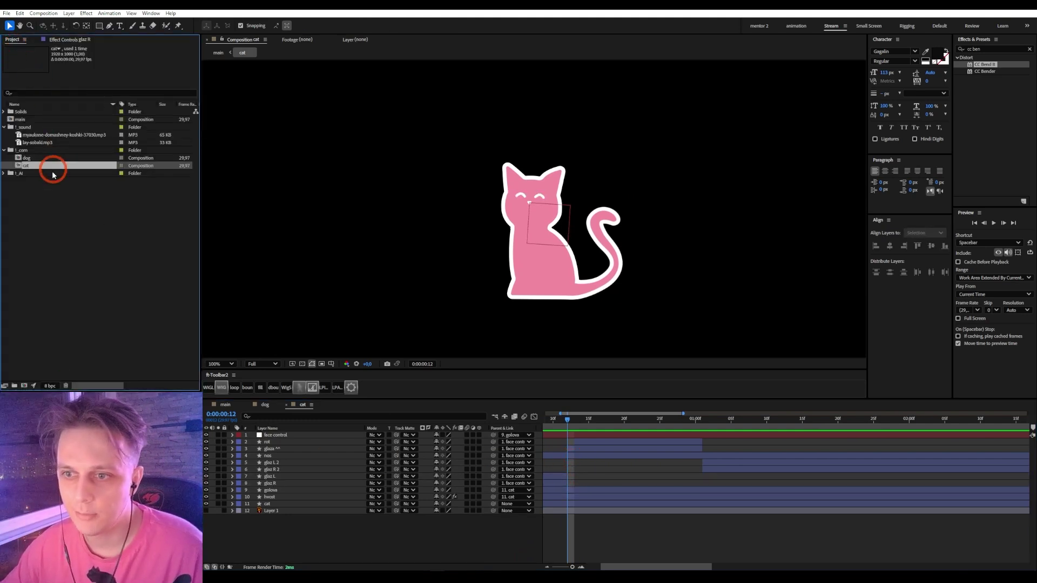
{"action": "left_click_drag", "start_coordinate": [45, 135], "coordinate": [651, 436]}
{"action": "key", "text": "l"}
{"action": "key", "text": "l"}
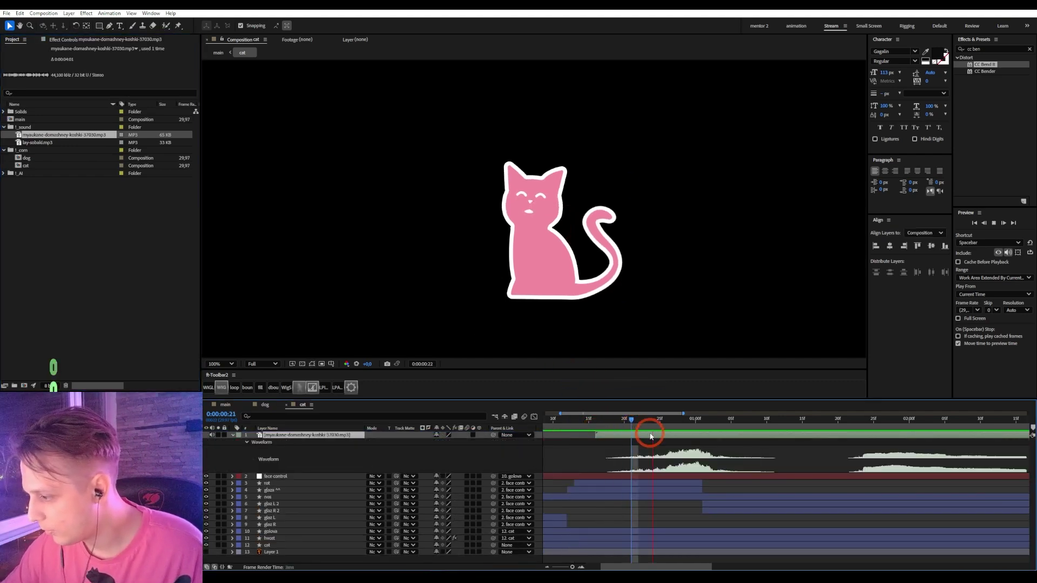
- Play the cat composition with the meow sound and check the waveform's timing against the face animation
{"action": "key", "text": "space"}
{"action": "key", "text": "space"}
{"action": "key", "text": "space"}
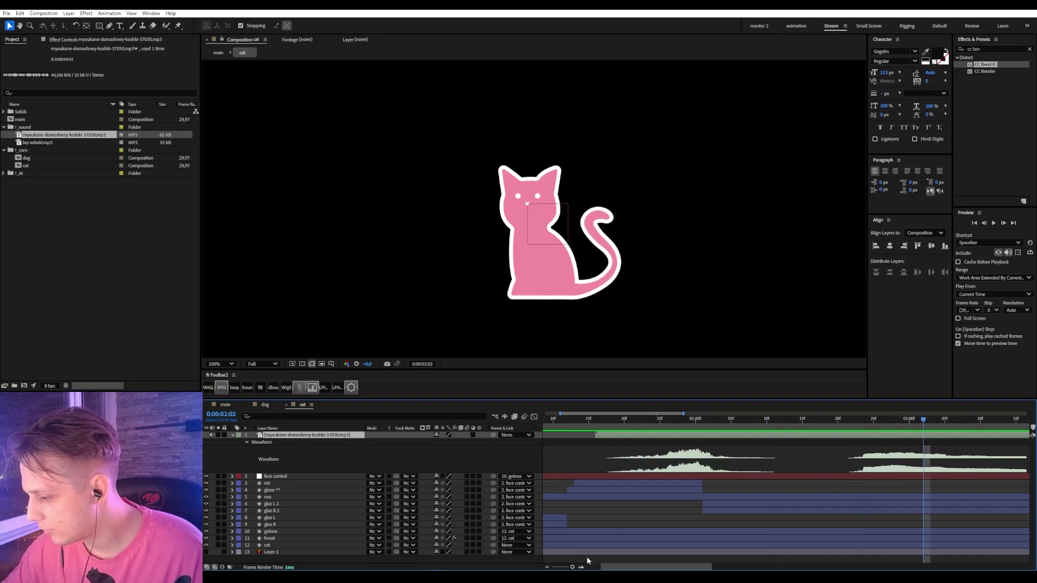
{"action": "left_click_drag", "start_coordinate": [572, 567], "coordinate": [568, 567]}
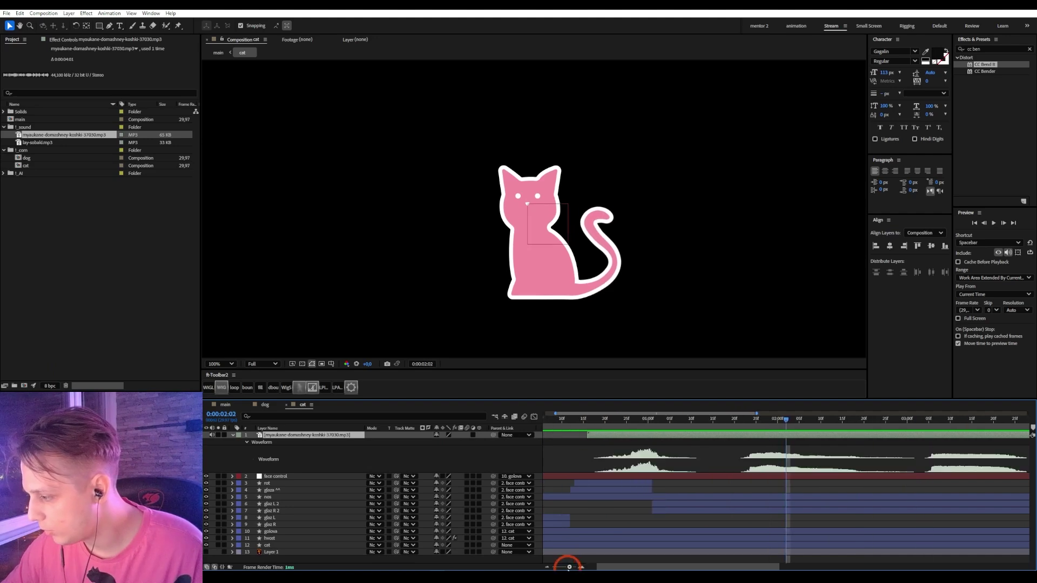
- Trim the meow sound layer to its second meow, from 0:00:01:22 to 0:00:02:28
{"action": "left_click", "coordinate": [744, 419]}
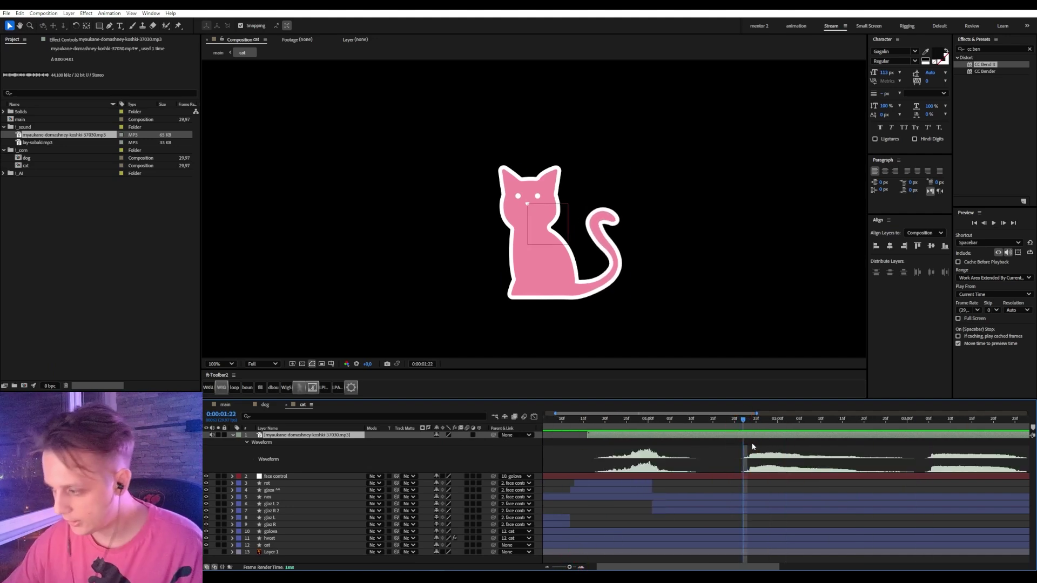
{"action": "left_click", "coordinate": [660, 442]}
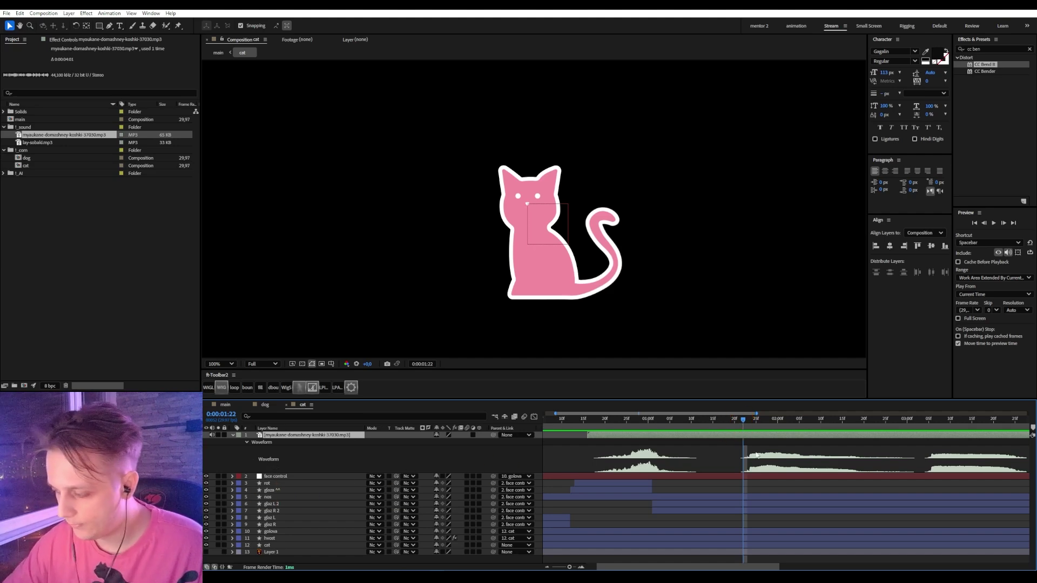
{"action": "key", "text": "alt+bracketleft"}
{"action": "left_click", "coordinate": [898, 420]}
{"action": "key", "text": "alt+bracketright"}
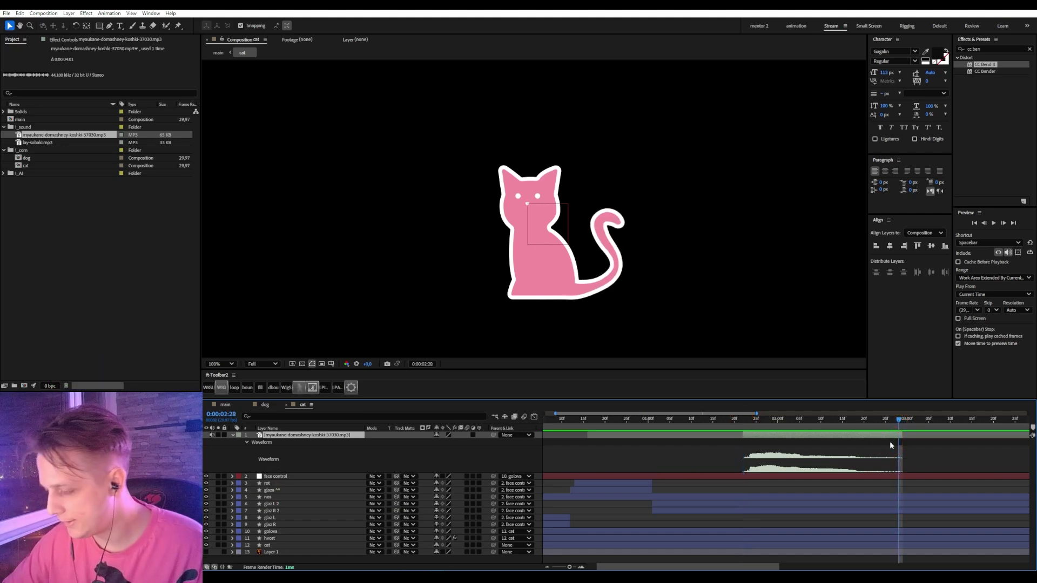
- Move the trimmed meow clip earlier to line up with the start of the rot and glaza ^^ layers, and preview the cat composition
{"action": "left_click_drag", "start_coordinate": [786, 440], "coordinate": [461, 223]}
{"action": "scroll", "coordinate": [462, 227], "scroll_direction": "down", "scroll_amount": 1}
{"action": "scroll", "coordinate": [463, 232], "scroll_direction": "up", "scroll_amount": 1}
{"action": "key", "text": "space"}
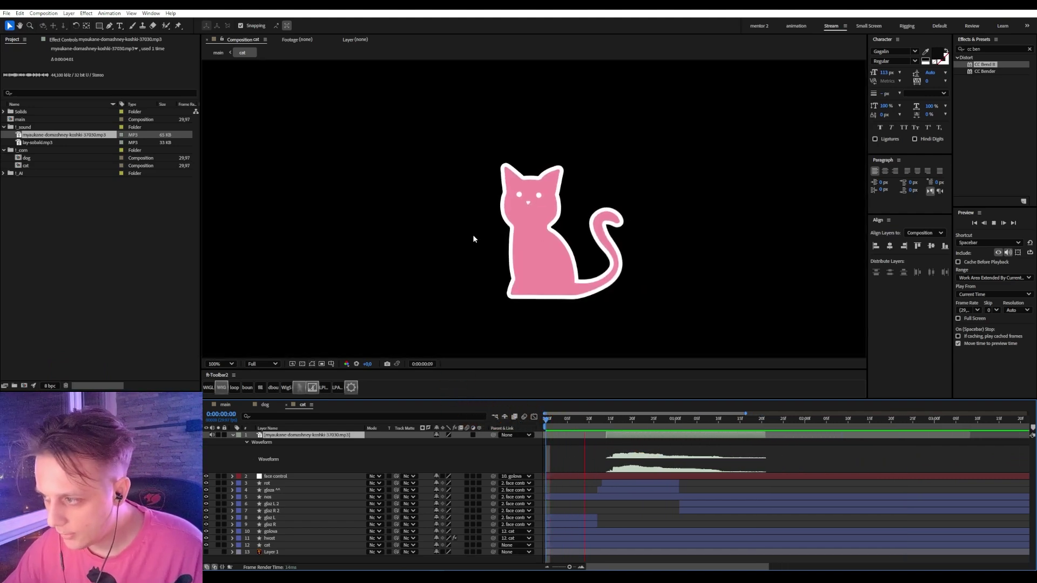
{"action": "key", "text": "space"}
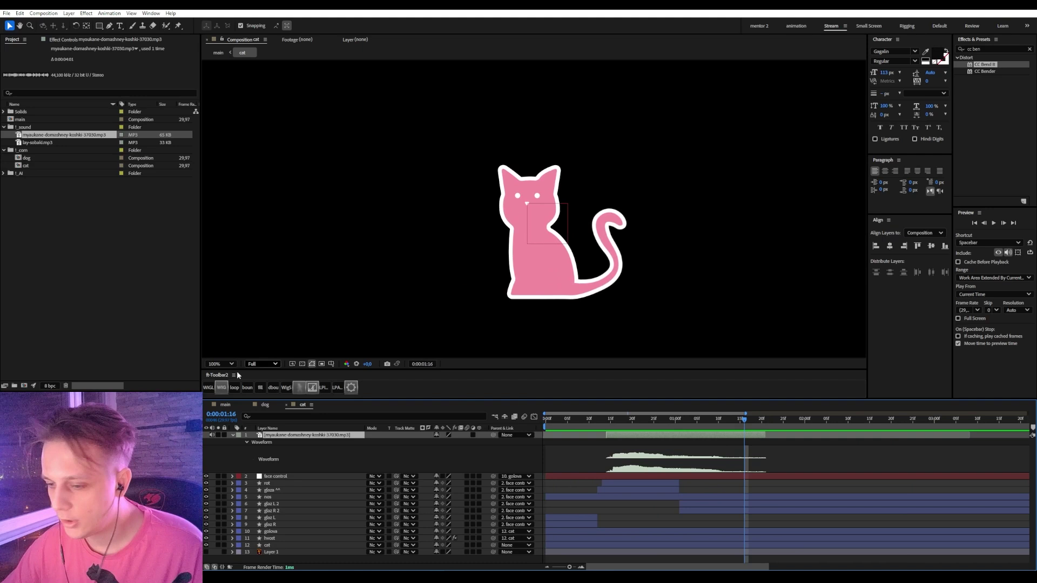
- Return to the main composition, end its work area at about 0:00:01:10, and preview the dog and cat animation with sound
{"action": "left_click", "coordinate": [225, 405]}
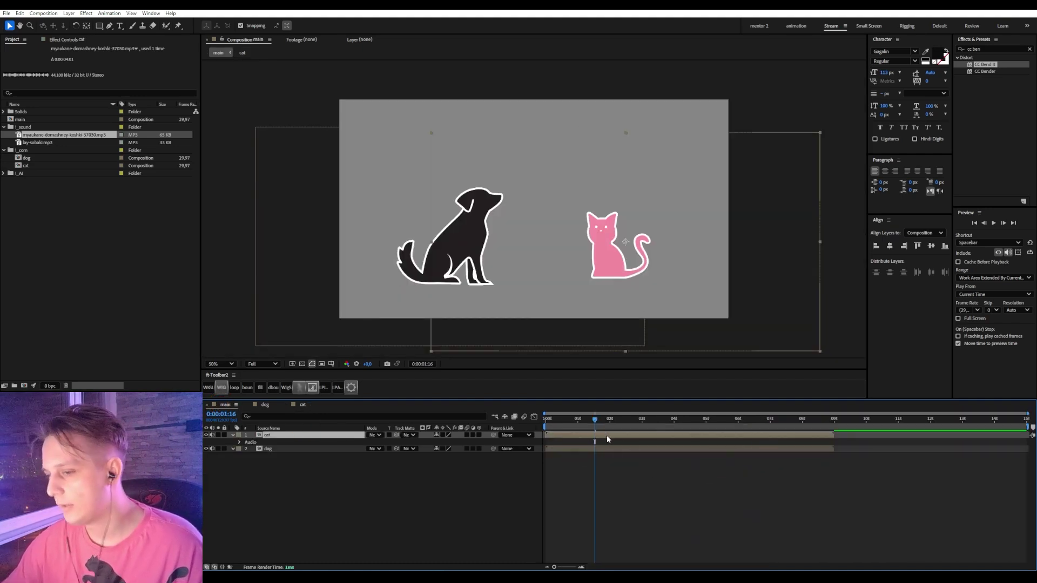
{"action": "key", "text": "Page_Up"}
{"action": "key", "text": "Page_Up"}
{"action": "key", "text": "Page_Up"}
{"action": "key", "text": "Page_Up"}
{"action": "key", "text": "Page_Up"}
{"action": "key", "text": "Page_Up"}
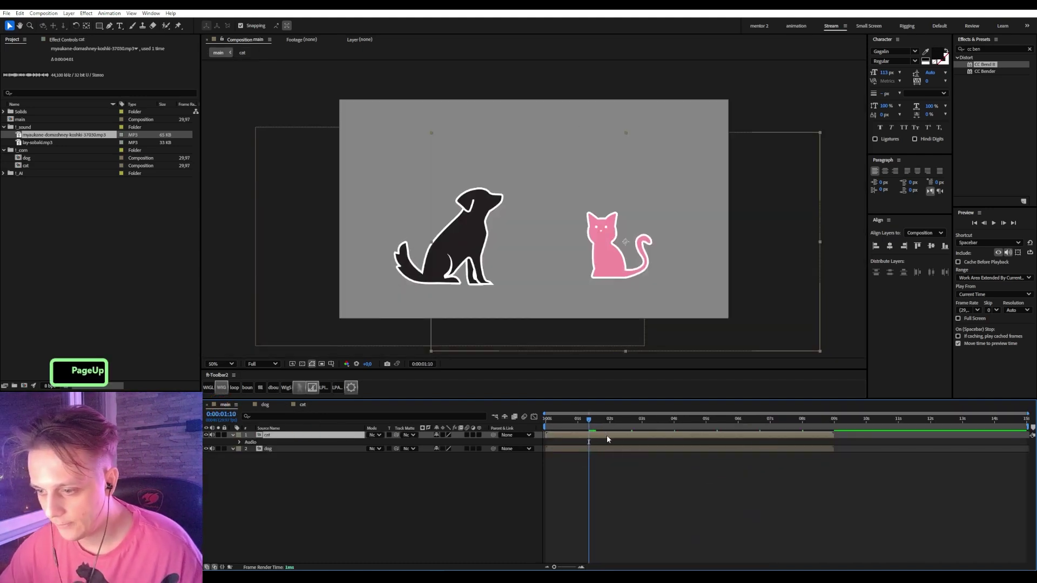
{"action": "key", "text": "Page_Up"}
{"action": "key", "text": "n"}
{"action": "key", "text": "space"}
{"action": "left_click", "coordinate": [528, 416]}
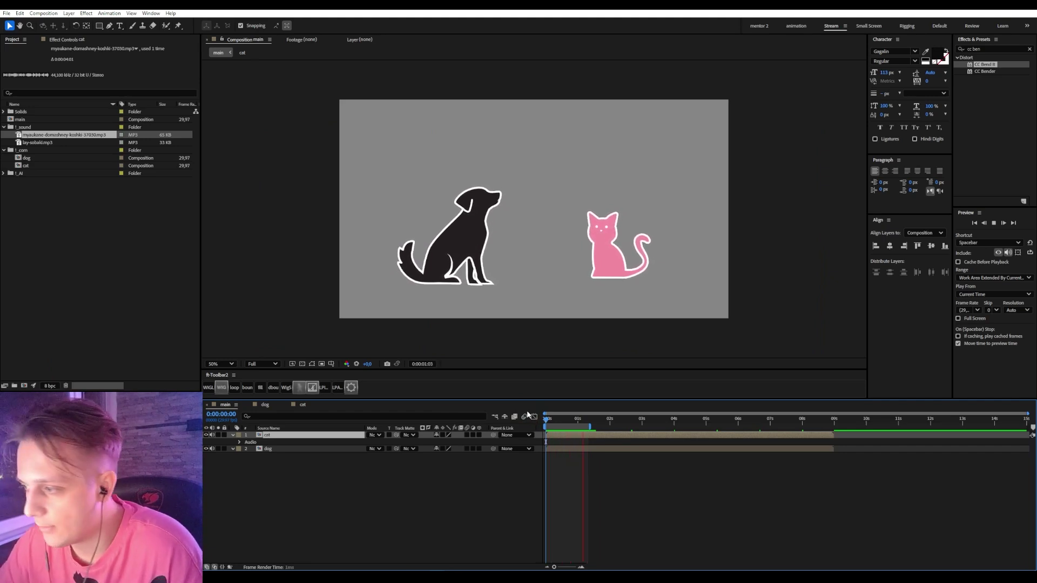
{"action": "key", "text": "space"}
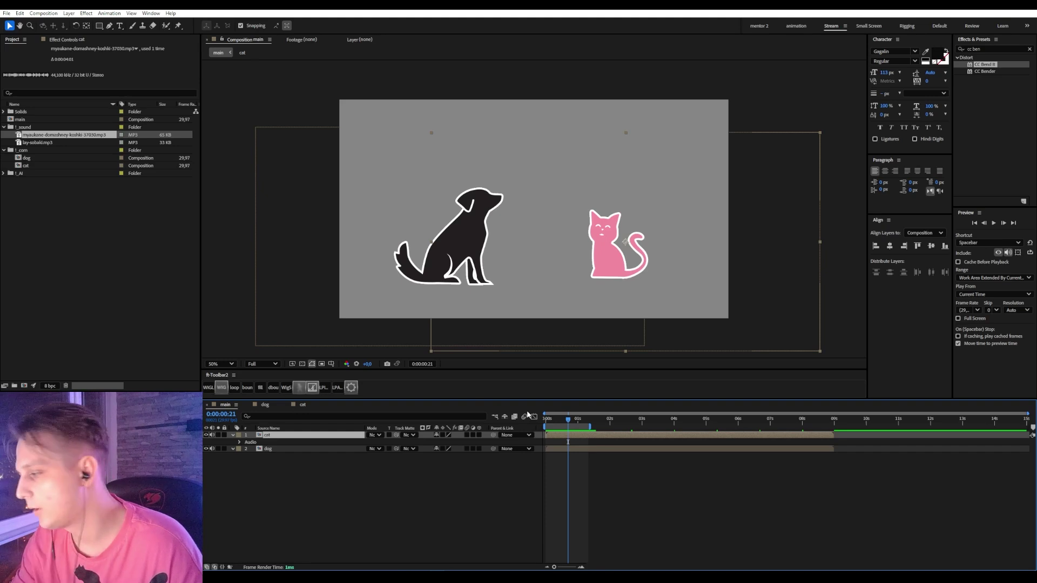
{"action": "left_click_drag", "start_coordinate": [577, 422], "coordinate": [542, 422]}
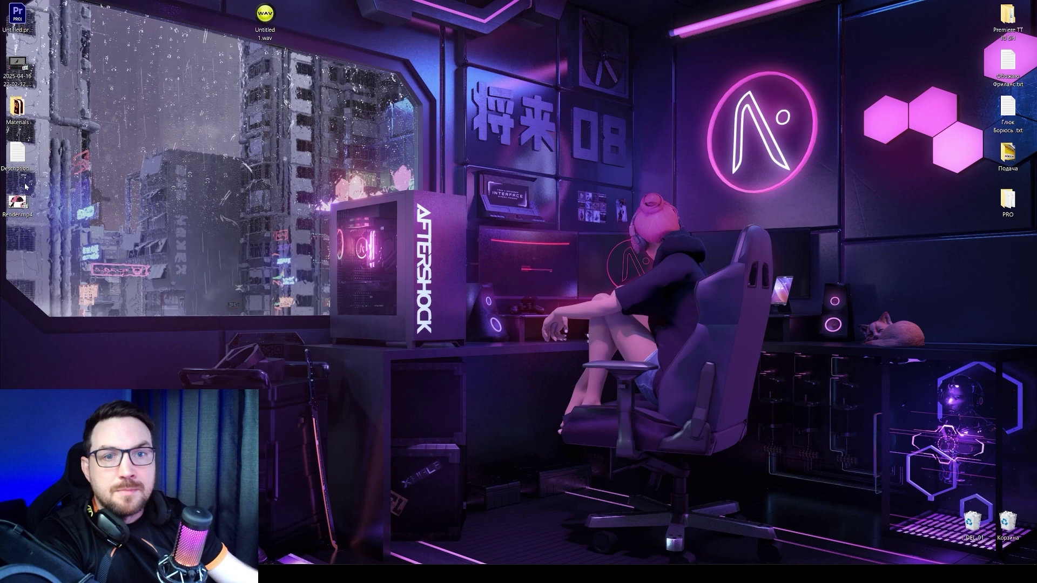
- Open Description.txt from the desktop, select its whole text to review the scene-by-scene brief, and close it
{"action": "double_click", "coordinate": [18, 156]}
{"action": "left_click_drag", "start_coordinate": [406, 45], "coordinate": [516, 112]}
{"action": "double_click", "coordinate": [514, 115]}
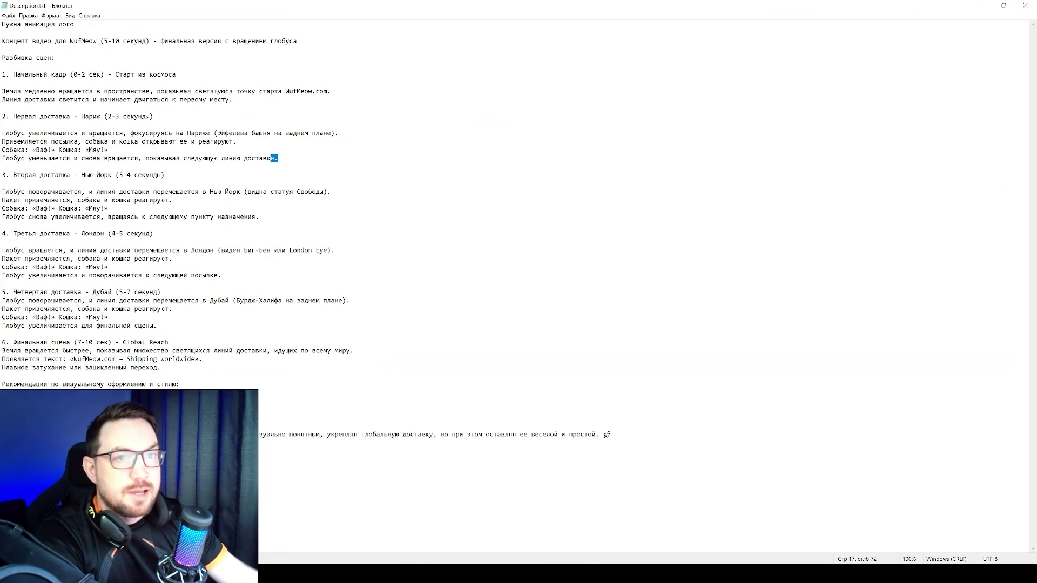
{"action": "key", "text": "ctrl+a"}
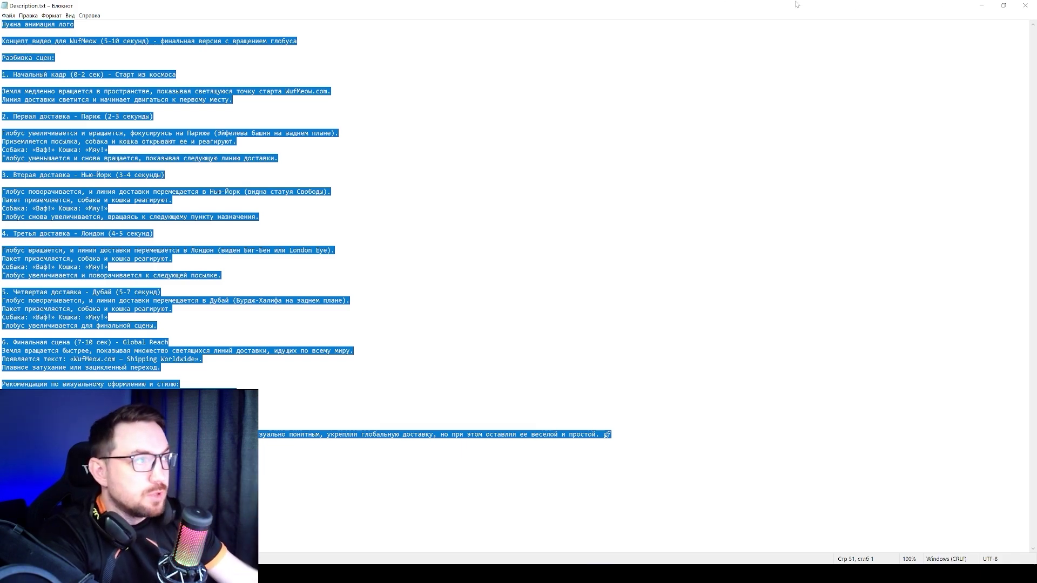
{"action": "key", "text": "super+Right"}
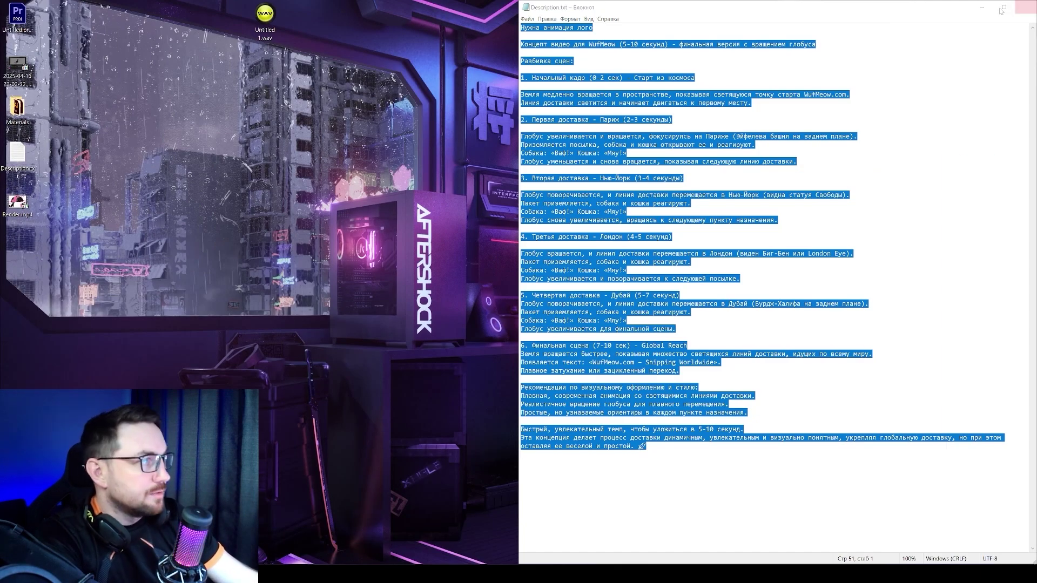
{"action": "left_click", "coordinate": [1025, 7]}
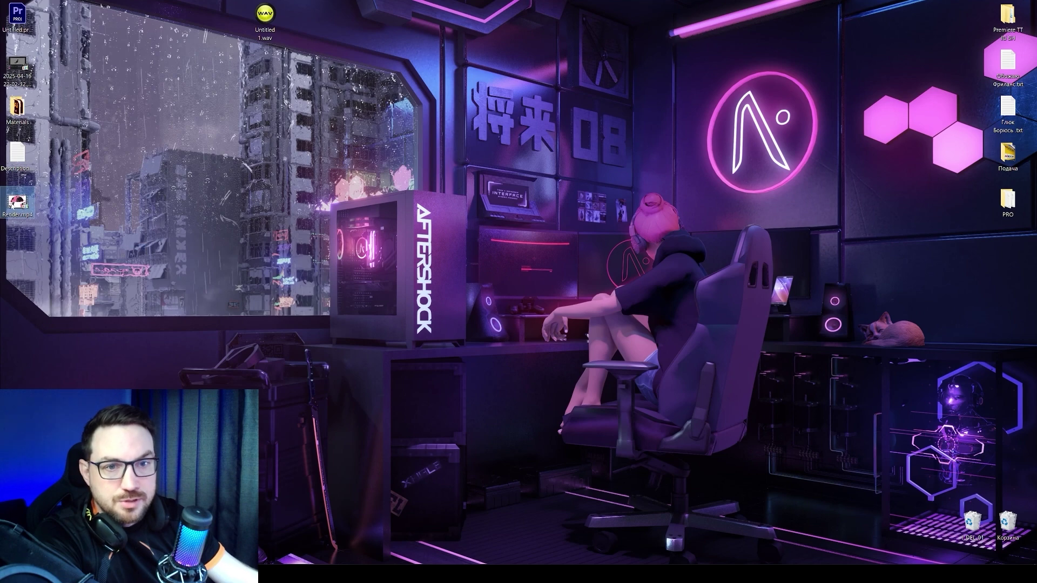
- Open Render.mp4 from the desktop, watch the finished logo animation in full screen, and close the player
{"action": "double_click", "coordinate": [18, 204]}
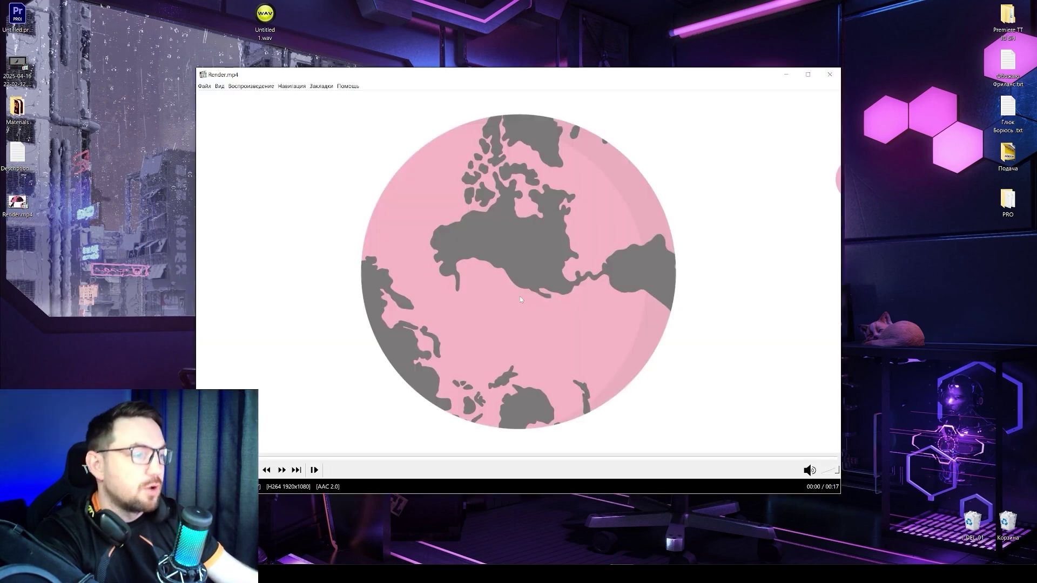
{"action": "double_click", "coordinate": [619, 280]}
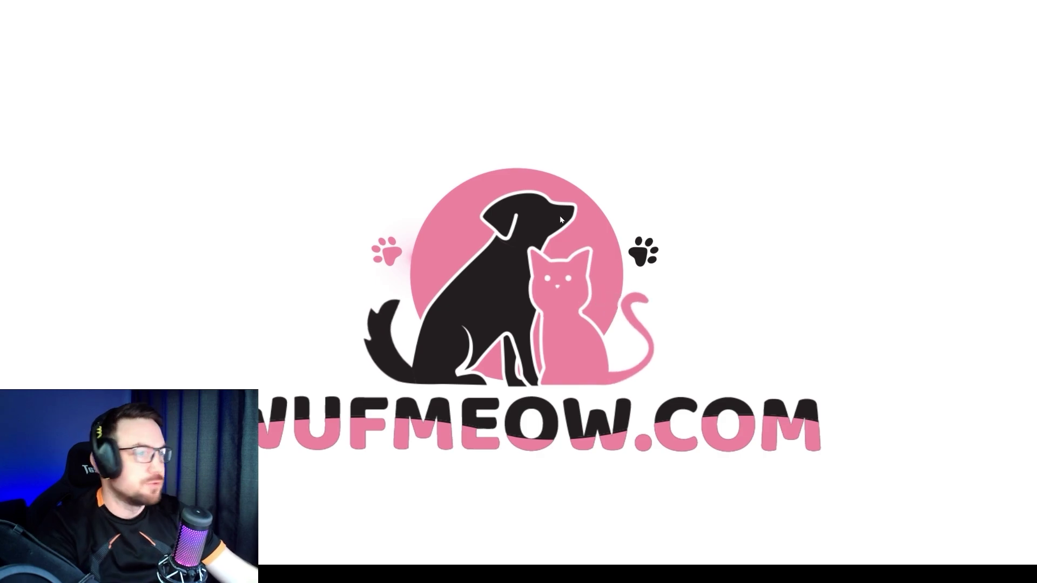
{"action": "key", "text": "Escape"}
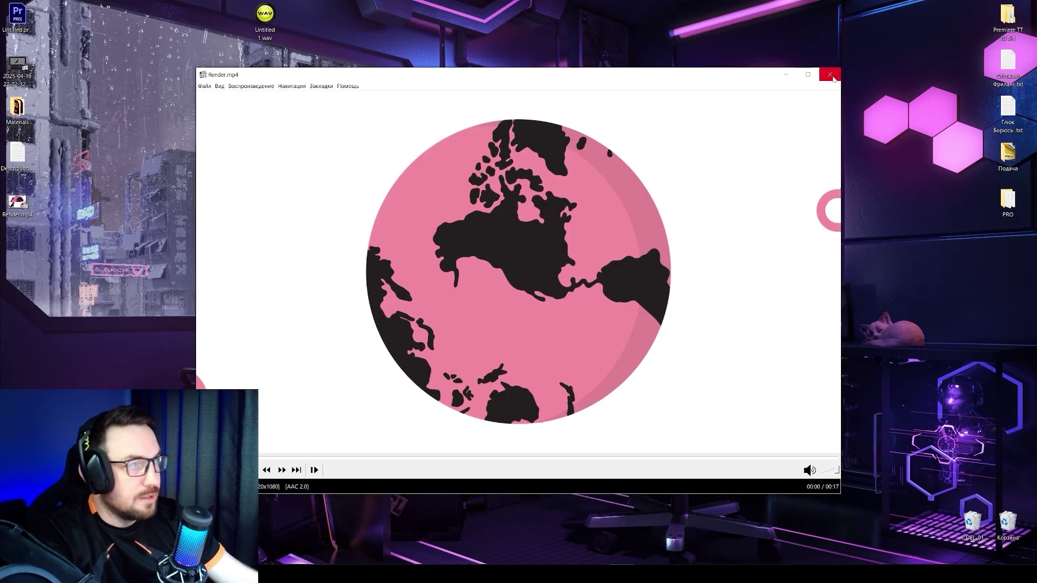
{"action": "left_click", "coordinate": [828, 70]}
- Switch to the Fiverr order page in the browser, read the buyer's review with the pop-up translation, and minimise the browser
{"action": "key", "text": "alt+Tab"}
{"action": "scroll", "coordinate": [399, 293], "scroll_direction": "down", "scroll_amount": 4}
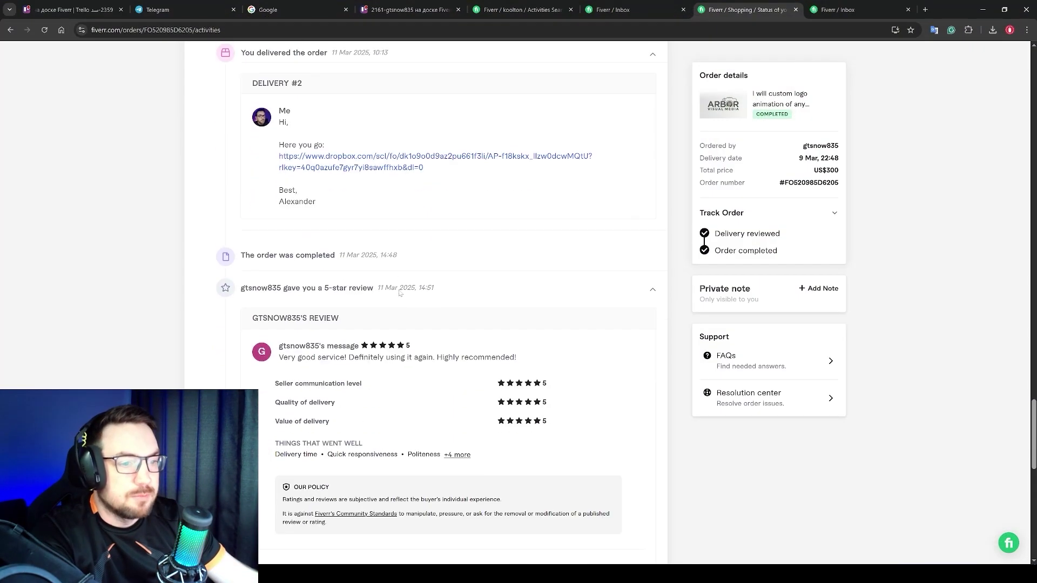
{"action": "scroll", "coordinate": [348, 307], "scroll_direction": "up", "scroll_amount": 1}
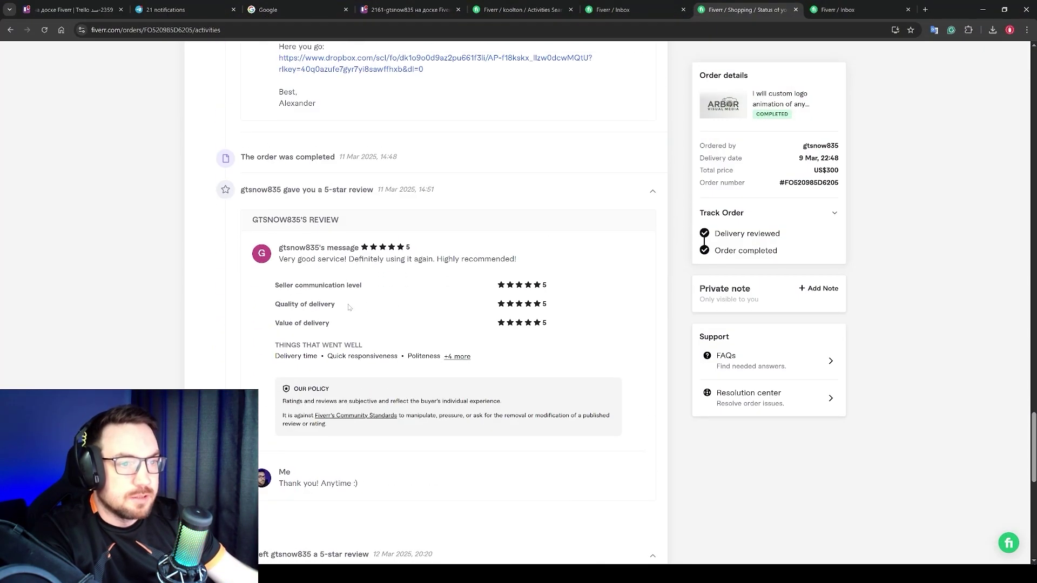
{"action": "triple_click", "coordinate": [539, 254]}
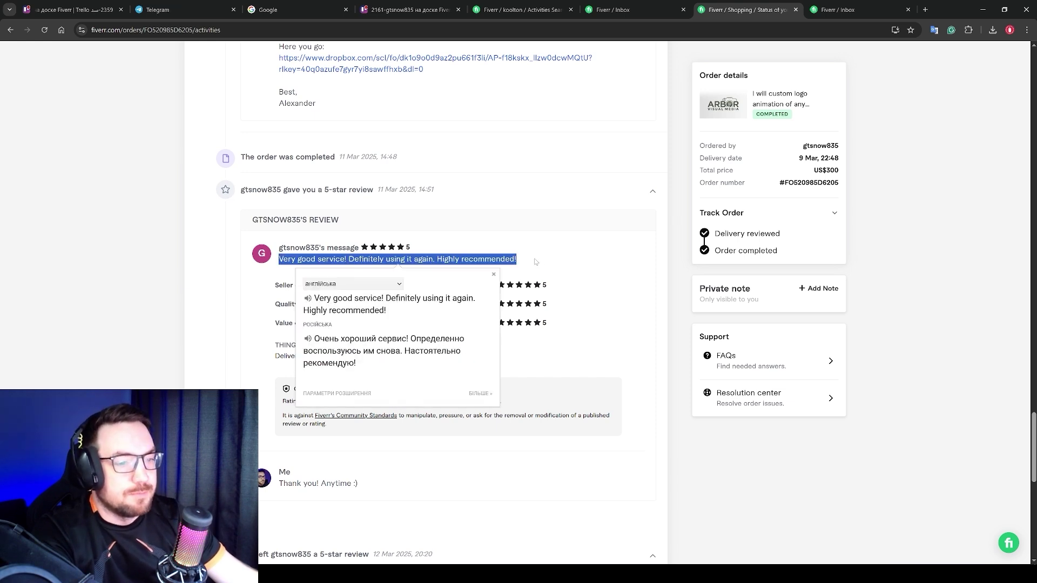
{"action": "scroll", "coordinate": [535, 262], "scroll_direction": "down", "scroll_amount": 2}
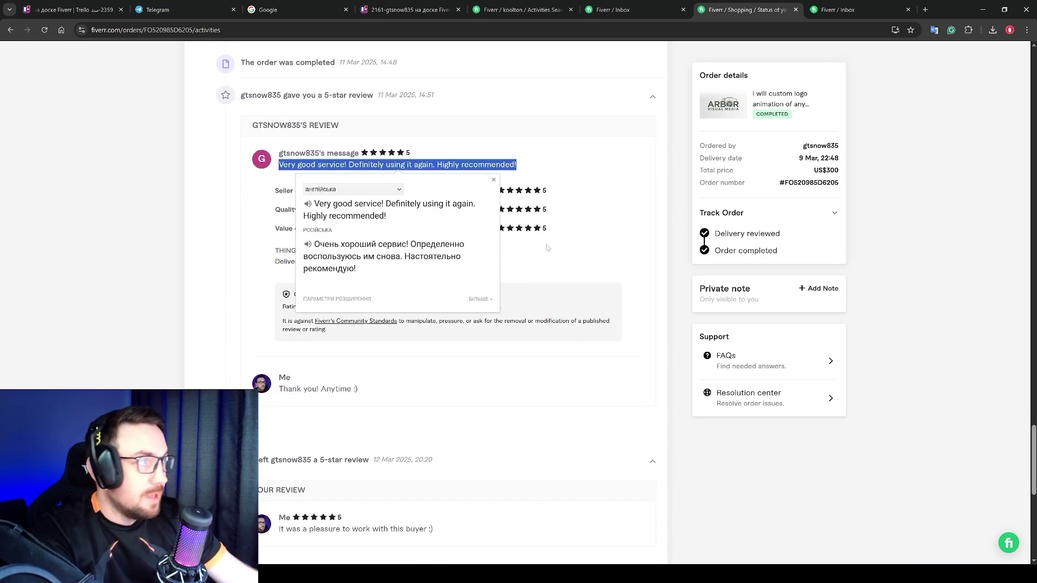
{"action": "left_click", "coordinate": [983, 10]}
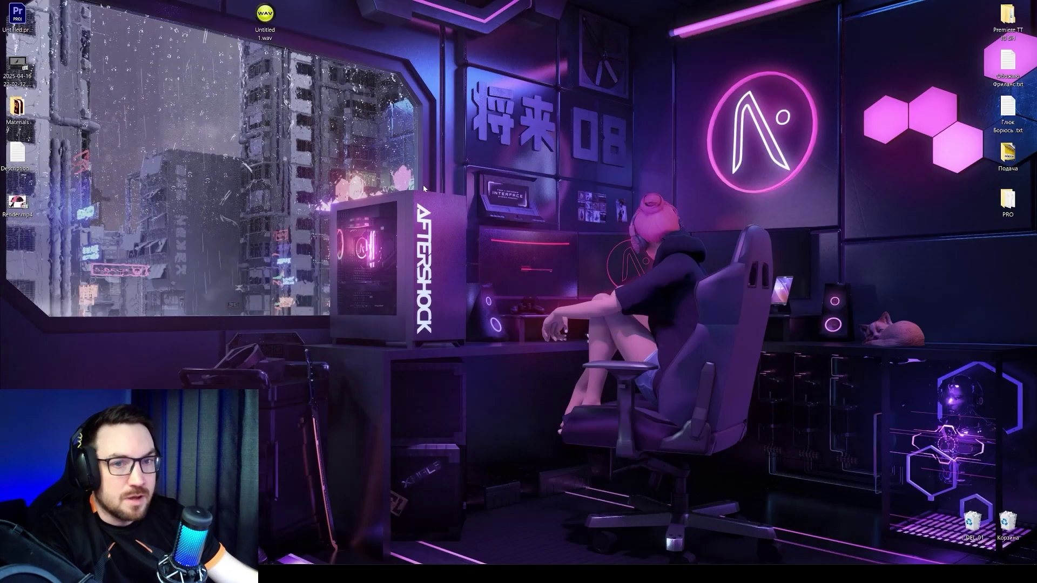